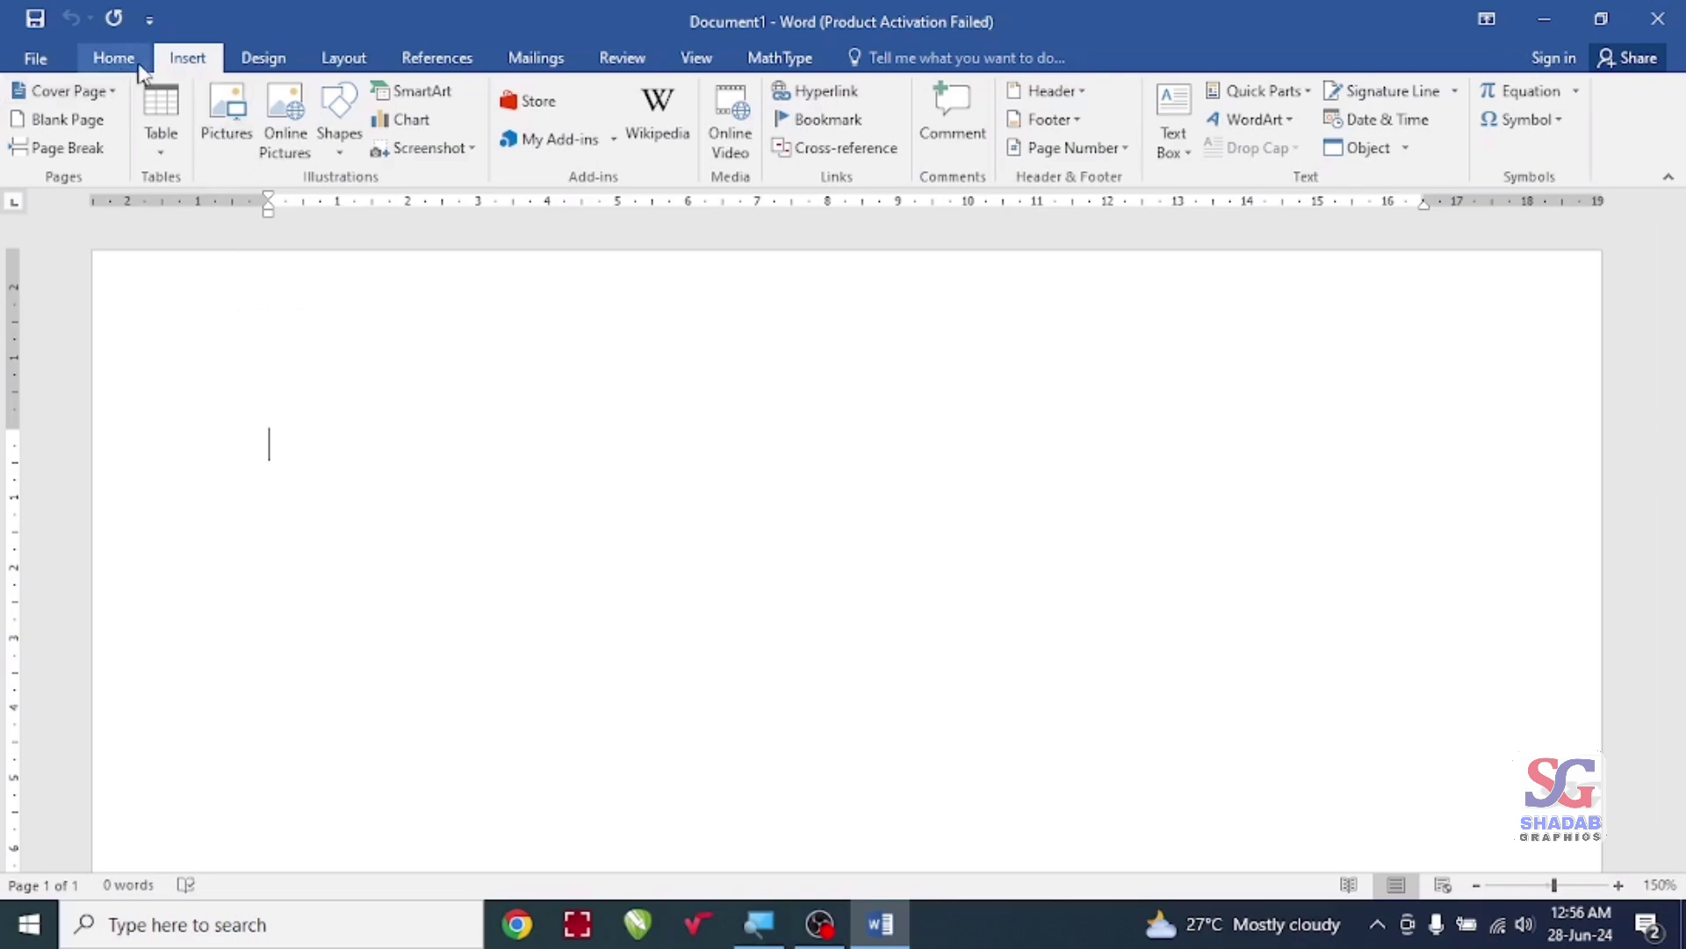
Step: Insert the woman-on-a-boat photo from the Pictures folder into Document1
click(232, 133)
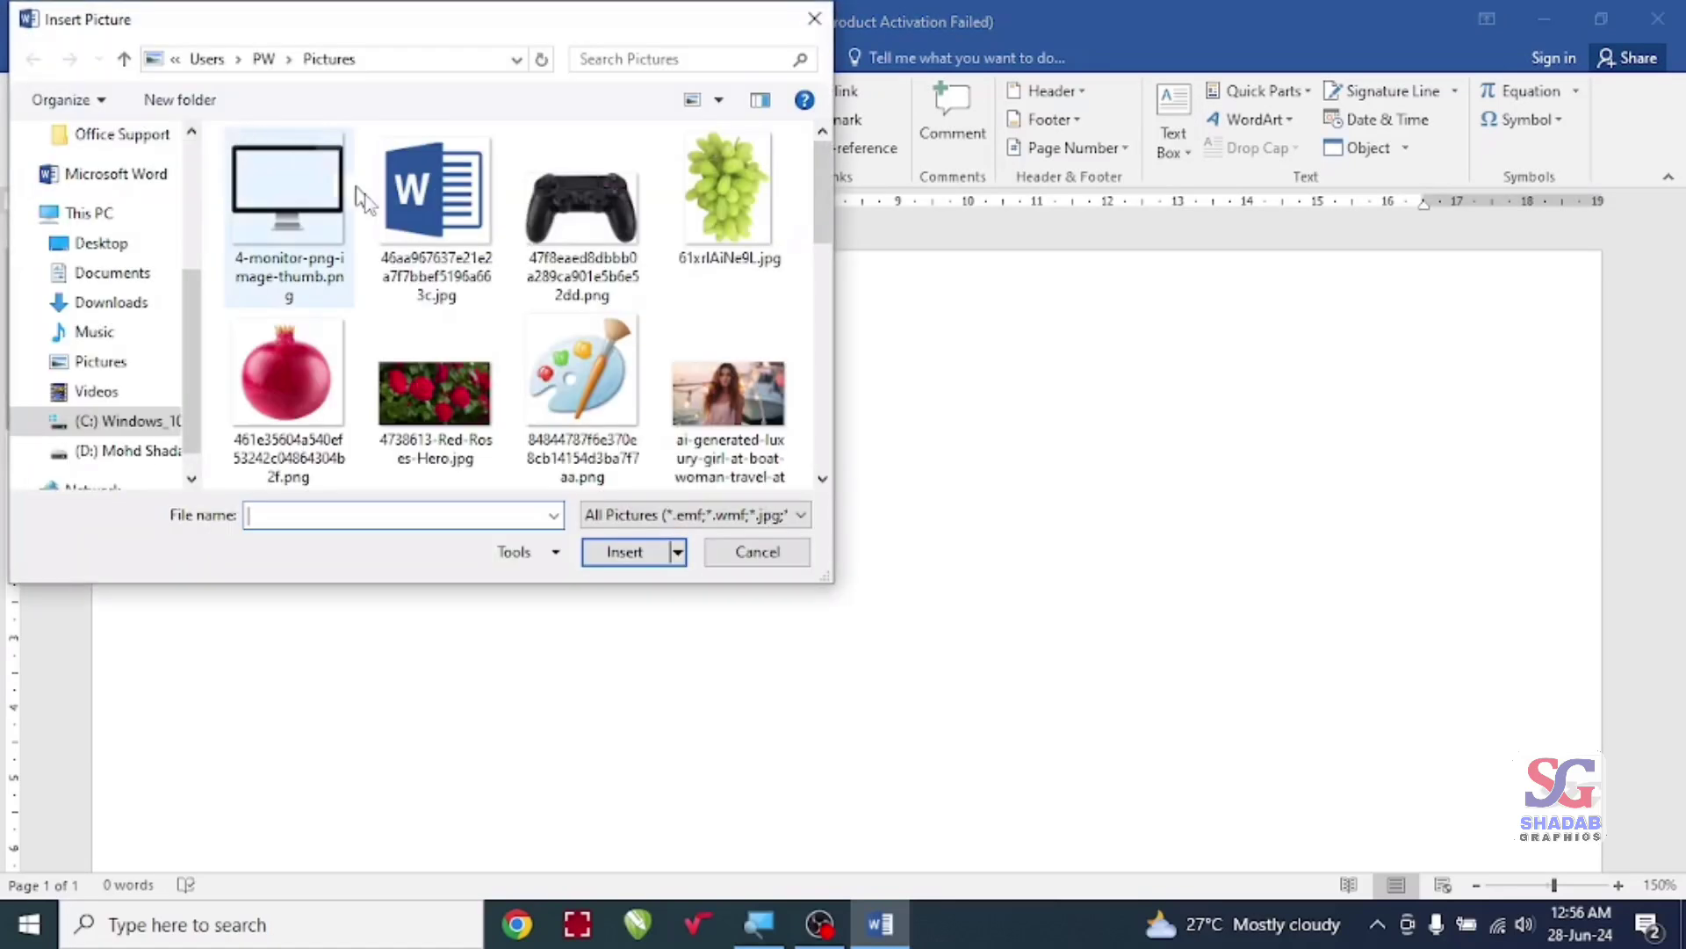
scroll(103, 444, down, 1)
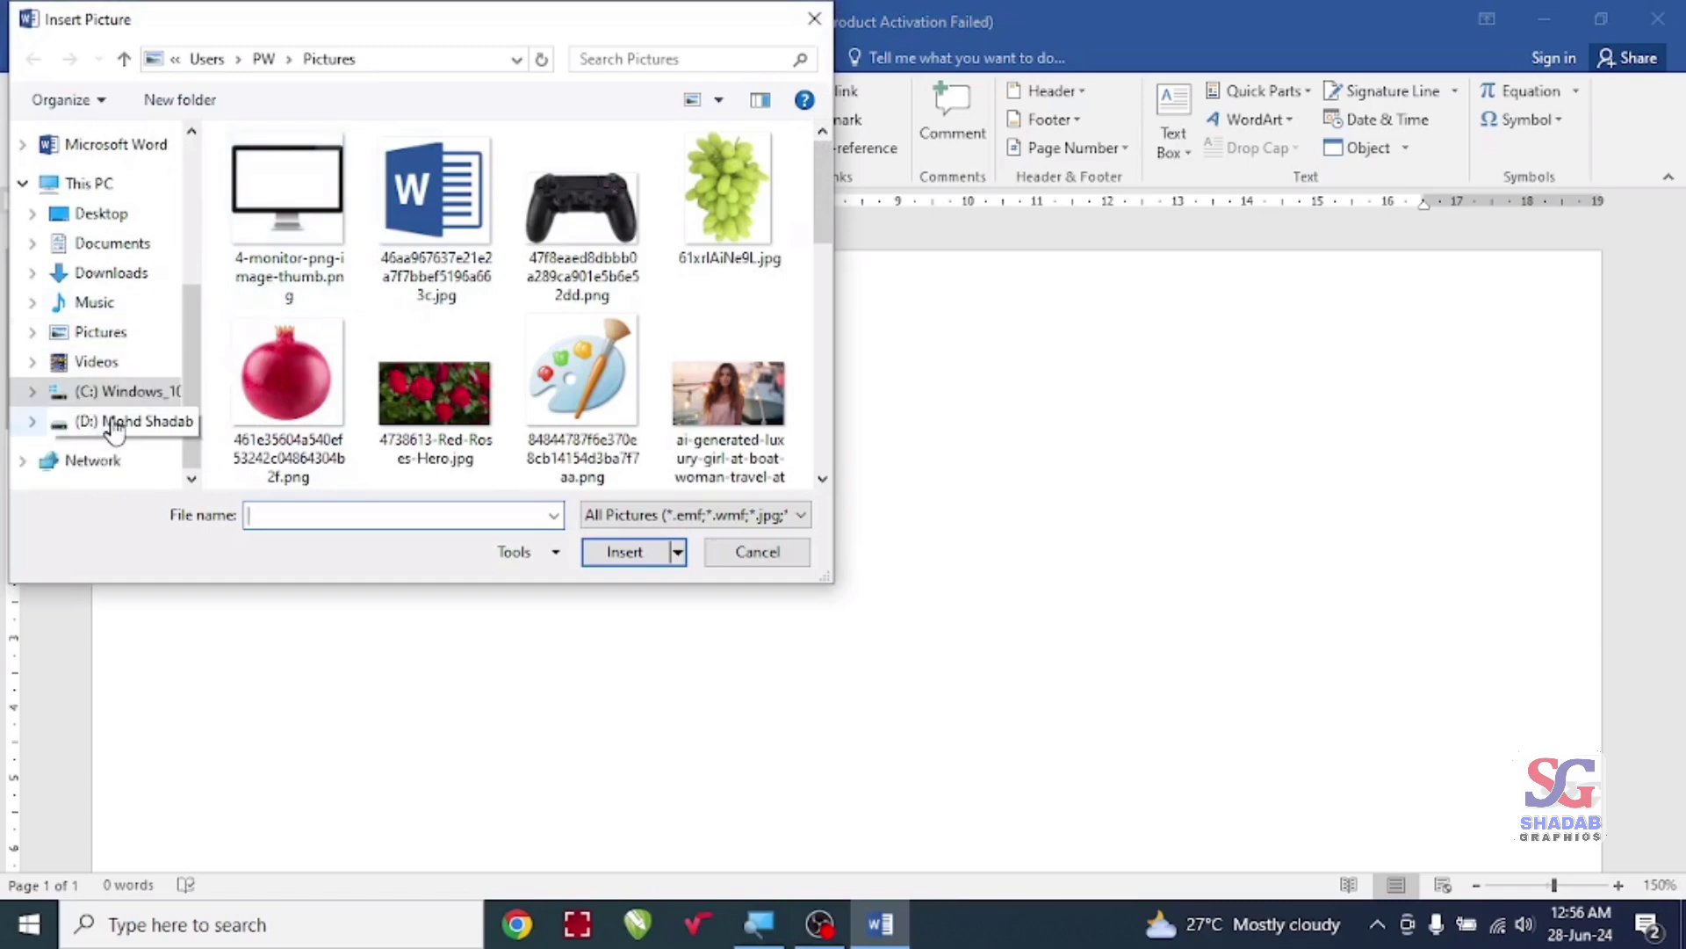
click(110, 422)
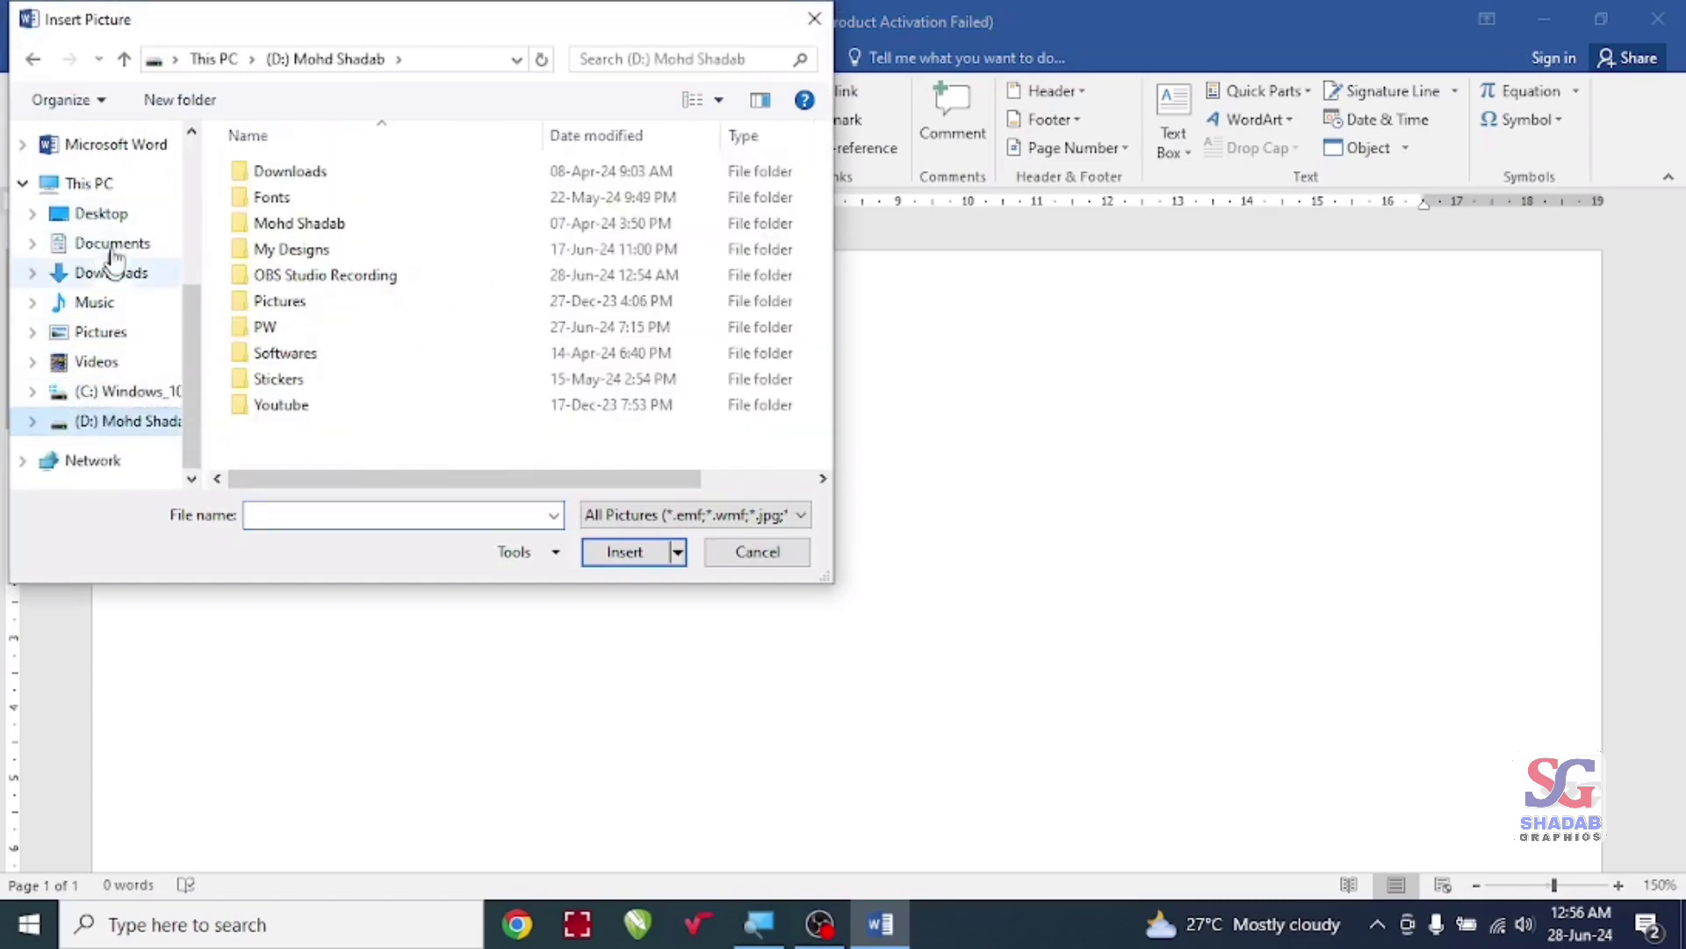
scroll(110, 290, up, 1)
click(100, 361)
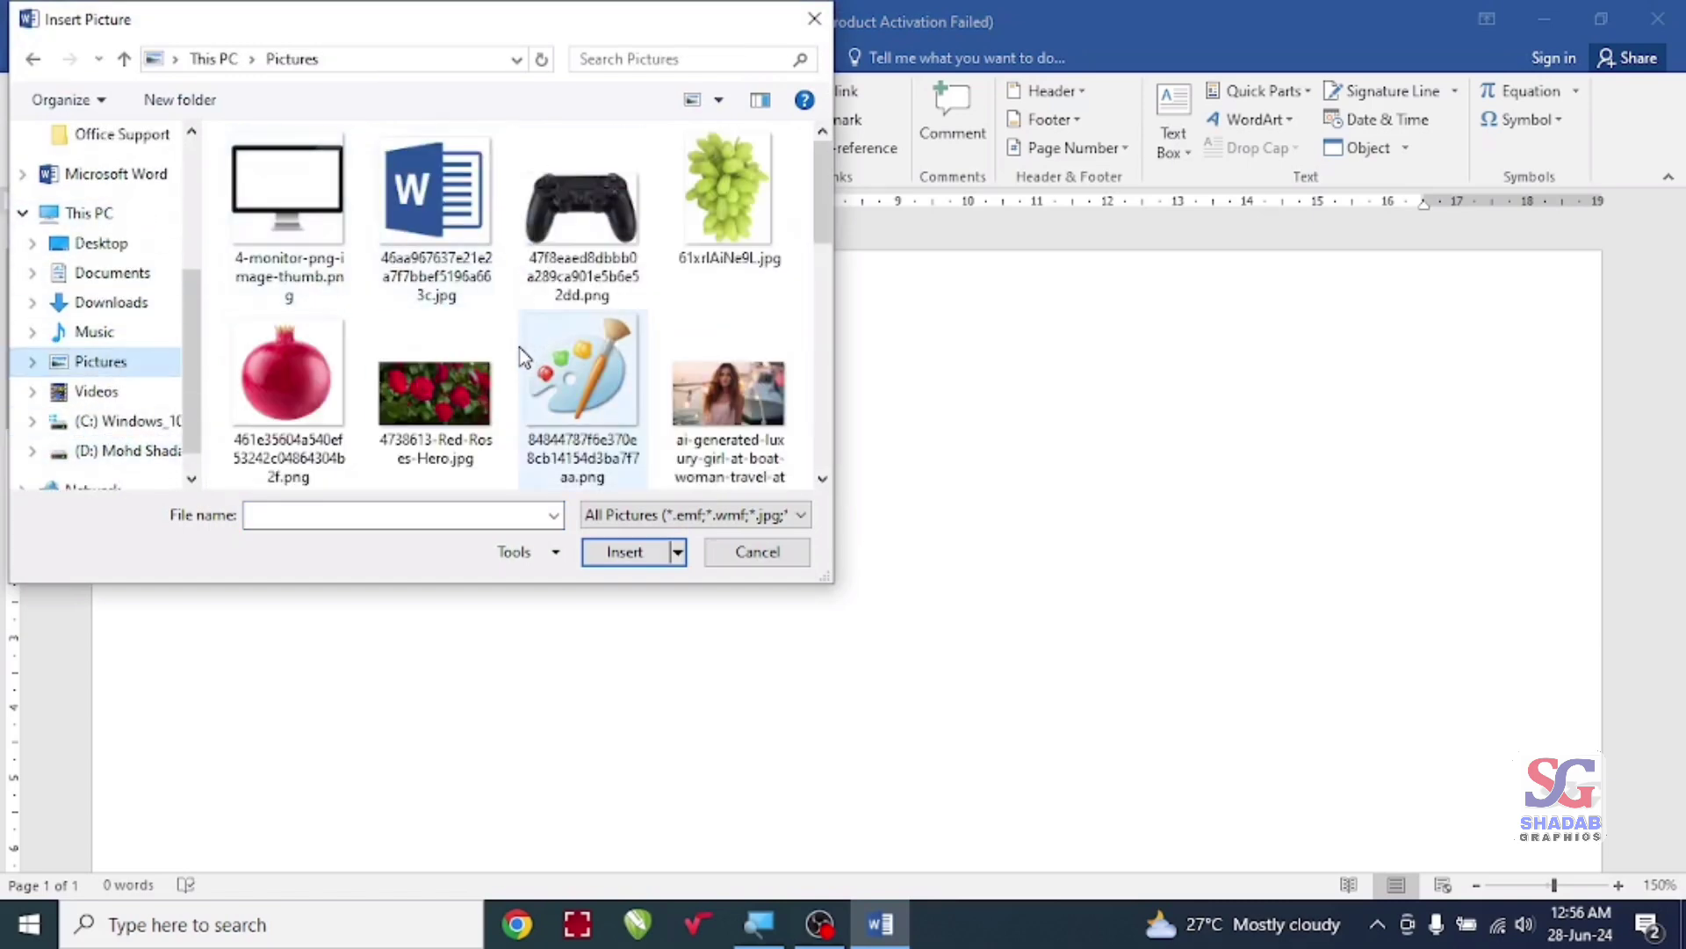
scroll(520, 348, down, 1)
scroll(527, 308, up, 1)
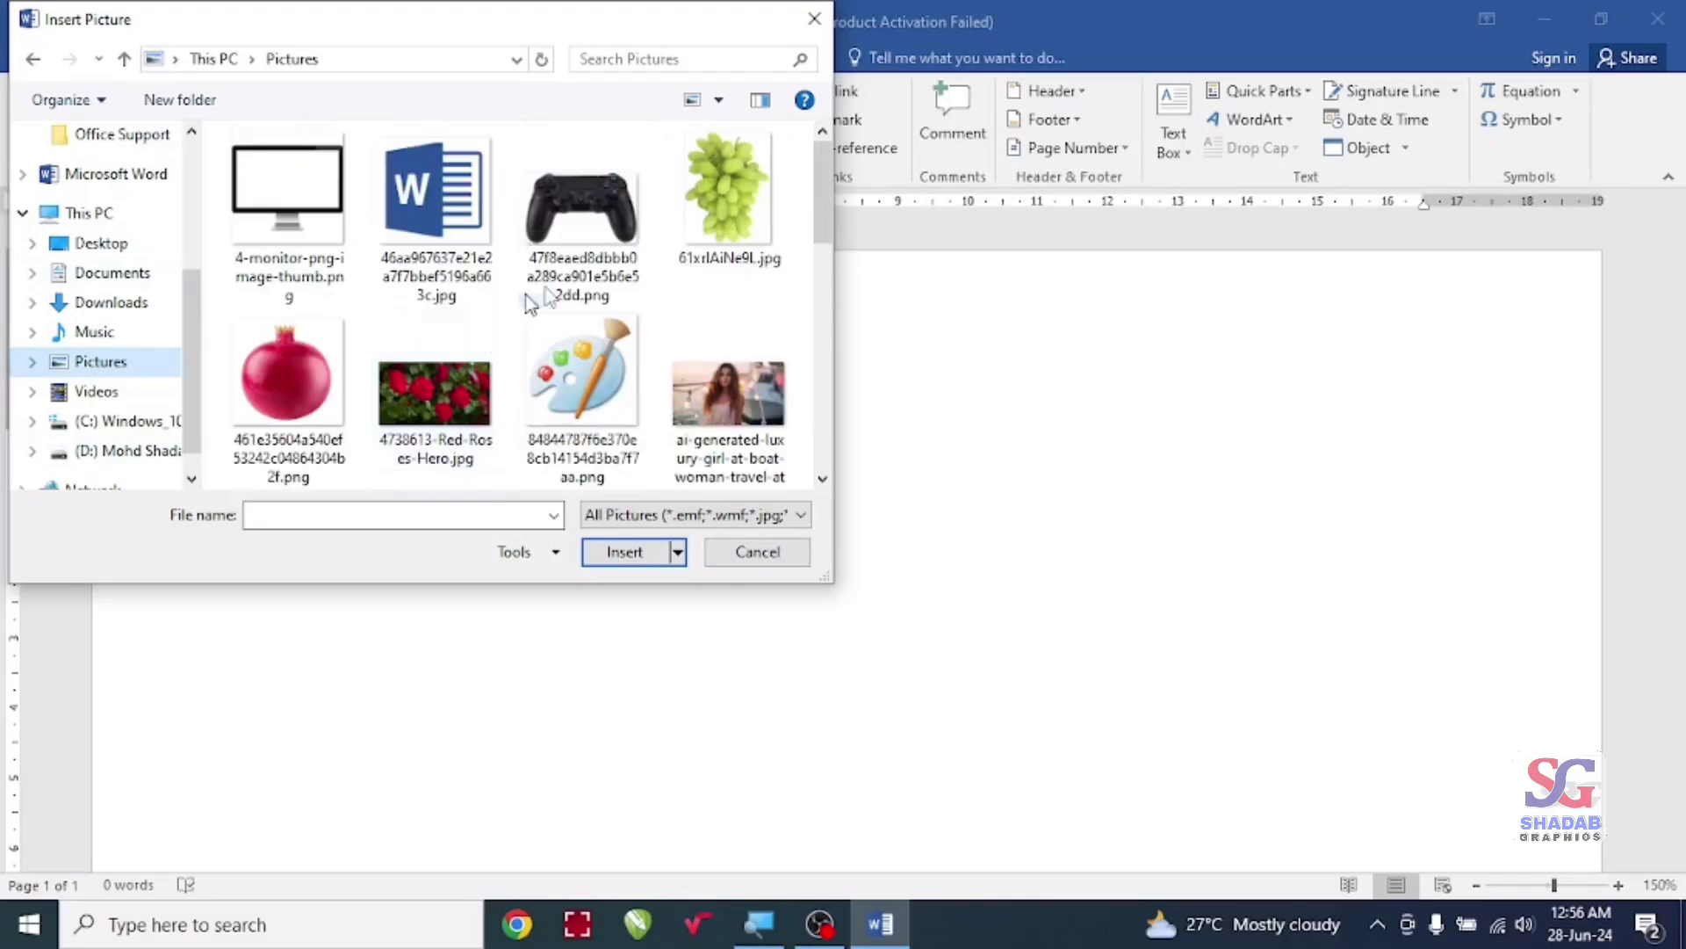
click(714, 374)
click(623, 551)
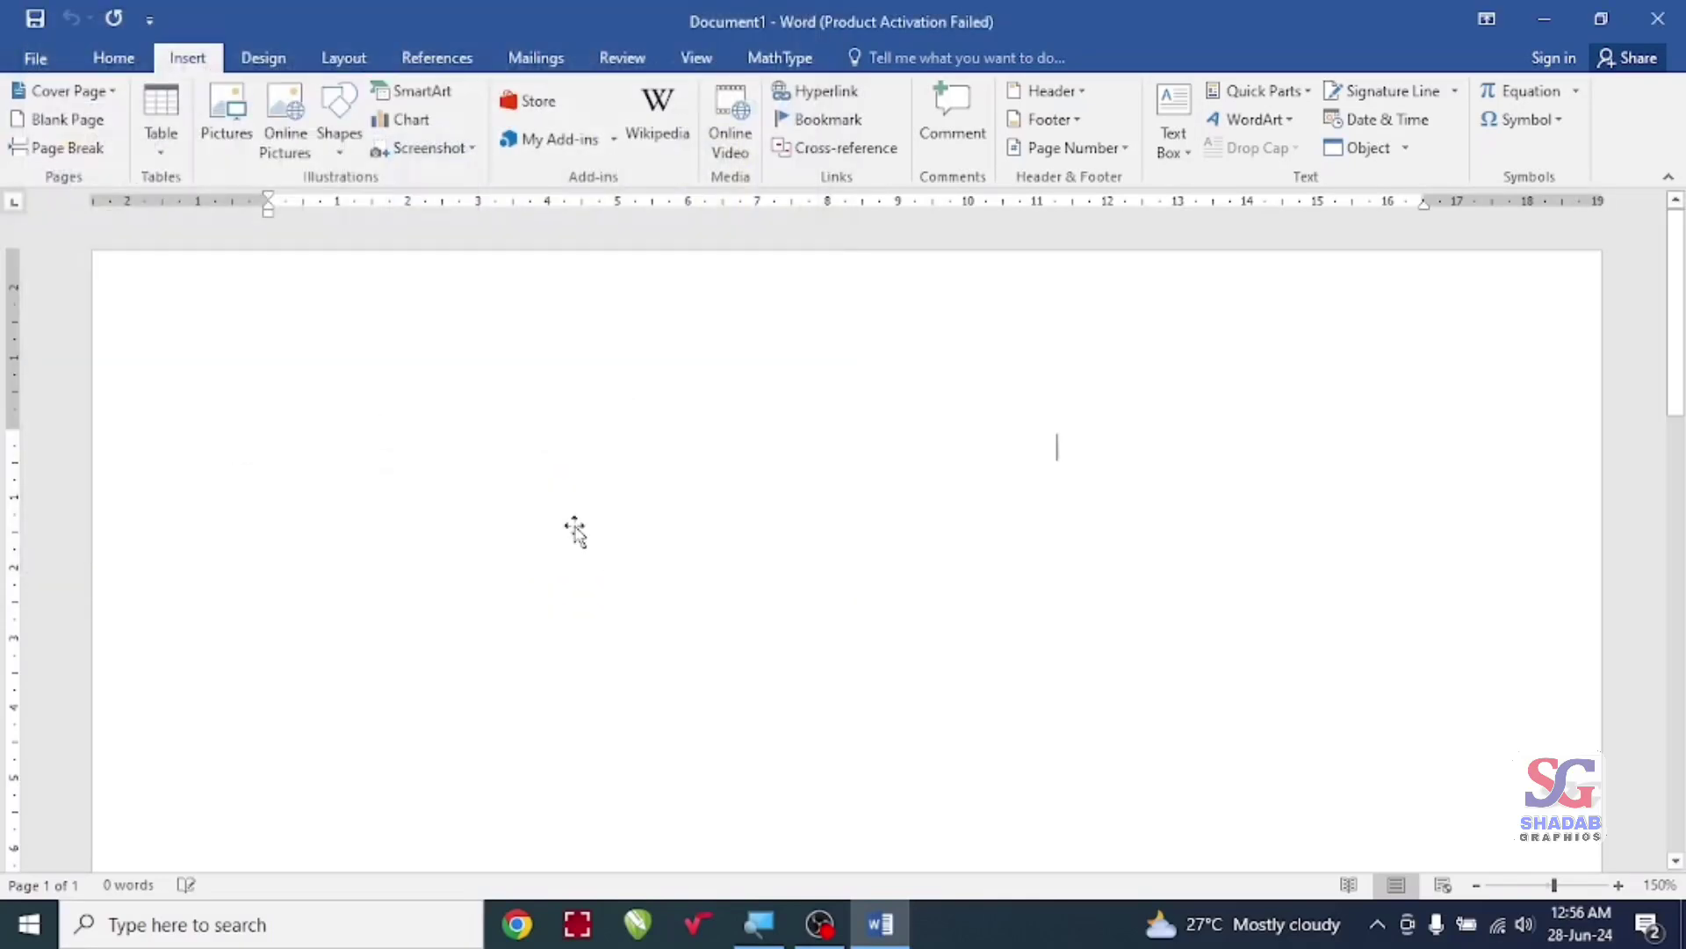
Step: Shrink the boat photo to 5.5 × 9.83 cm from its bottom-right corner
scroll(795, 461, down, 2)
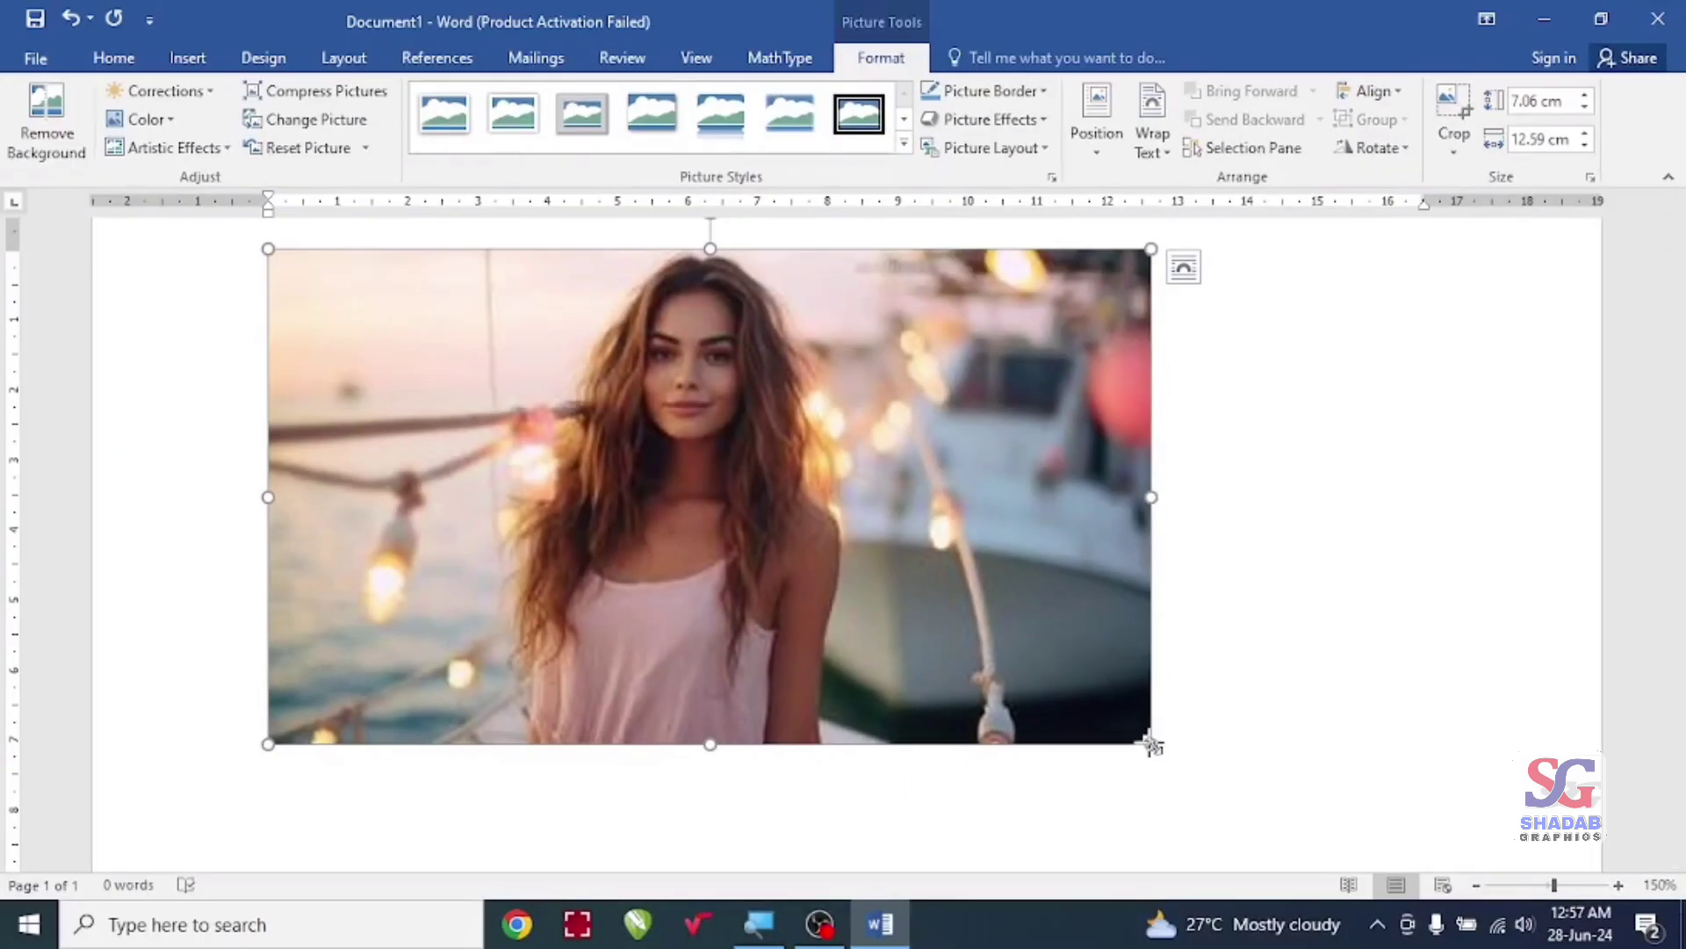
mouse_move(1151, 744)
mouse_down()
mouse_move(769, 531)
mouse_move(1186, 764)
mouse_move(840, 568)
mouse_move(1046, 684)
mouse_move(957, 628)
mouse_up()
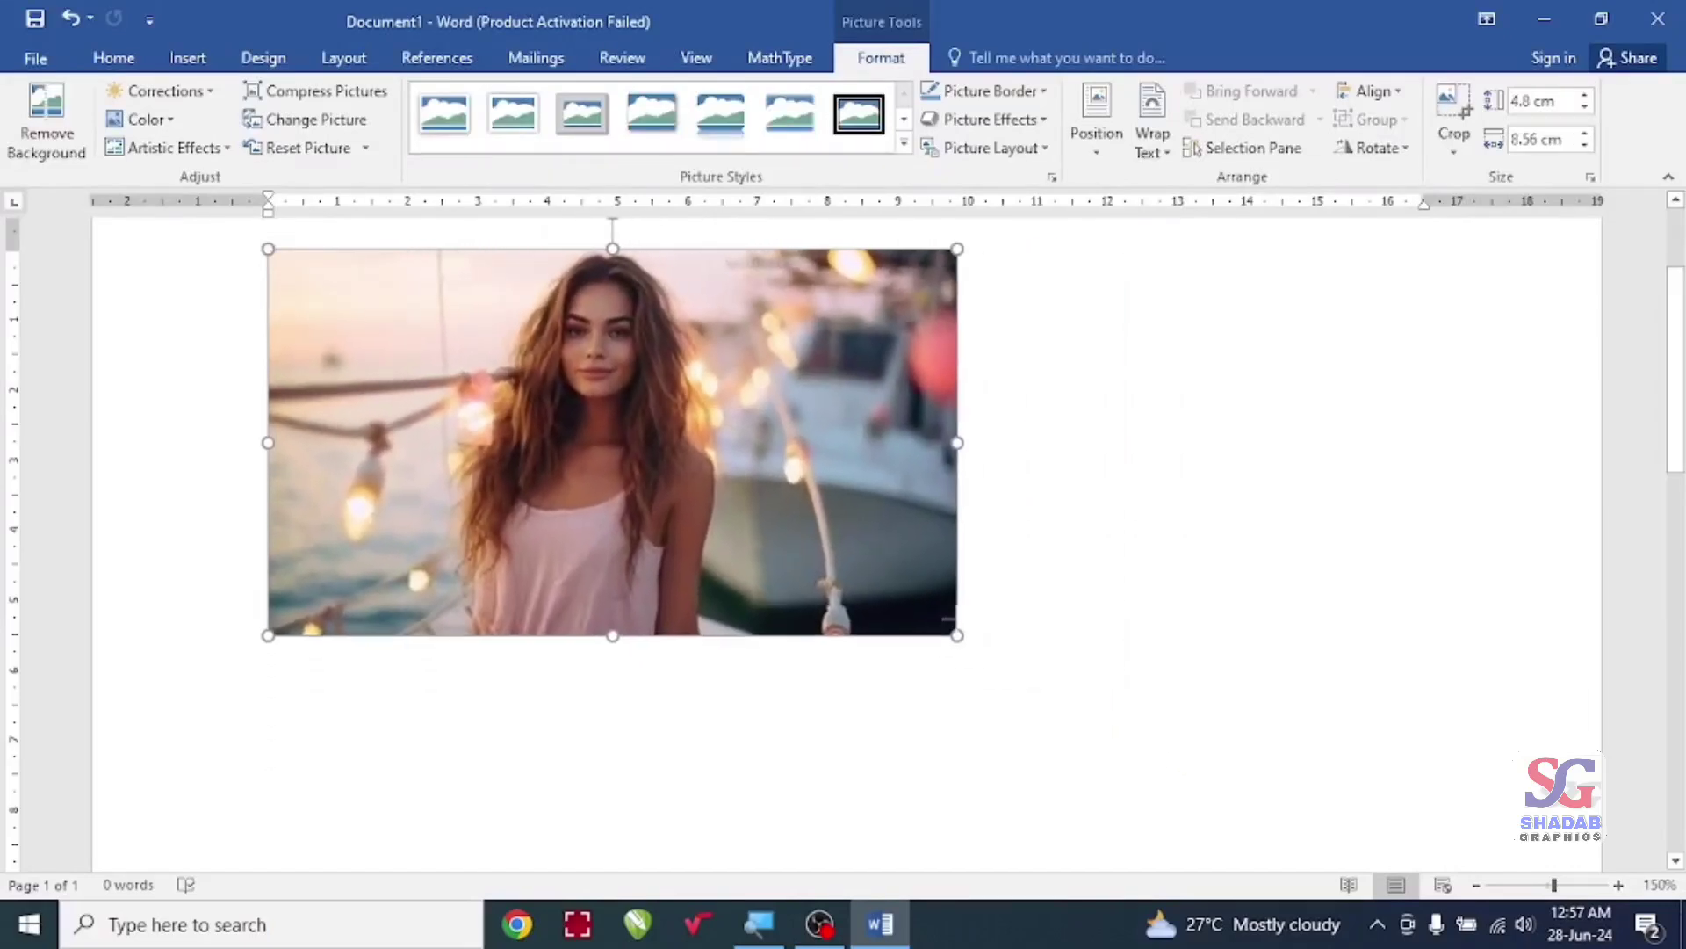
ctrl+scroll(685, 377, down, 1)
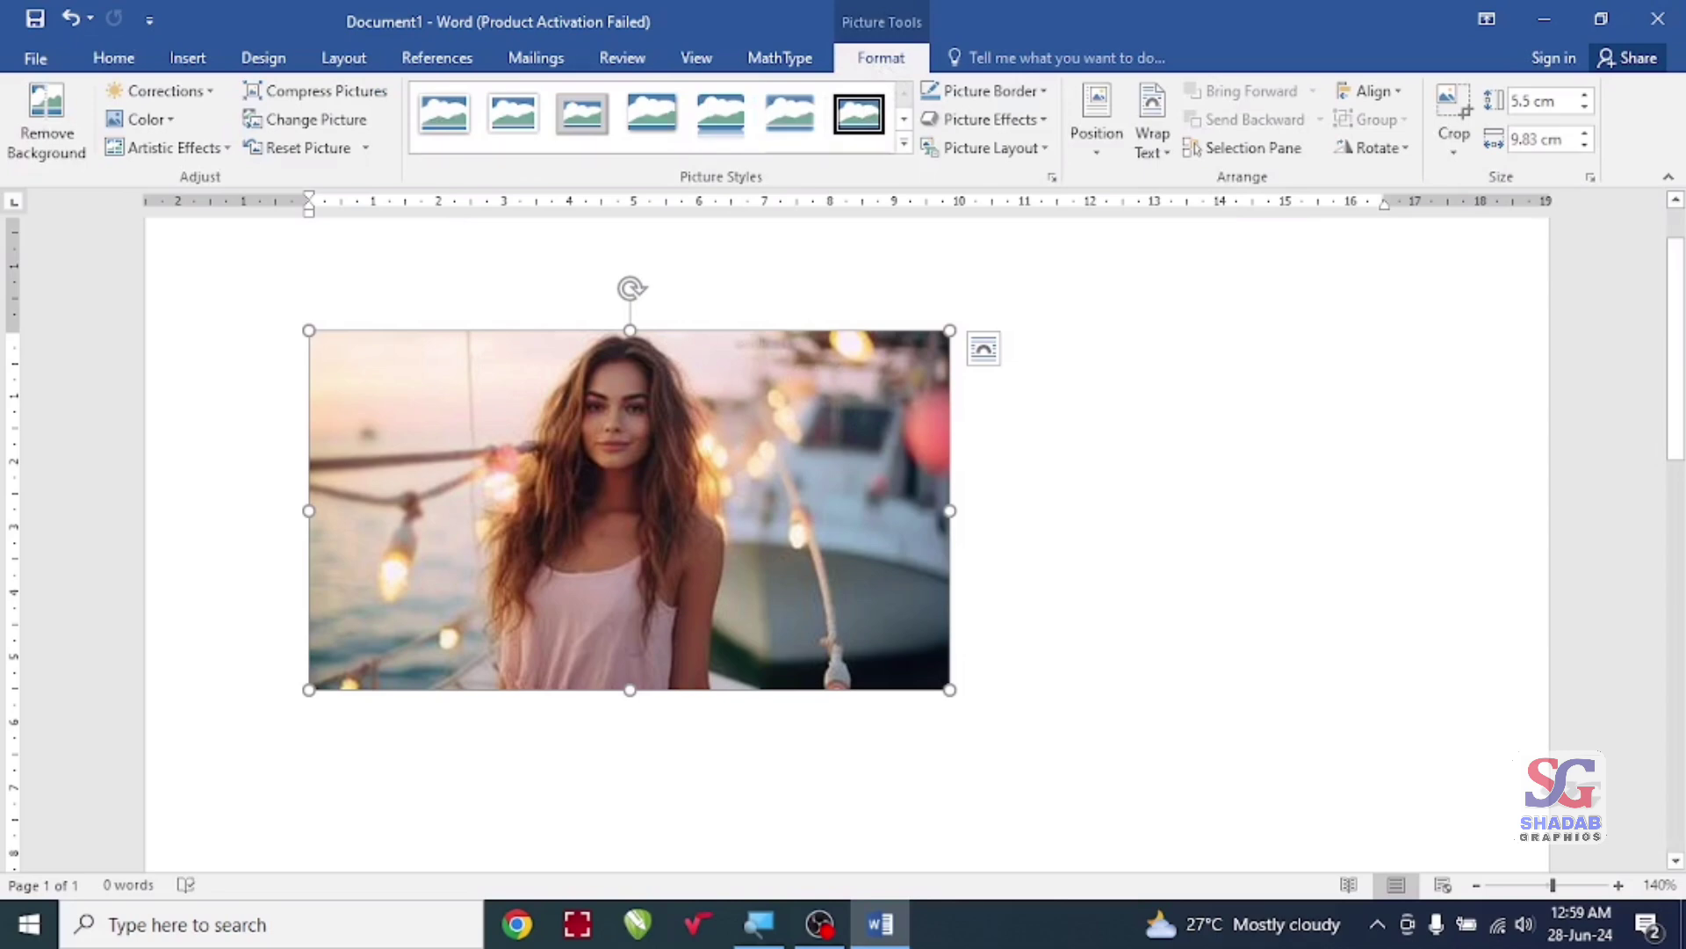
Step: Reselect the photo and bring up the Picture Tools Format tab
click(1076, 395)
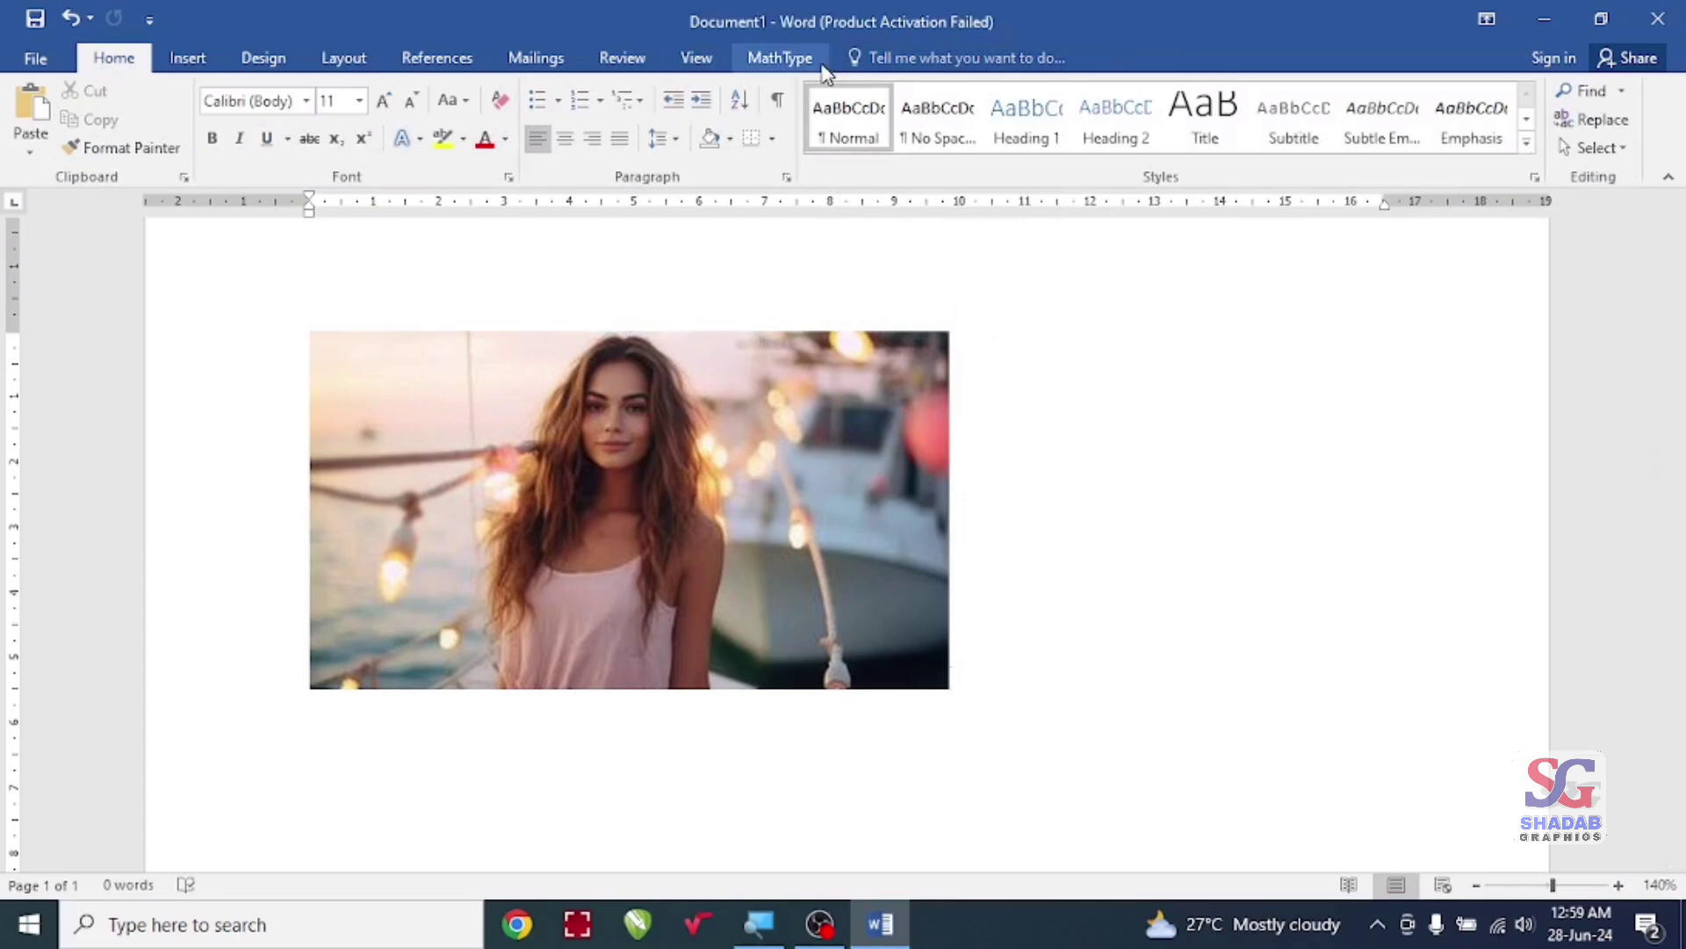
click(838, 402)
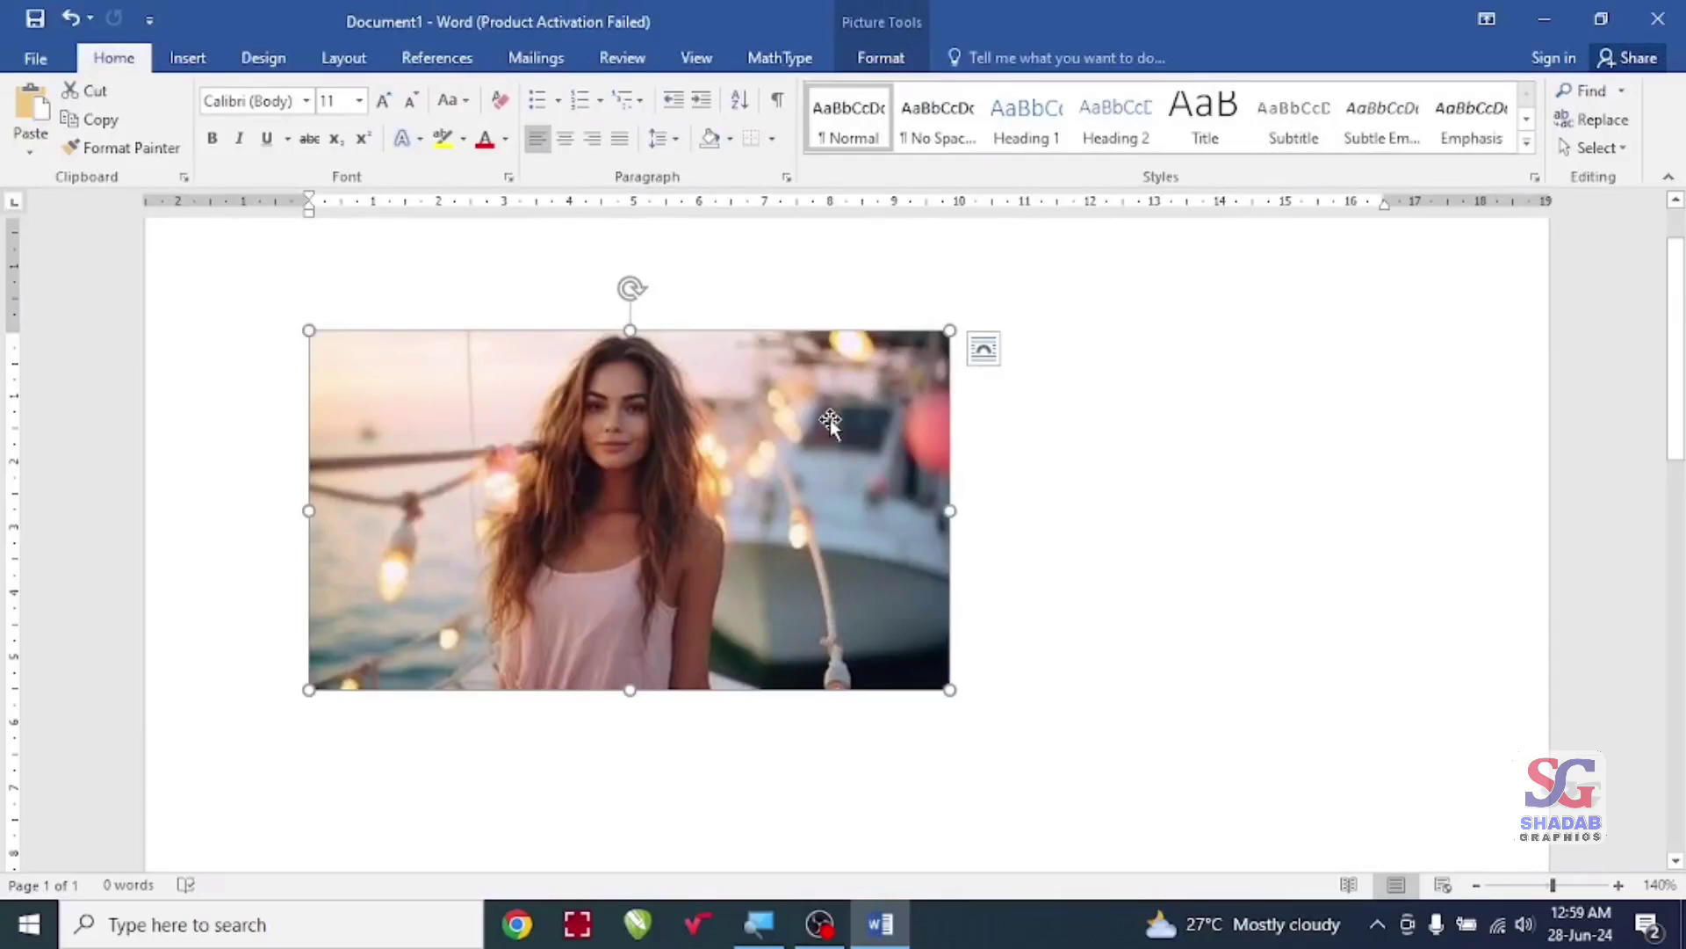
double_click(830, 422)
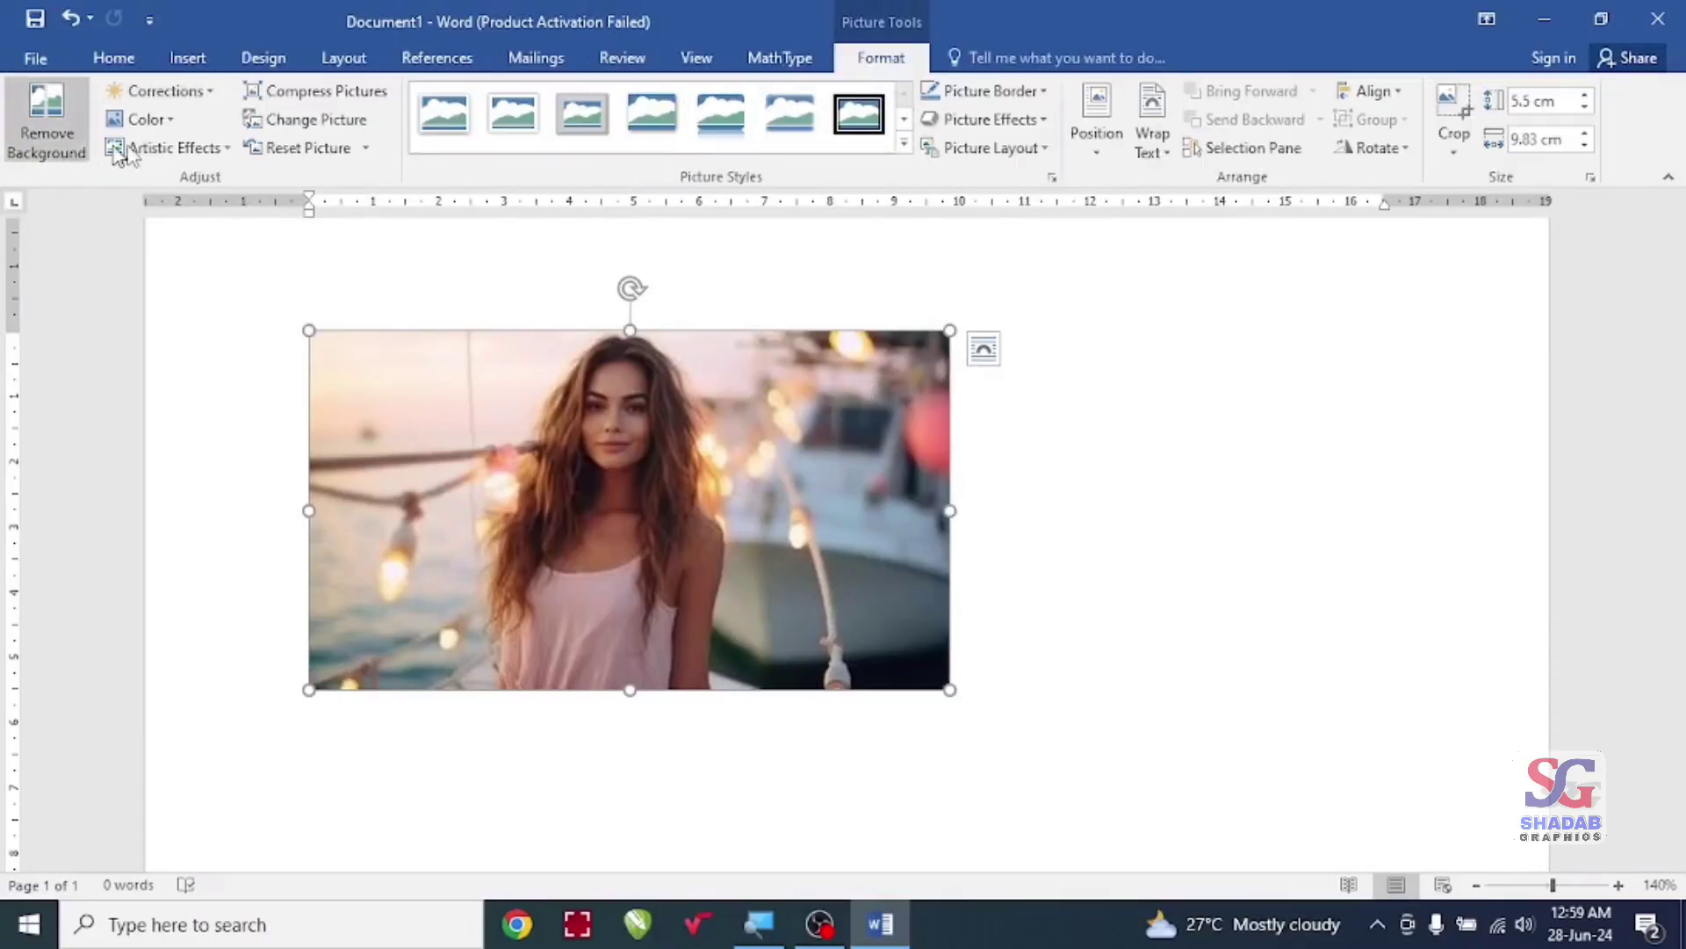
click(1054, 395)
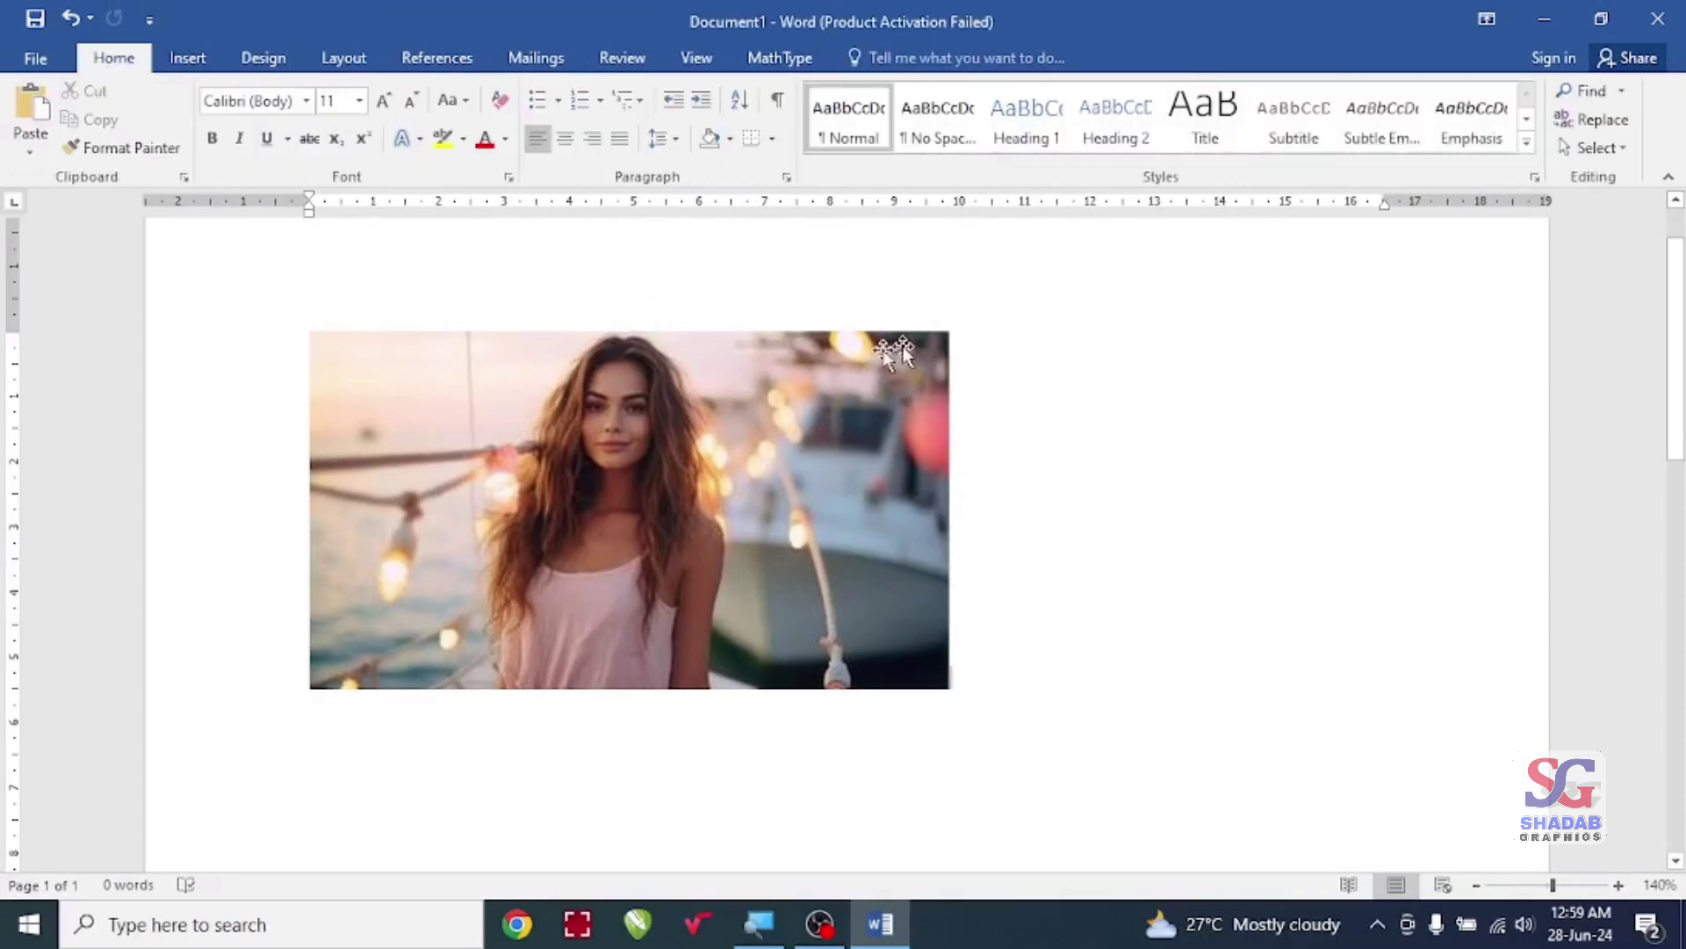
click(755, 414)
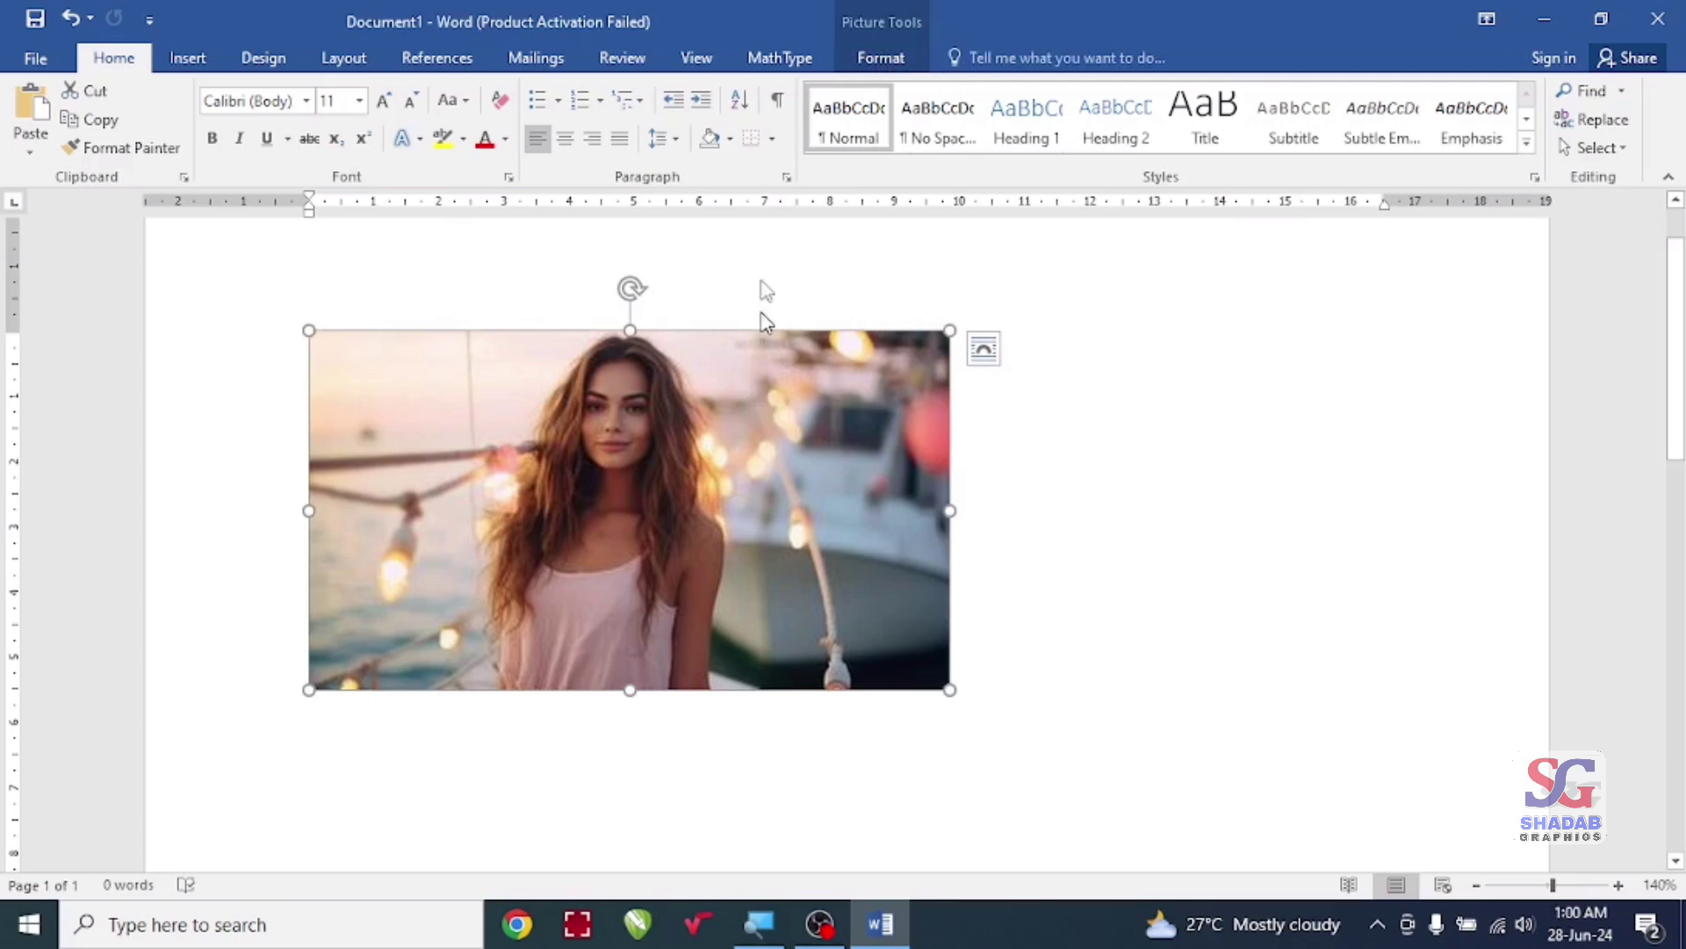
click(881, 58)
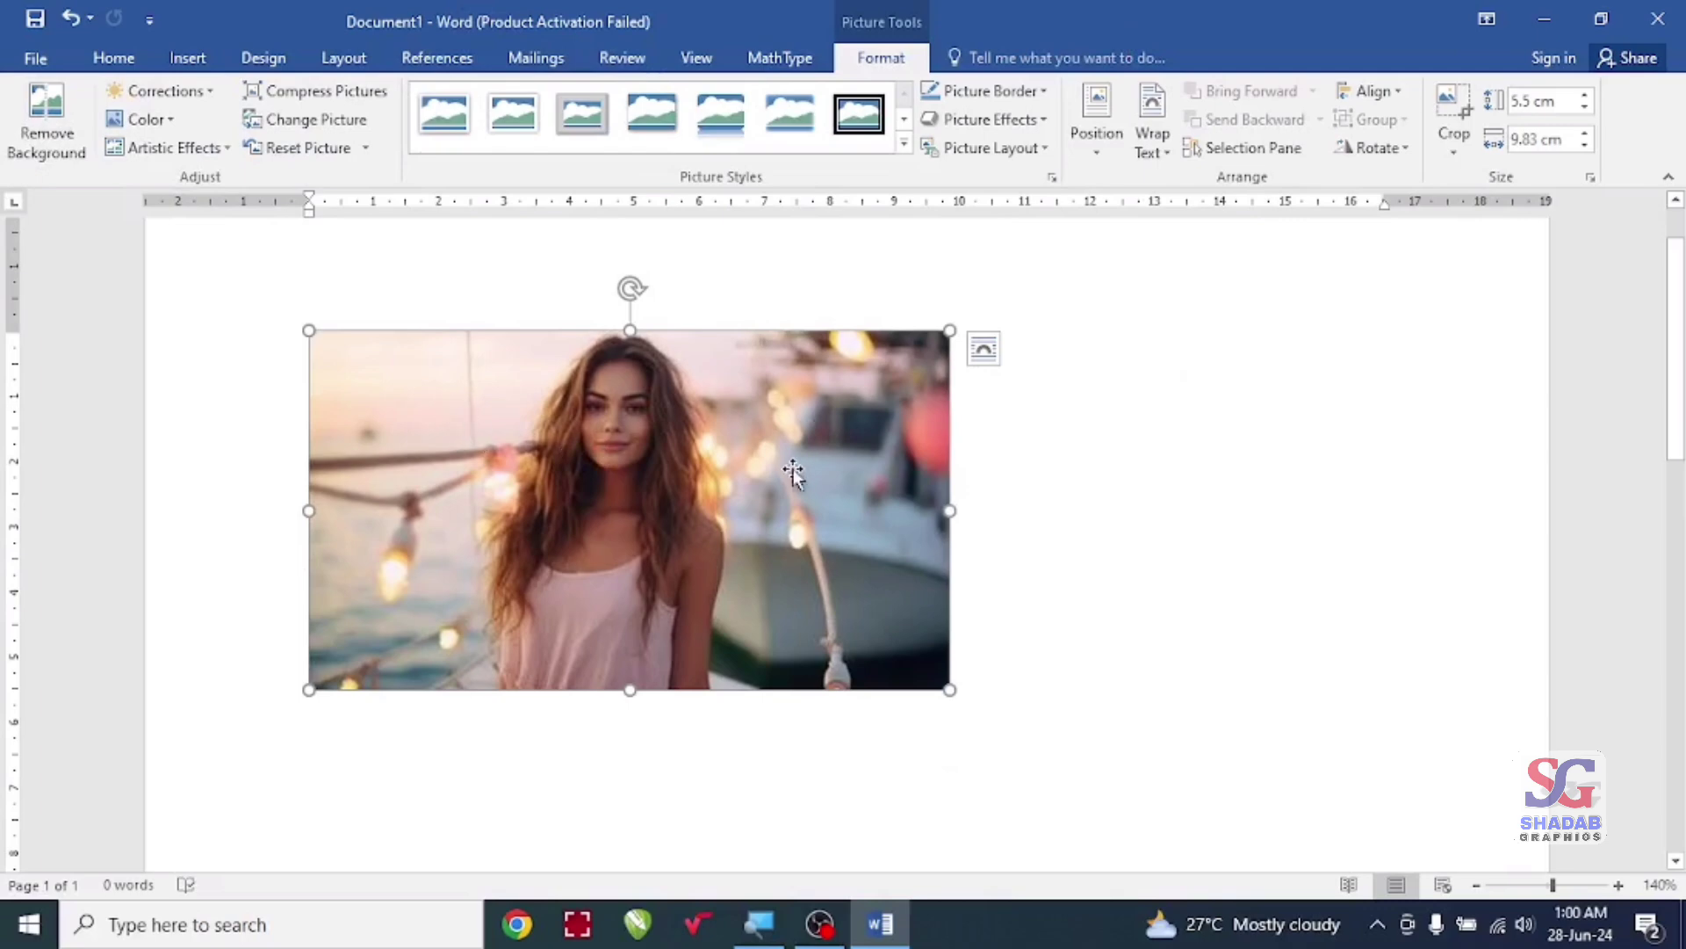
Step: Start Remove Background and stretch the keep marquee to the photo's right, left and top edges
click(47, 123)
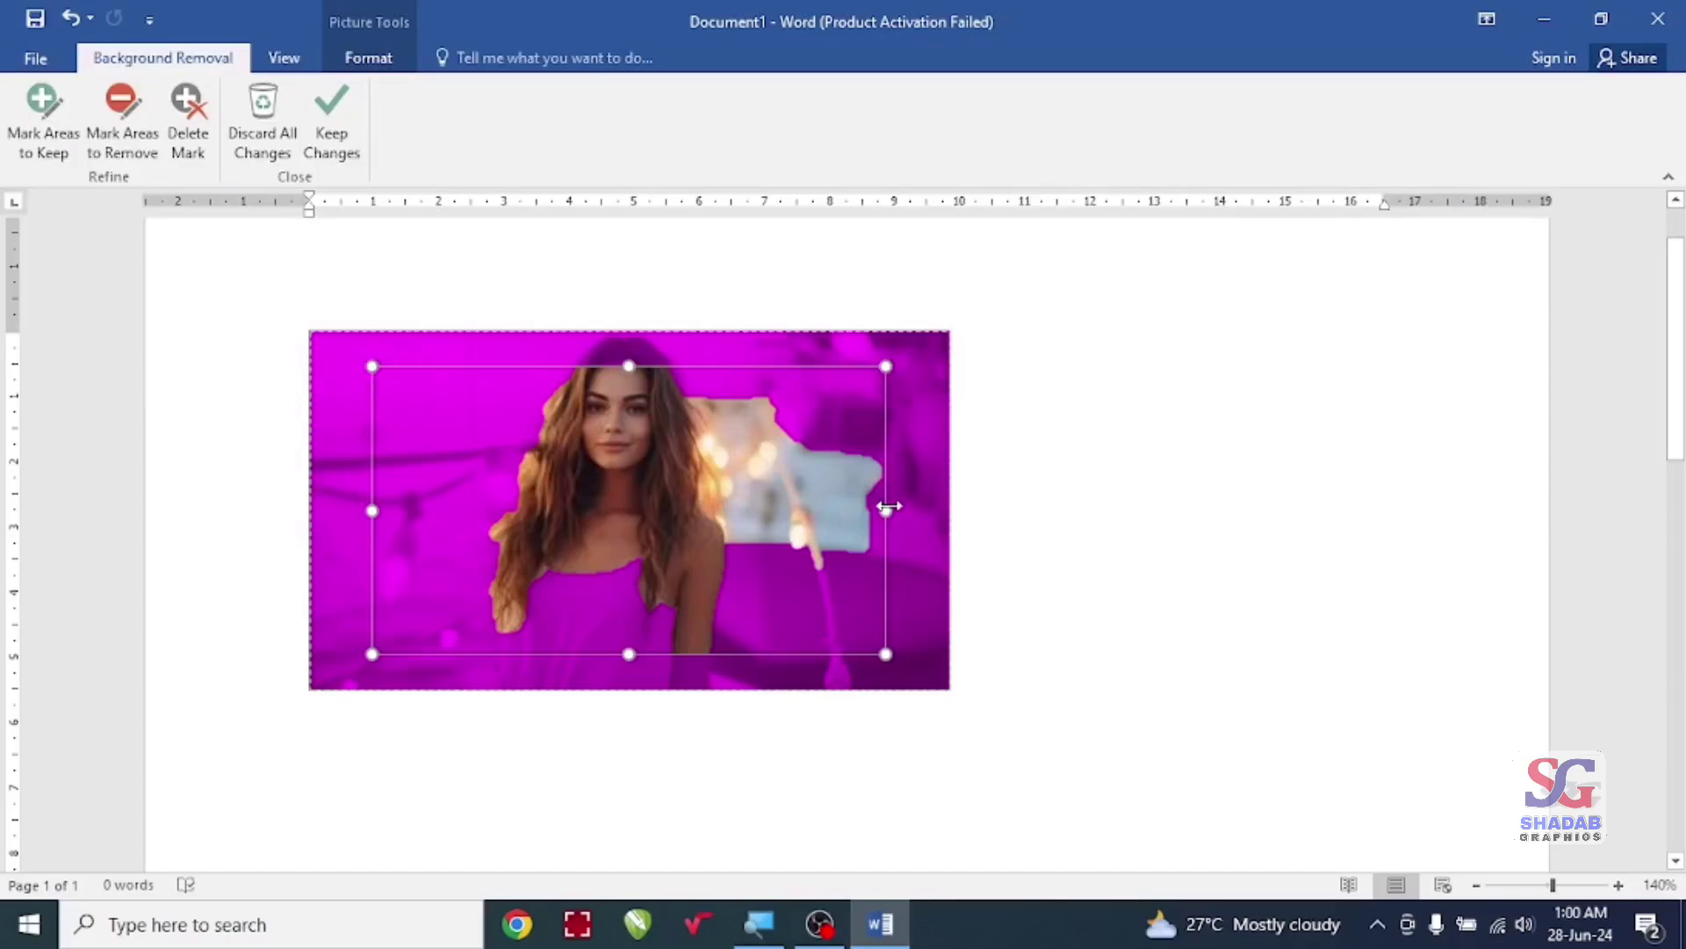
drag(887, 507, 951, 510)
drag(372, 506, 310, 510)
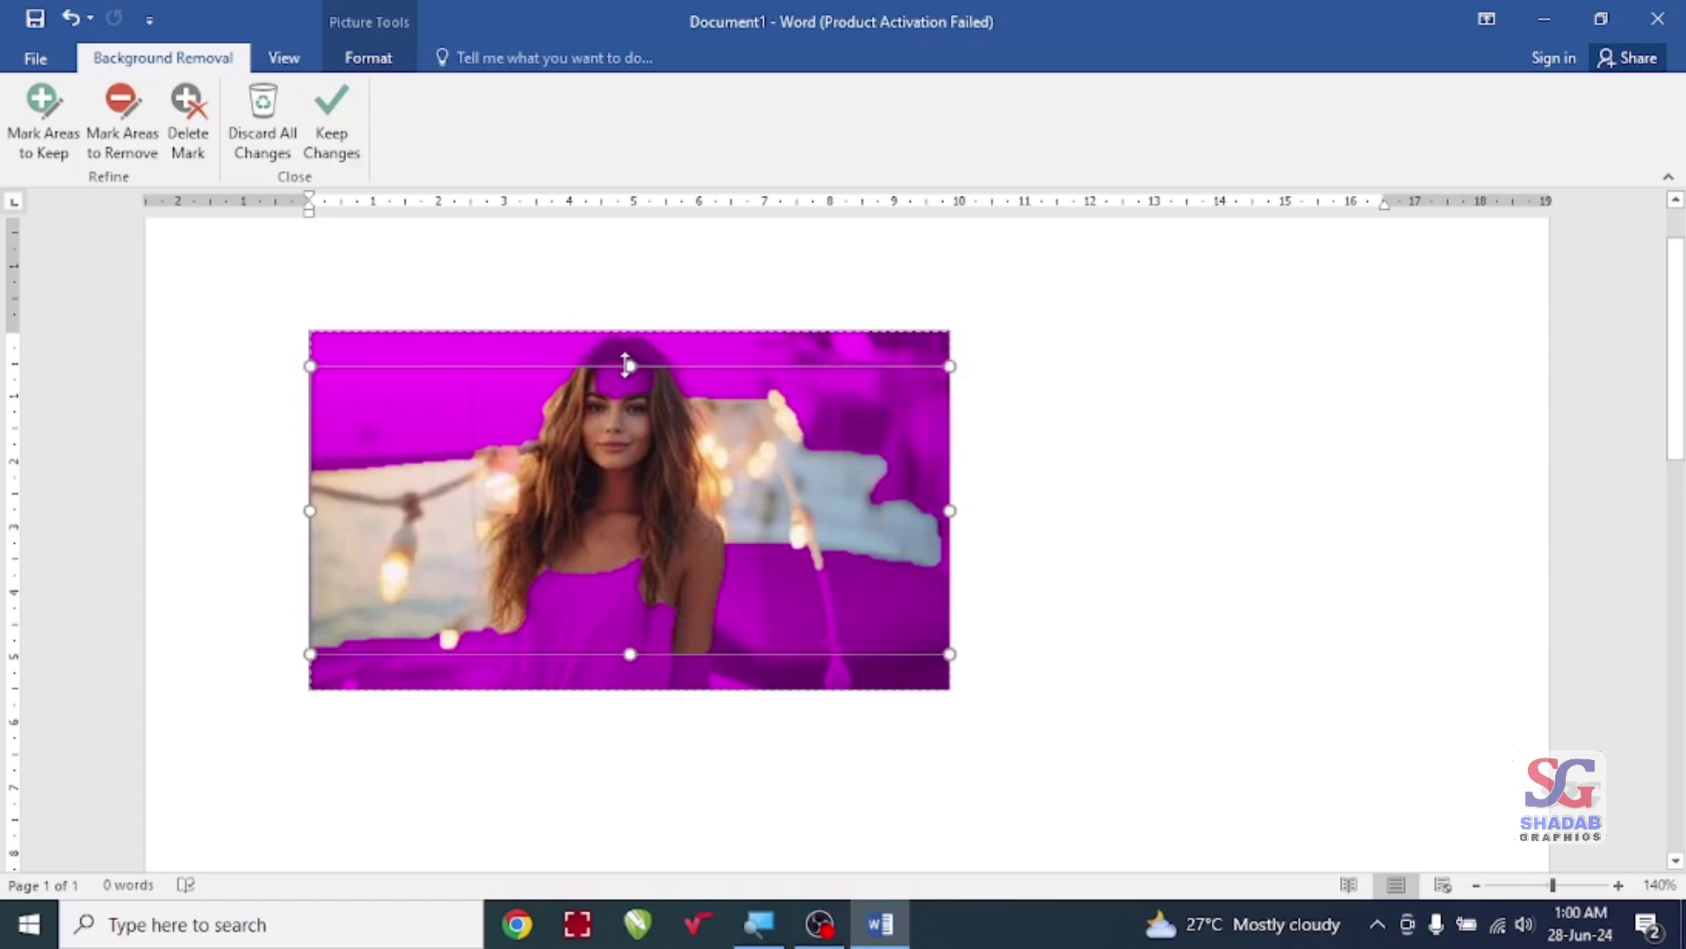
drag(630, 366, 629, 334)
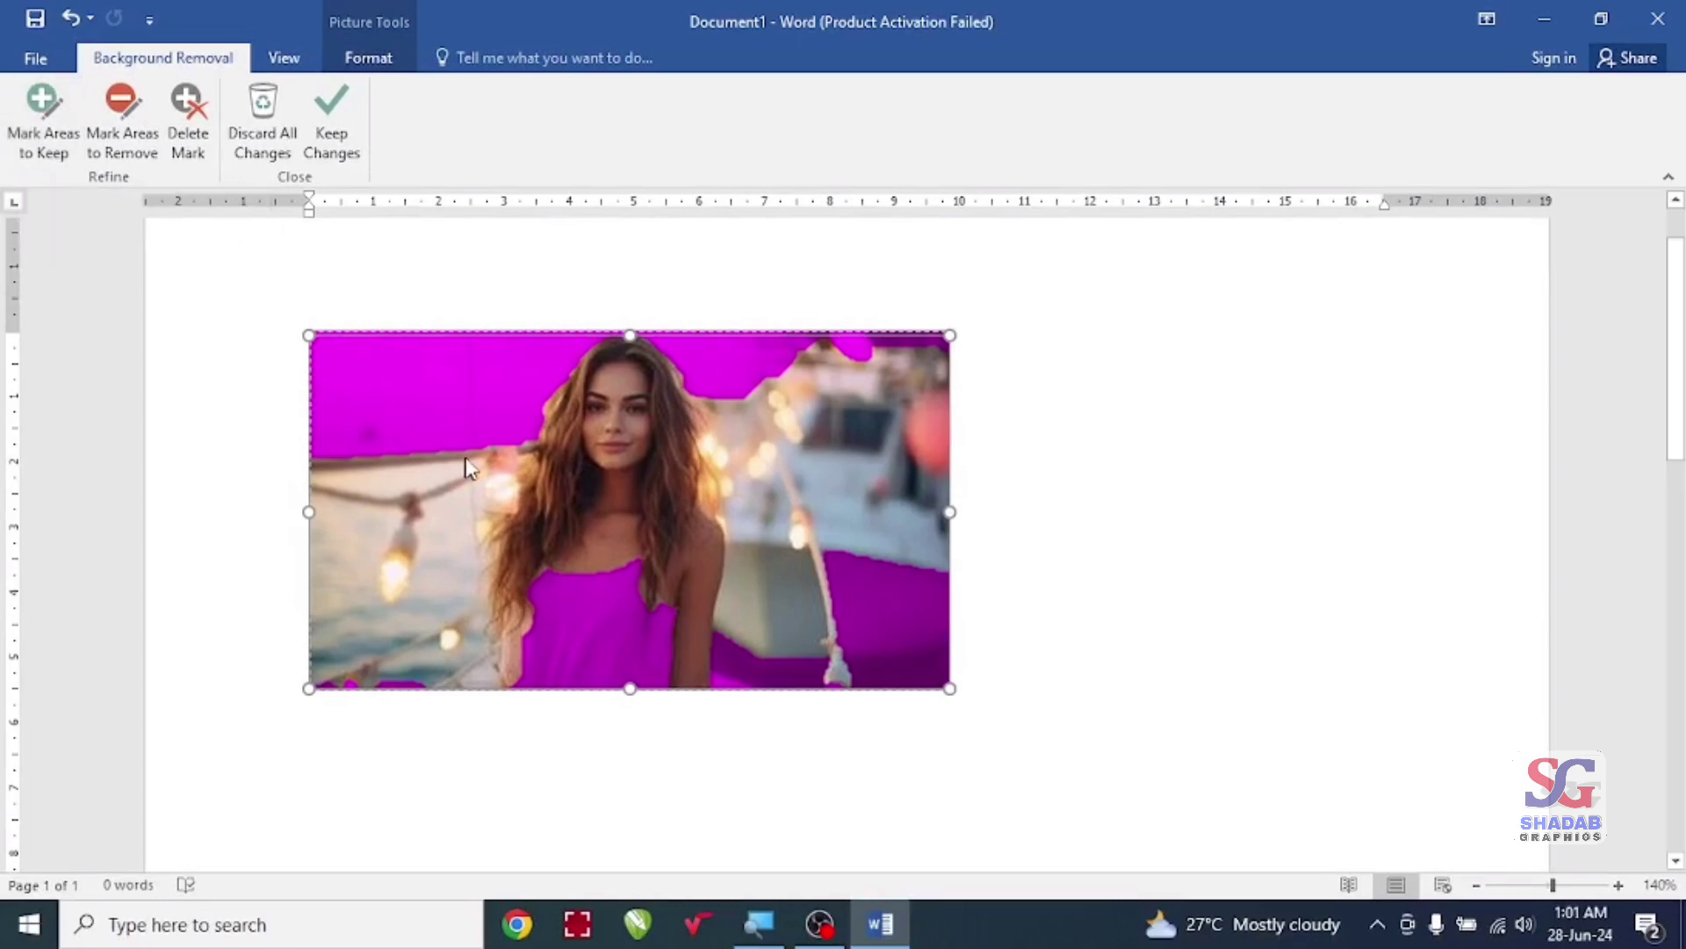
Step: Mark the woman's left and right hair edges and right arm as areas to keep
click(35, 131)
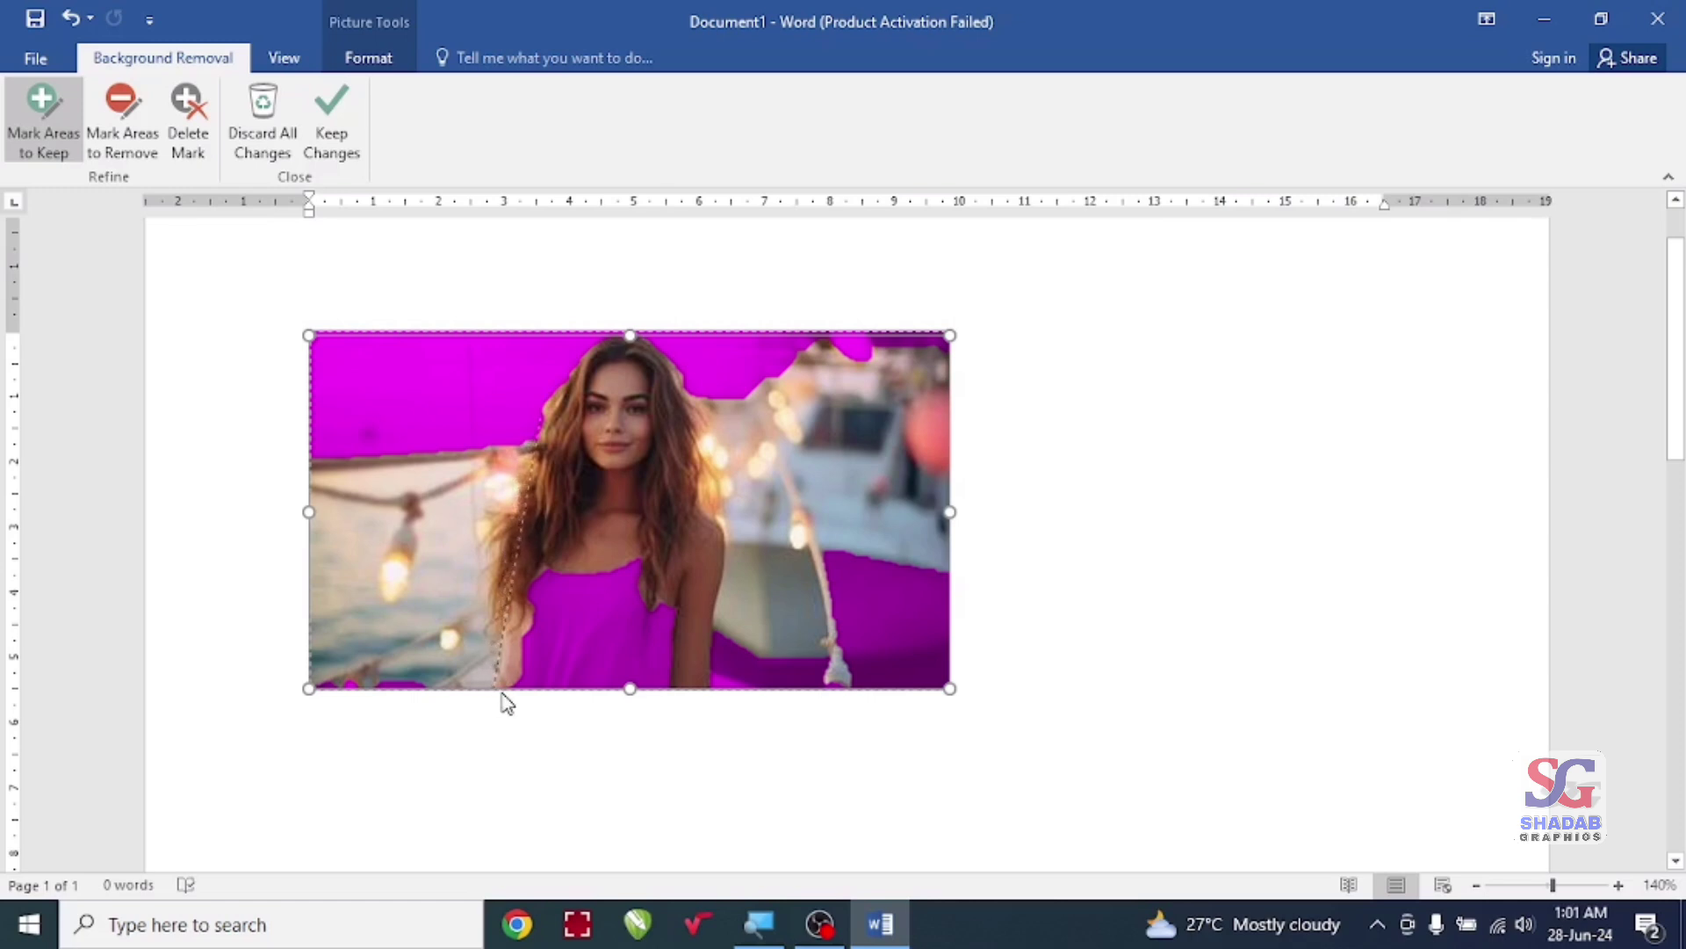
drag(505, 697, 553, 399)
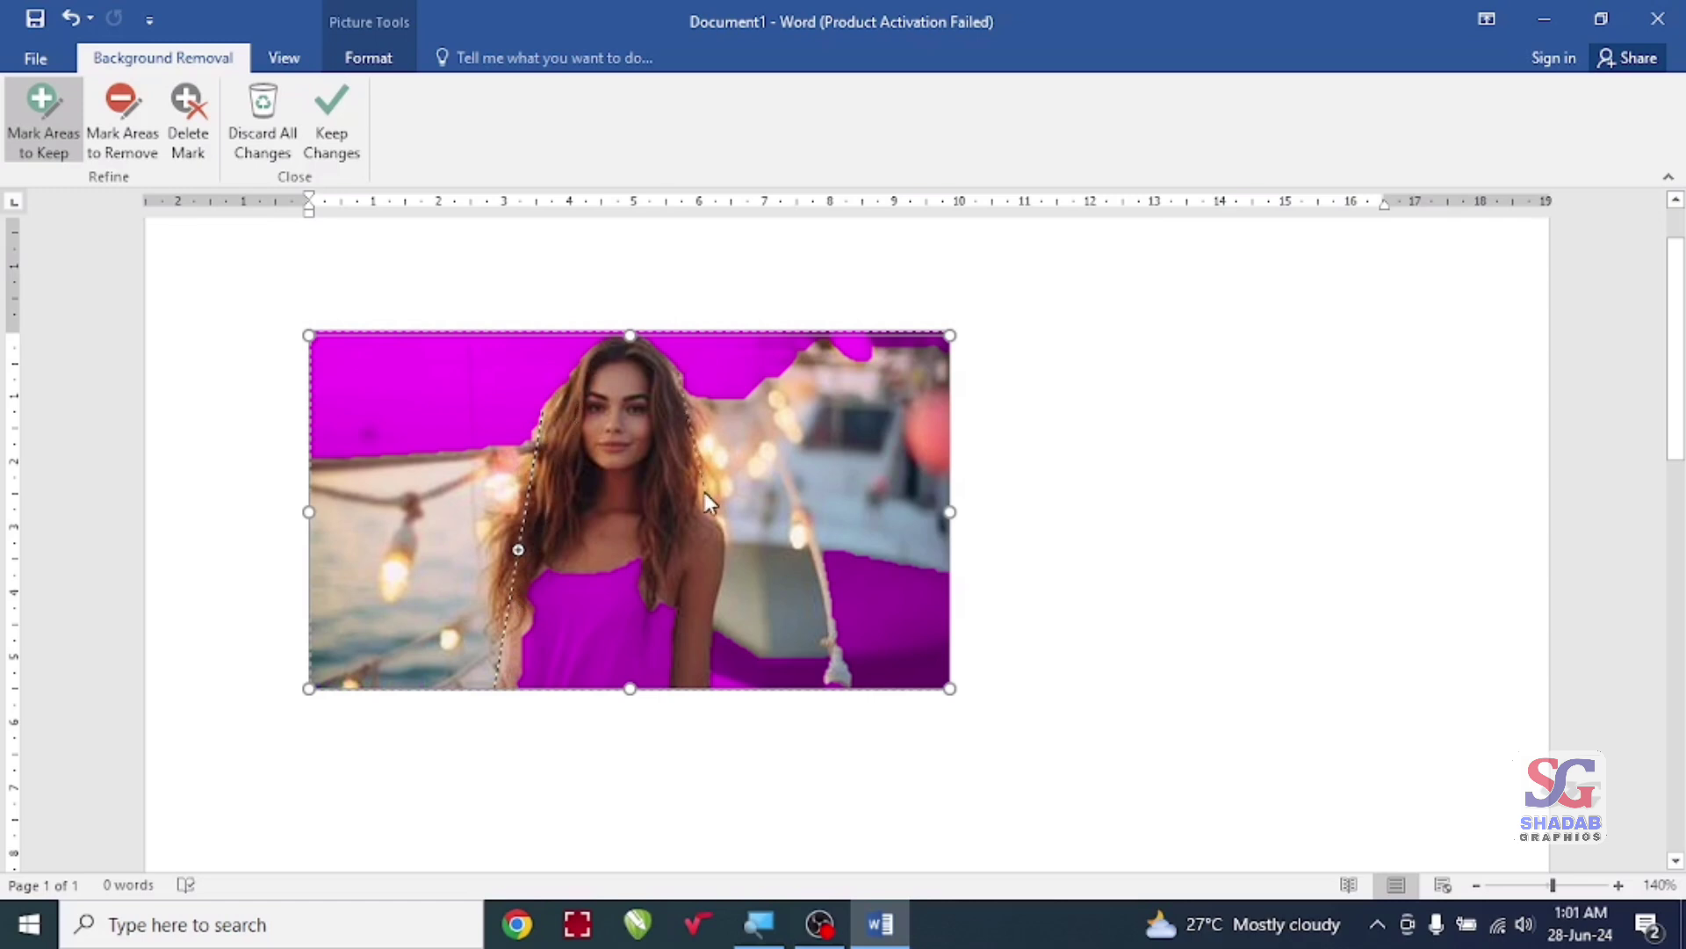
drag(709, 503, 718, 533)
drag(710, 627, 695, 690)
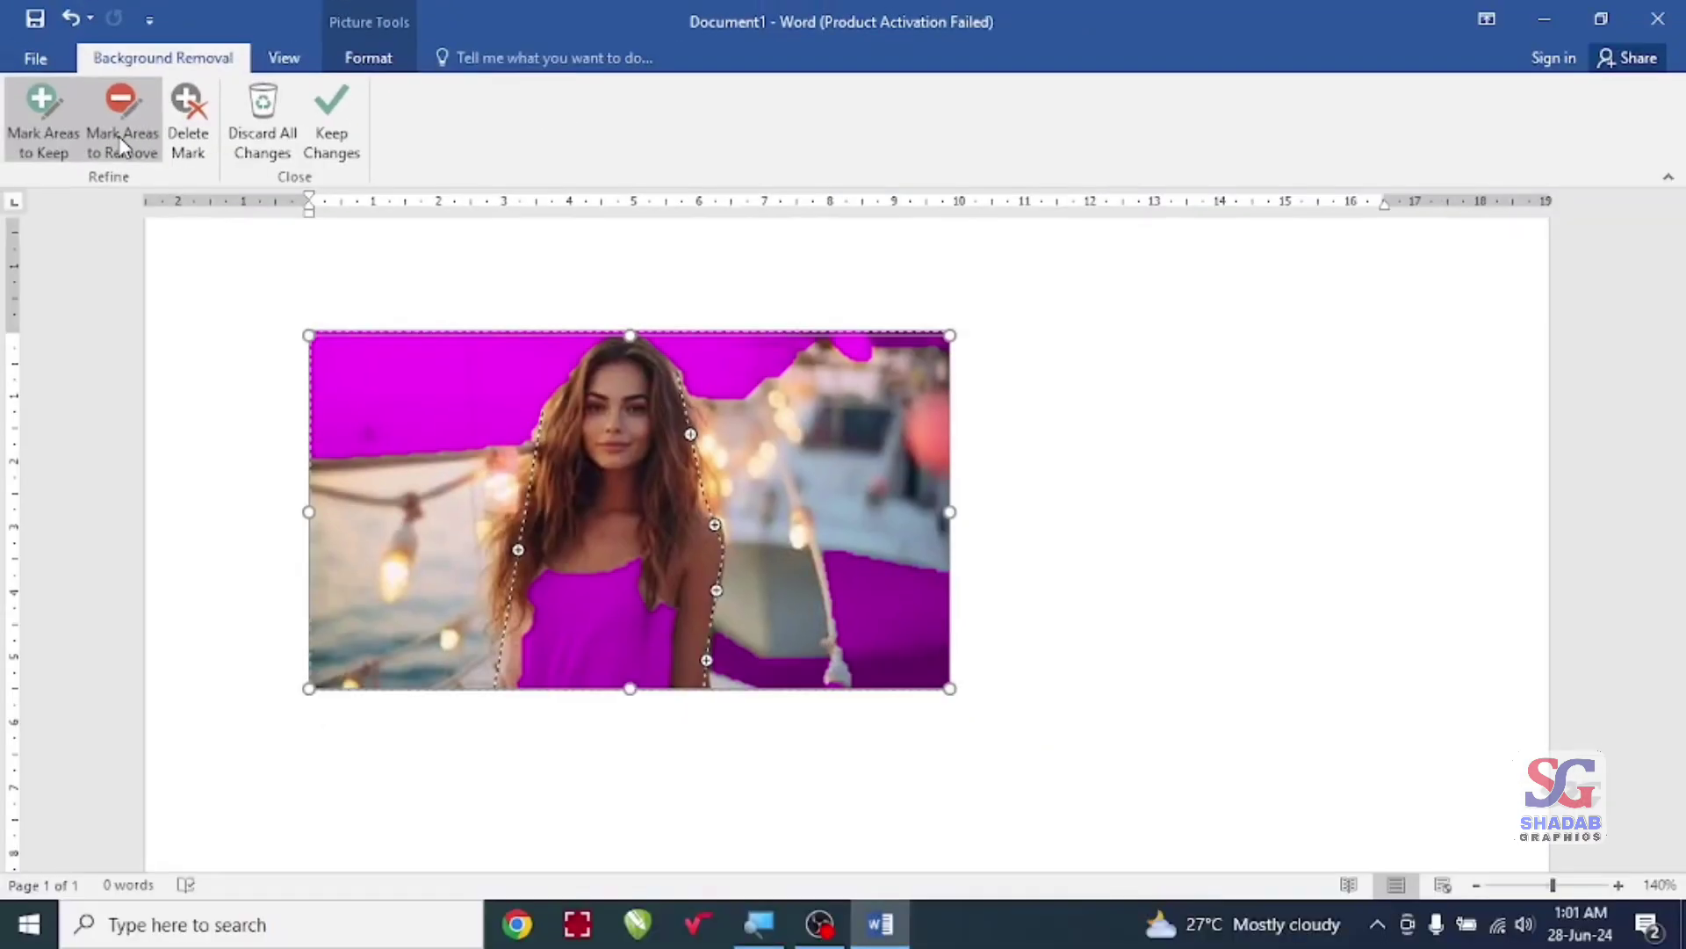
Step: Mark the boat background on both sides for removal, then mark her left arm to keep
click(122, 146)
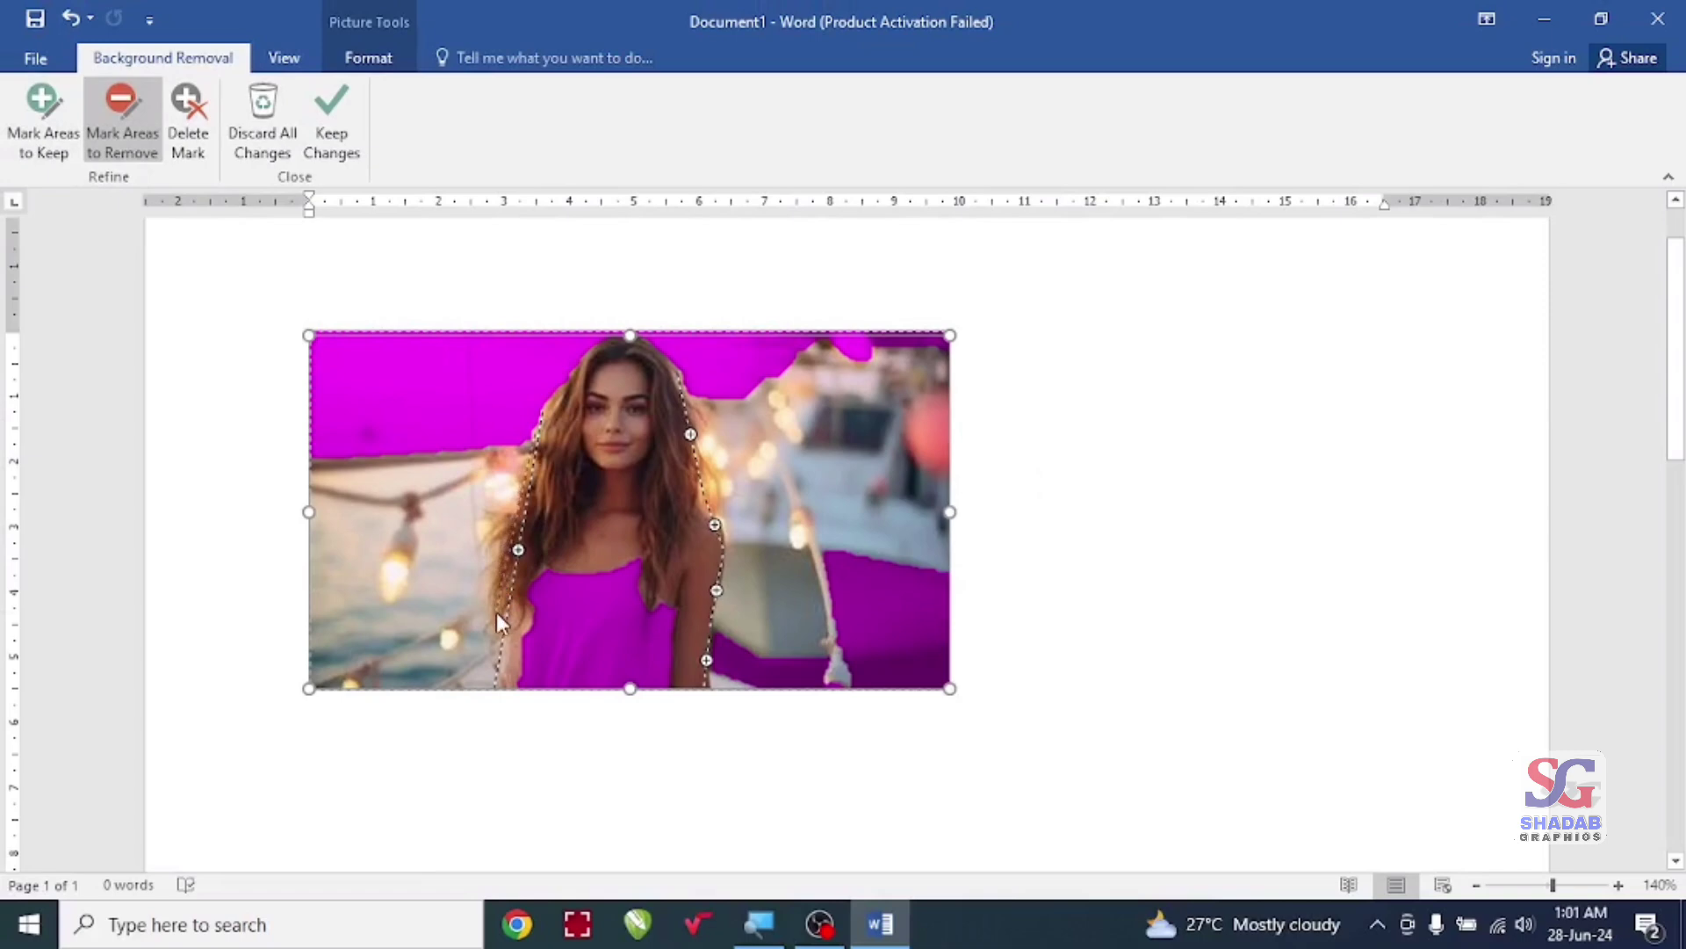
drag(492, 699, 532, 424)
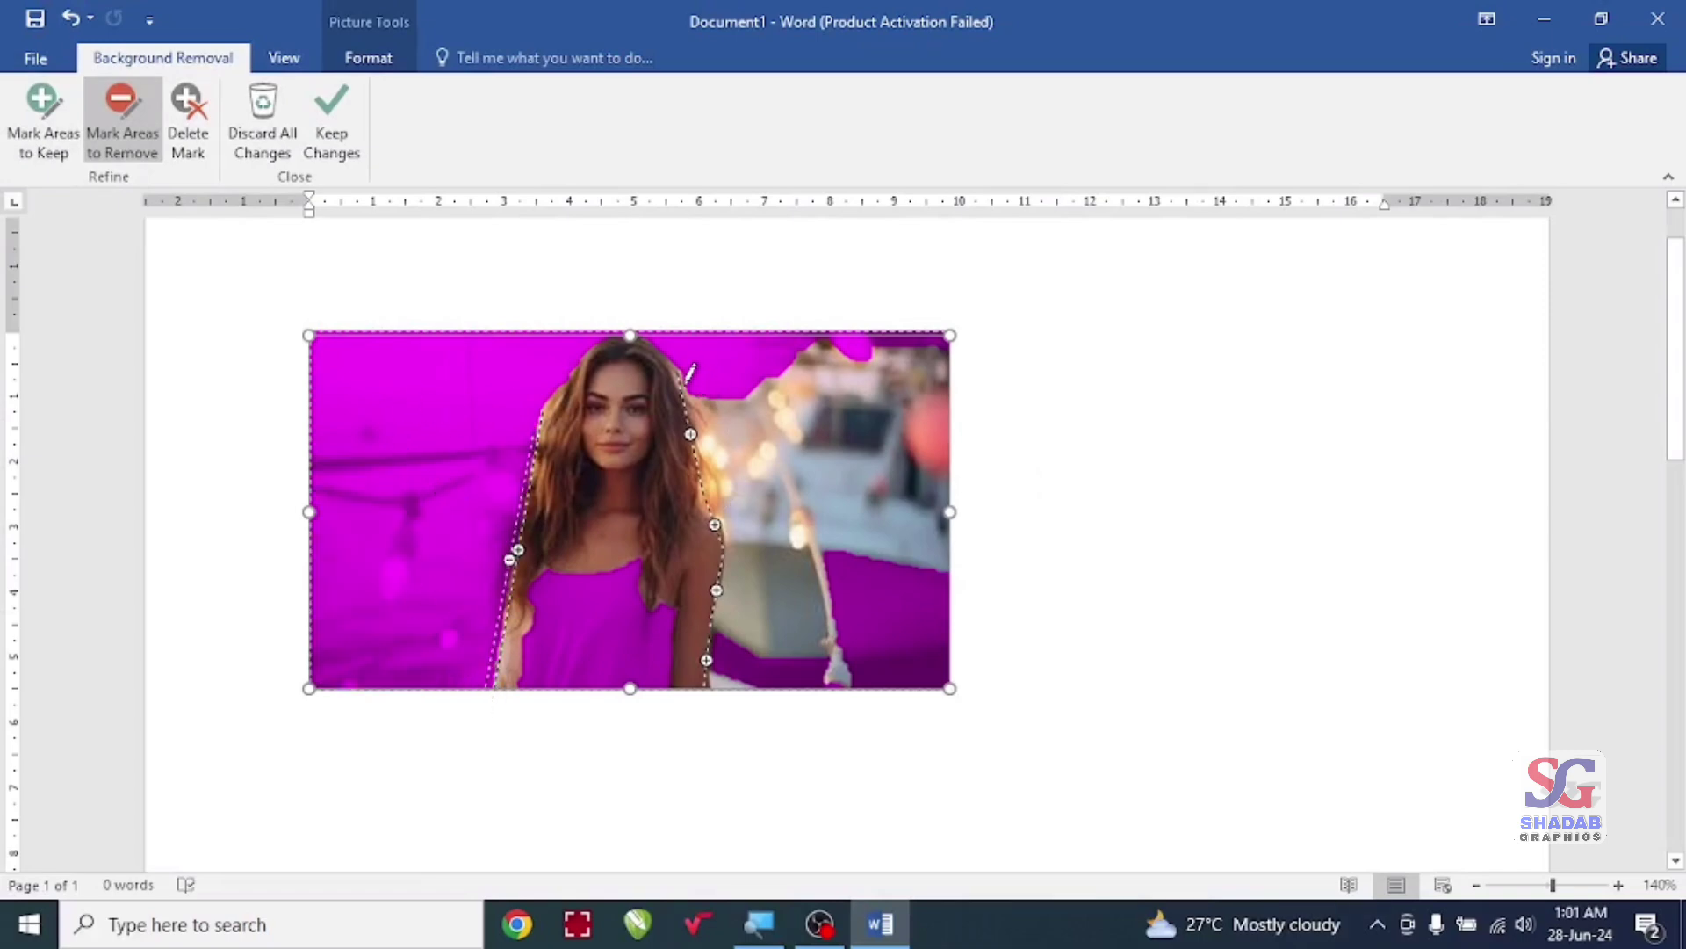
drag(691, 373, 722, 659)
drag(798, 353, 869, 369)
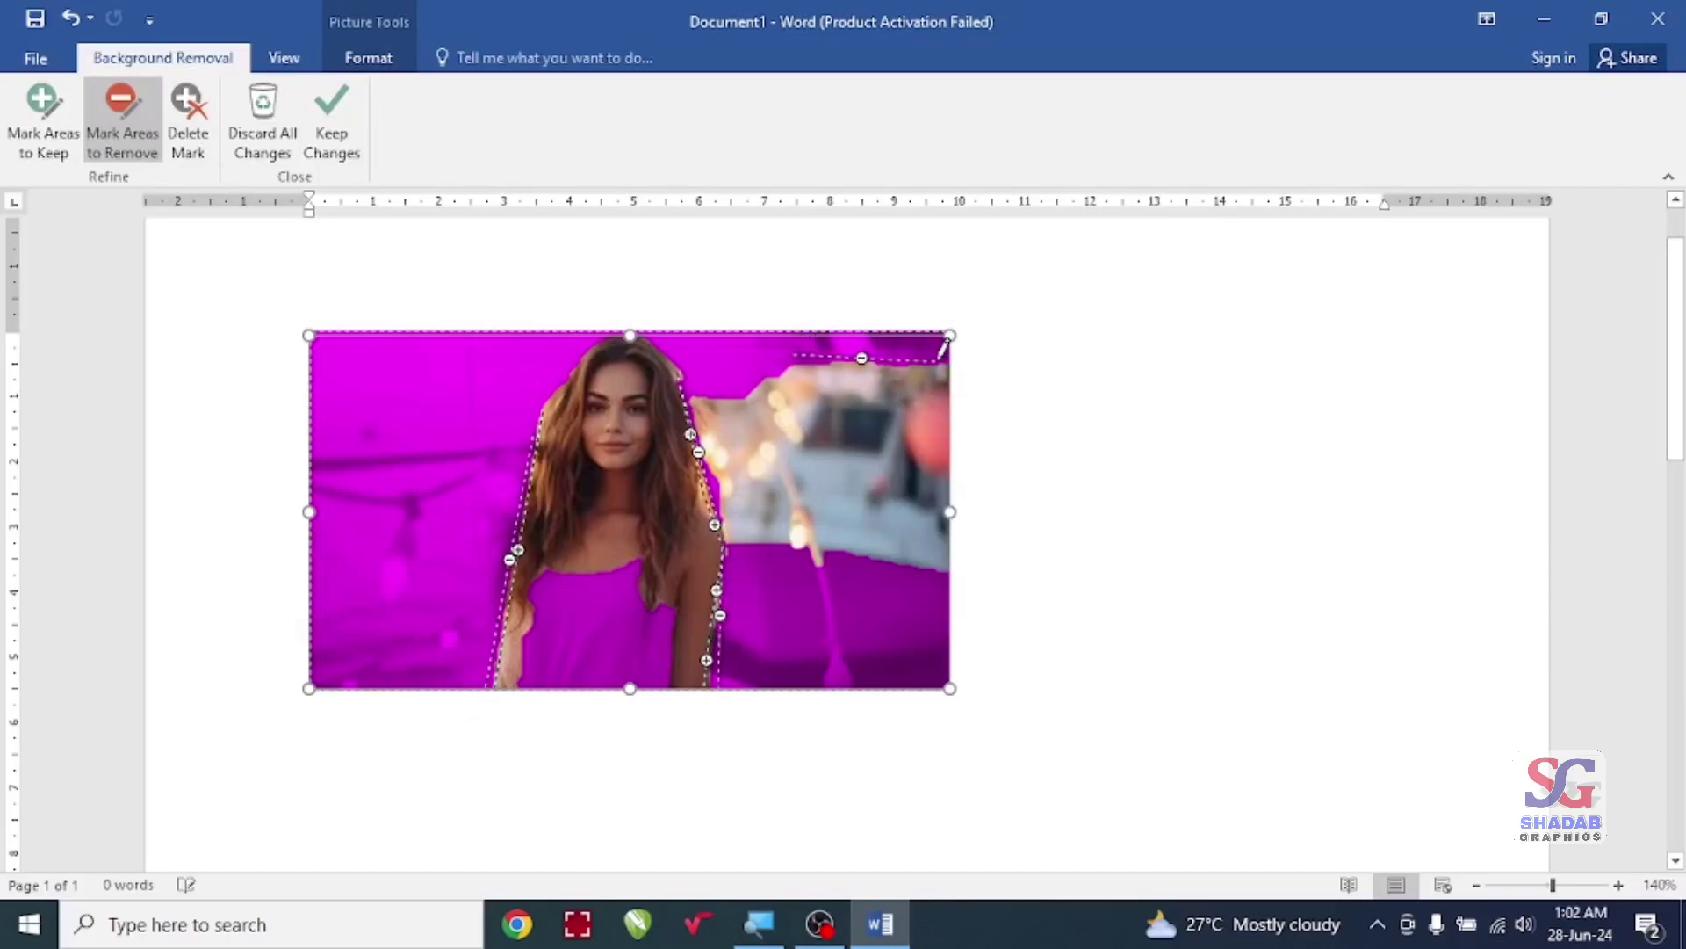
drag(924, 358, 938, 584)
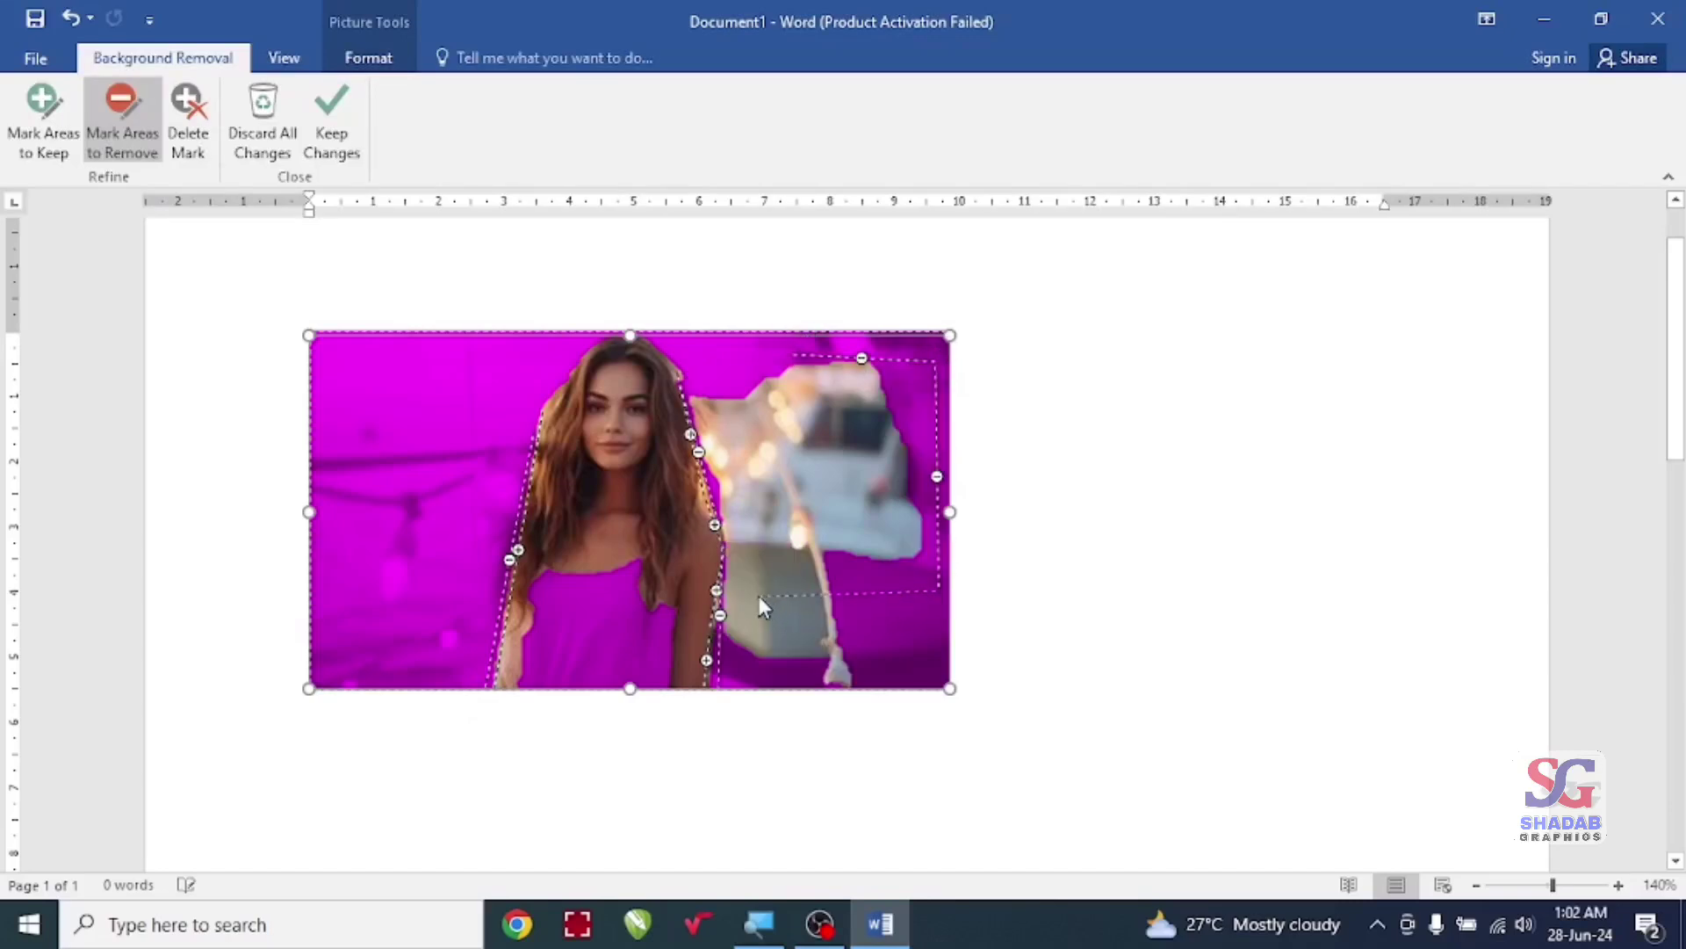
drag(759, 596, 696, 372)
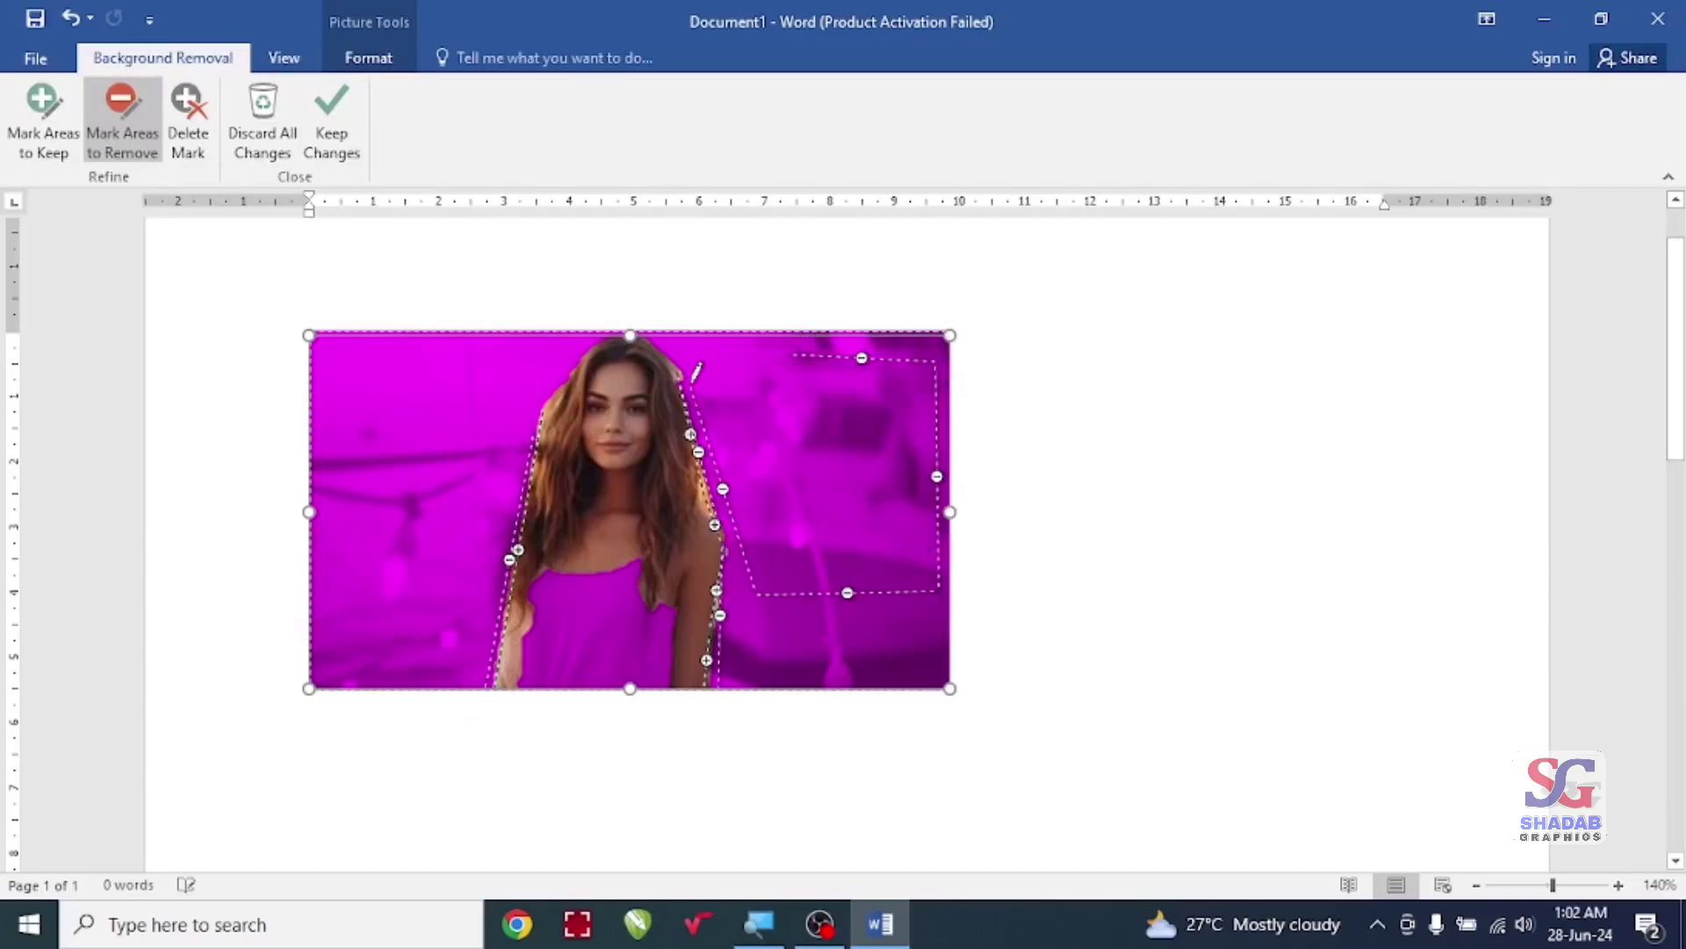
key(Escape)
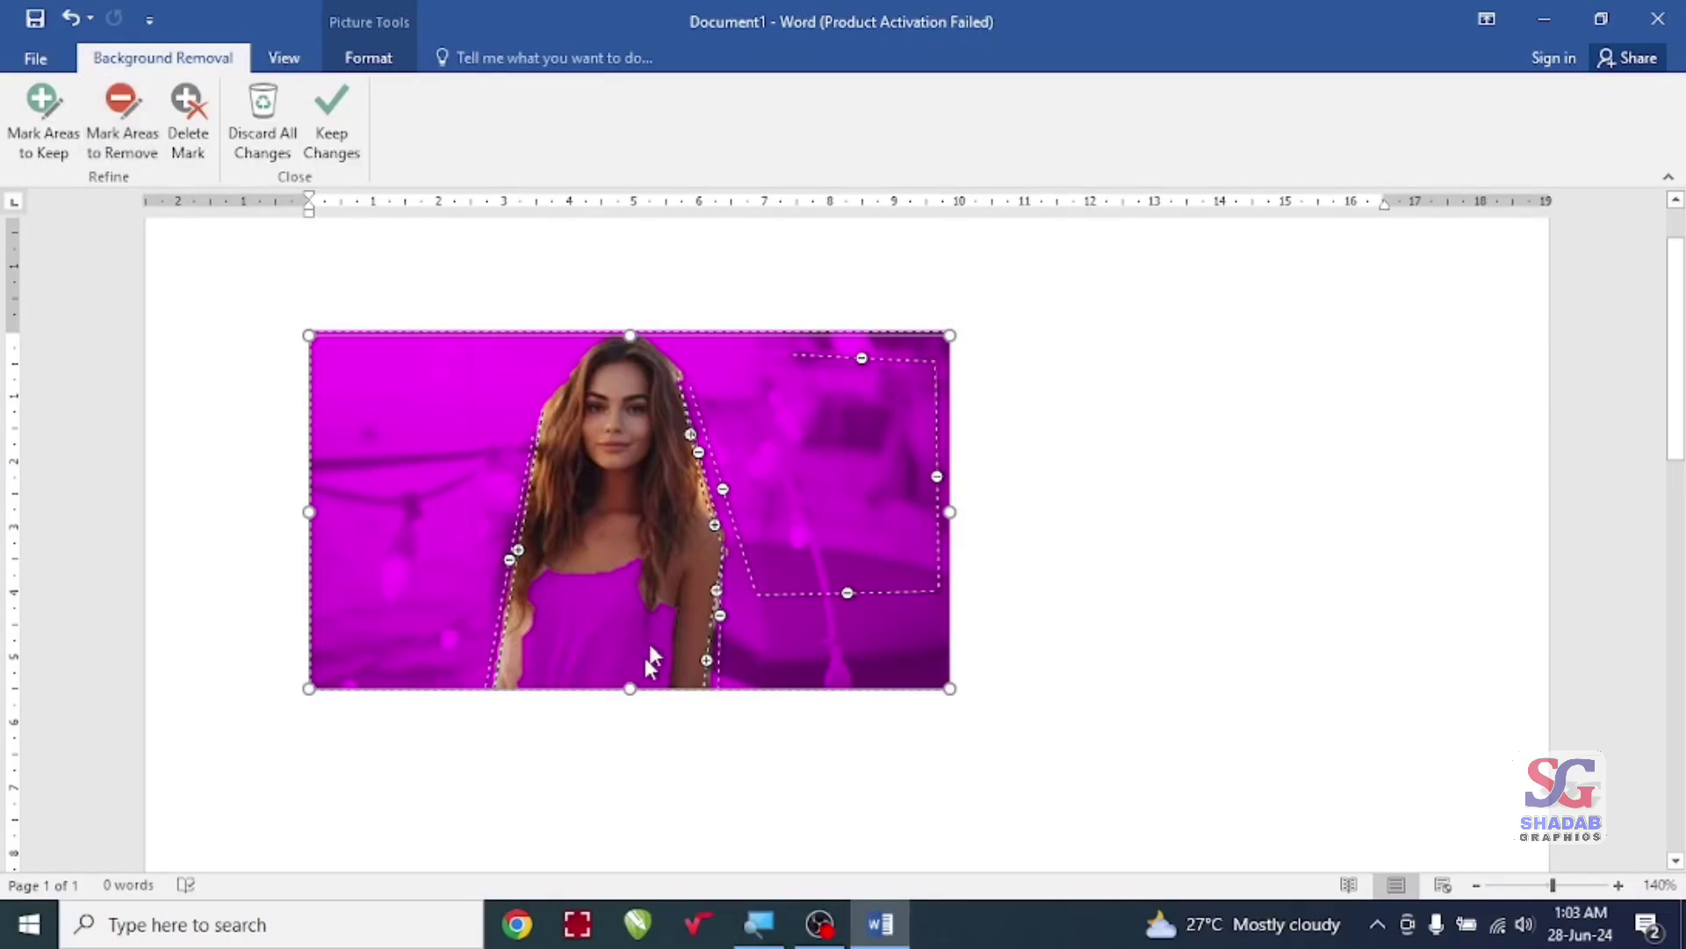
click(18, 123)
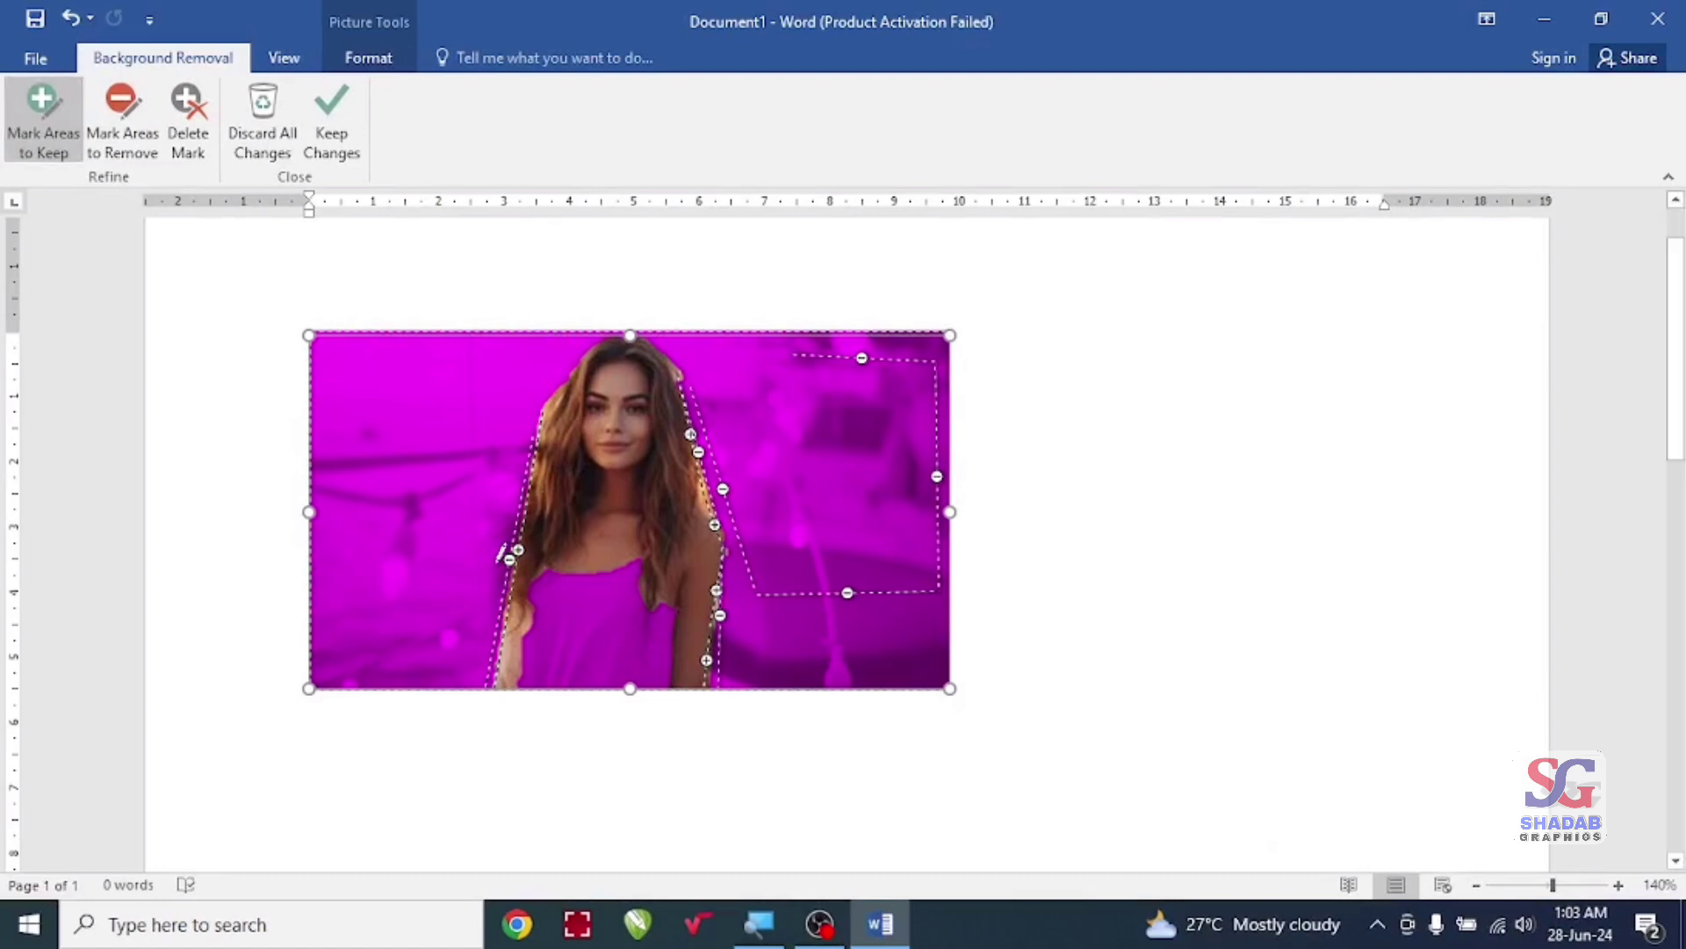
mouse_move(537, 570)
mouse_down()
mouse_move(563, 685)
mouse_move(670, 662)
mouse_up()
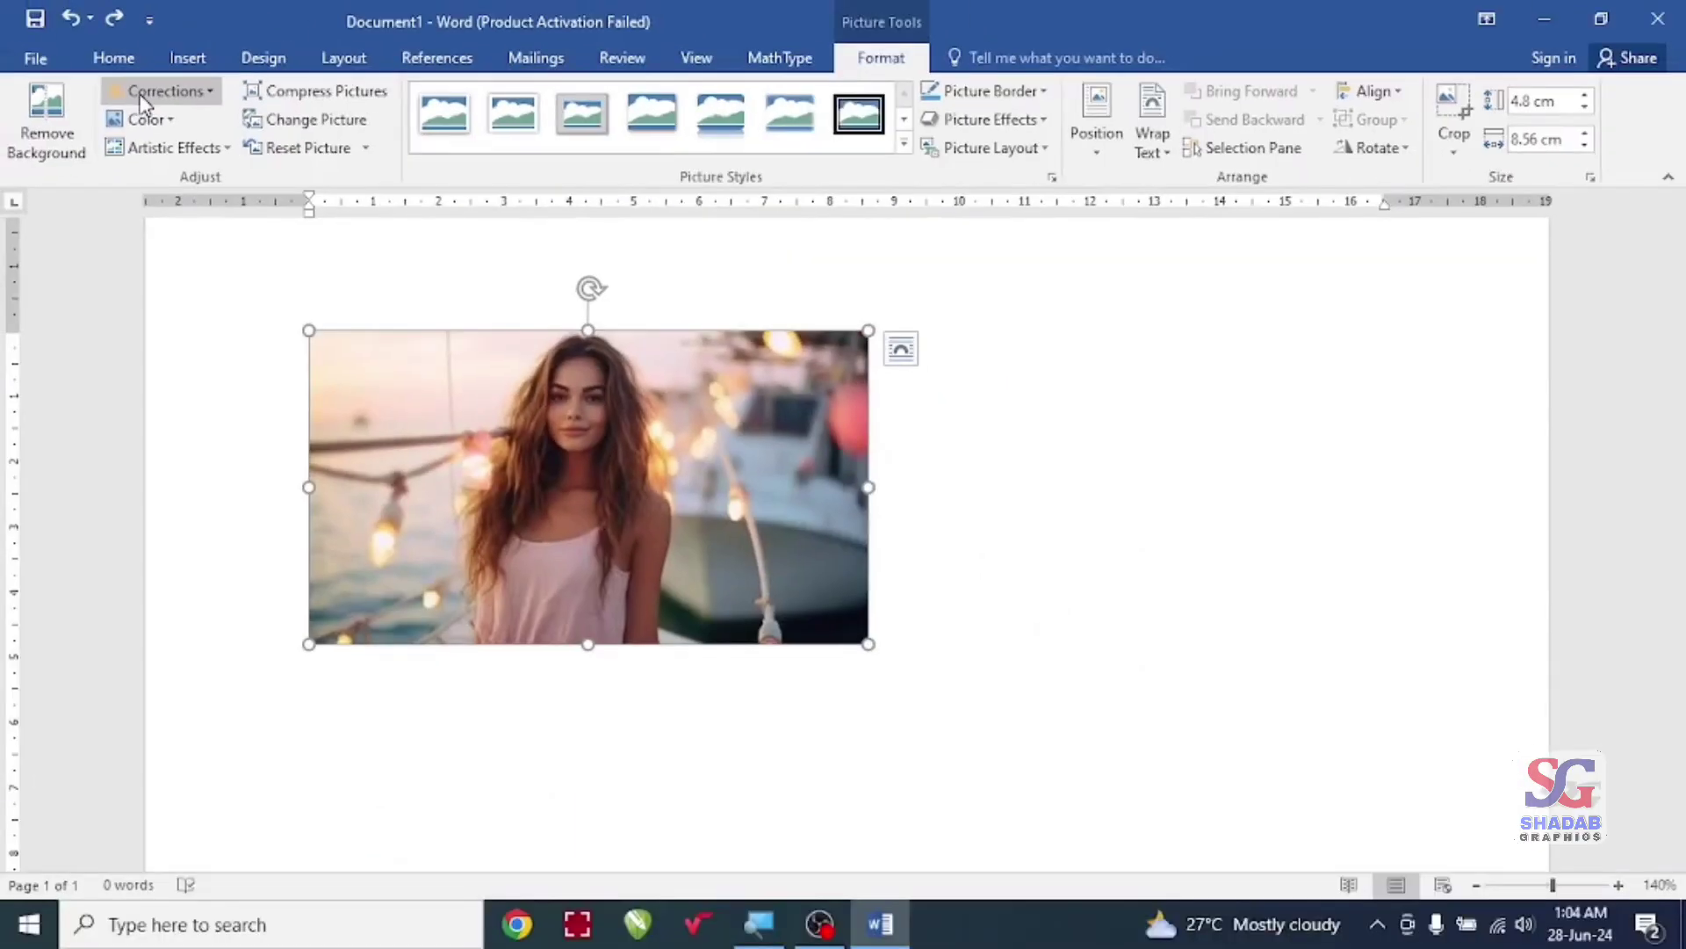
Step: Apply a brighter, higher-contrast Corrections preset and enlarge the photo to 7.83 × 13.97 cm
click(144, 95)
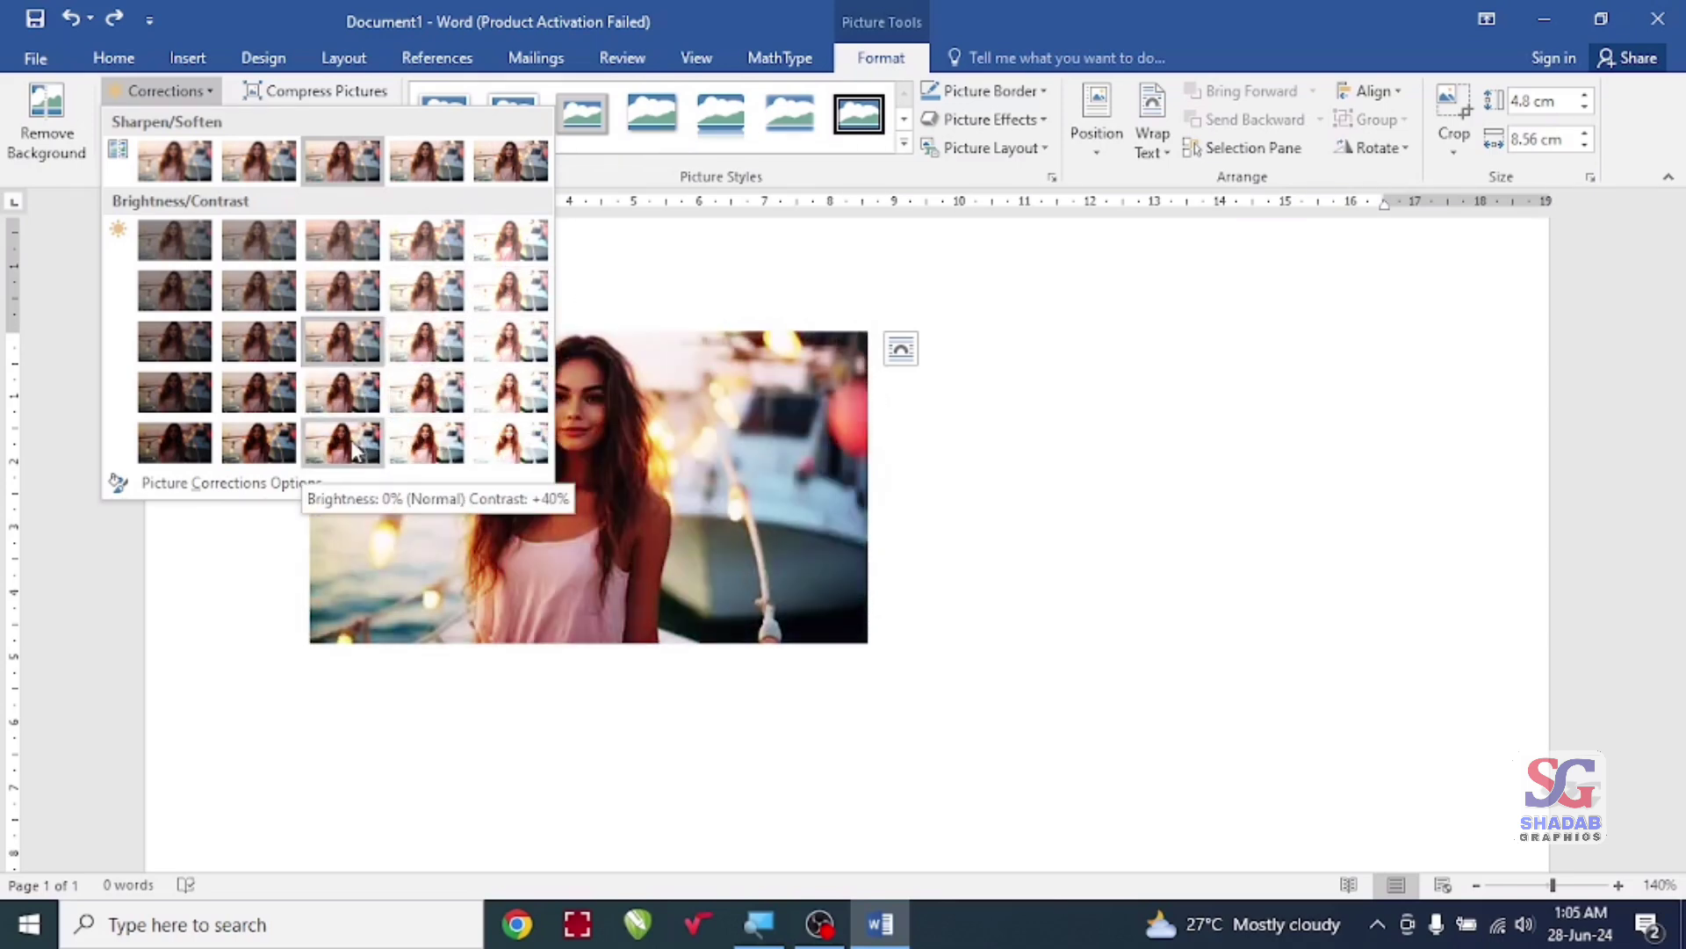
click(411, 439)
click(167, 90)
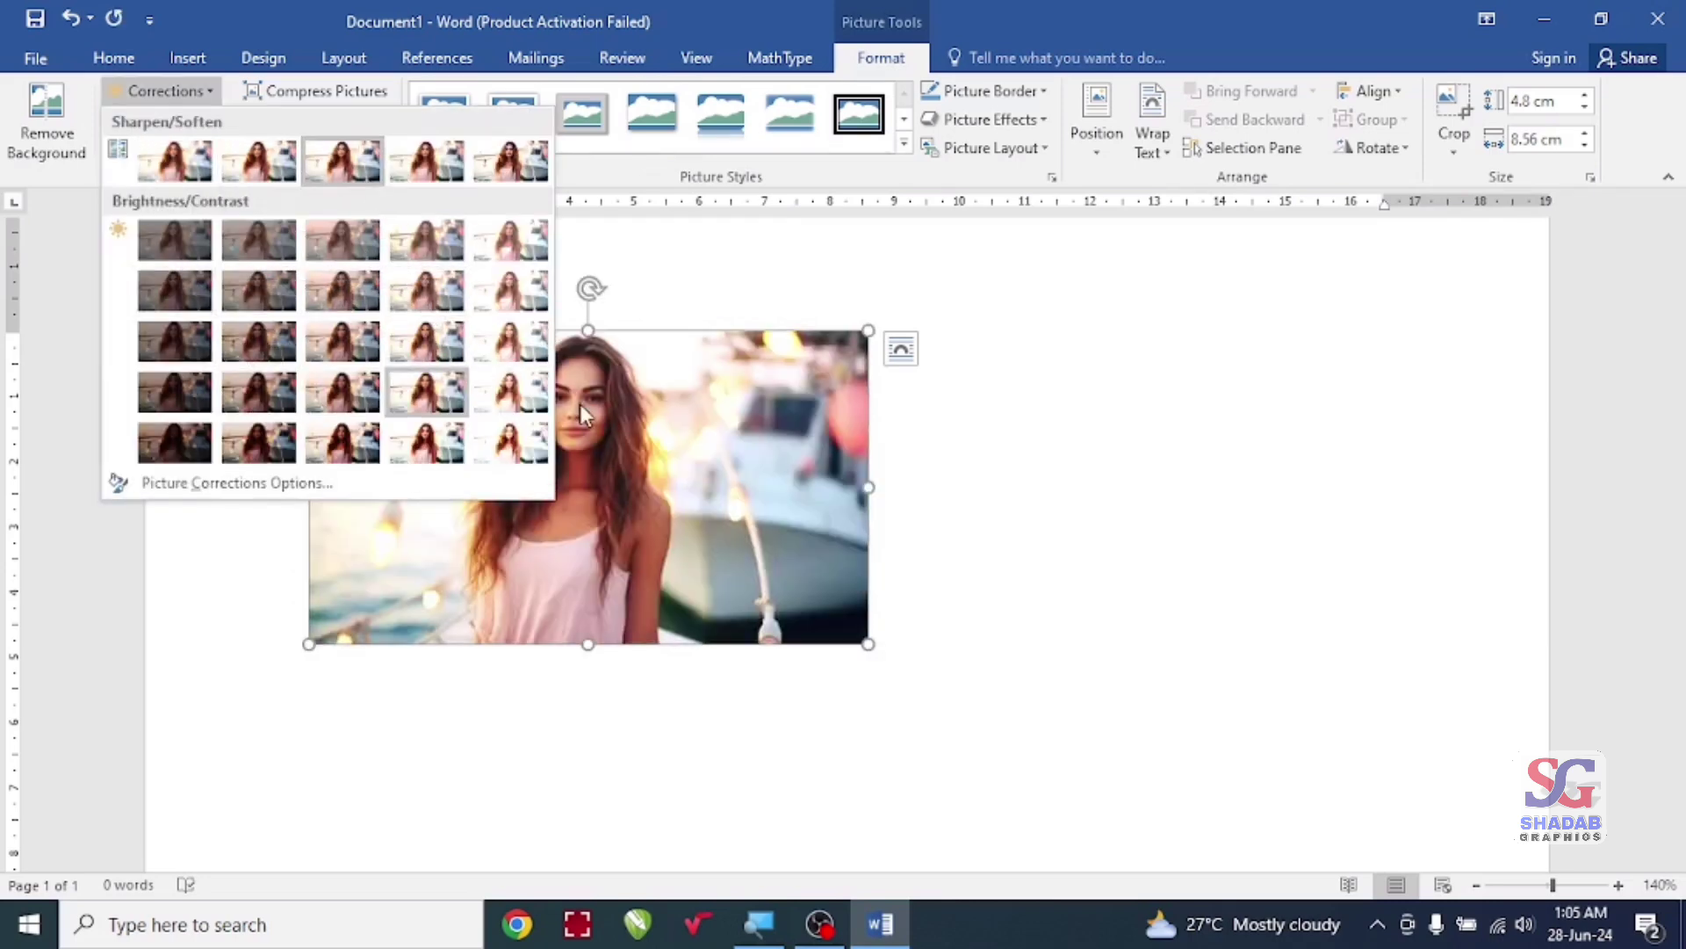
click(618, 402)
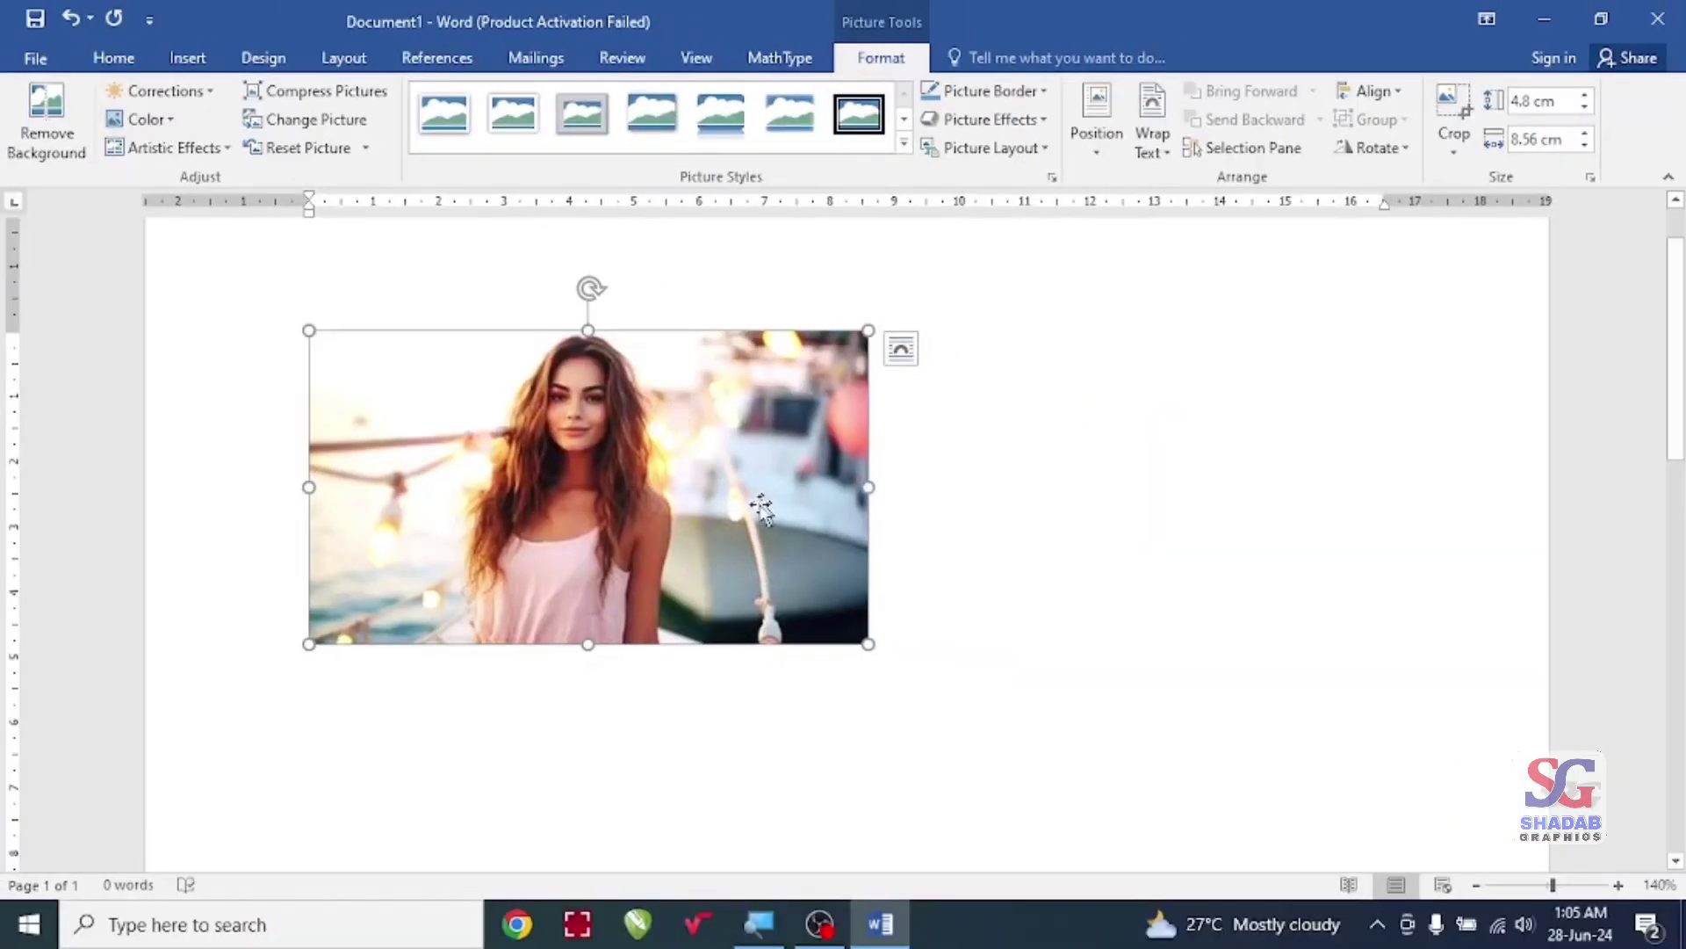
drag(869, 644, 1221, 842)
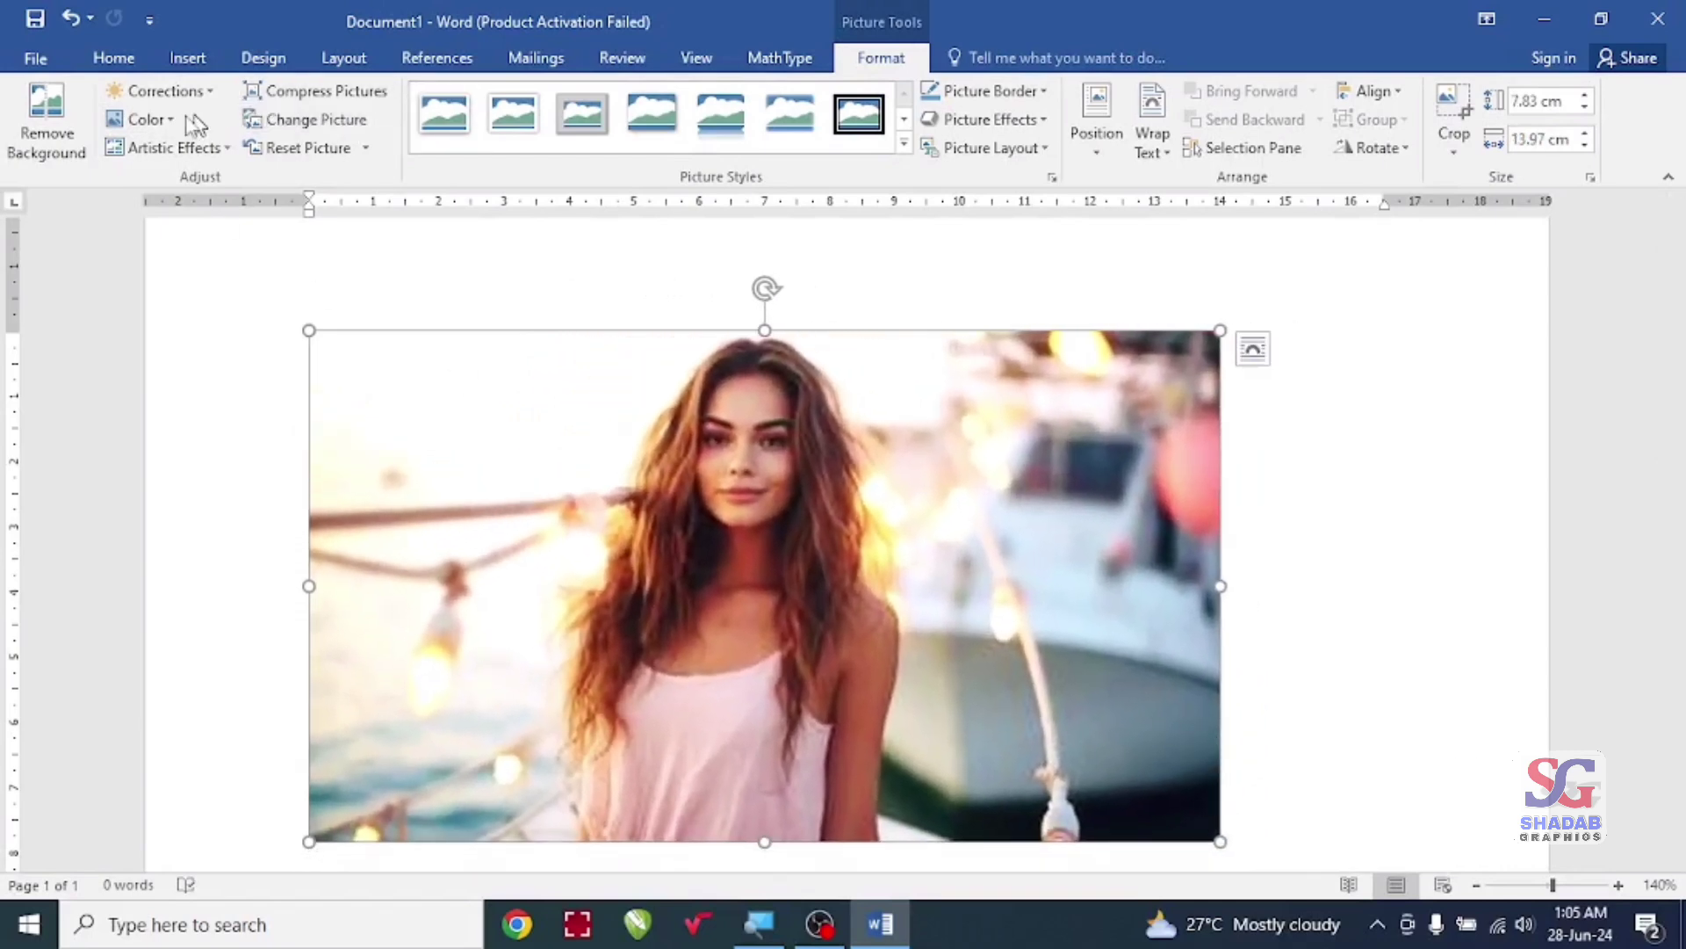
click(144, 119)
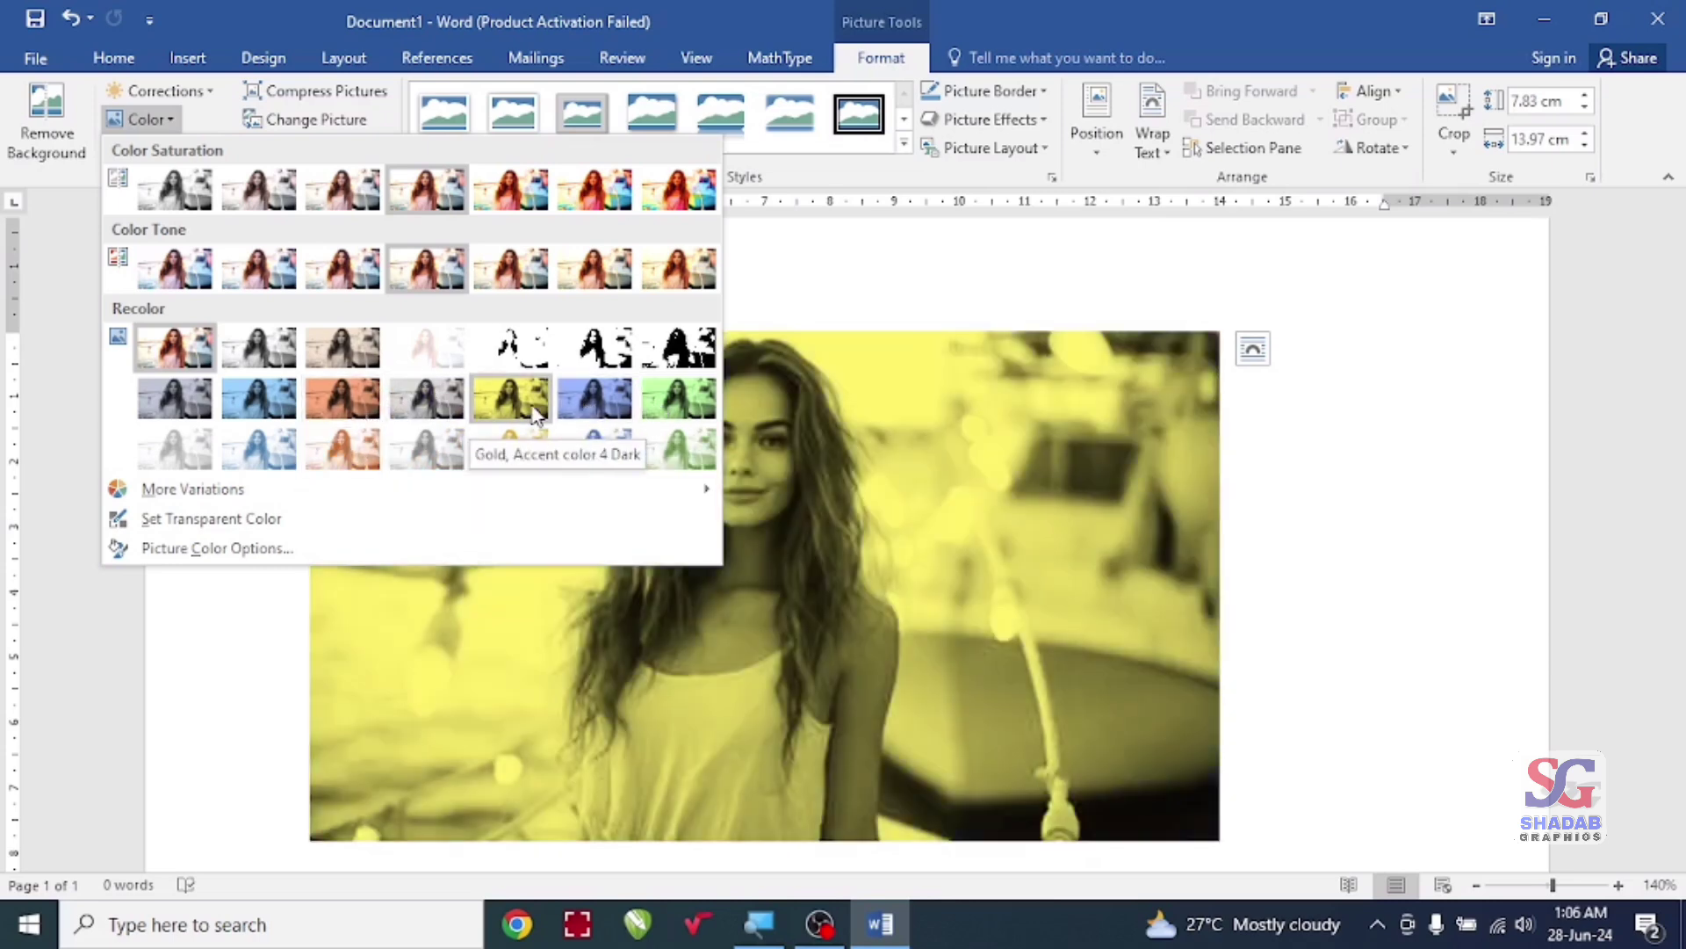
Step: Try the blue recolour, undo it, and tint the photo light yellow instead
click(582, 399)
scroll(729, 422, down, 1)
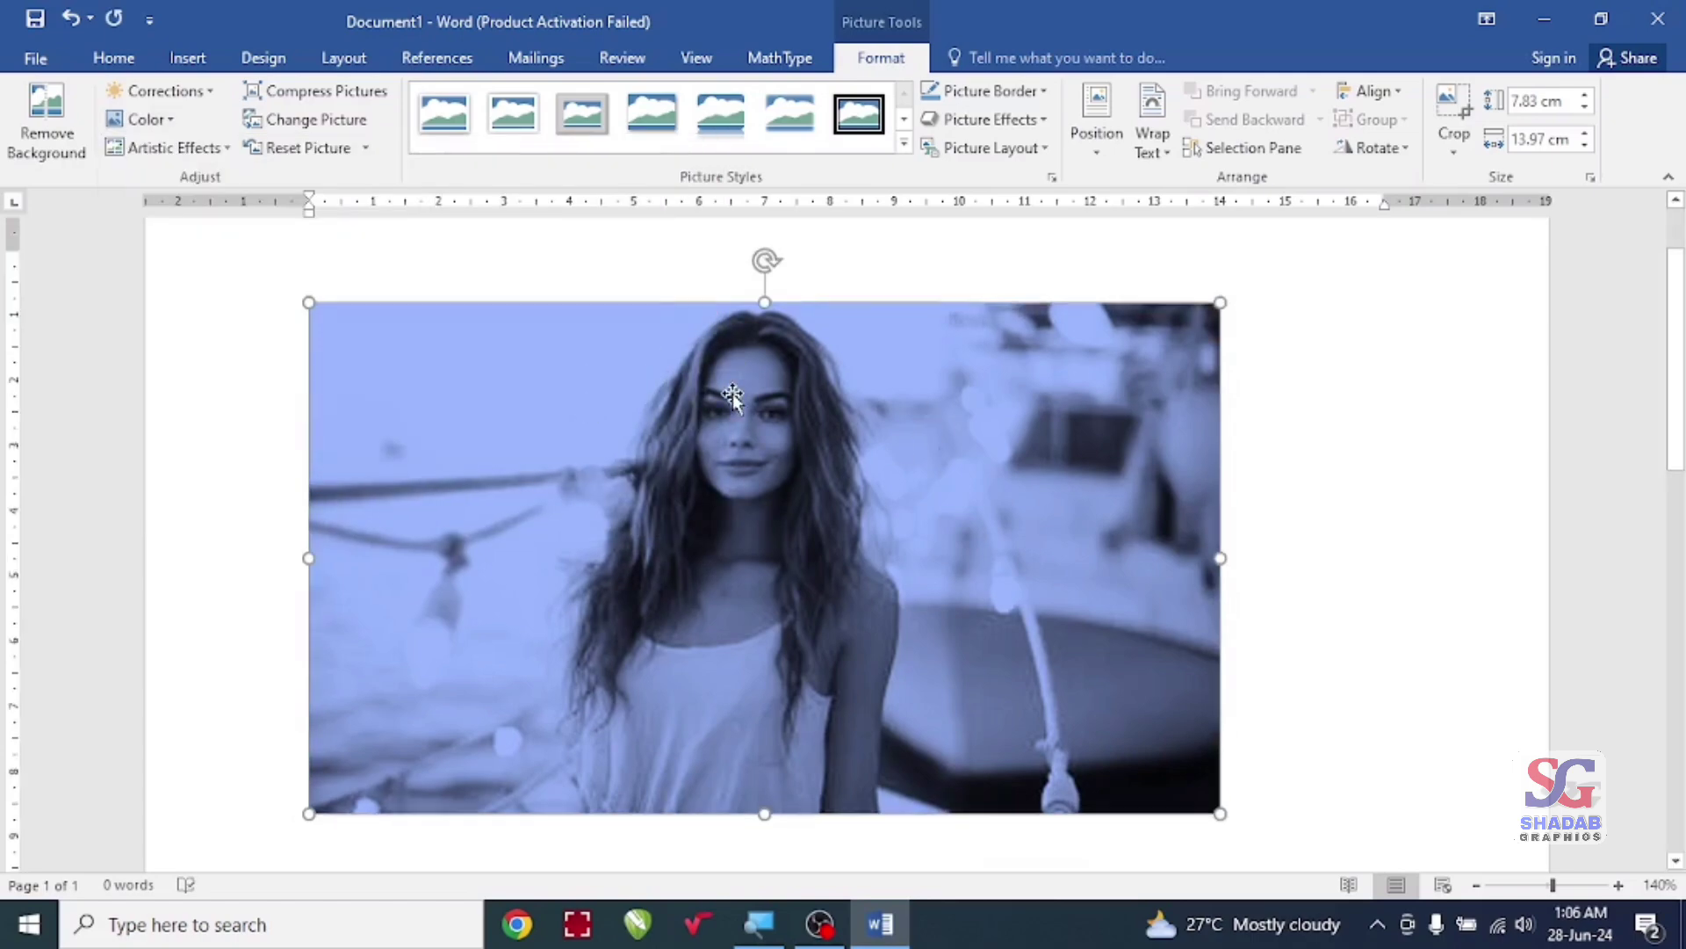
scroll(716, 378, down, 3)
scroll(722, 403, up, 1)
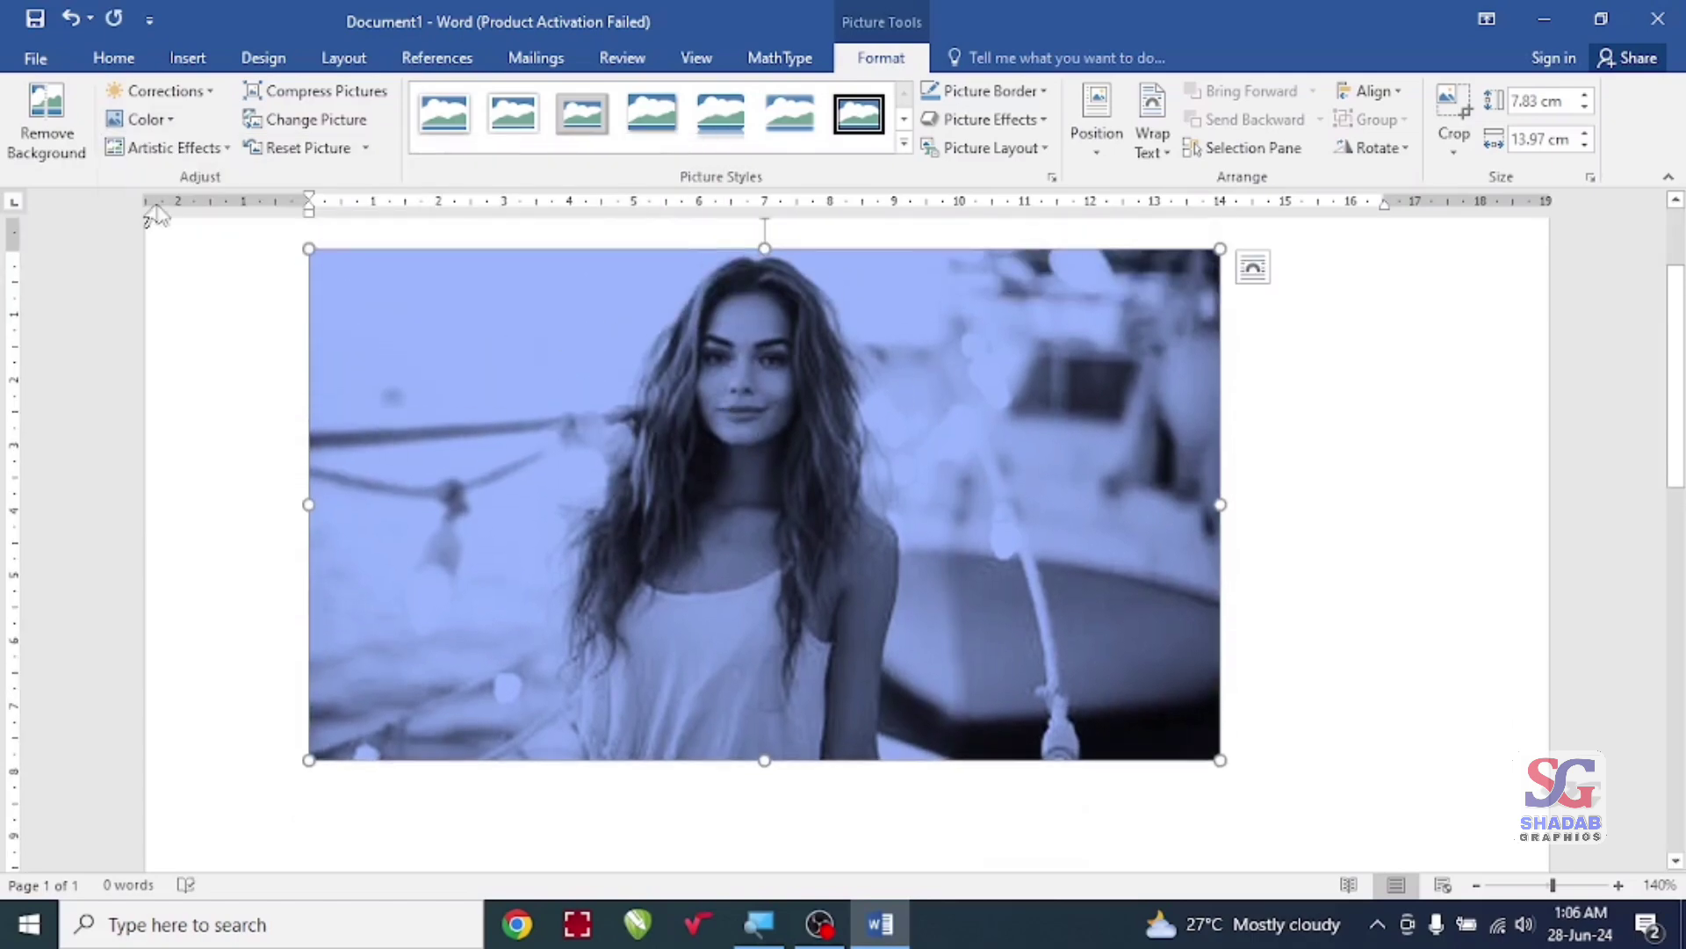
key(ctrl+z)
click(141, 118)
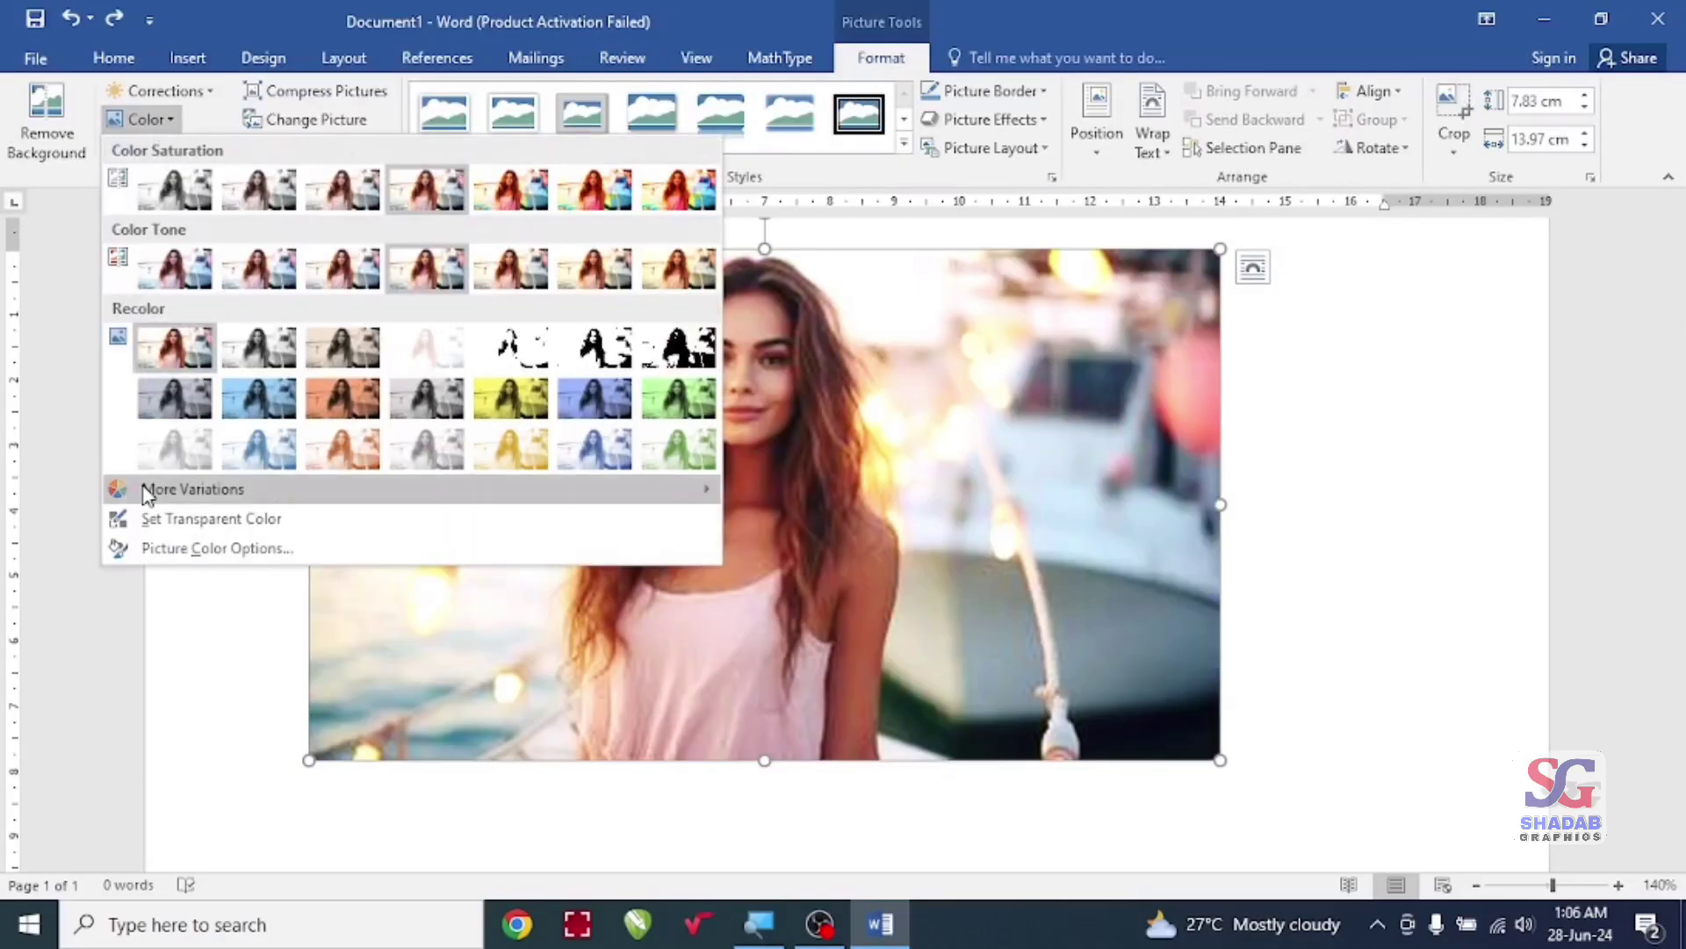
mouse_move(192, 489)
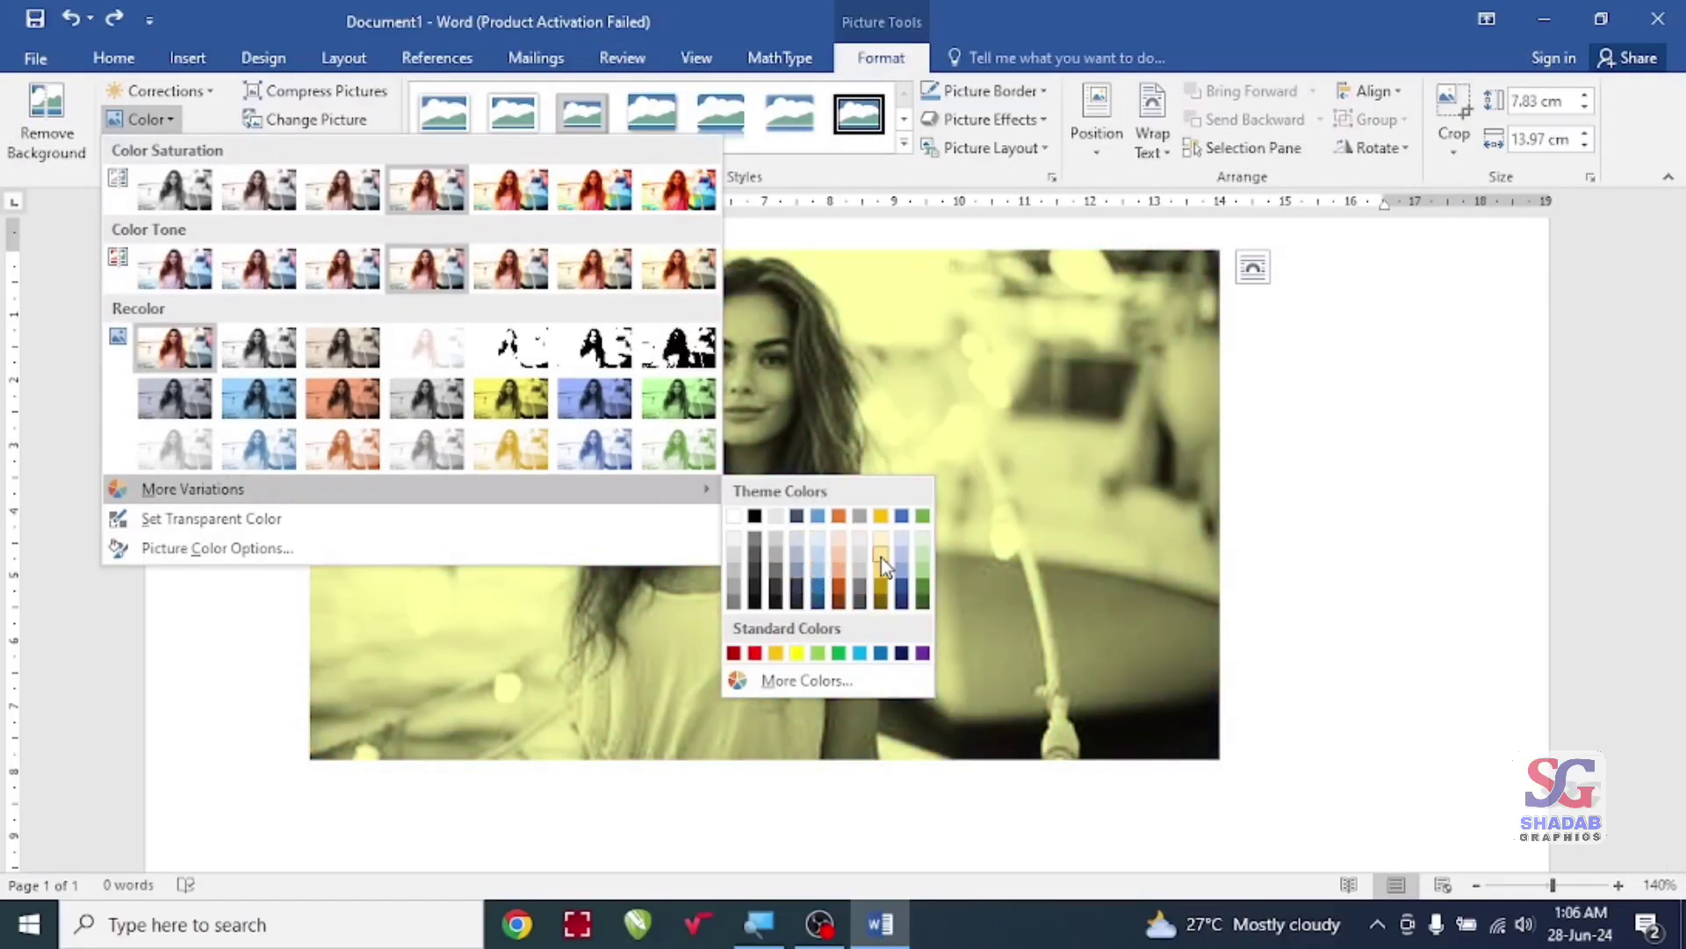
click(882, 557)
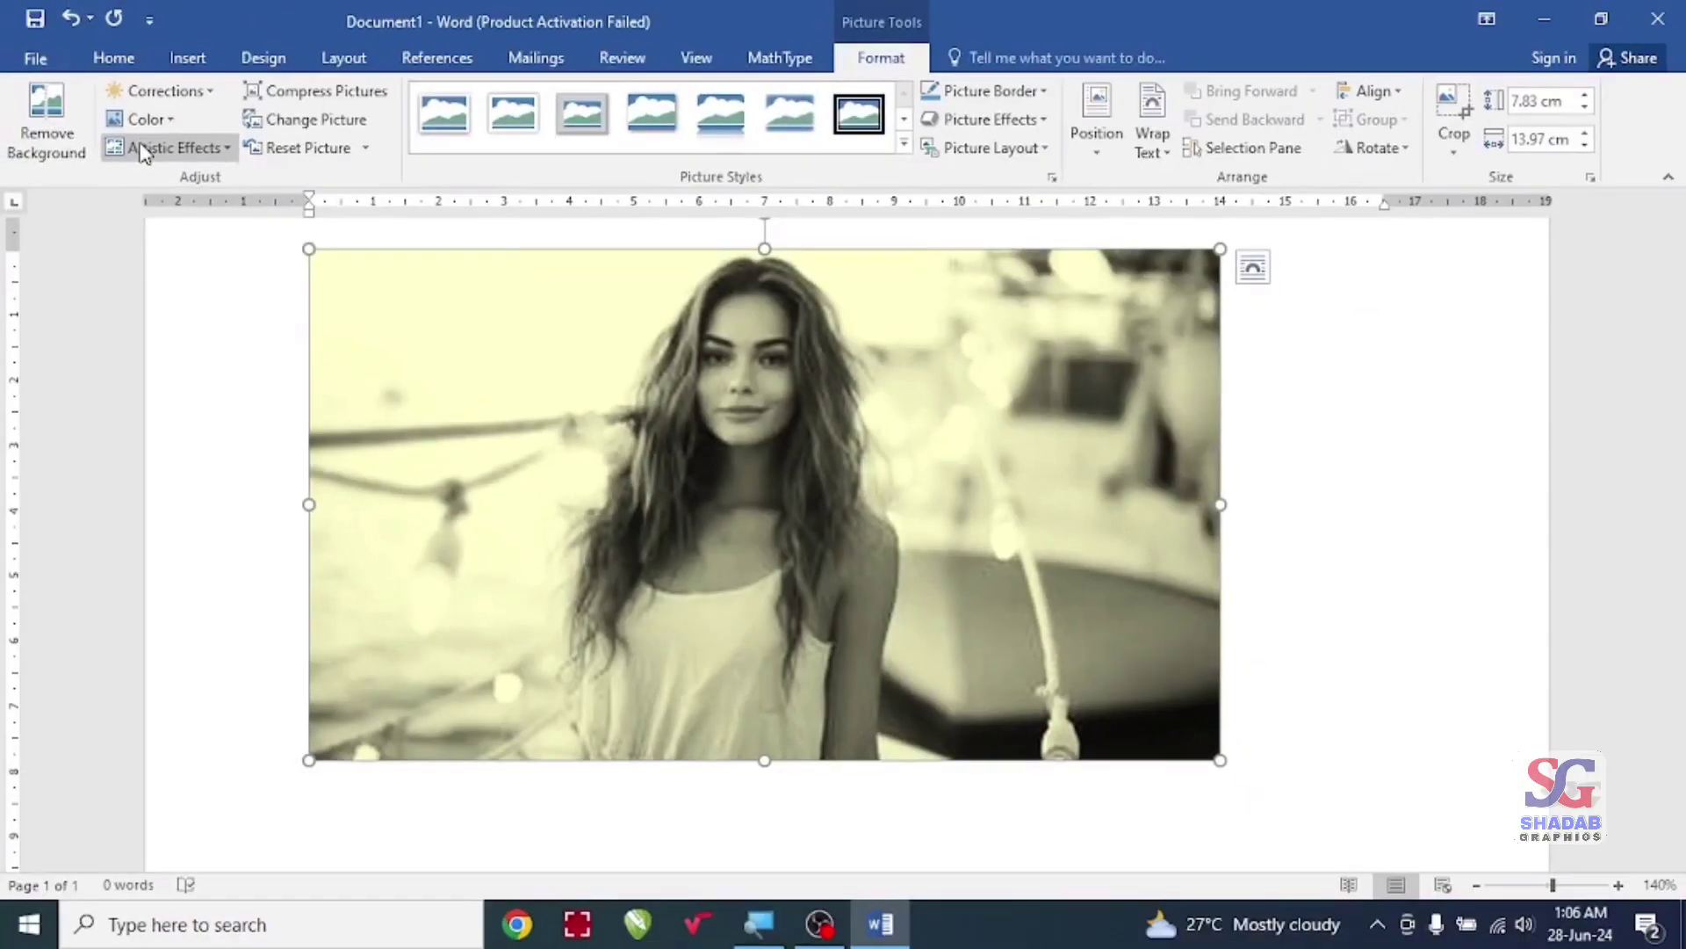
Step: Choose Texturizer from the Artistic Effects gallery for the yellow-tinted photo
click(163, 147)
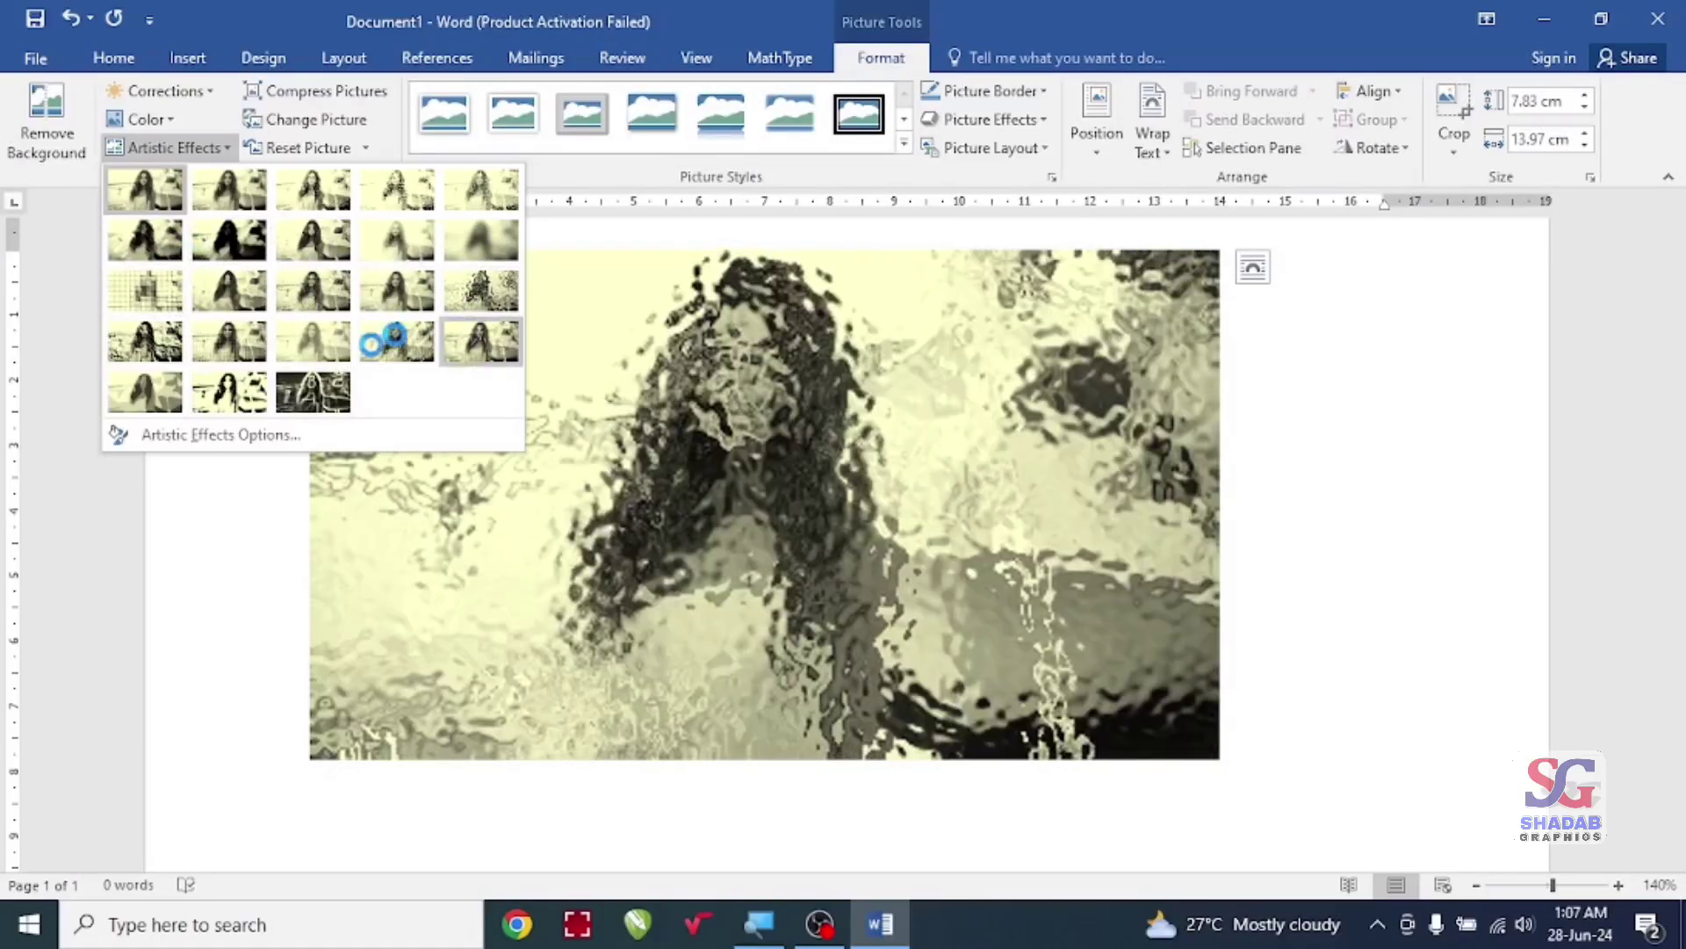
click(230, 341)
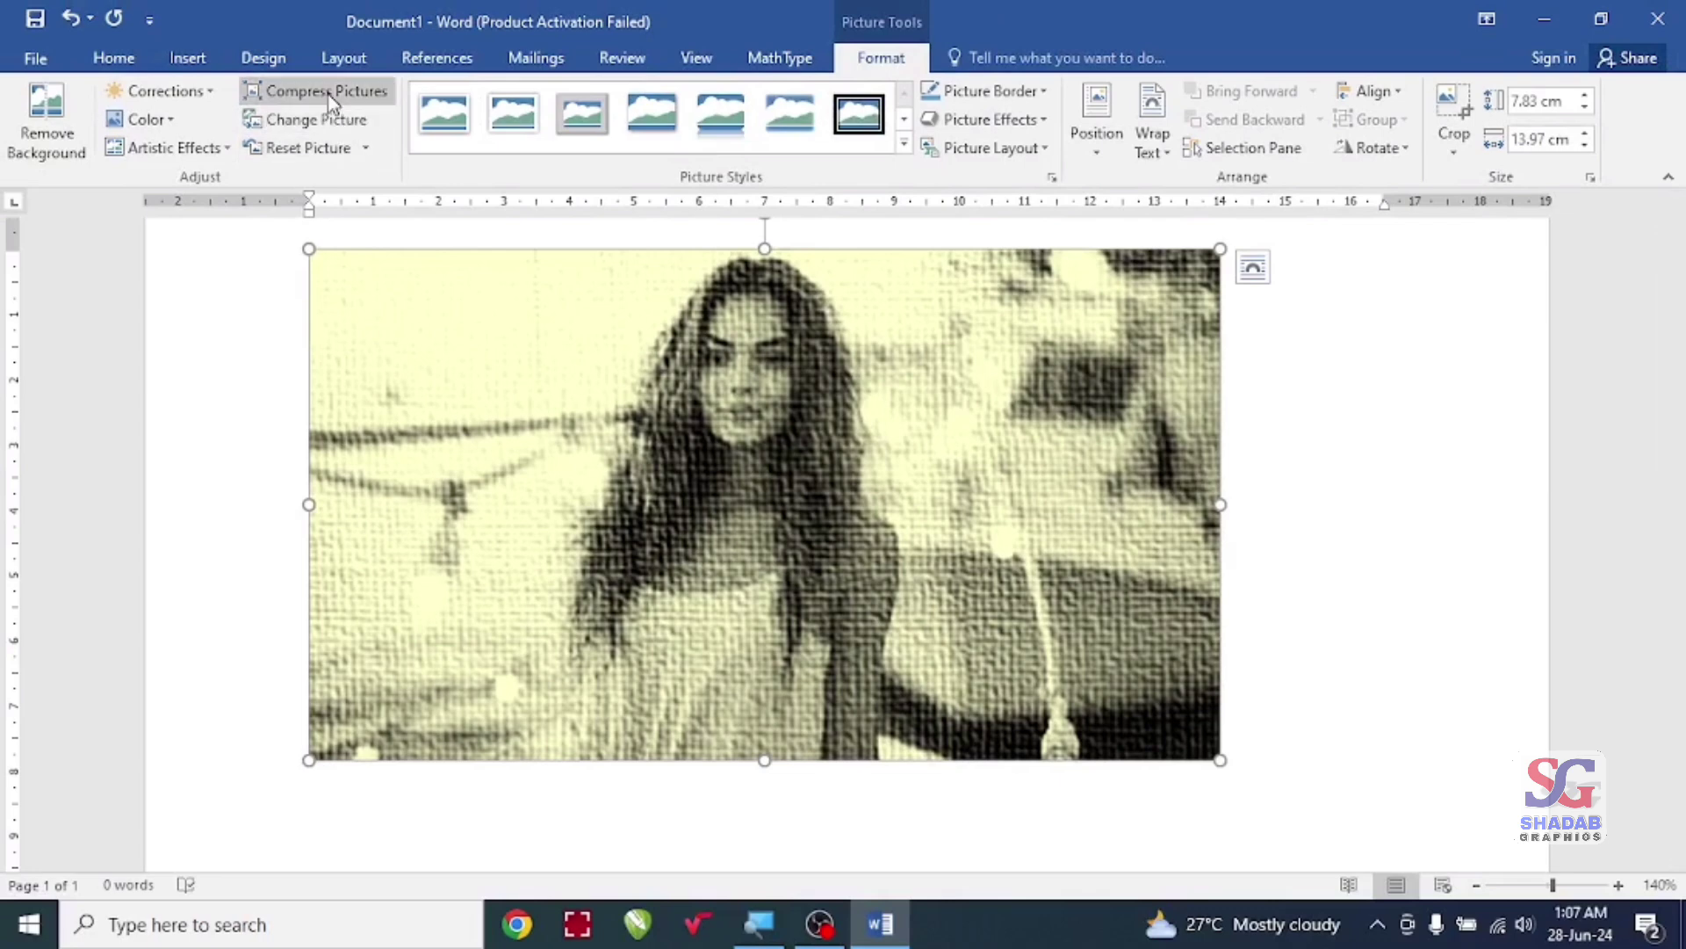
Step: Compress only this picture at document resolution, deleting cropped areas
click(331, 101)
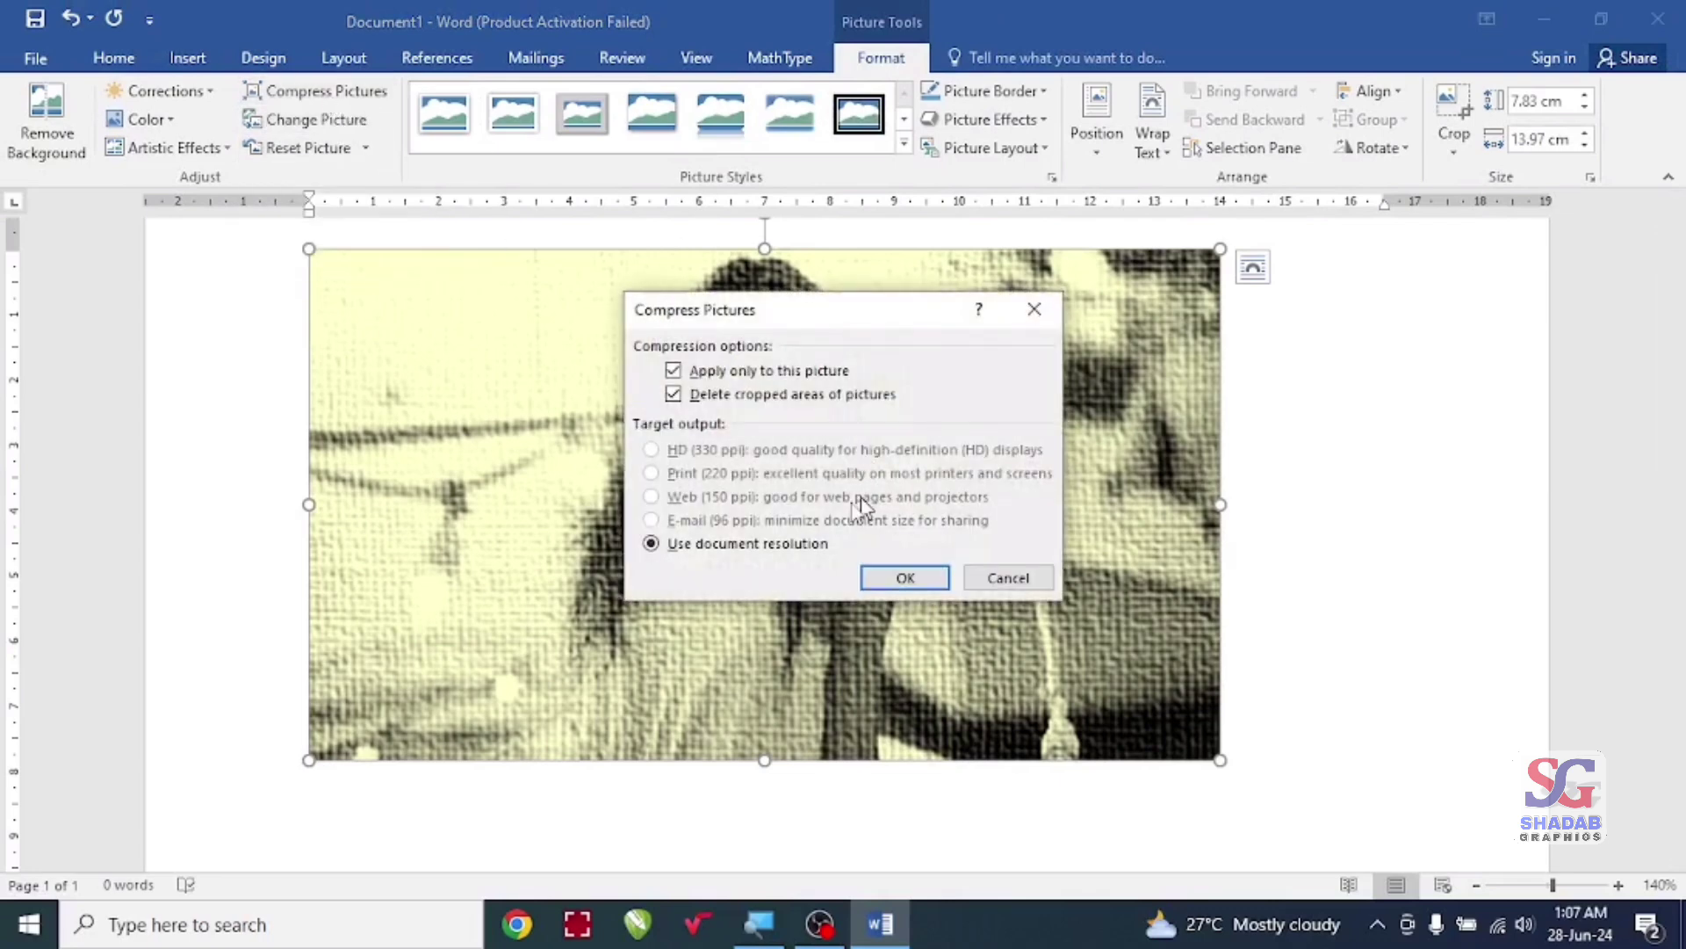
click(909, 580)
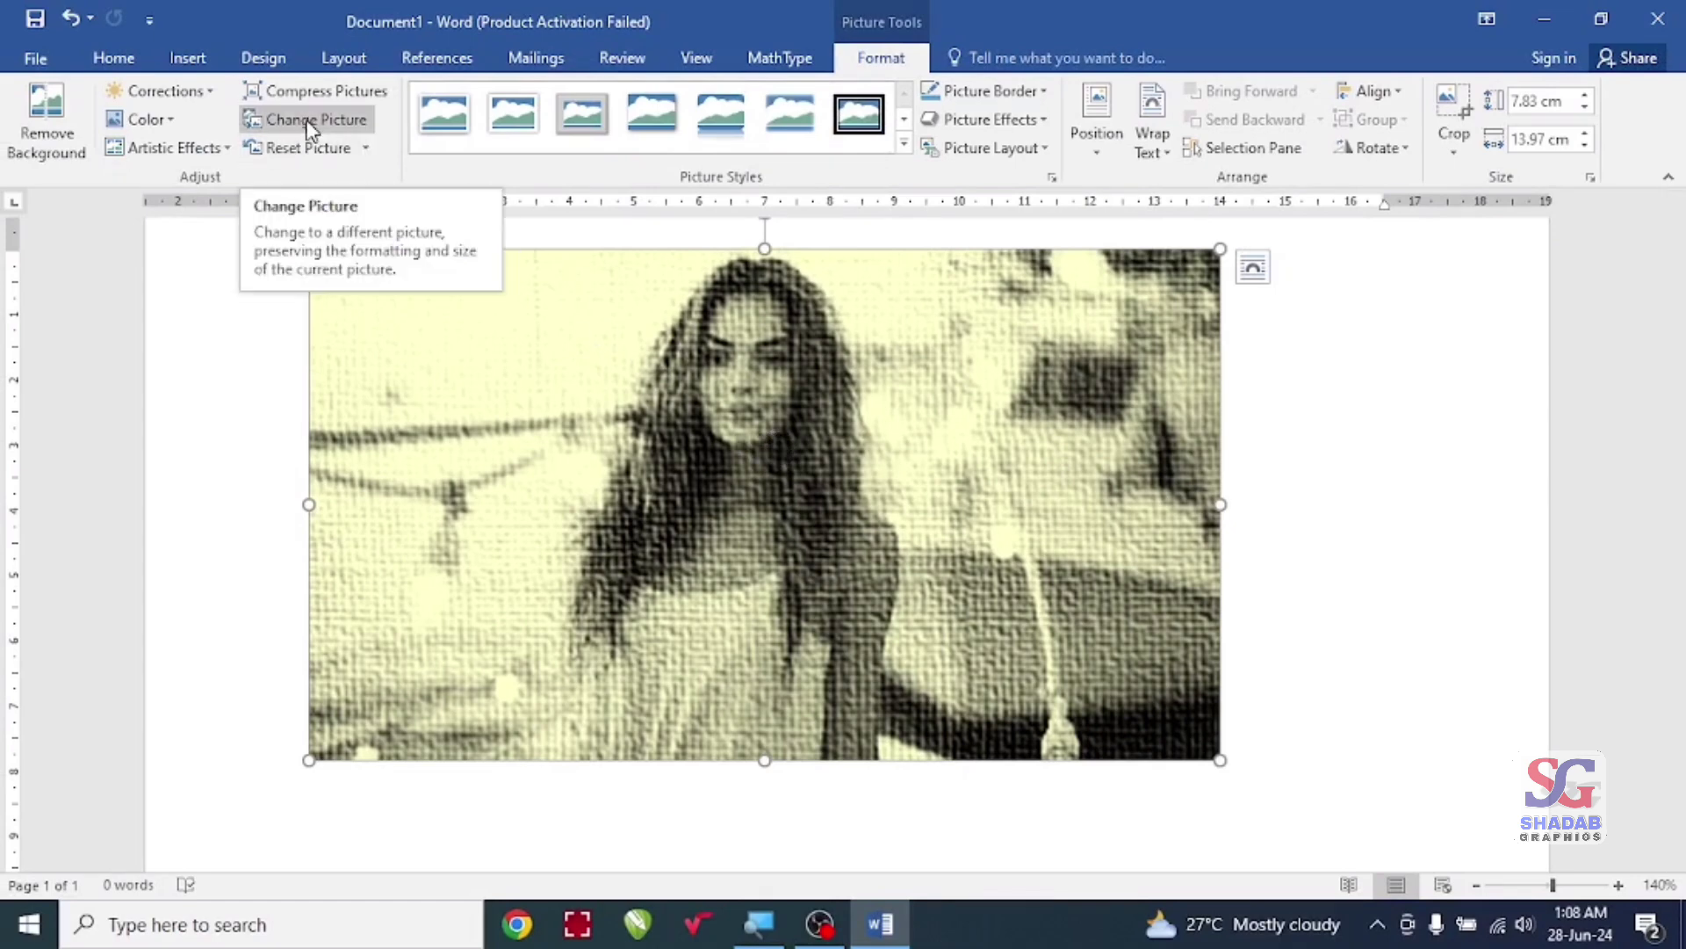
click(347, 128)
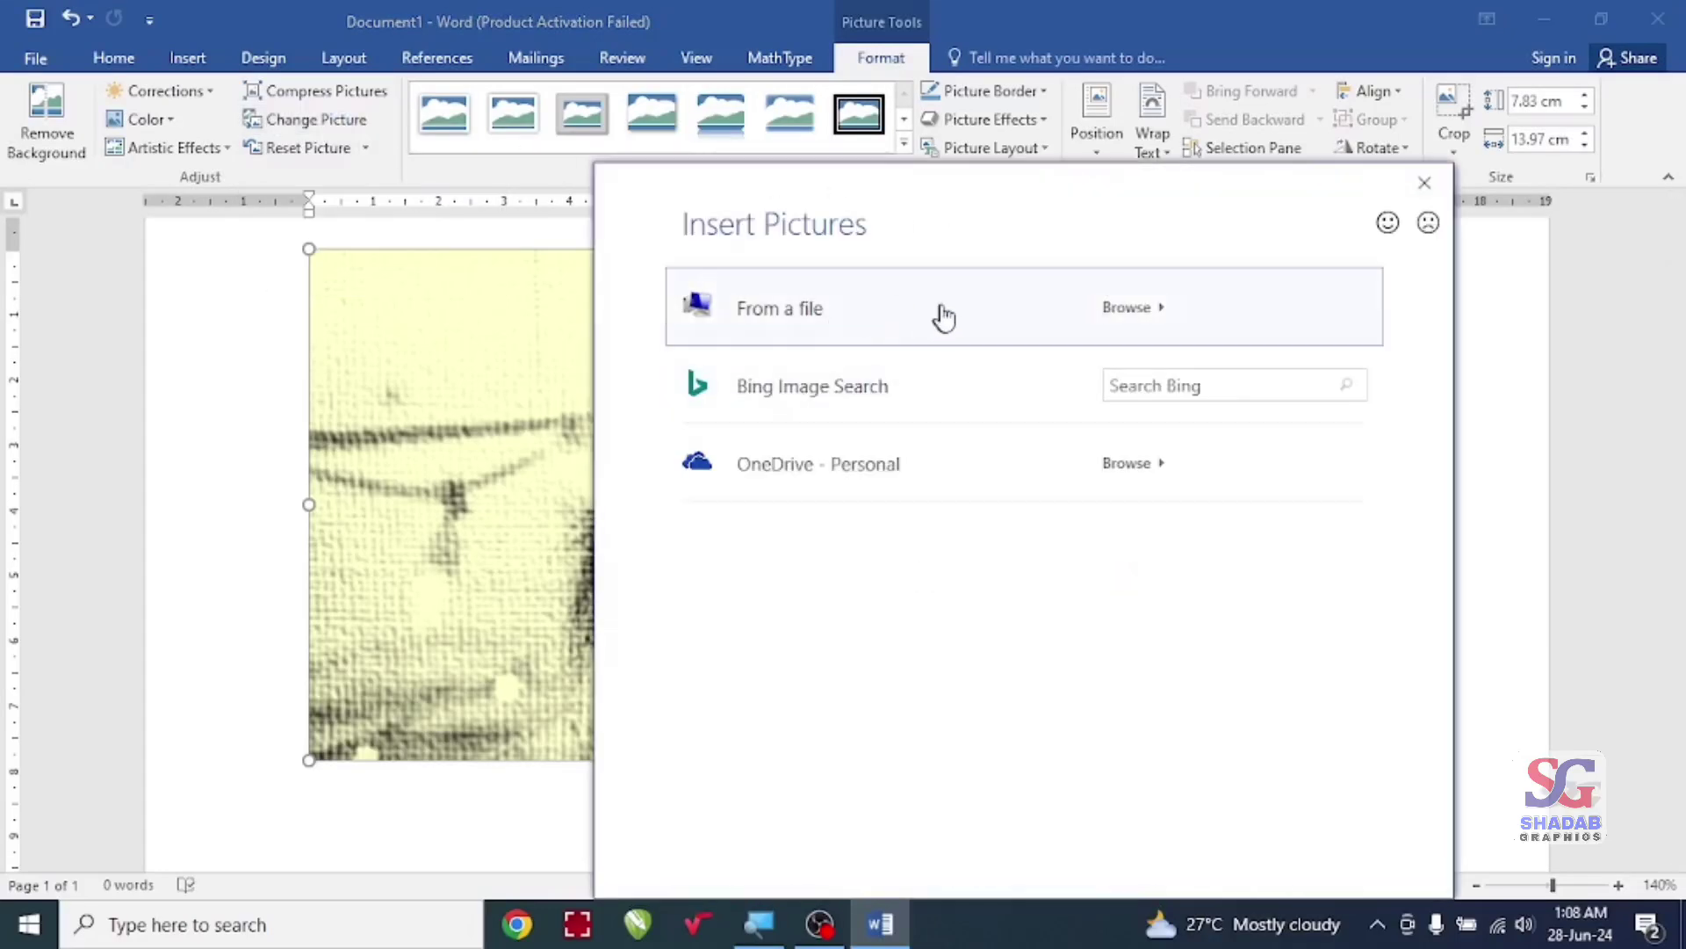
click(1124, 309)
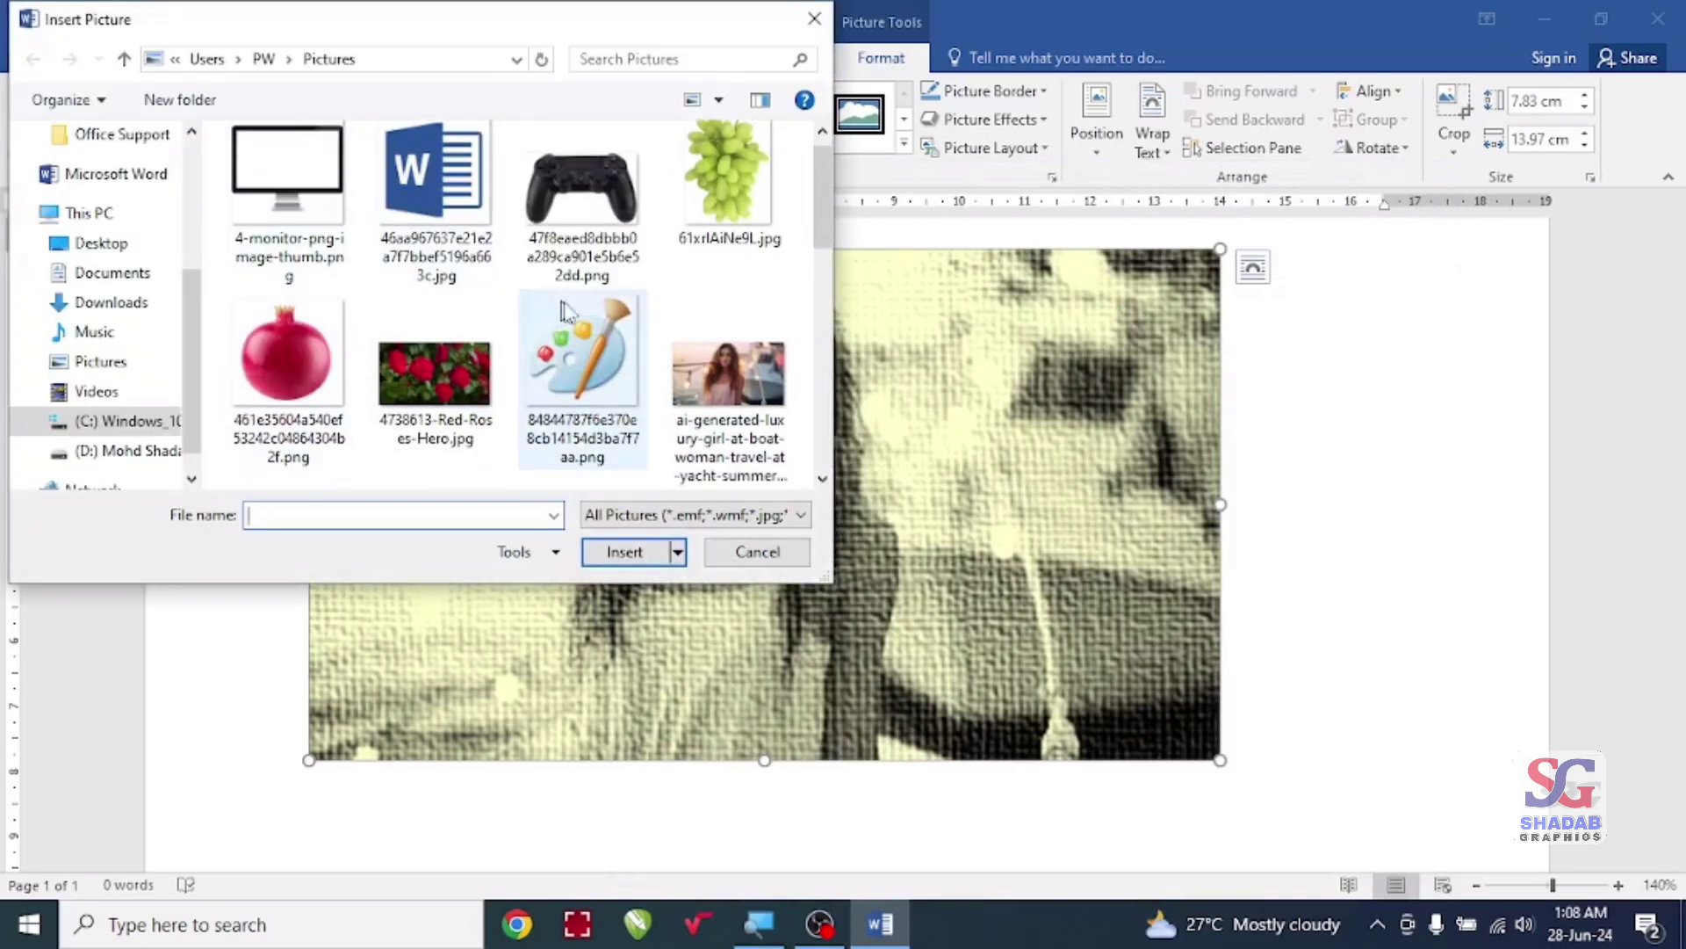
scroll(571, 333, down, 2)
scroll(571, 334, down, 2)
scroll(571, 334, down, 2)
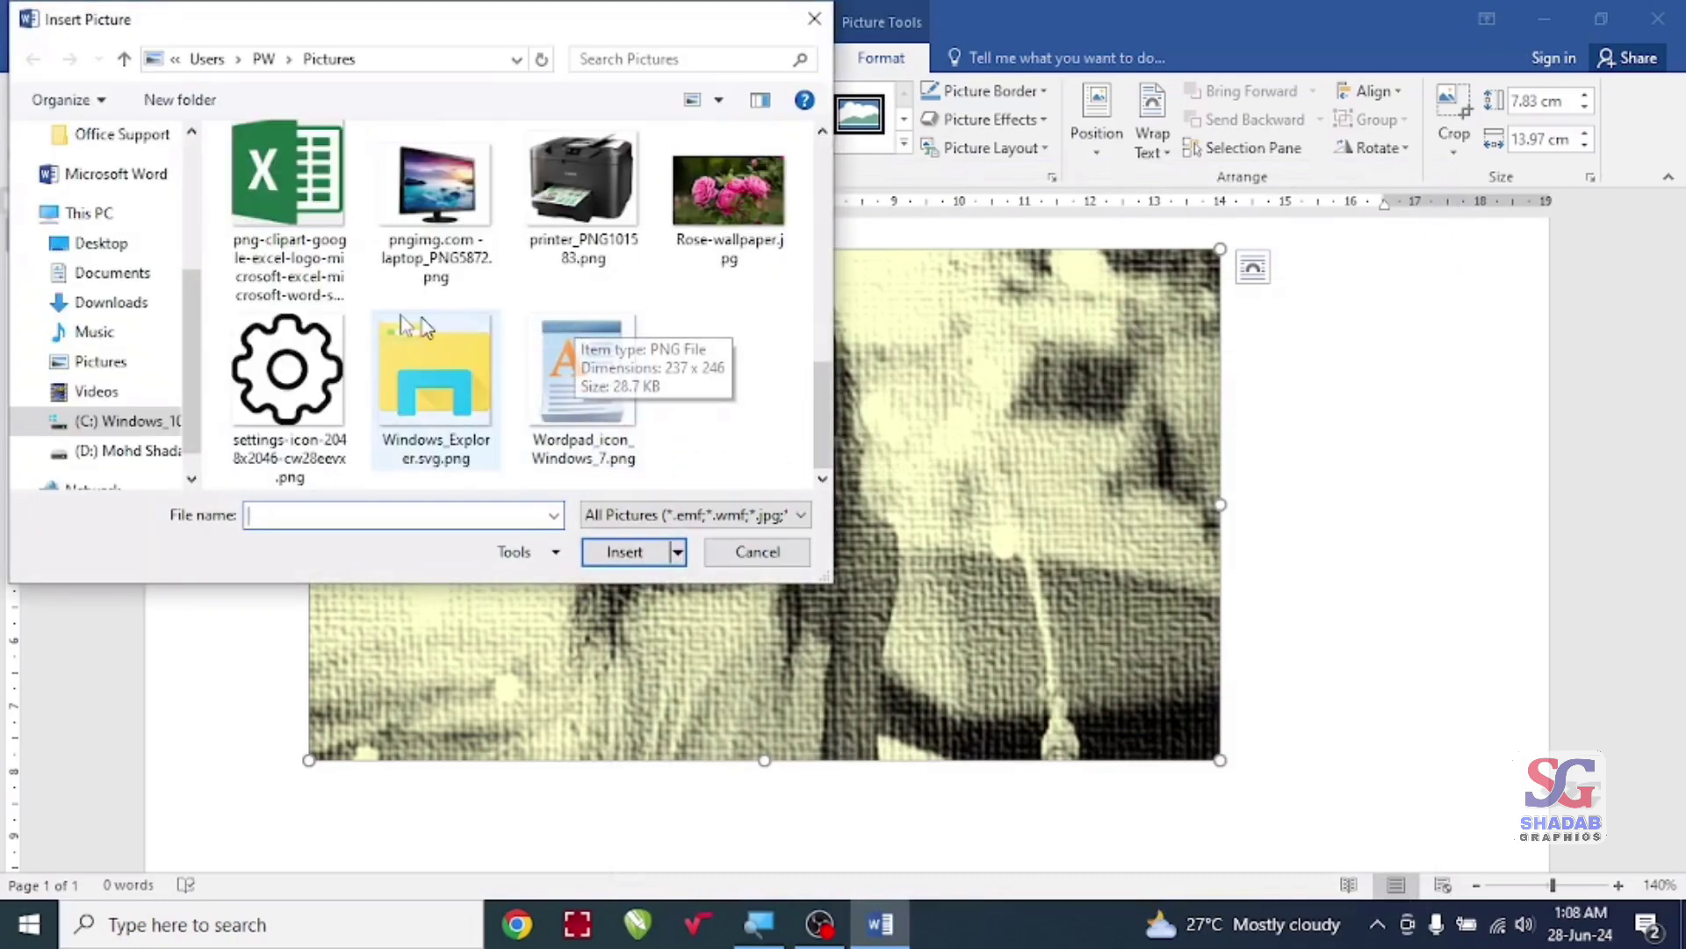
scroll(391, 301, up, 3)
scroll(386, 292, up, 1)
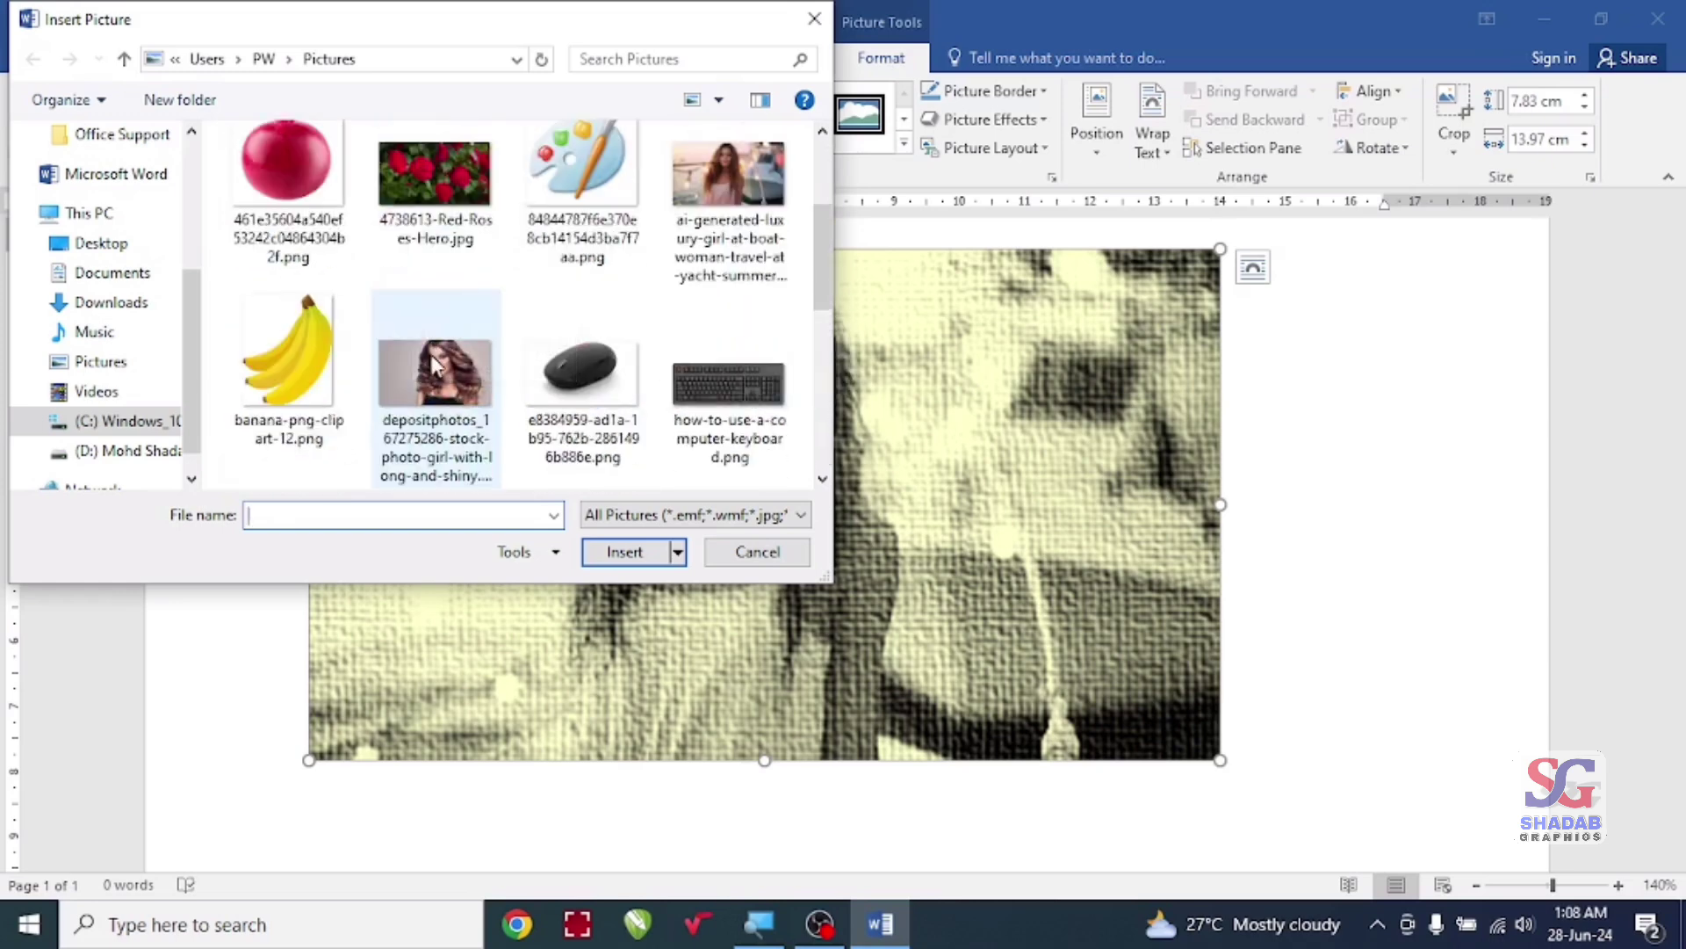
click(430, 378)
click(627, 553)
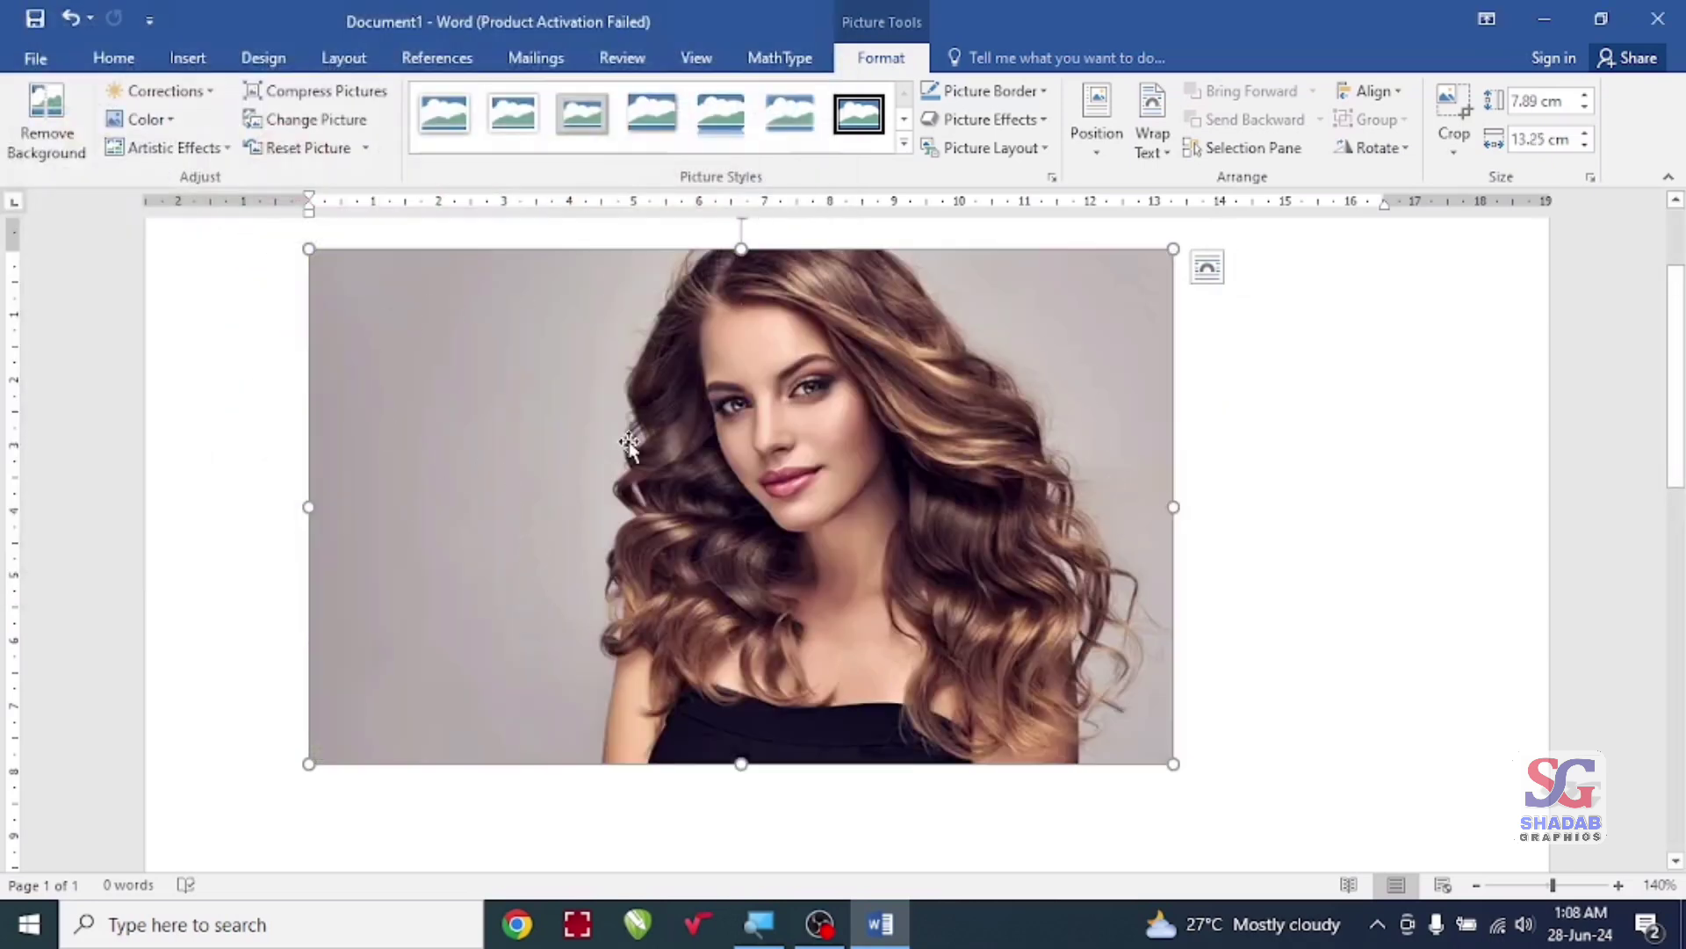
key(ctrl+z)
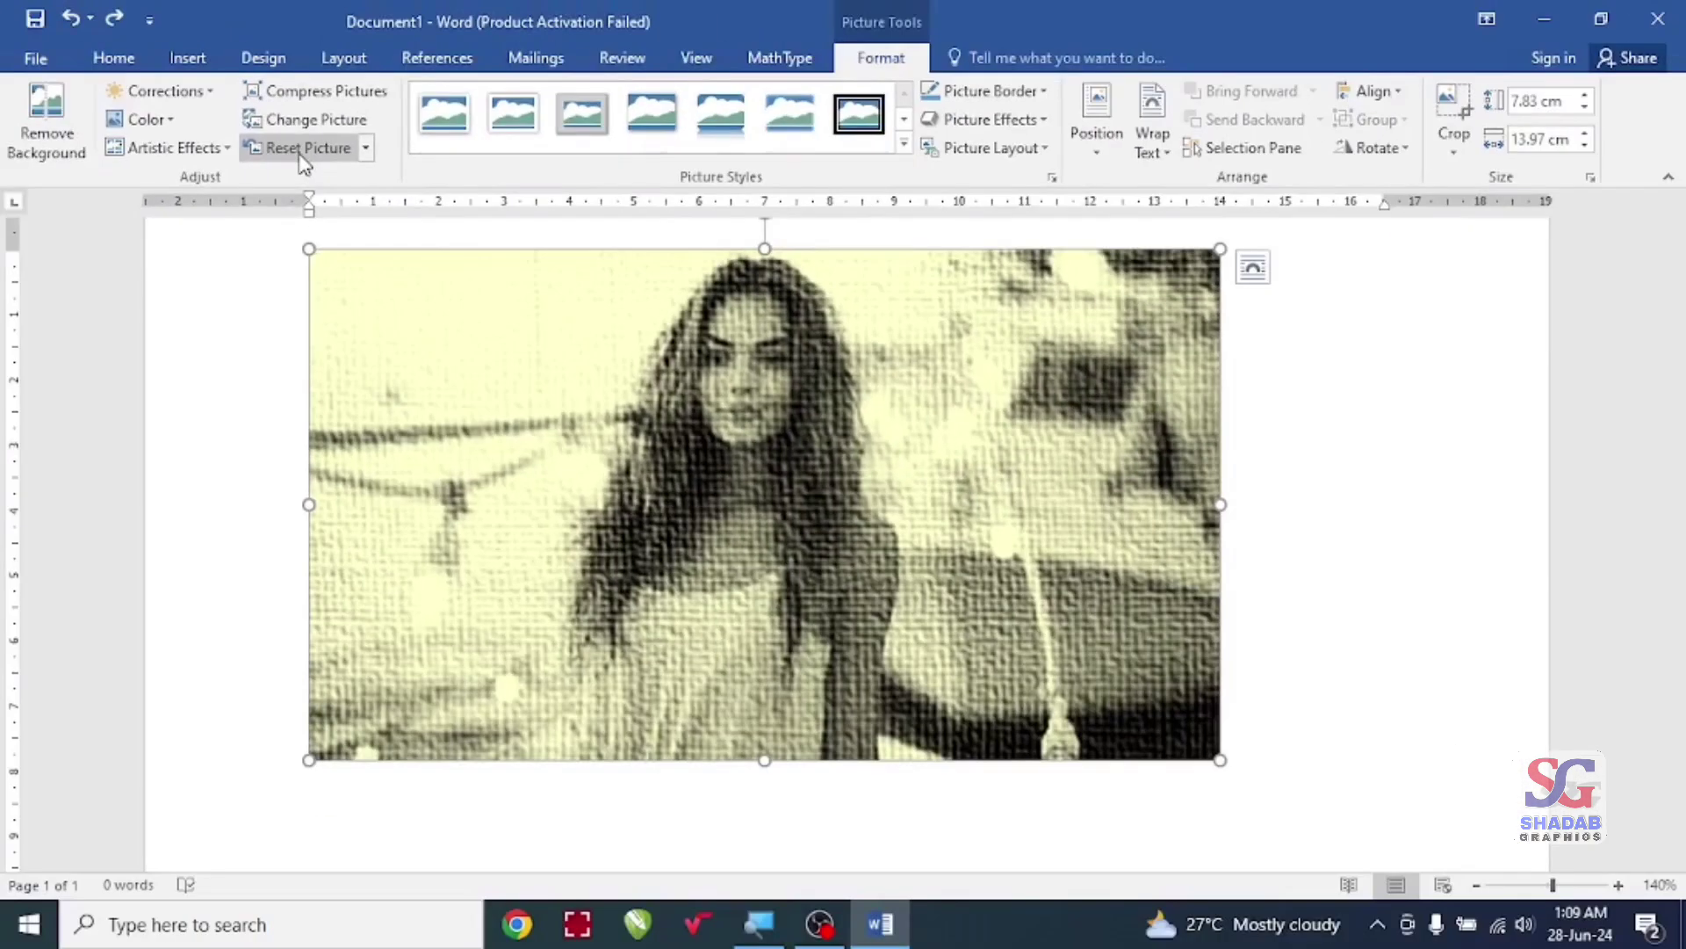
Step: Reset the photo to its original look, then try a tilted white frame style and undo it
click(303, 149)
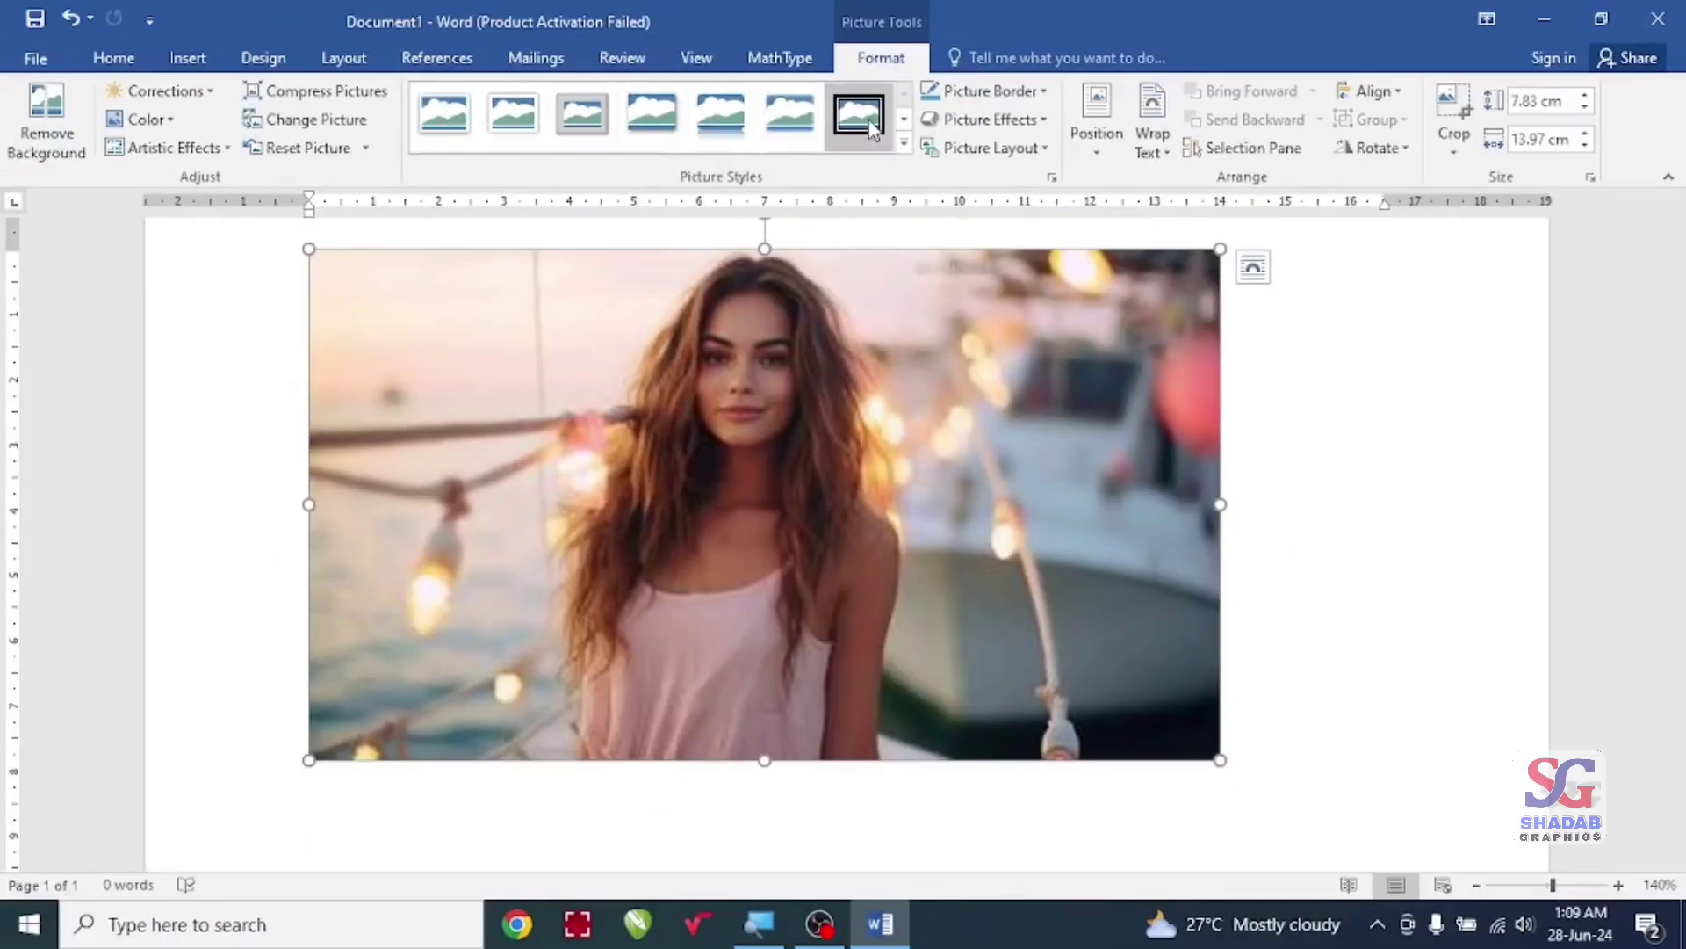
click(904, 143)
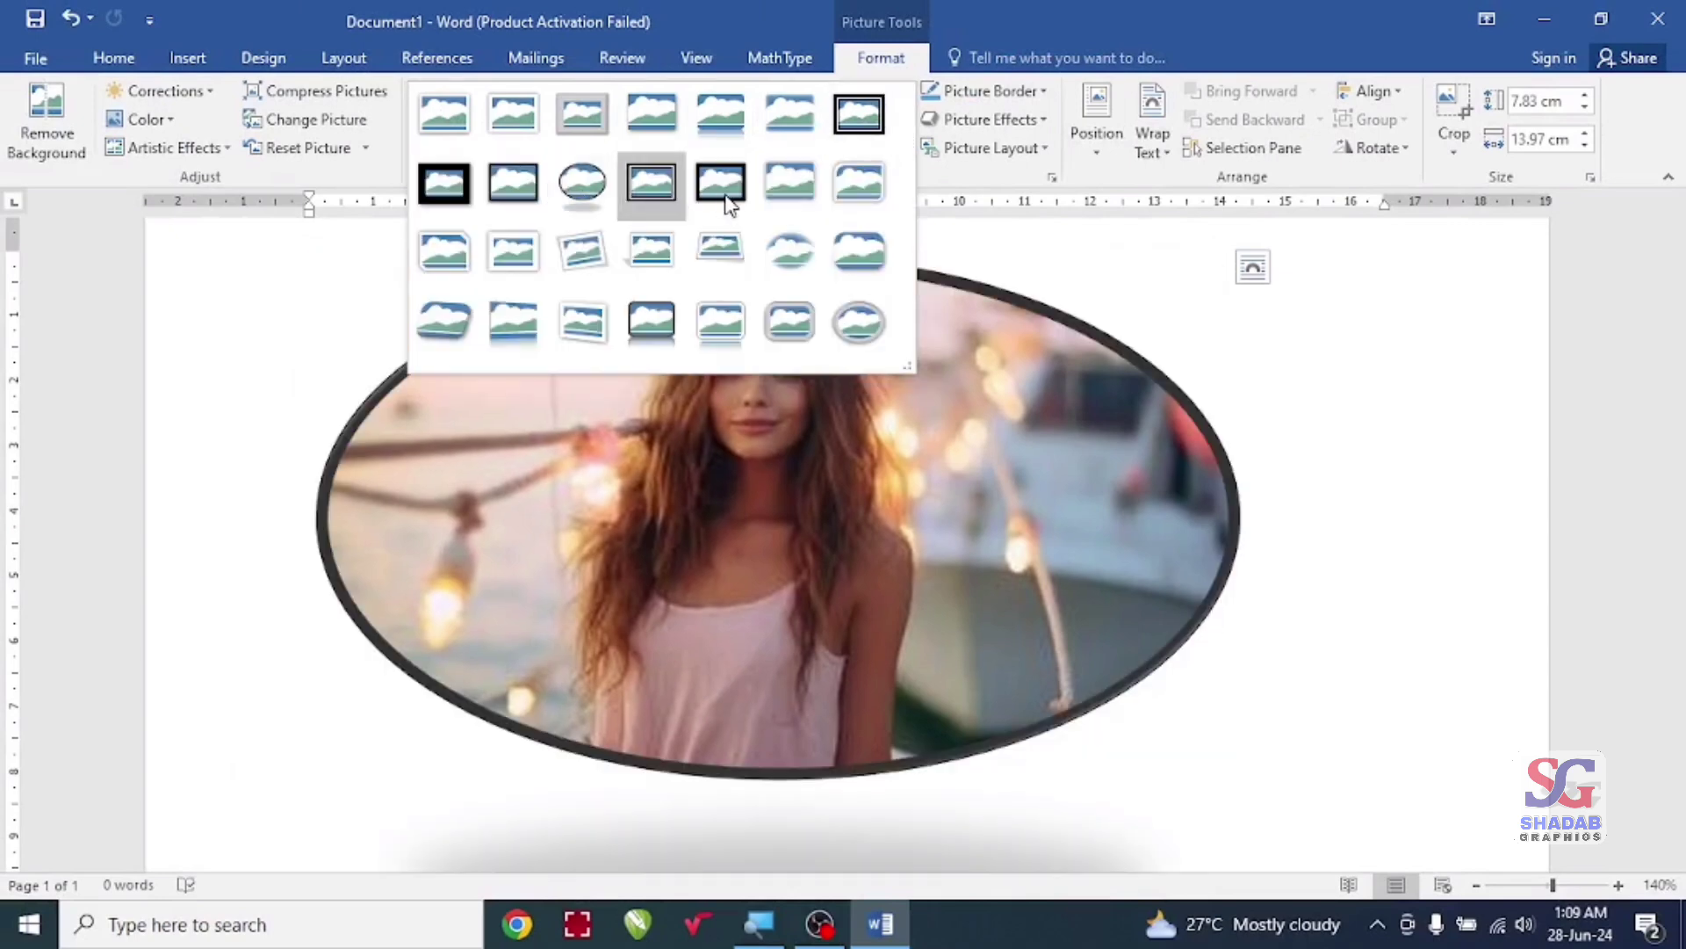
click(733, 249)
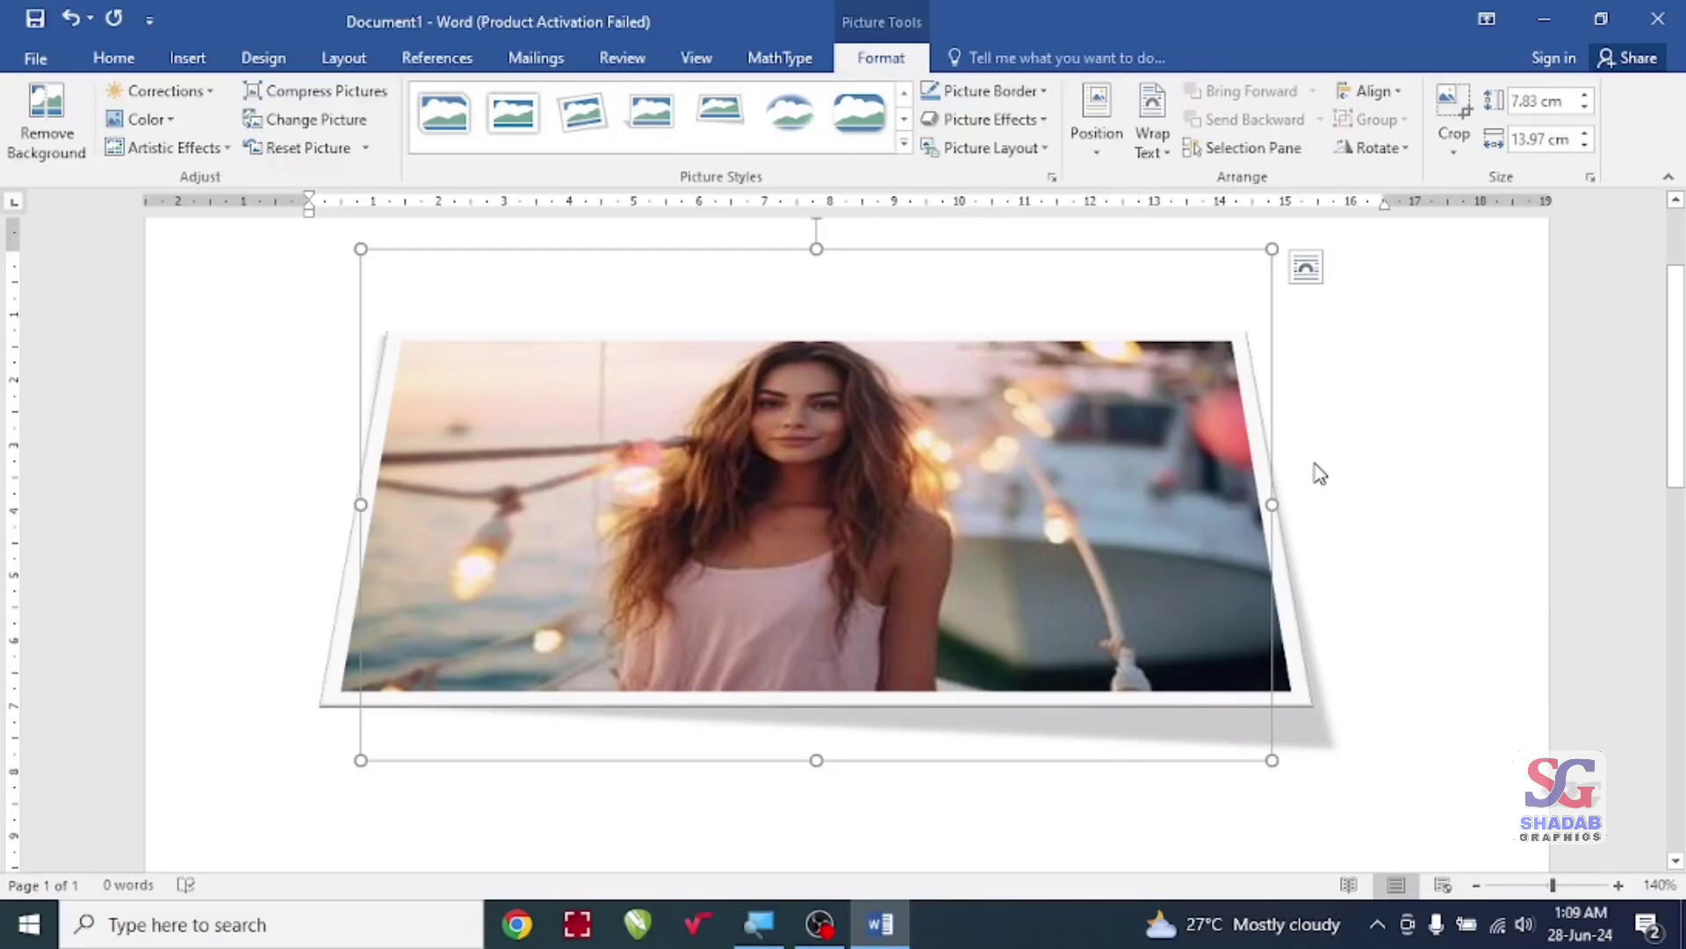
key(ctrl+z)
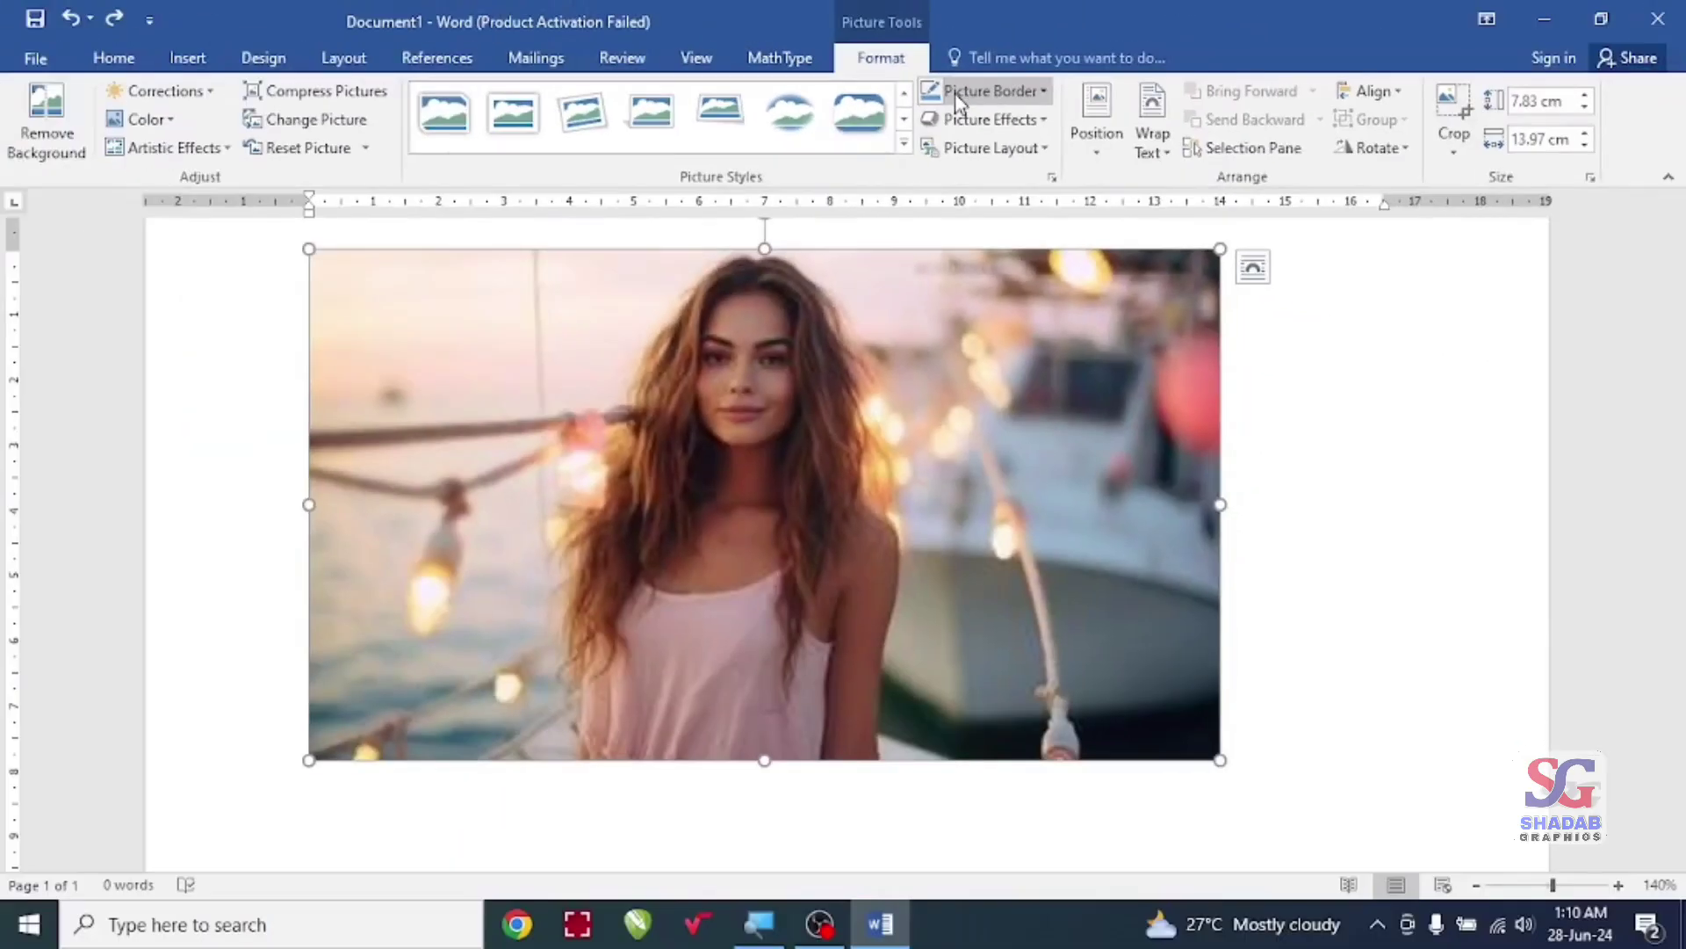
Step: Give the photo a red 3 pt picture border
click(1004, 97)
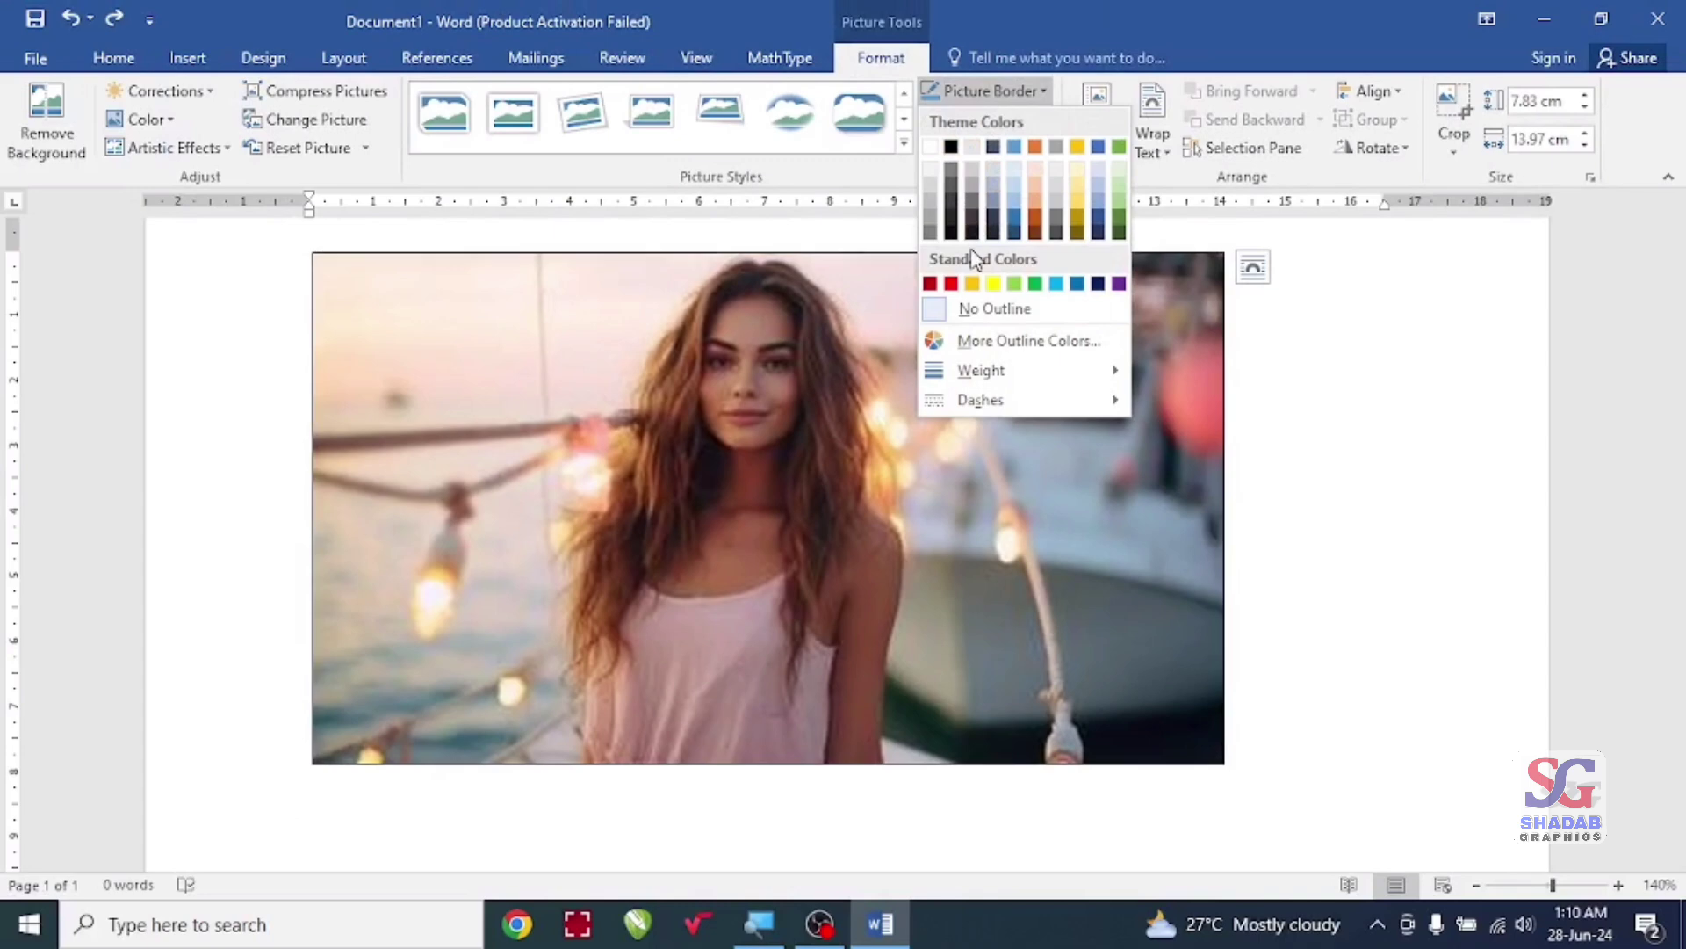
click(951, 283)
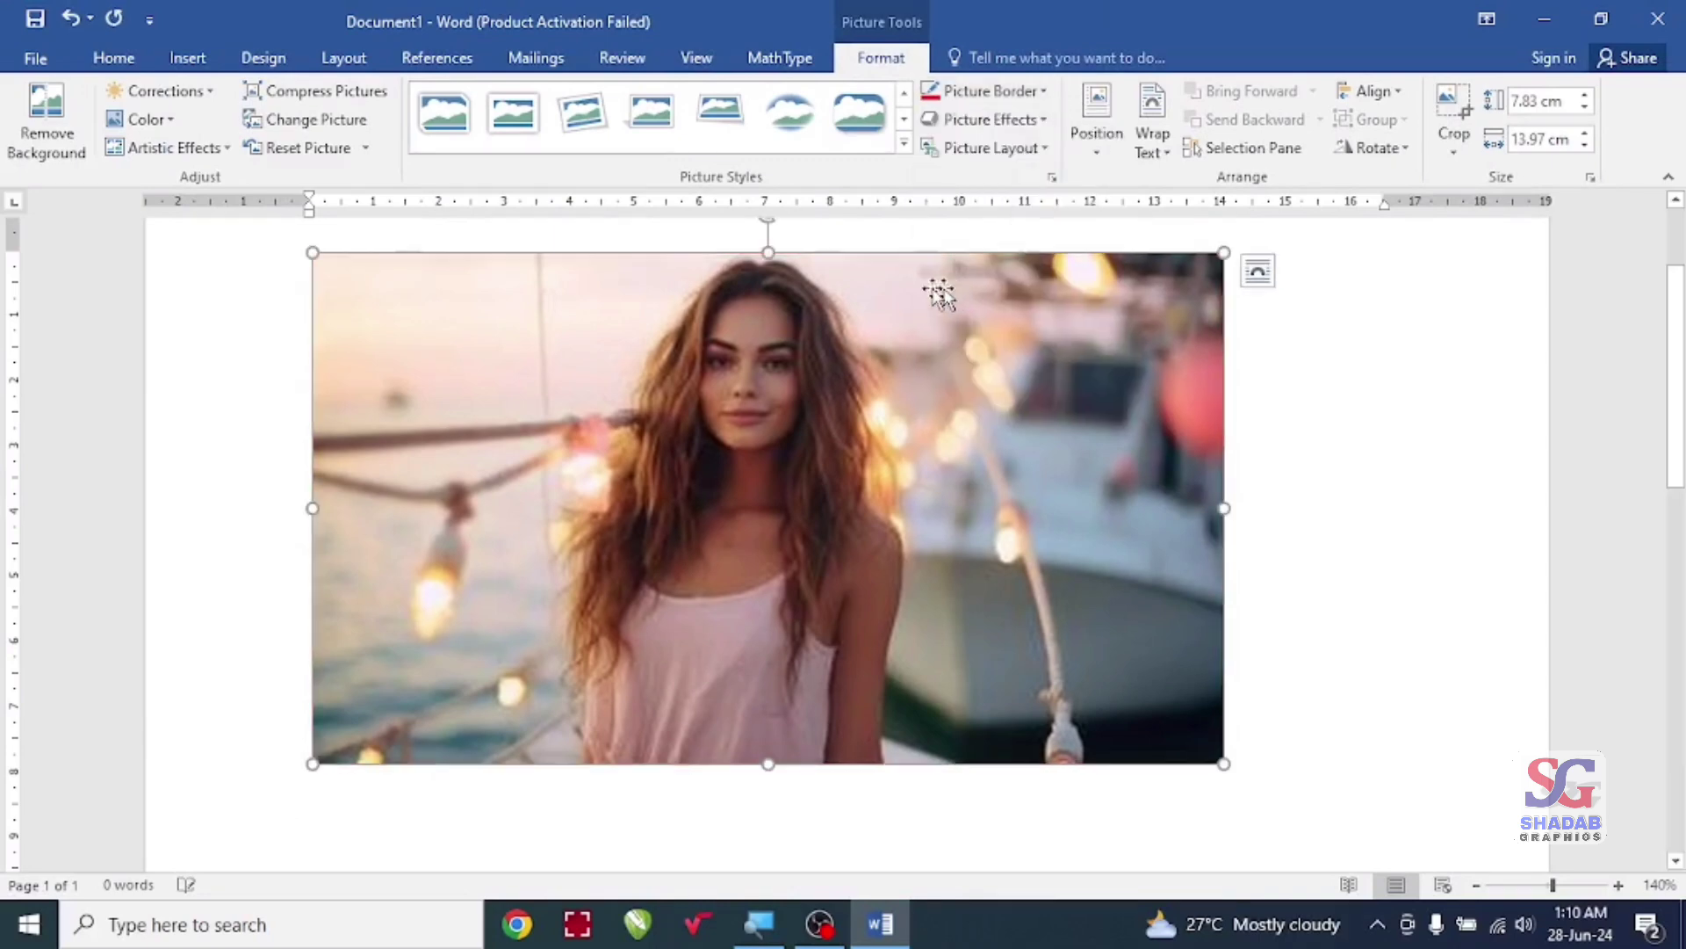
click(1256, 402)
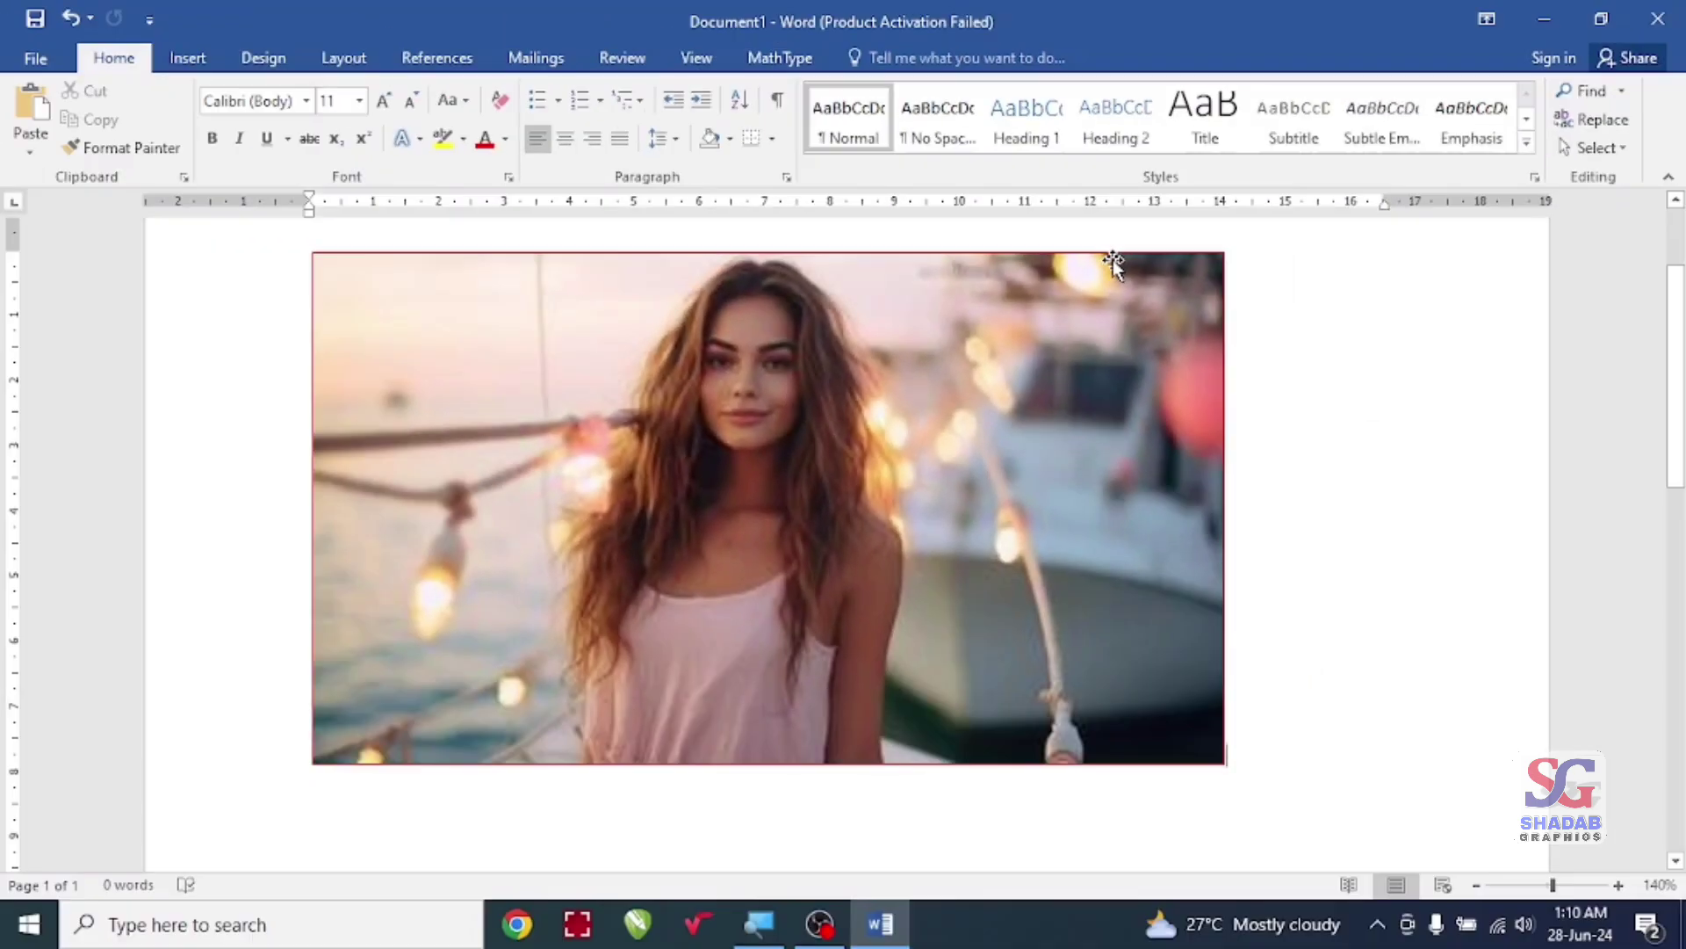
click(1028, 323)
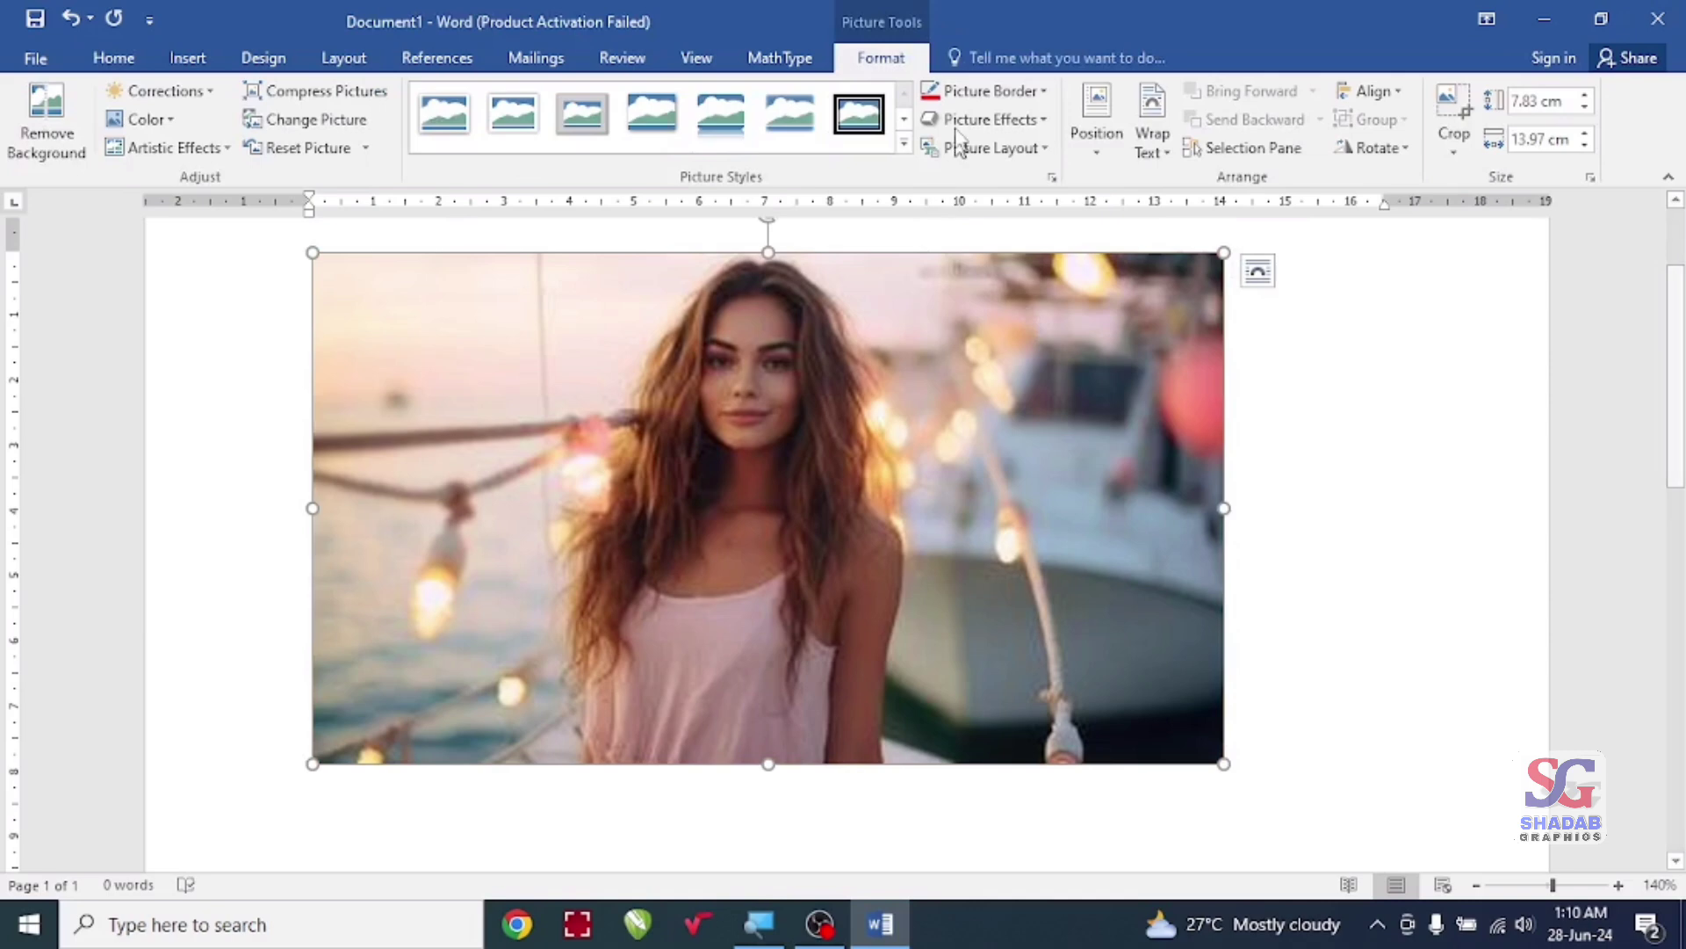
click(1044, 92)
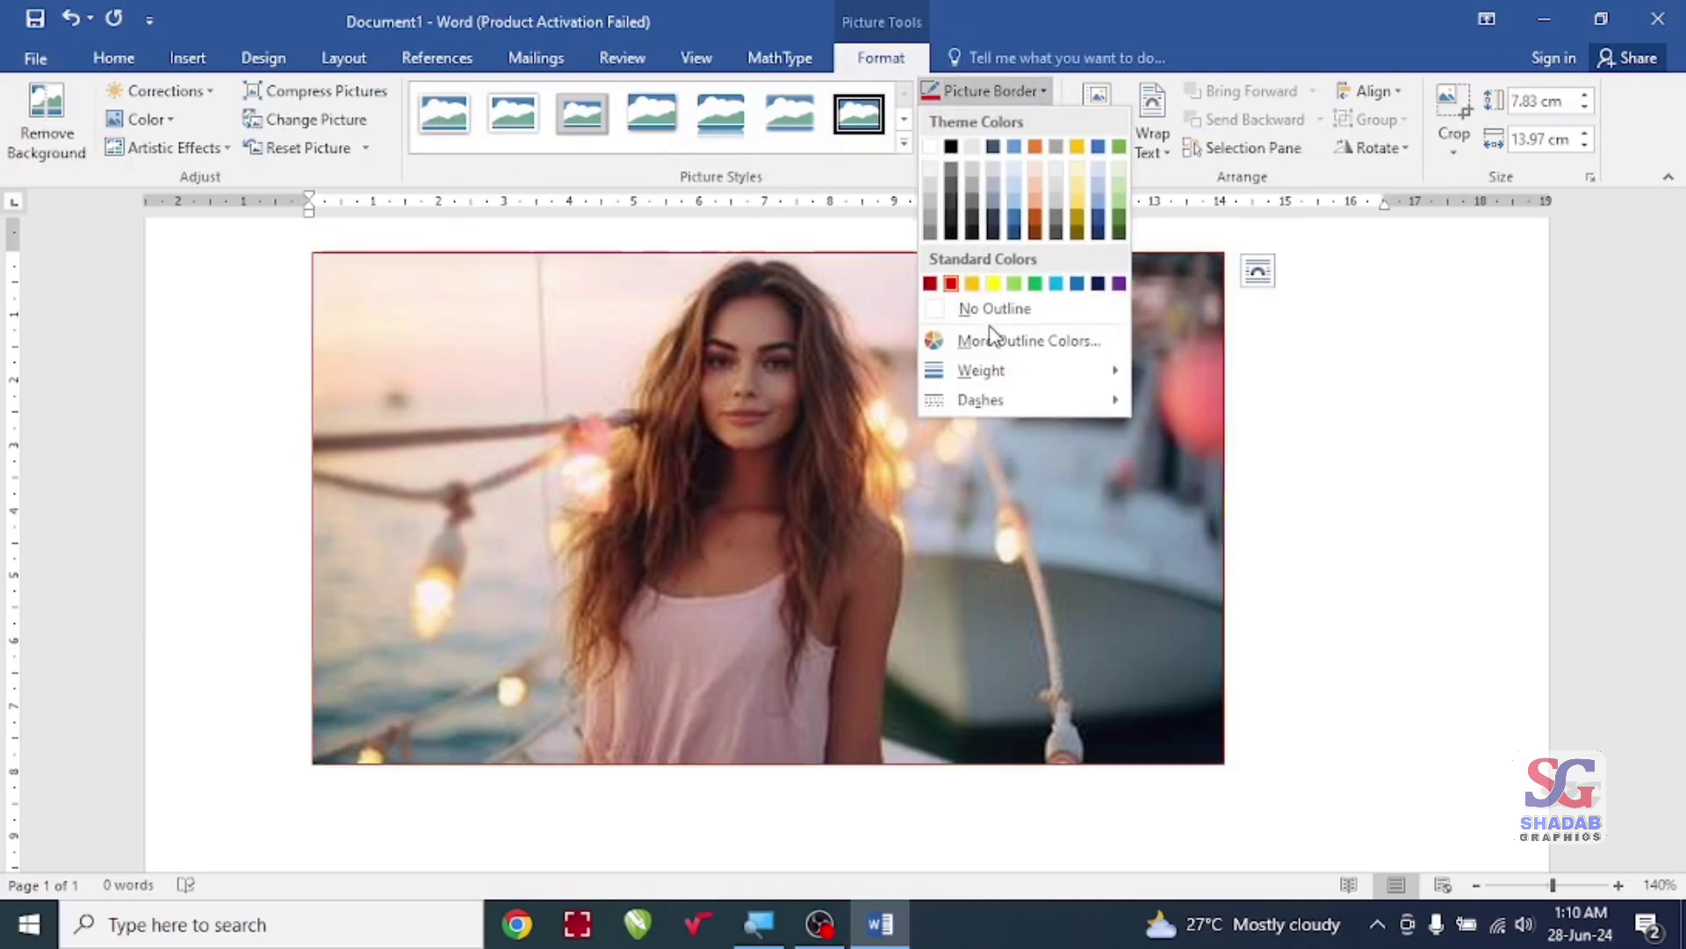
mouse_move(982, 371)
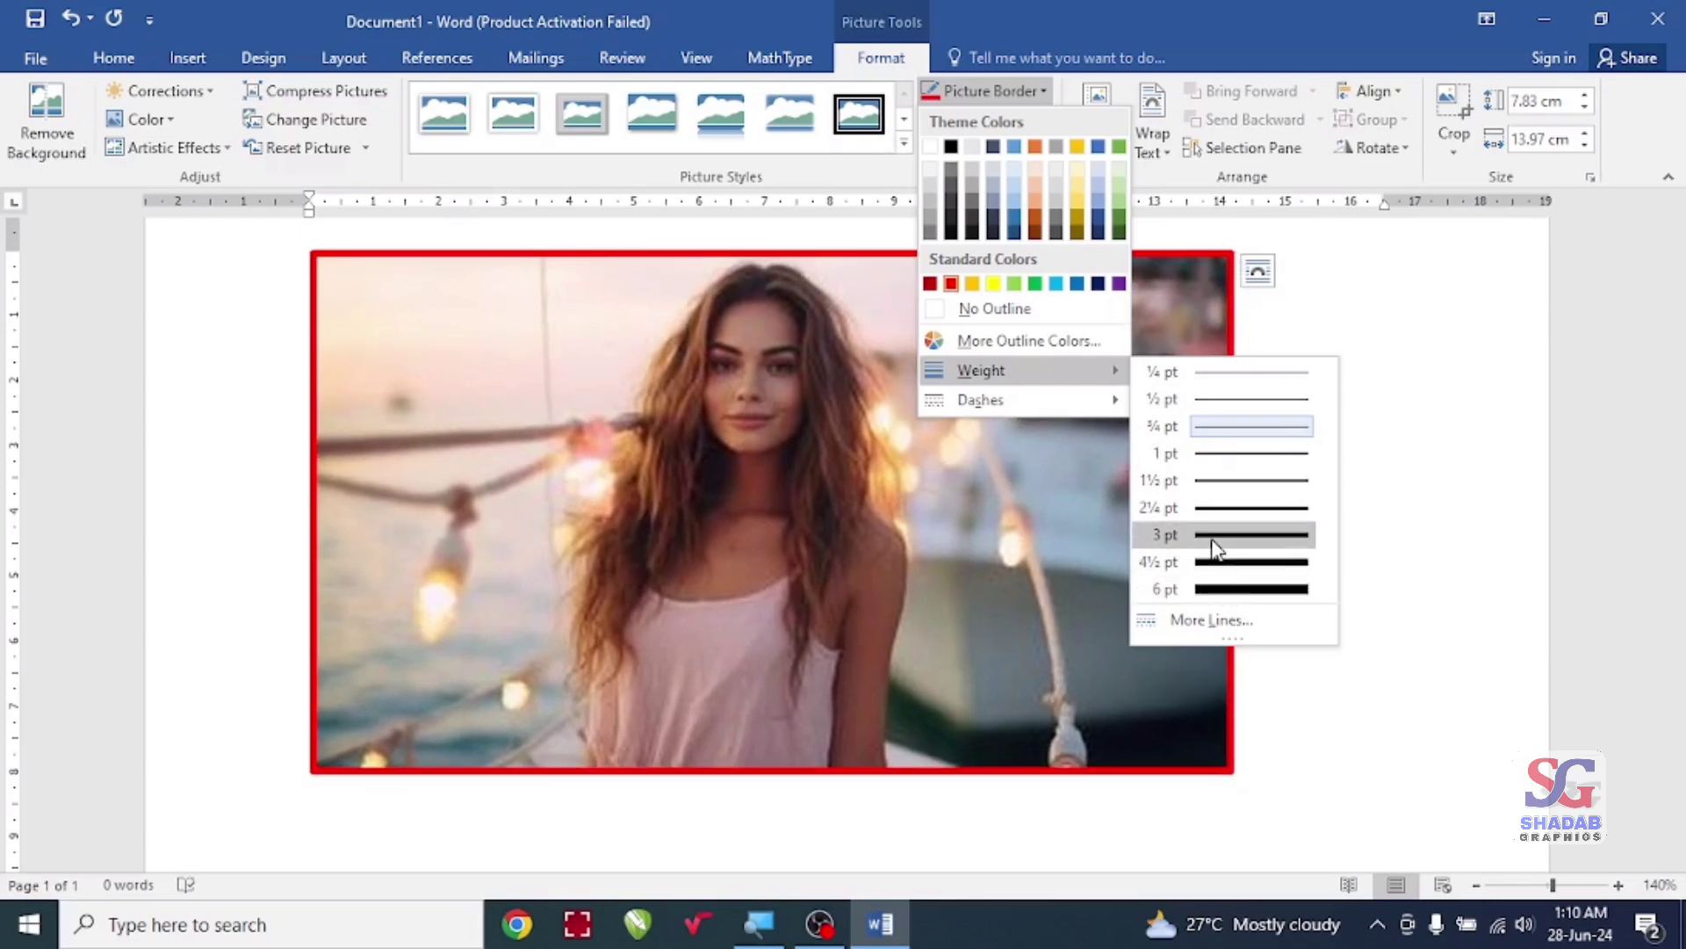
click(1214, 538)
Step: Change the red border to a short dashed line
click(1353, 461)
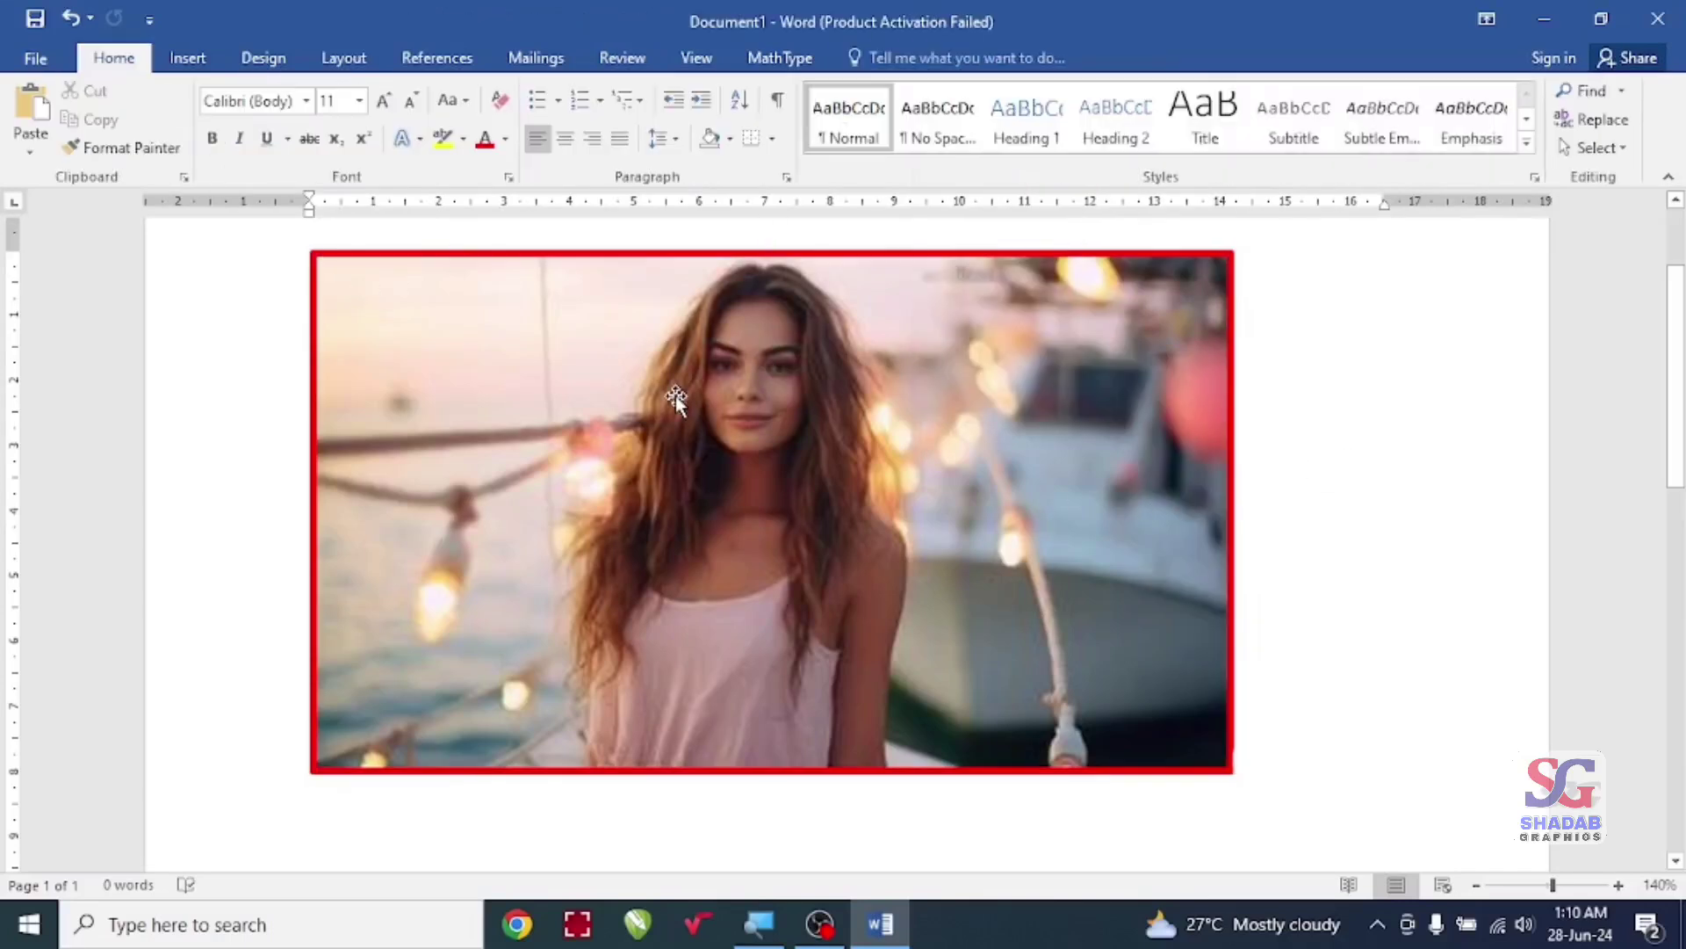
click(677, 395)
click(761, 259)
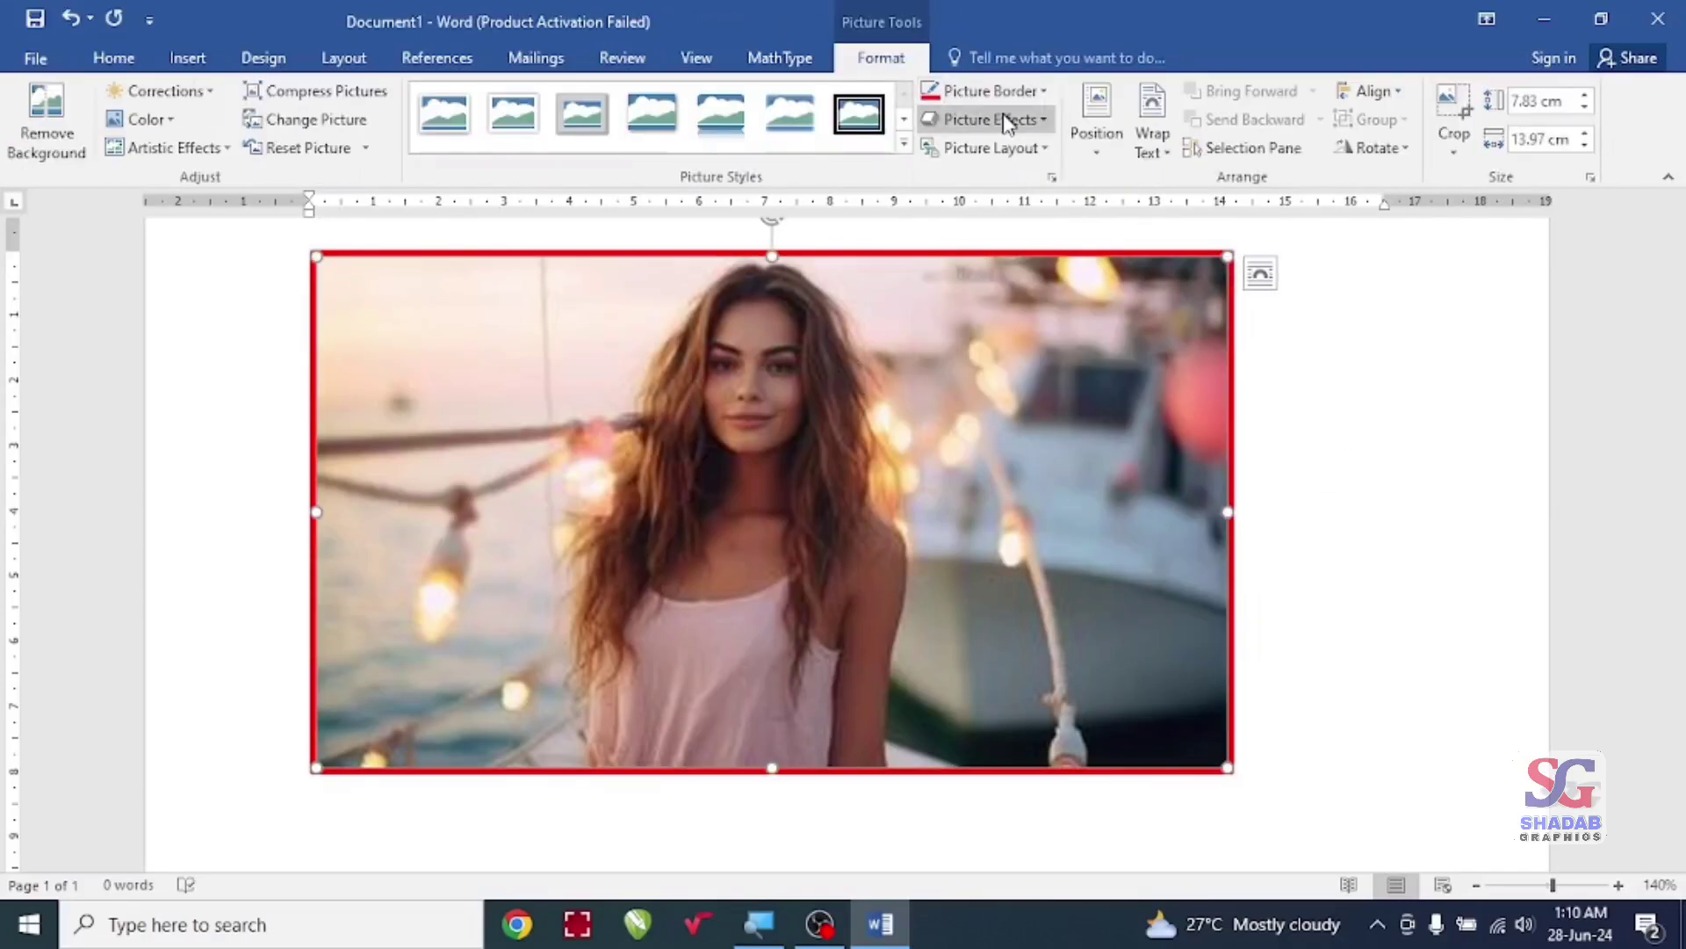
click(991, 90)
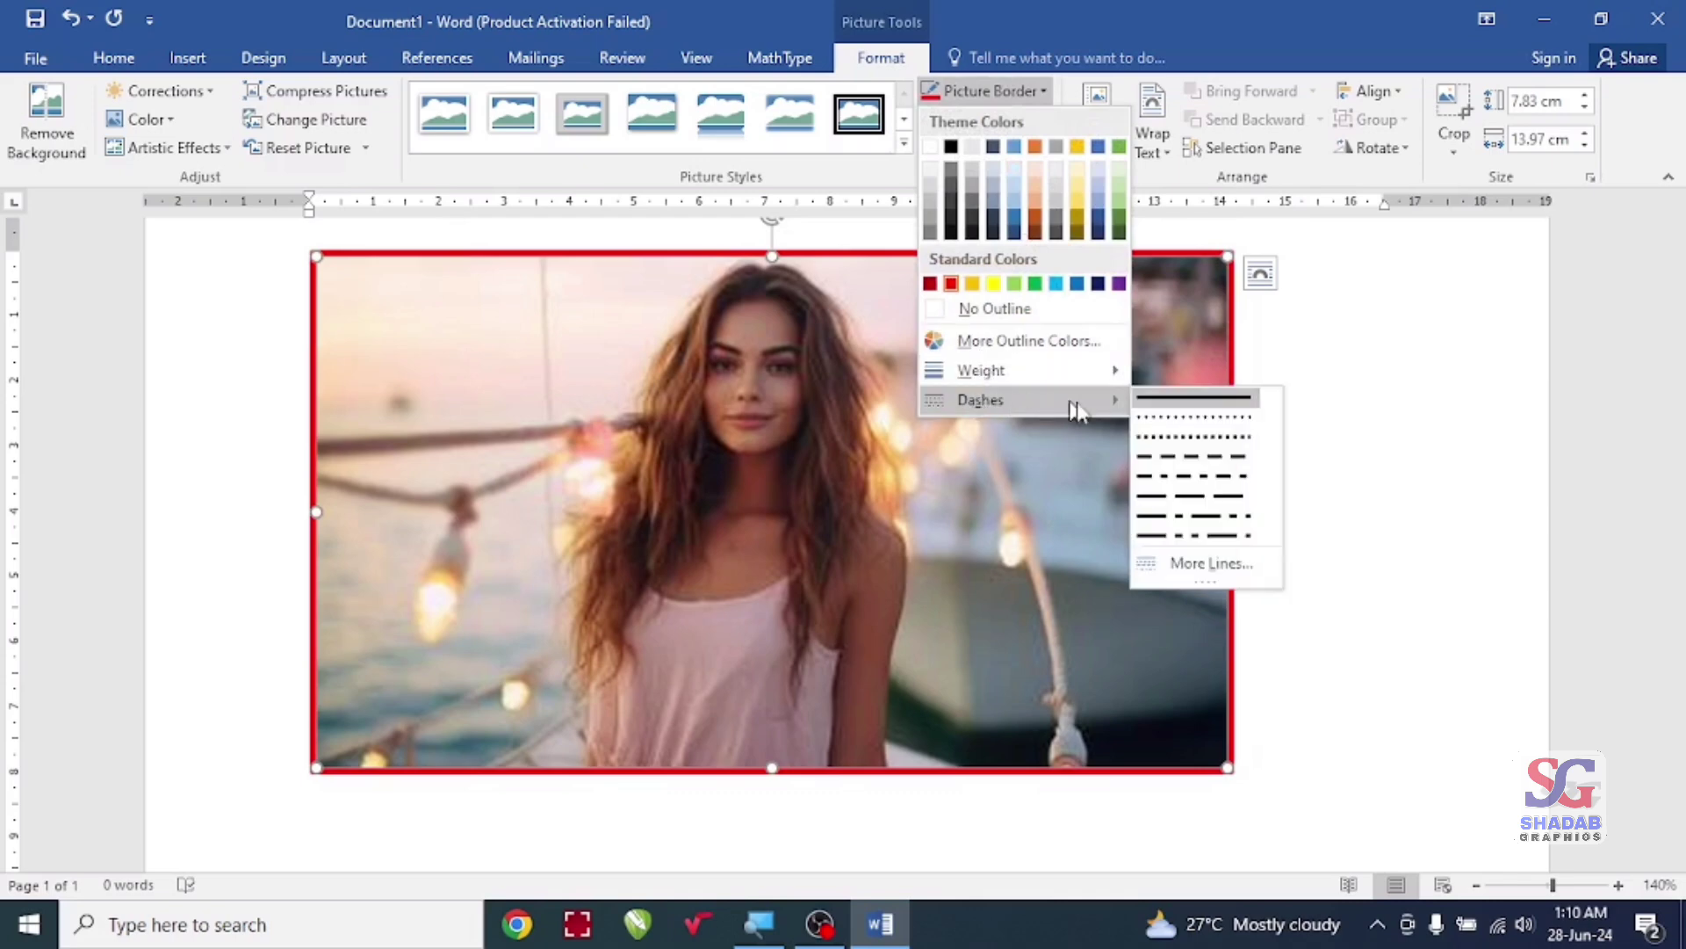
mouse_move(980, 399)
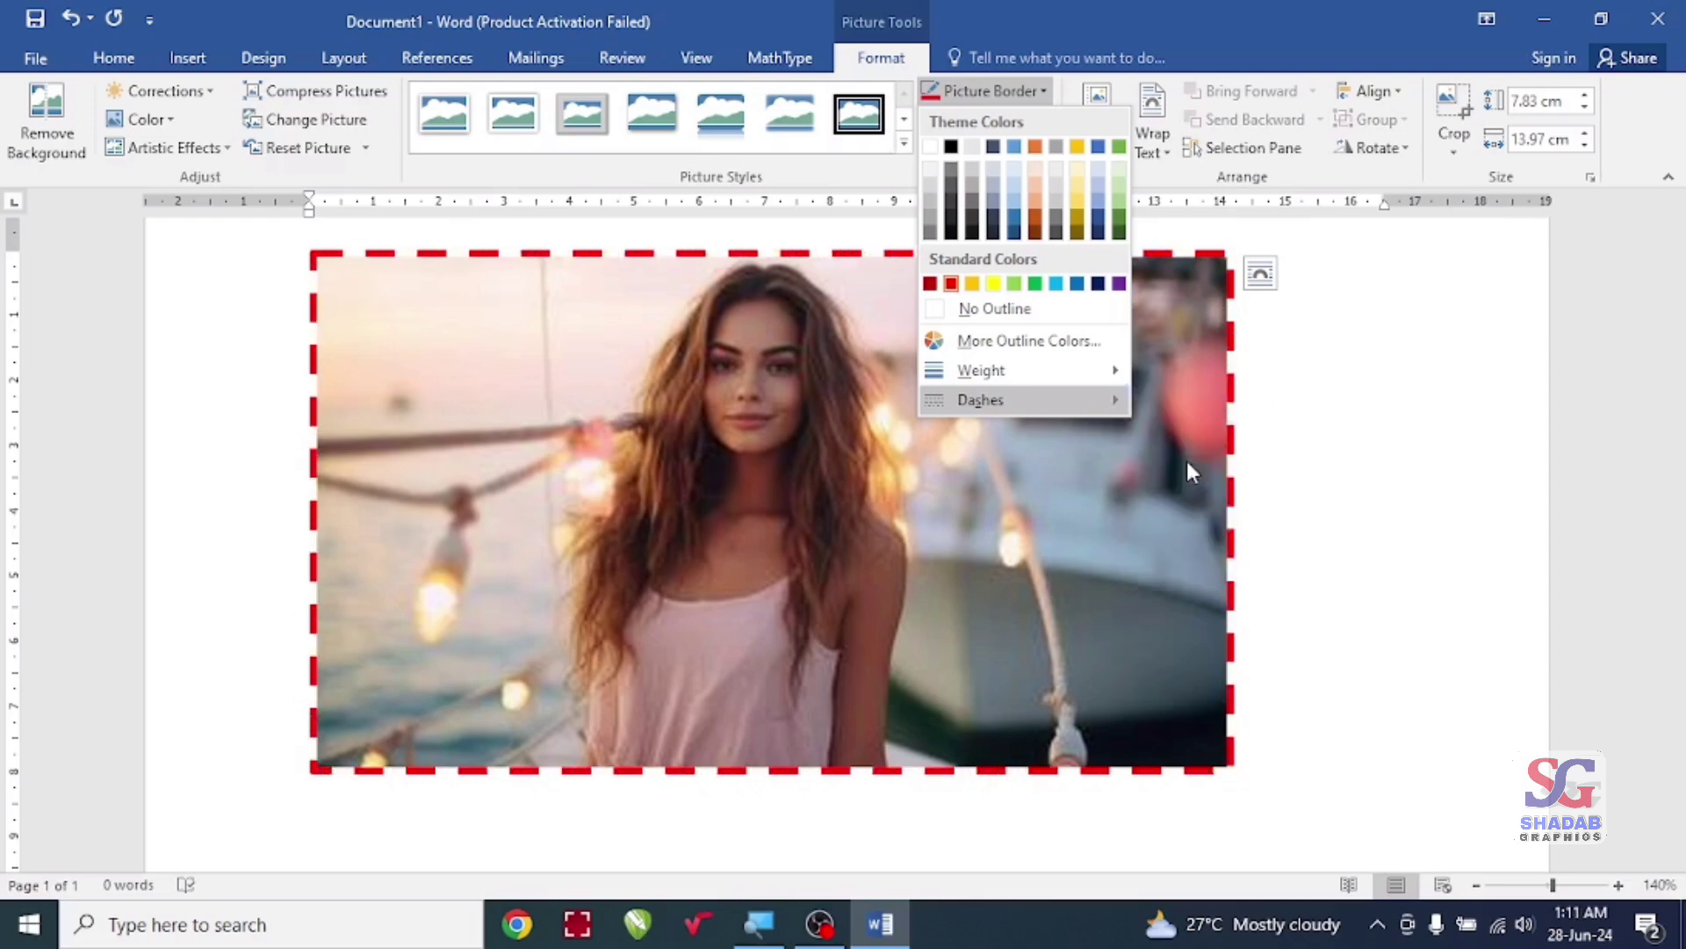
click(1186, 456)
click(777, 232)
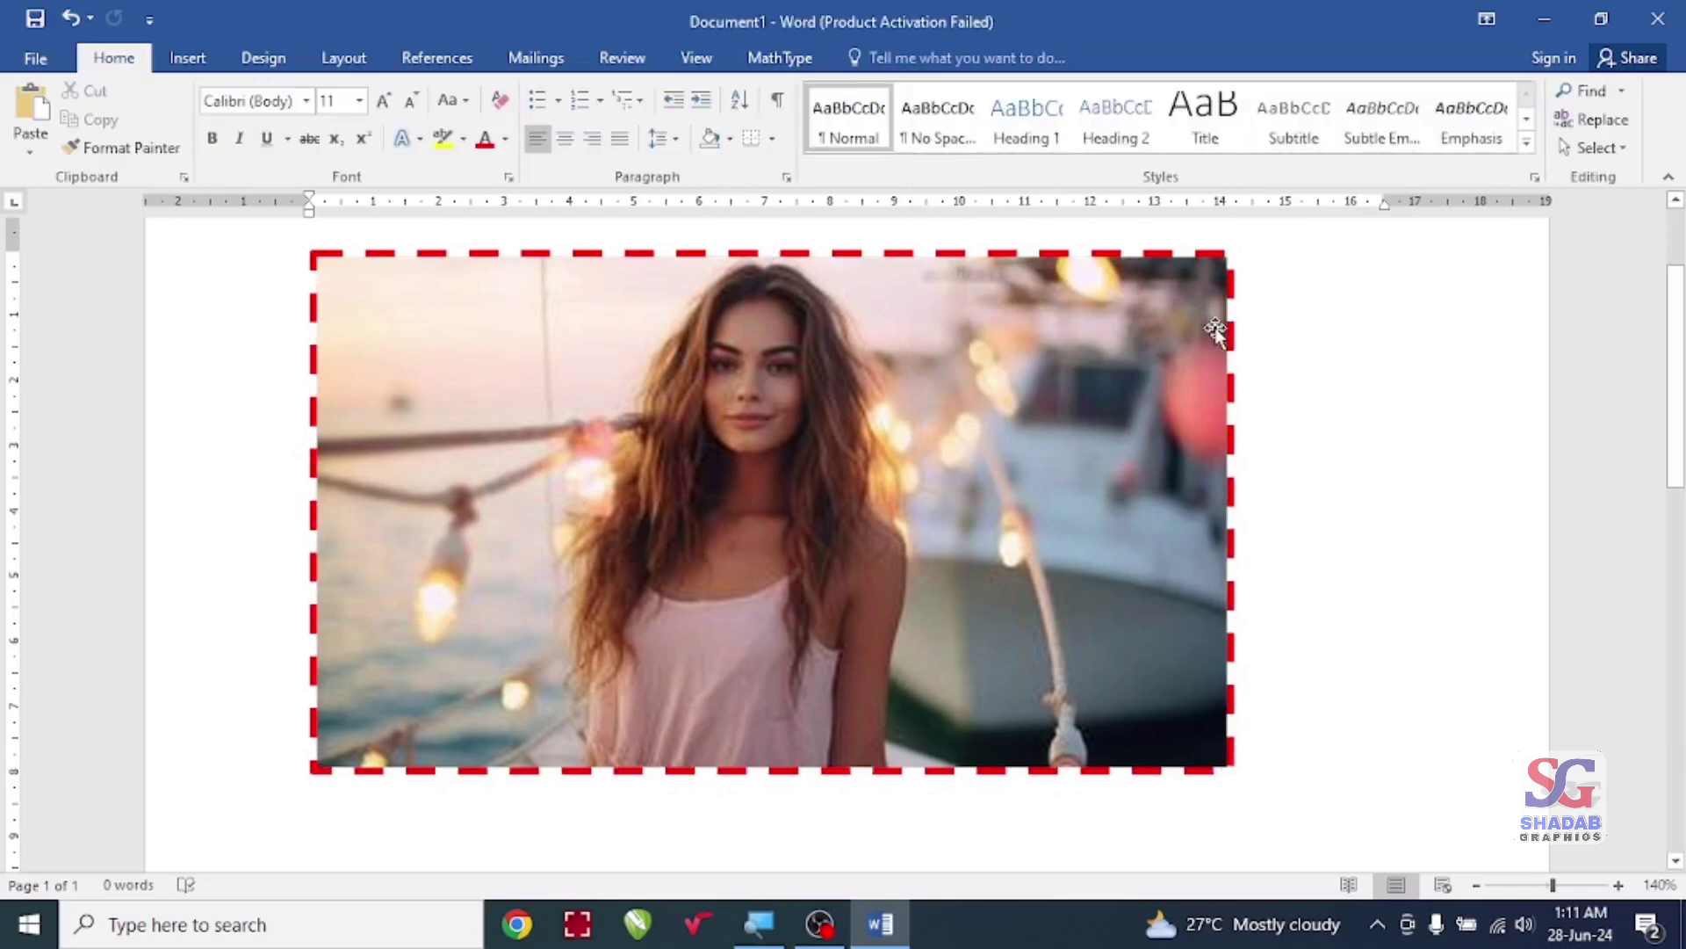
Step: Give the boat photo a third-row 3-D preset effect and a centre outer shadow
click(783, 470)
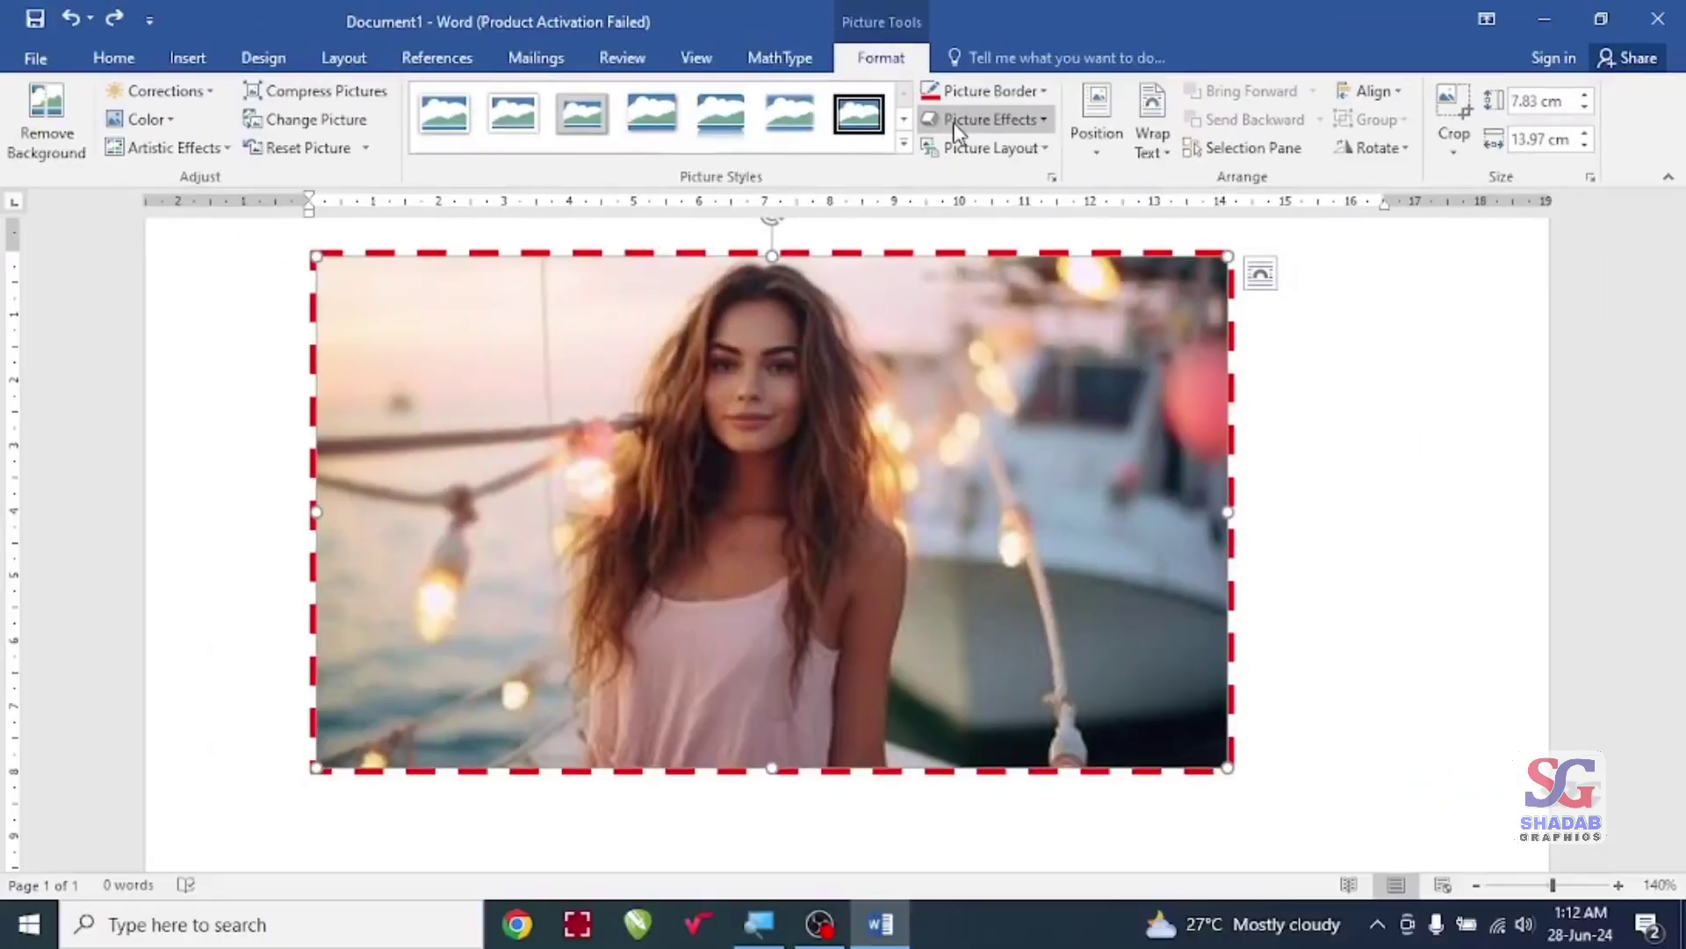
click(959, 134)
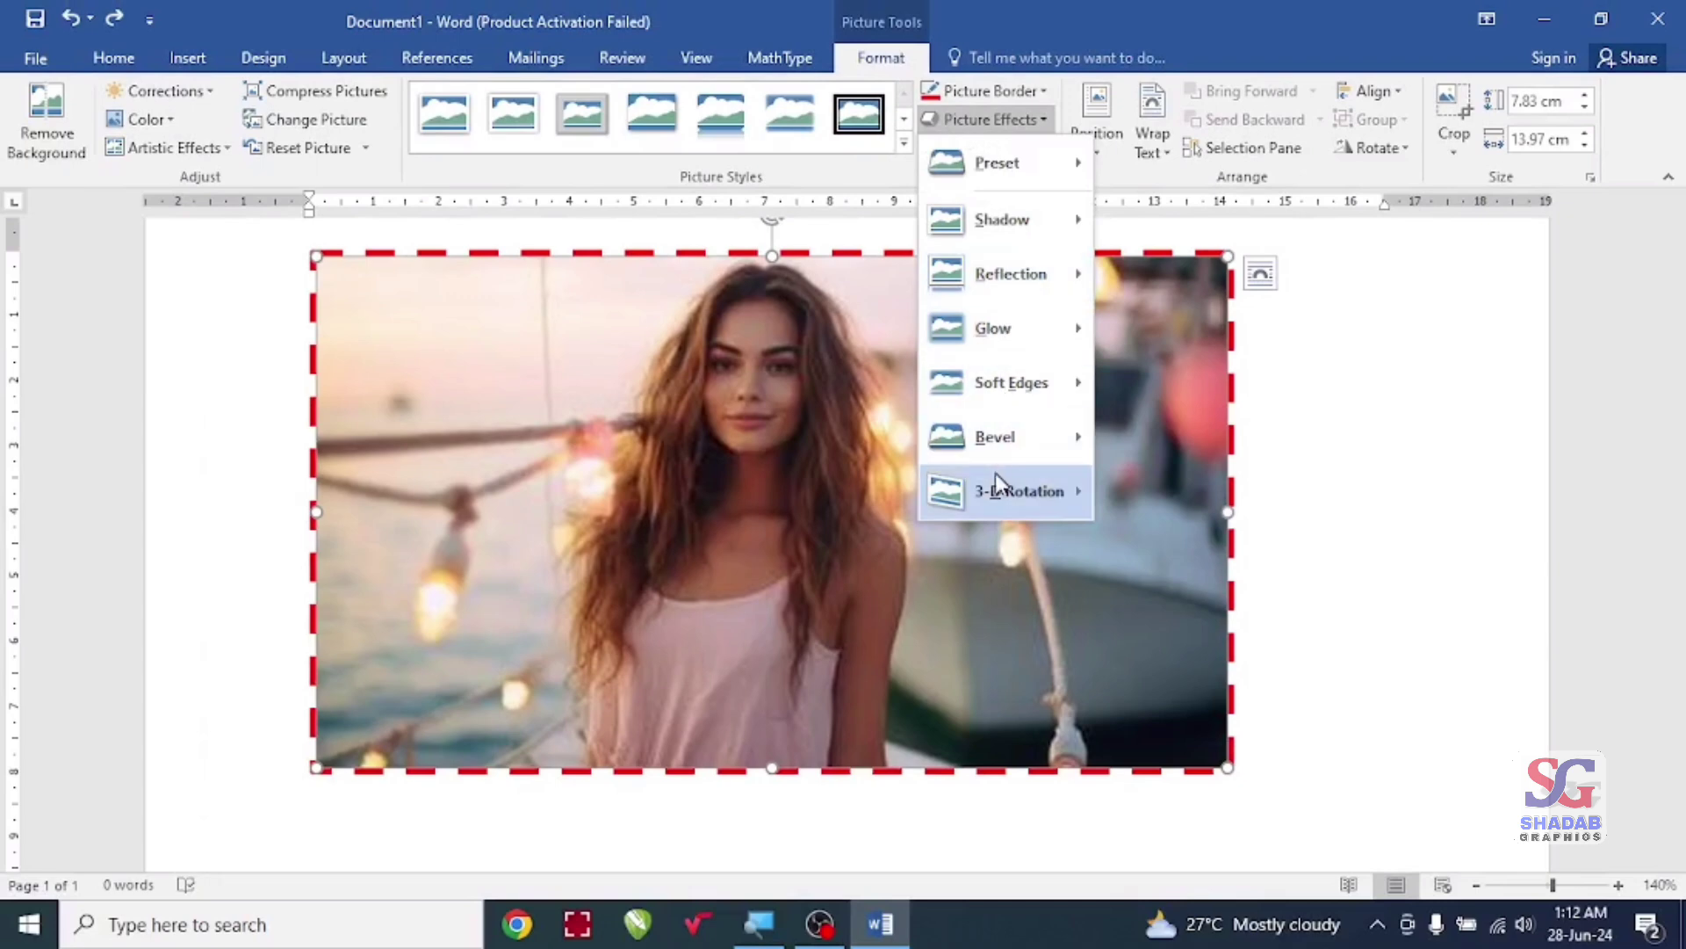
mouse_move(998, 162)
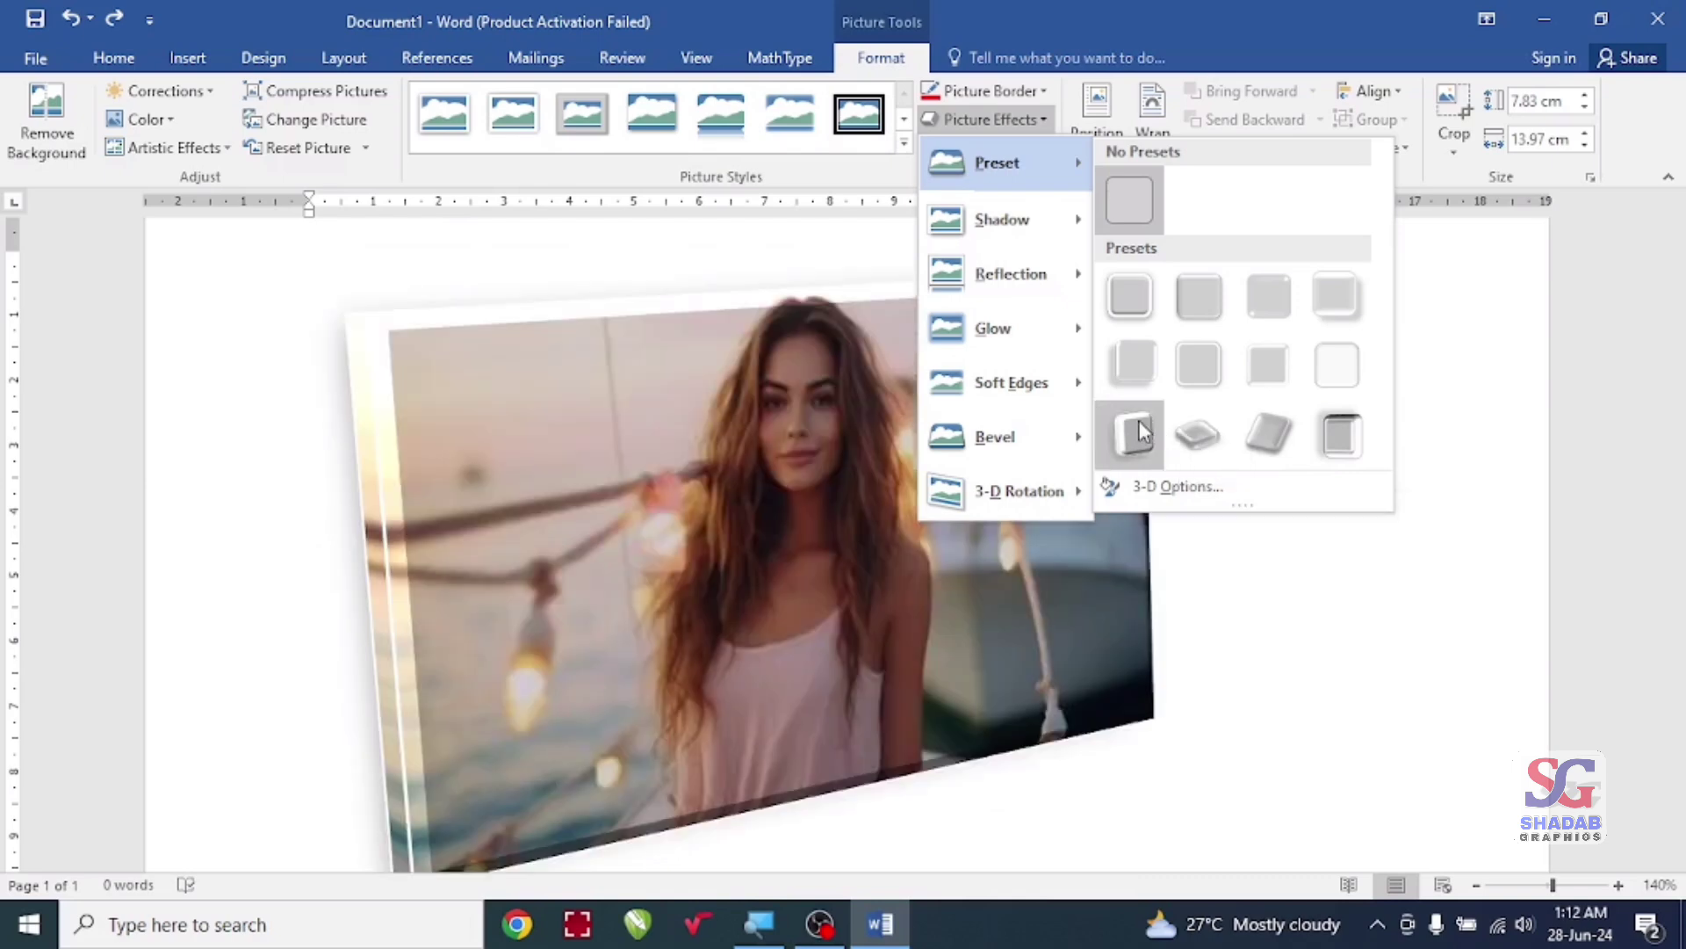
click(1138, 420)
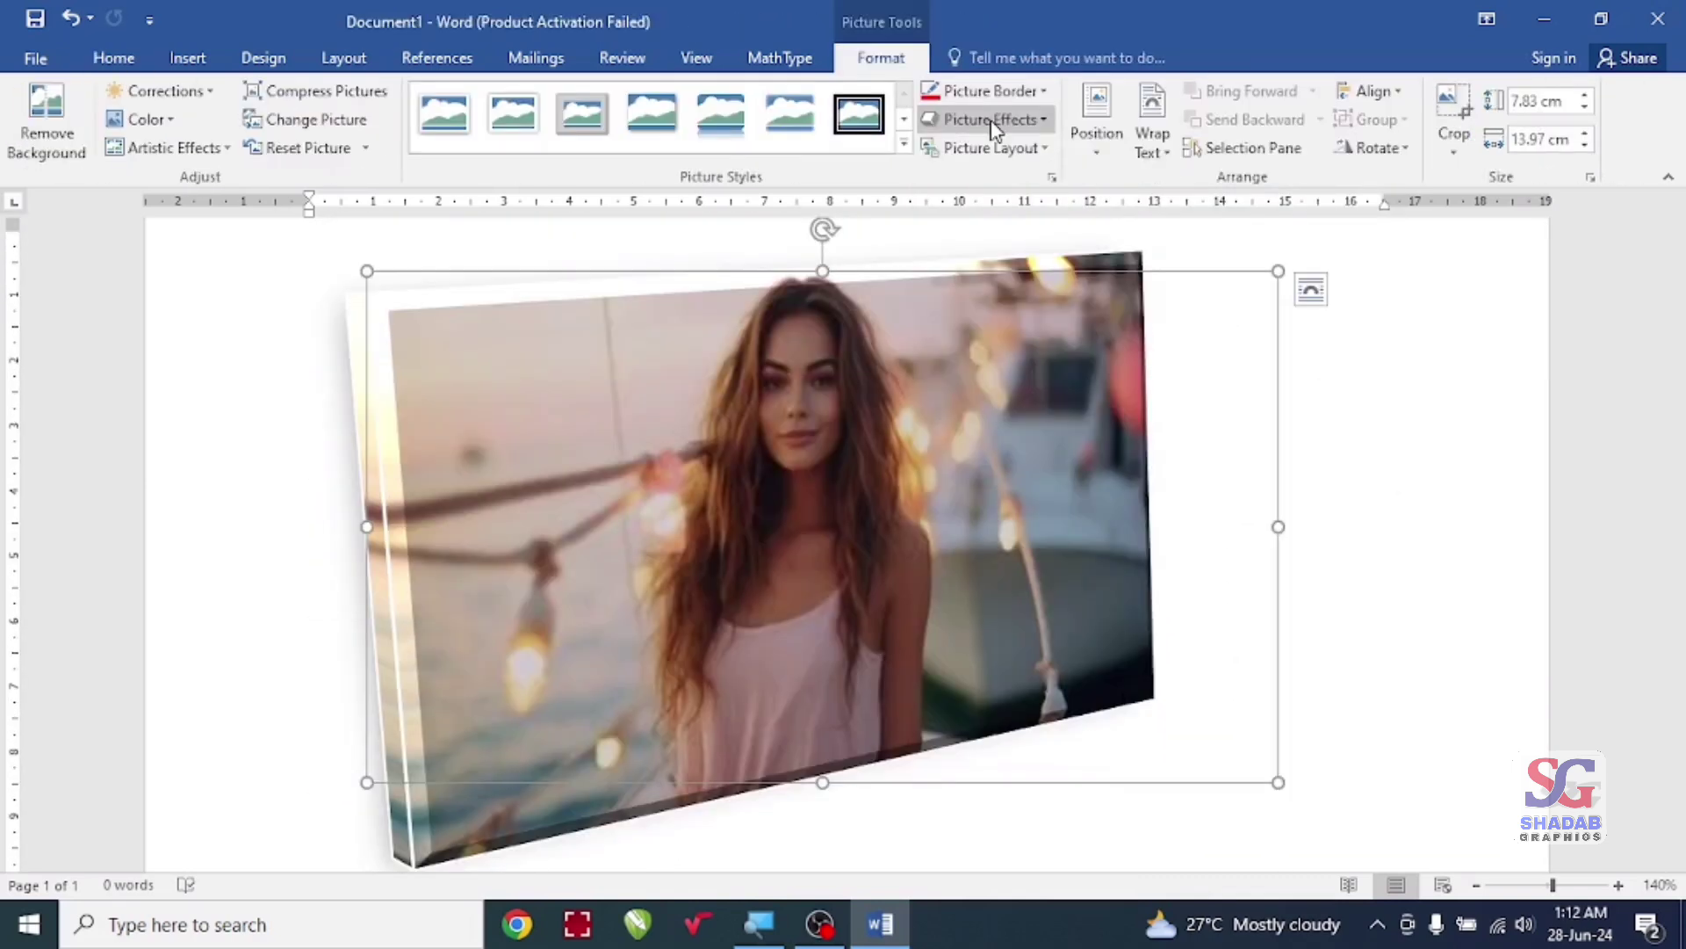
click(990, 119)
mouse_move(1001, 219)
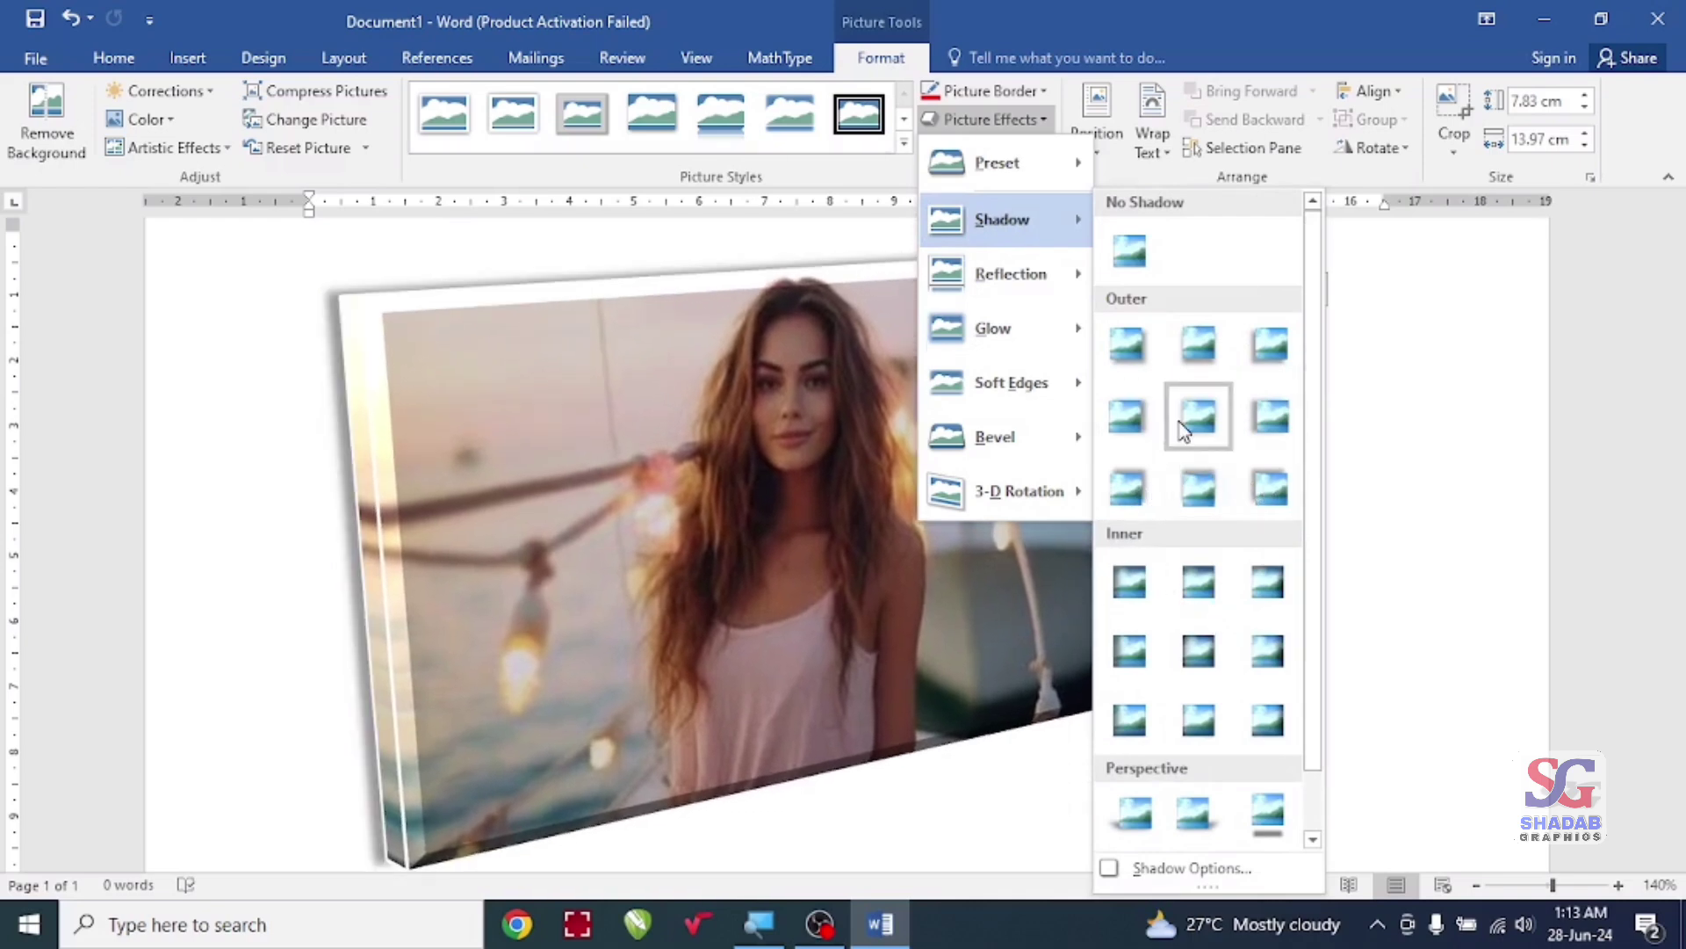
click(1183, 430)
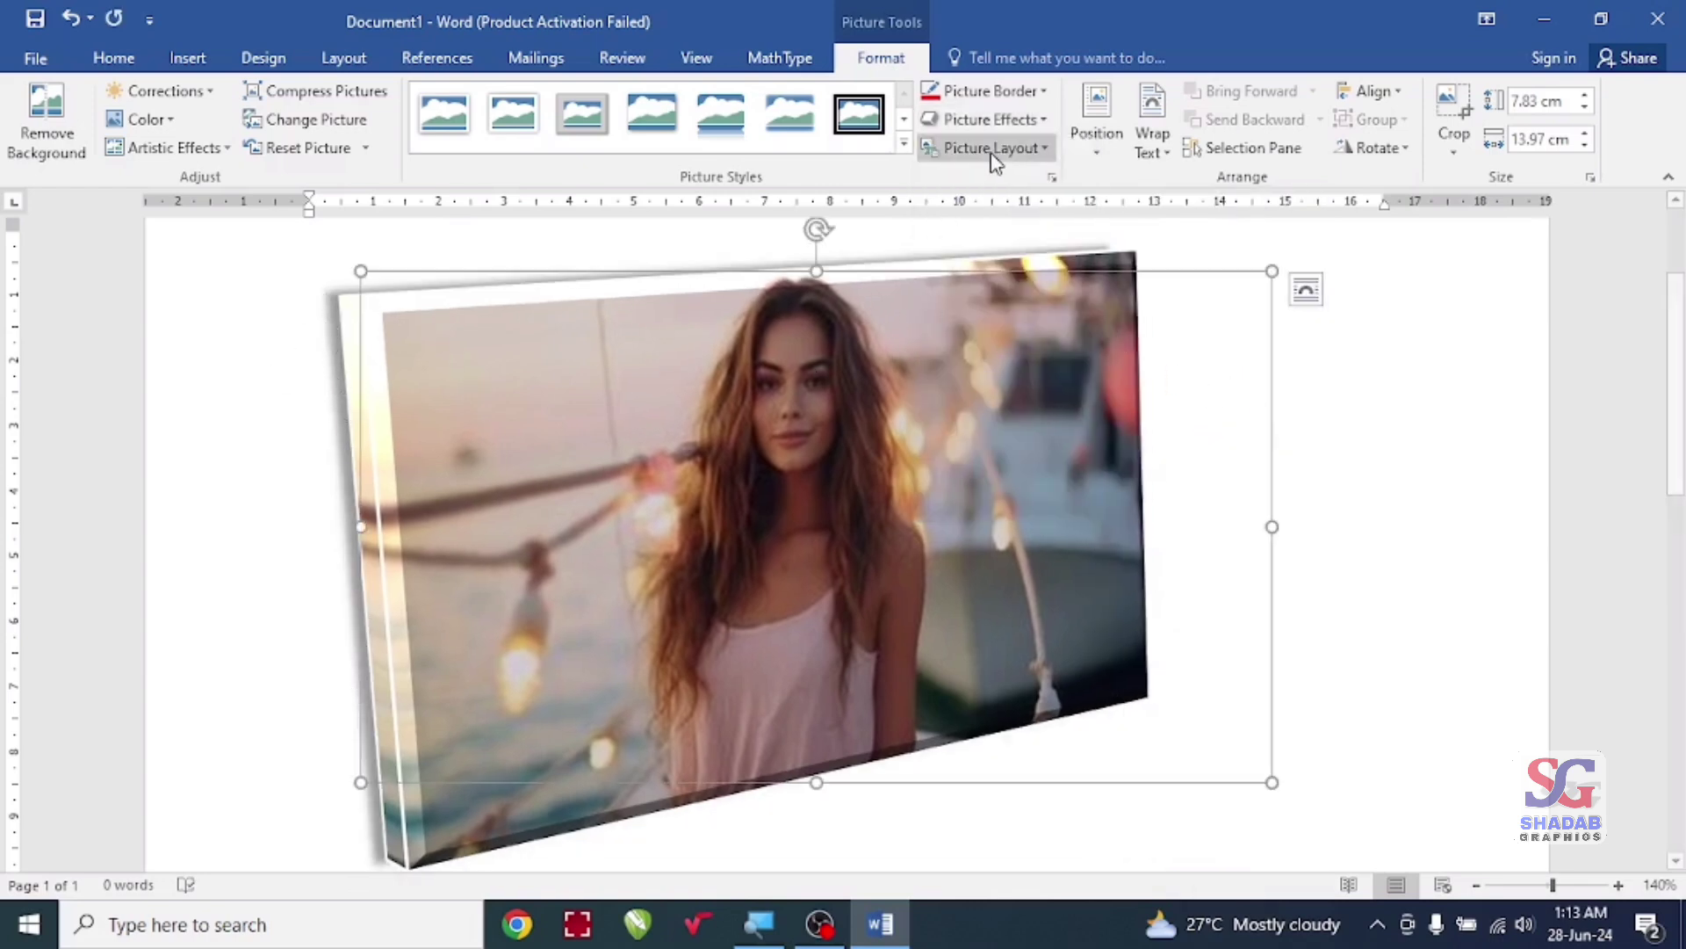
Step: Add a reflection variation beneath the boat photo
click(984, 119)
mouse_move(1010, 275)
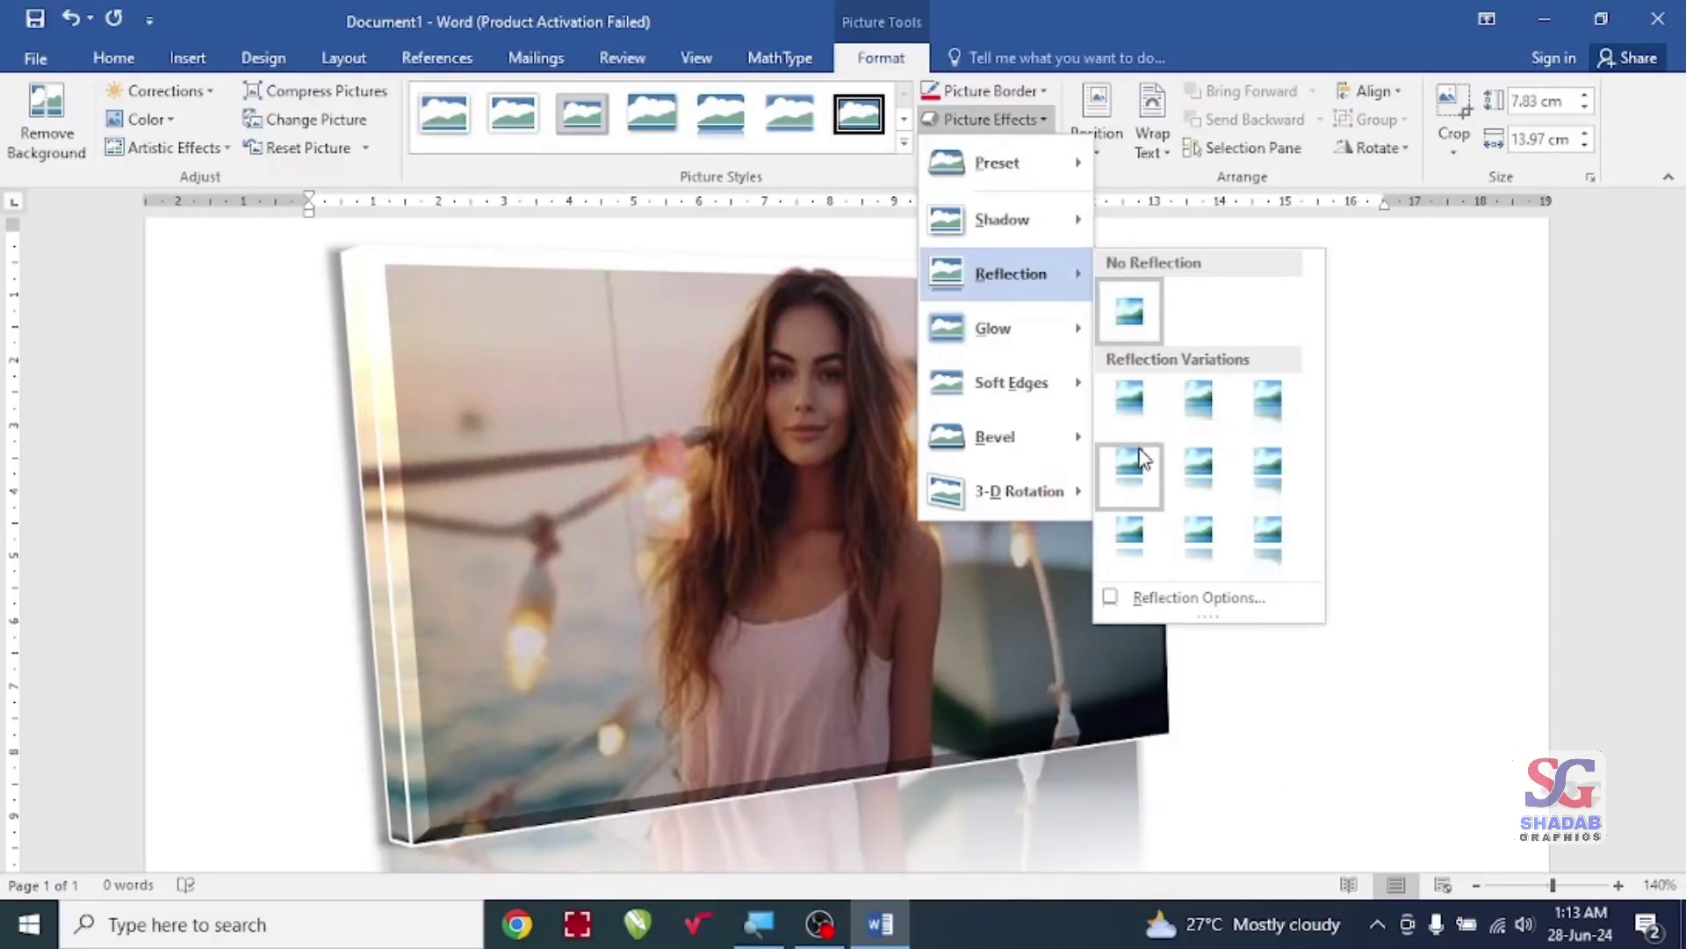
click(1132, 463)
scroll(967, 370, down, 3)
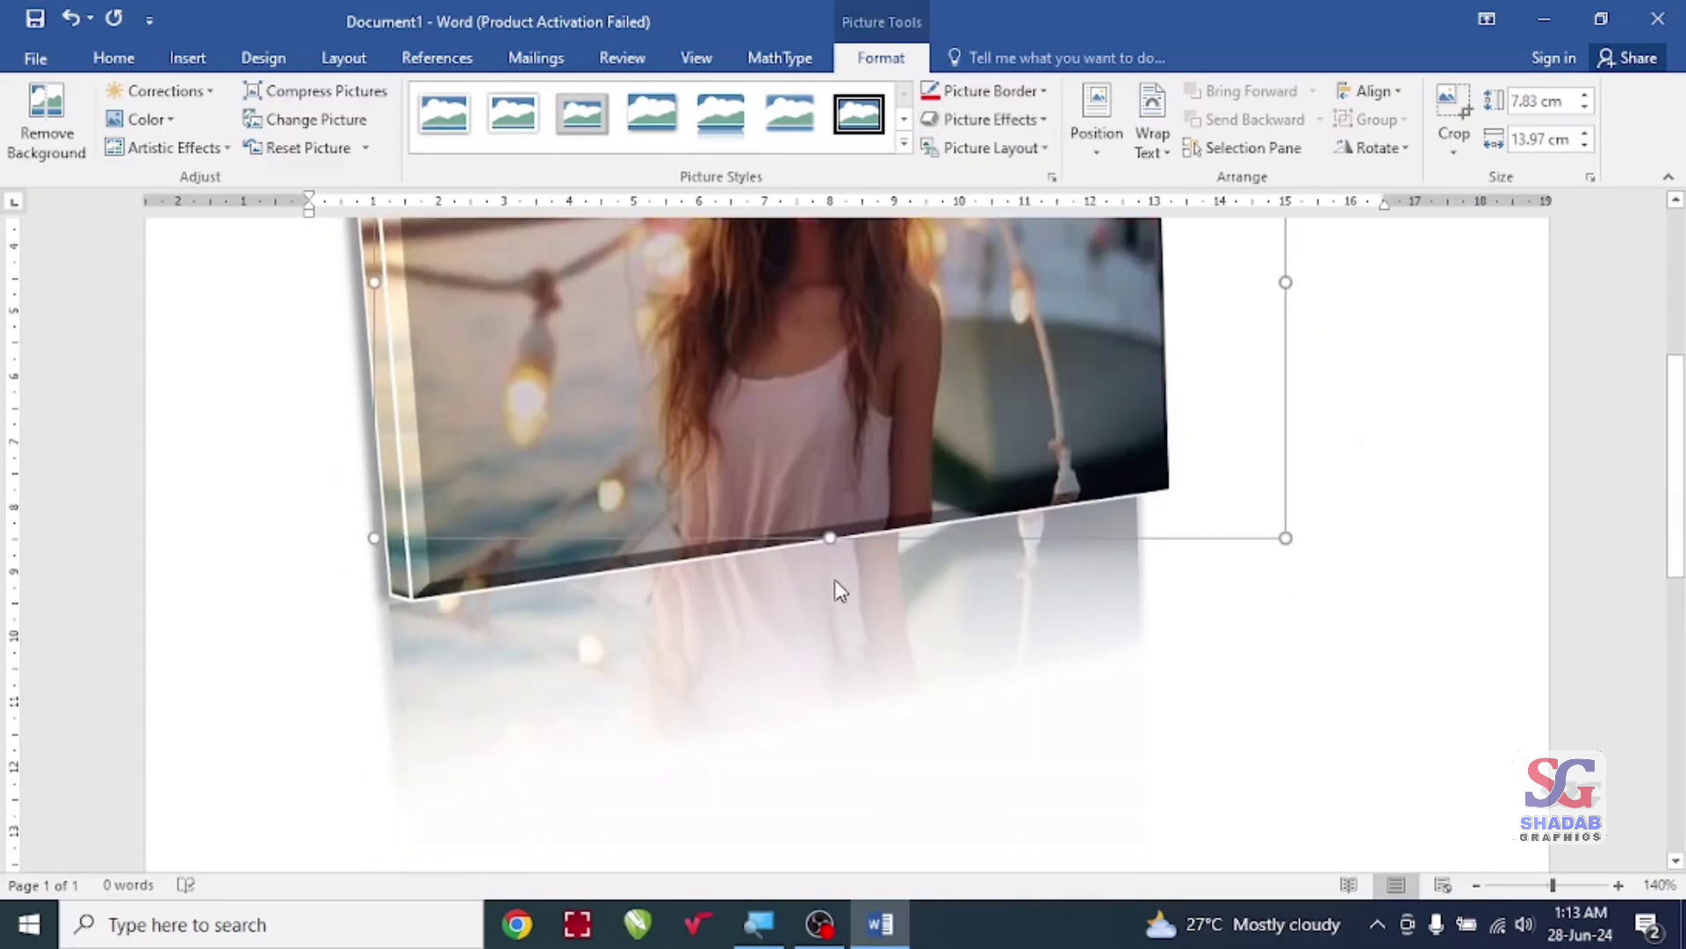
ctrl+scroll(836, 587, down, 2)
scroll(795, 516, up, 2)
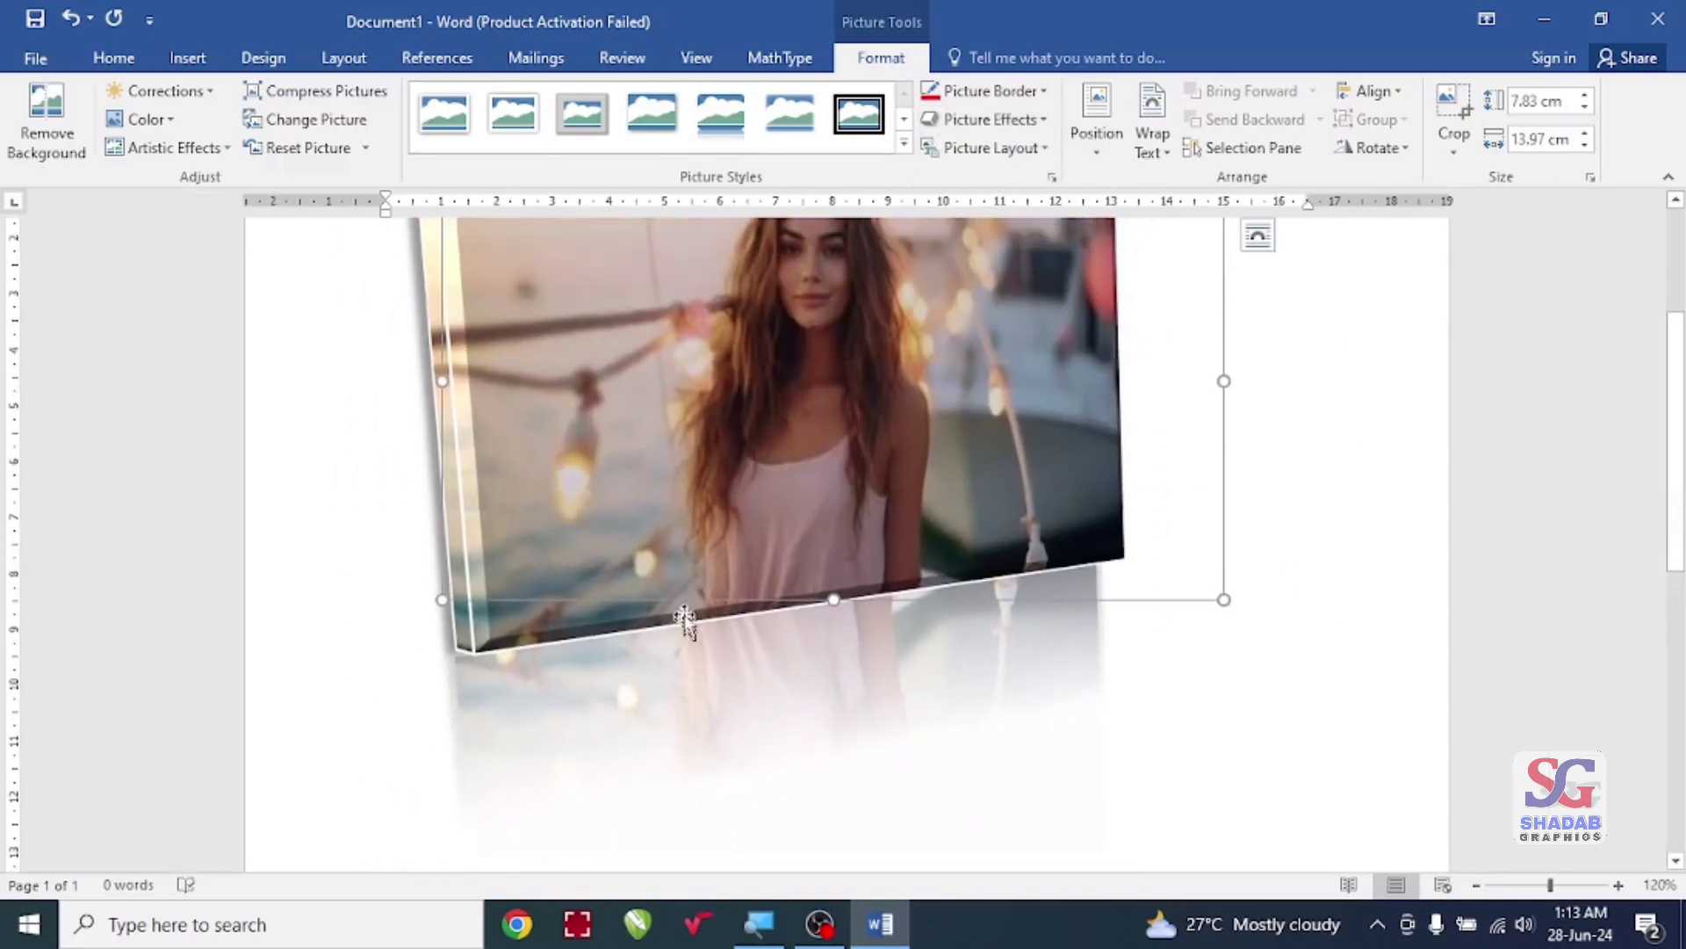
scroll(685, 619, up, 3)
scroll(764, 515, down, 2)
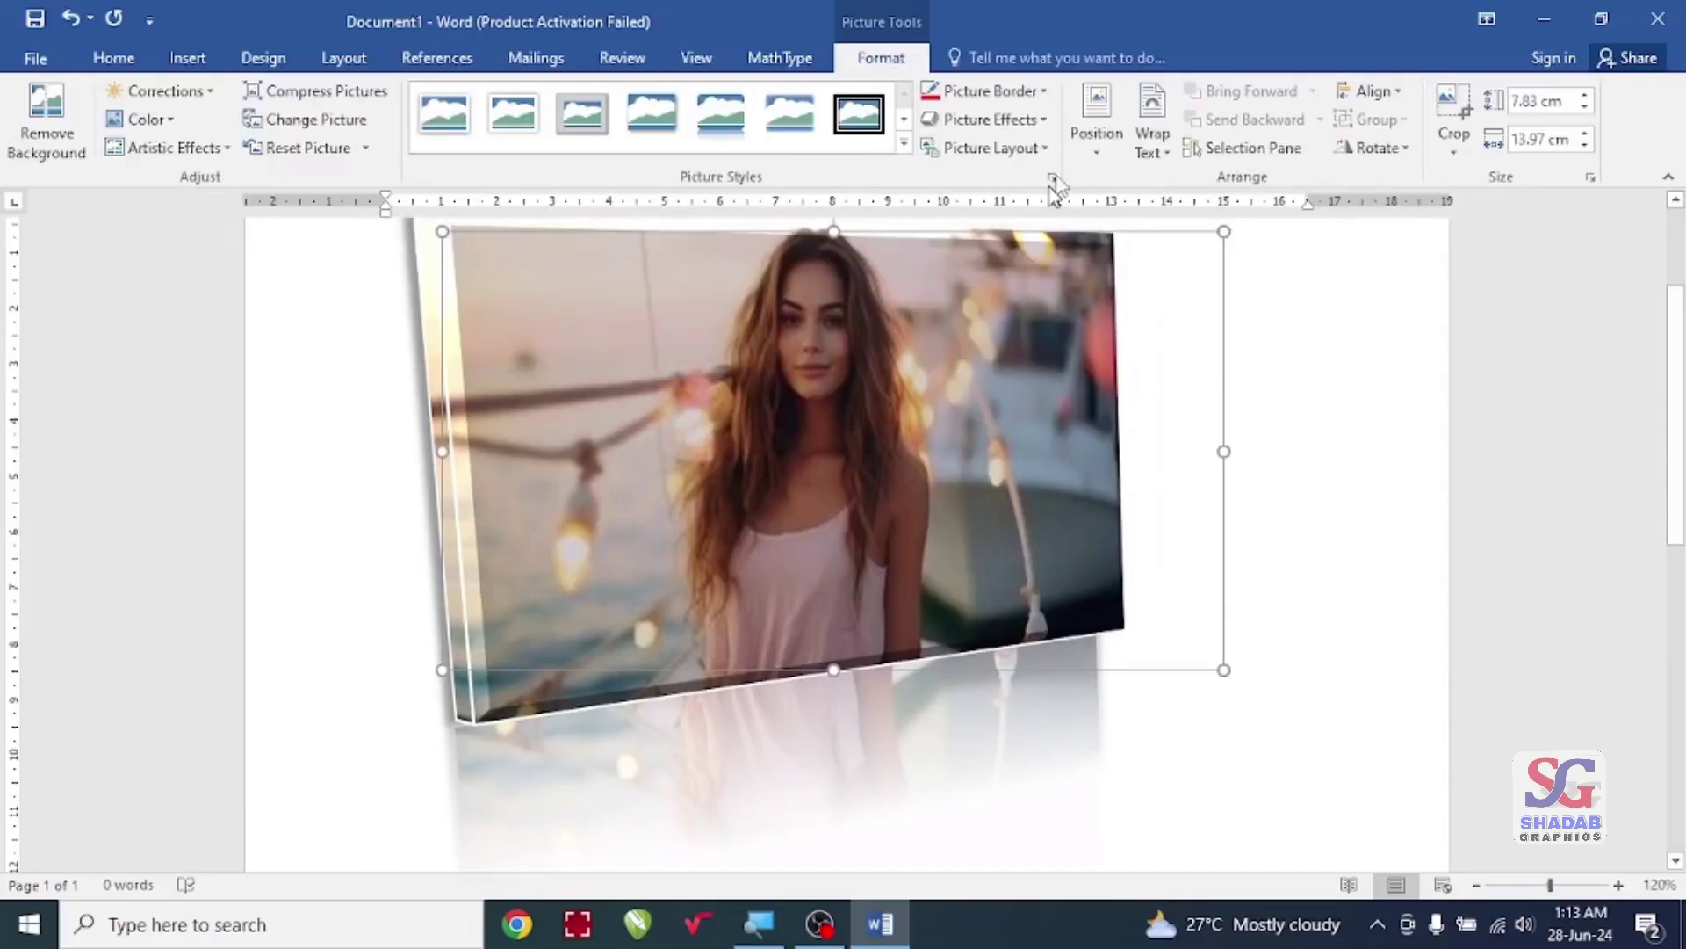
Step: Surround the picture with a blue glow variation
click(990, 119)
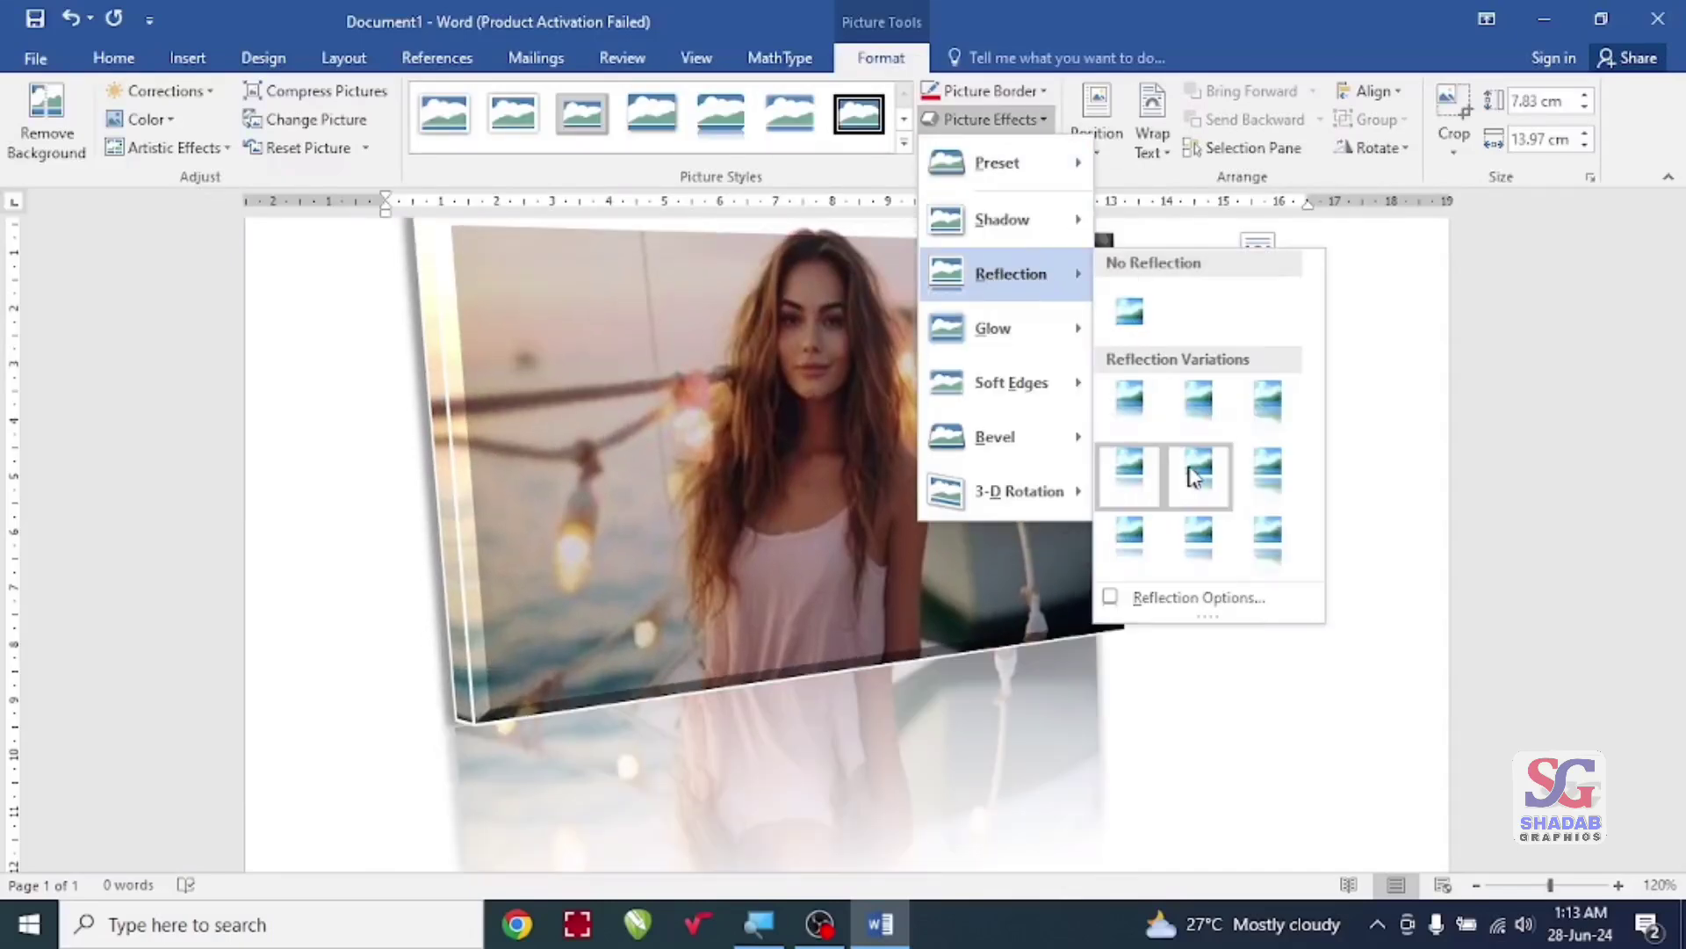
mouse_move(993, 329)
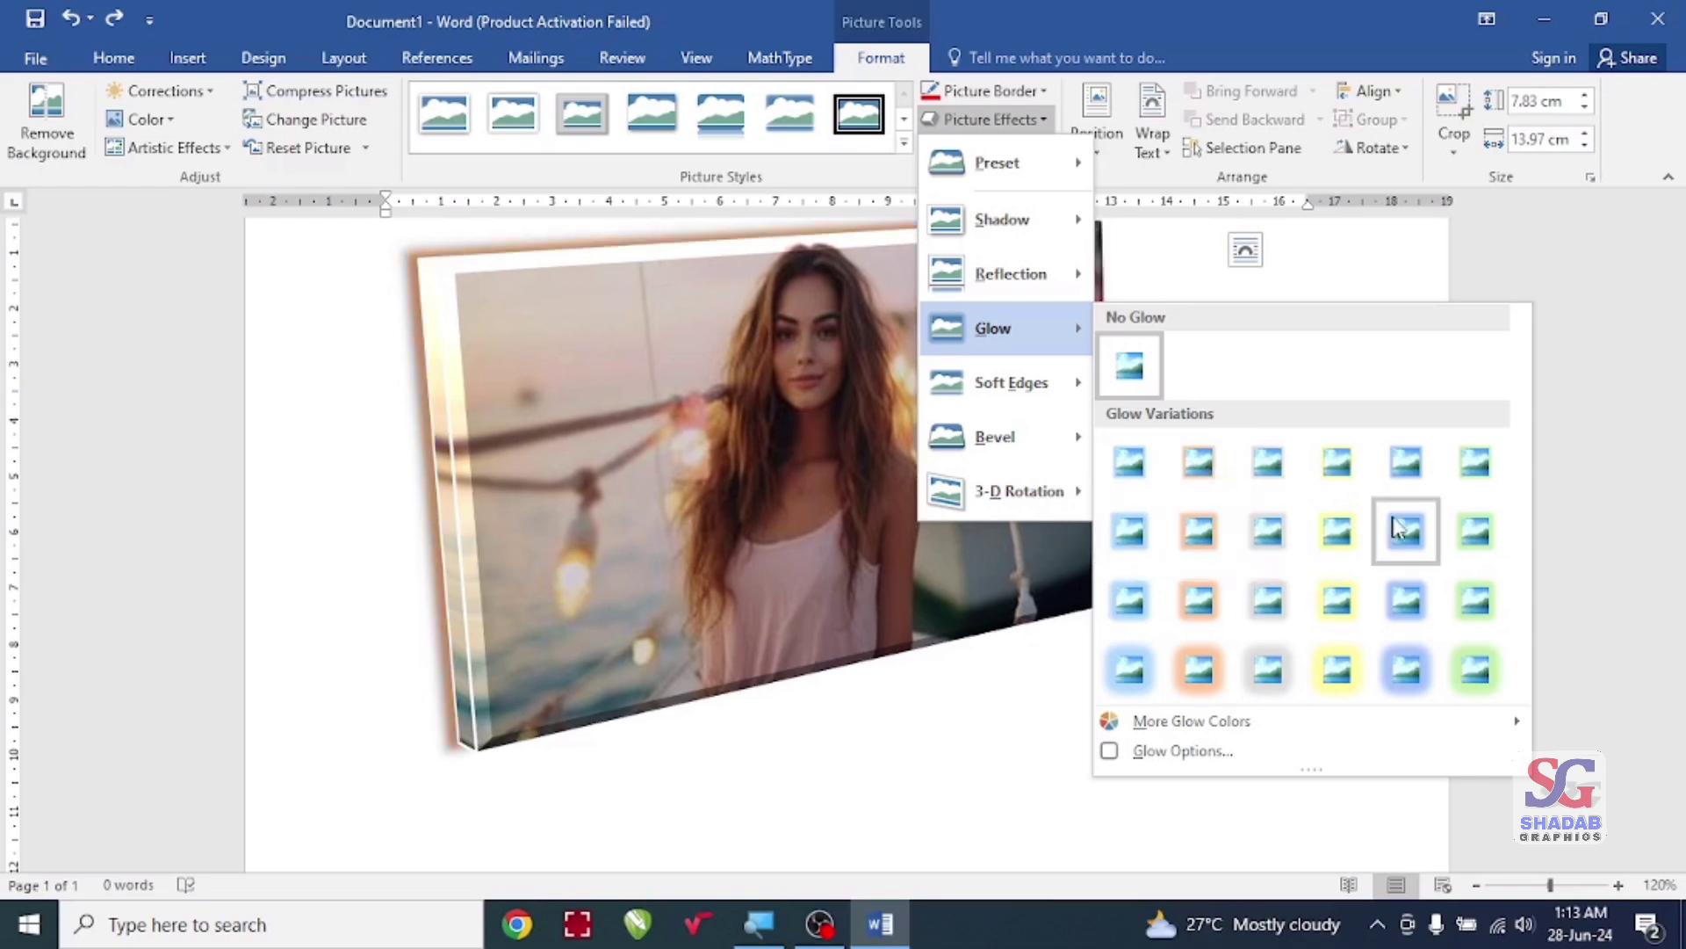
click(1133, 595)
scroll(1031, 468, up, 3)
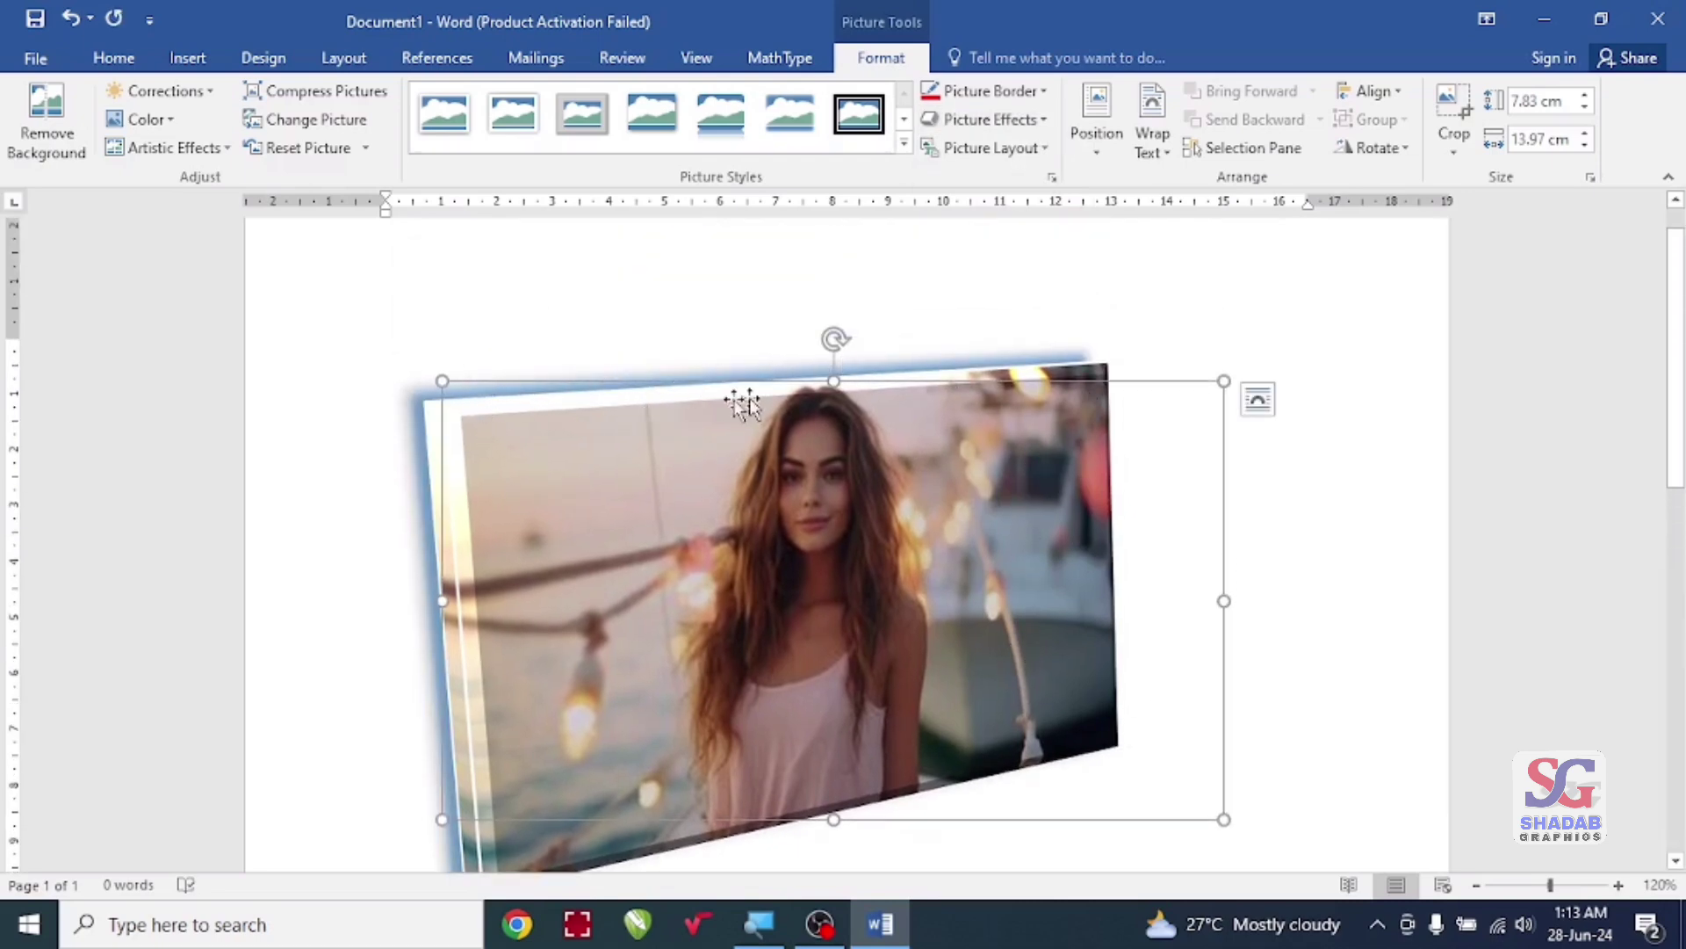
scroll(516, 411, down, 2)
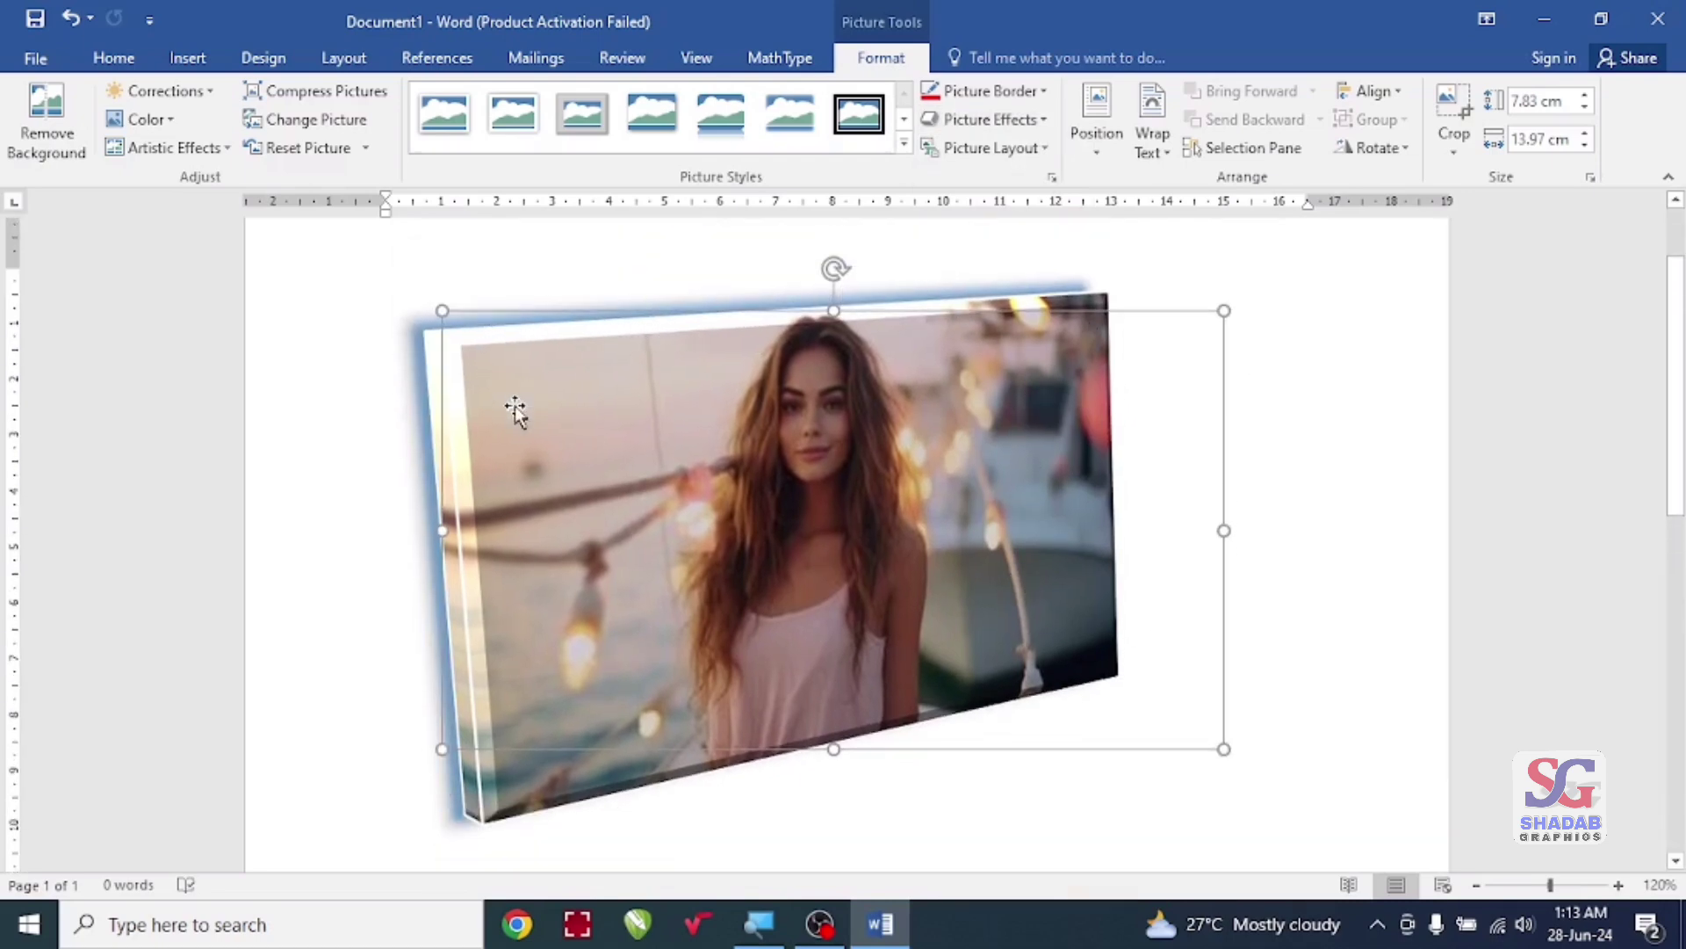
Step: Apply a Parallel 3-D rotation preset, then undo to return the photo to plain
click(984, 120)
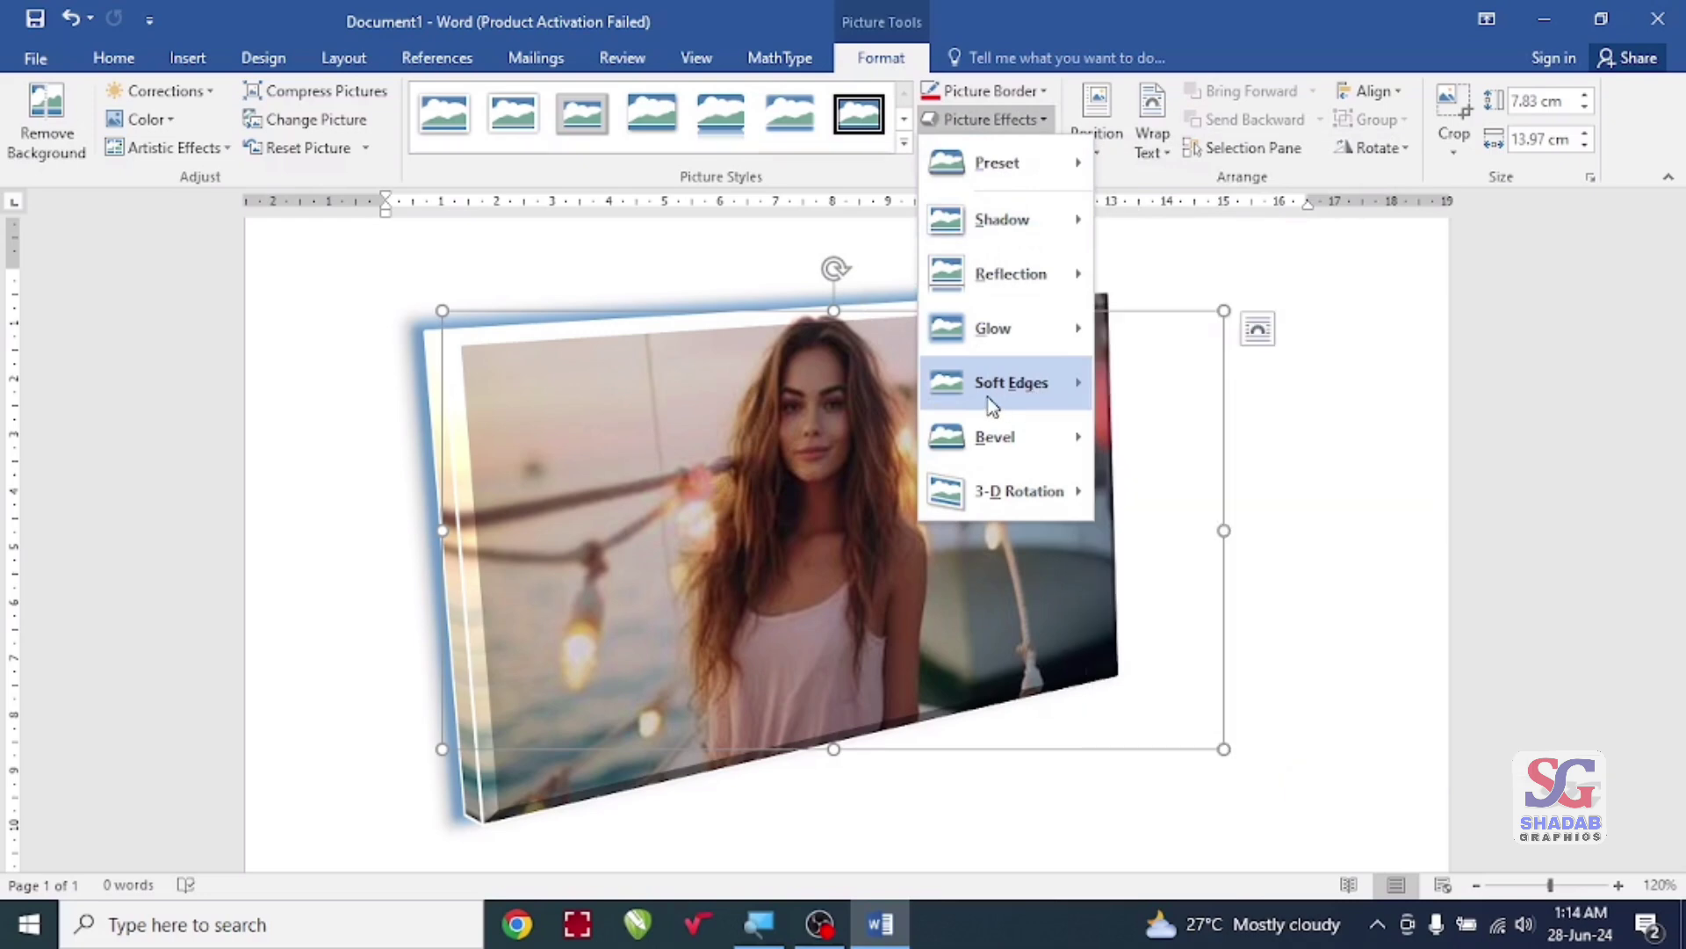
mouse_move(1017, 490)
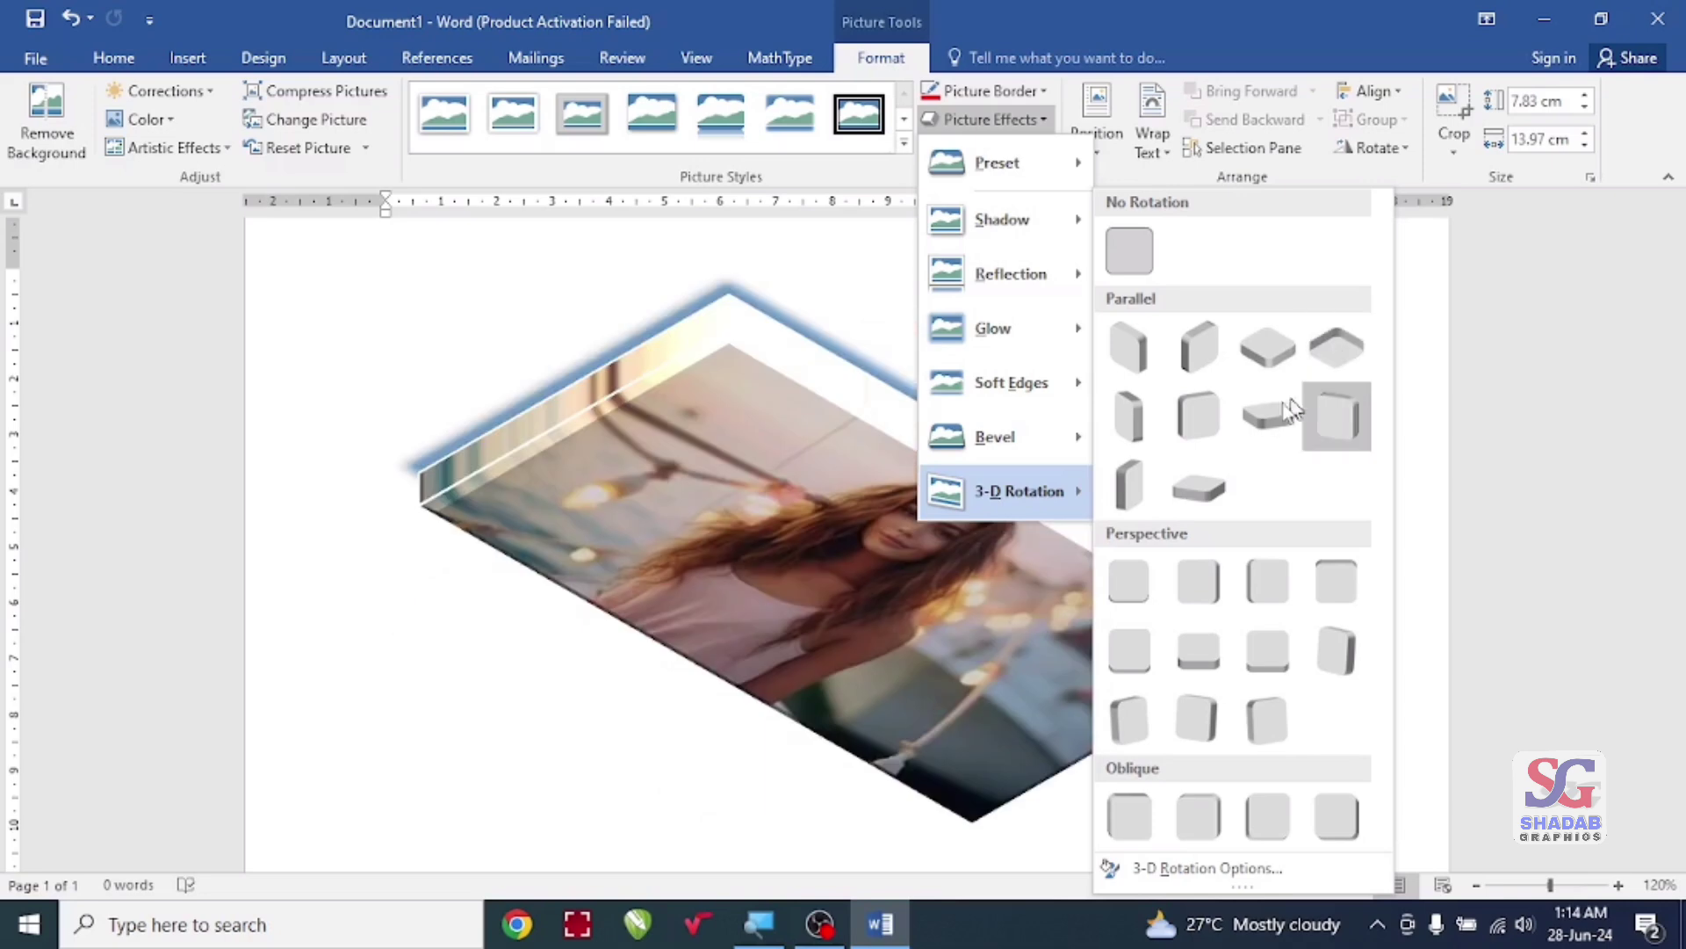
click(1140, 479)
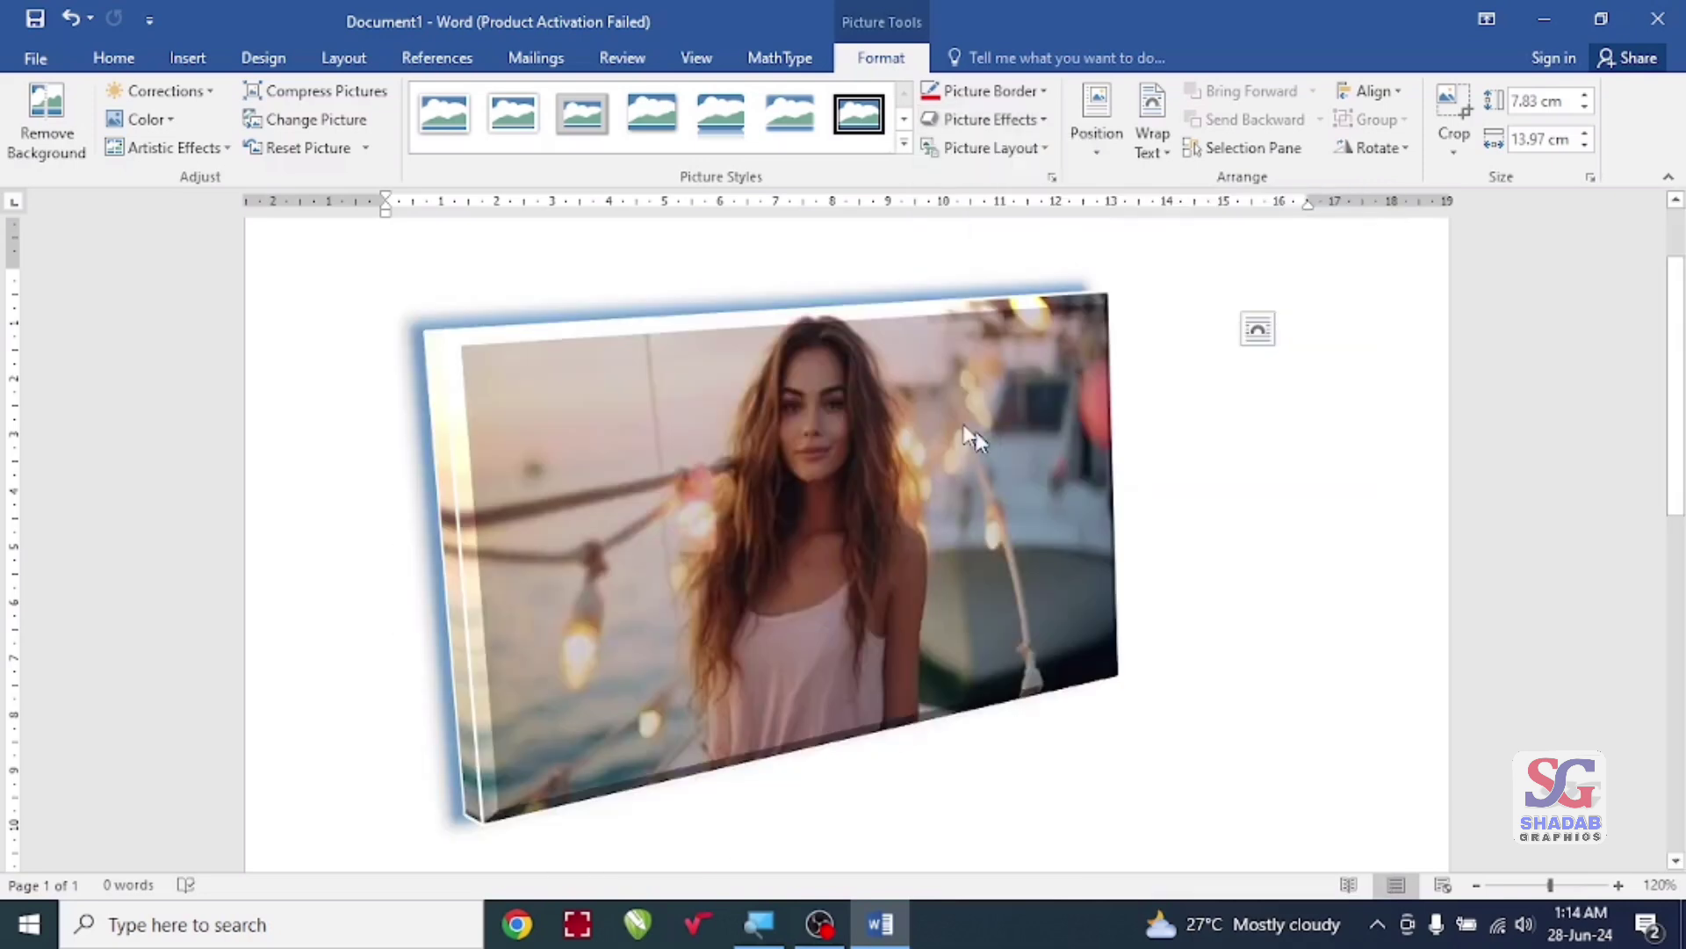
key(ctrl+z)
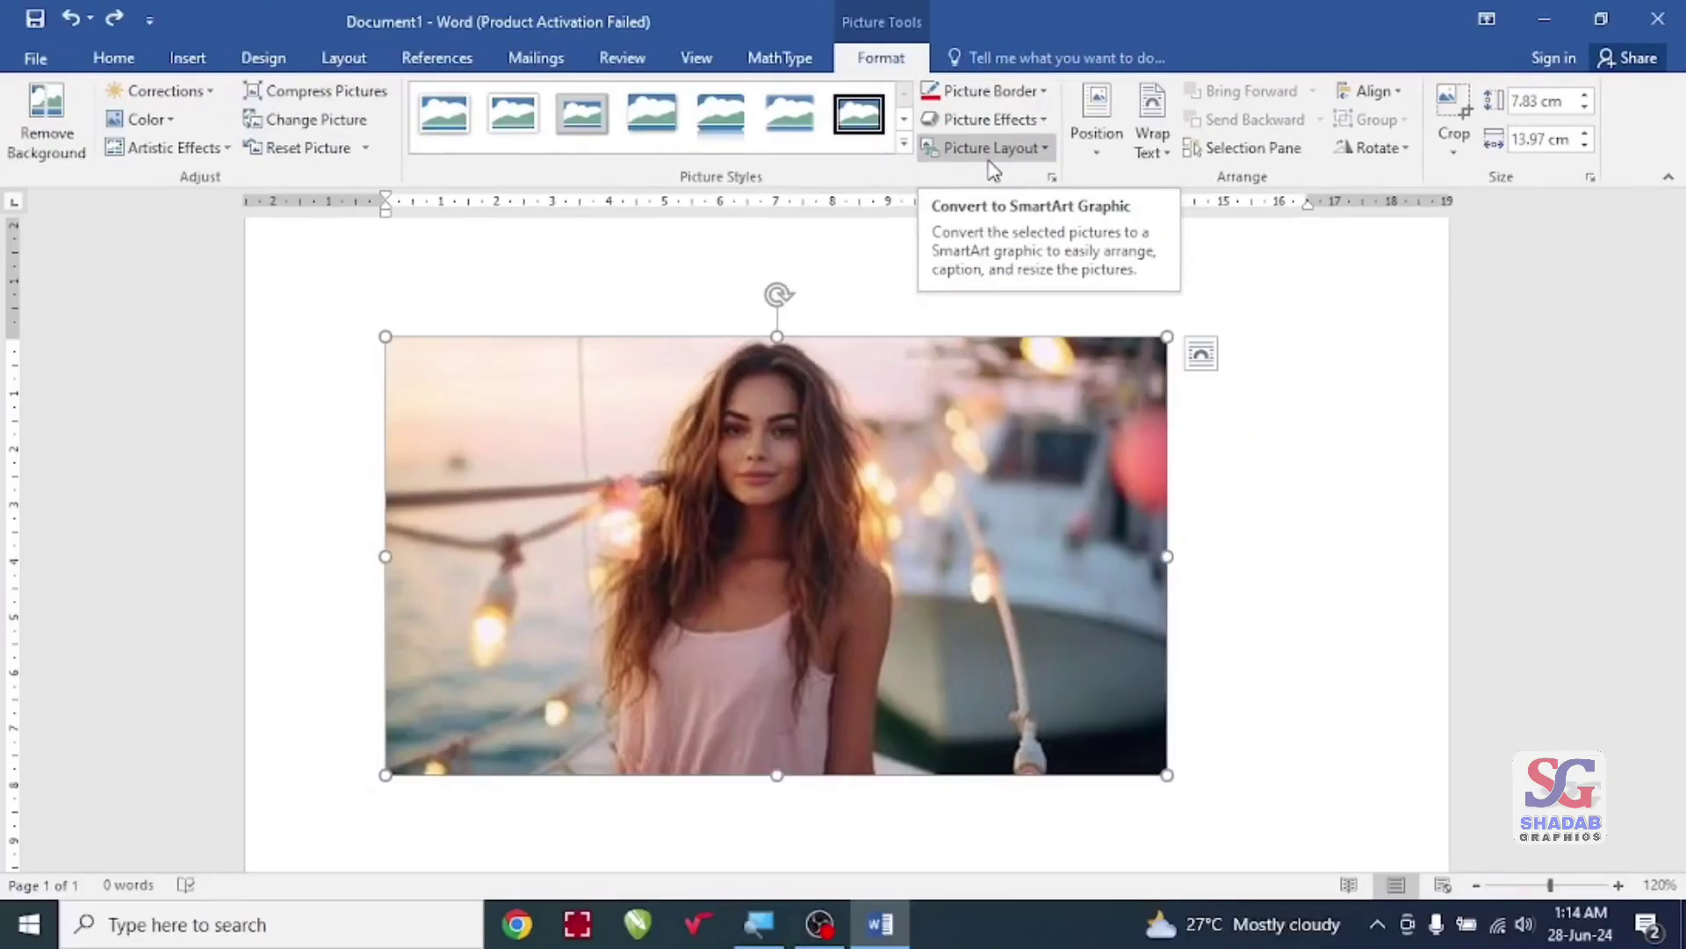
Step: Convert the boat photo into a Vertical Picture Accent List SmartArt with a round photo
click(989, 156)
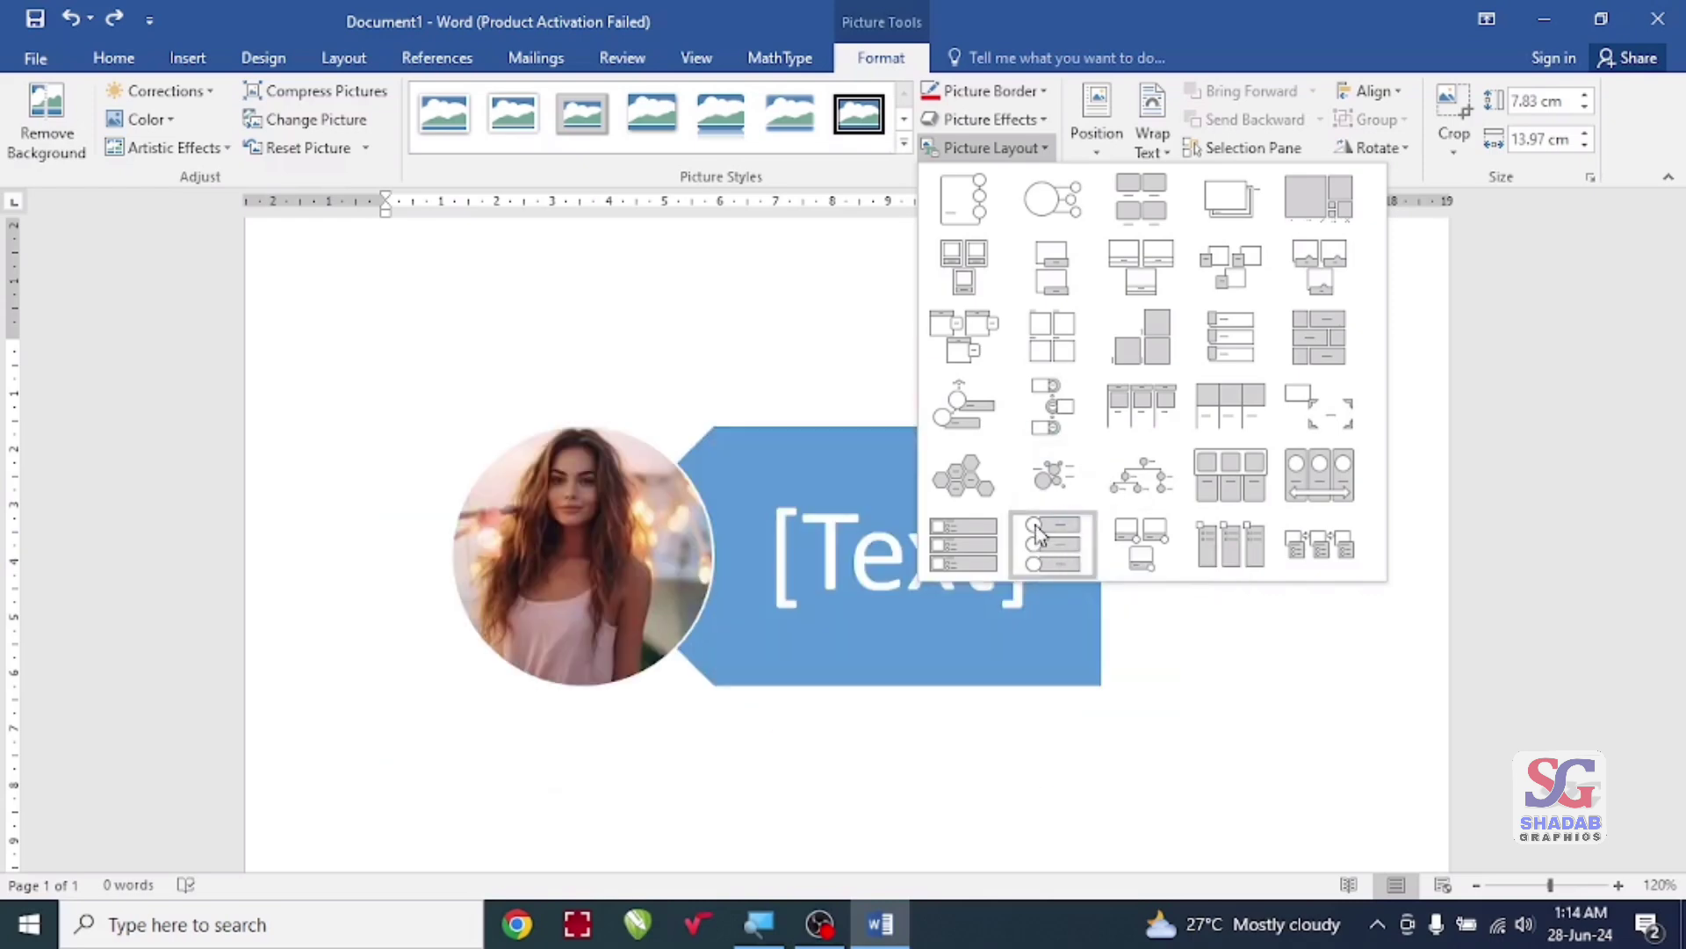
click(1034, 549)
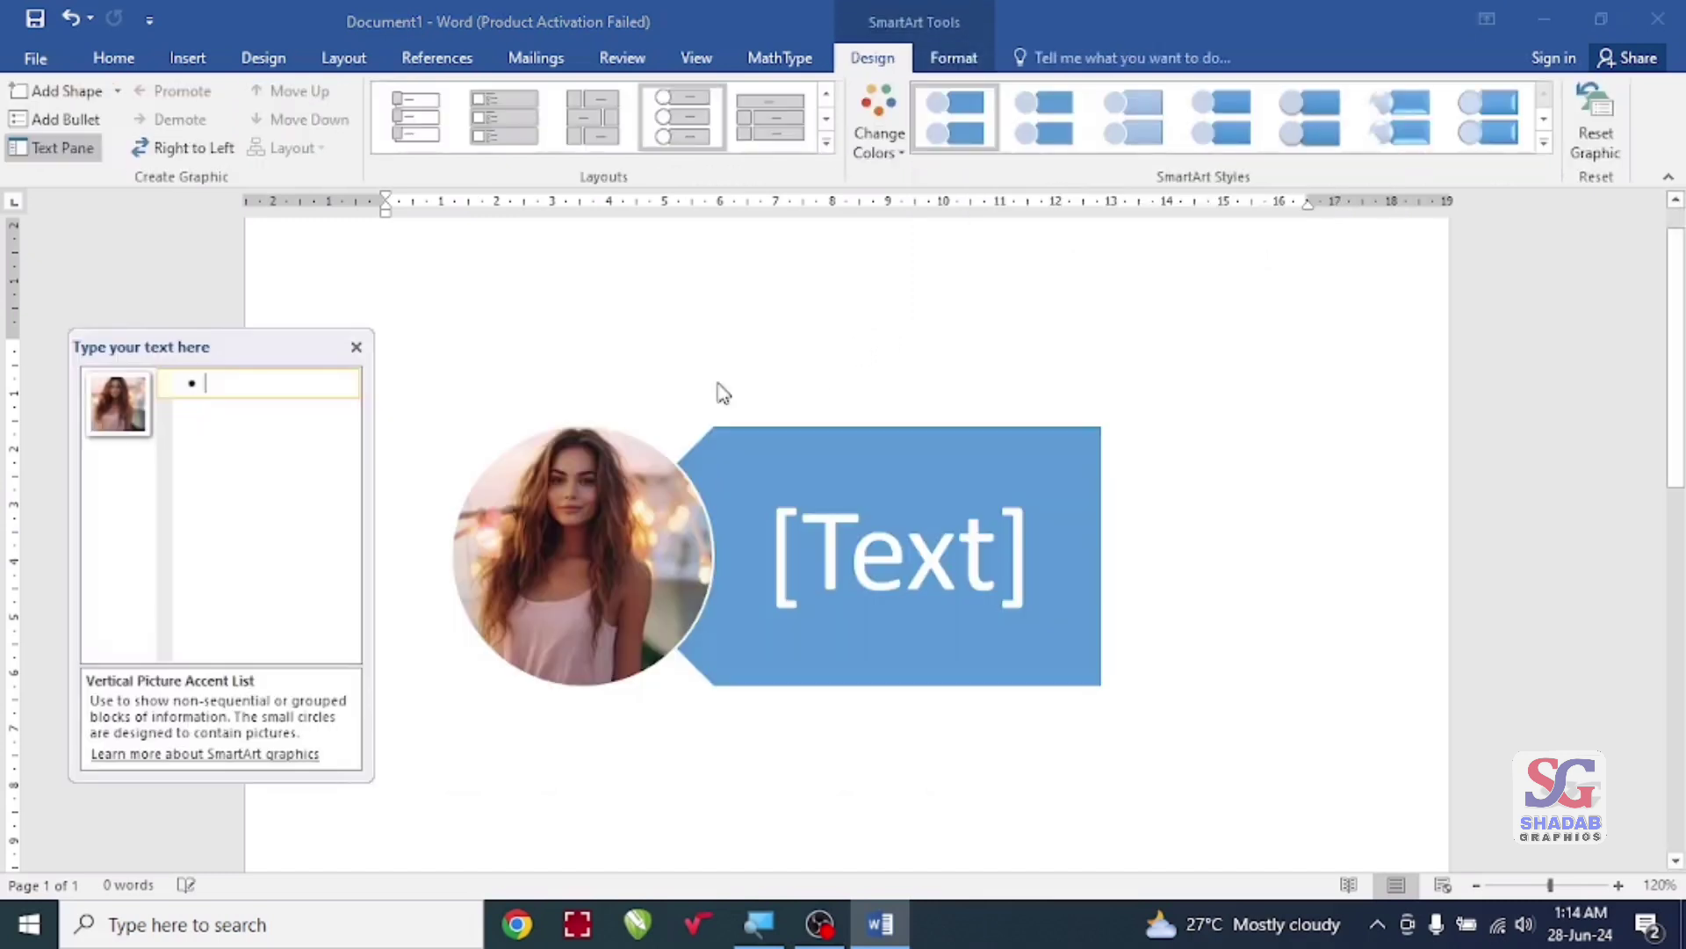
Step: Enter Mango, Grapes and Banana as three separate SmartArt list items
scroll(608, 470, down, 2)
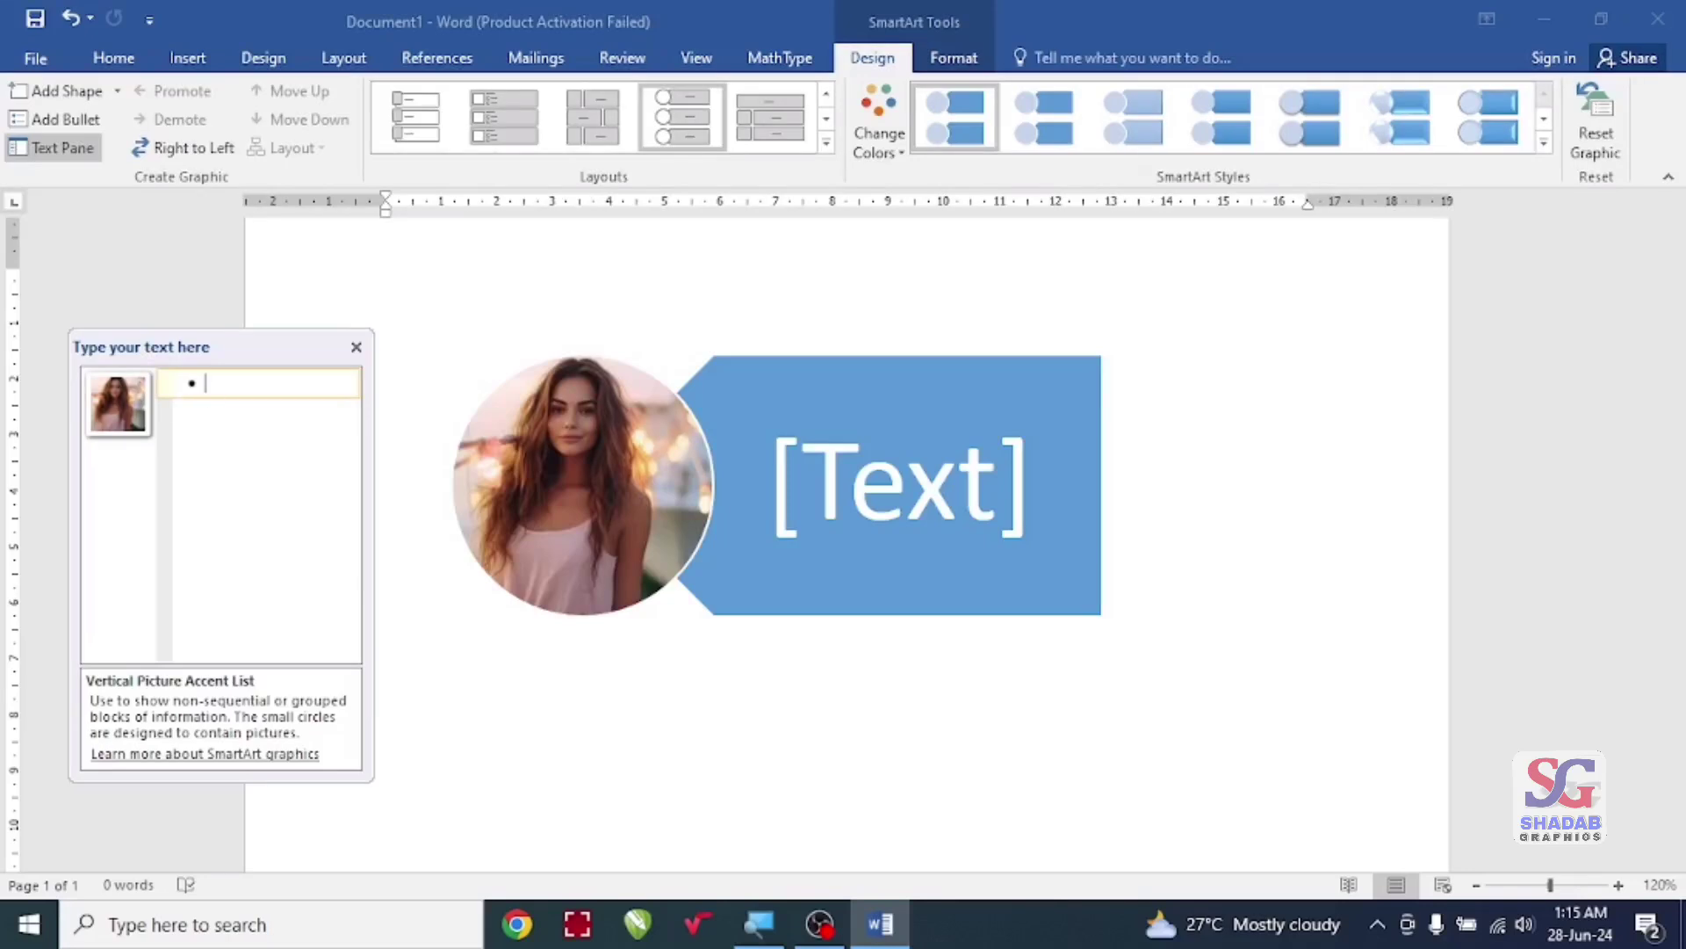
text(Mango)
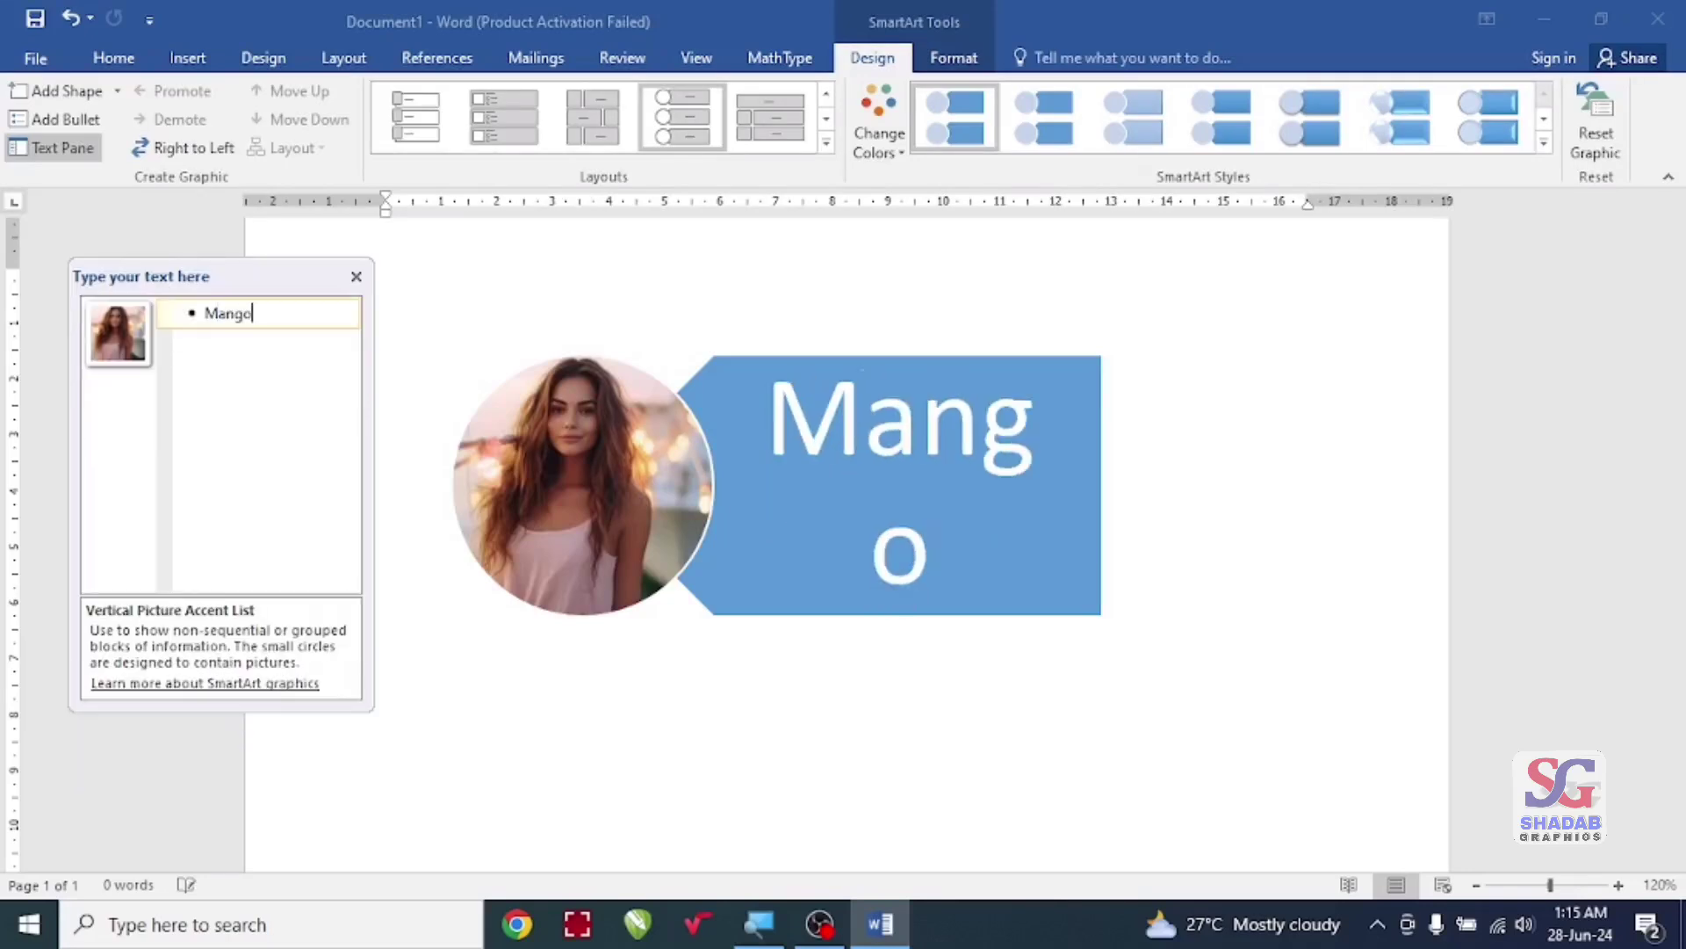
key(Return)
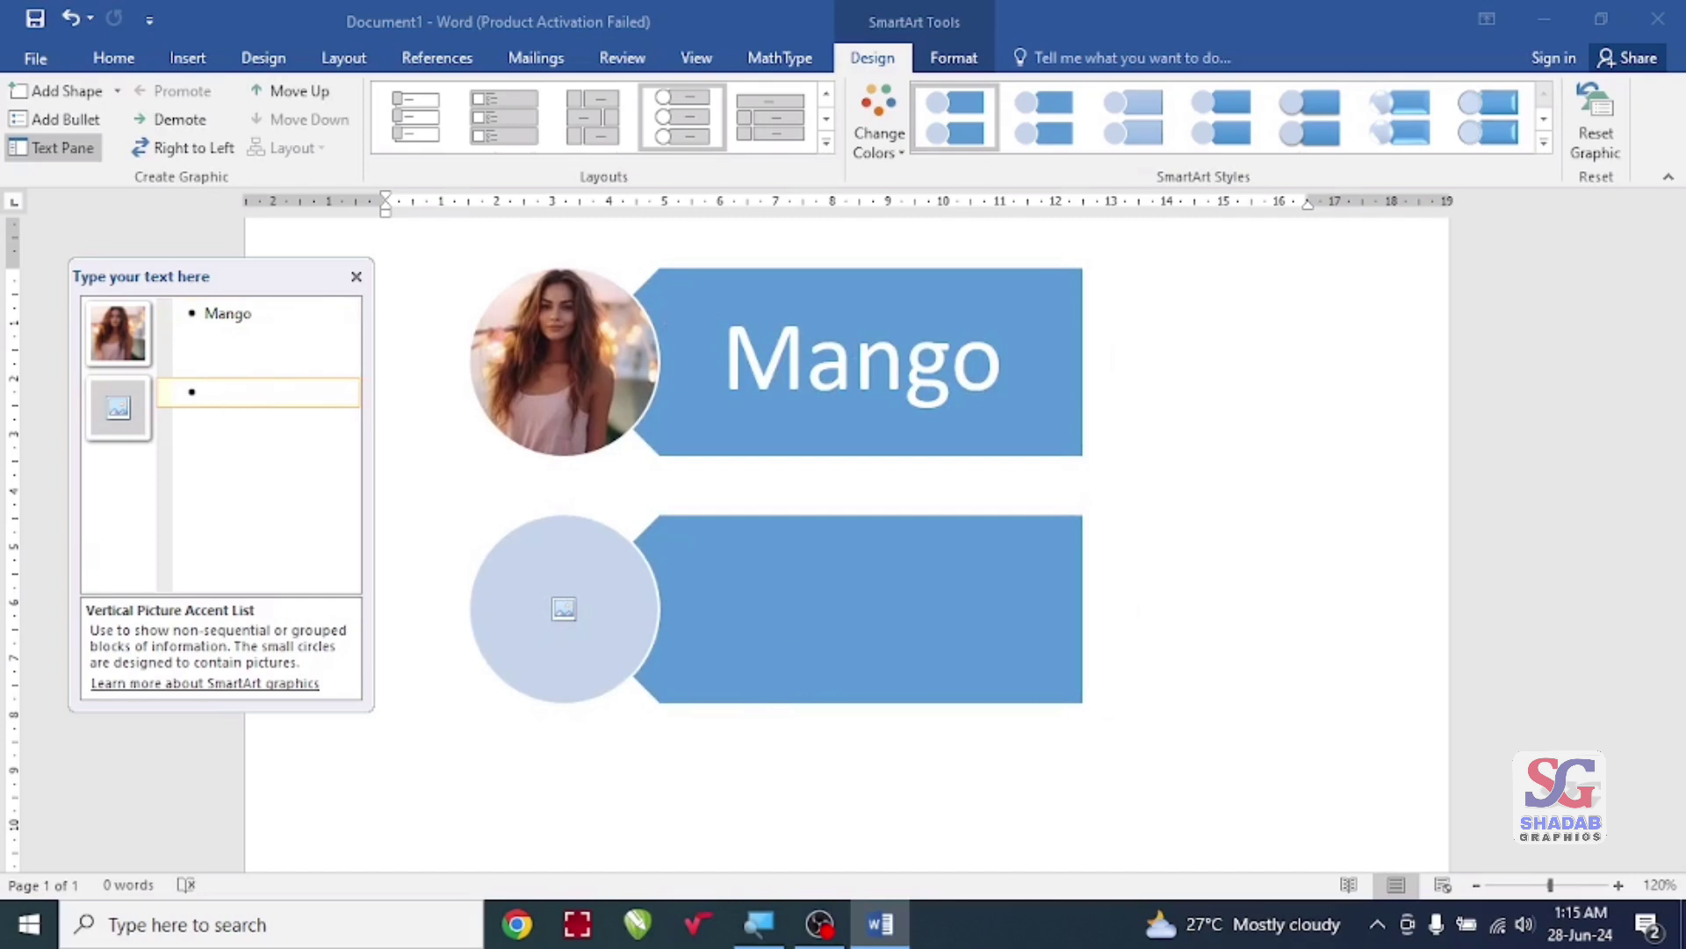
text(Grapes)
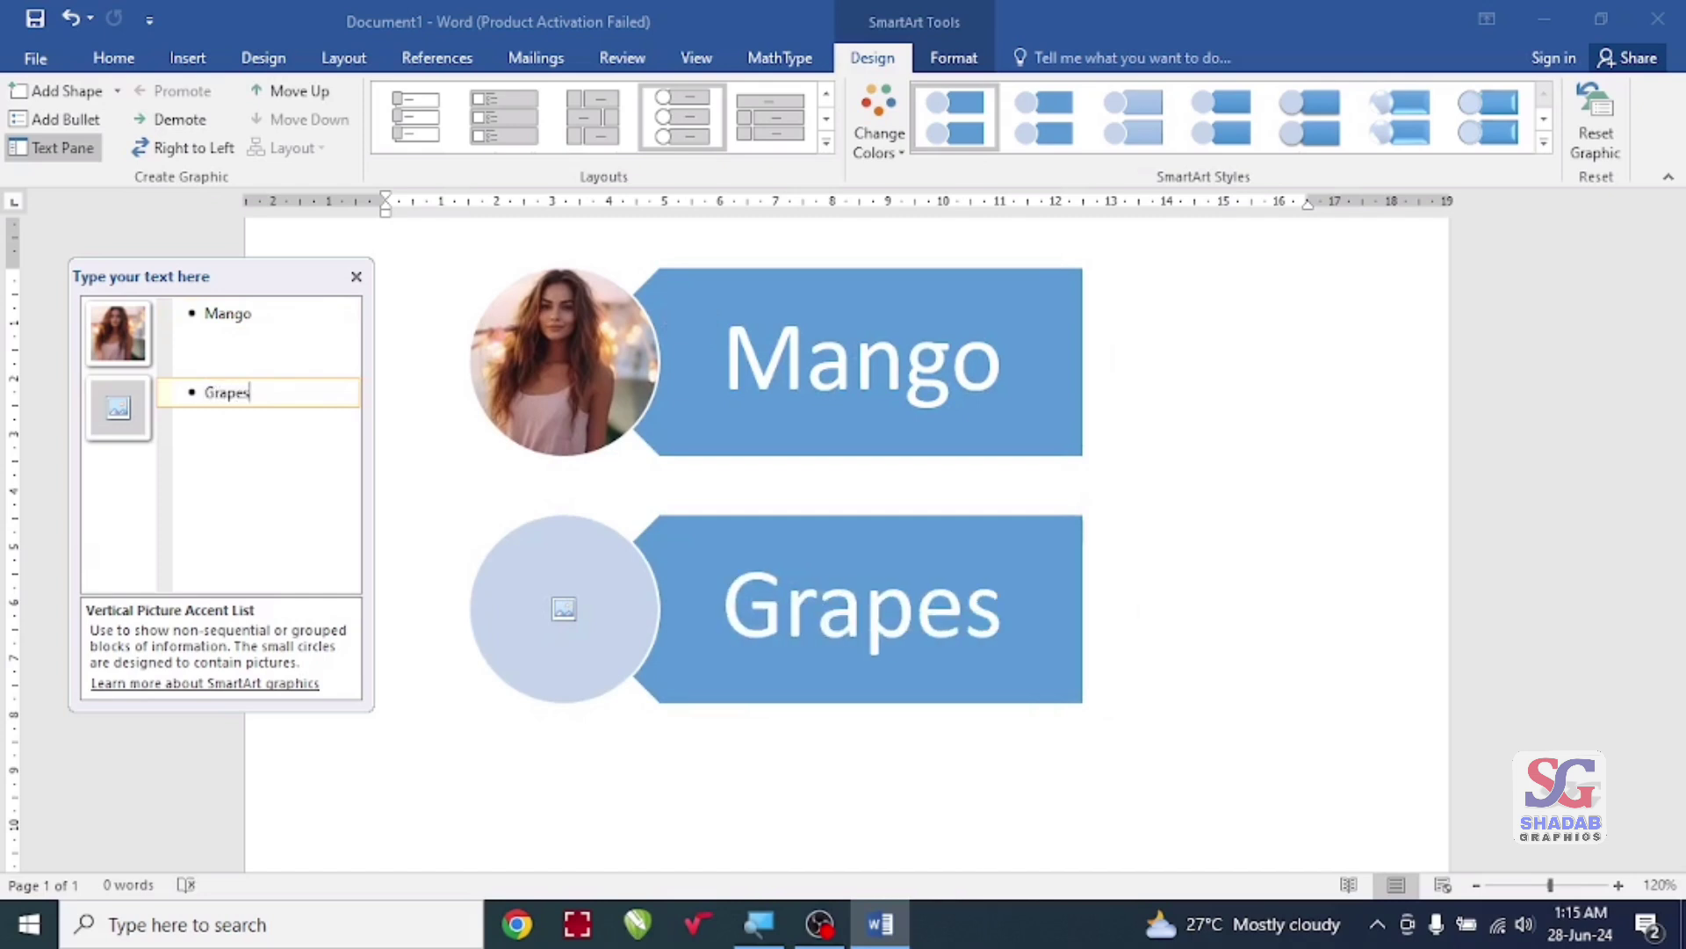
key(Return)
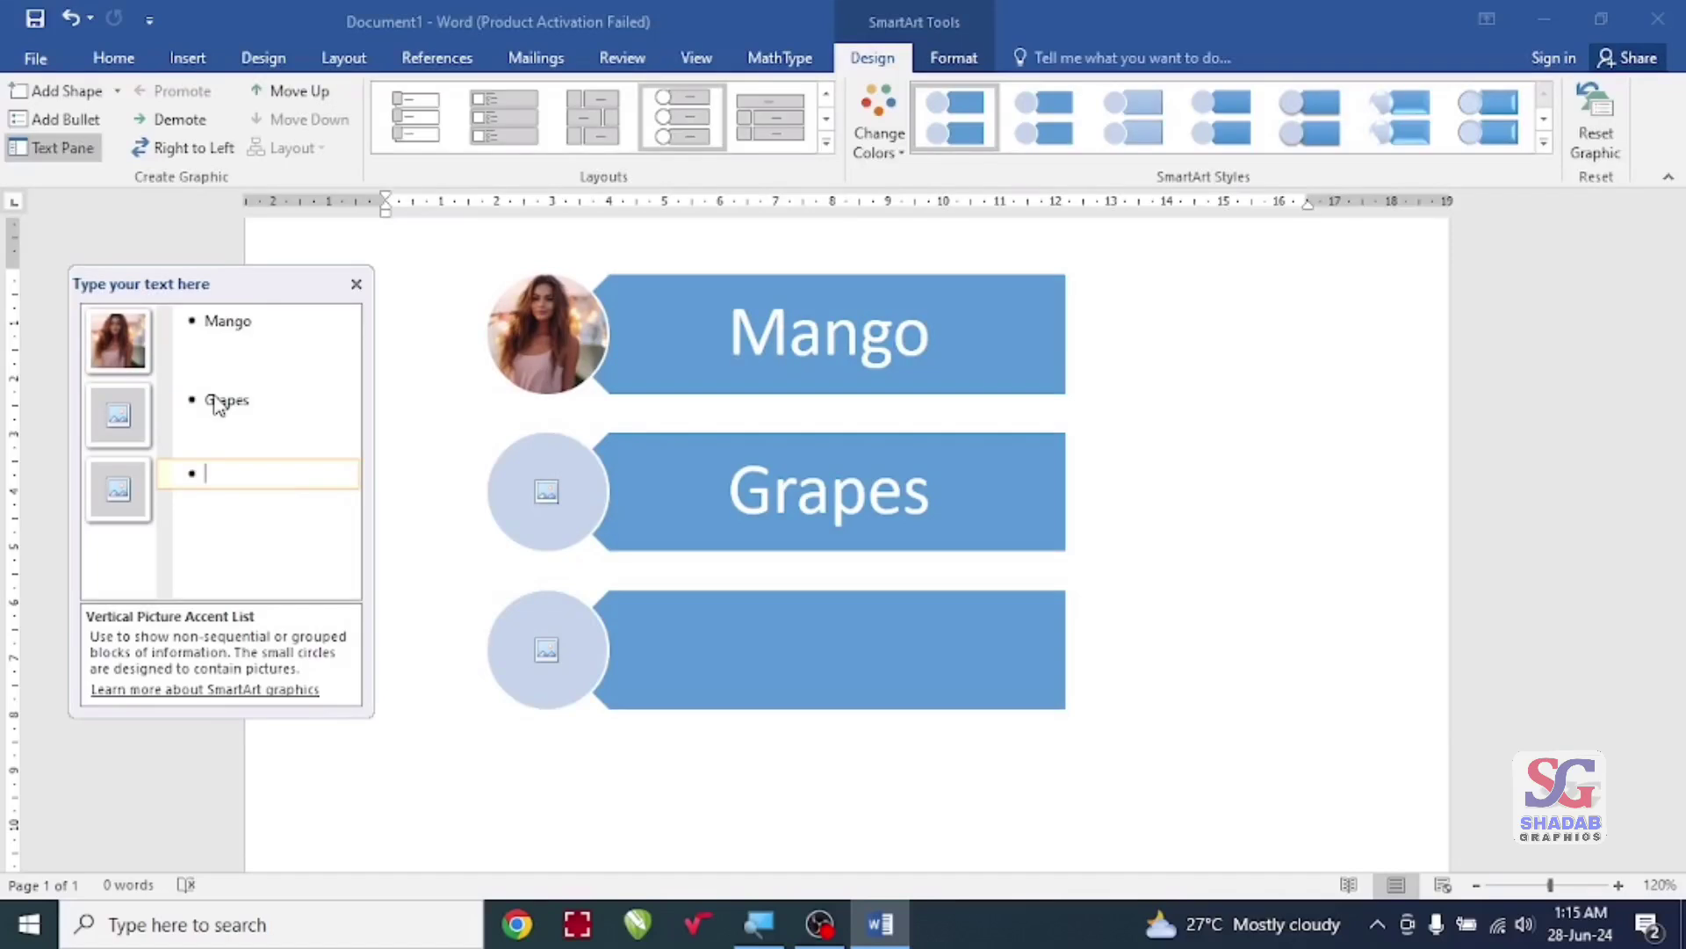
text(Banana)
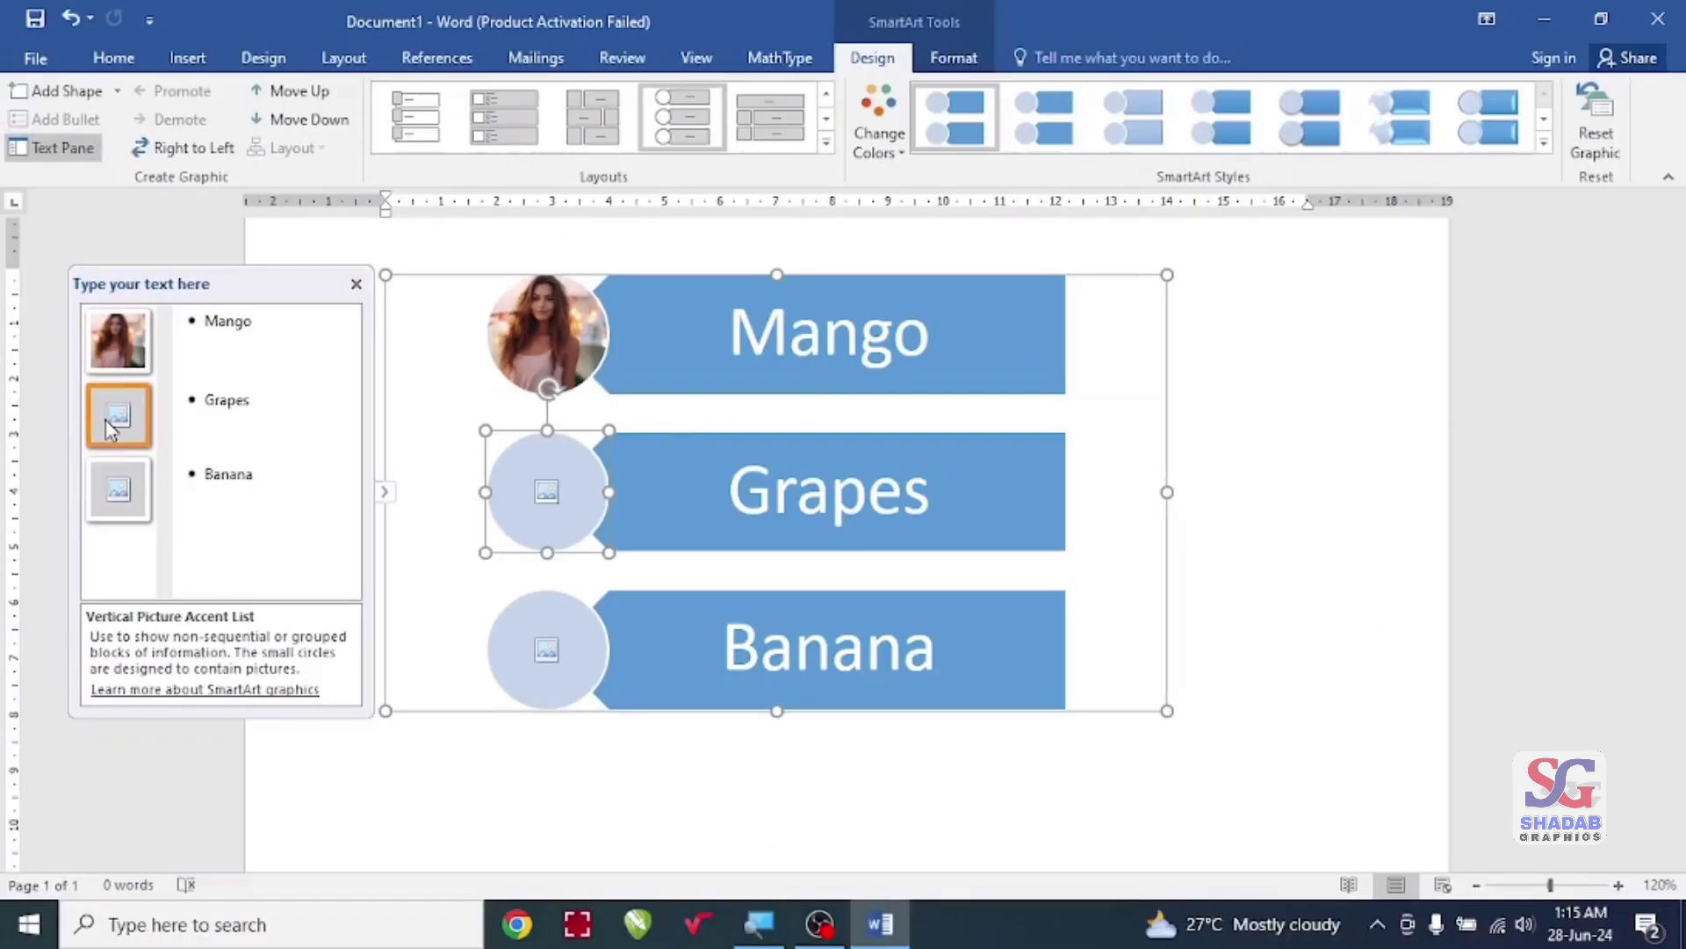
Step: Insert the grapes image from the Pictures folder into the Grapes circle
click(107, 424)
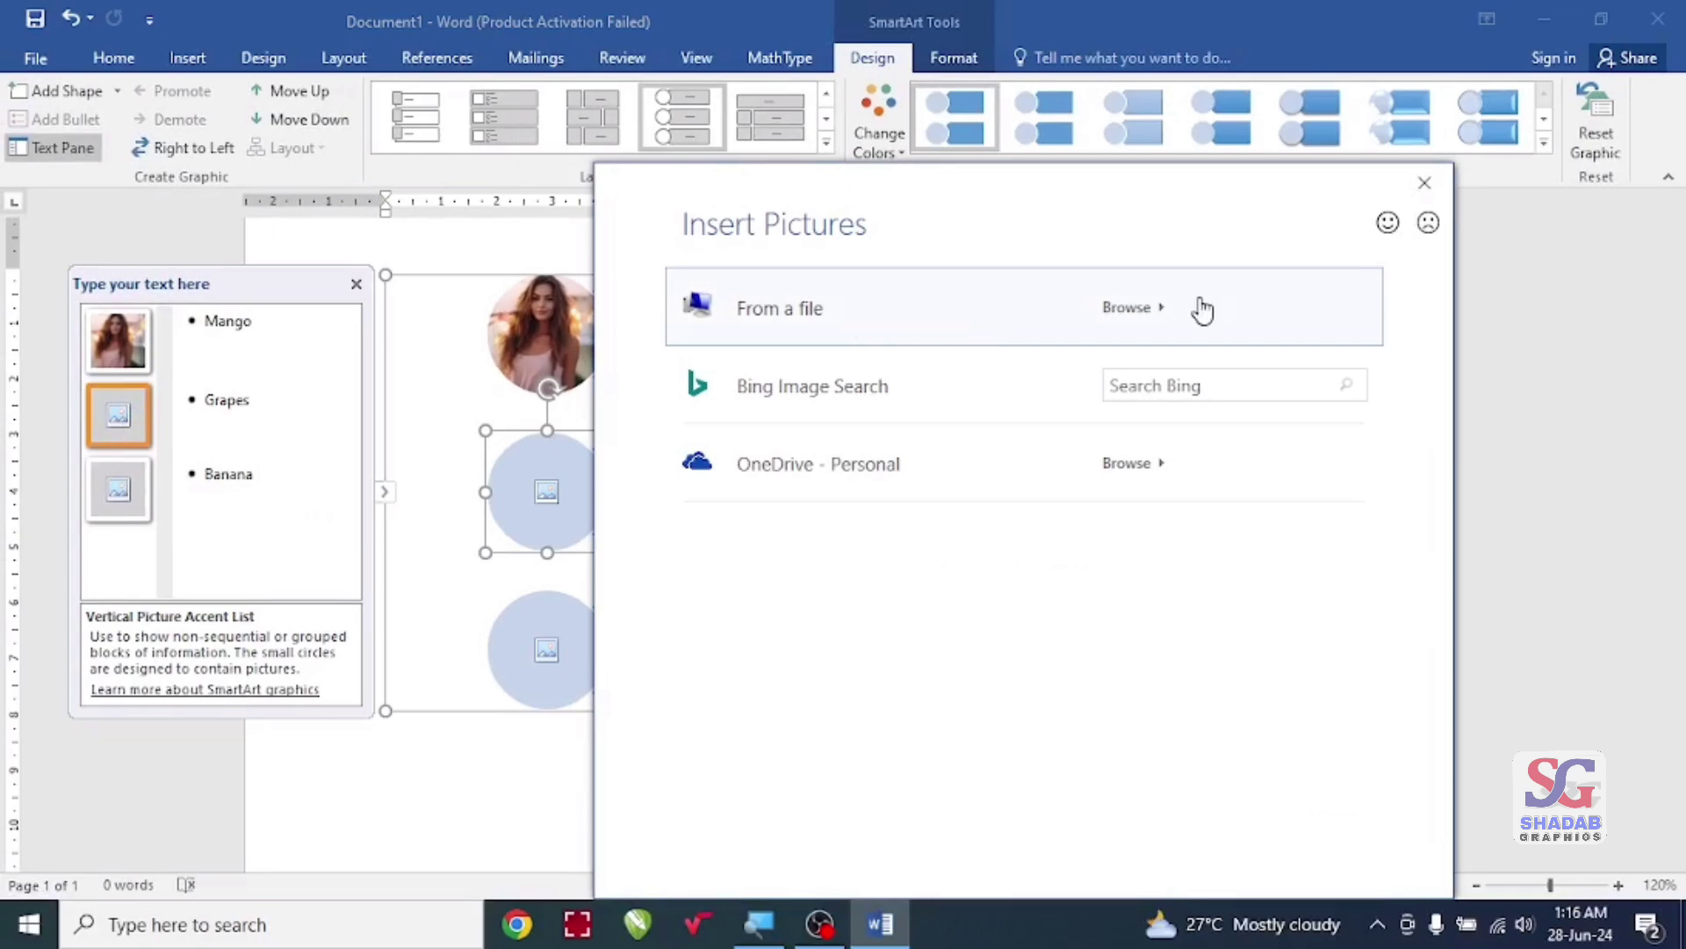
click(1127, 308)
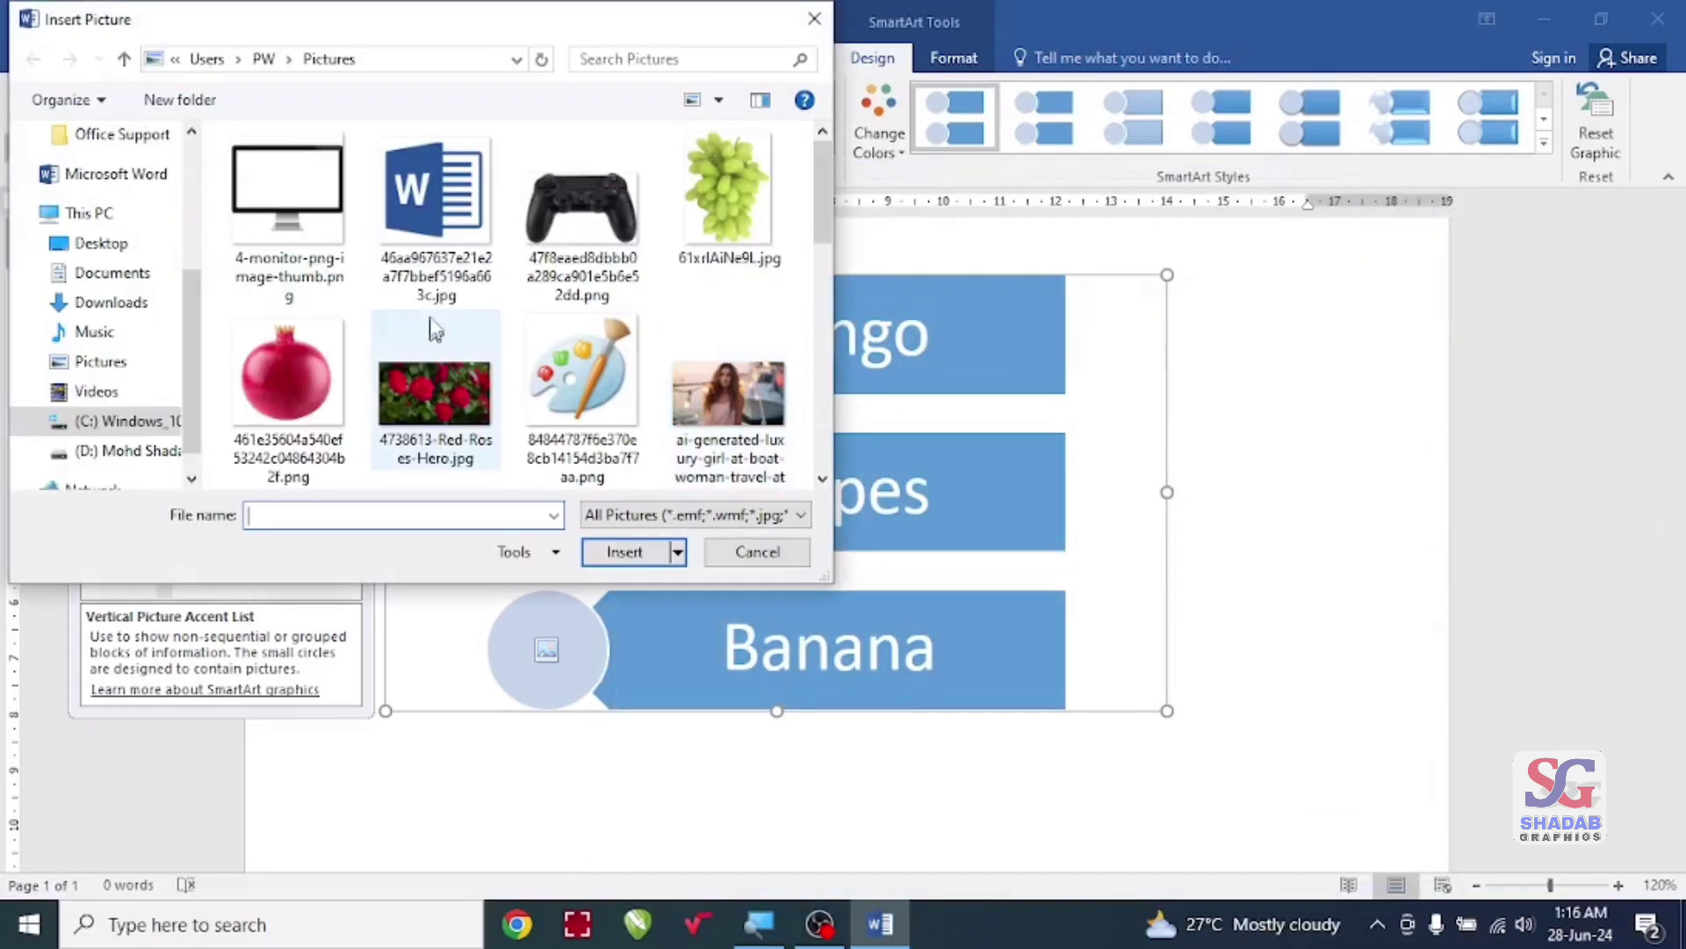
click(437, 344)
click(722, 177)
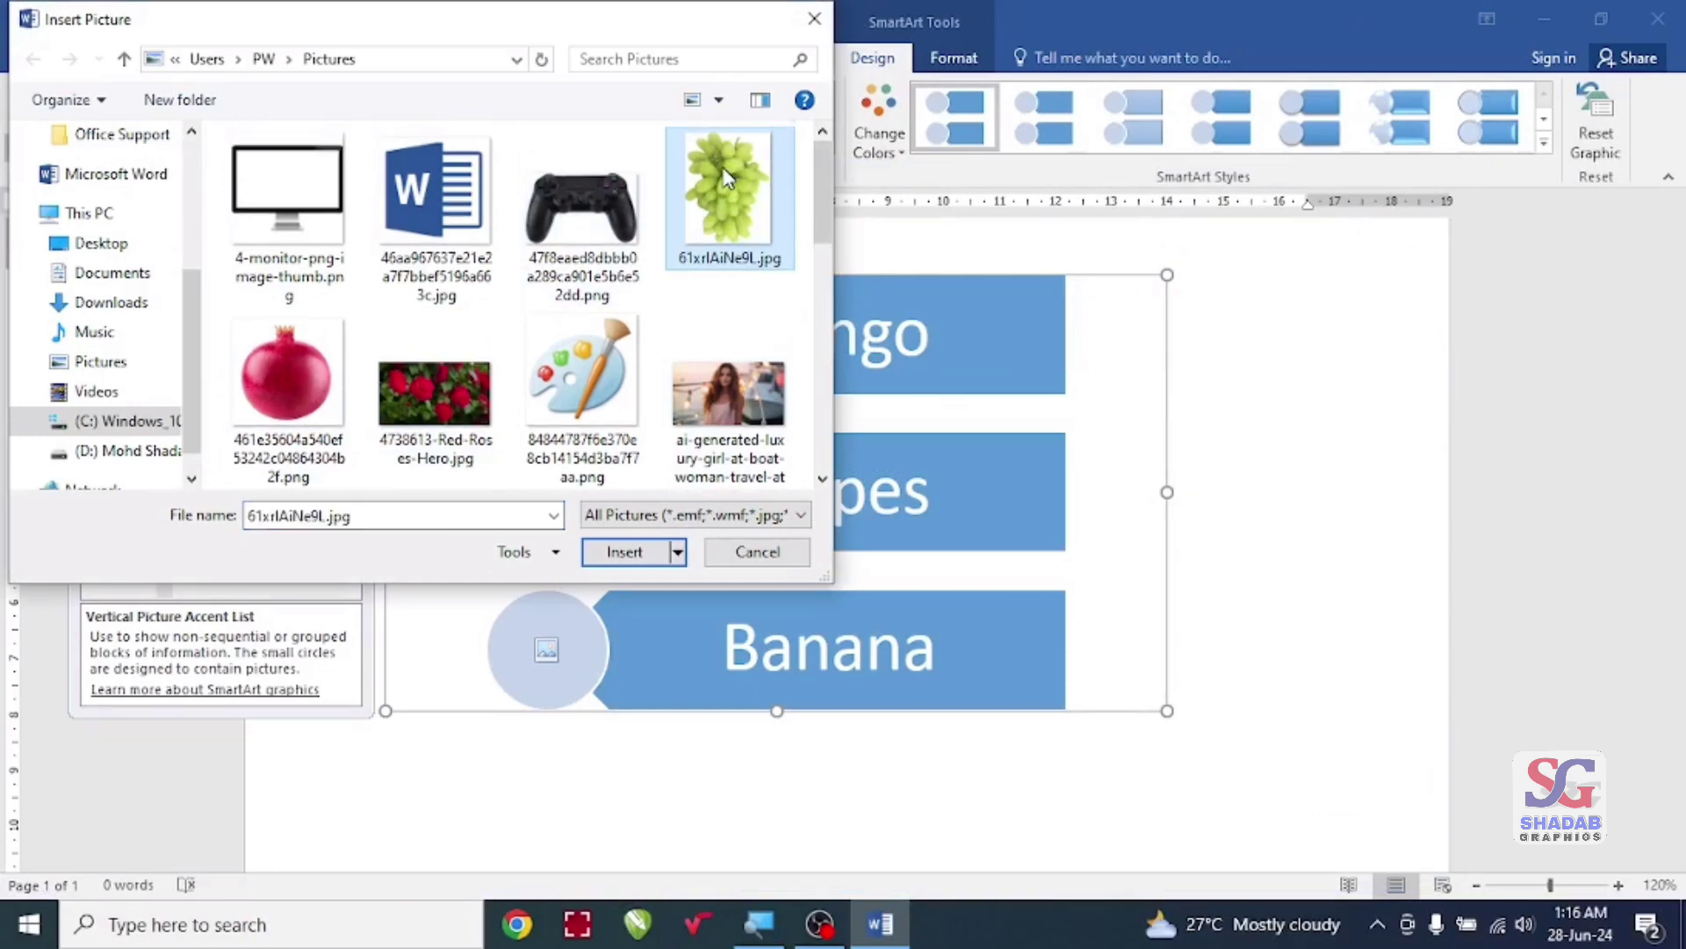
click(625, 551)
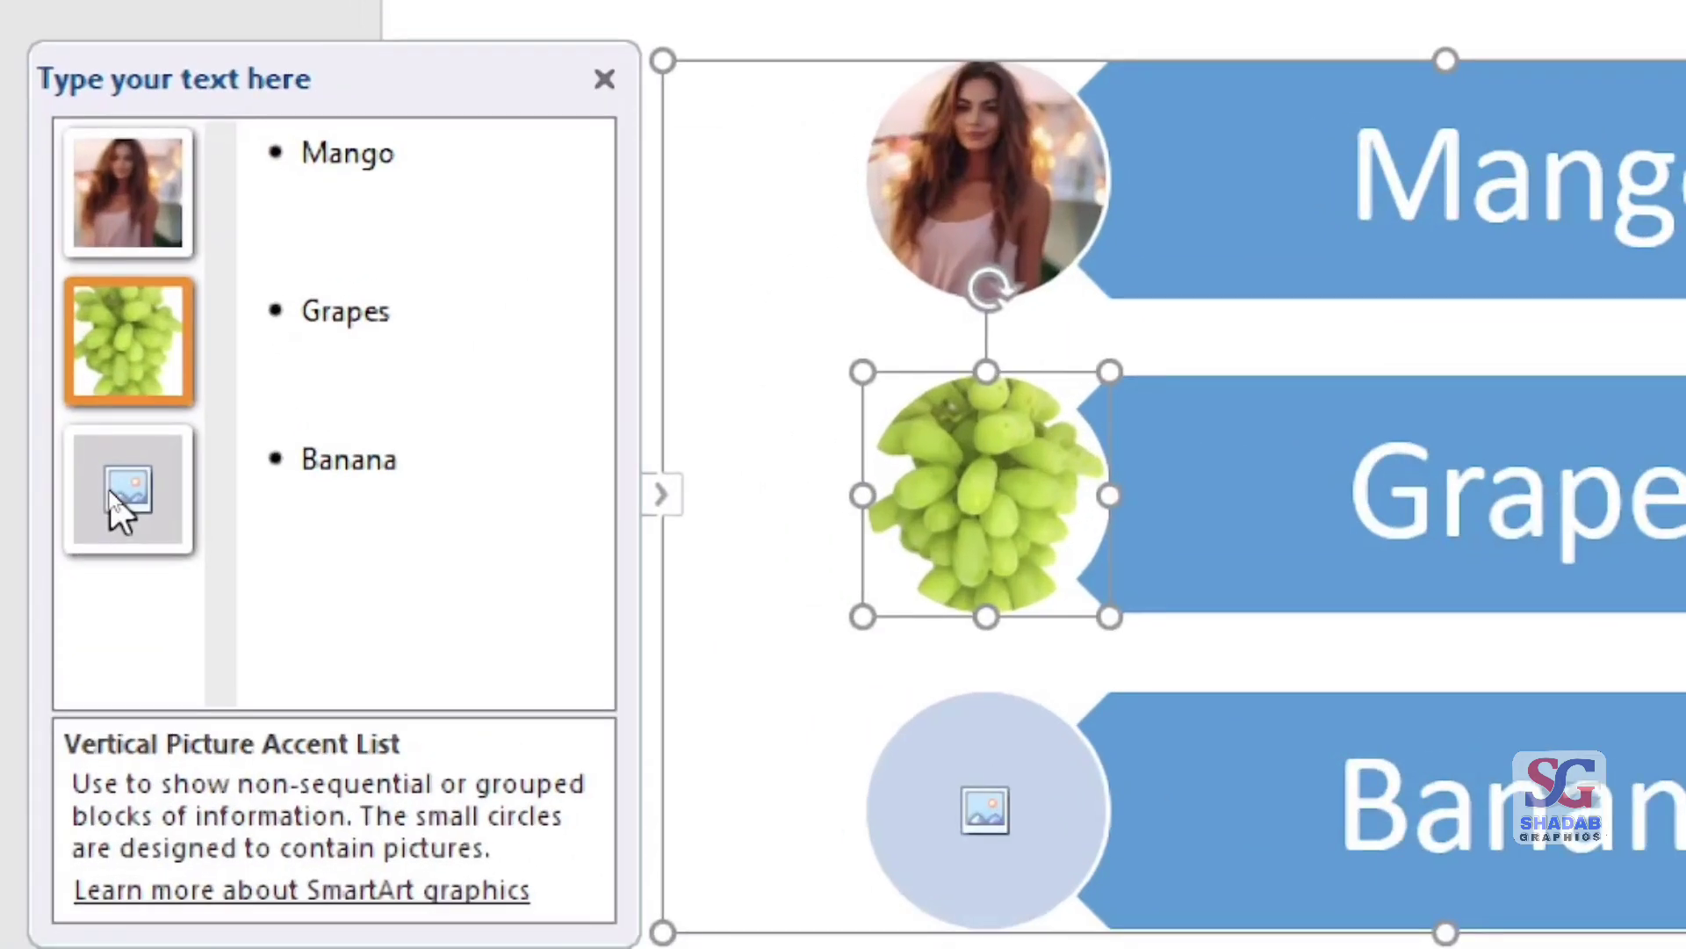
Step: Insert the banana image into the Banana circle
click(112, 498)
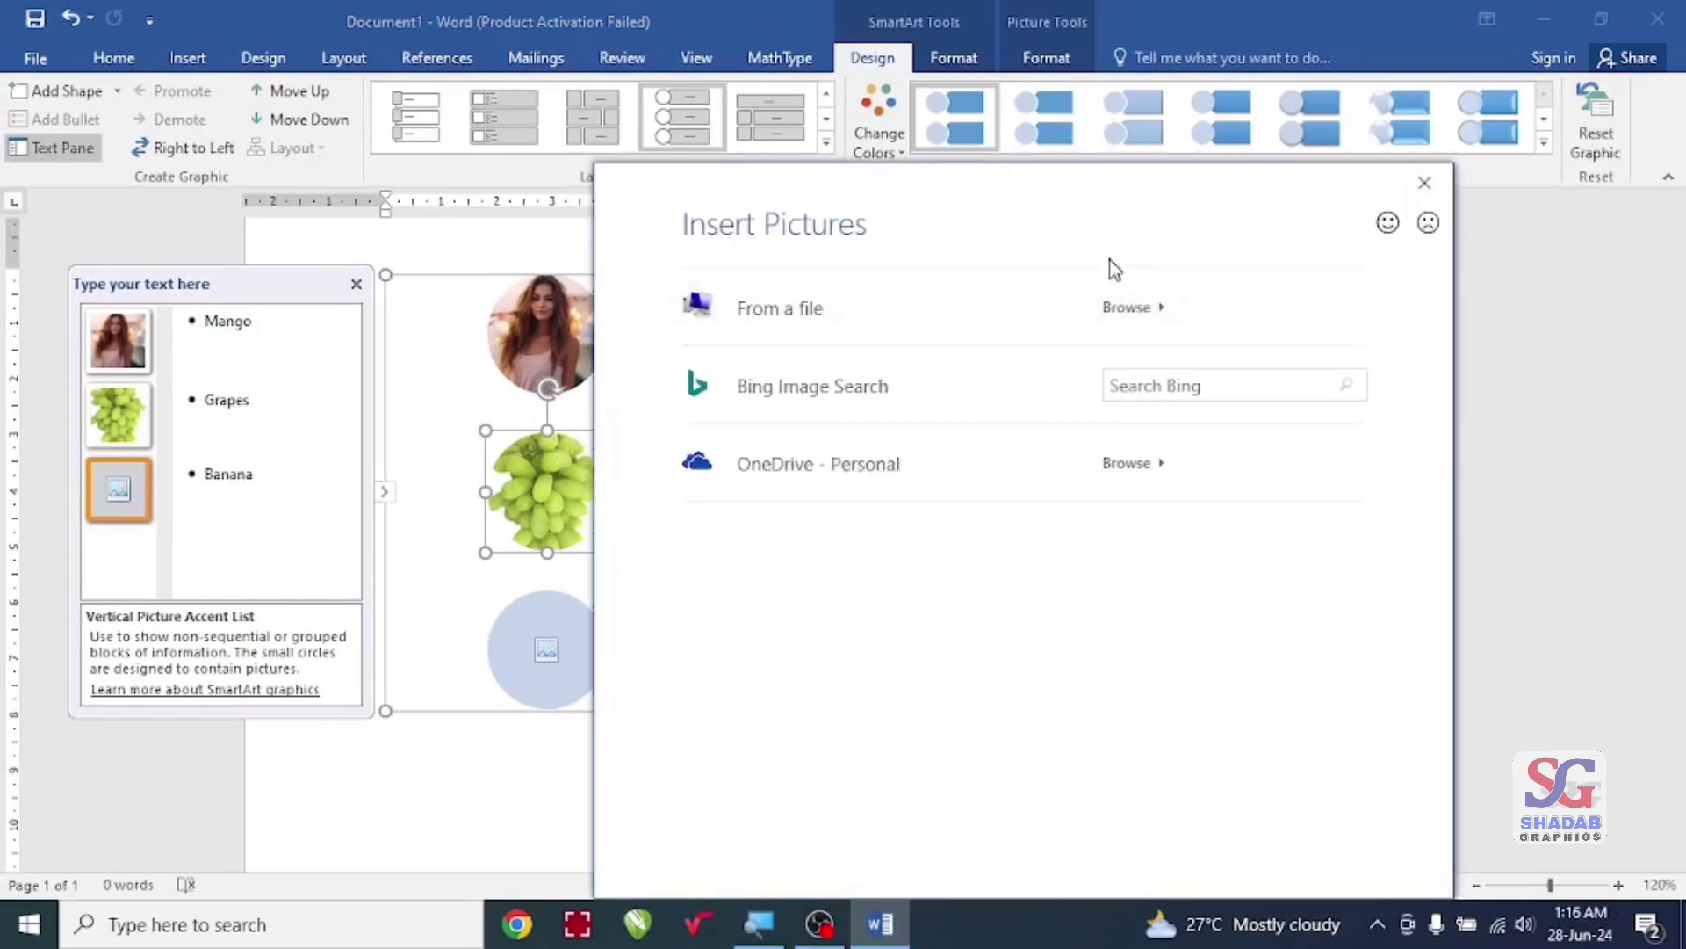
click(1405, 381)
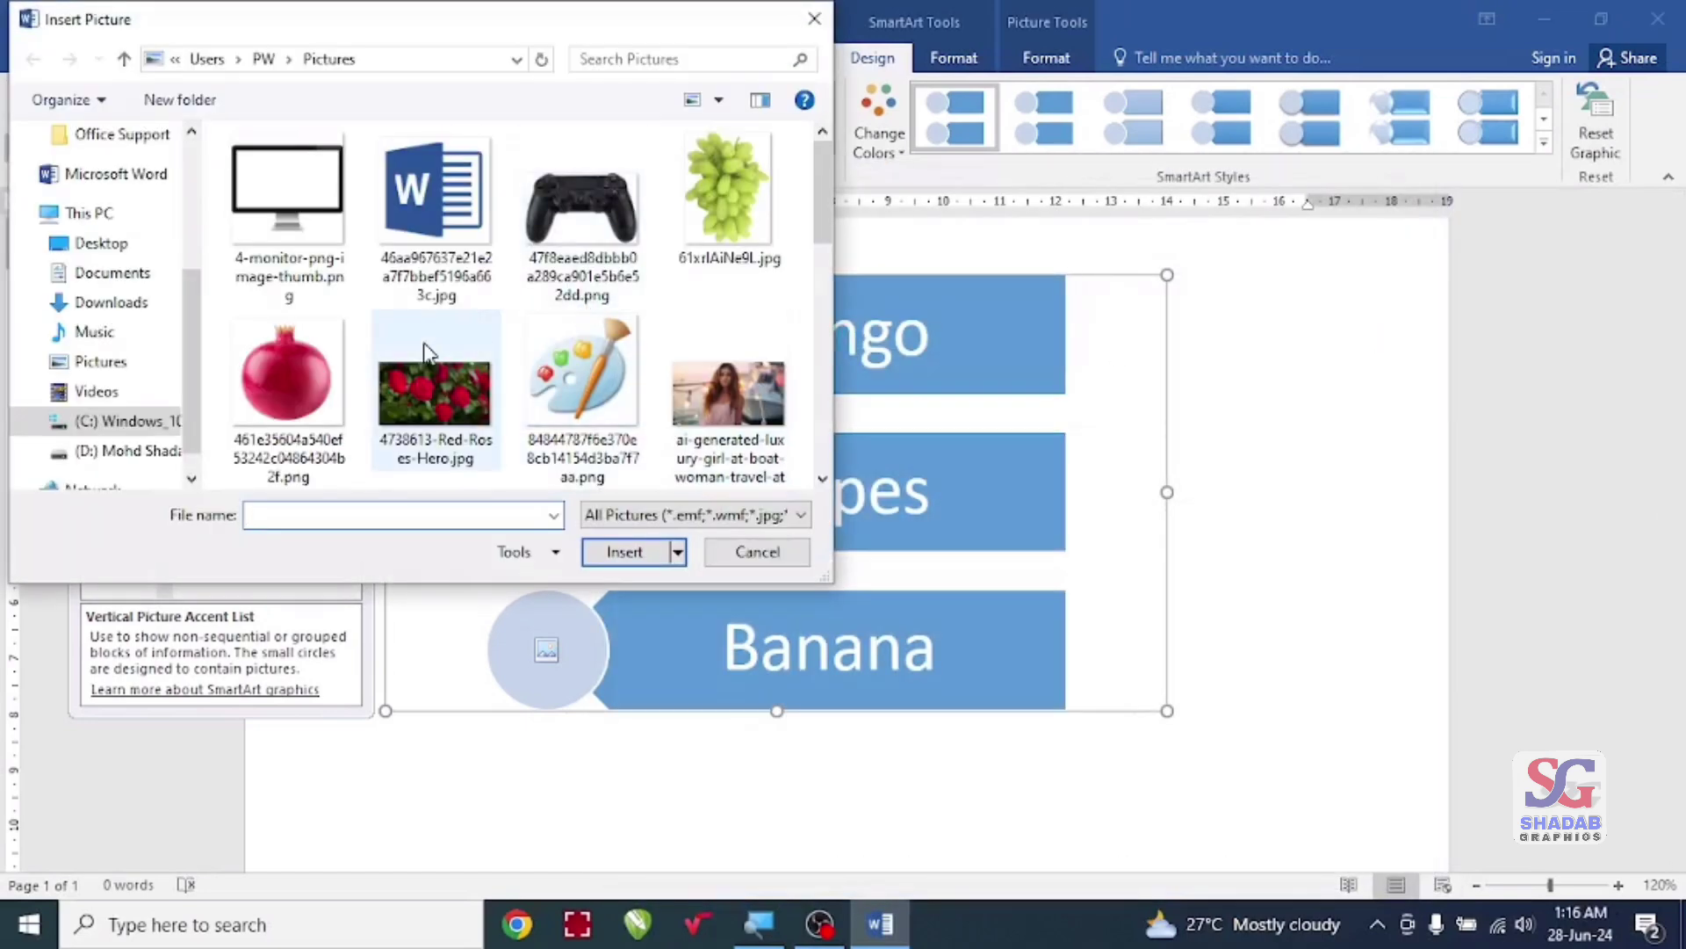
scroll(425, 393, down, 5)
click(290, 206)
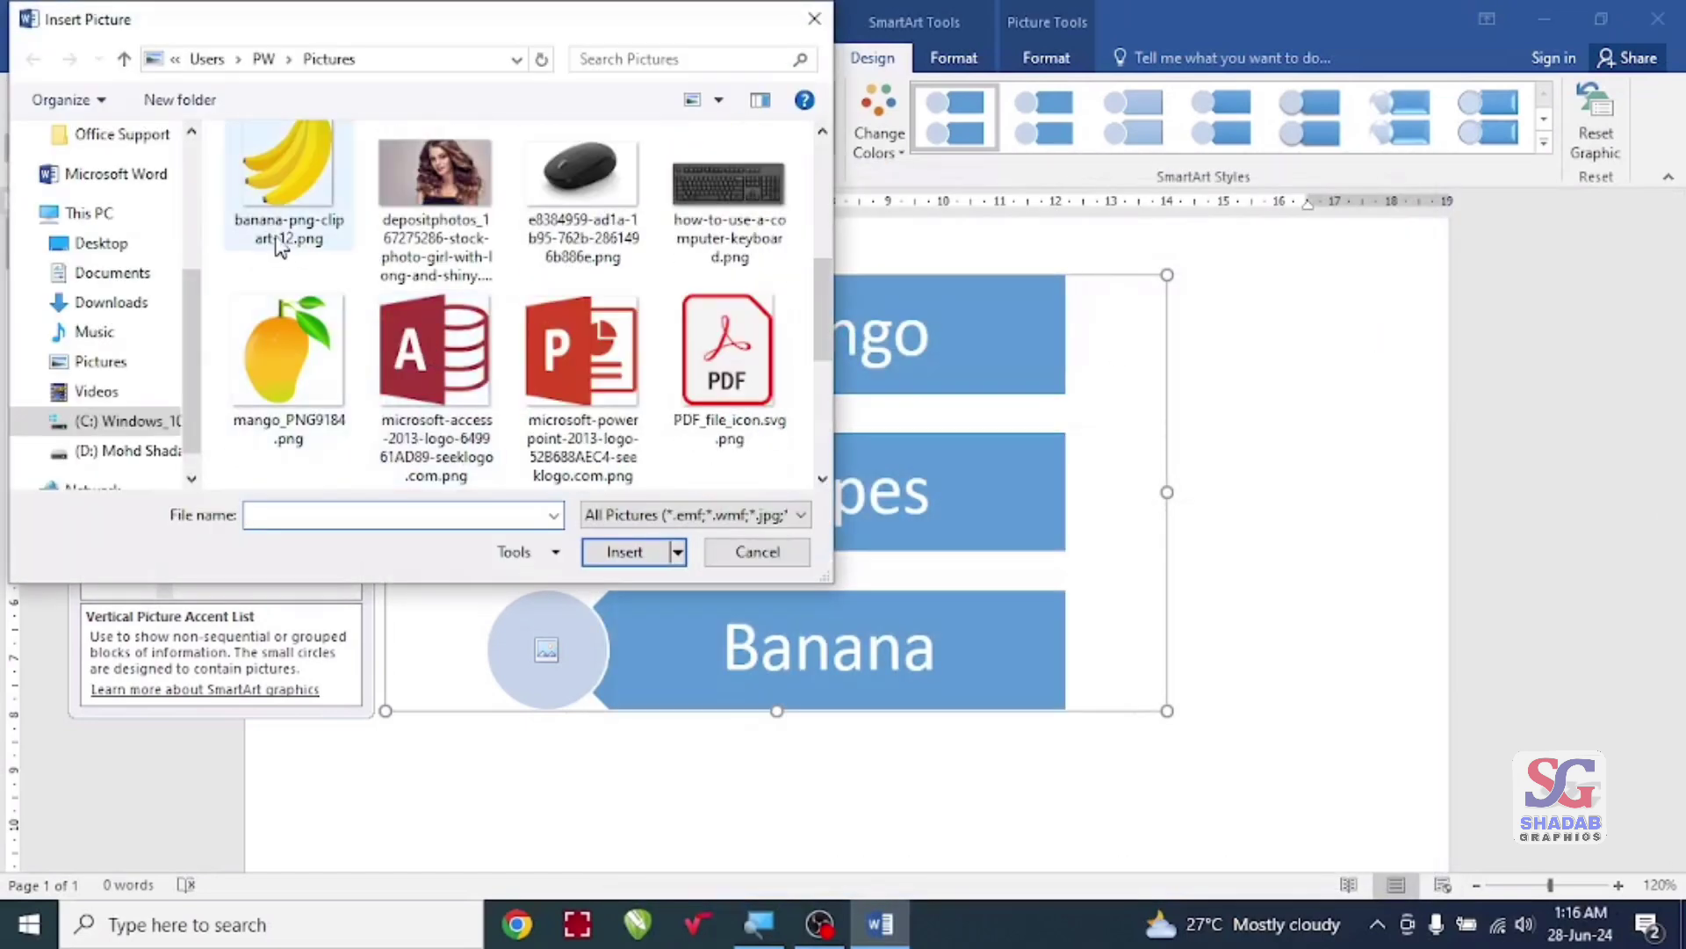
click(615, 553)
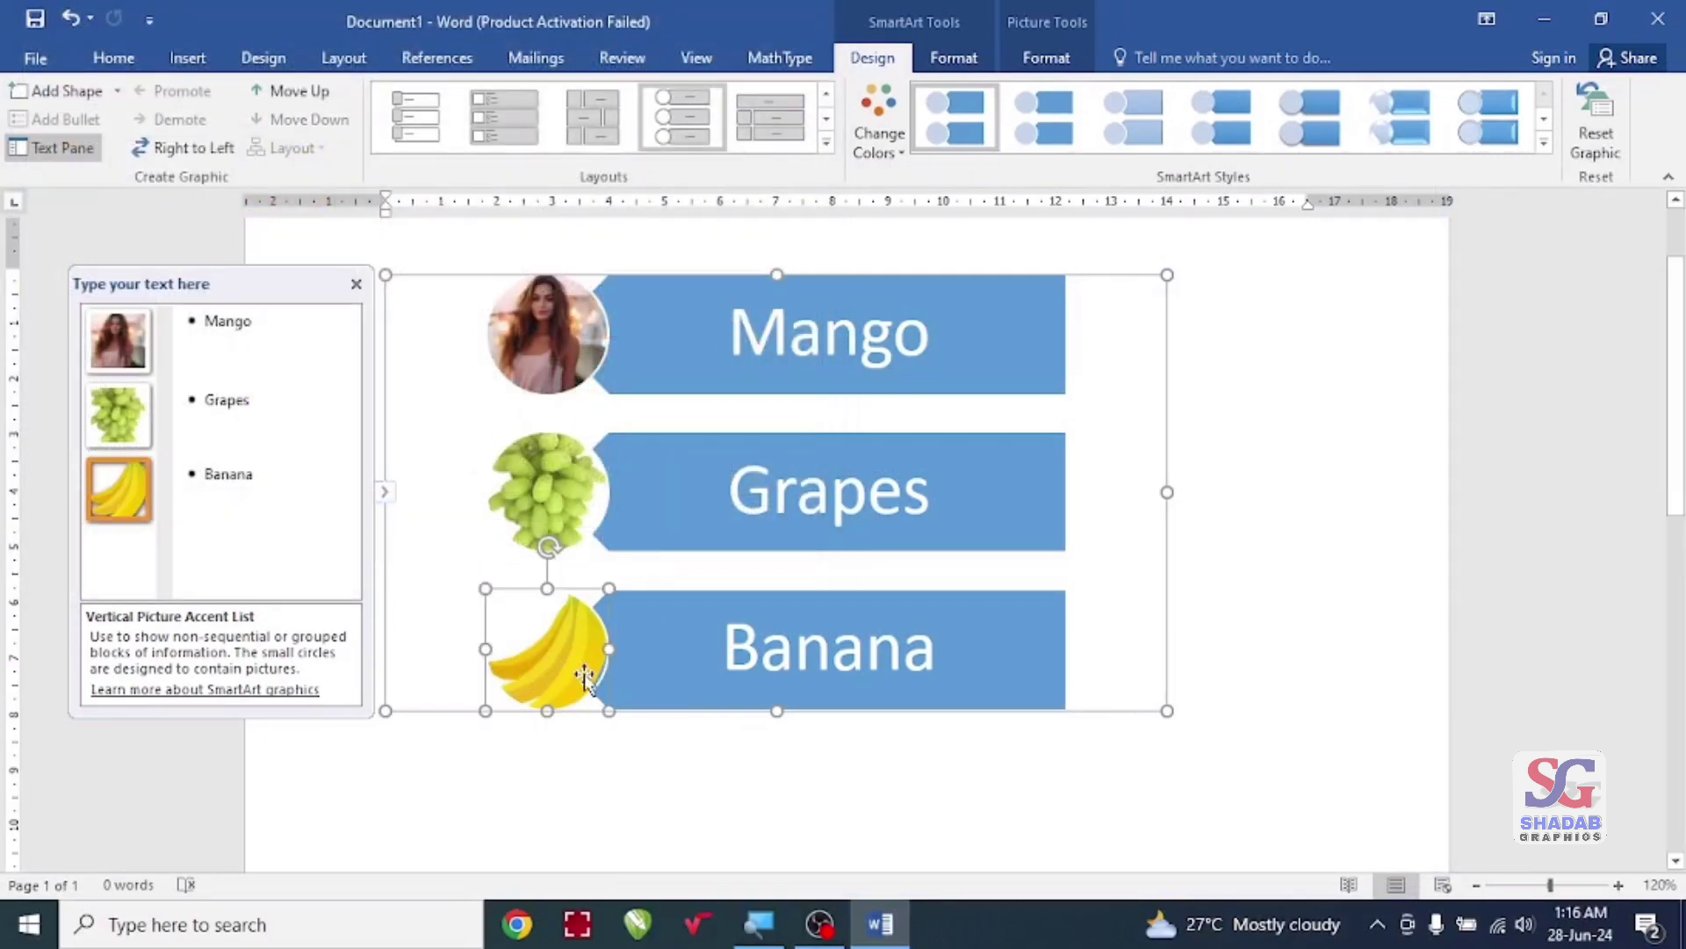
click(107, 336)
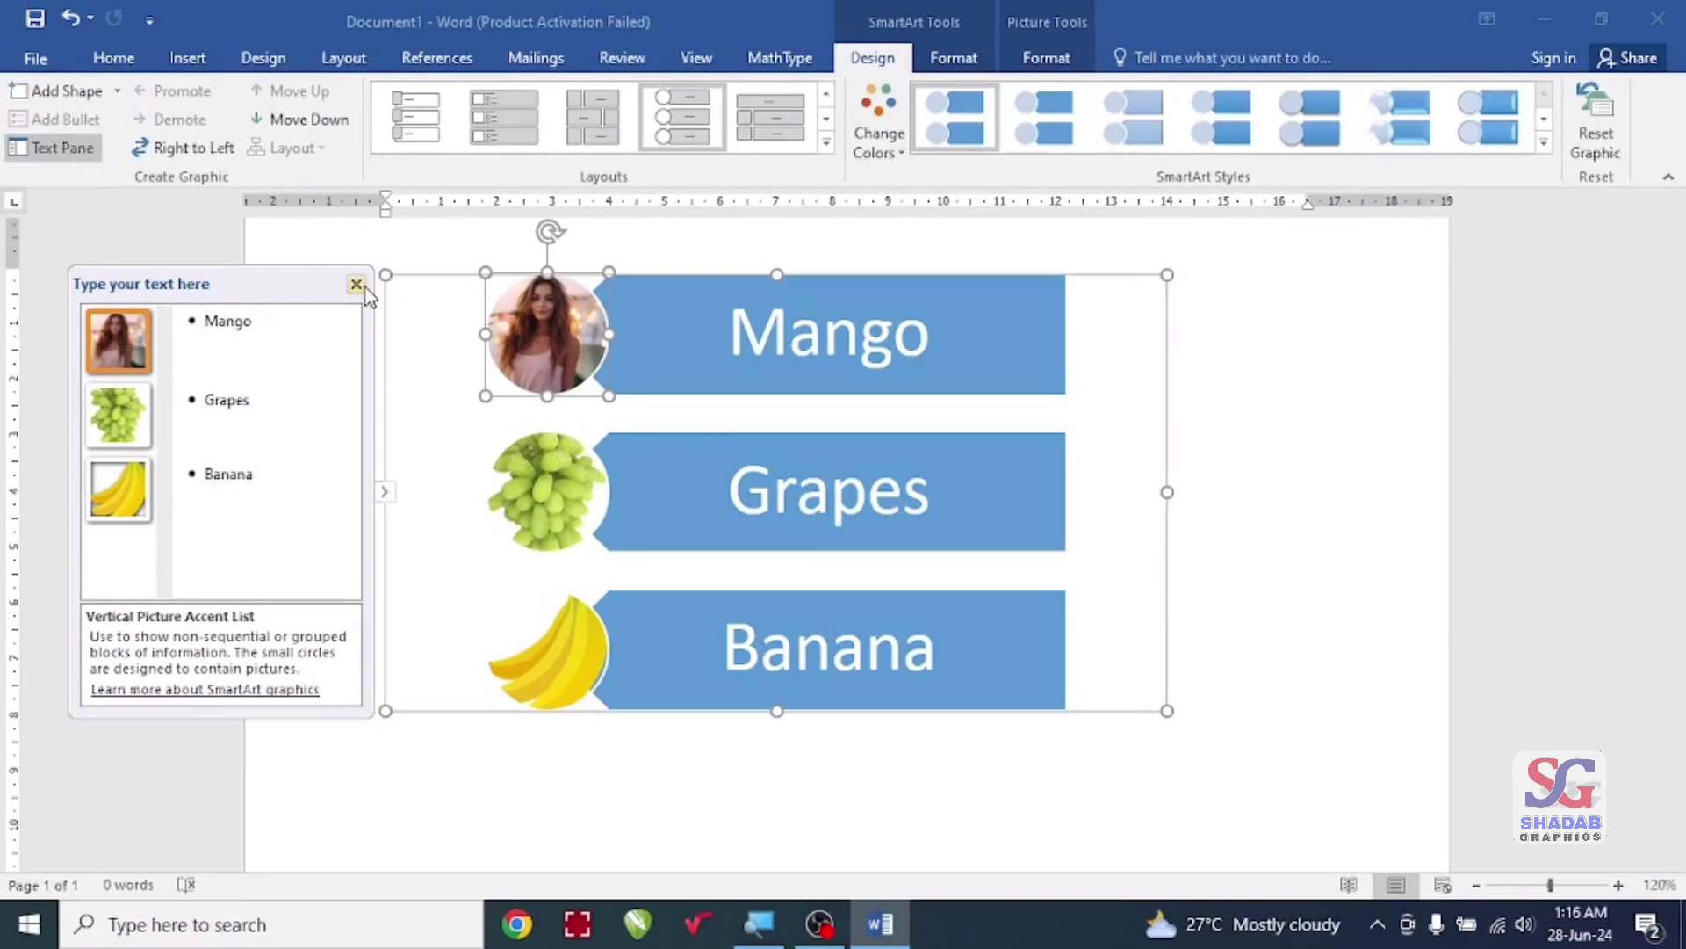
Step: Replace the Mango circle's picture with mango_PNG9184.png and leave the SmartArt
click(1073, 60)
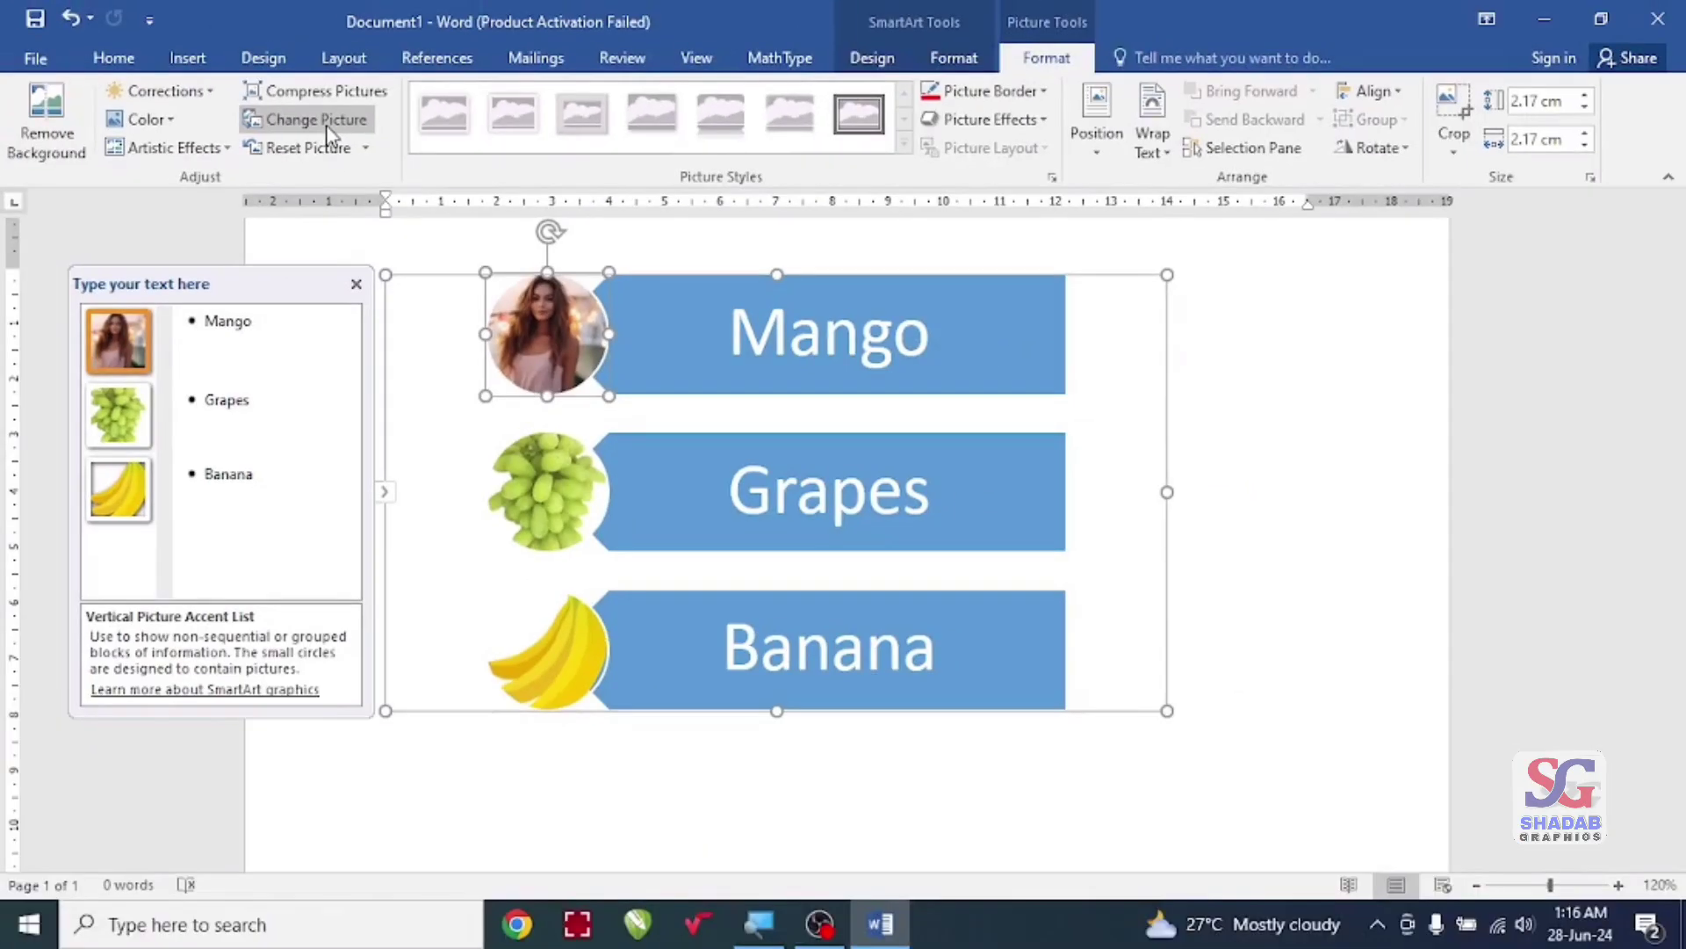
click(330, 132)
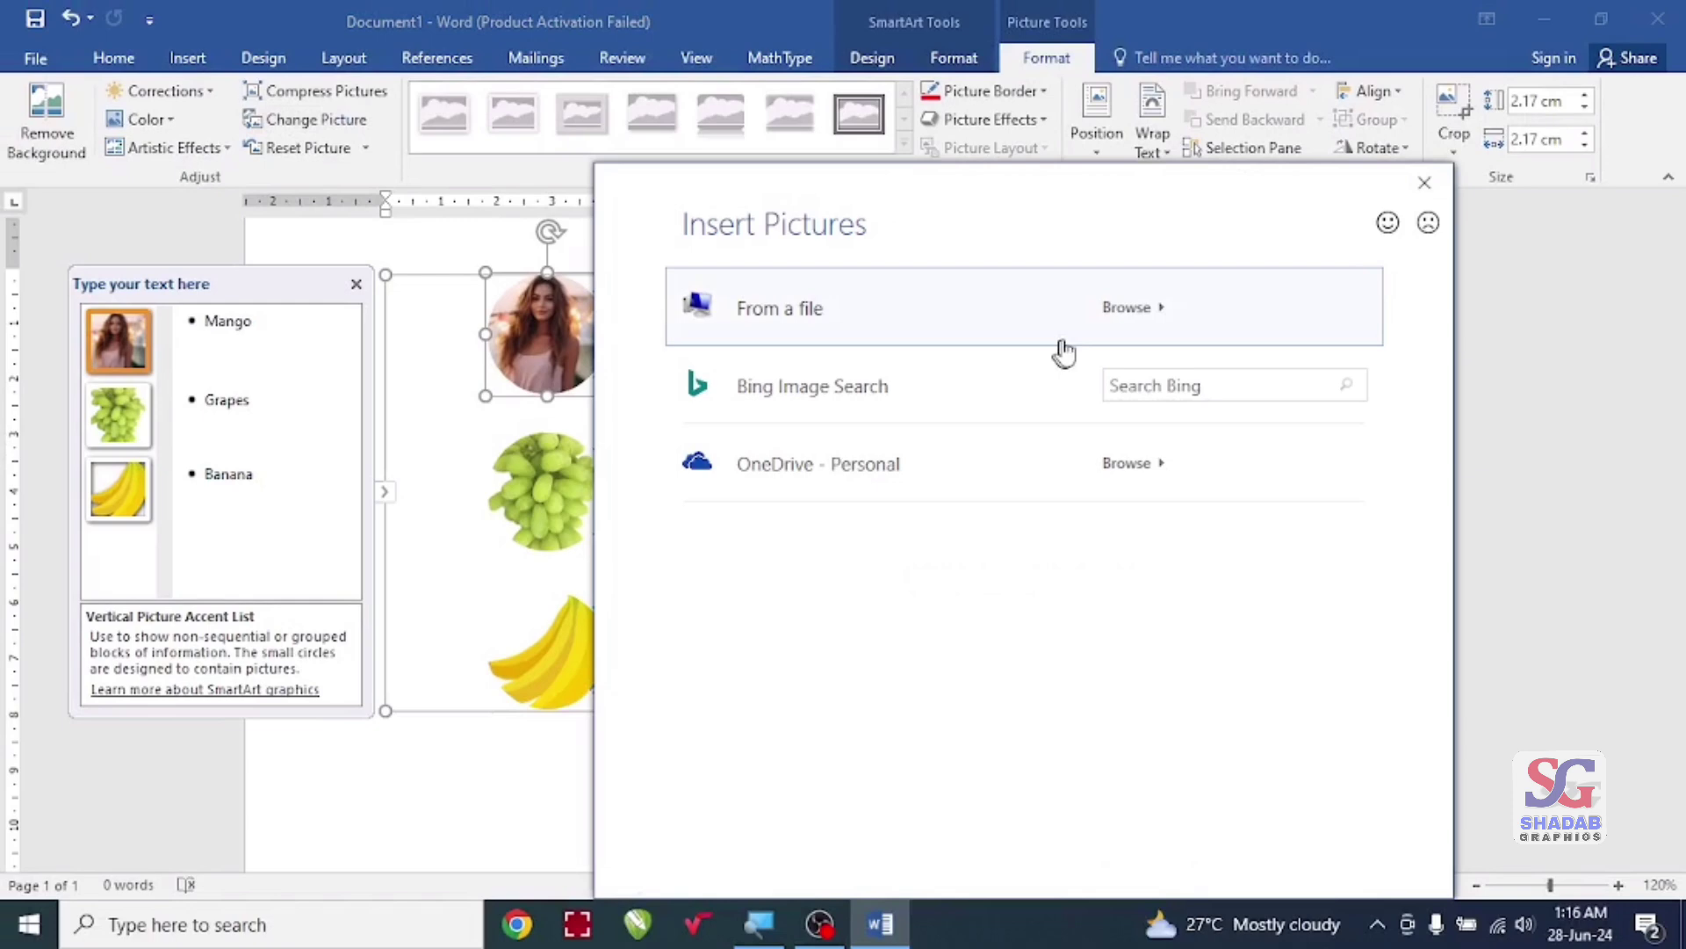
click(1122, 318)
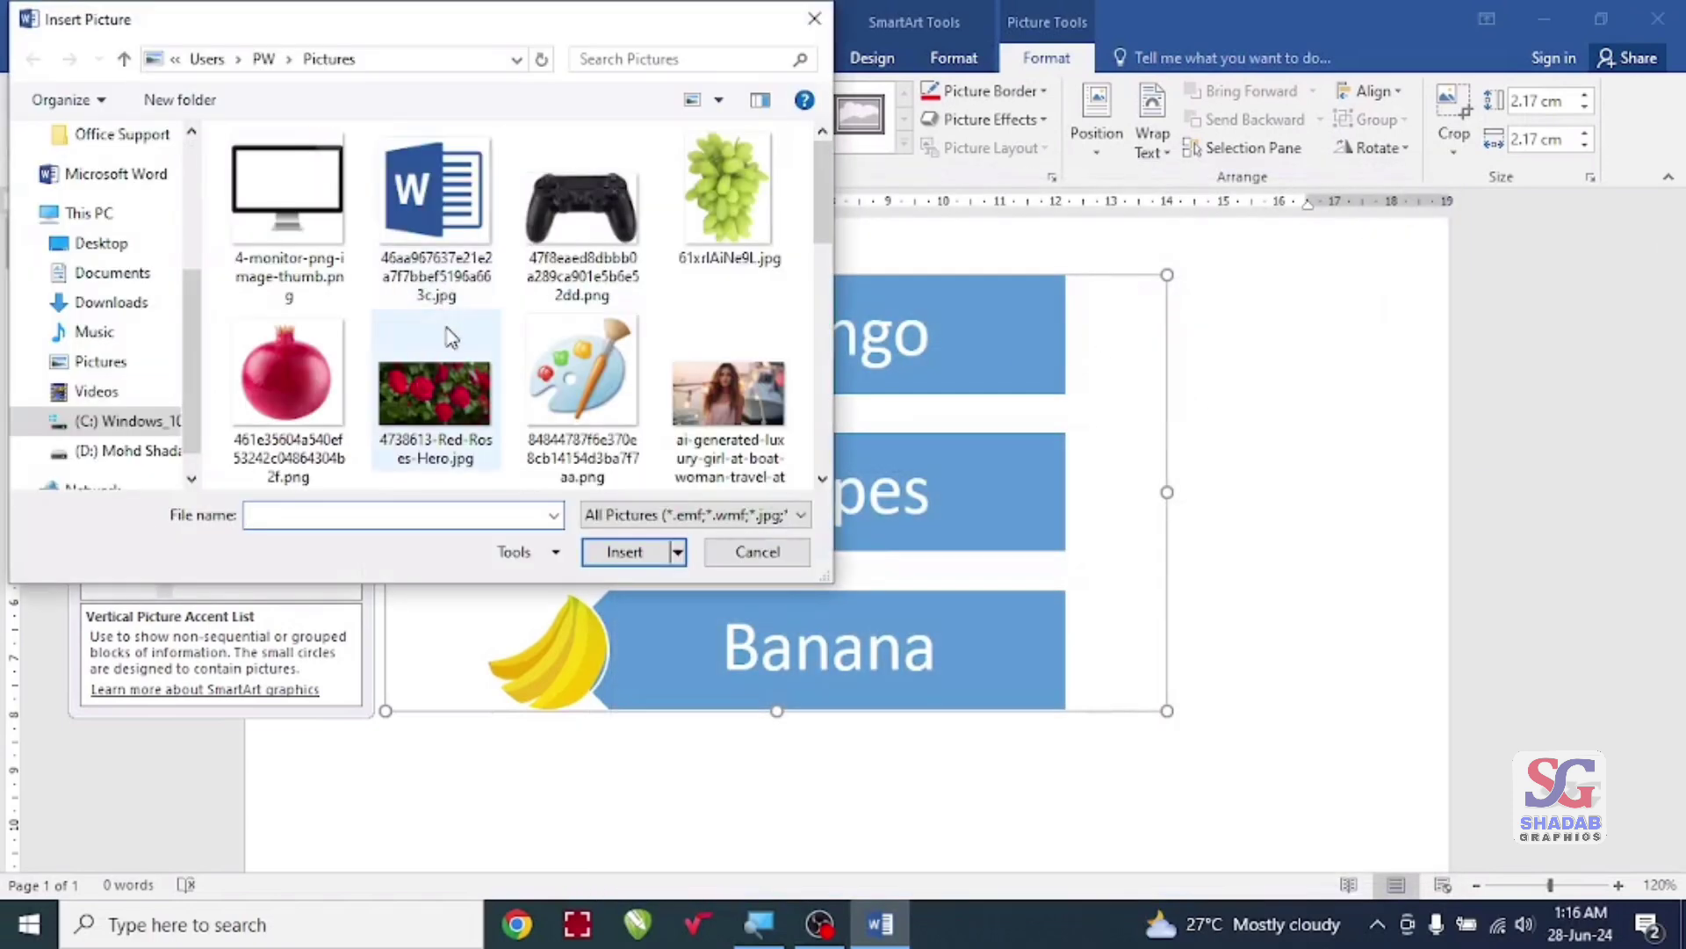
click(463, 339)
scroll(475, 343, down, 3)
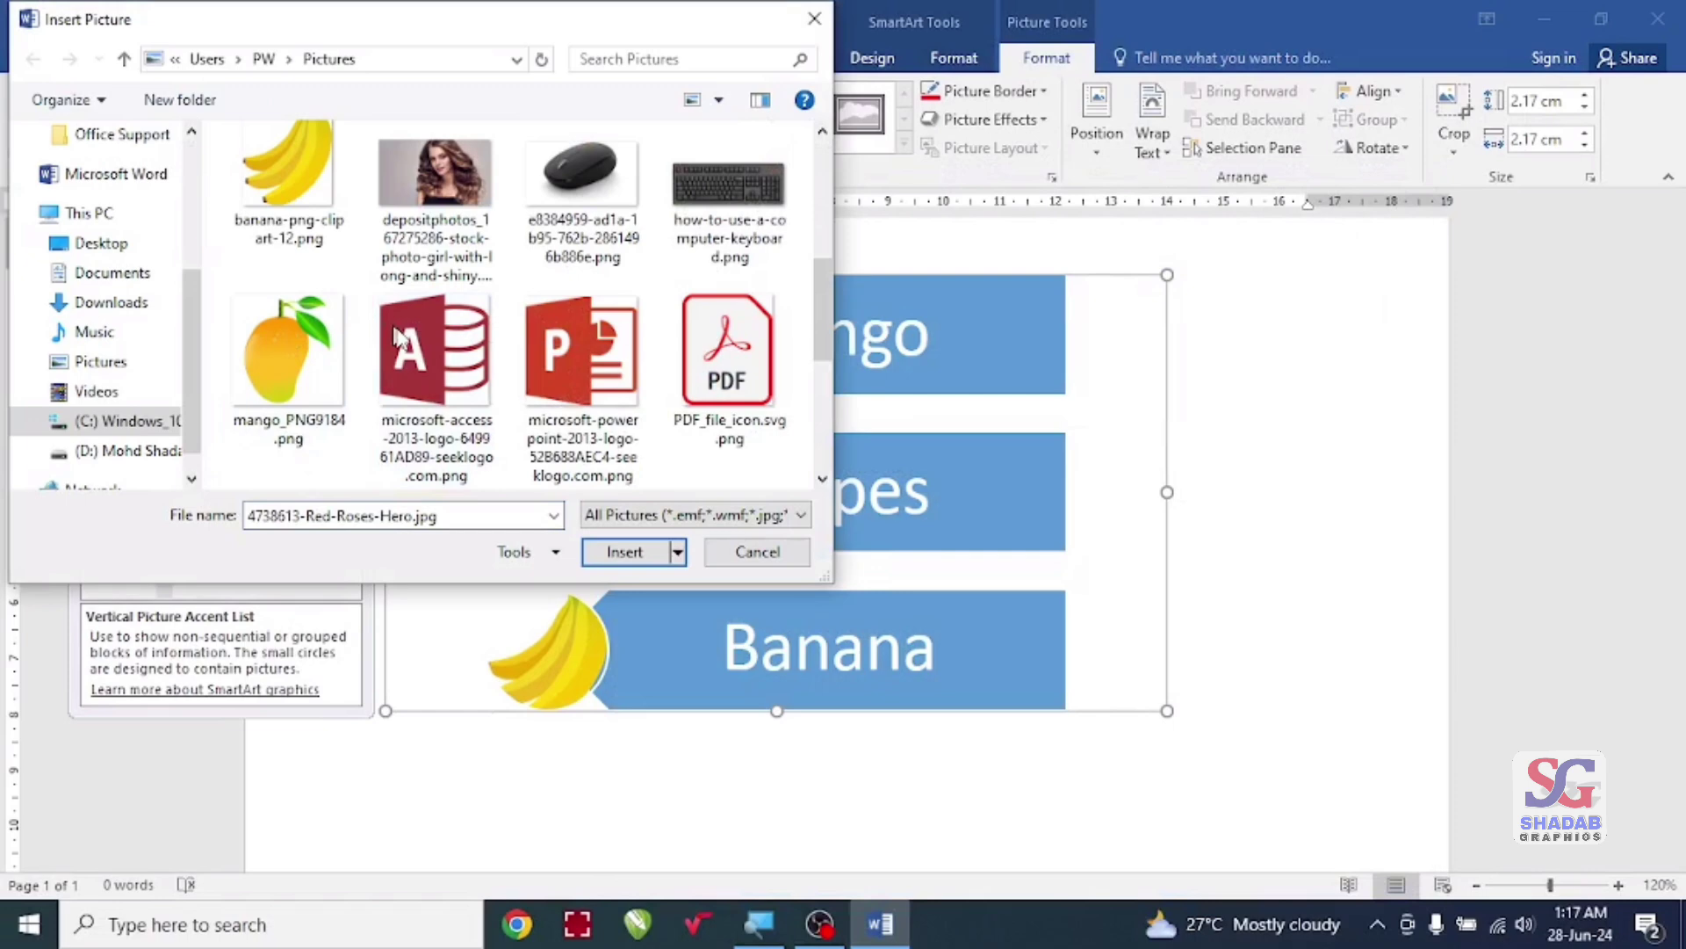
click(289, 355)
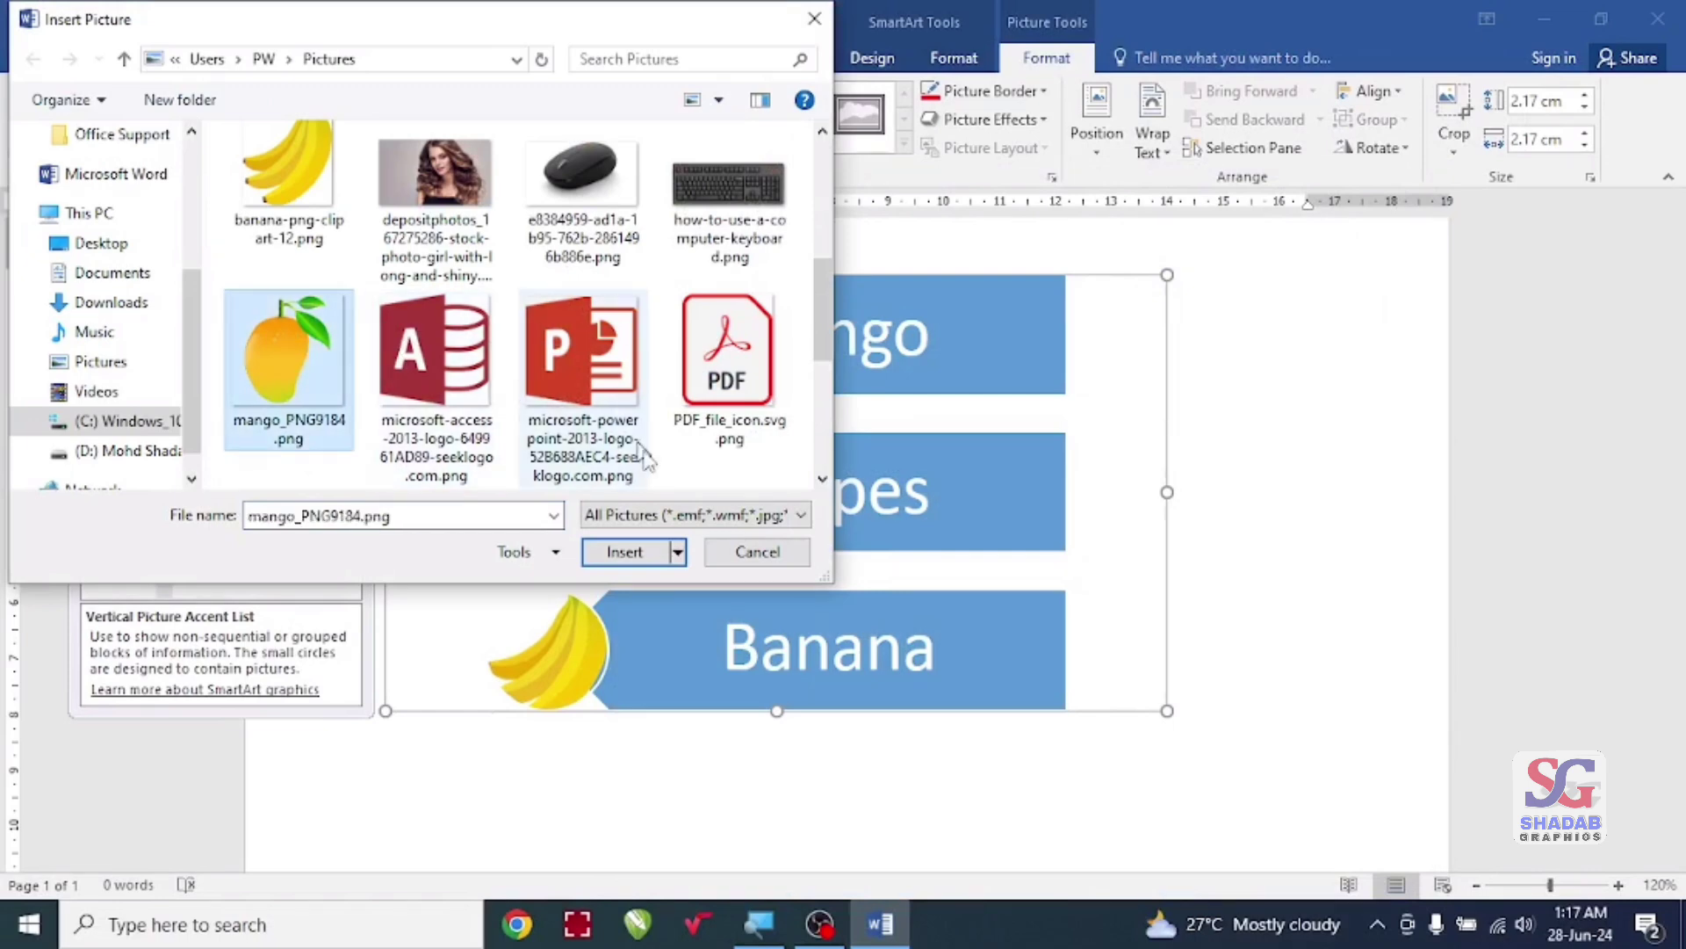
click(619, 553)
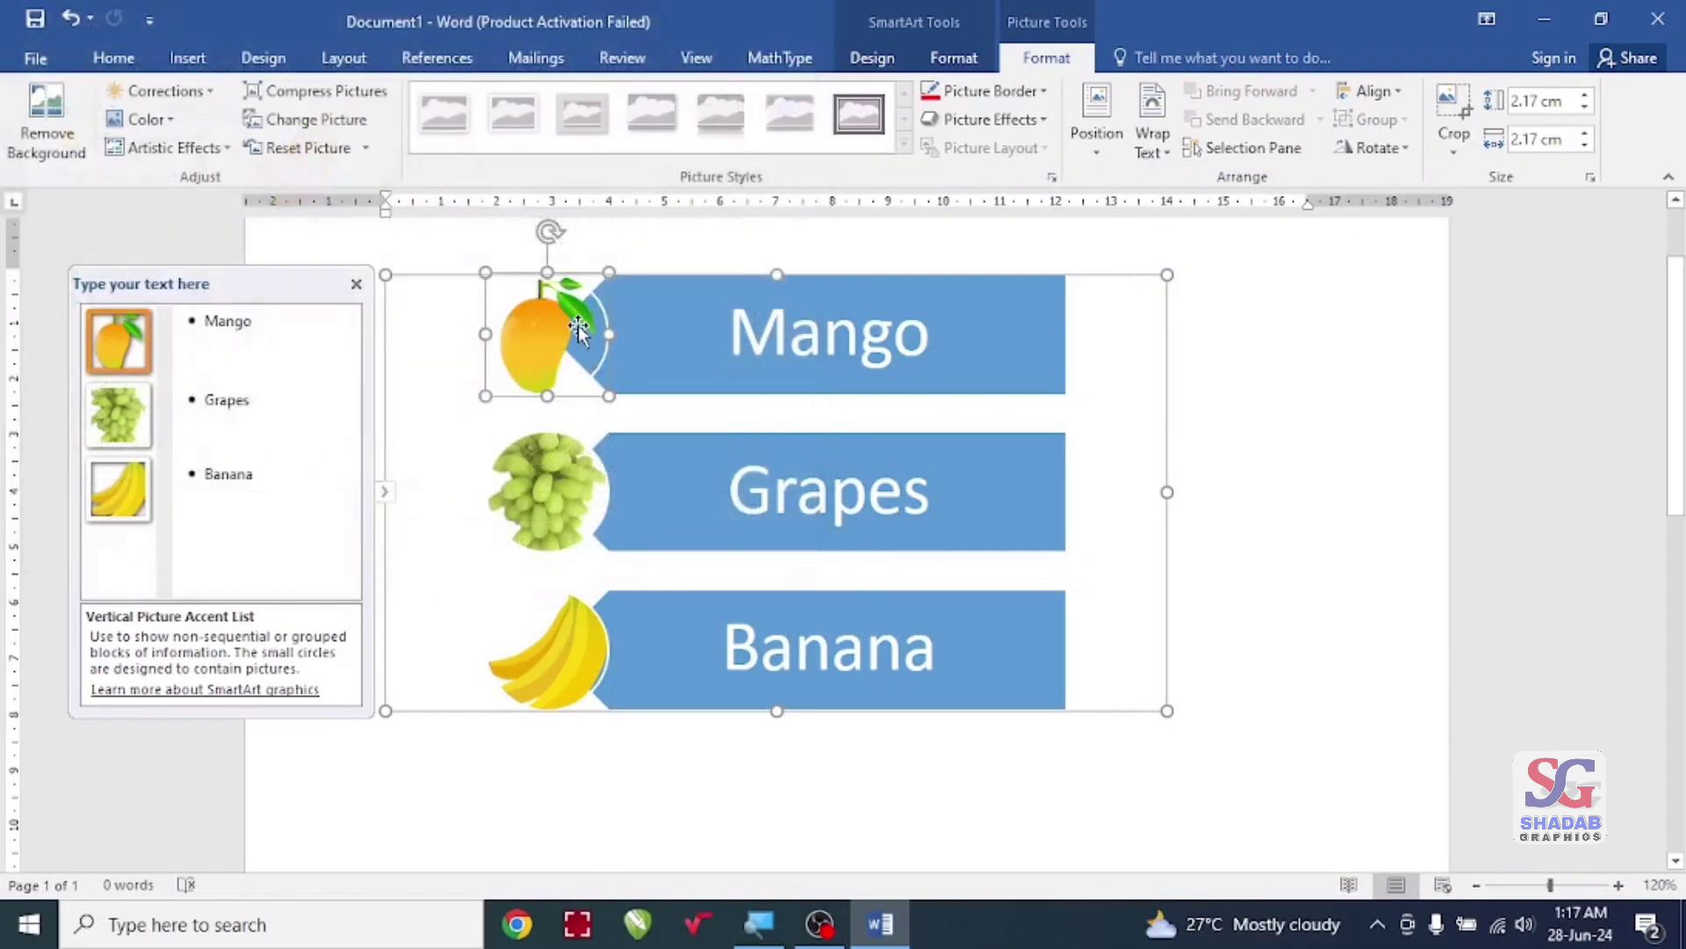
click(712, 413)
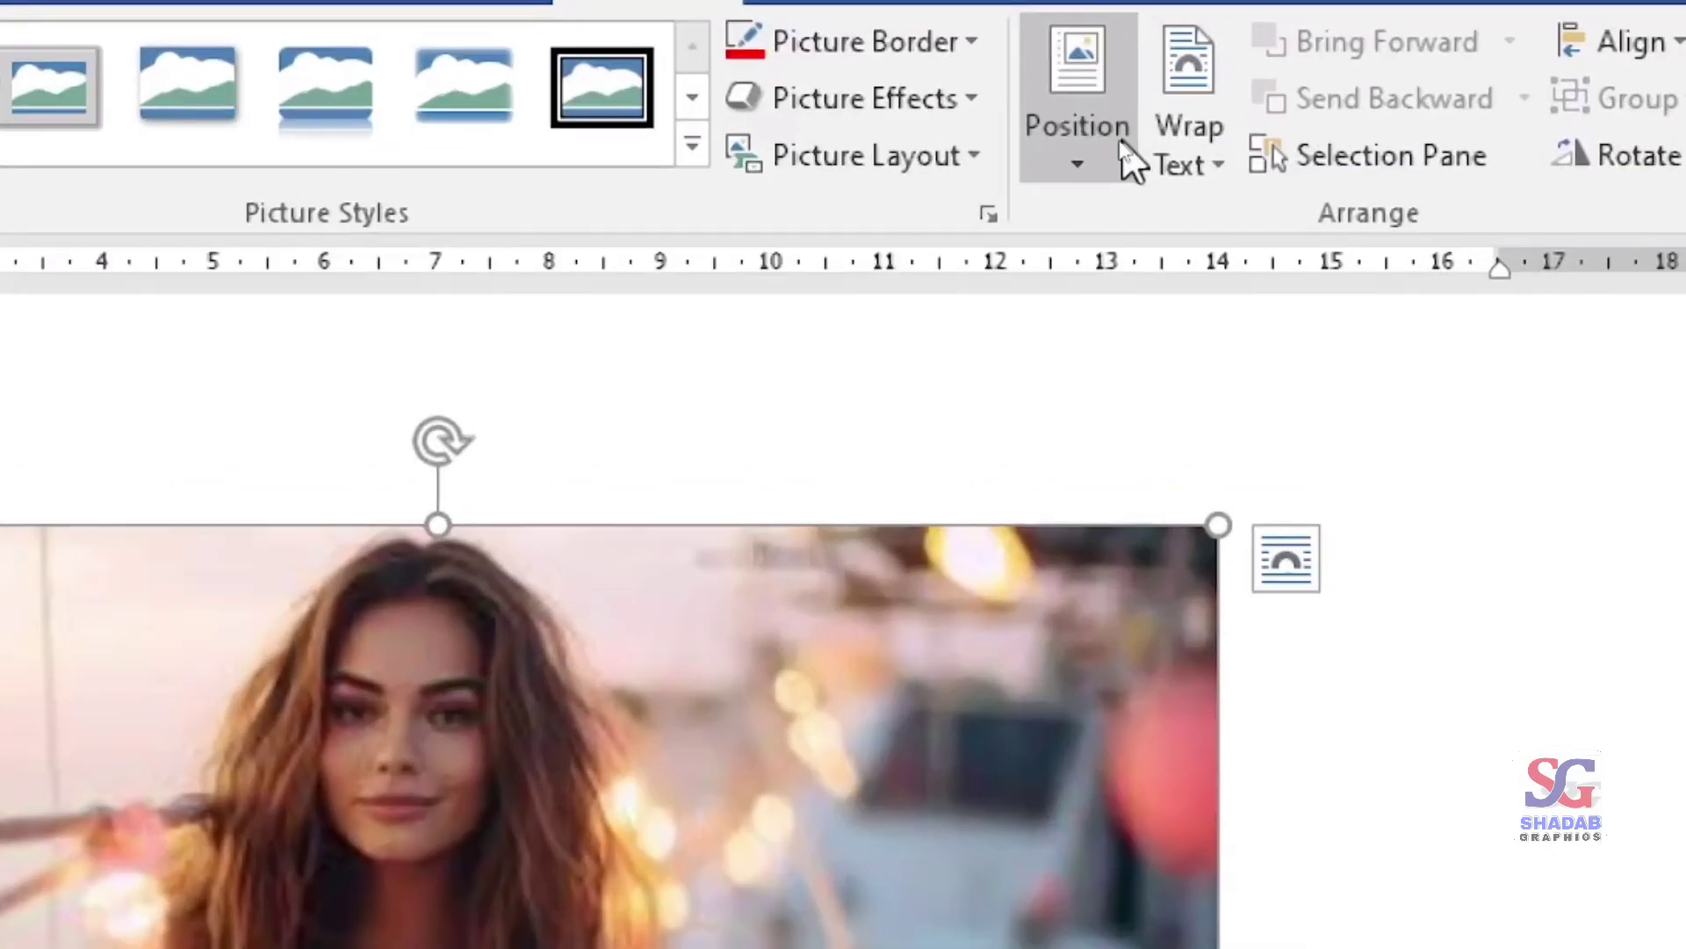
Step: Generate five paragraphs of =rand() sample text below the photo
scroll(976, 409, down, 5)
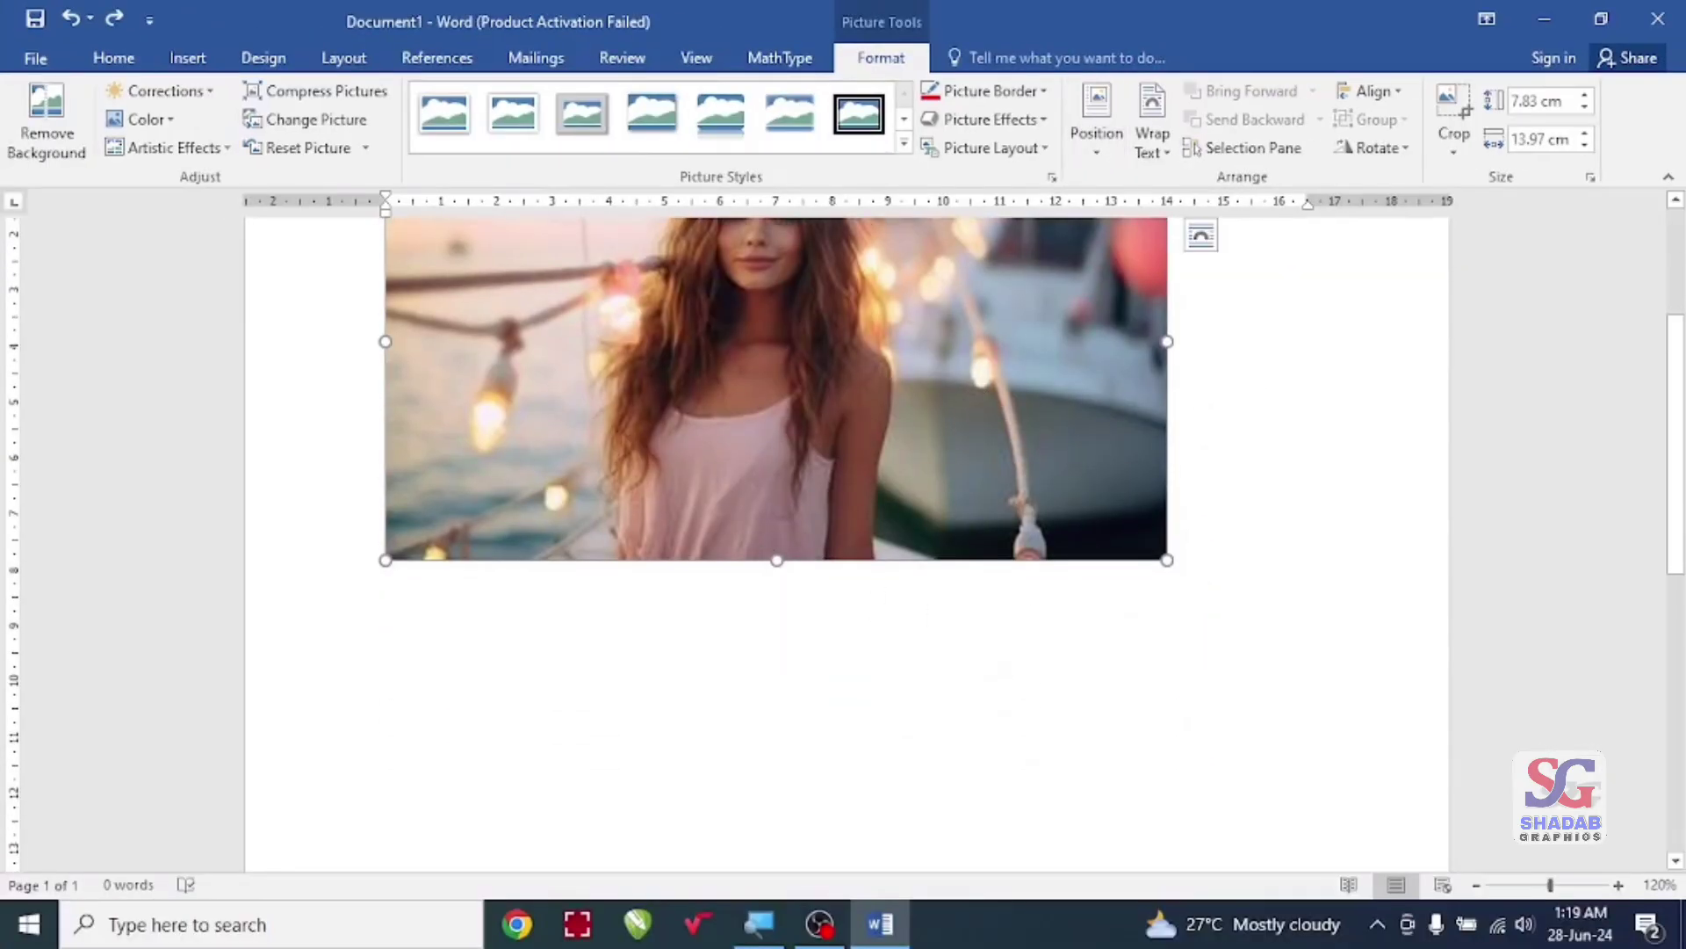
click(1212, 615)
text(=rand())
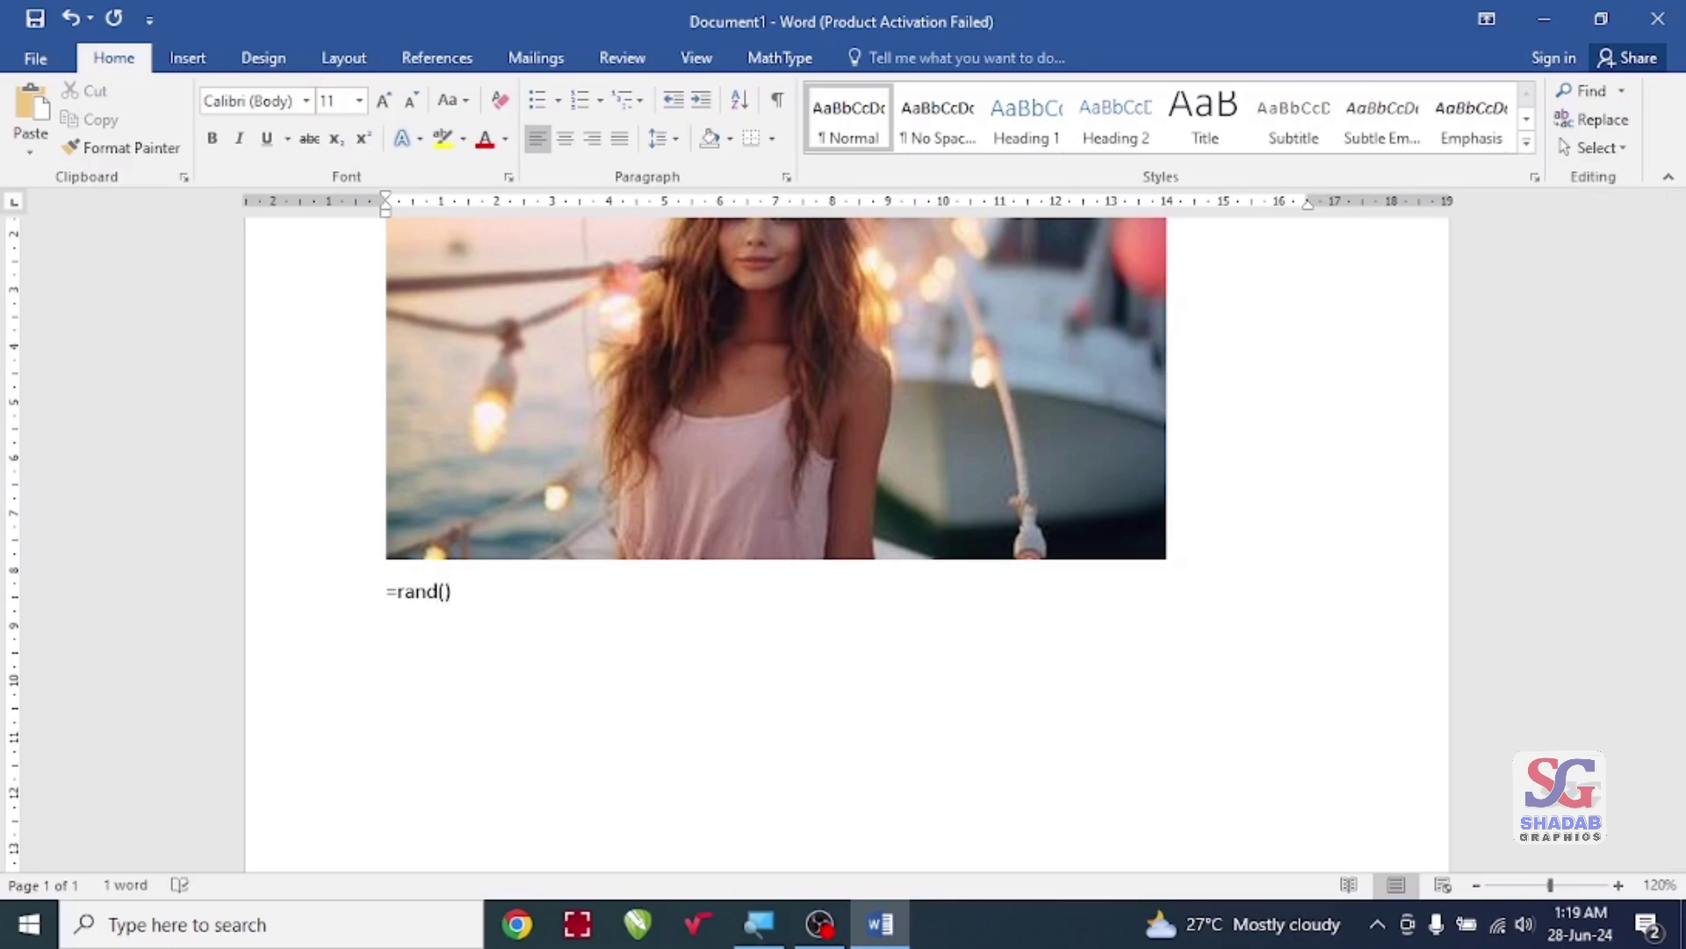
key(Return)
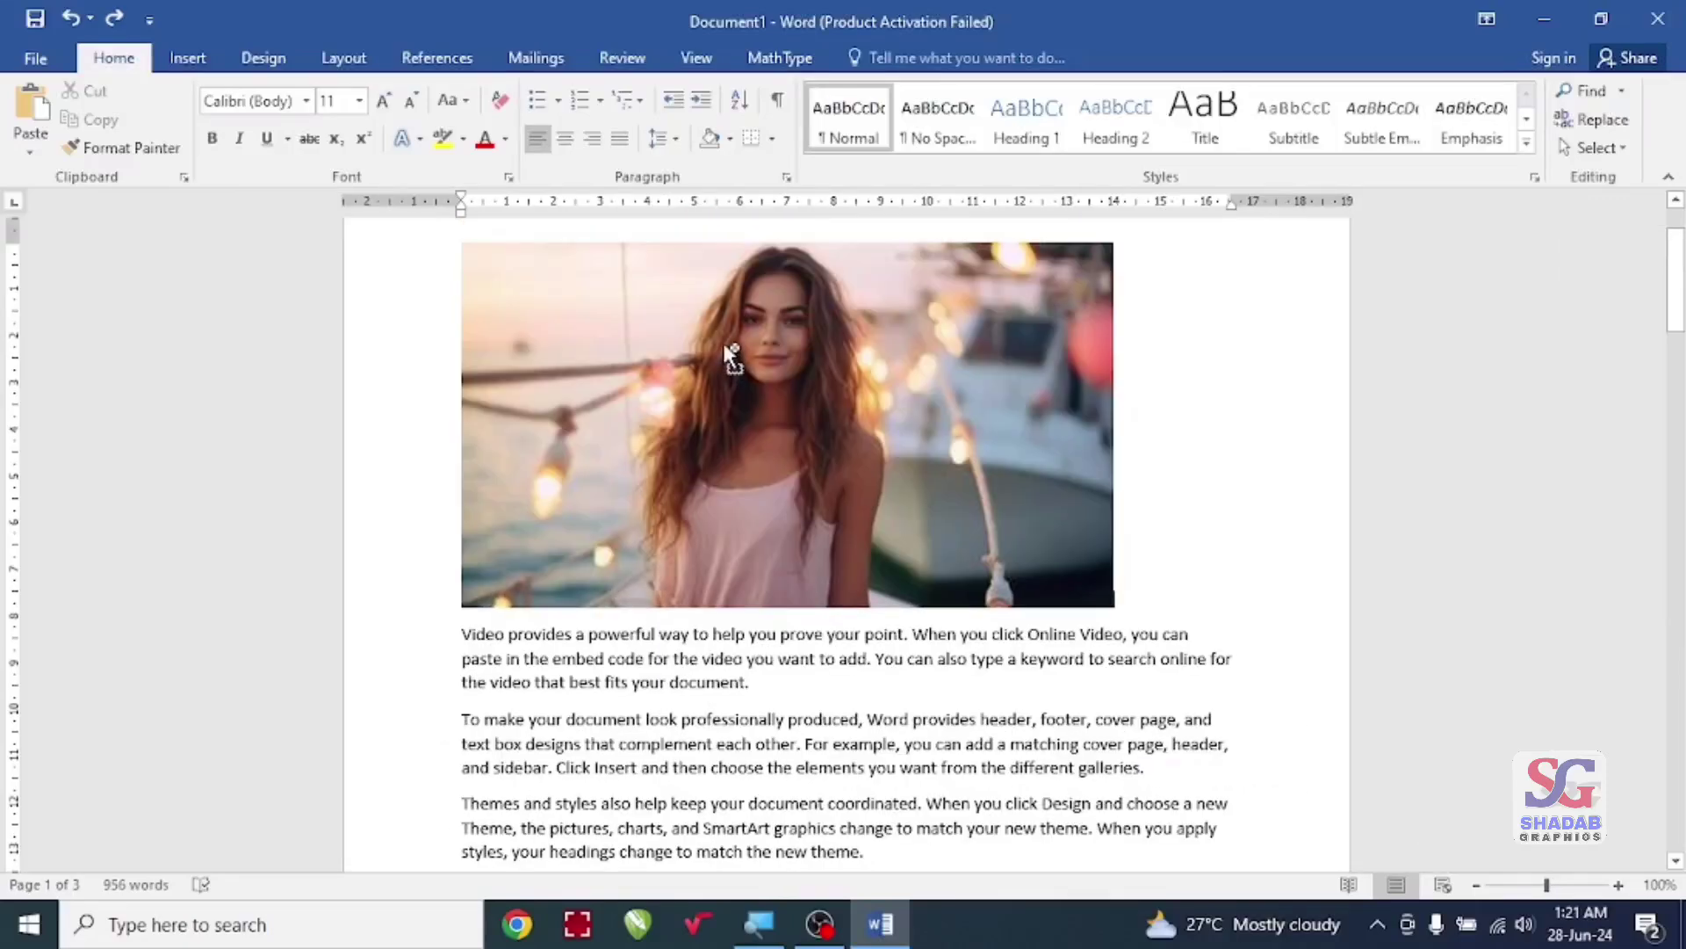
Step: Shrink the photo at the top of page 1 to about 4.23 × 7.56 cm
ctrl+scroll(728, 355, down, 4)
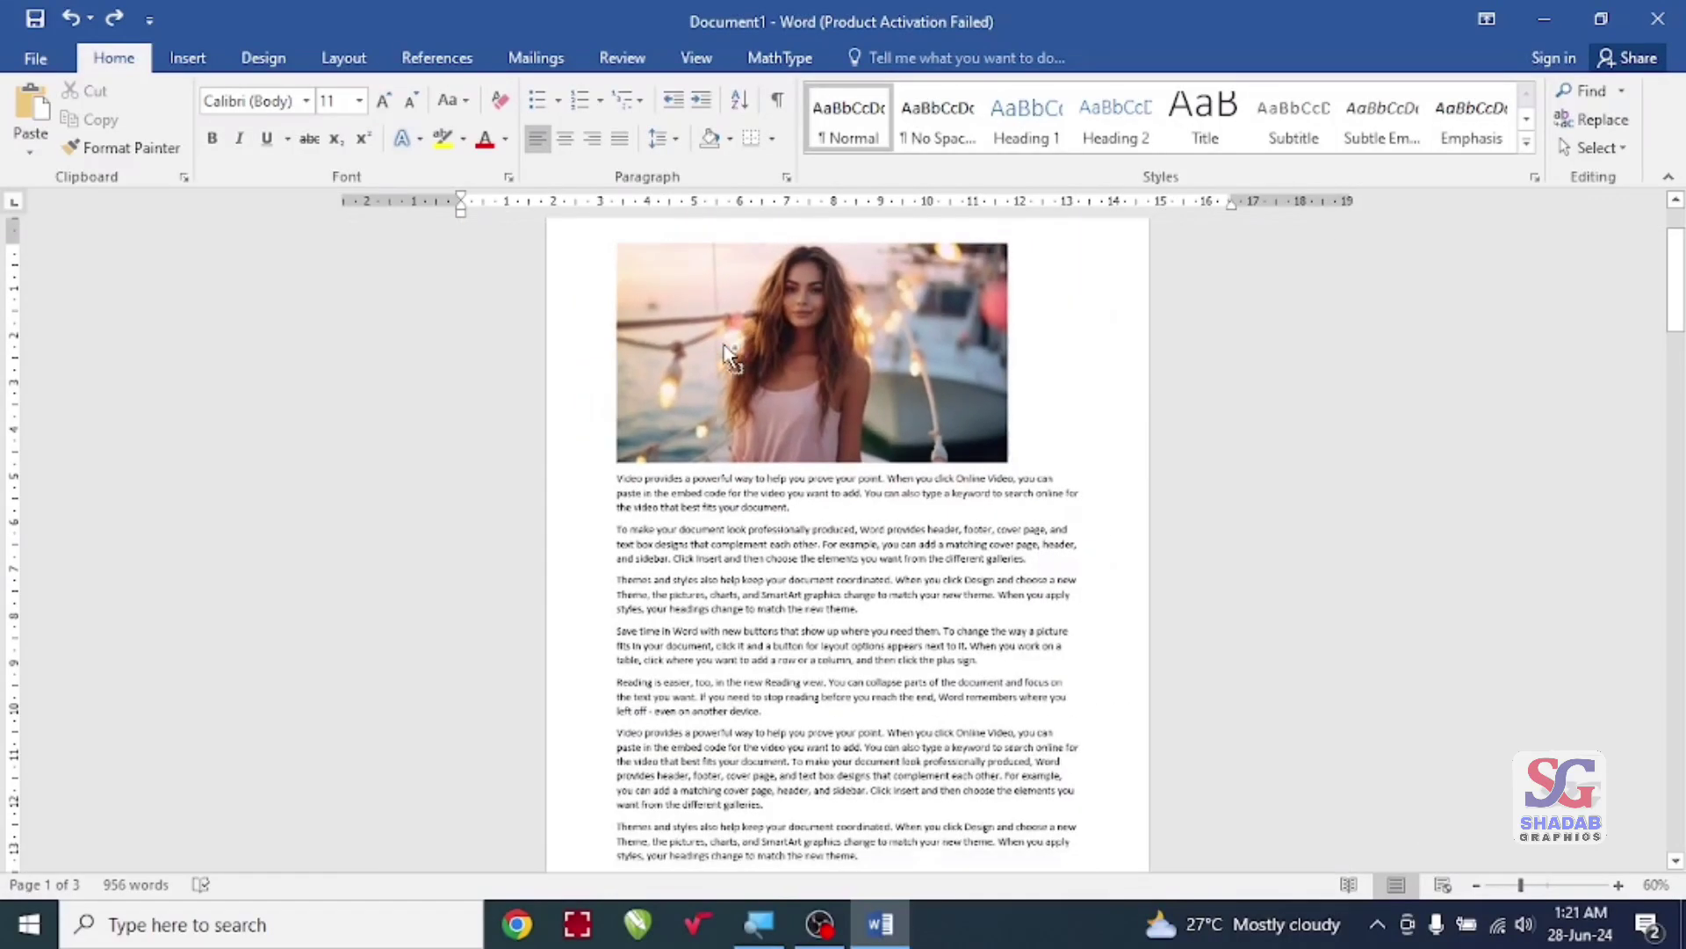
ctrl+scroll(727, 406, down, 1)
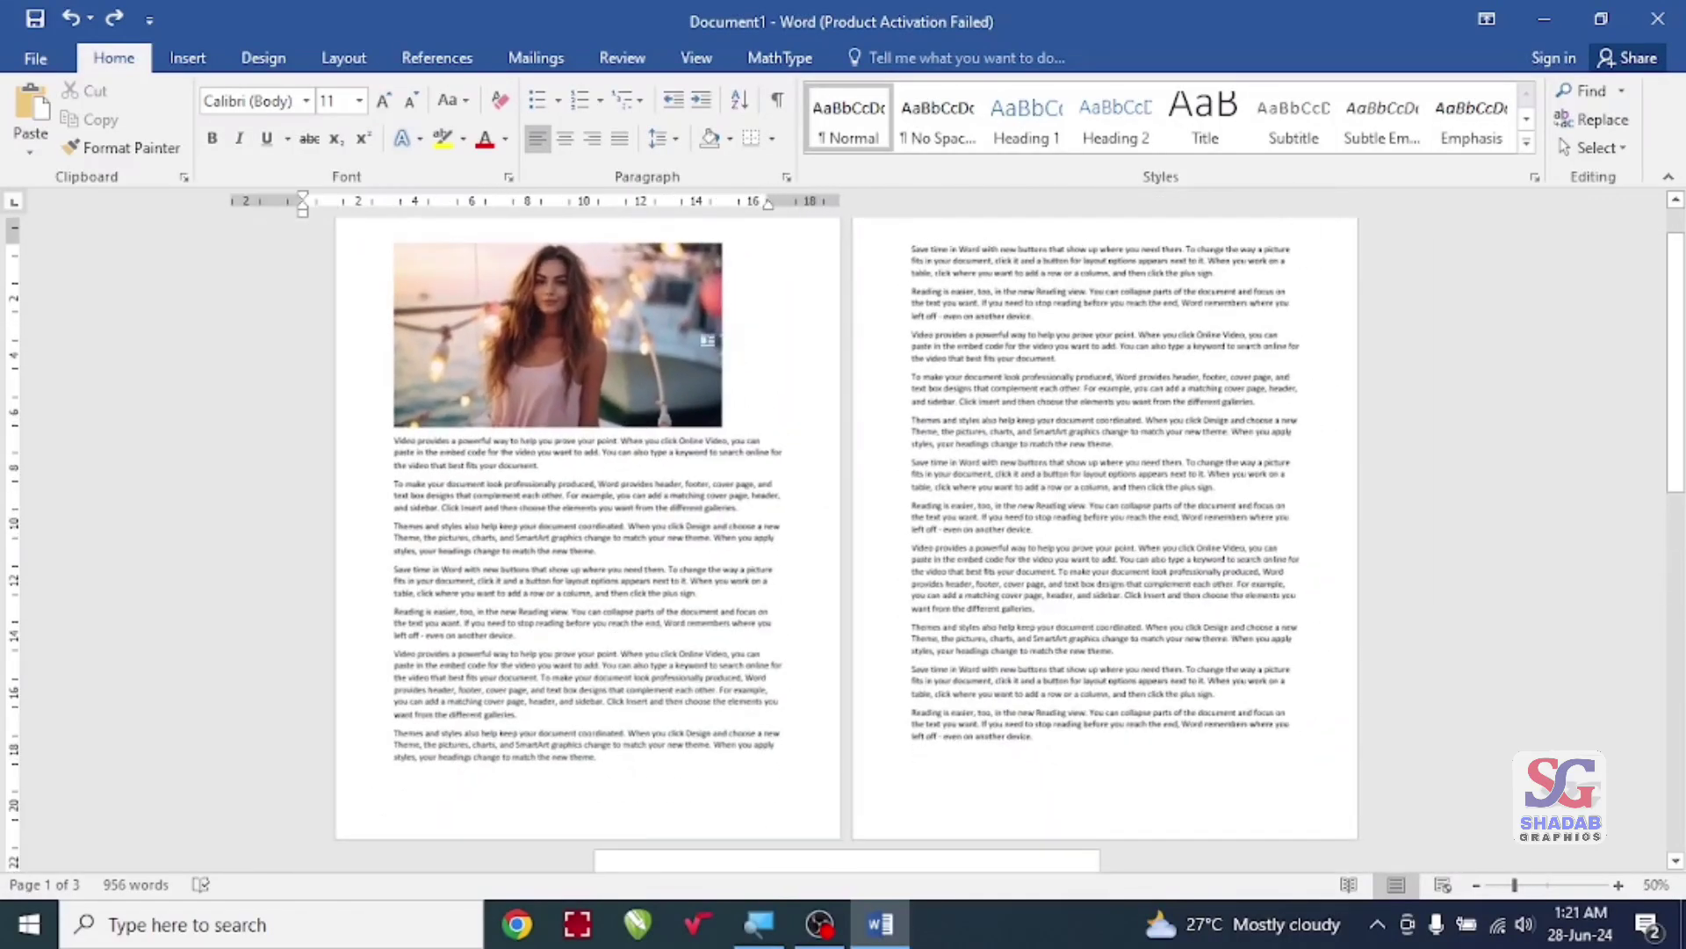
click(718, 404)
drag(722, 424, 574, 370)
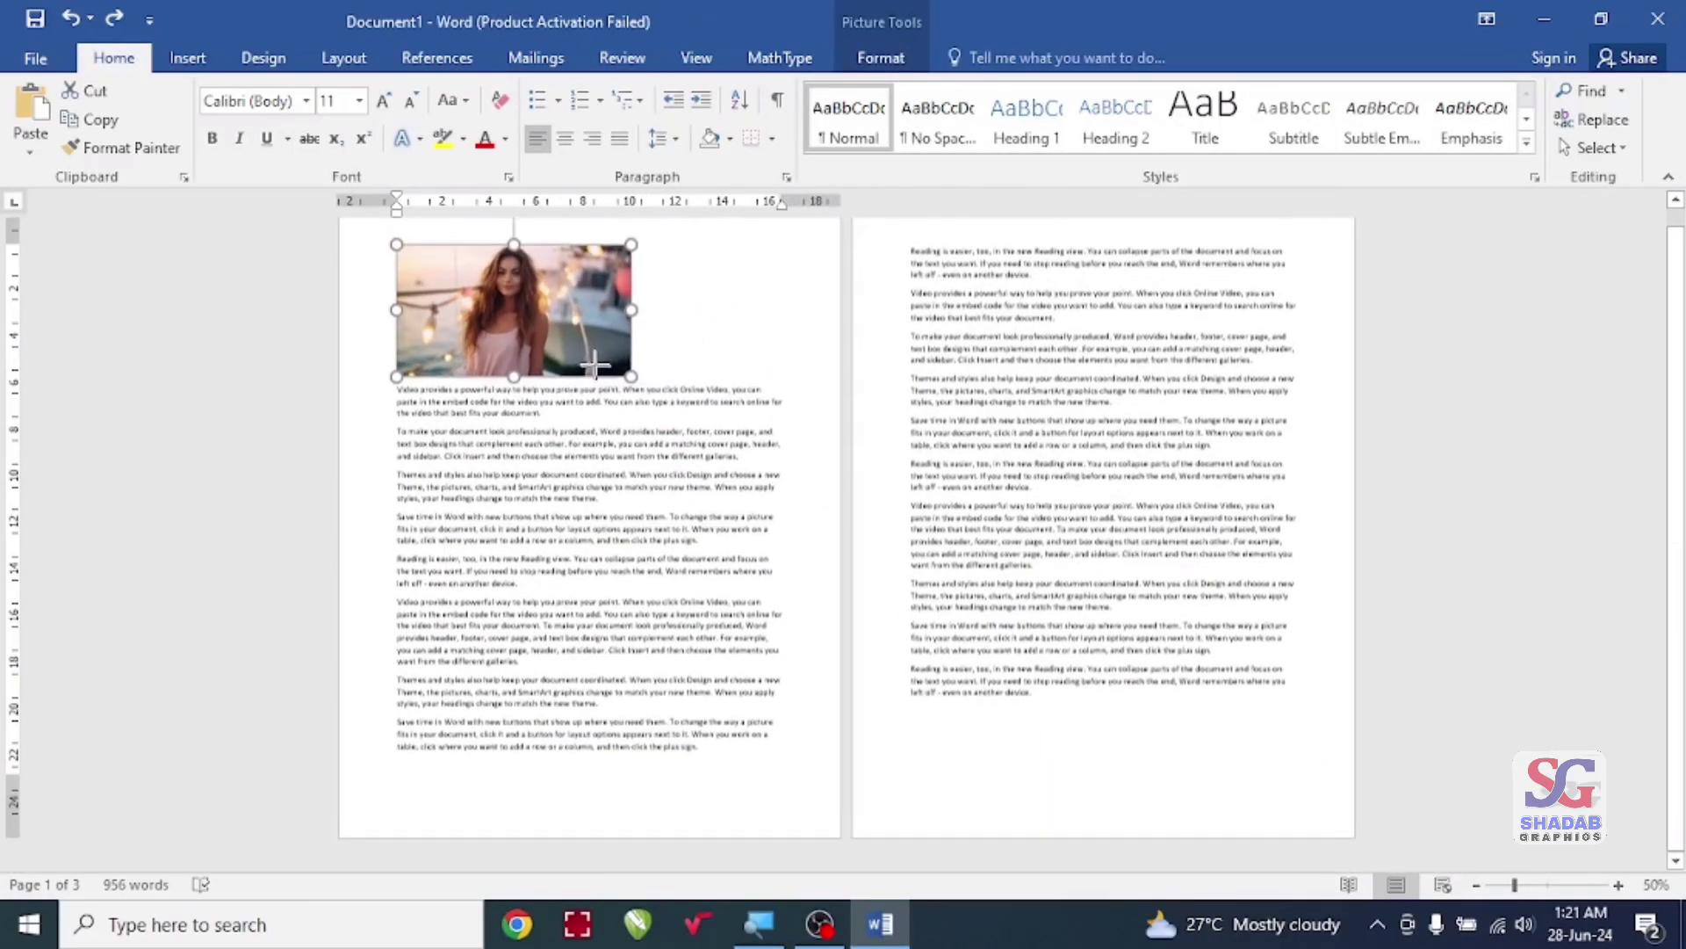
click(694, 381)
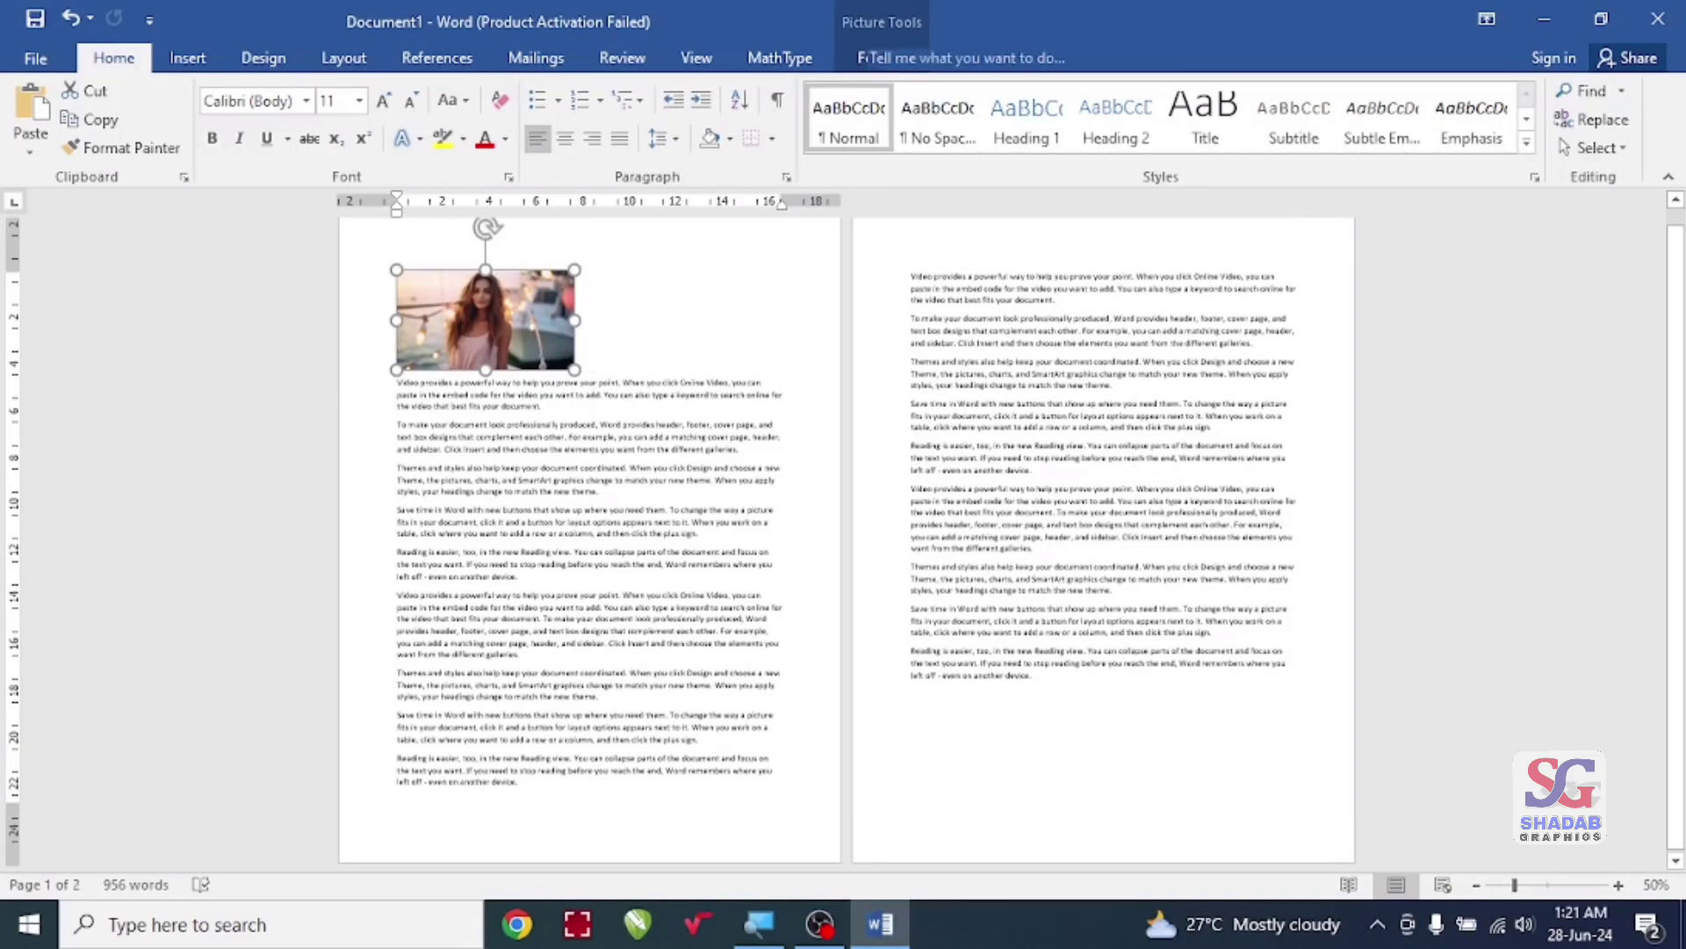
click(515, 324)
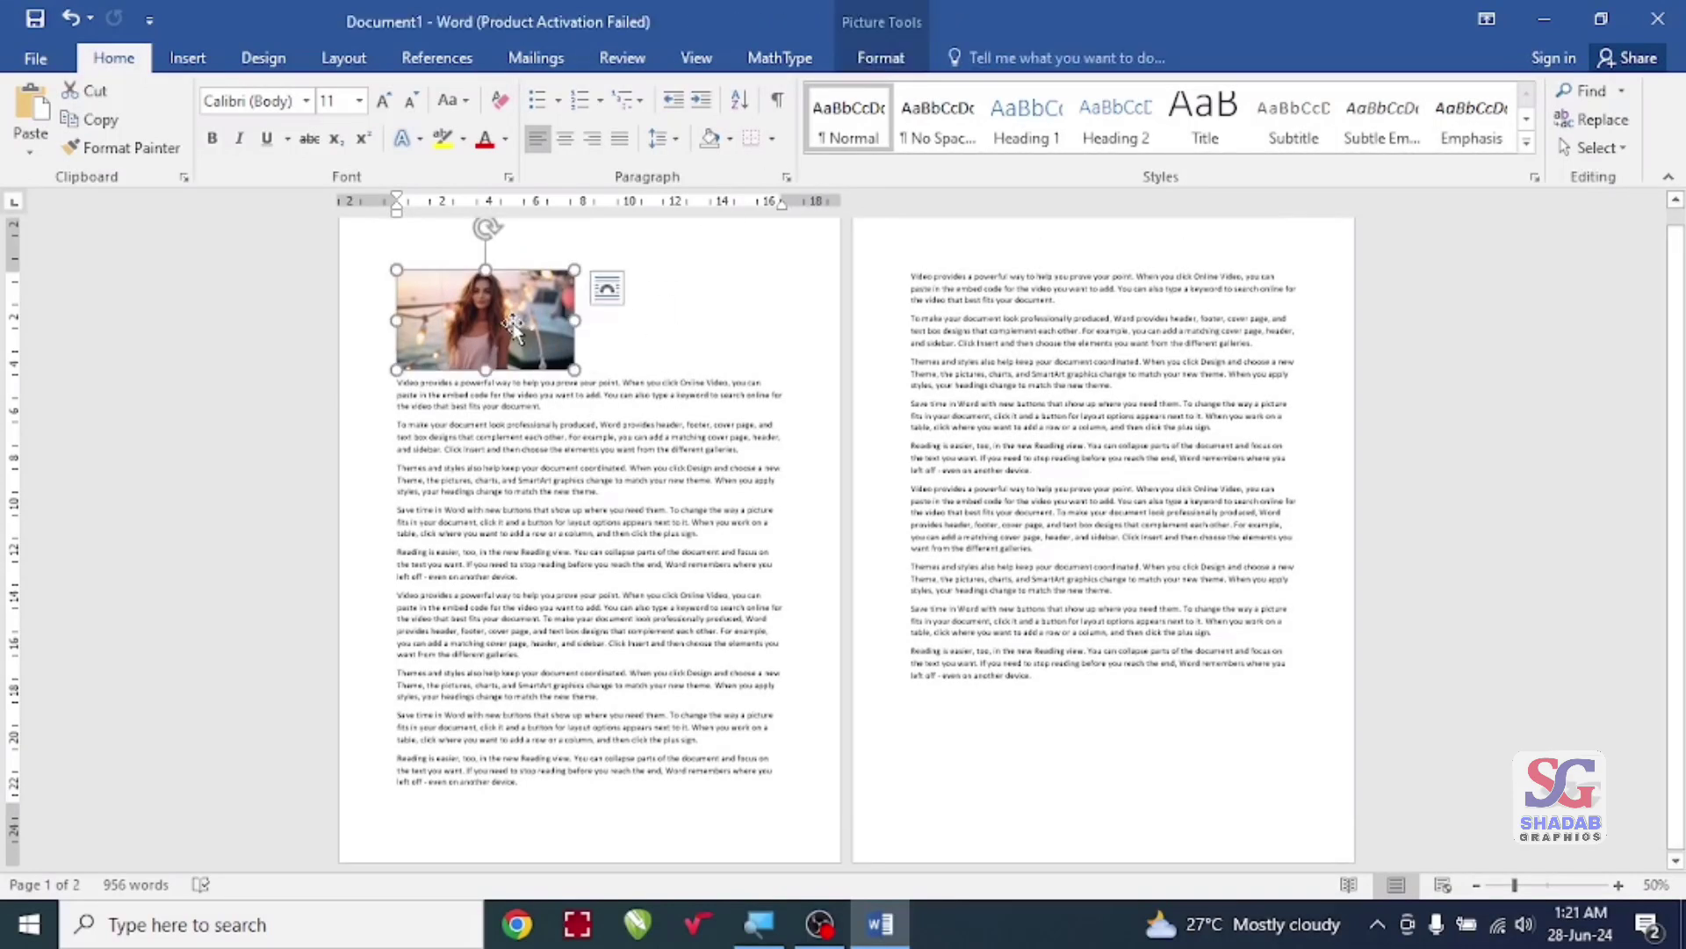
click(881, 57)
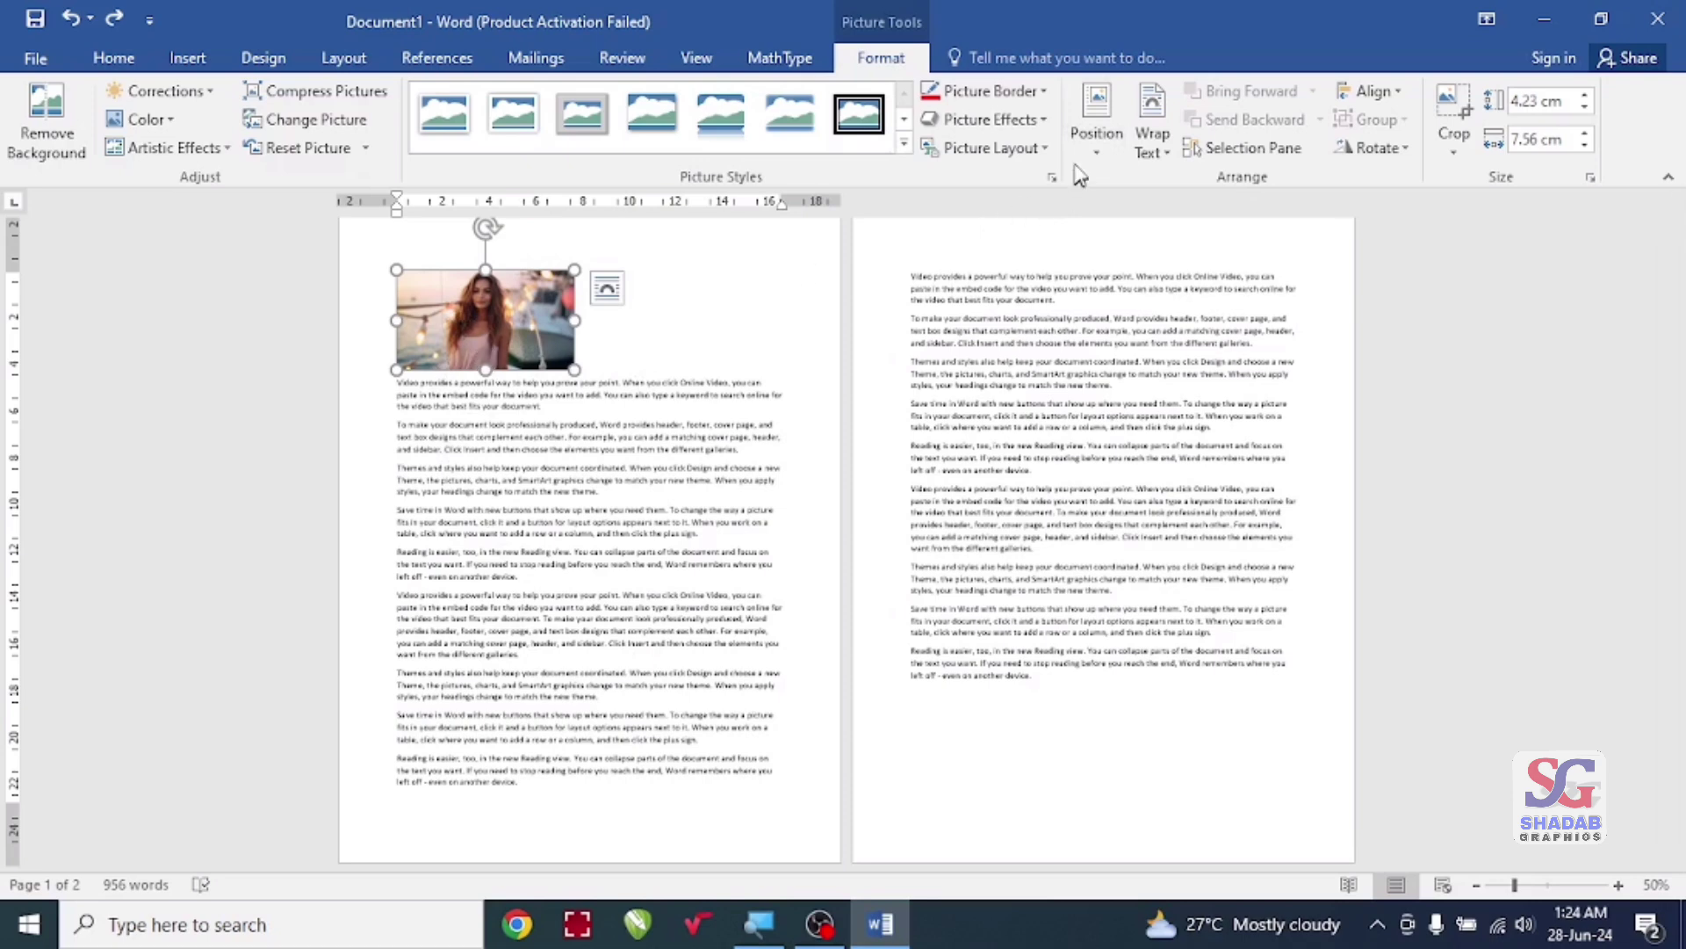
click(1097, 123)
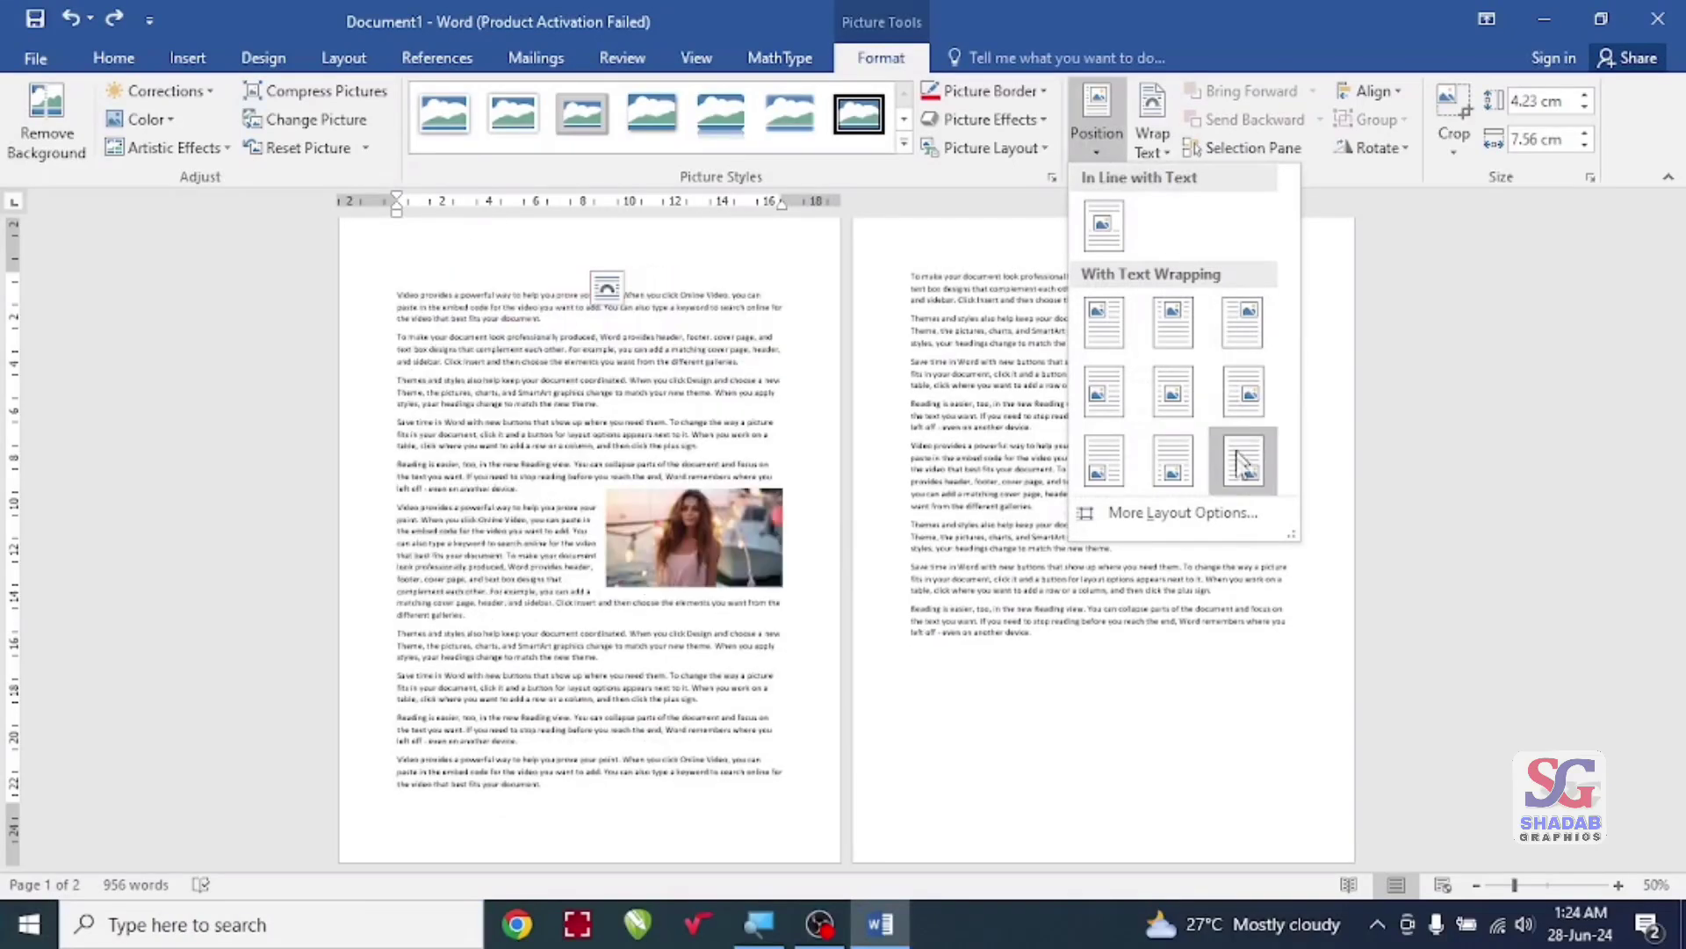
Step: Try bottom-right and middle positions, then settle on top centre with square wrapping
click(1245, 481)
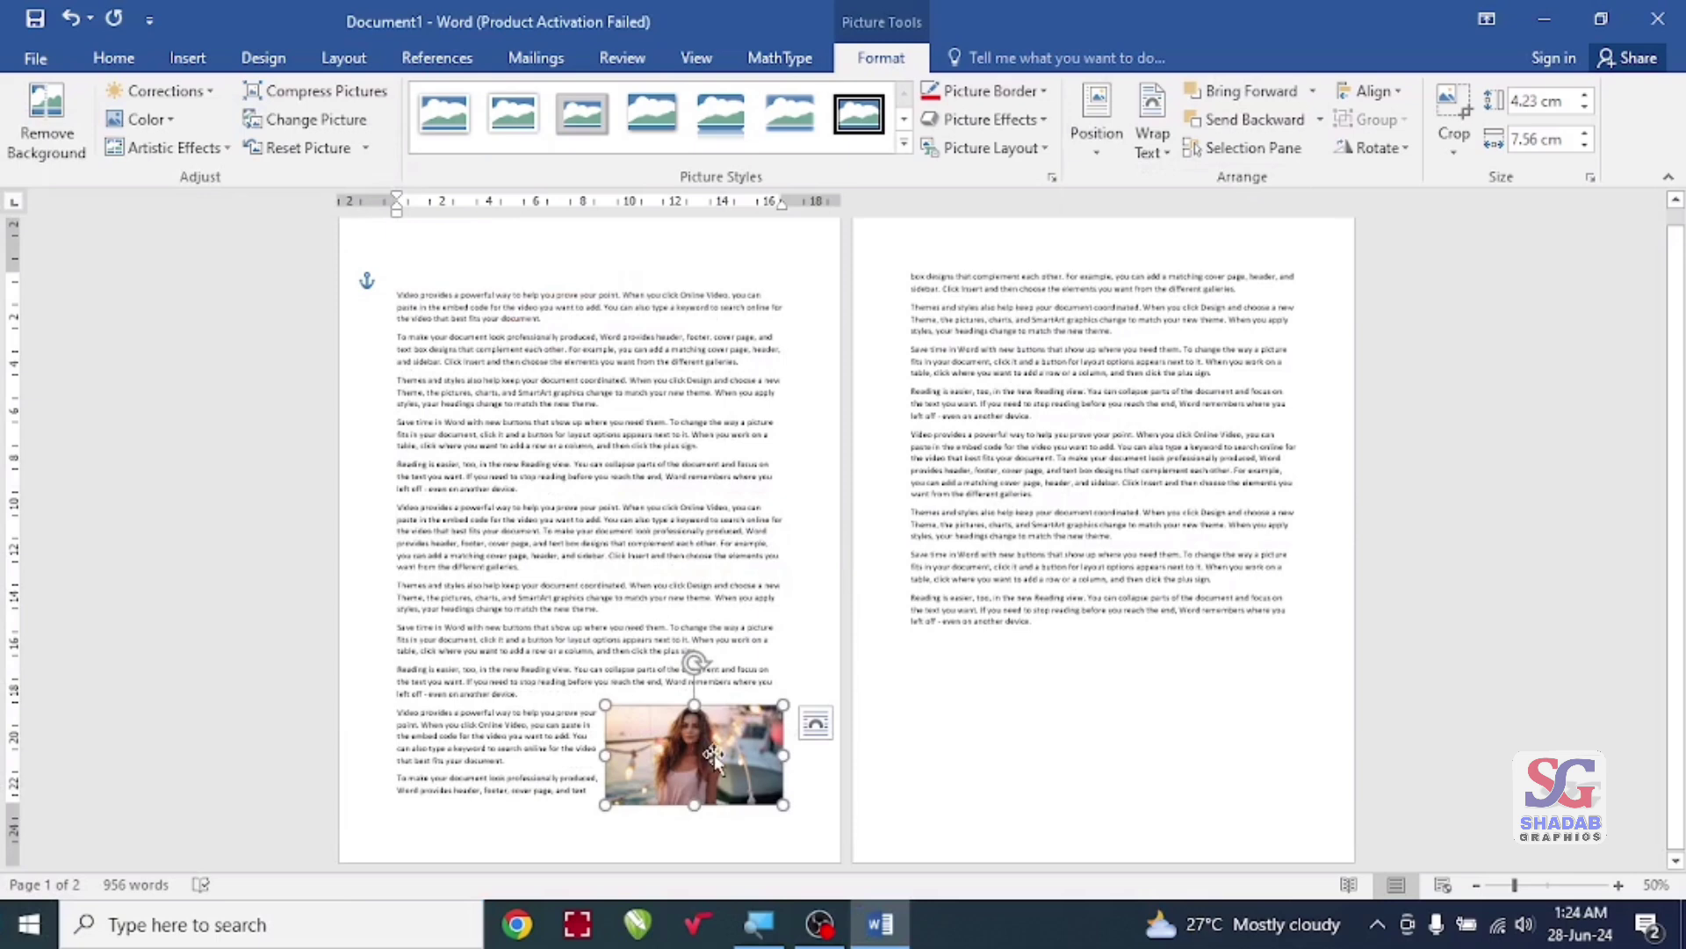
click(1098, 140)
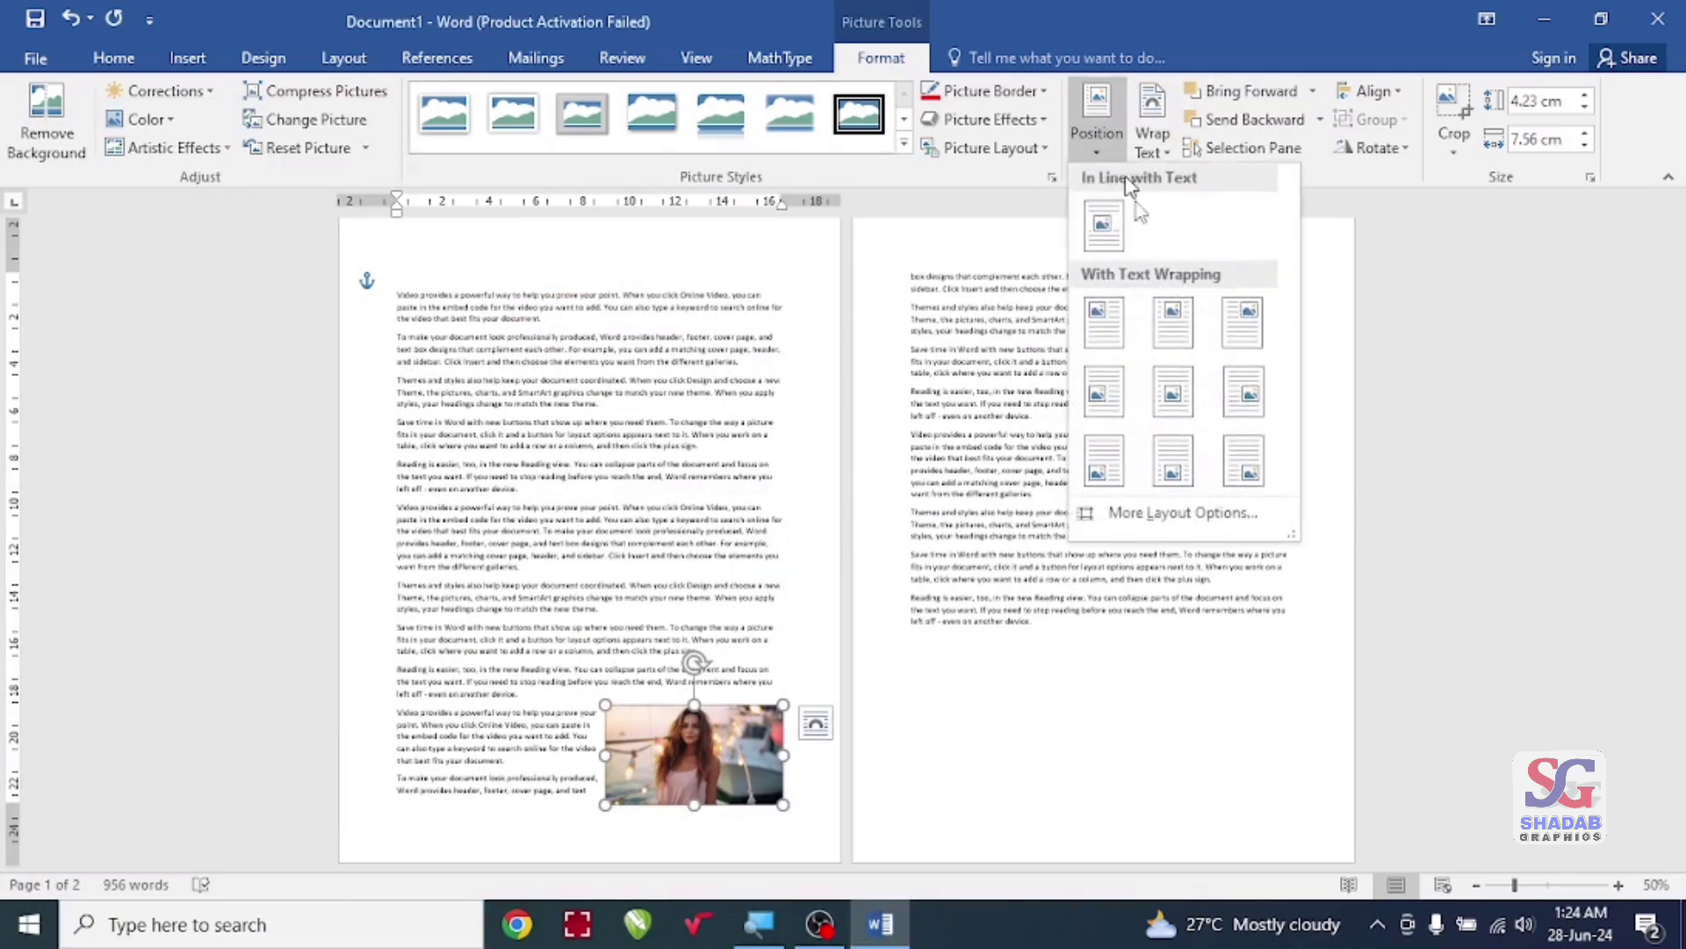
click(1173, 397)
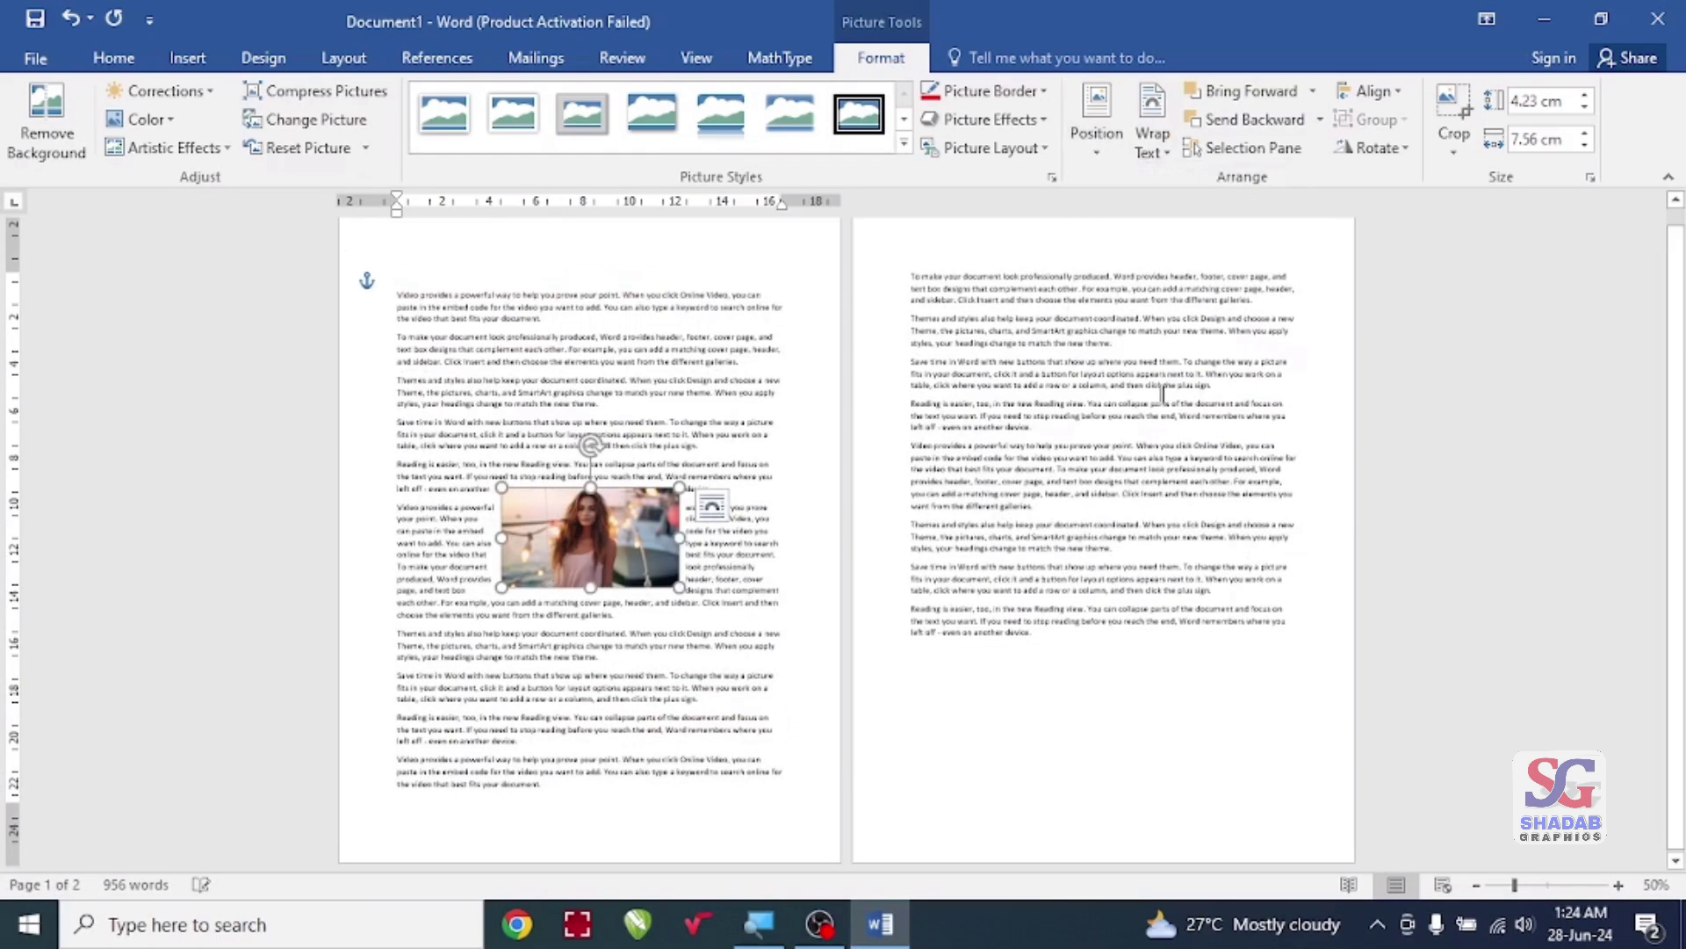
click(1090, 141)
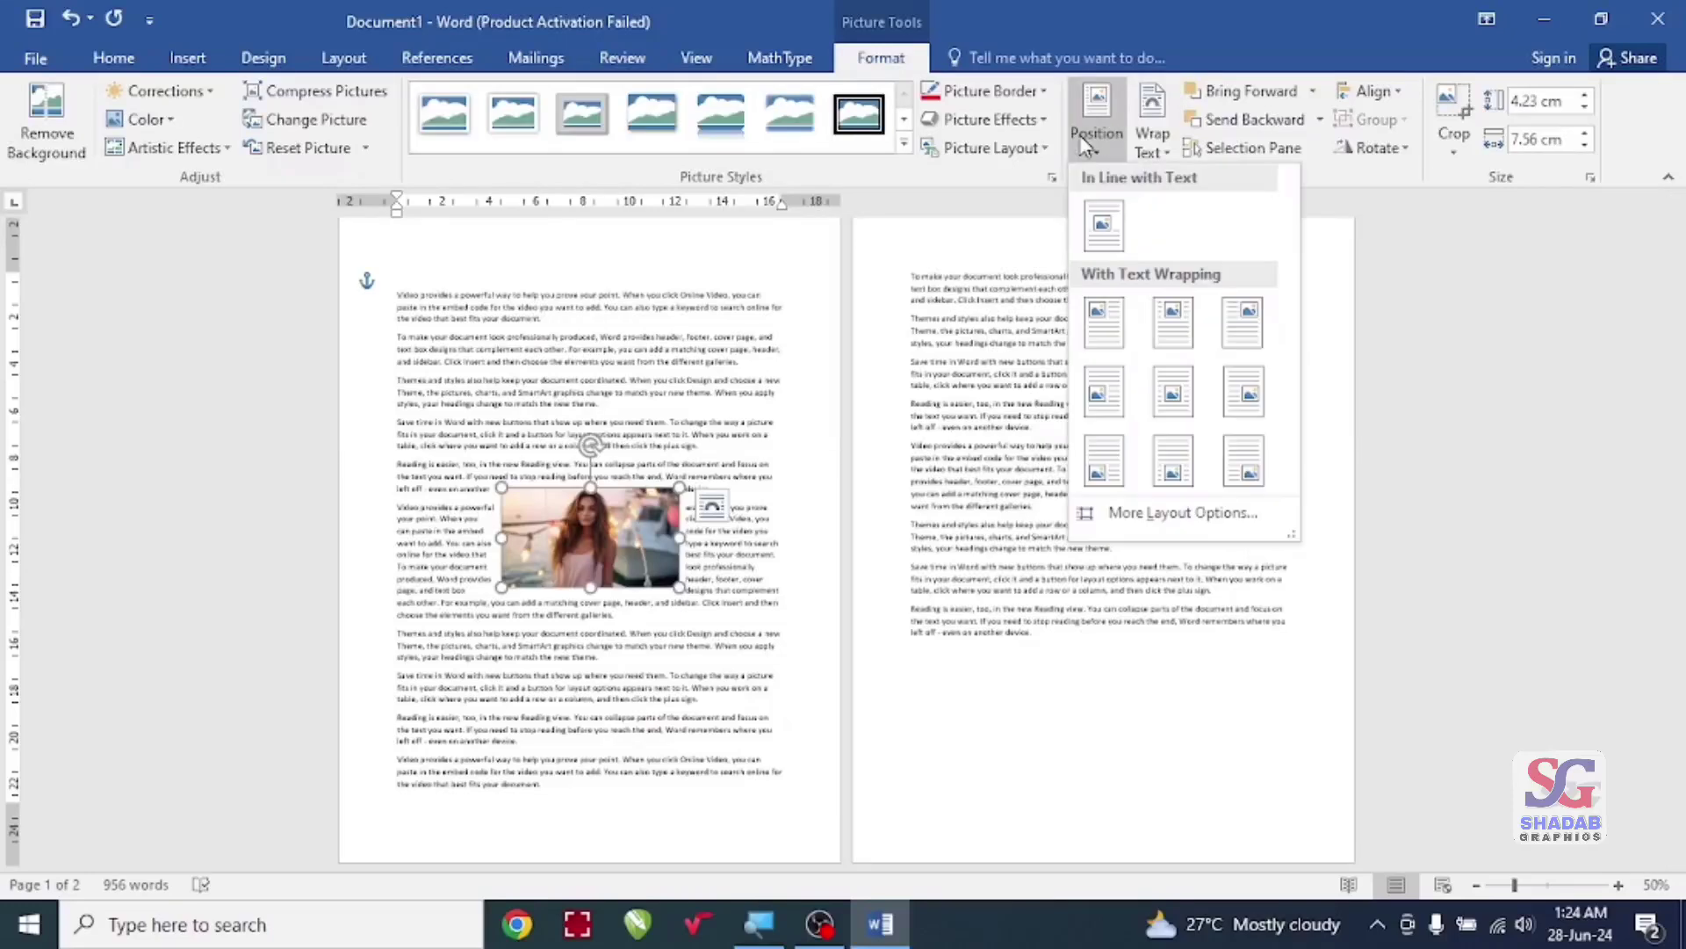
click(1173, 322)
click(838, 403)
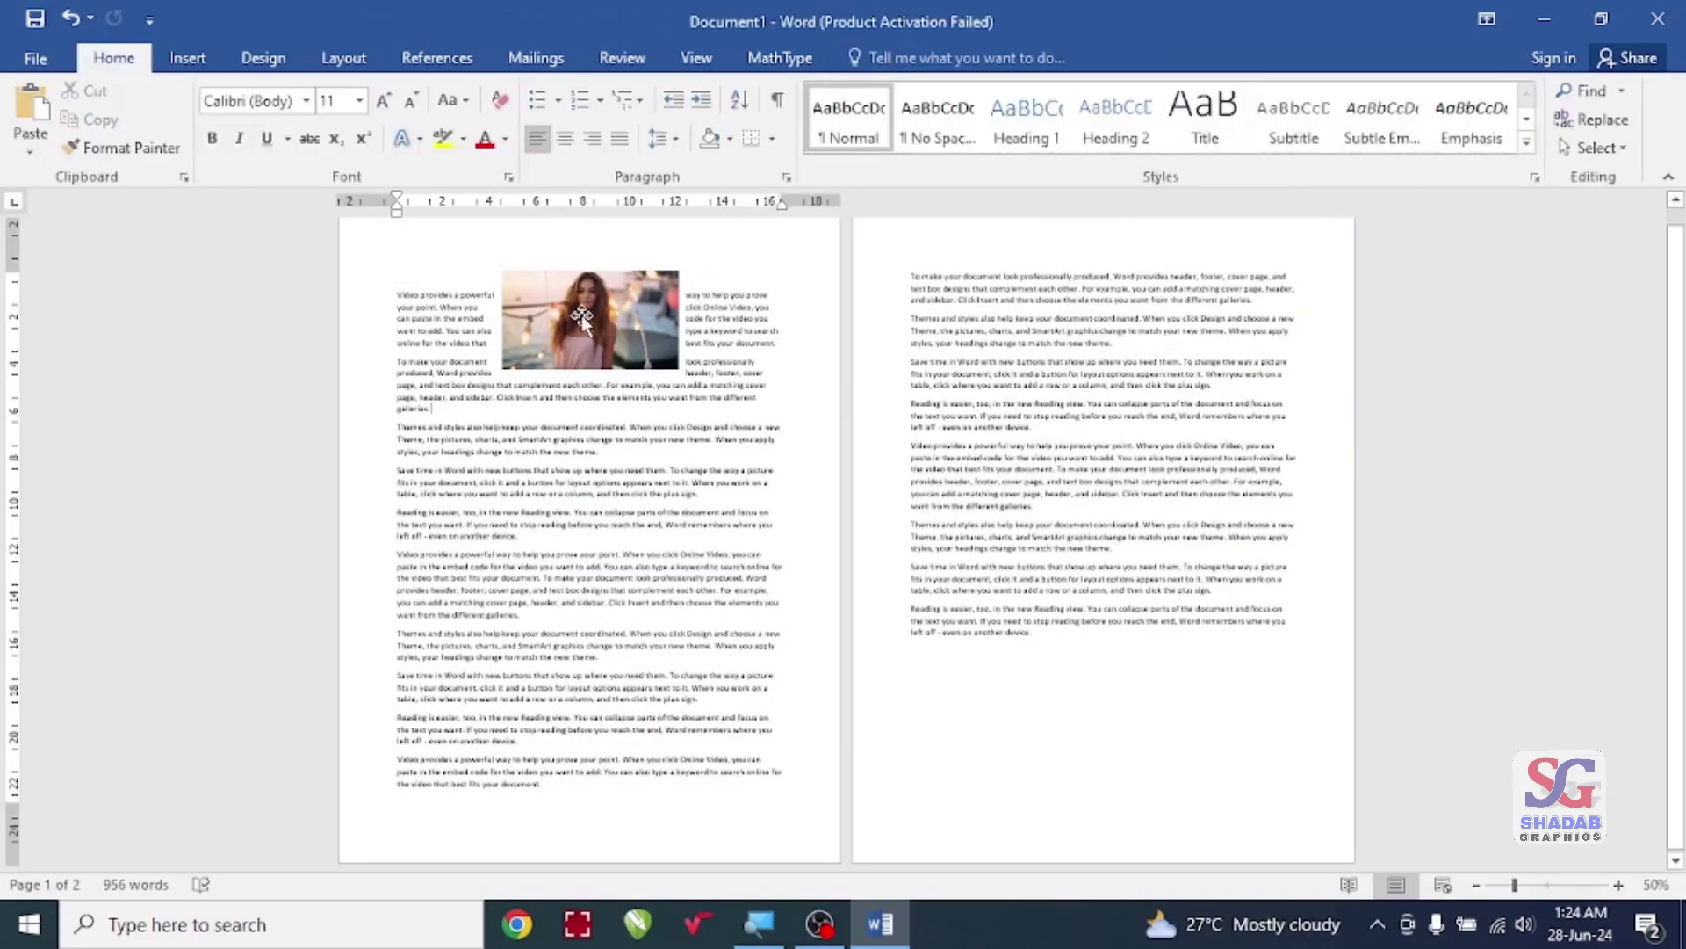
scroll(579, 325, up, 3)
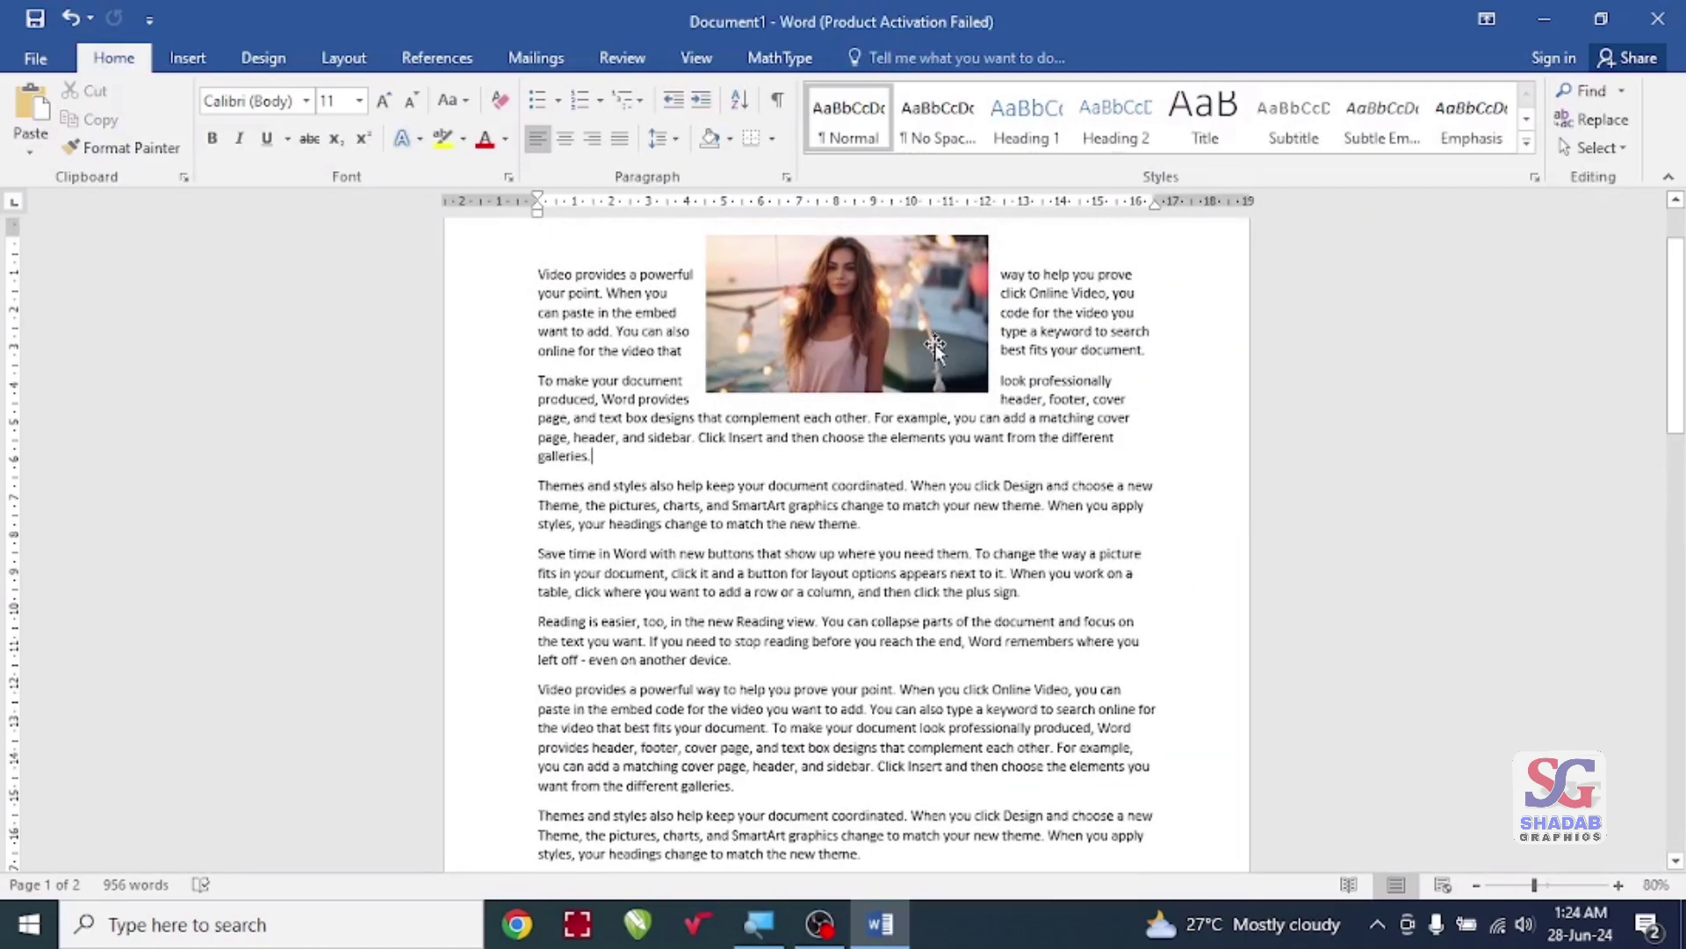
click(867, 309)
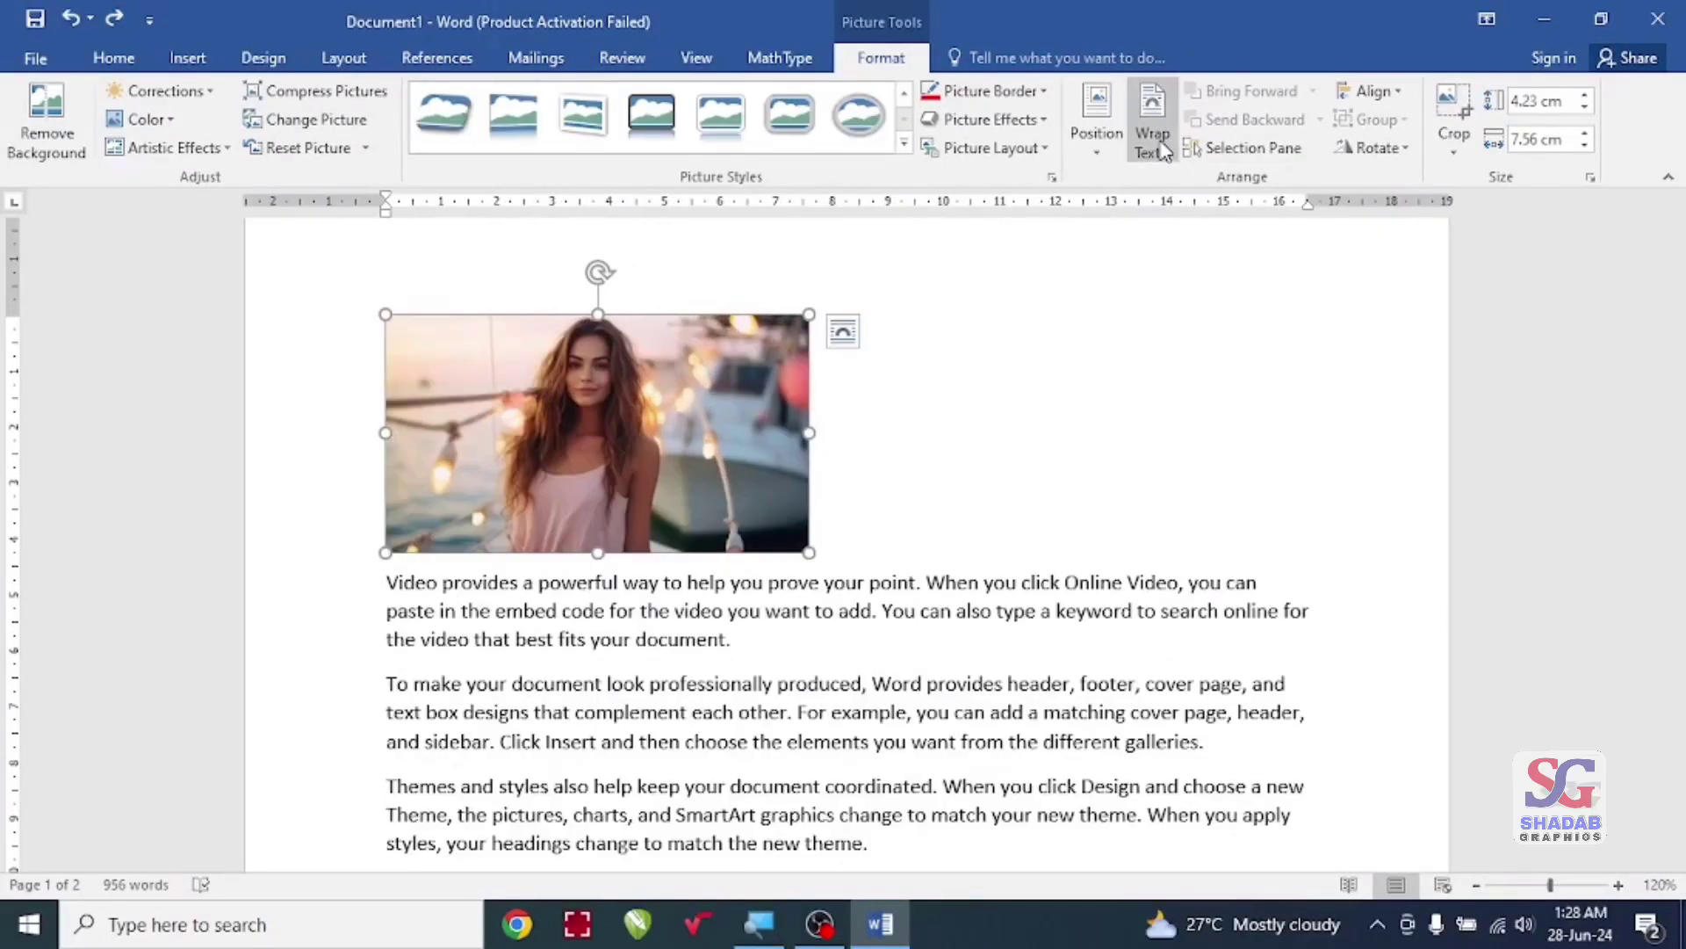
Step: Set the boat picture in line with text and drag it into the first paragraph
click(1164, 151)
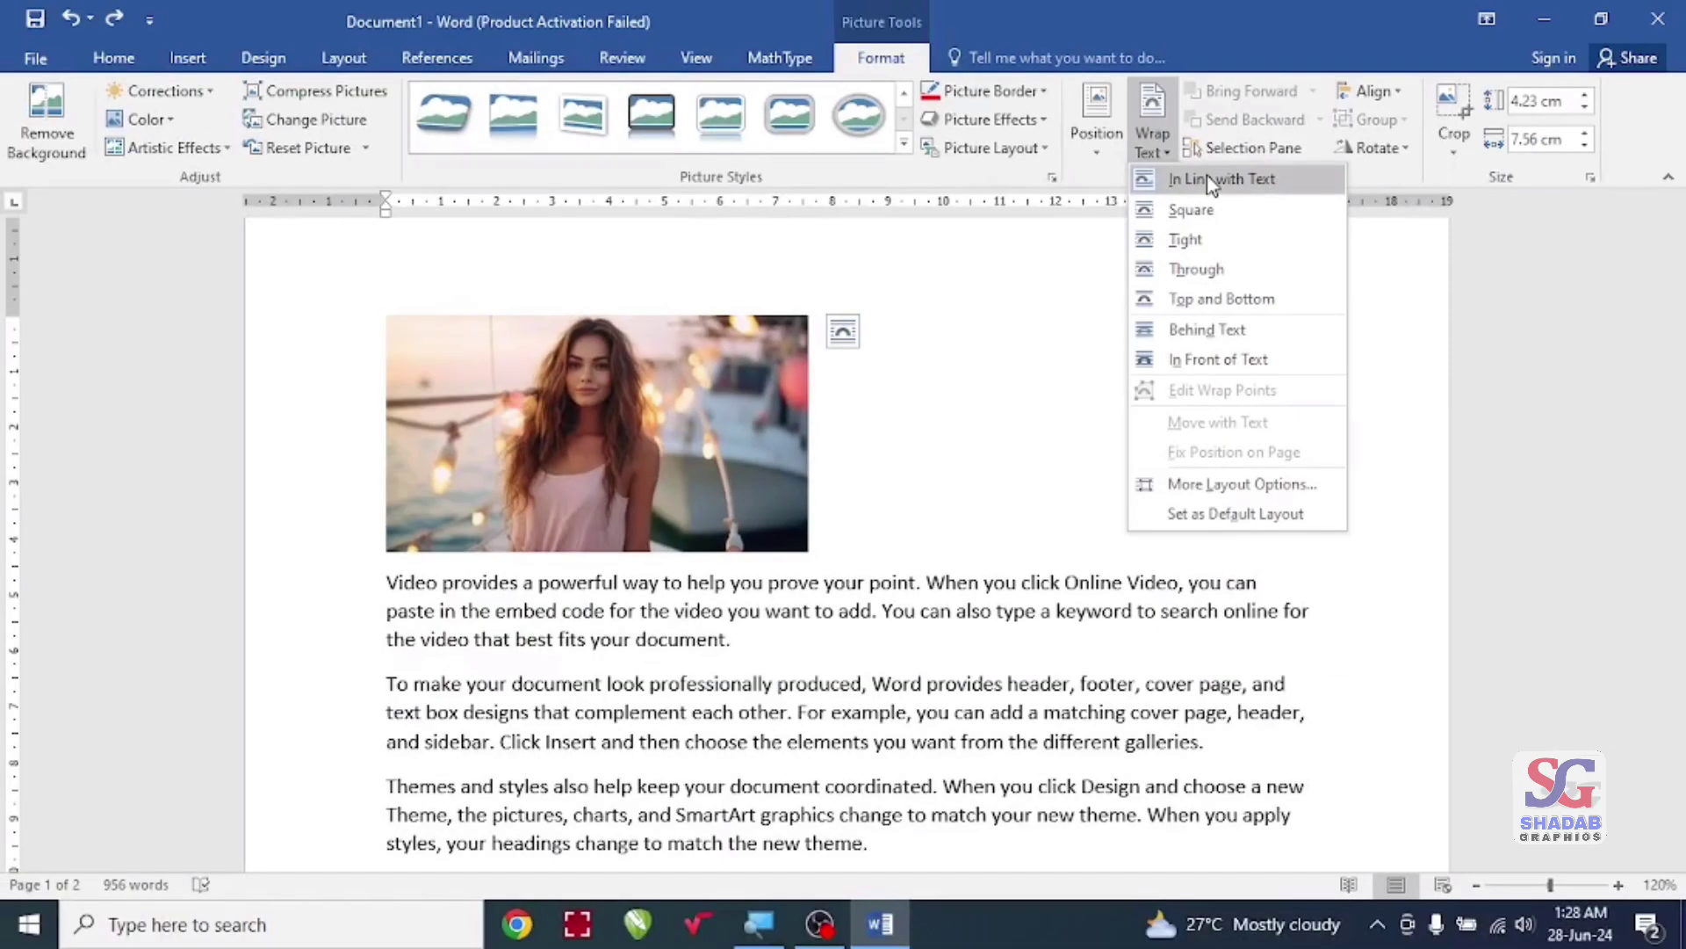
click(1212, 180)
drag(633, 369, 659, 620)
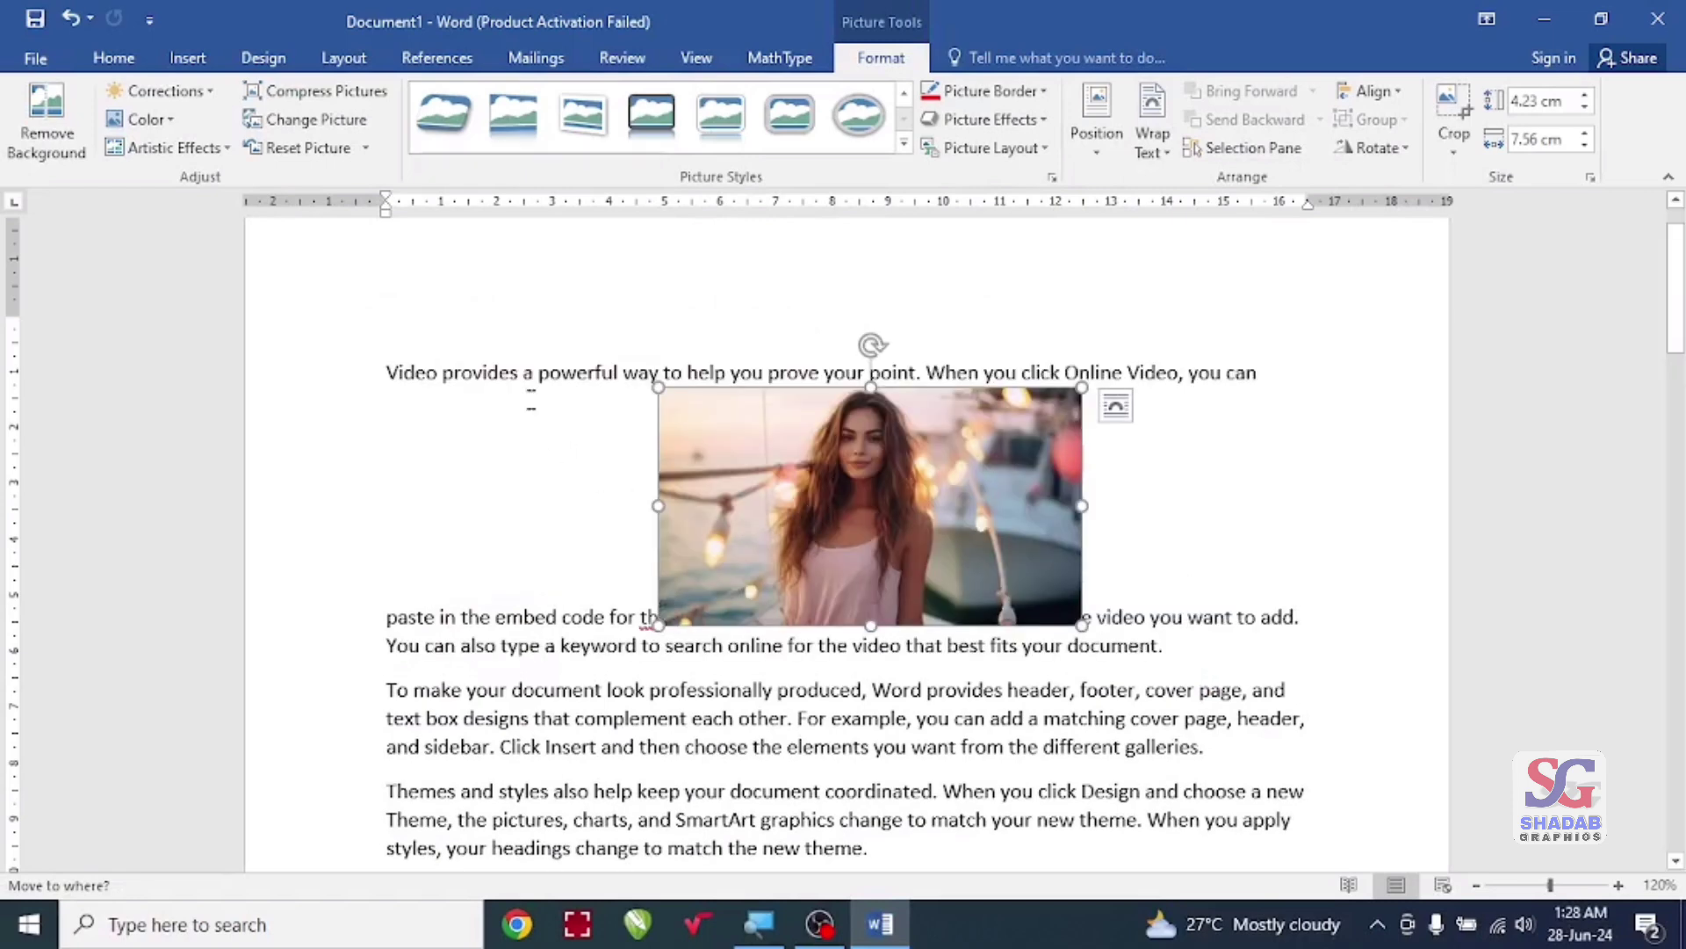
drag(865, 475, 795, 650)
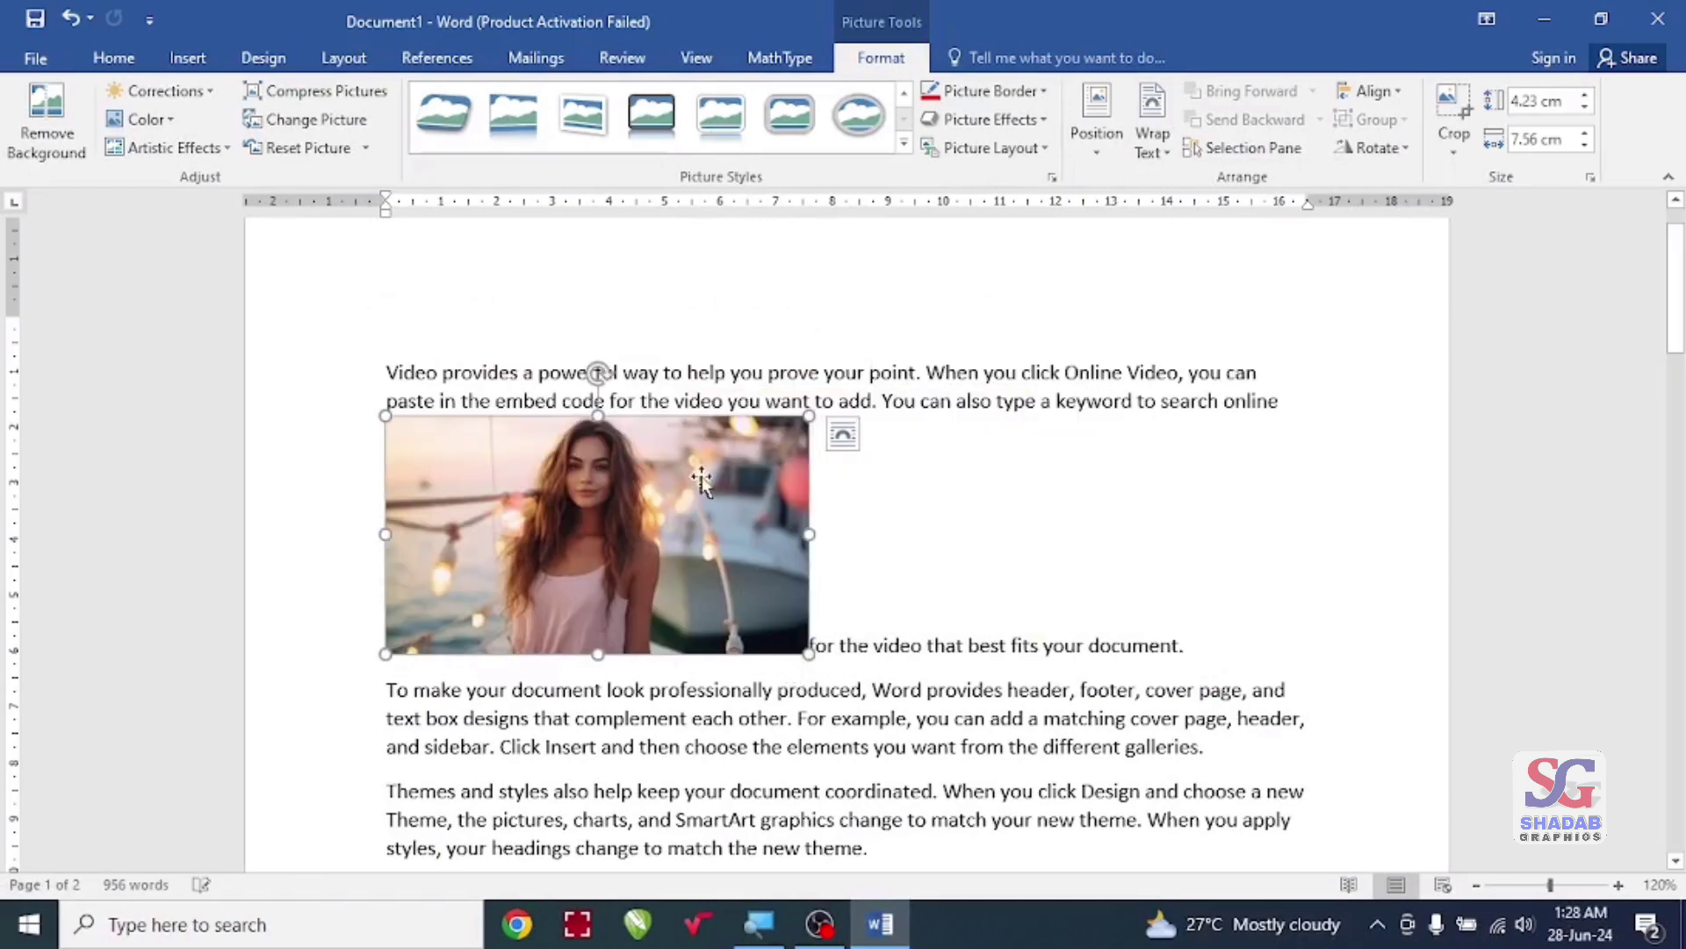
Step: Apply Square wrapping and move the picture into the middle of the paragraphs
click(1150, 131)
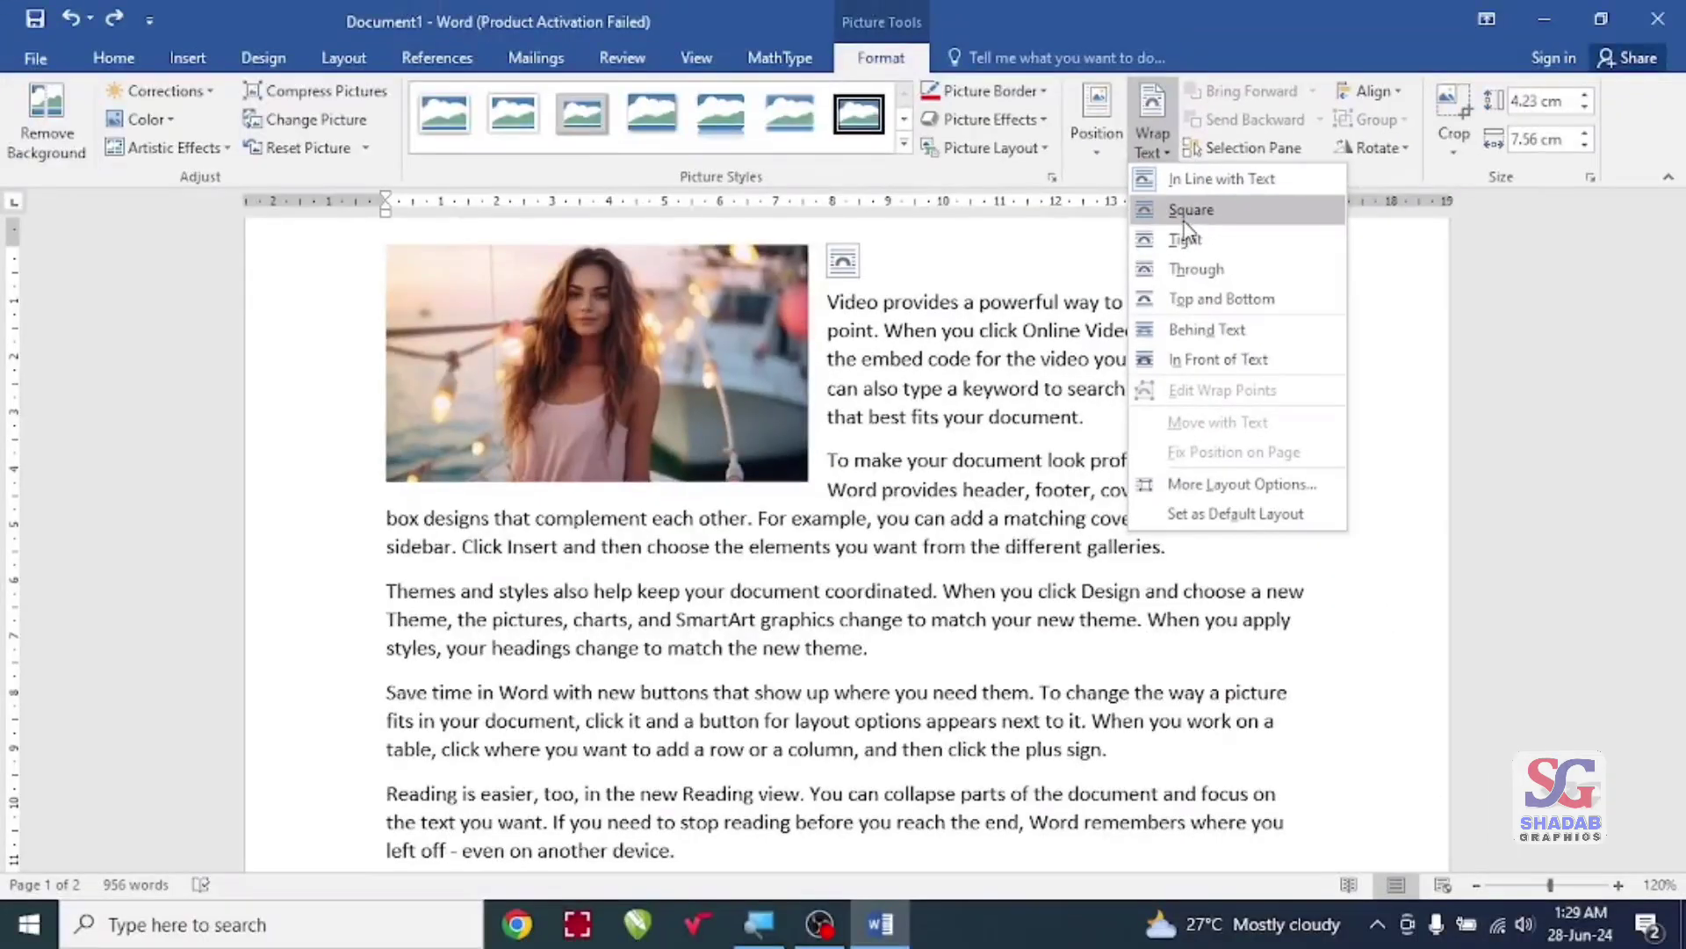
click(1188, 215)
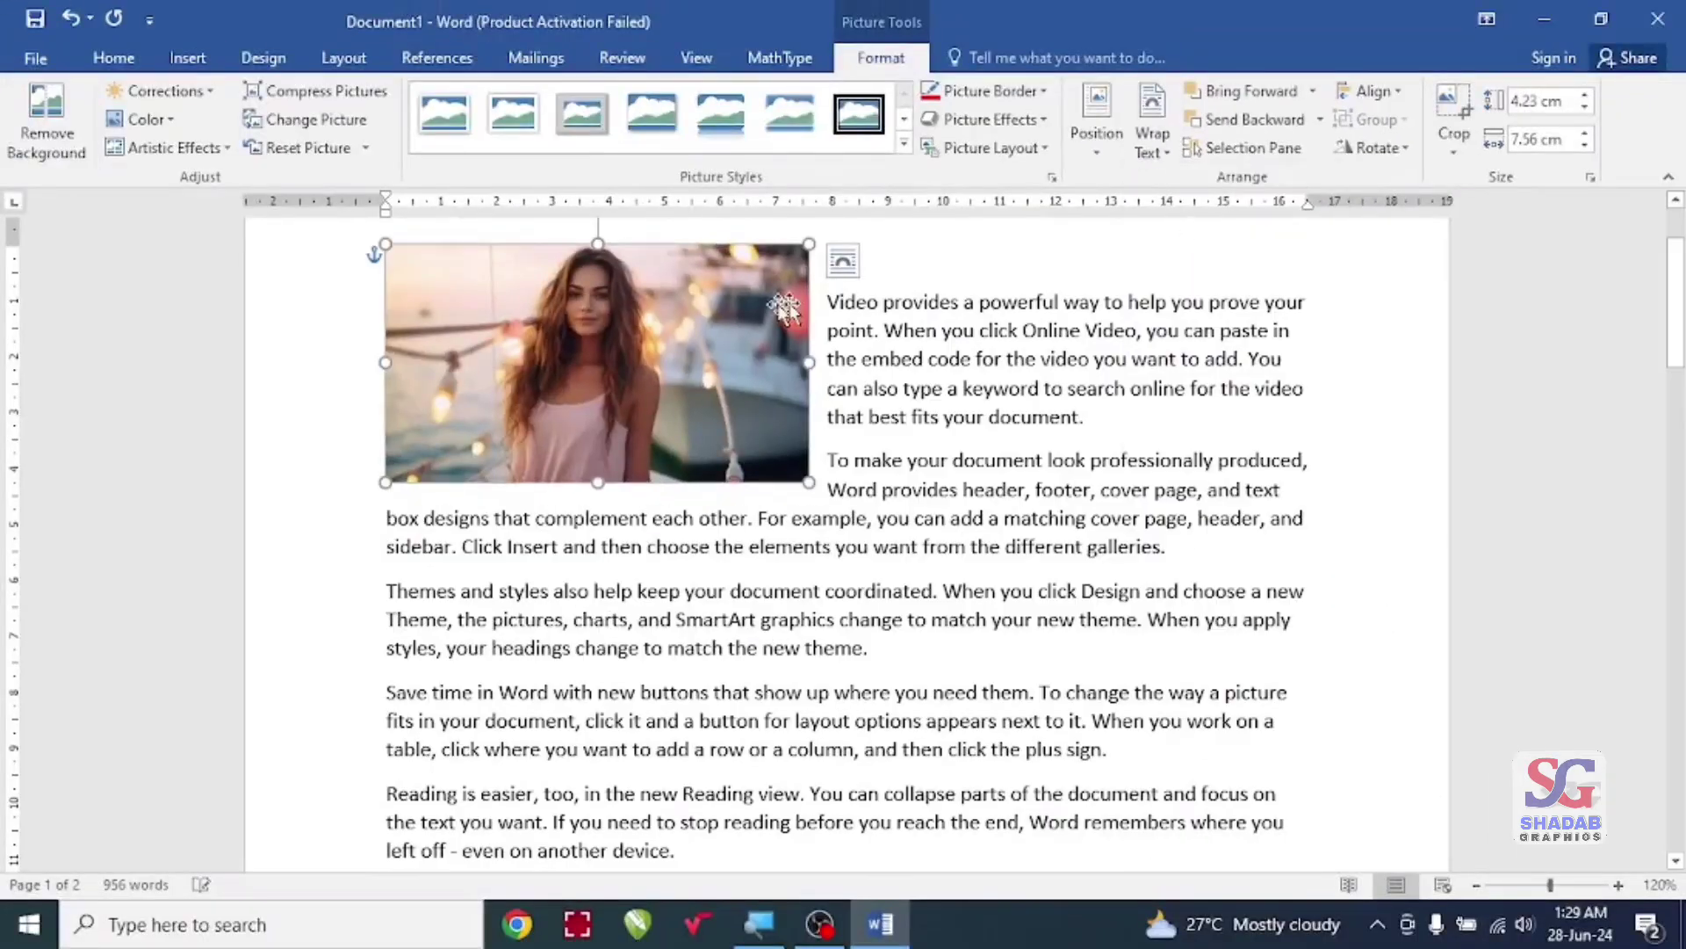
drag(675, 343, 882, 563)
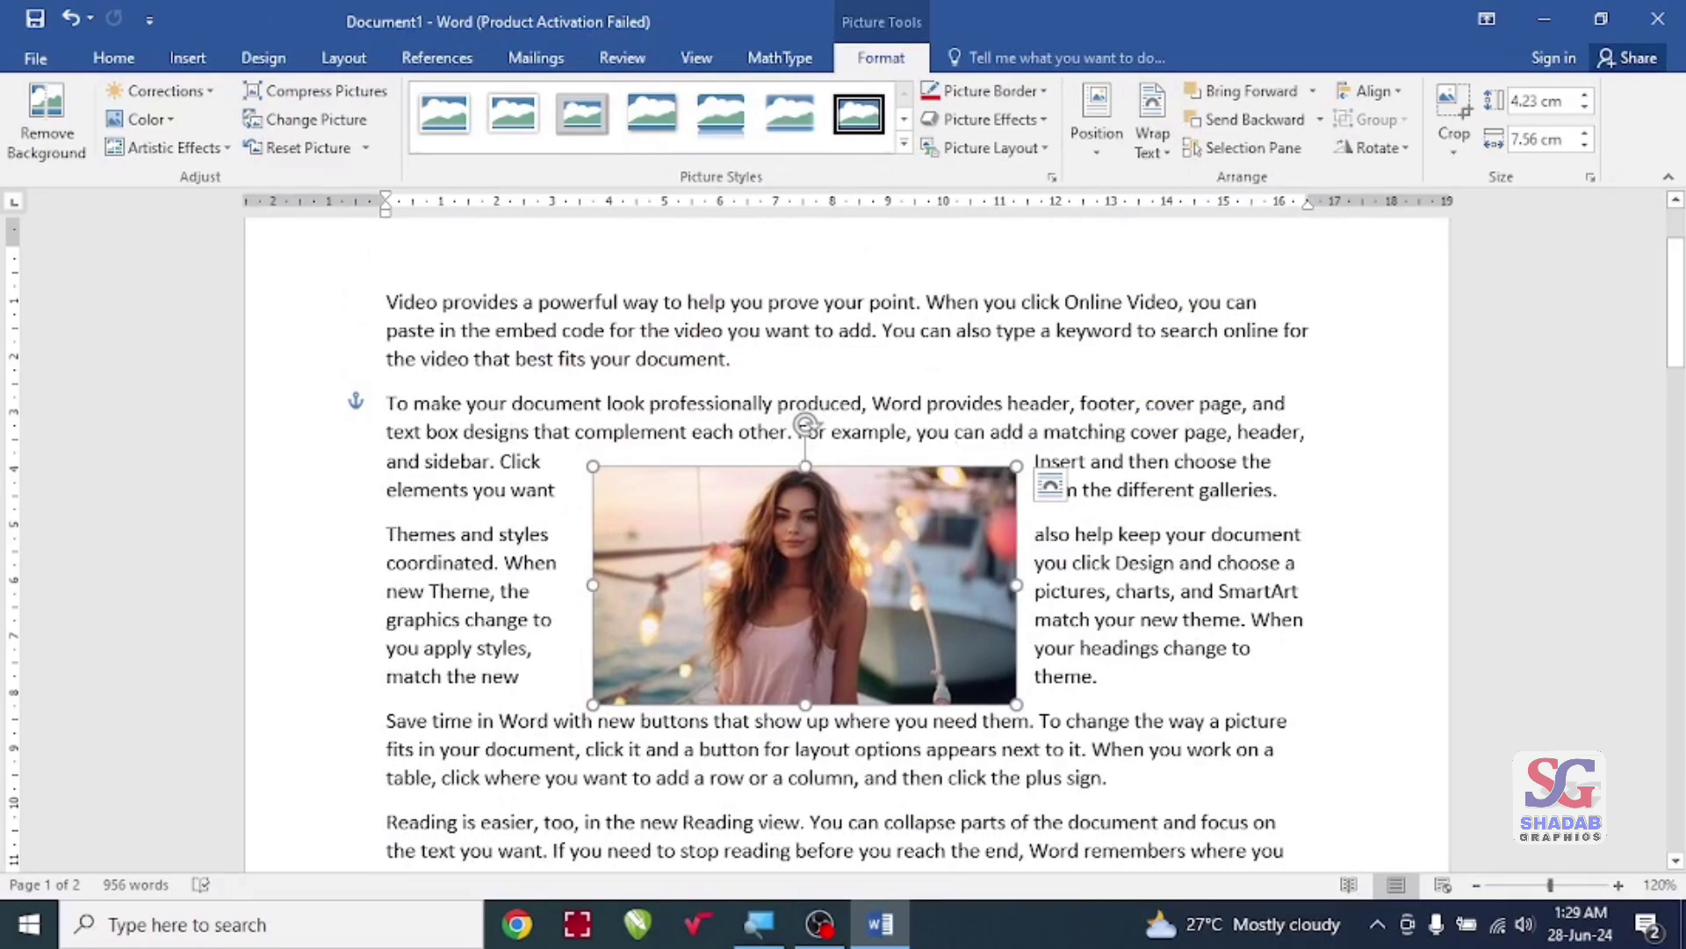
Step: Undo the last move, then switch the picture's wrapping between Square and Tight, ending on Tight
key(ctrl+z)
click(1152, 140)
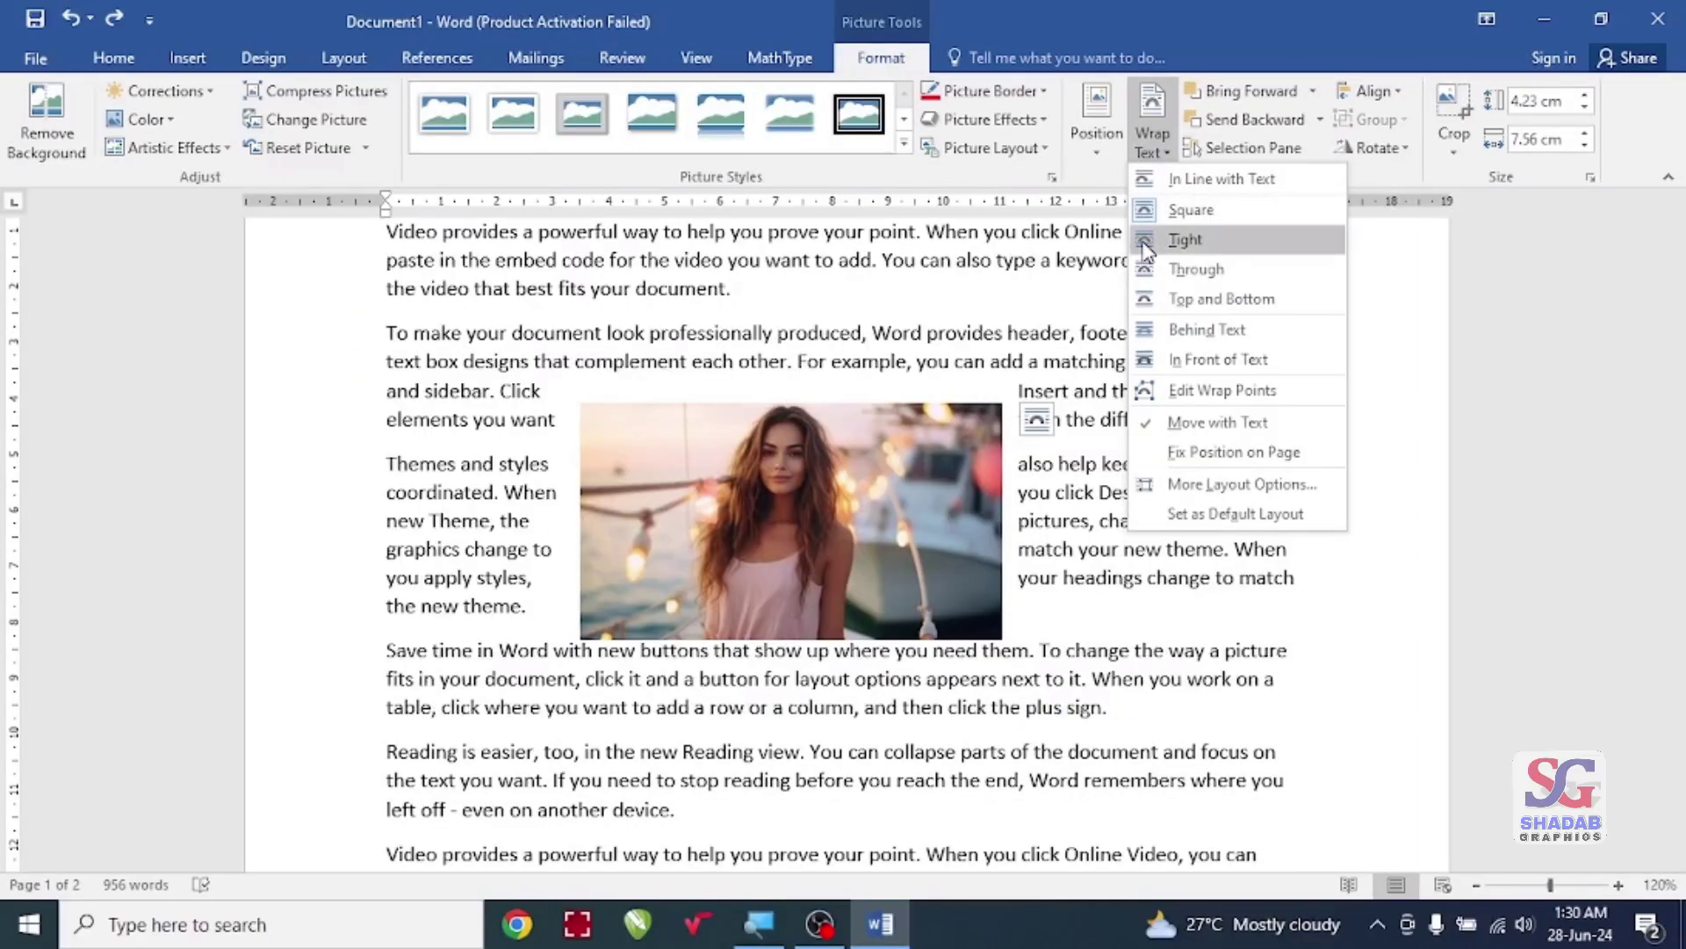
click(1150, 242)
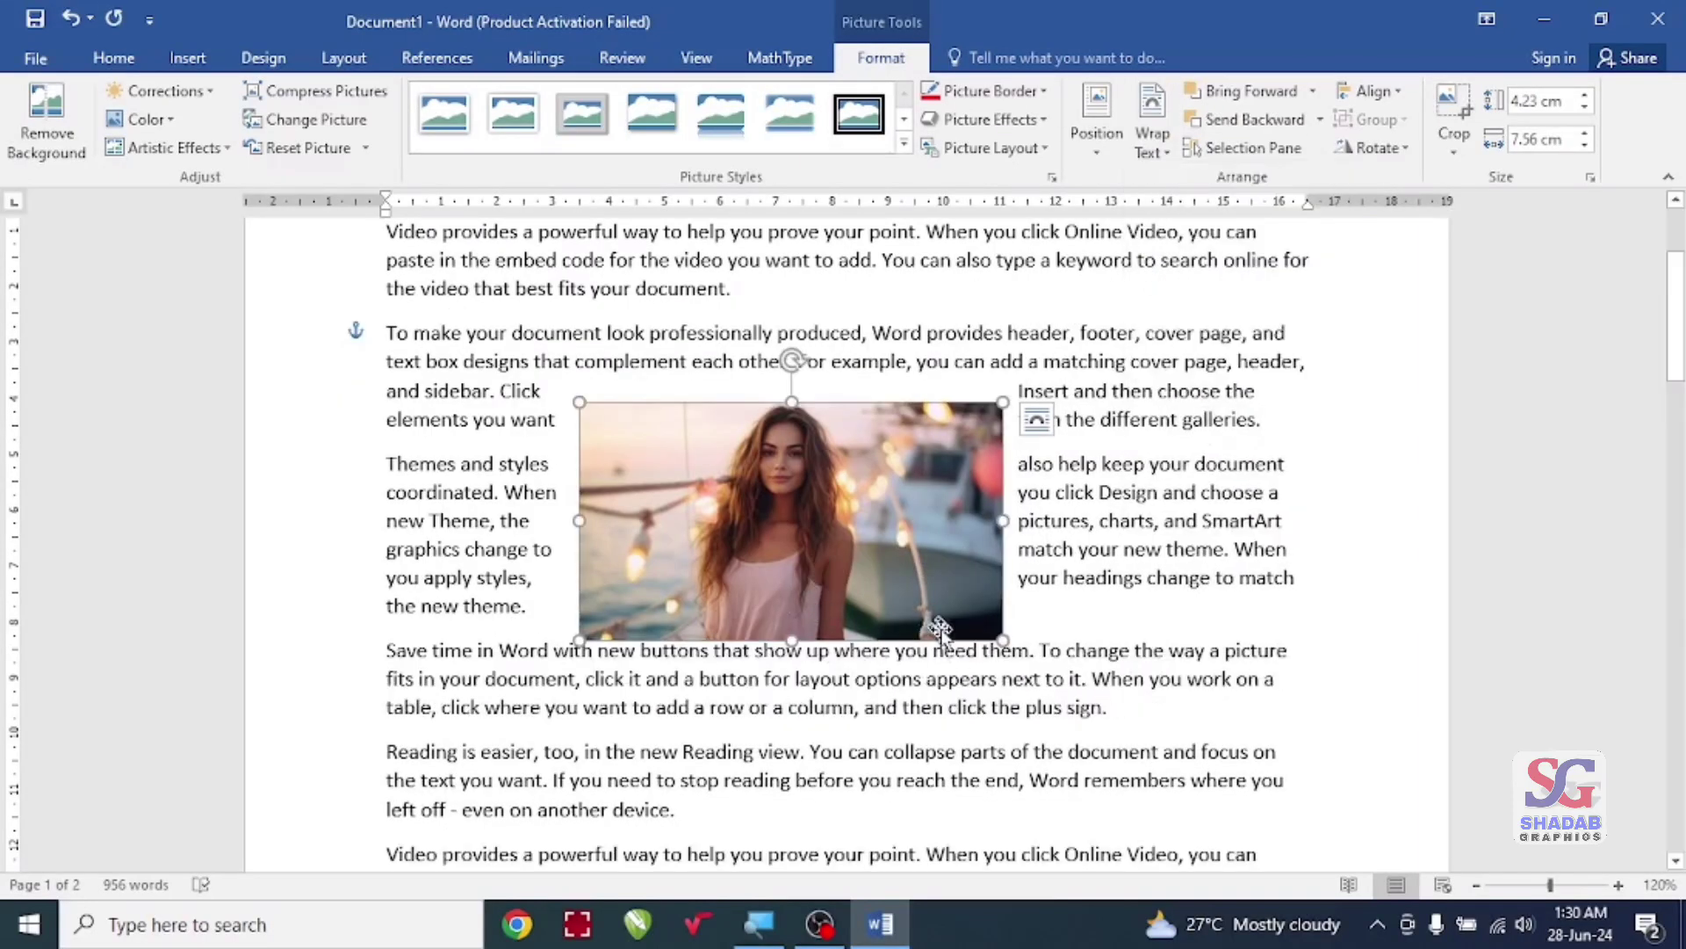
click(1152, 132)
click(1168, 214)
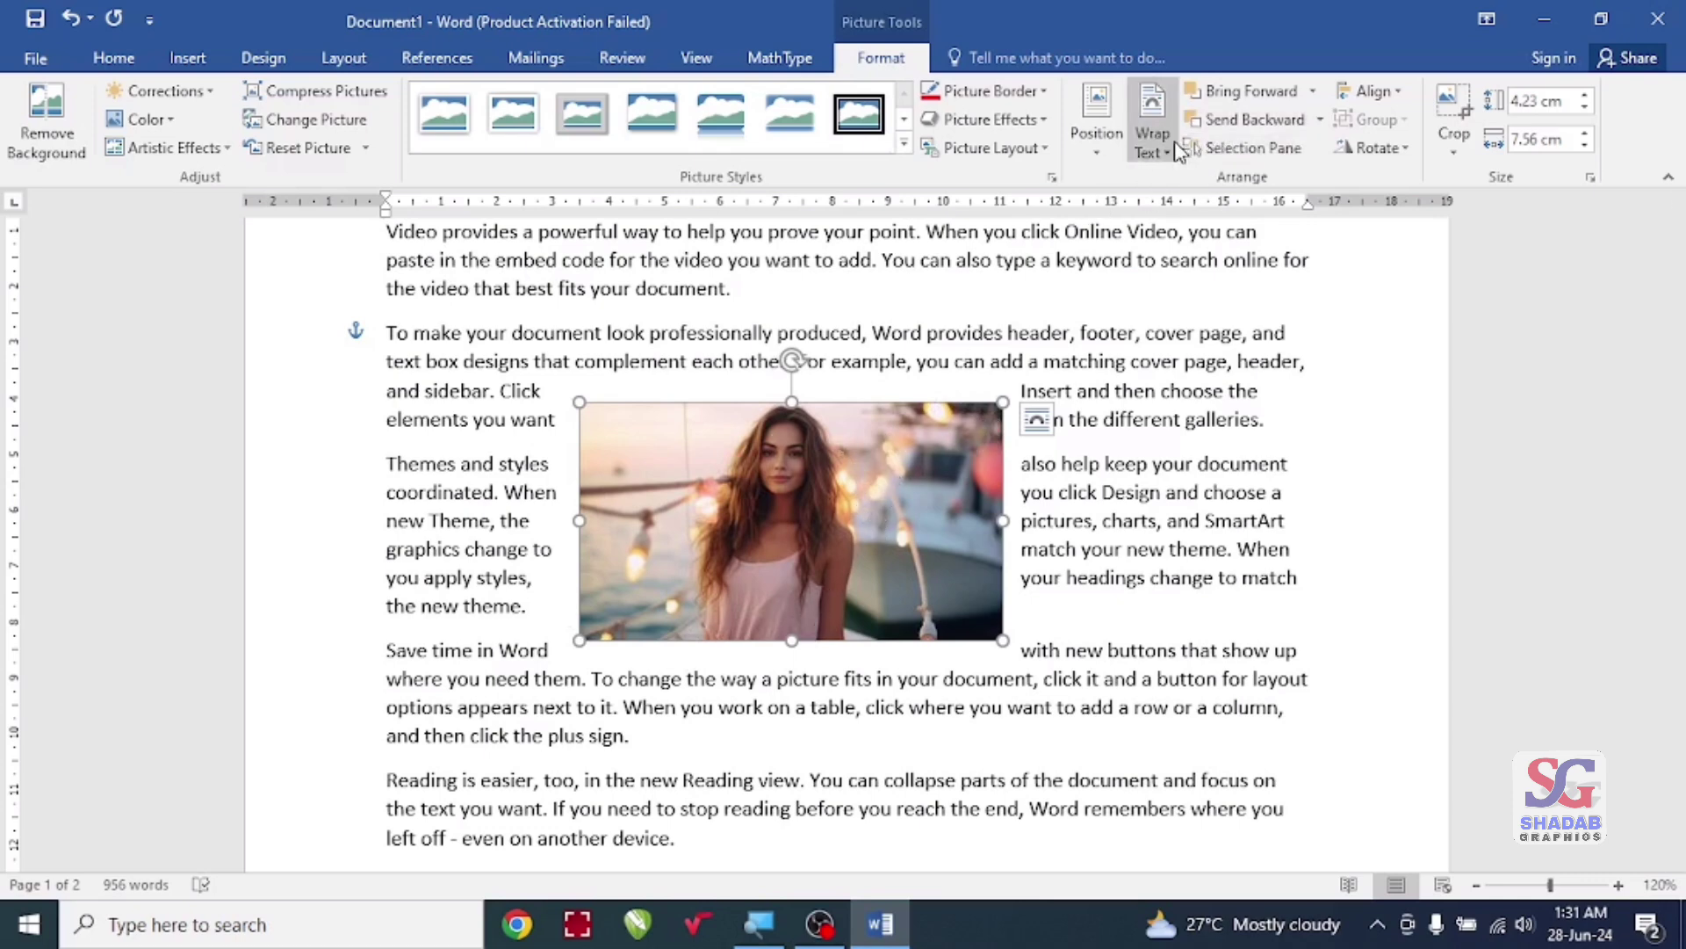
click(1157, 141)
click(1199, 151)
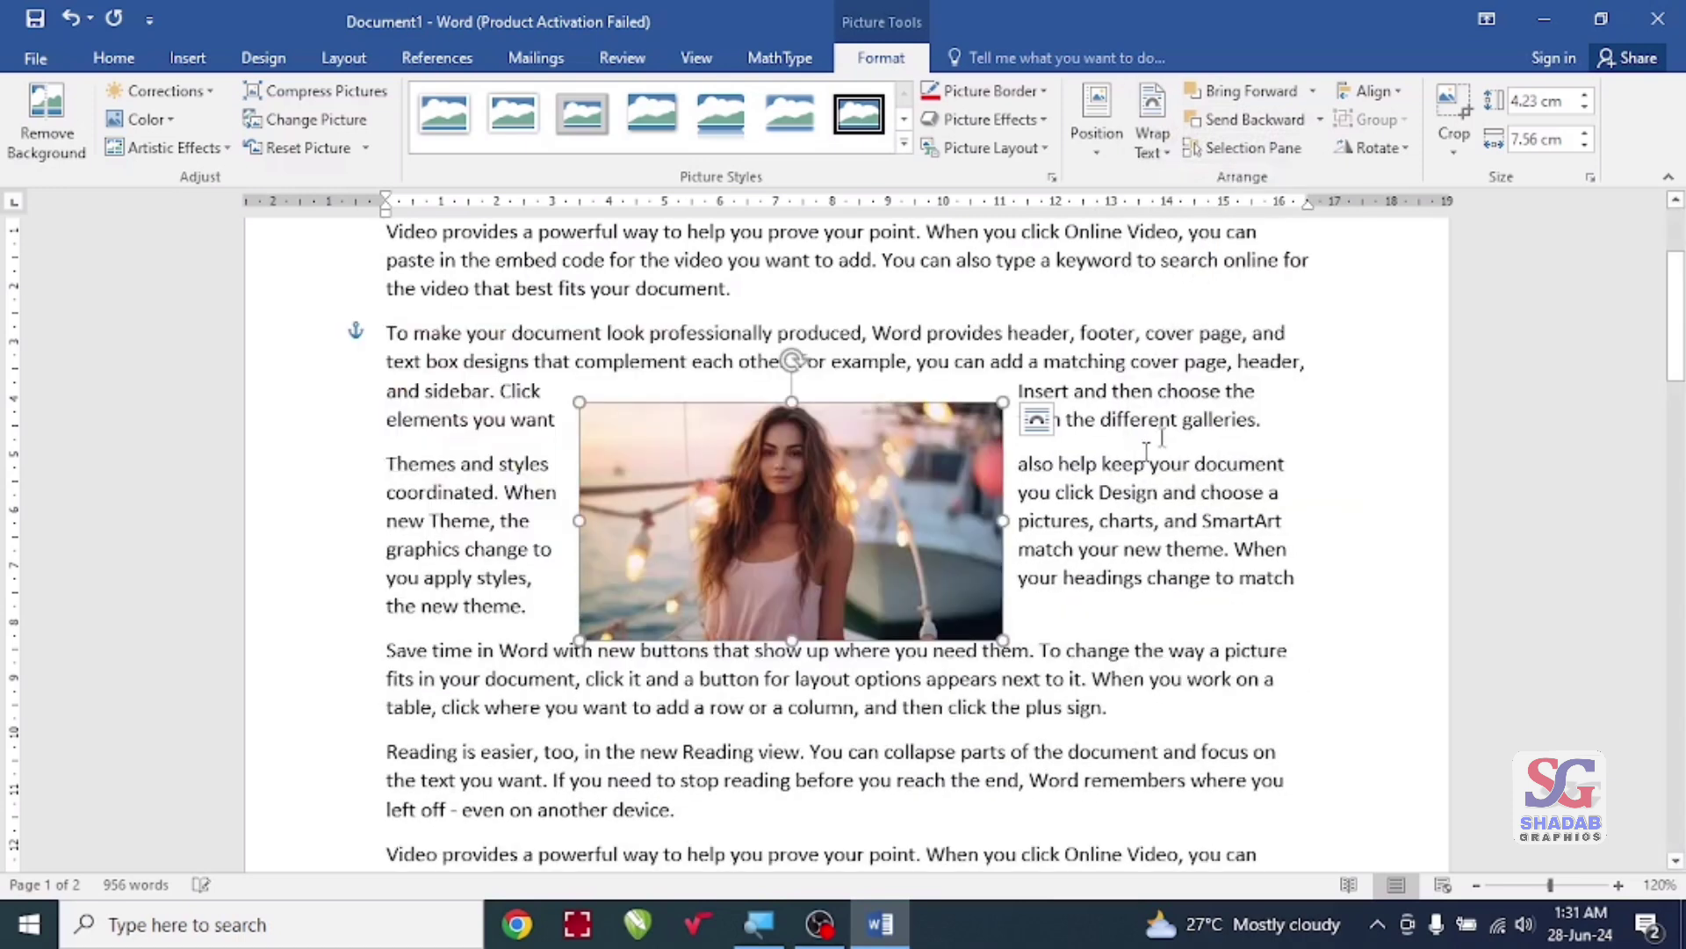
Step: Move the tightly wrapped boat picture slightly lower among the paragraphs
click(806, 656)
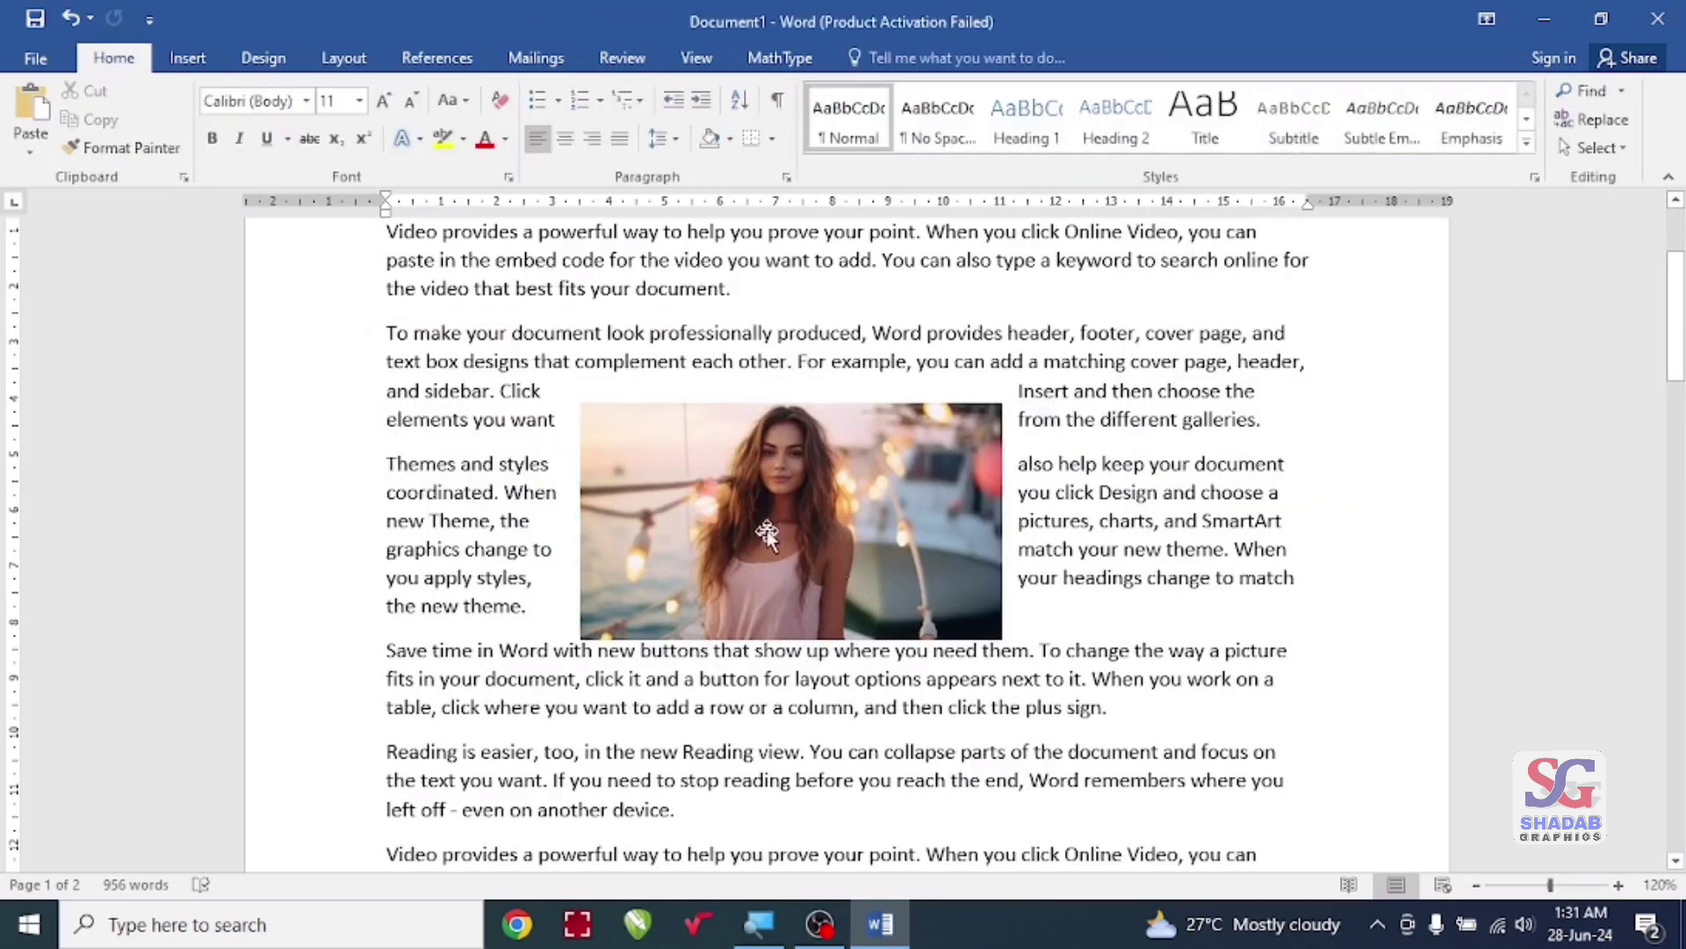
click(790, 518)
drag(825, 461, 817, 505)
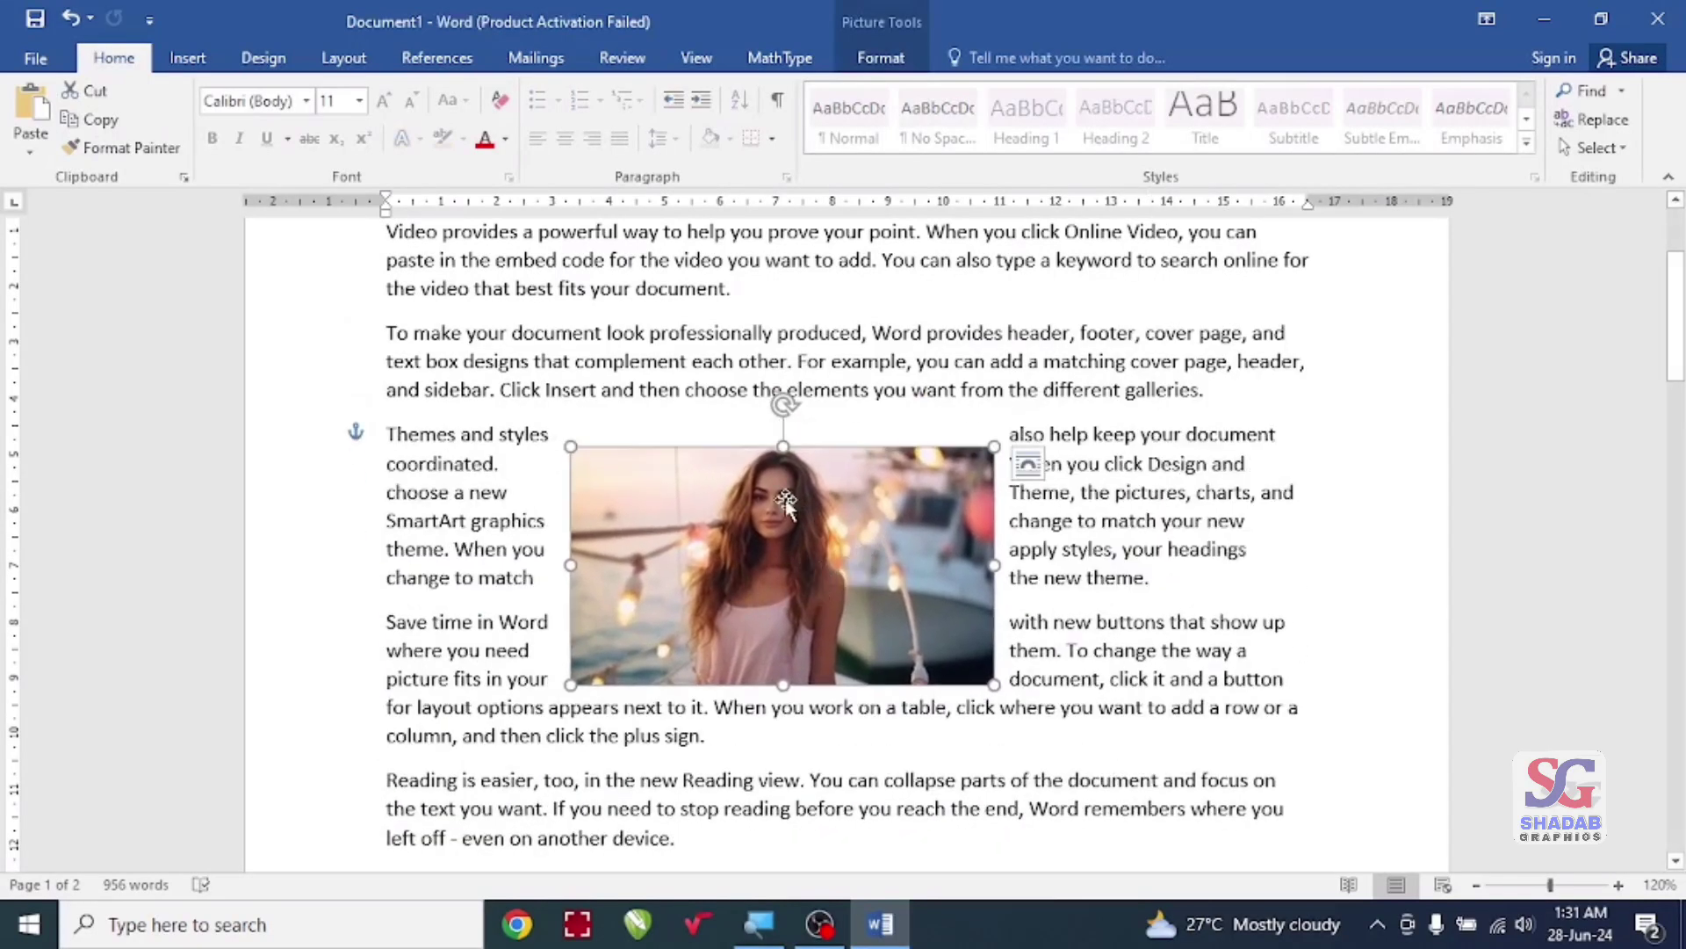
click(881, 58)
click(1151, 140)
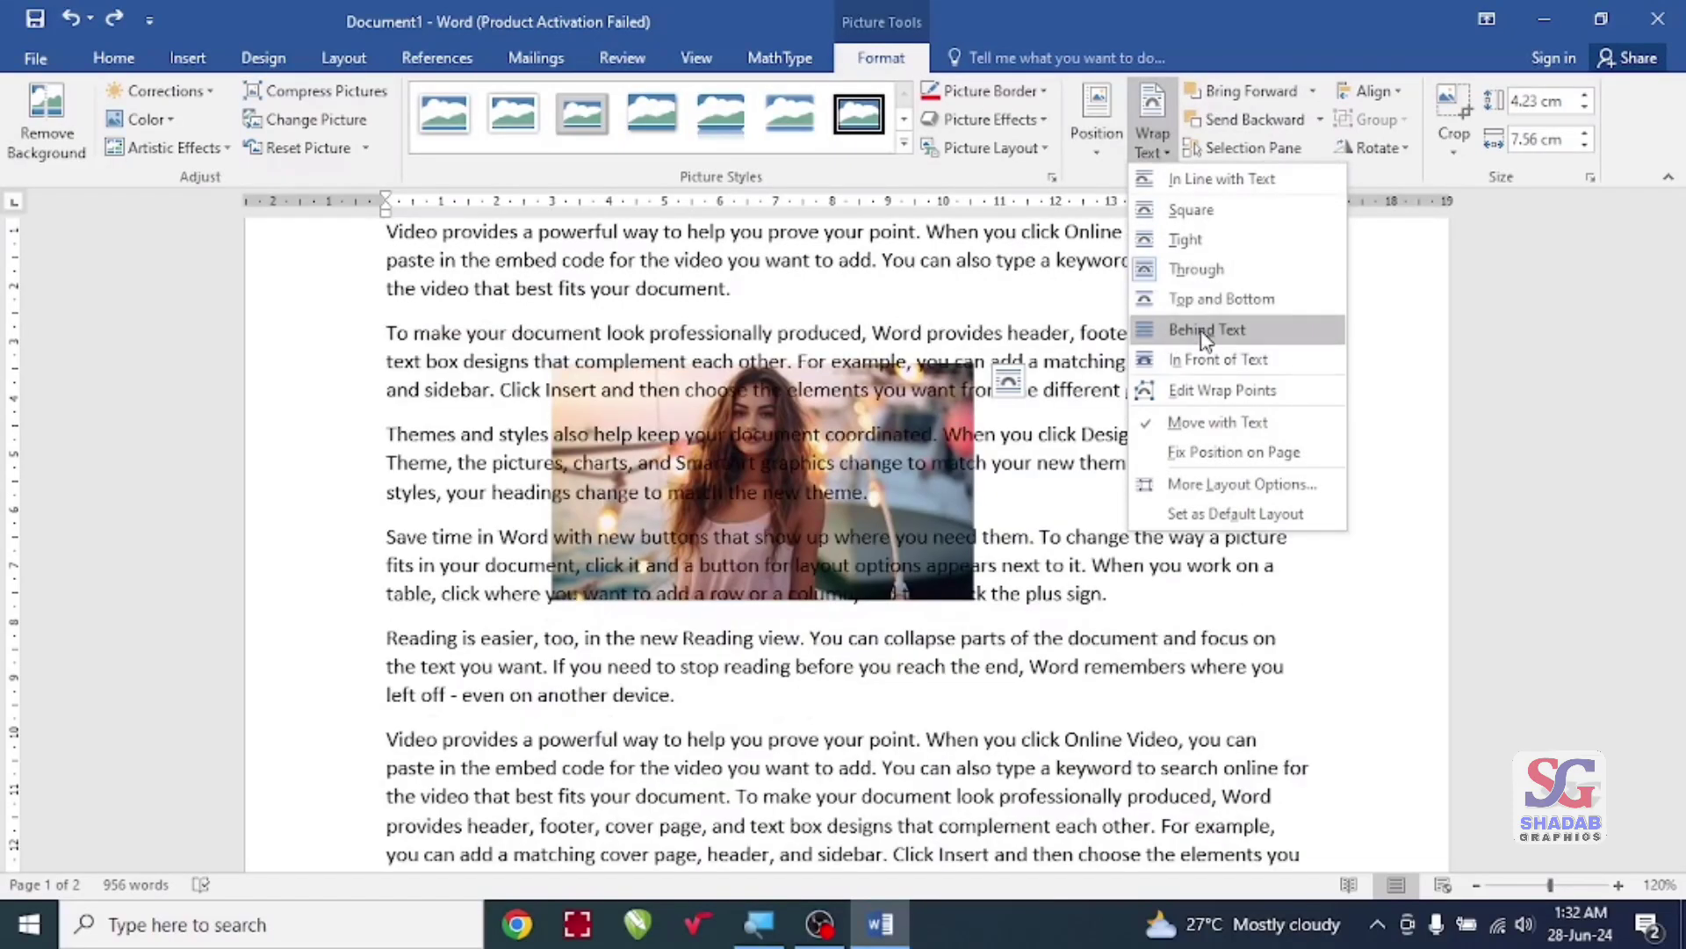
Step: Try Behind Text and In Front of Text wrapping on the boat photo, then undo
click(1206, 334)
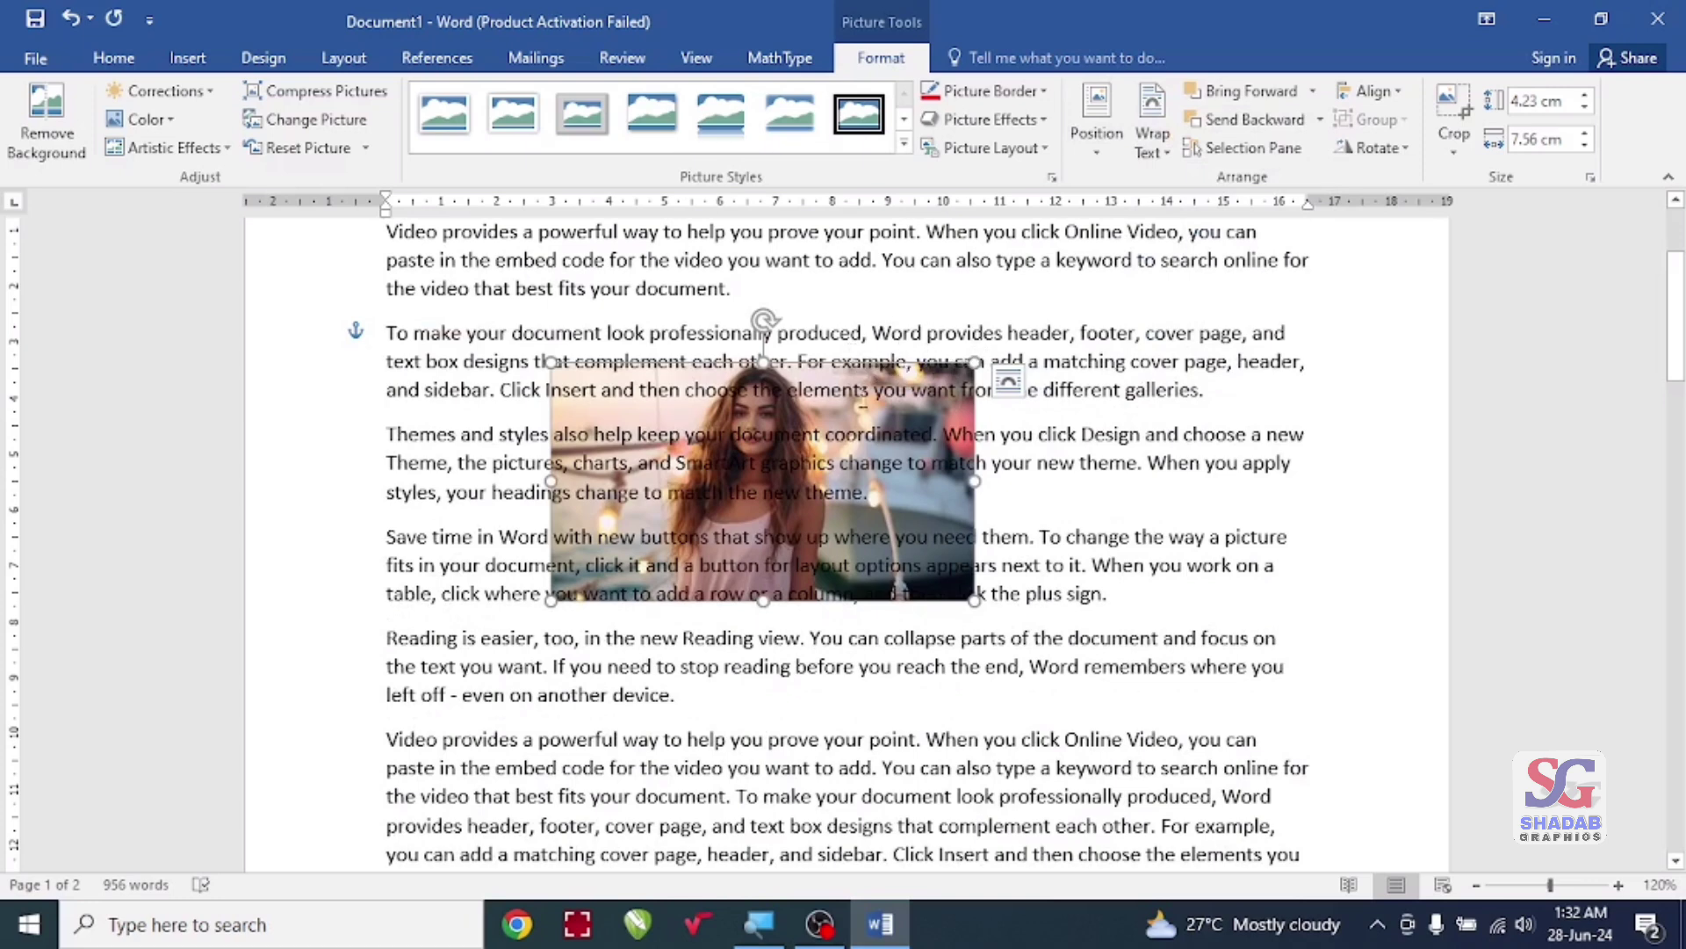
click(1152, 127)
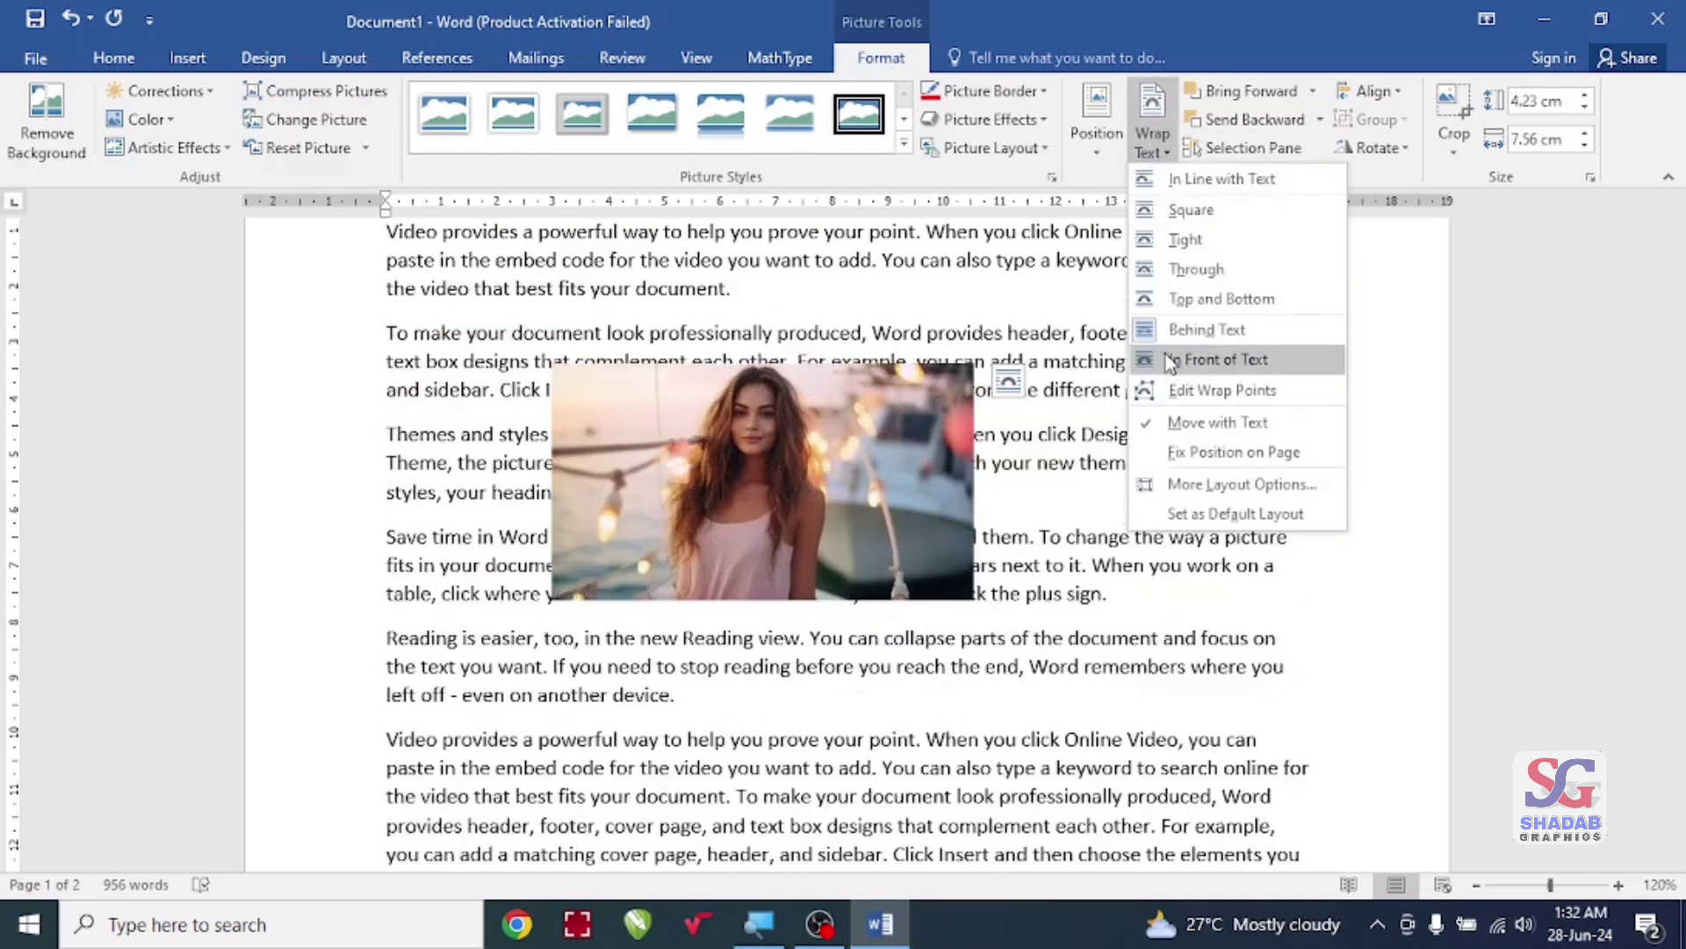
click(1168, 360)
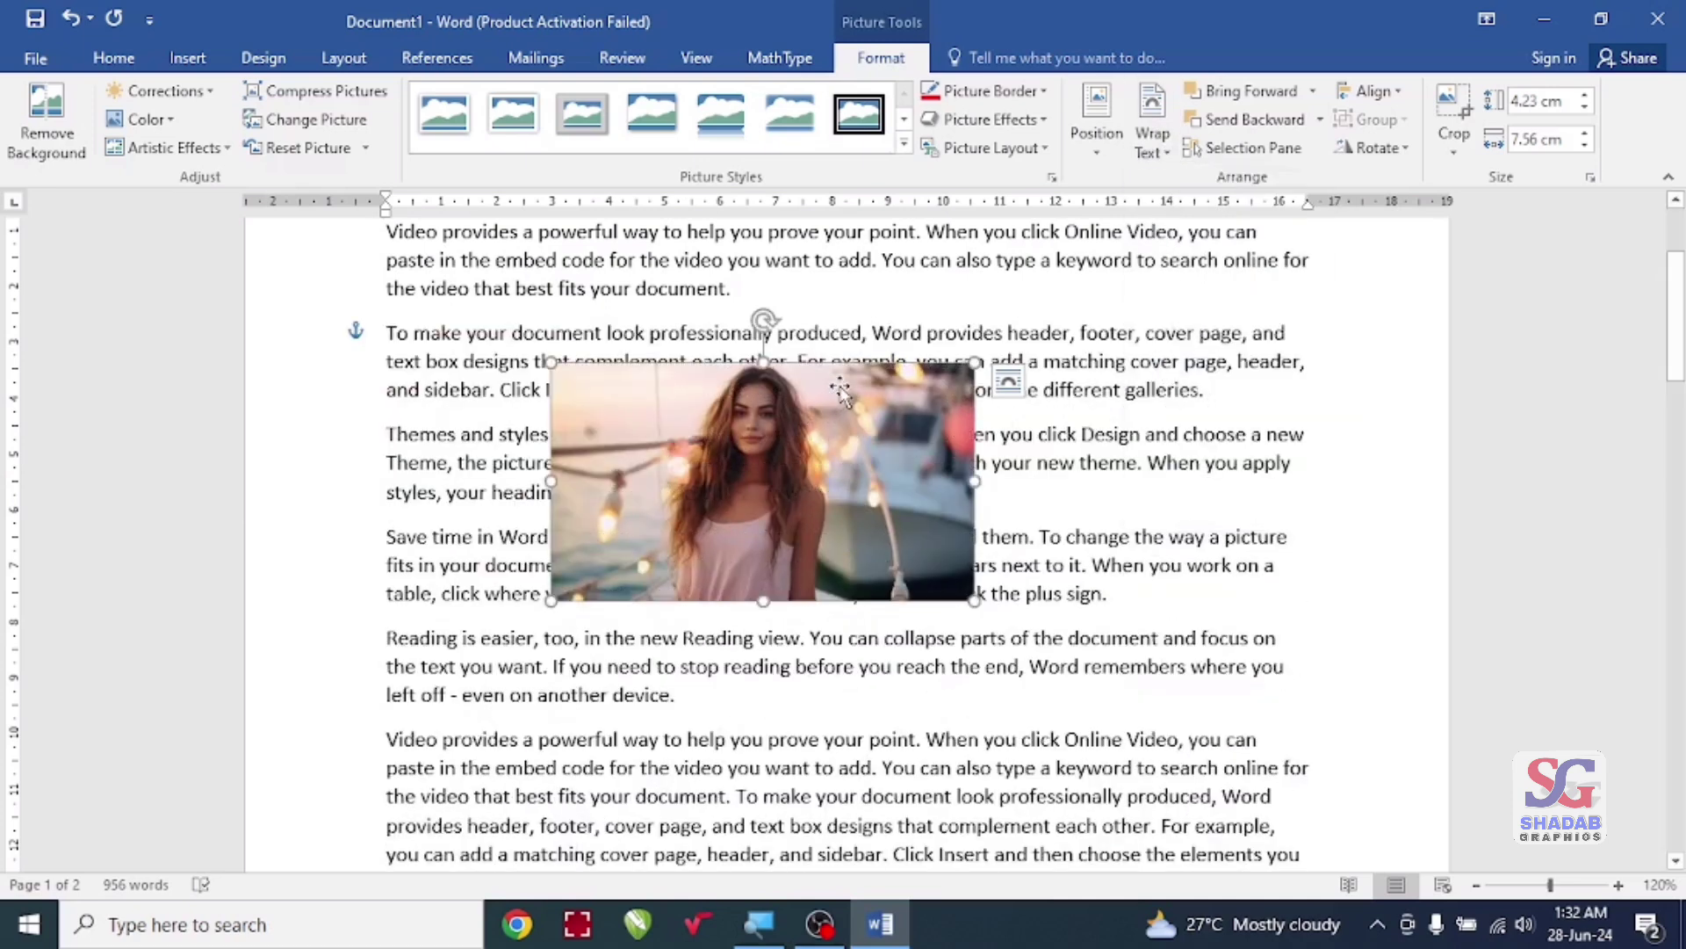
key(ctrl+z)
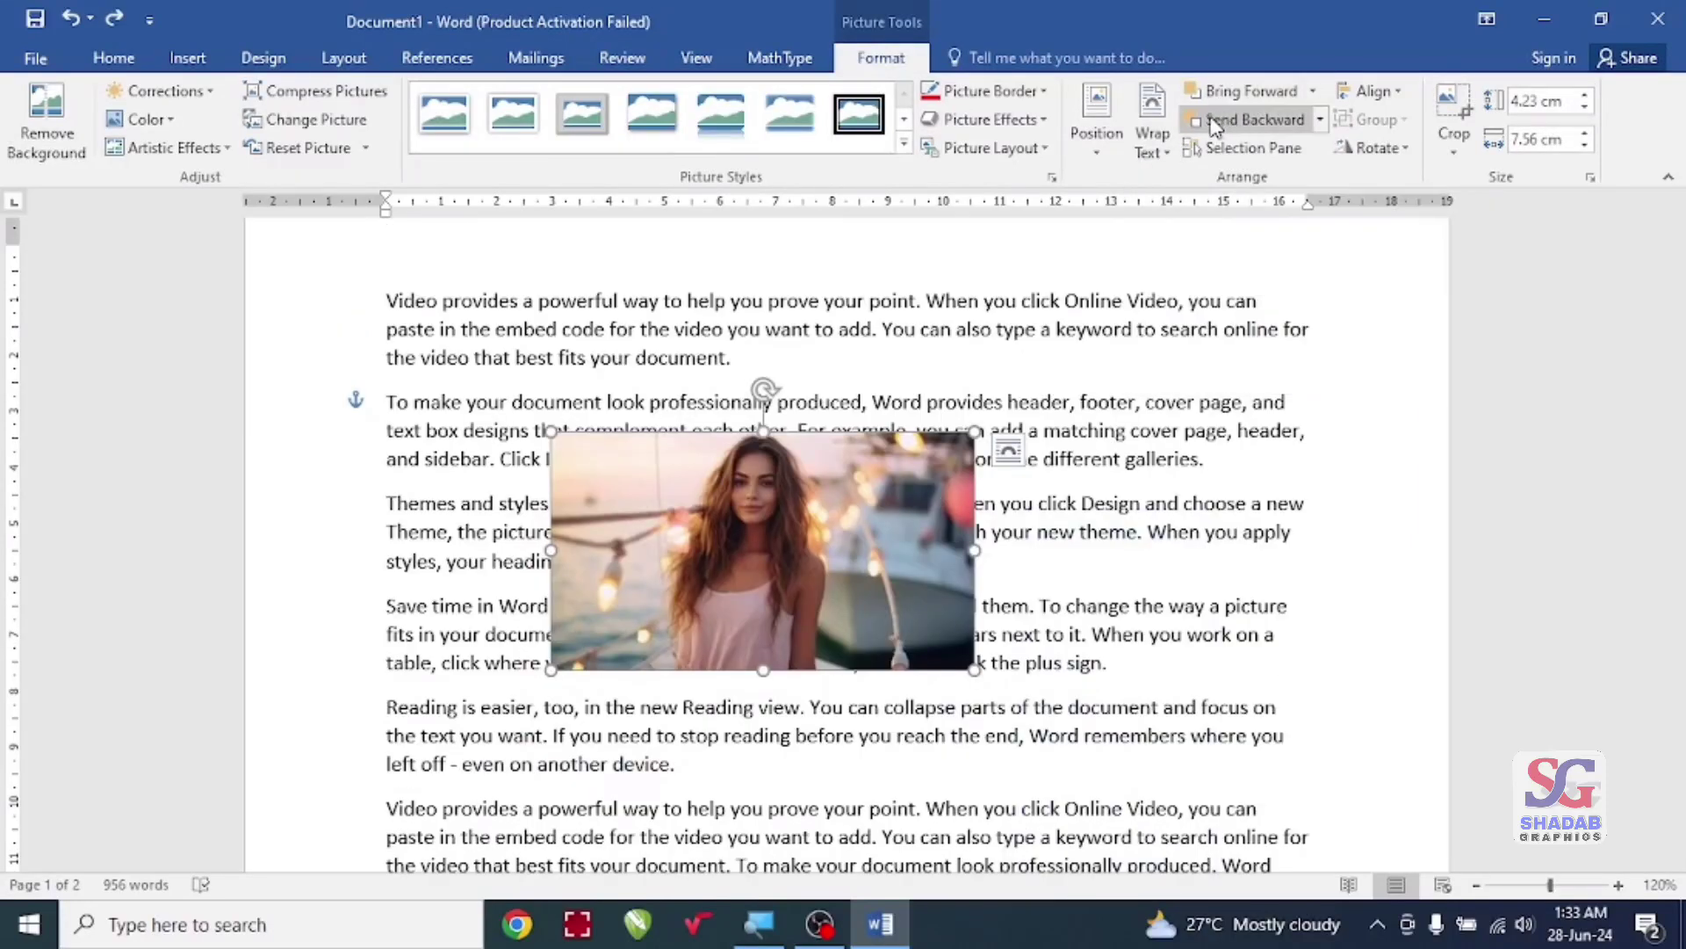
click(1041, 401)
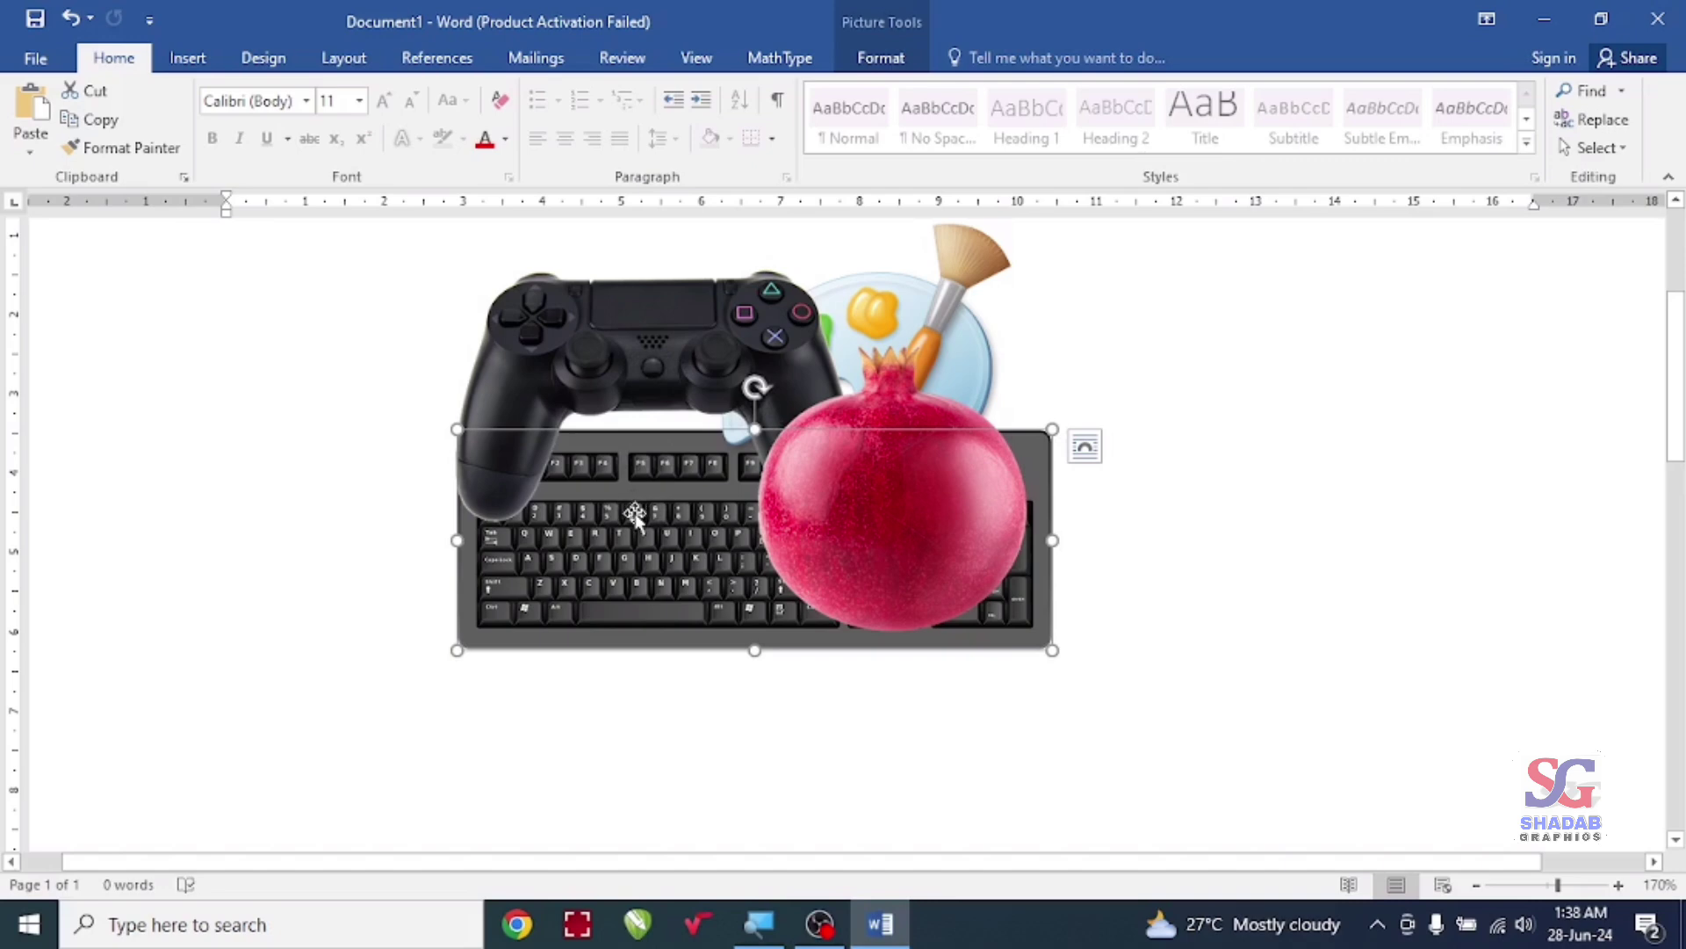
Step: Bring the keyboard picture to the front, then undo it
click(578, 562)
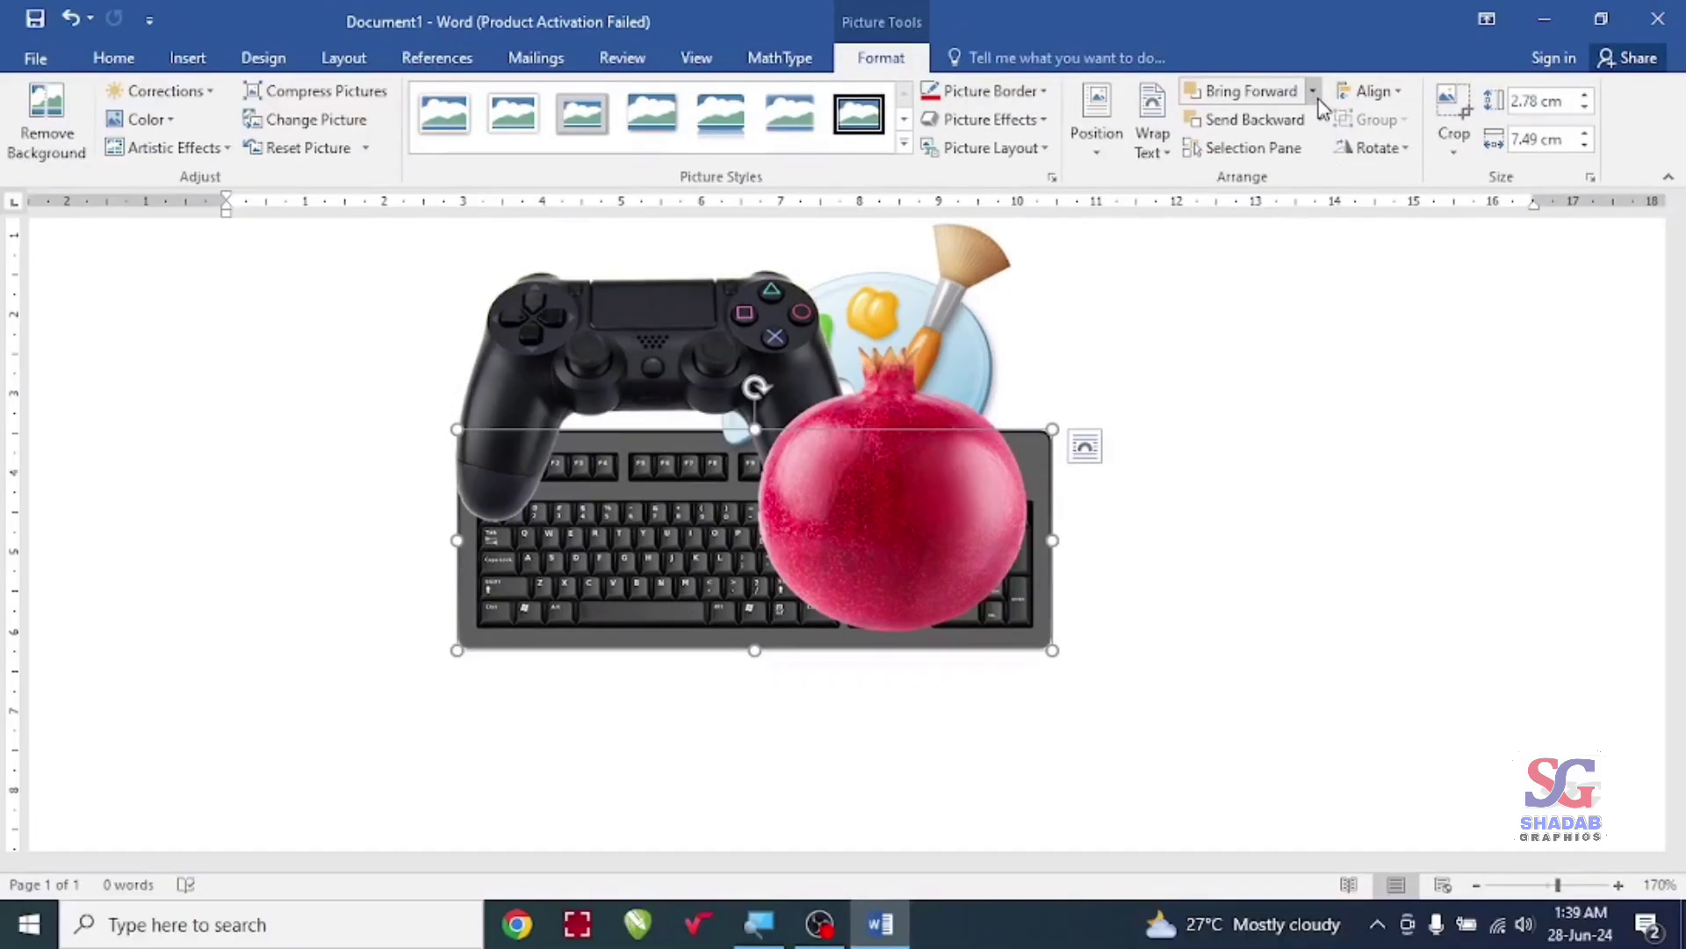
click(1314, 92)
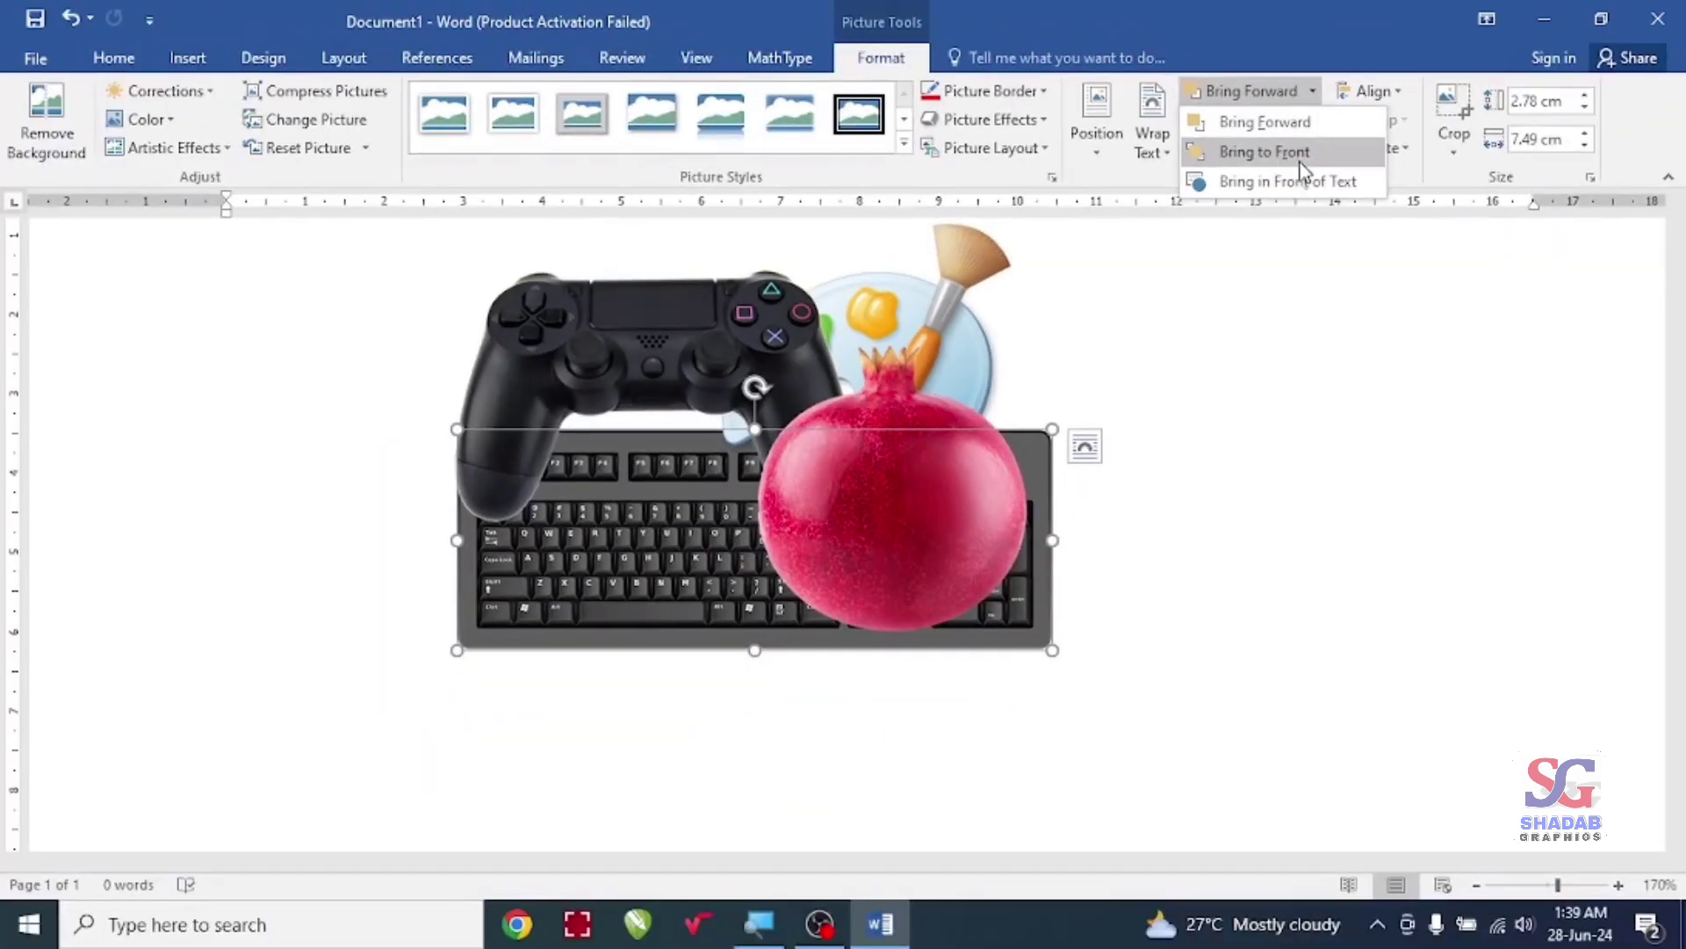
click(1300, 162)
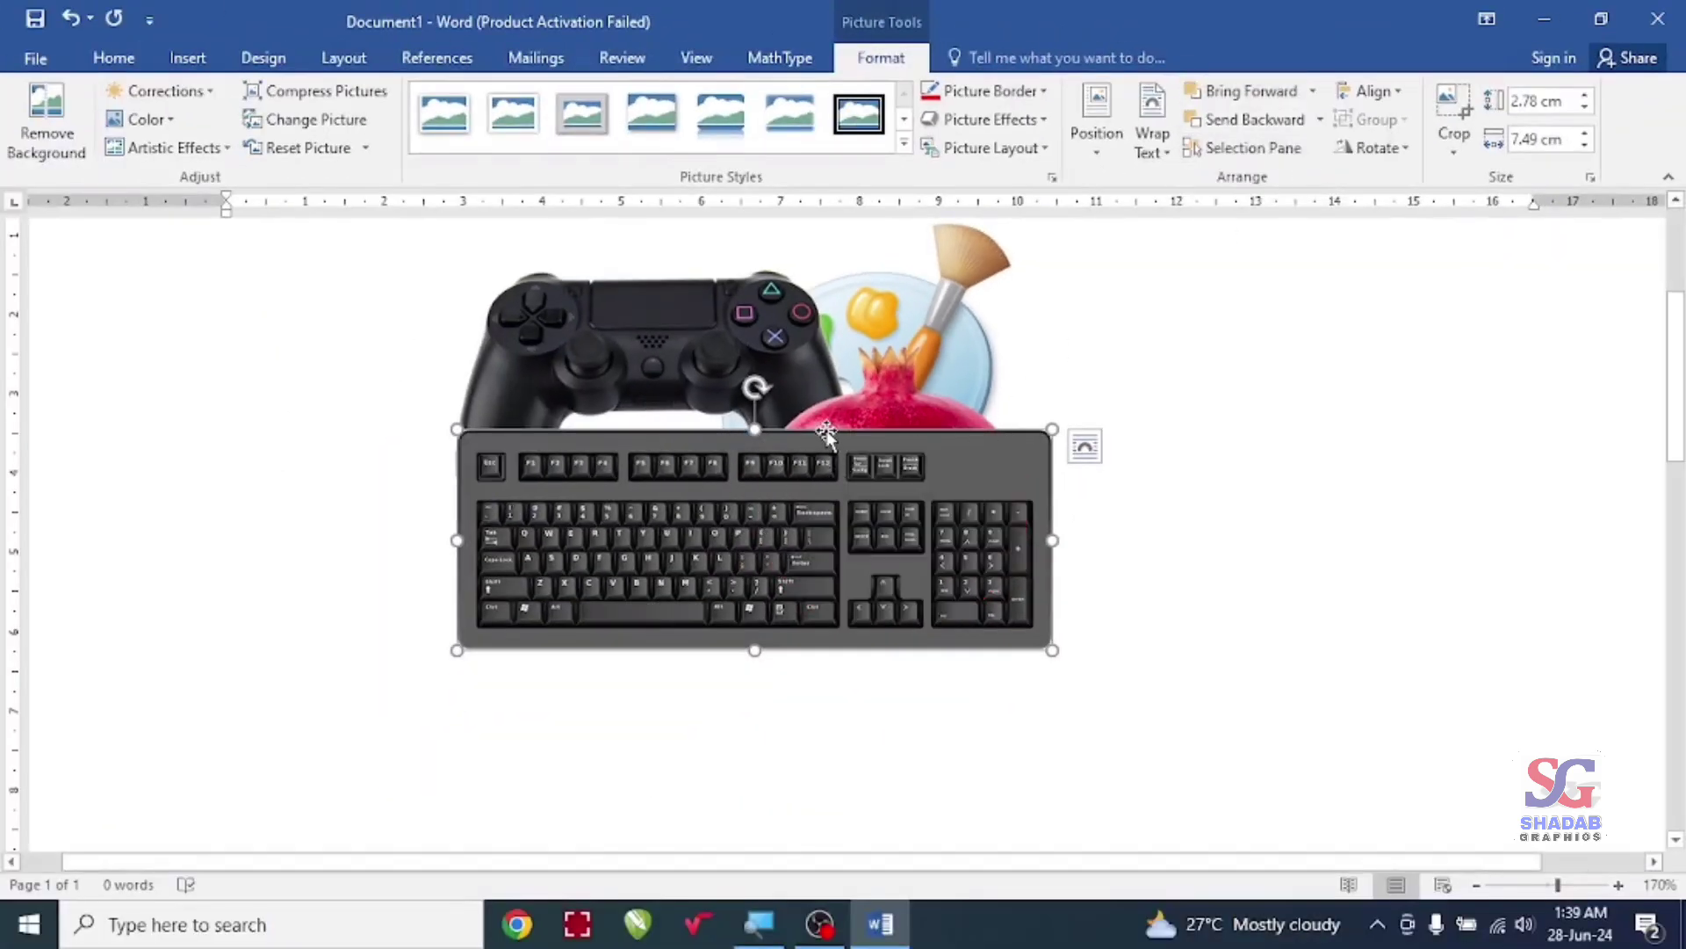
key(ctrl+z)
ctrl+scroll(825, 429, up, 1)
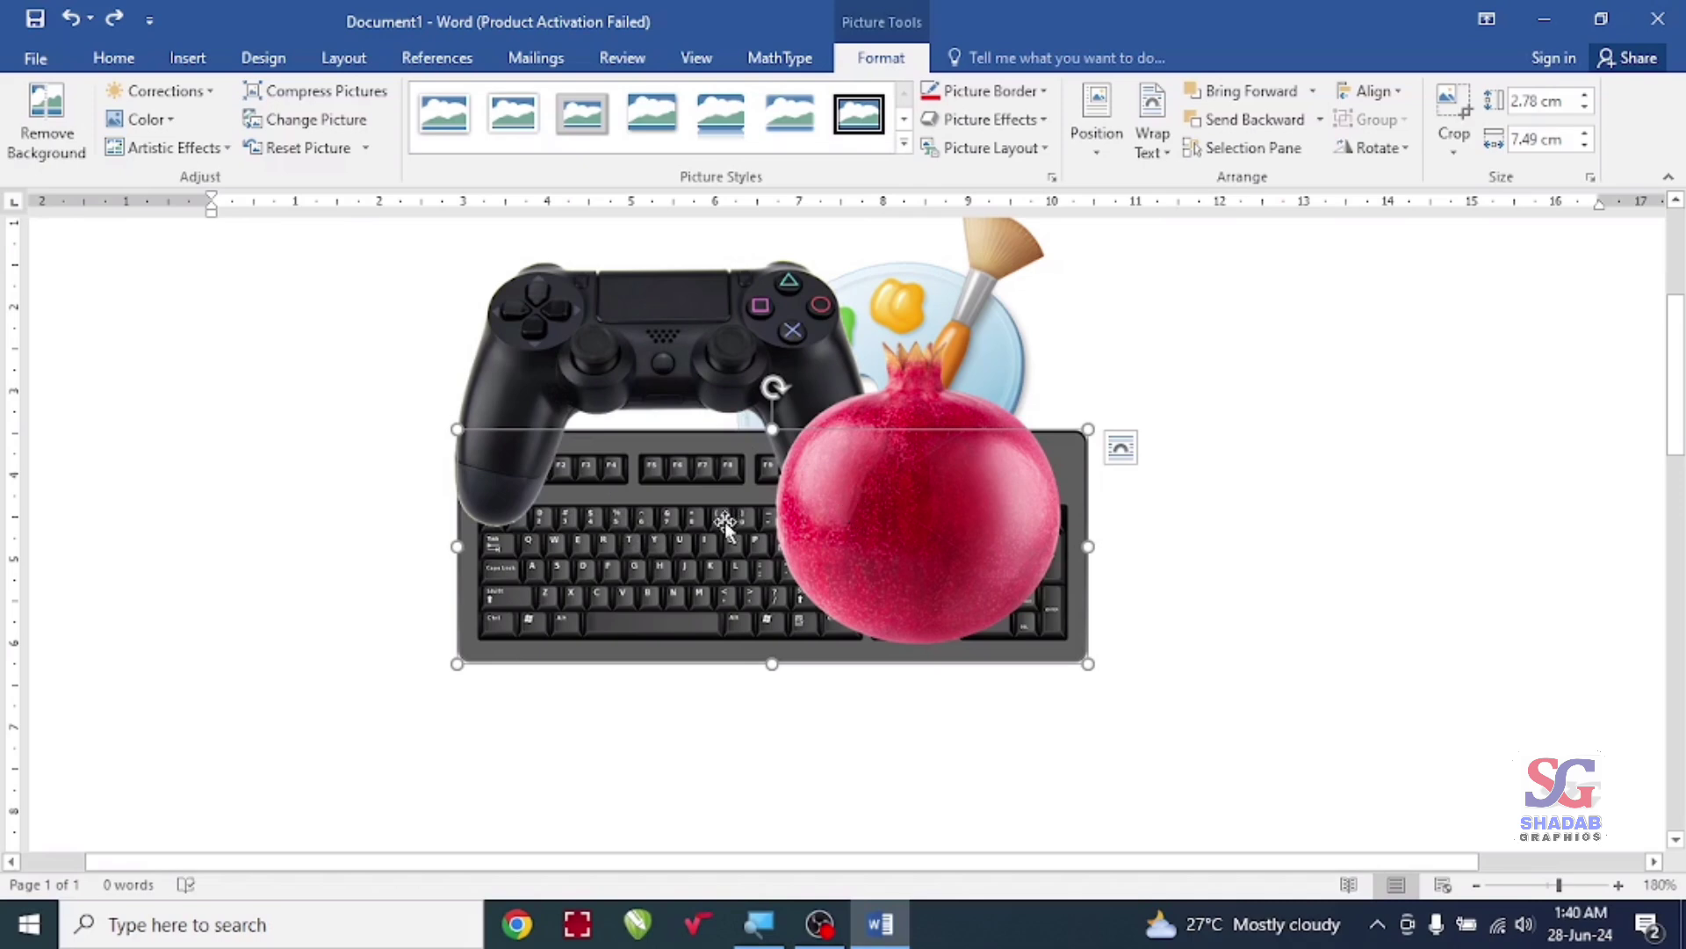
Step: Move the keyboard forward over the controller and pomegranate, then back one layer, undoing that
click(1314, 93)
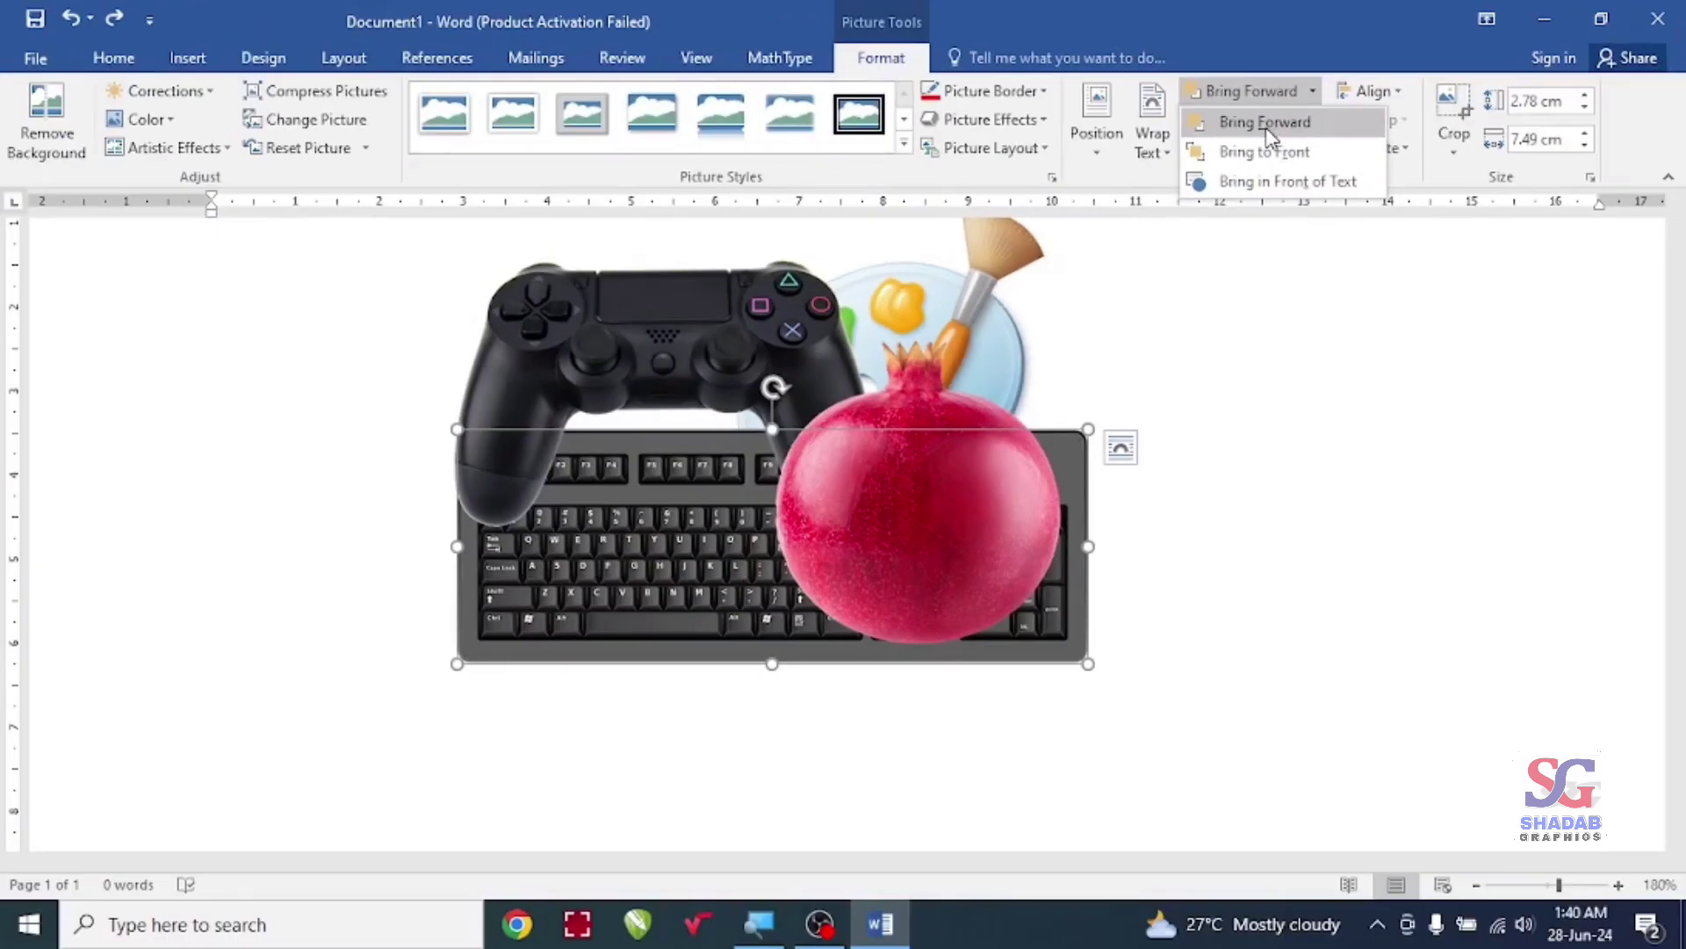
click(1266, 124)
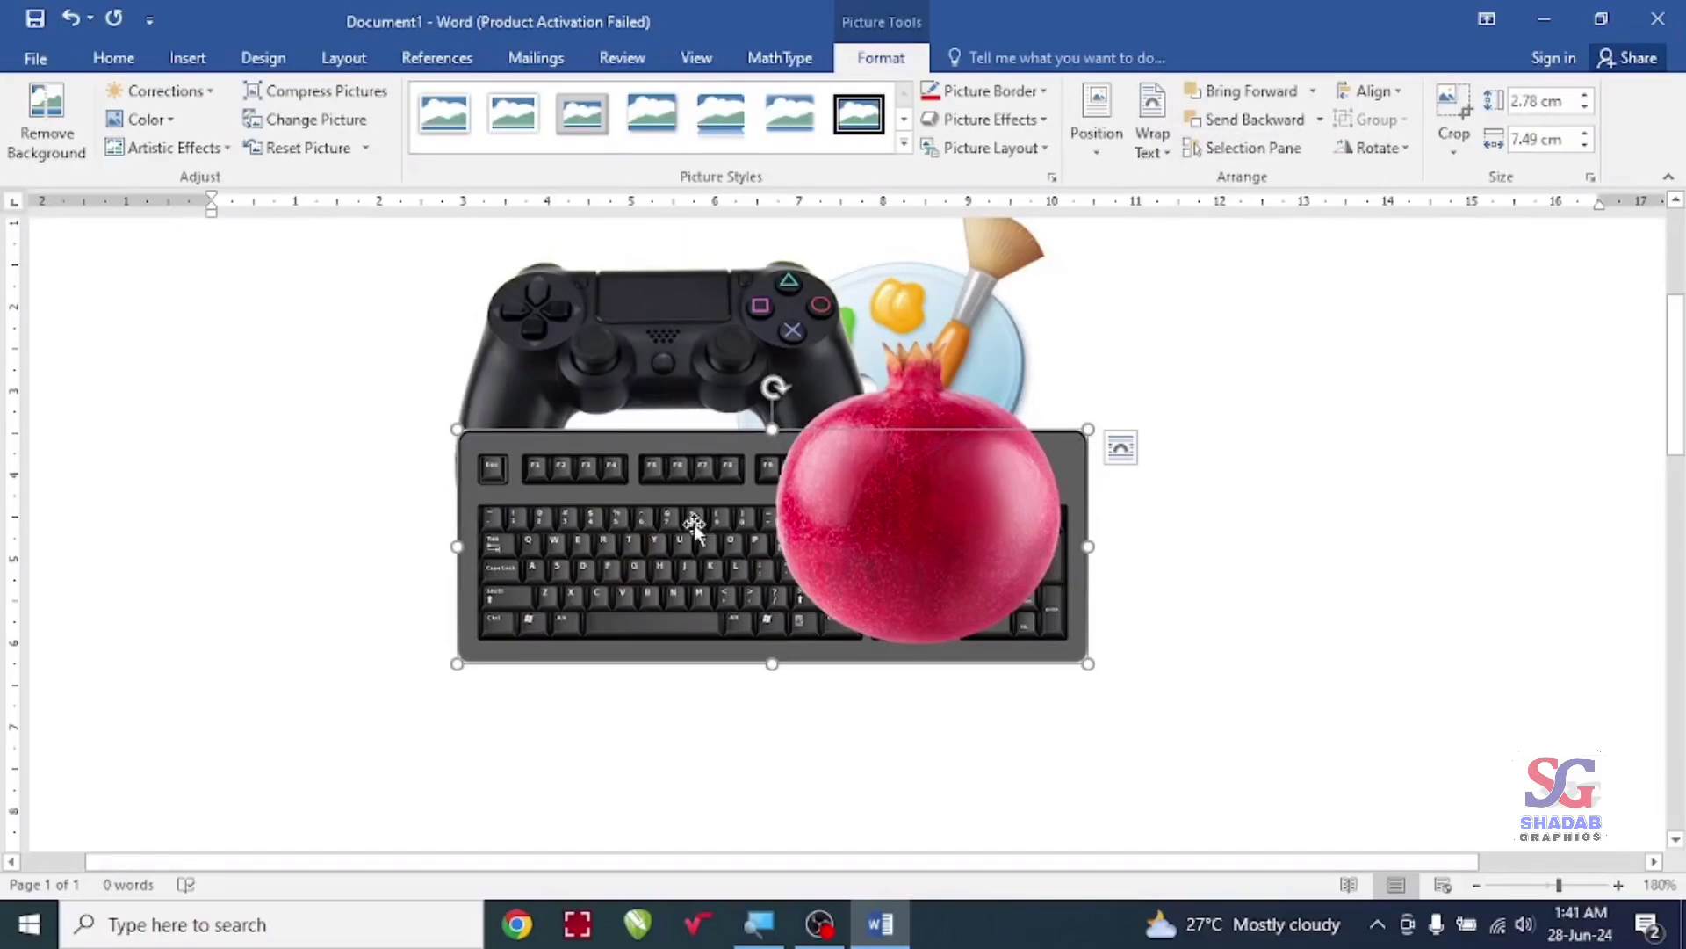
click(1313, 91)
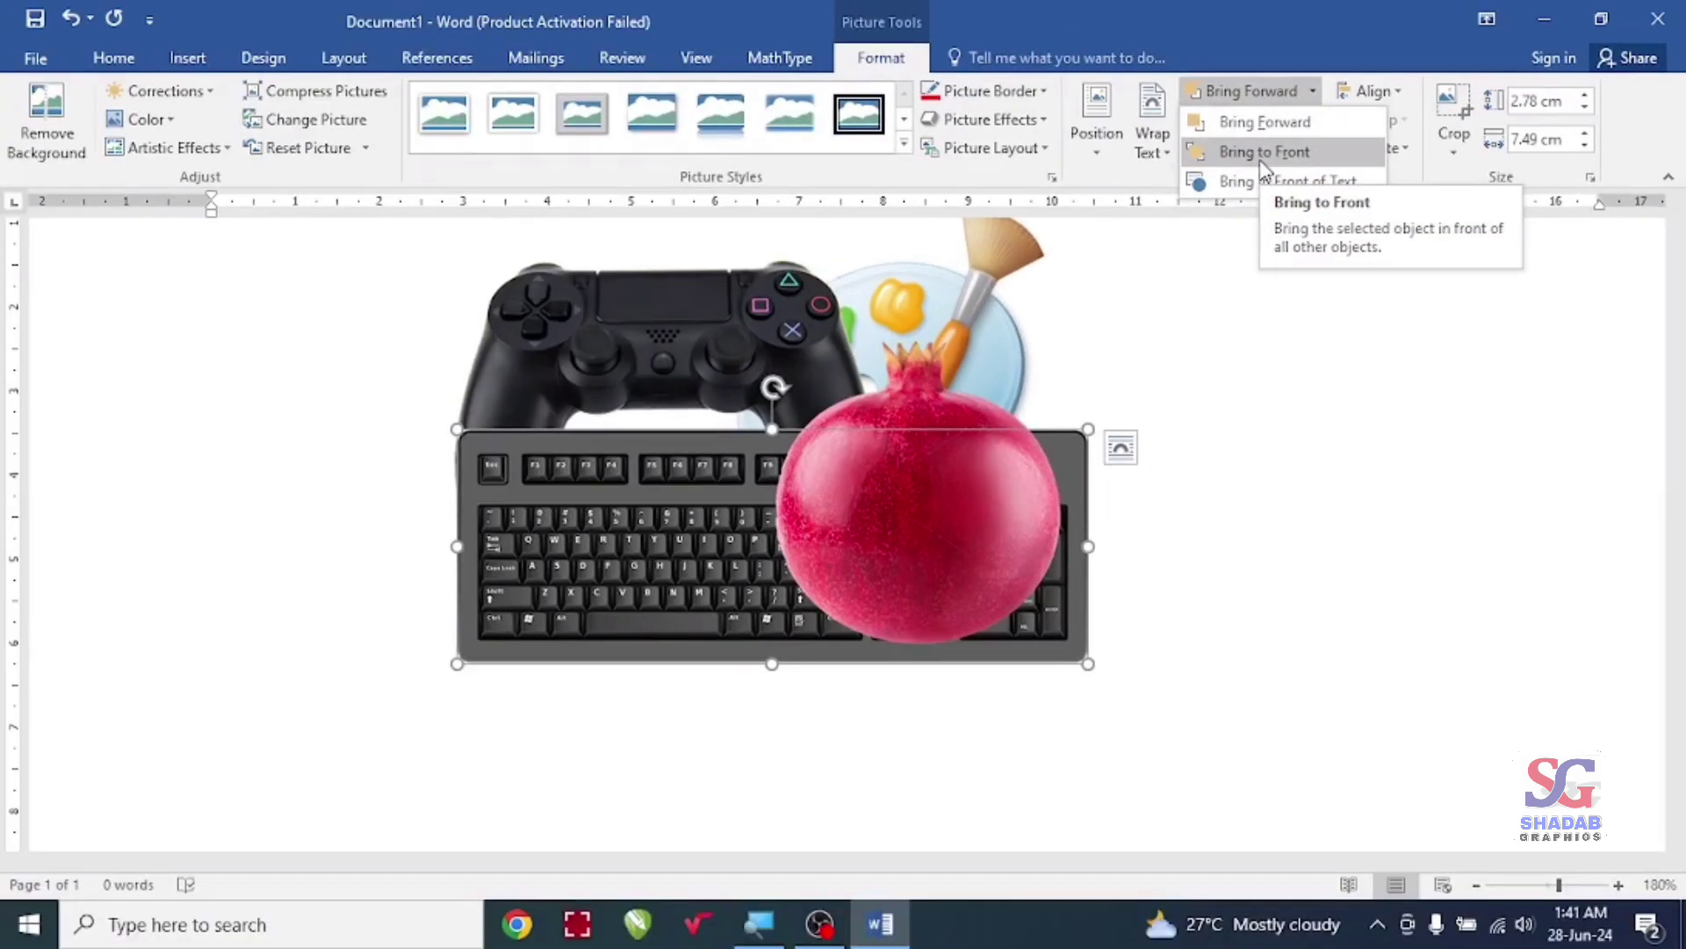
click(1263, 162)
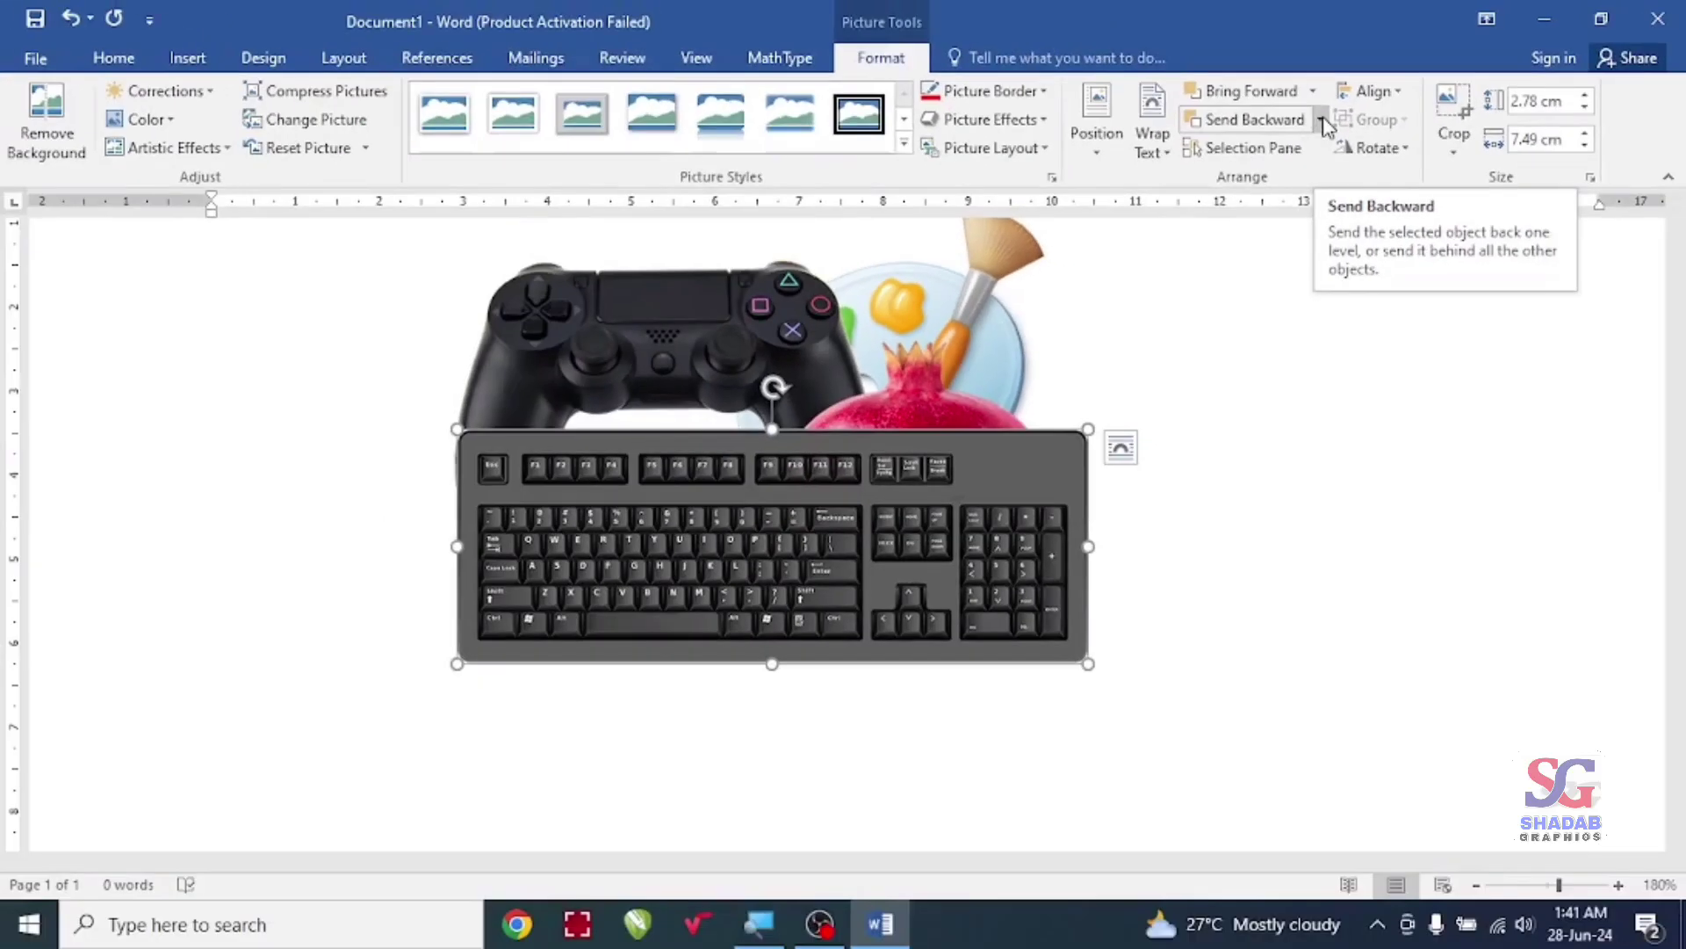
click(1323, 121)
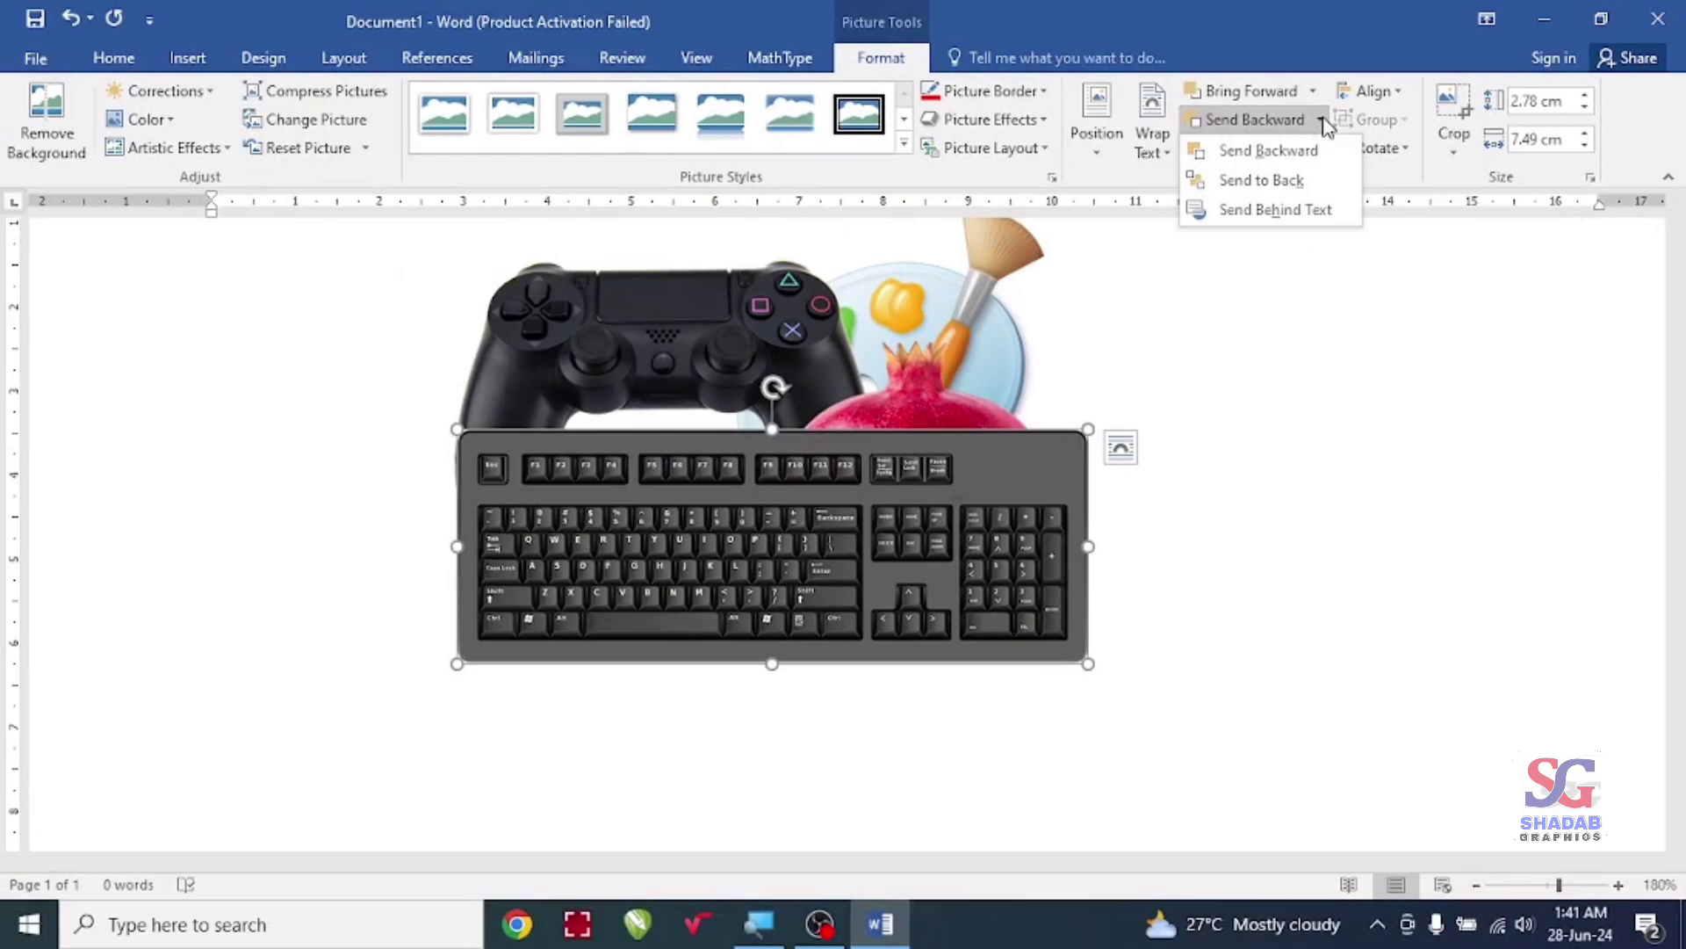
click(1263, 156)
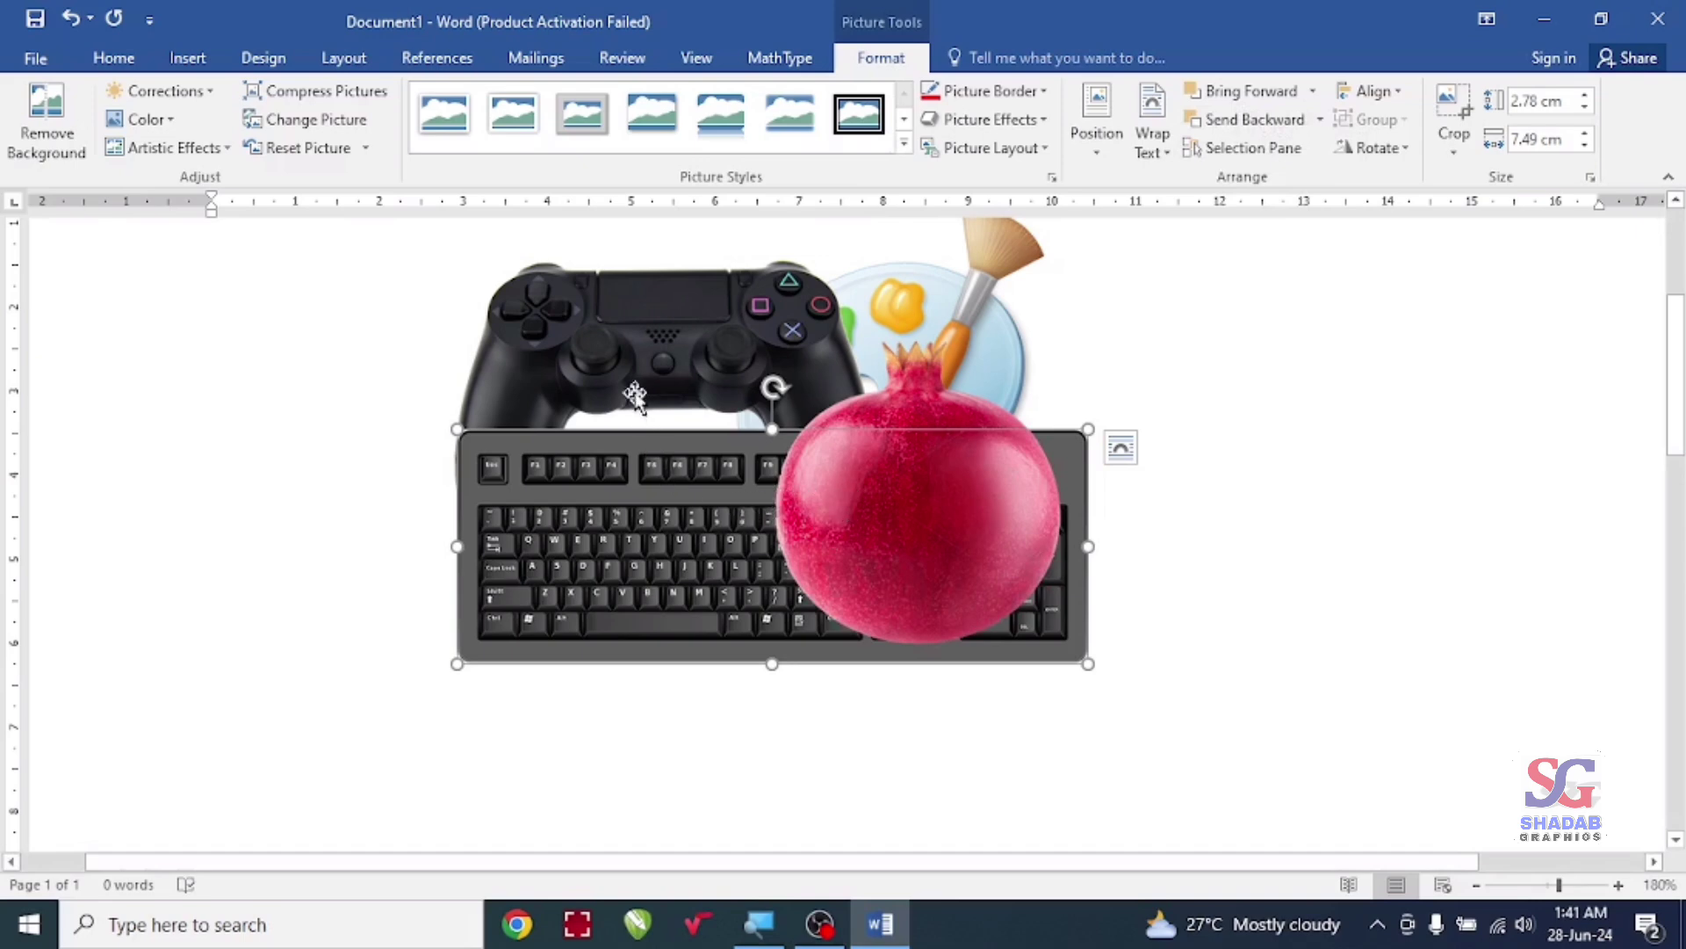
key(ctrl+z)
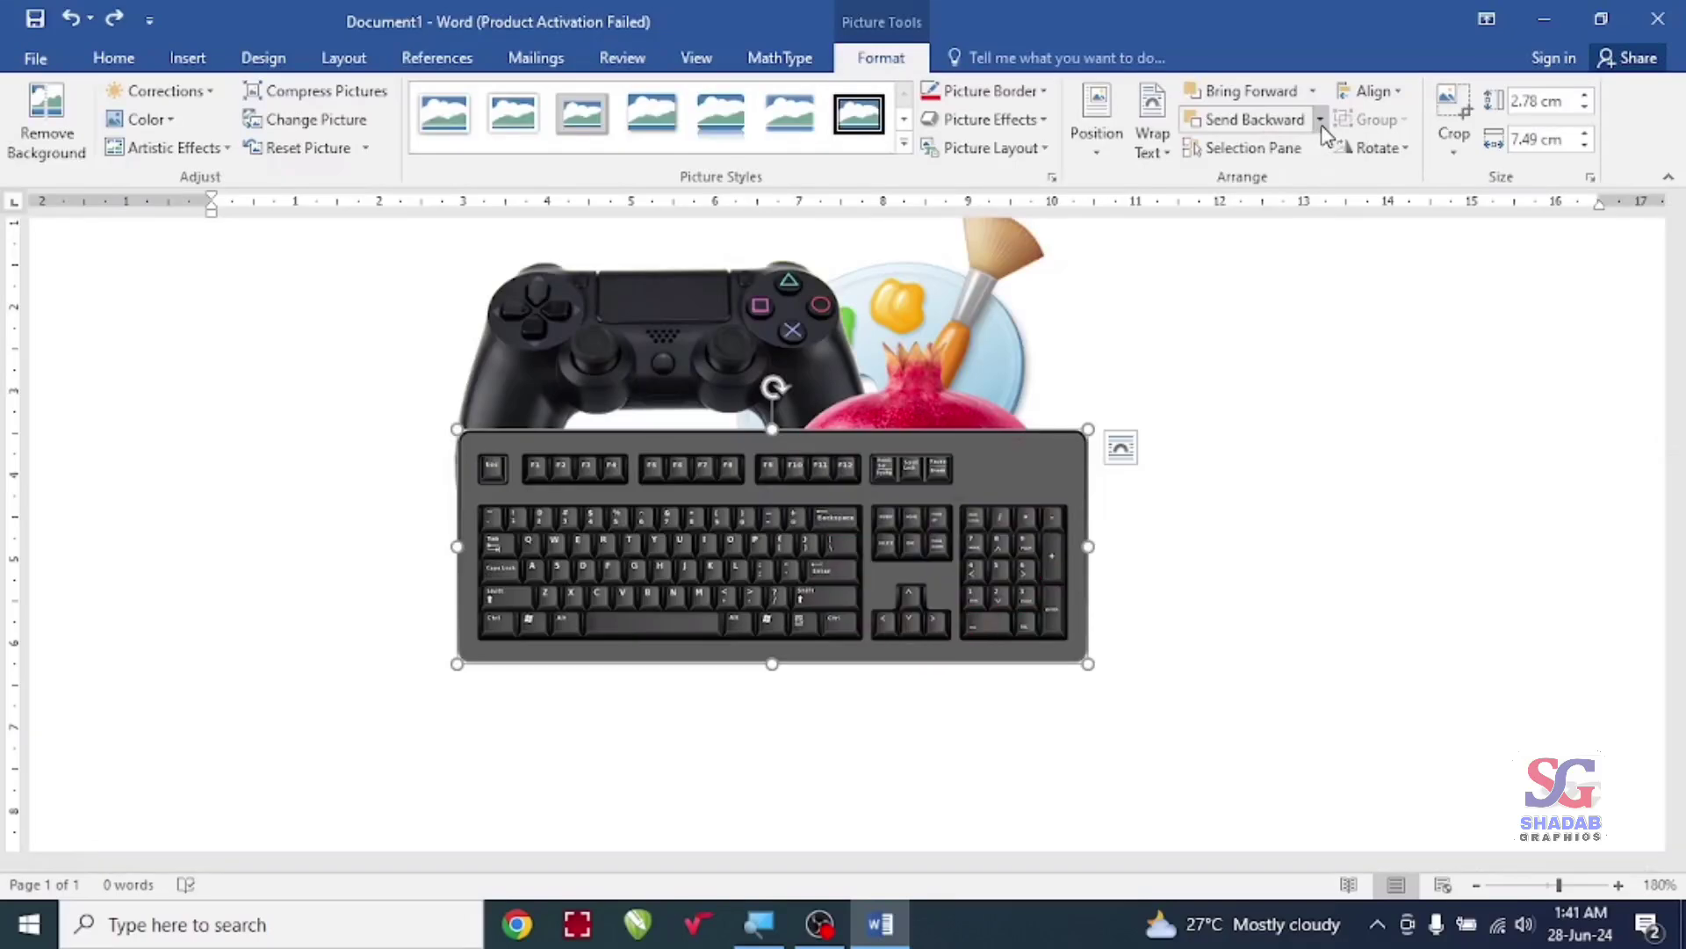
Step: Send the keyboard picture to back, behind all the other pictures
click(1320, 120)
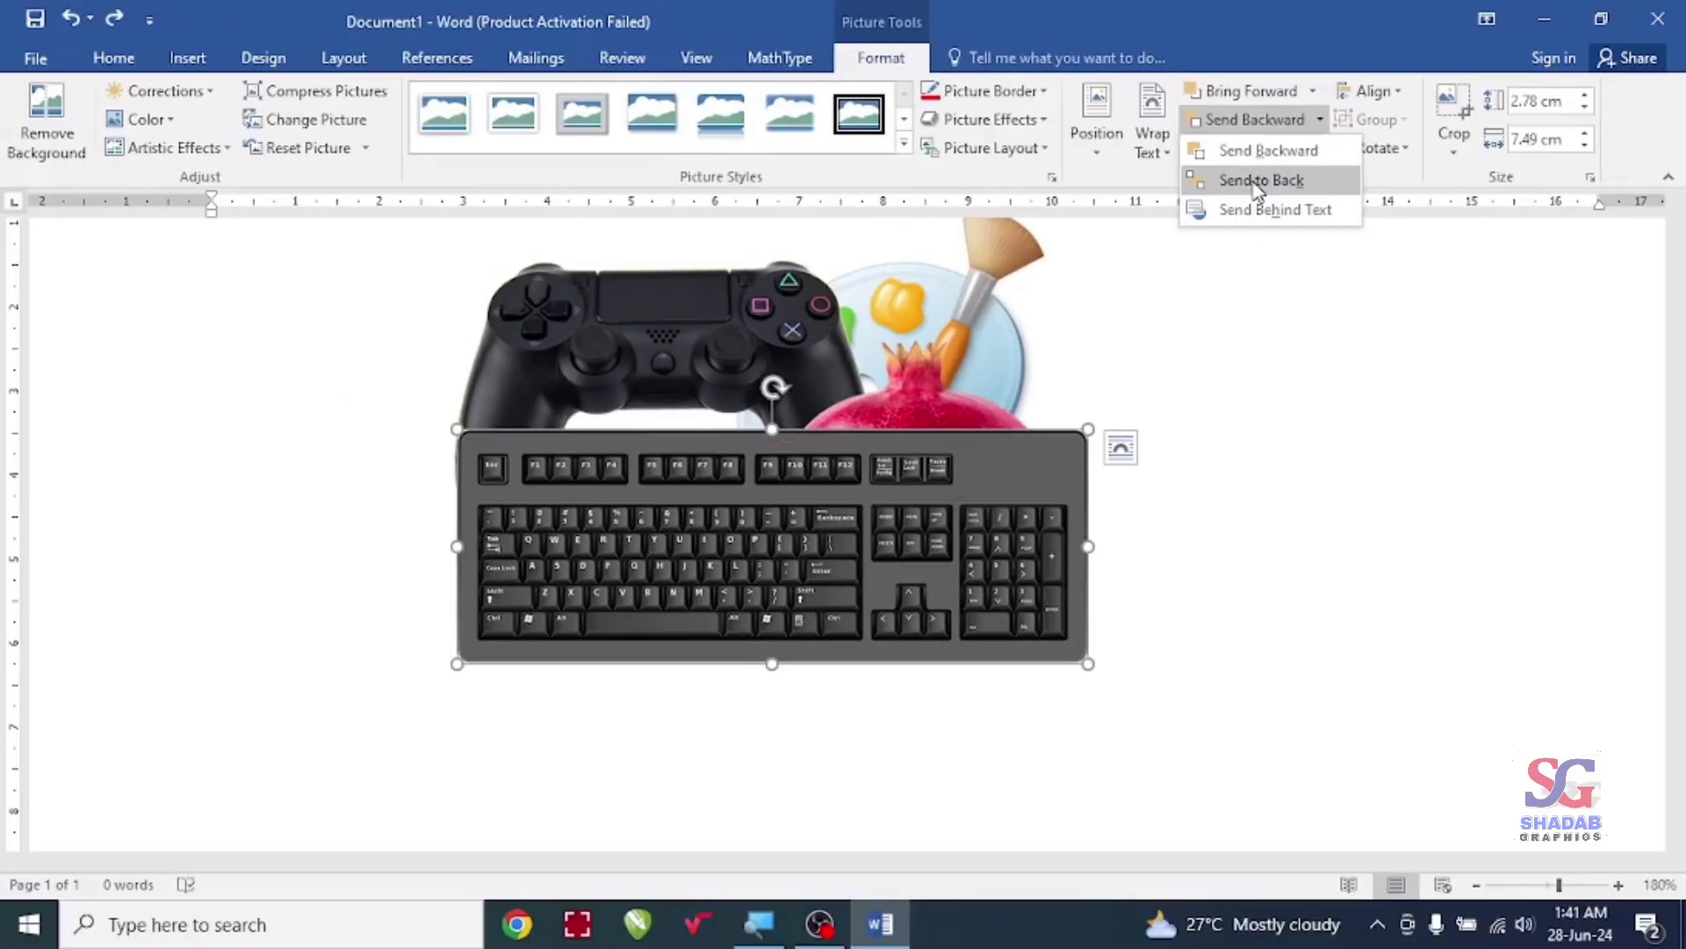
click(1258, 180)
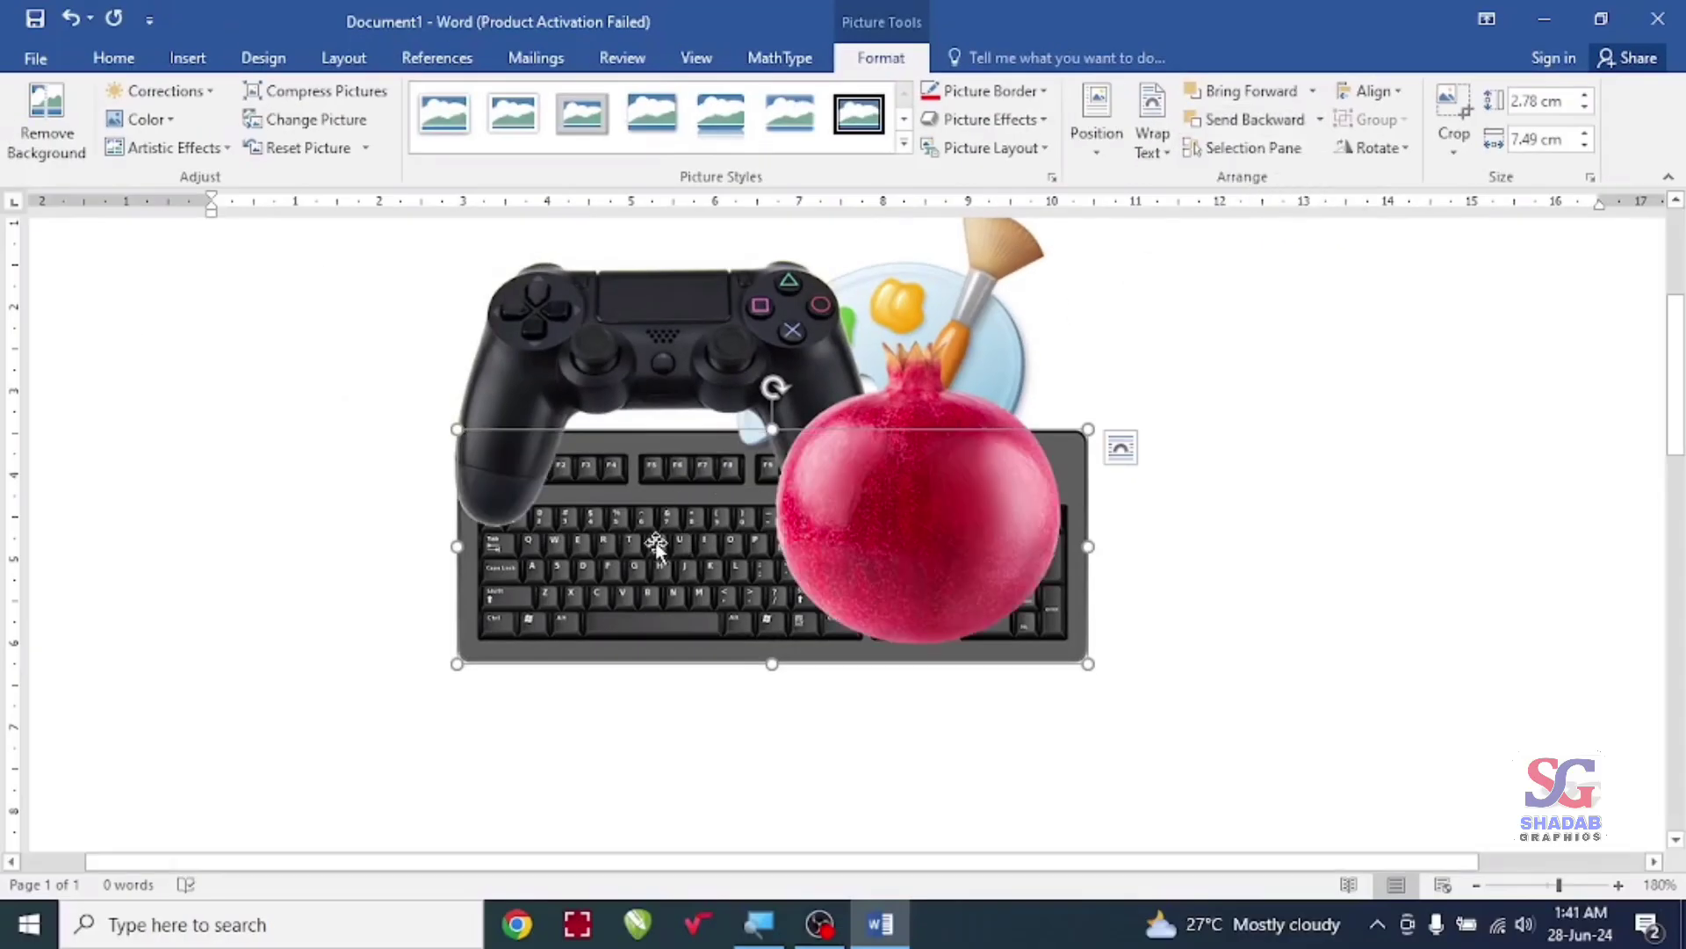
scroll(657, 538, up, 2)
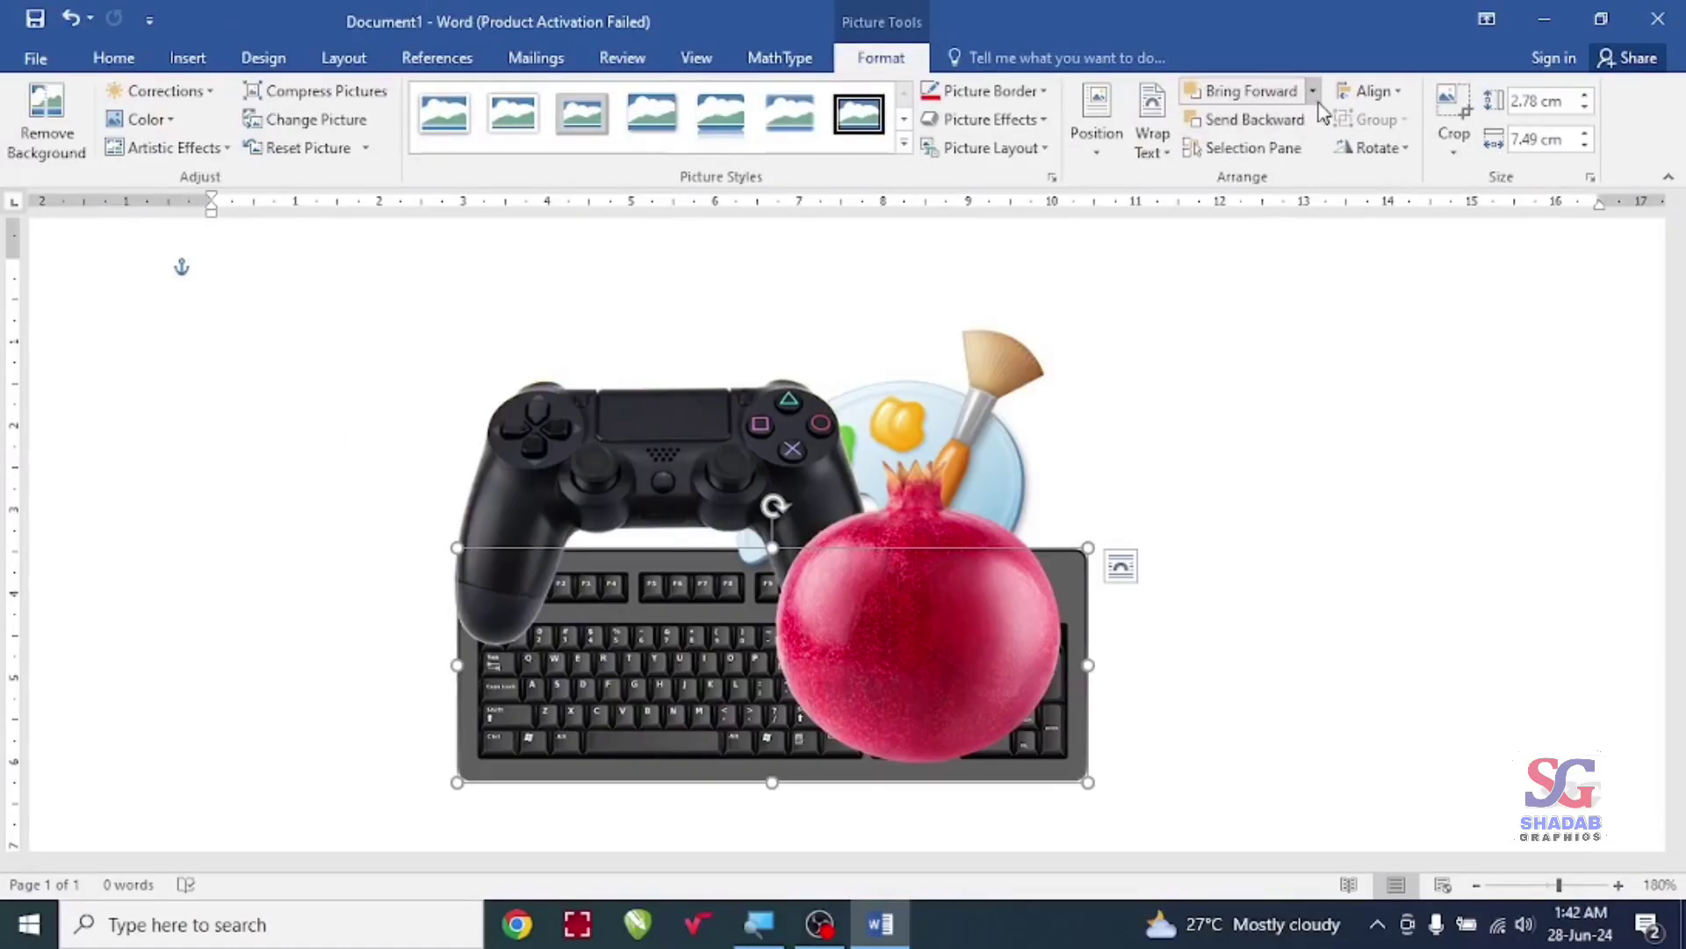
click(1312, 91)
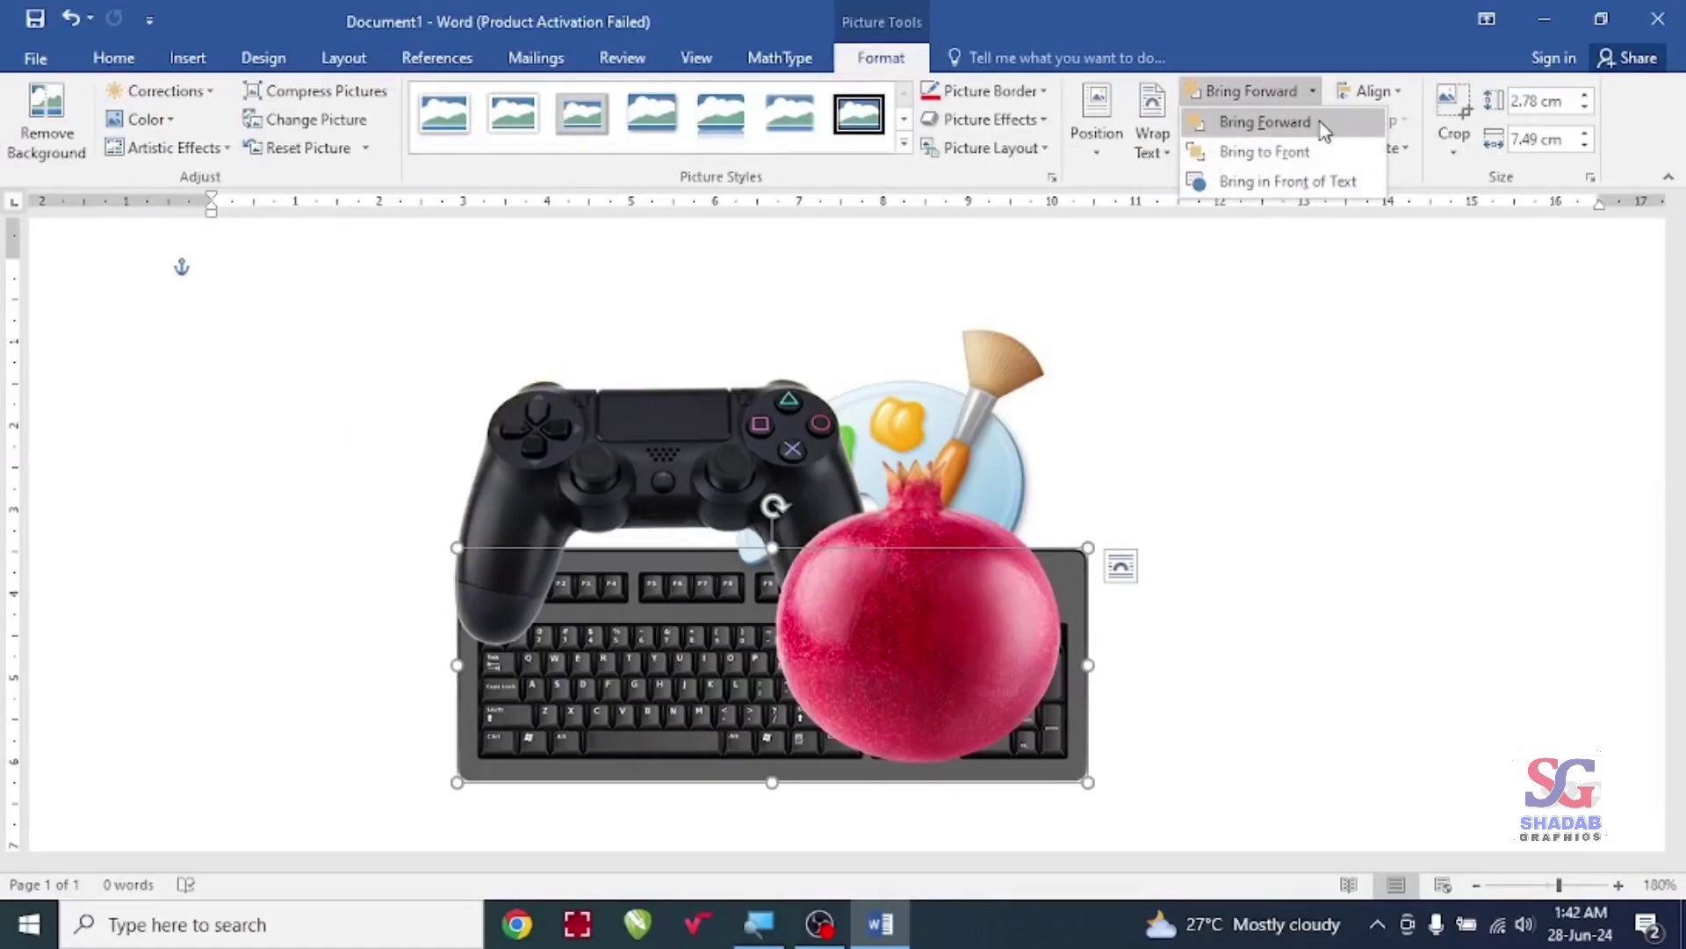
click(1337, 48)
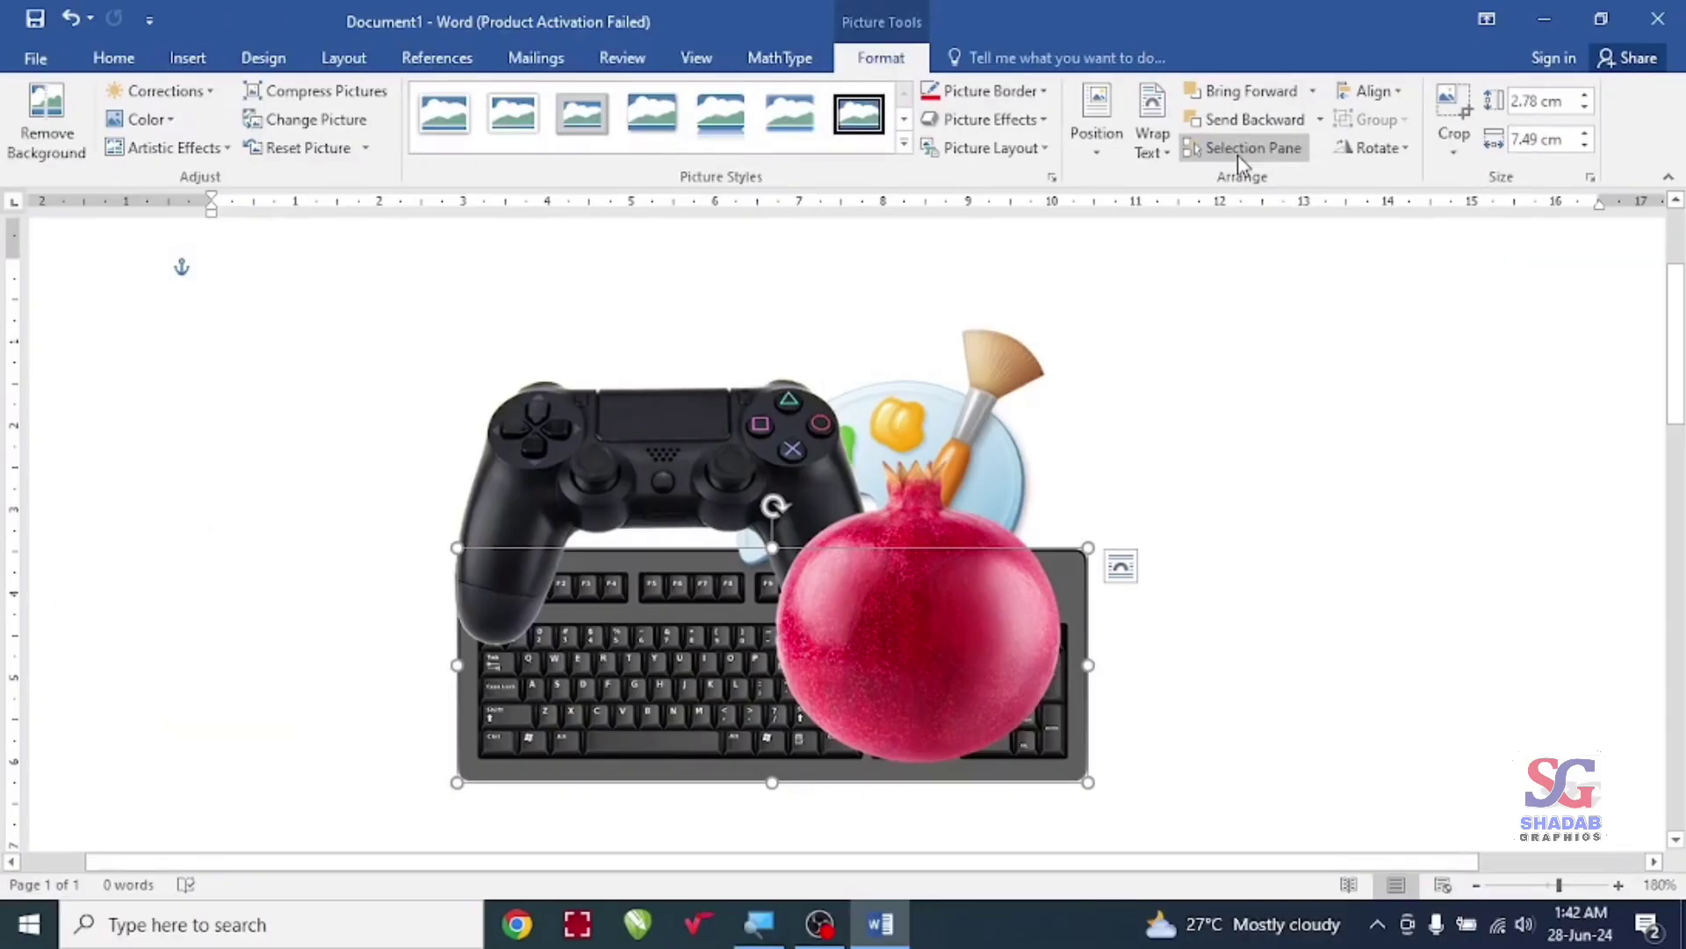
Step: Open the Selection Pane and pick the controller, keyboard and pomegranate pictures in turn
click(1249, 161)
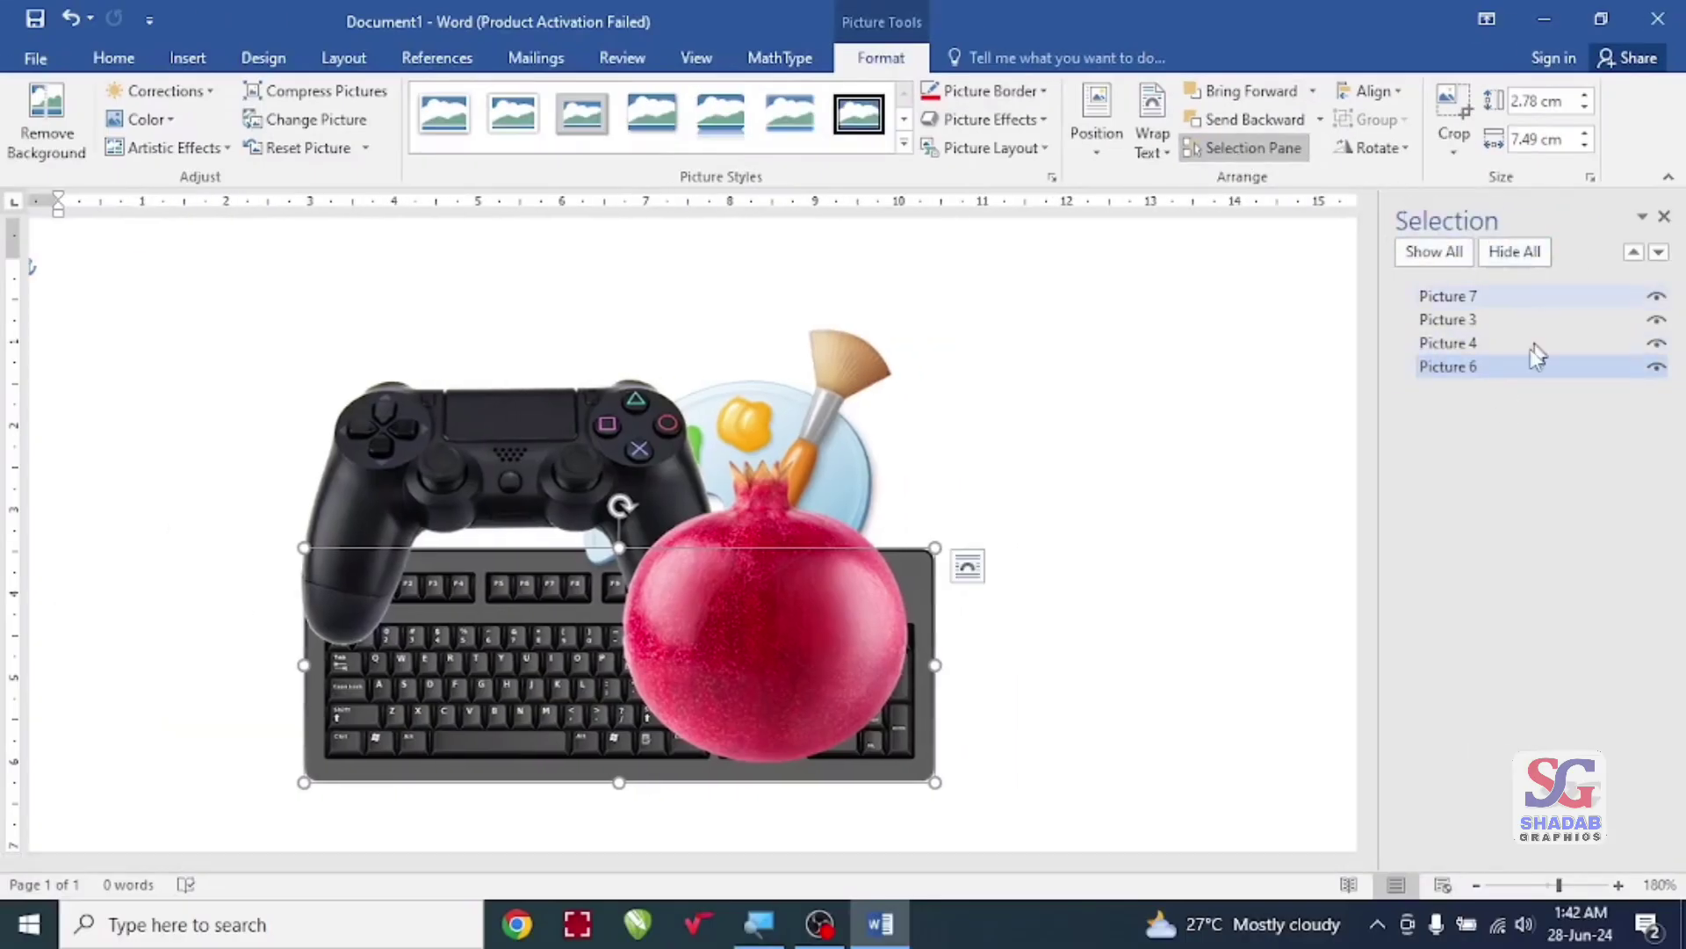
click(1048, 367)
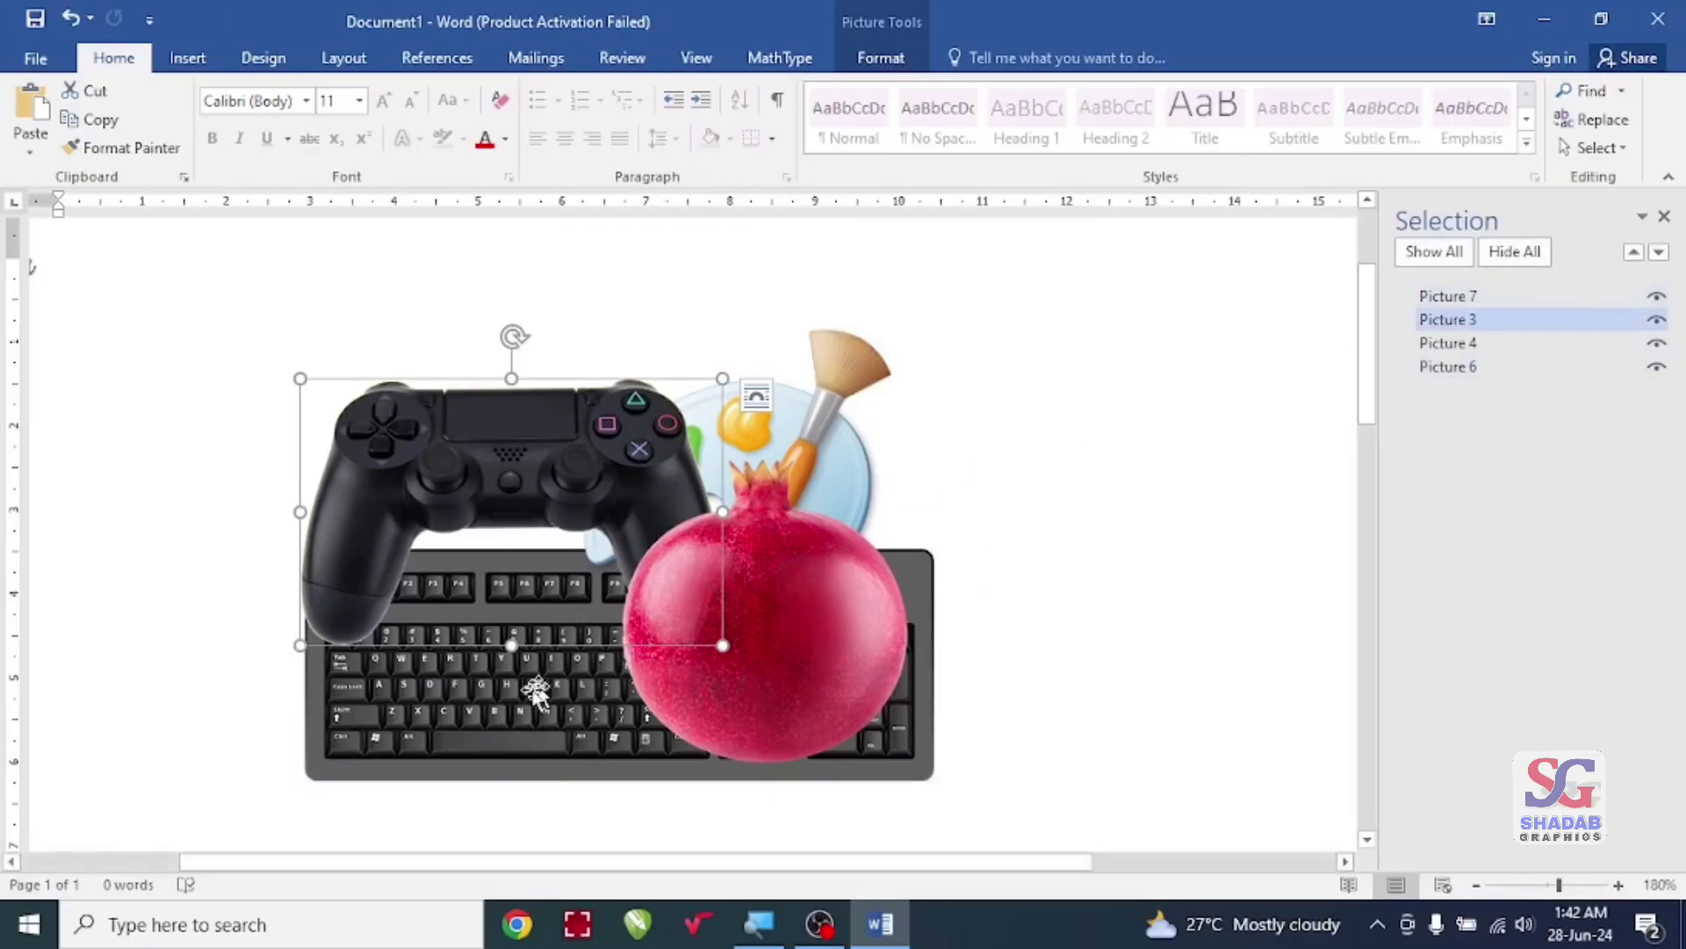
click(515, 705)
click(540, 461)
click(795, 453)
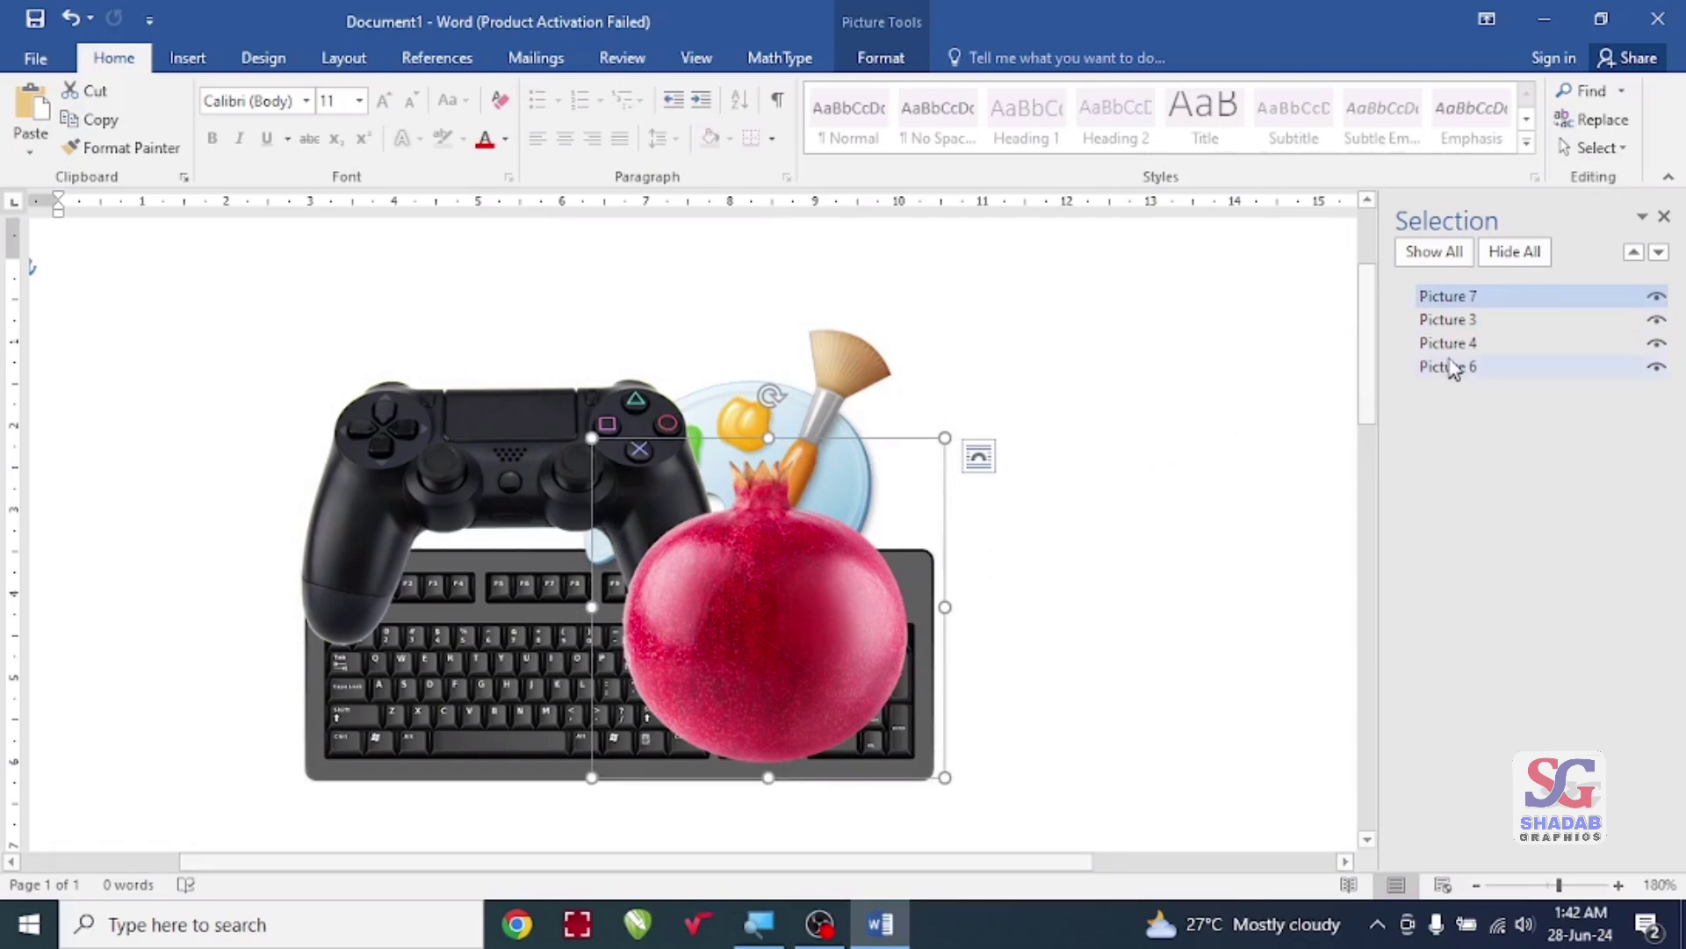
Step: Rename Picture 7 to Pomegranate and start renaming Picture 3, checking entries in the pane
click(1477, 301)
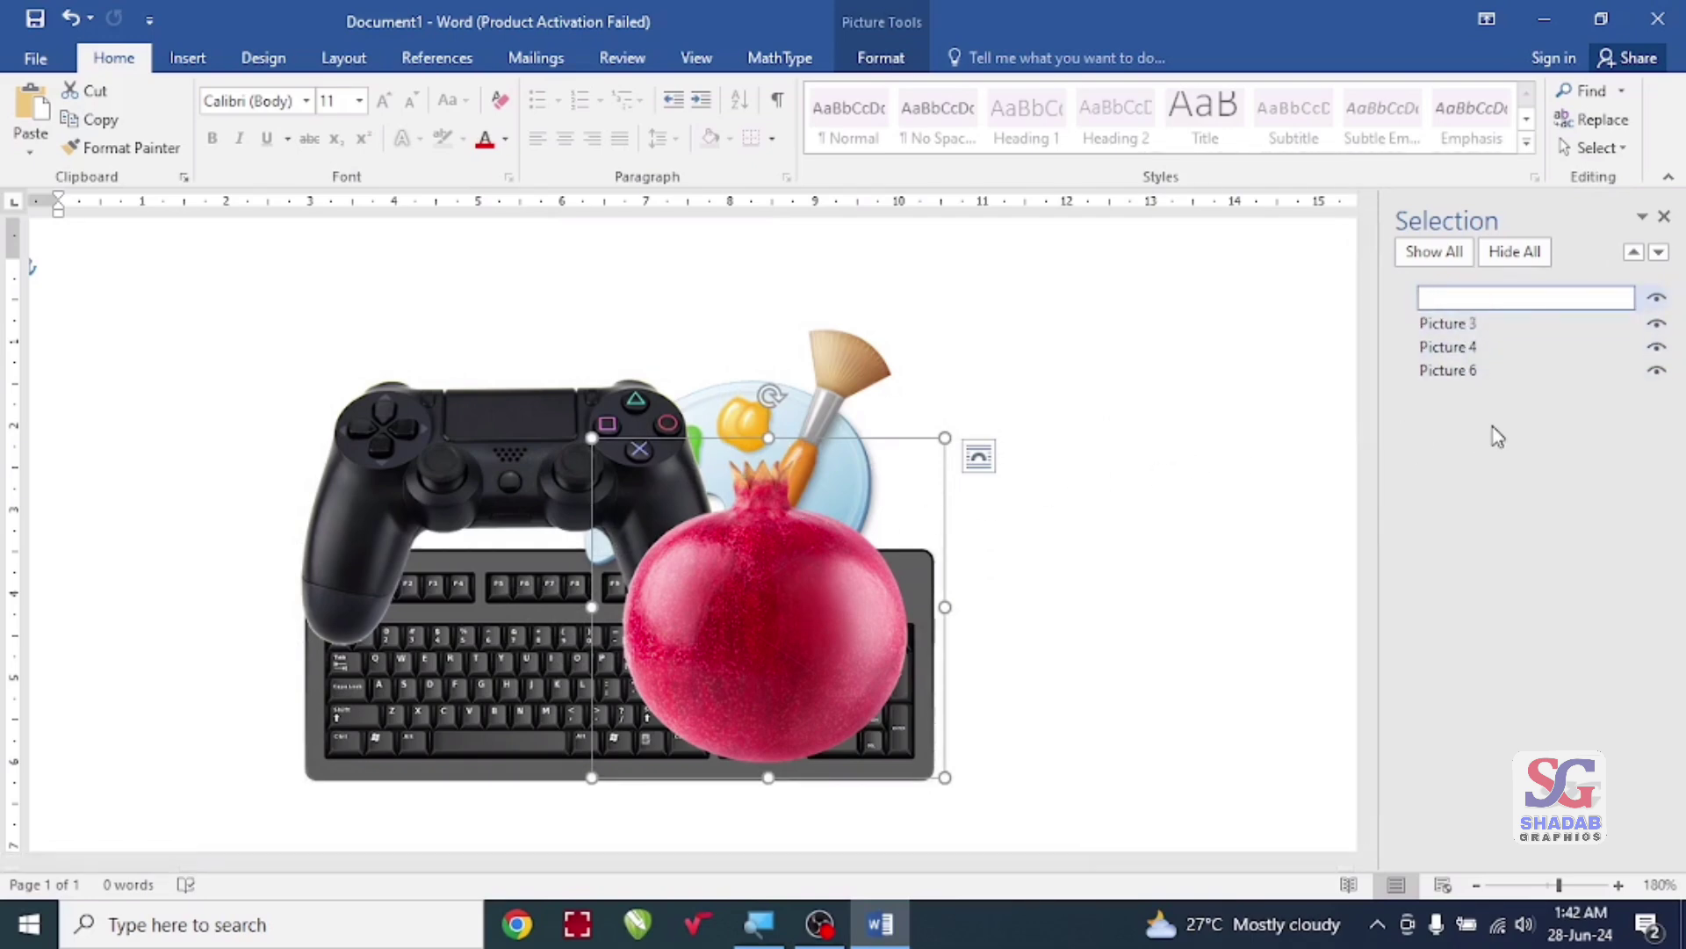
text(Pomegranate)
key(Return)
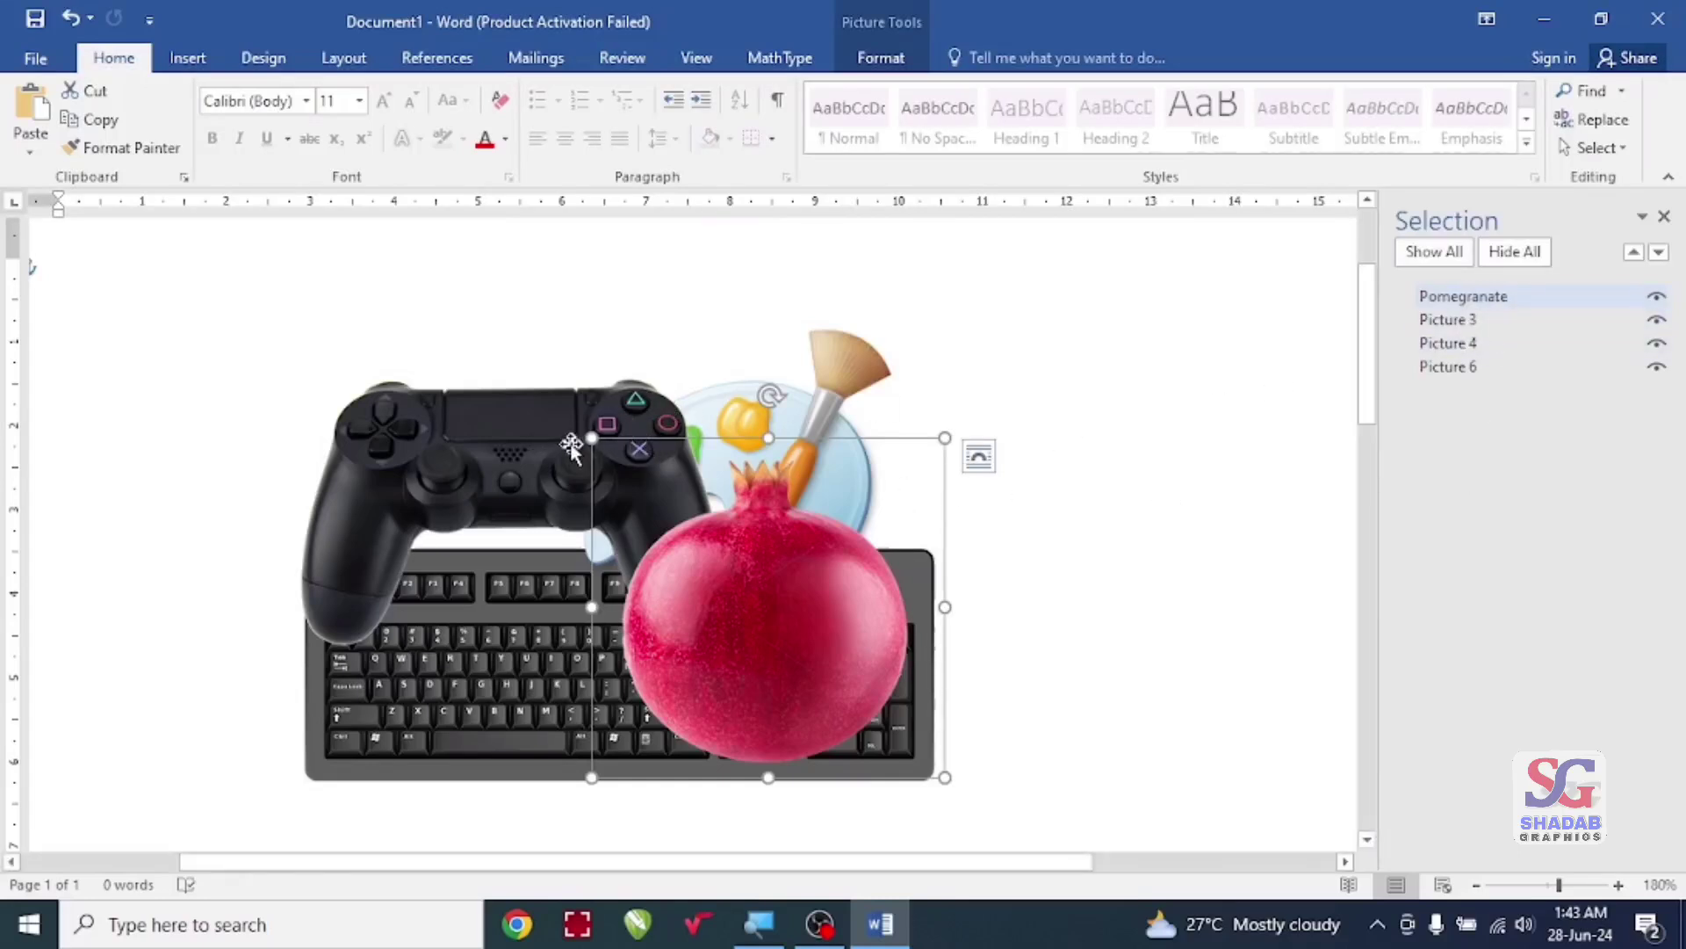
click(490, 458)
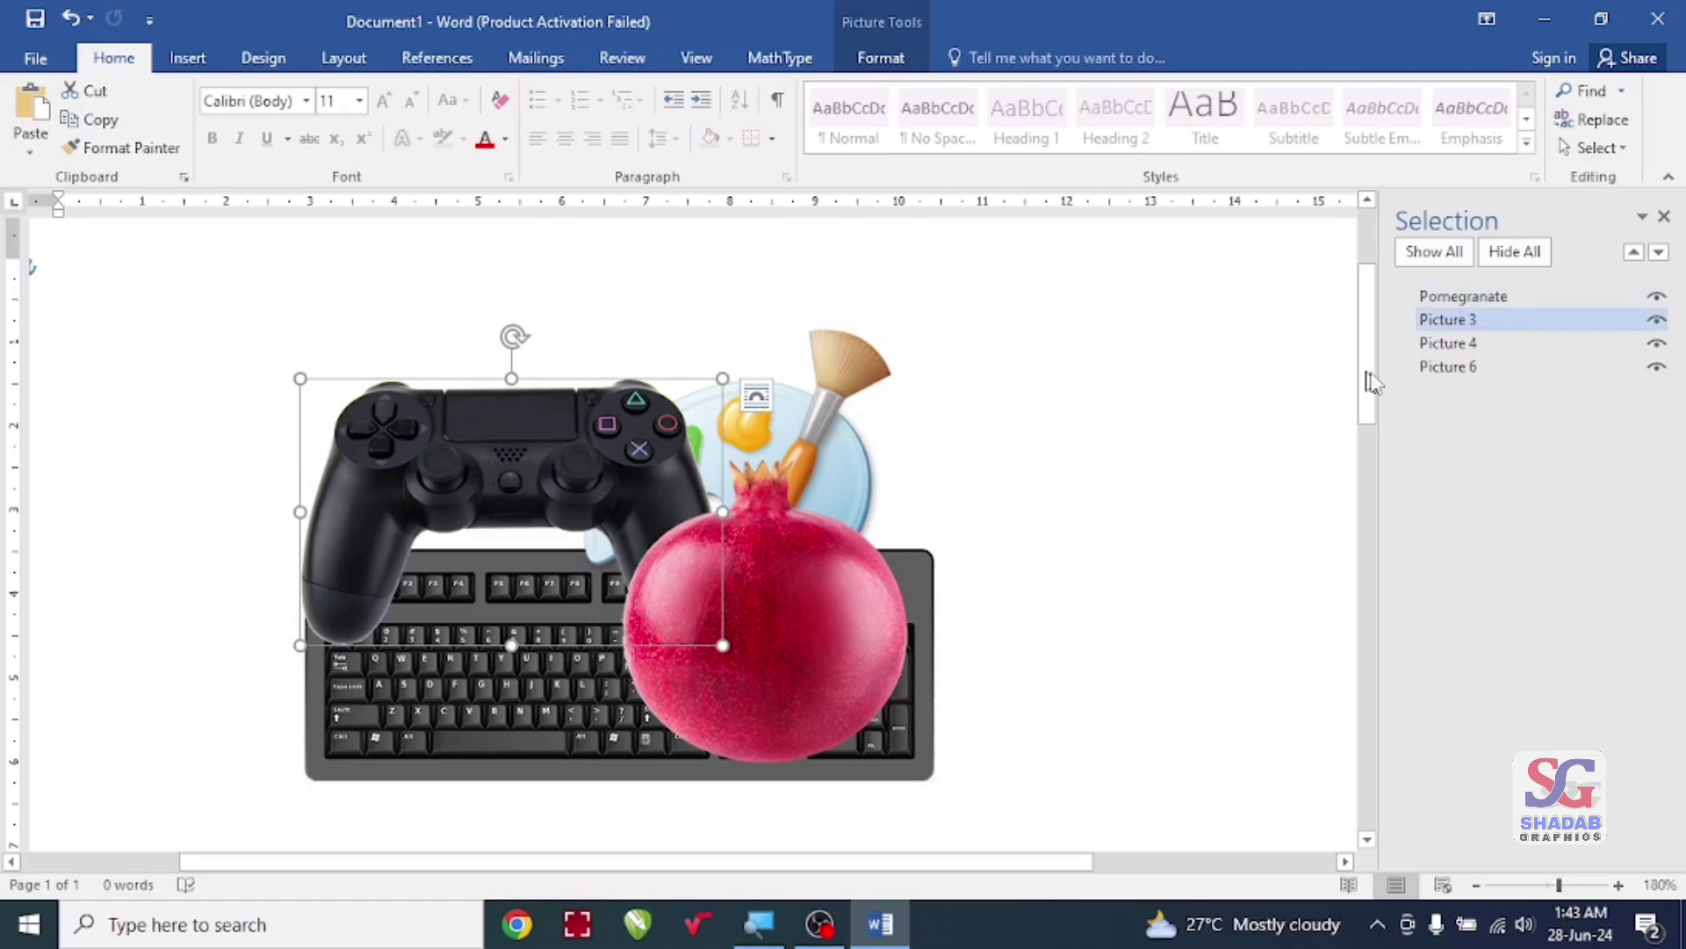
double_click(1449, 320)
text(Joystick)
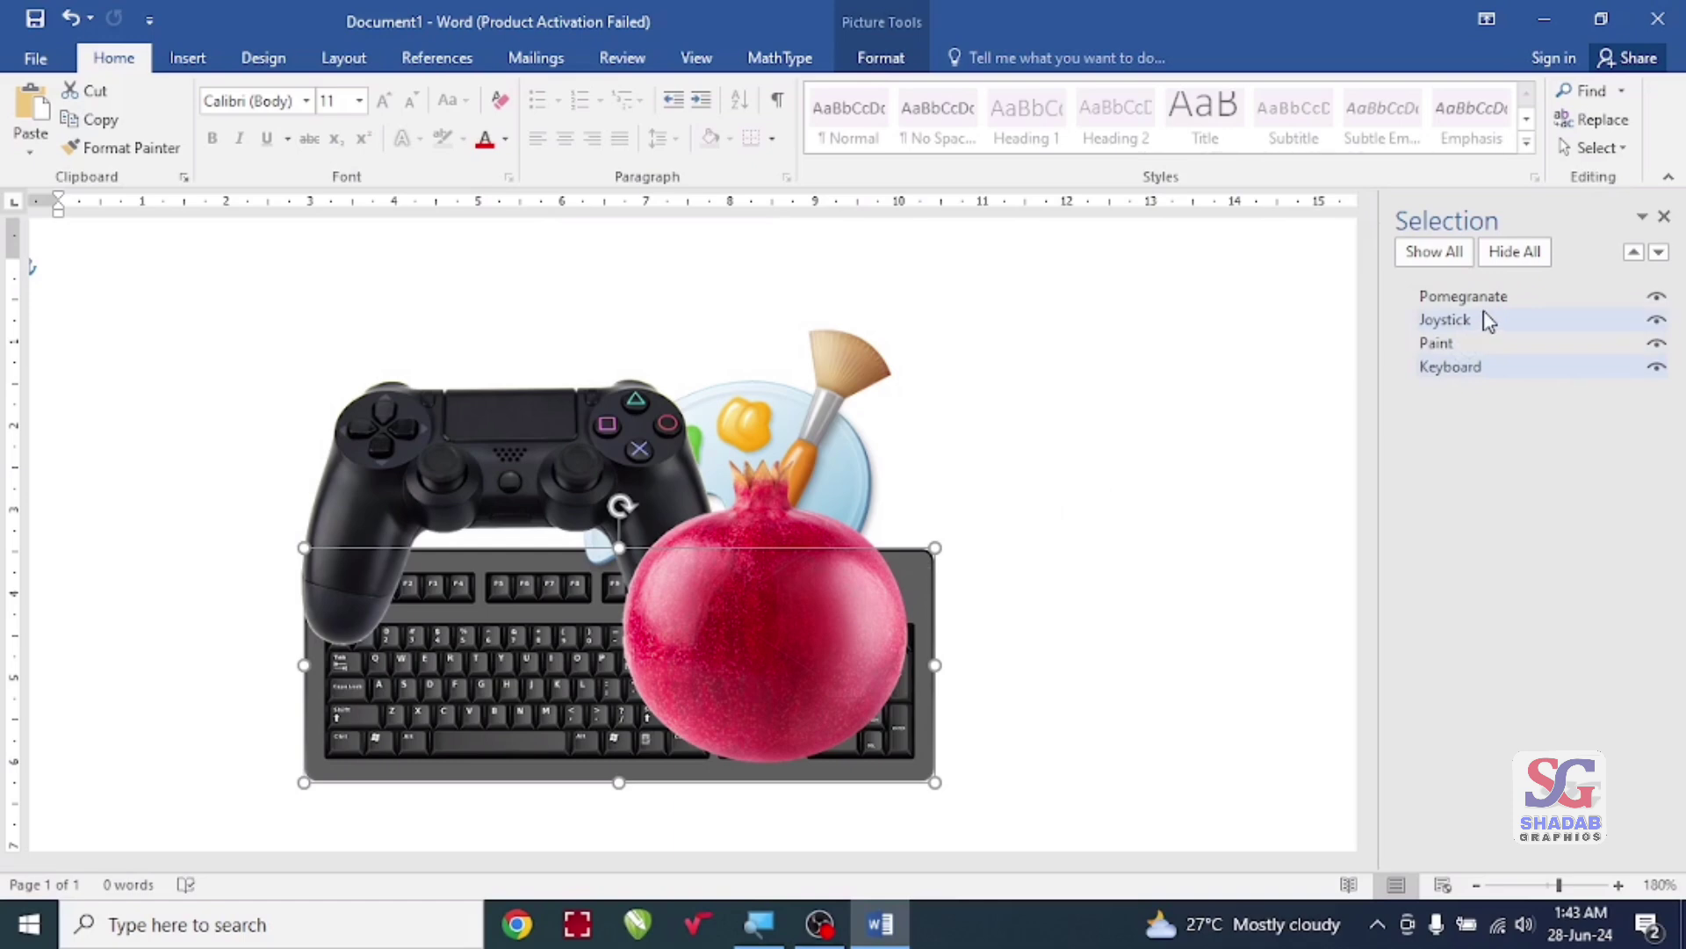
click(1098, 544)
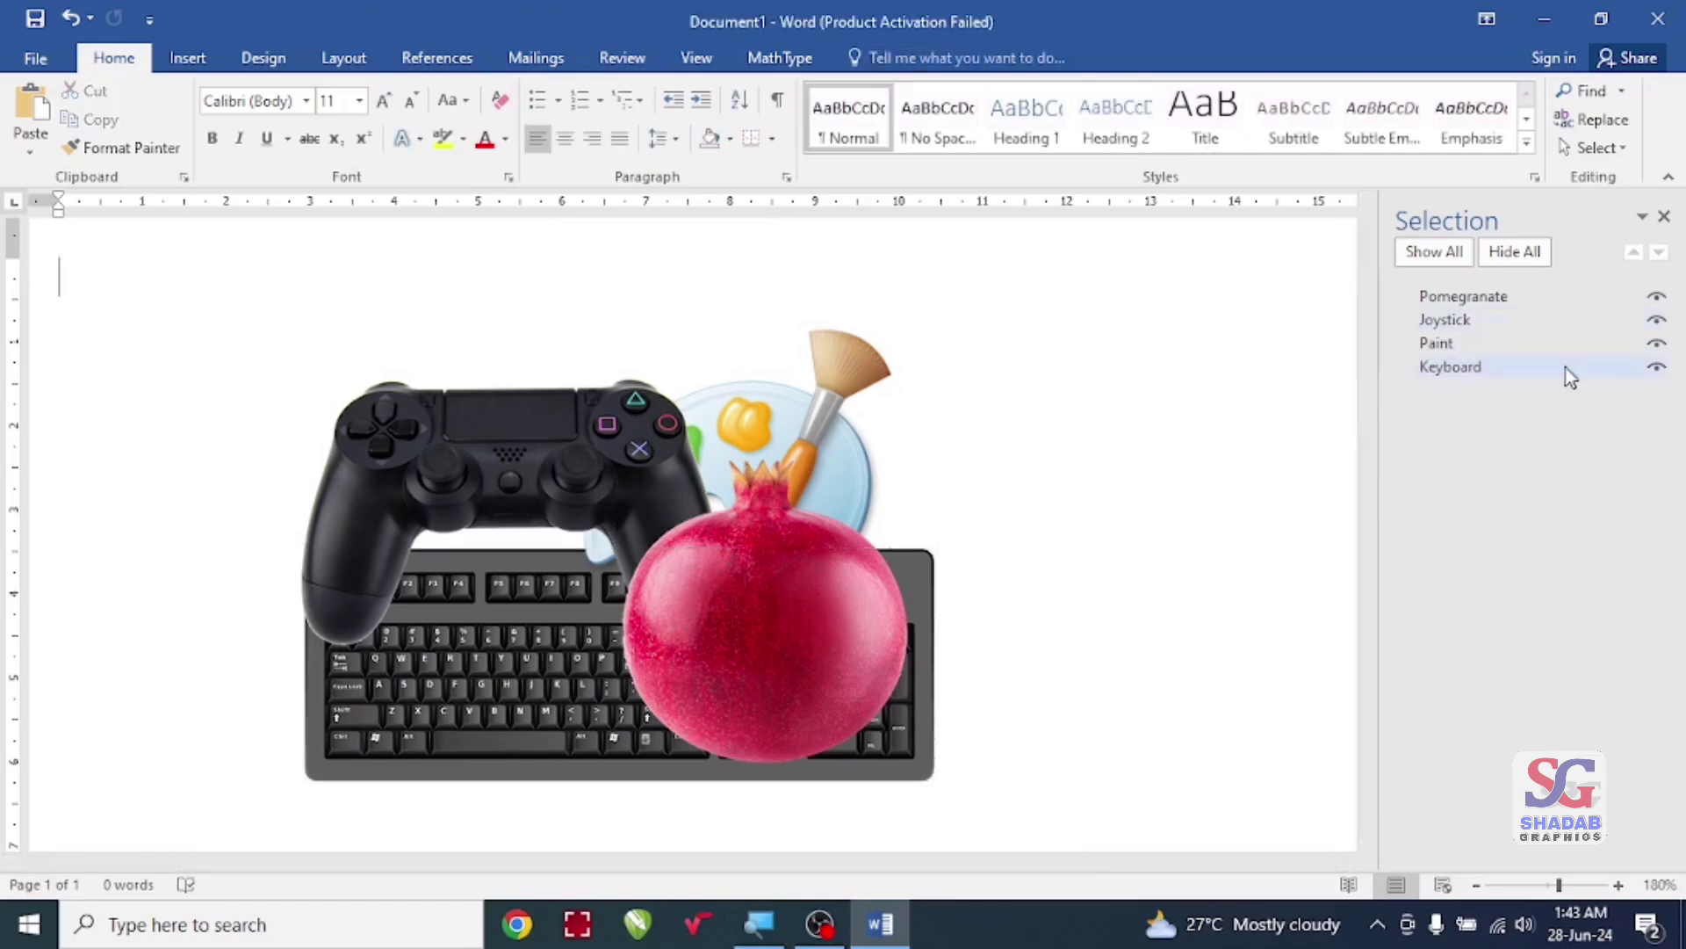
click(1473, 298)
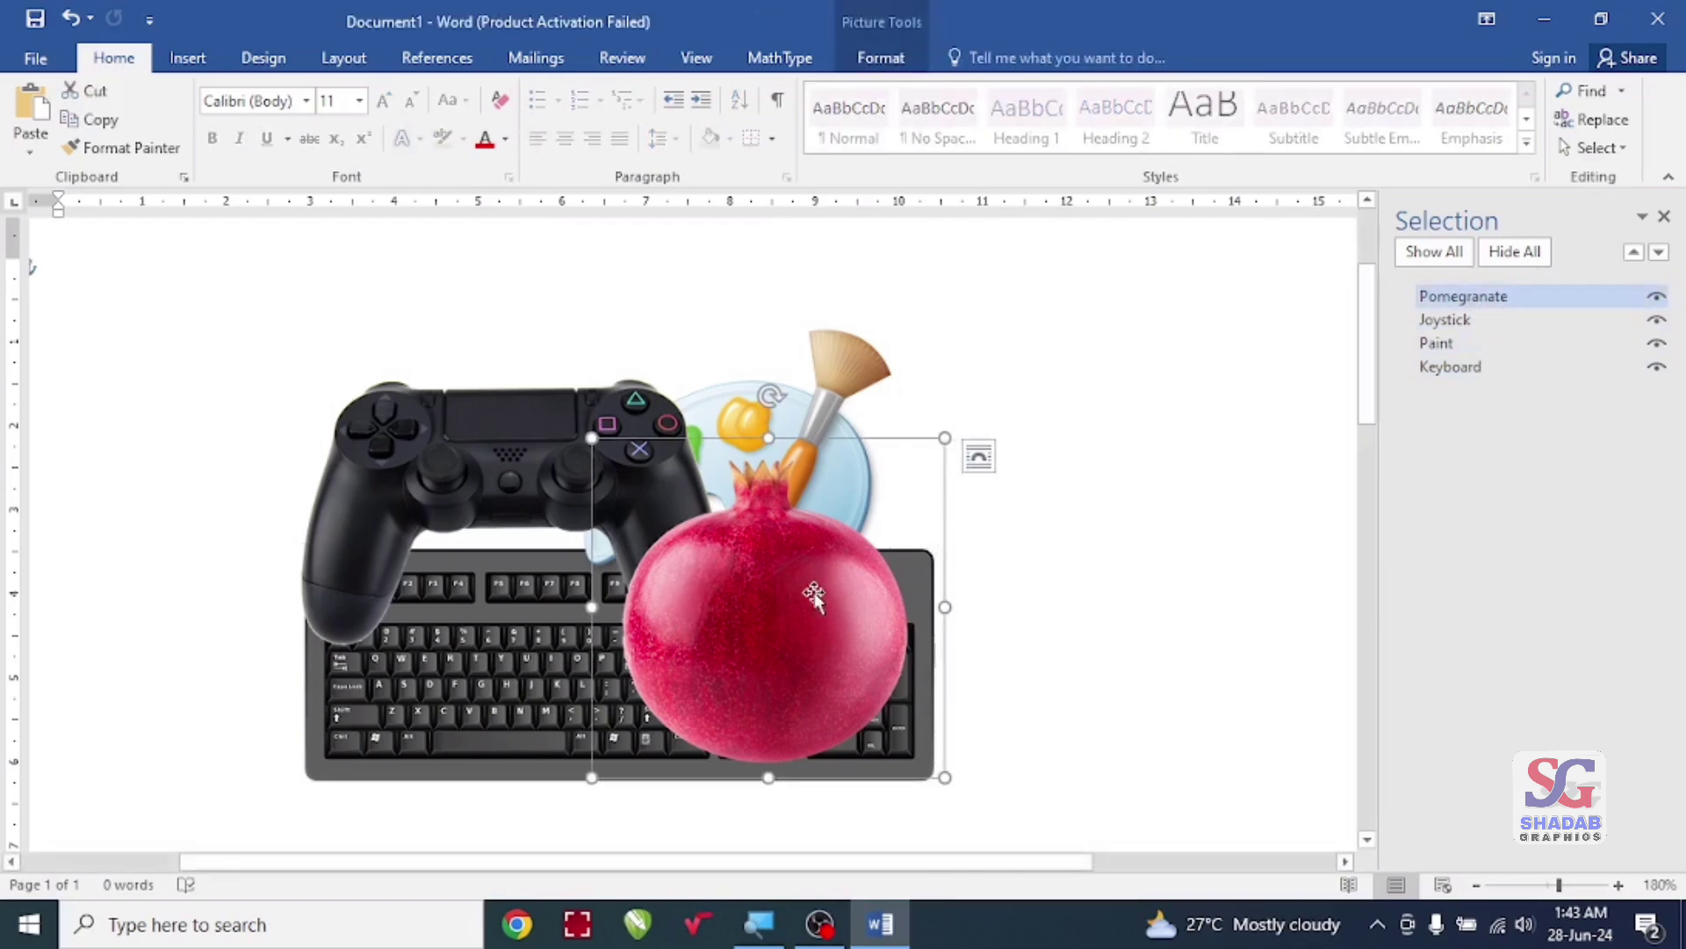
click(1469, 367)
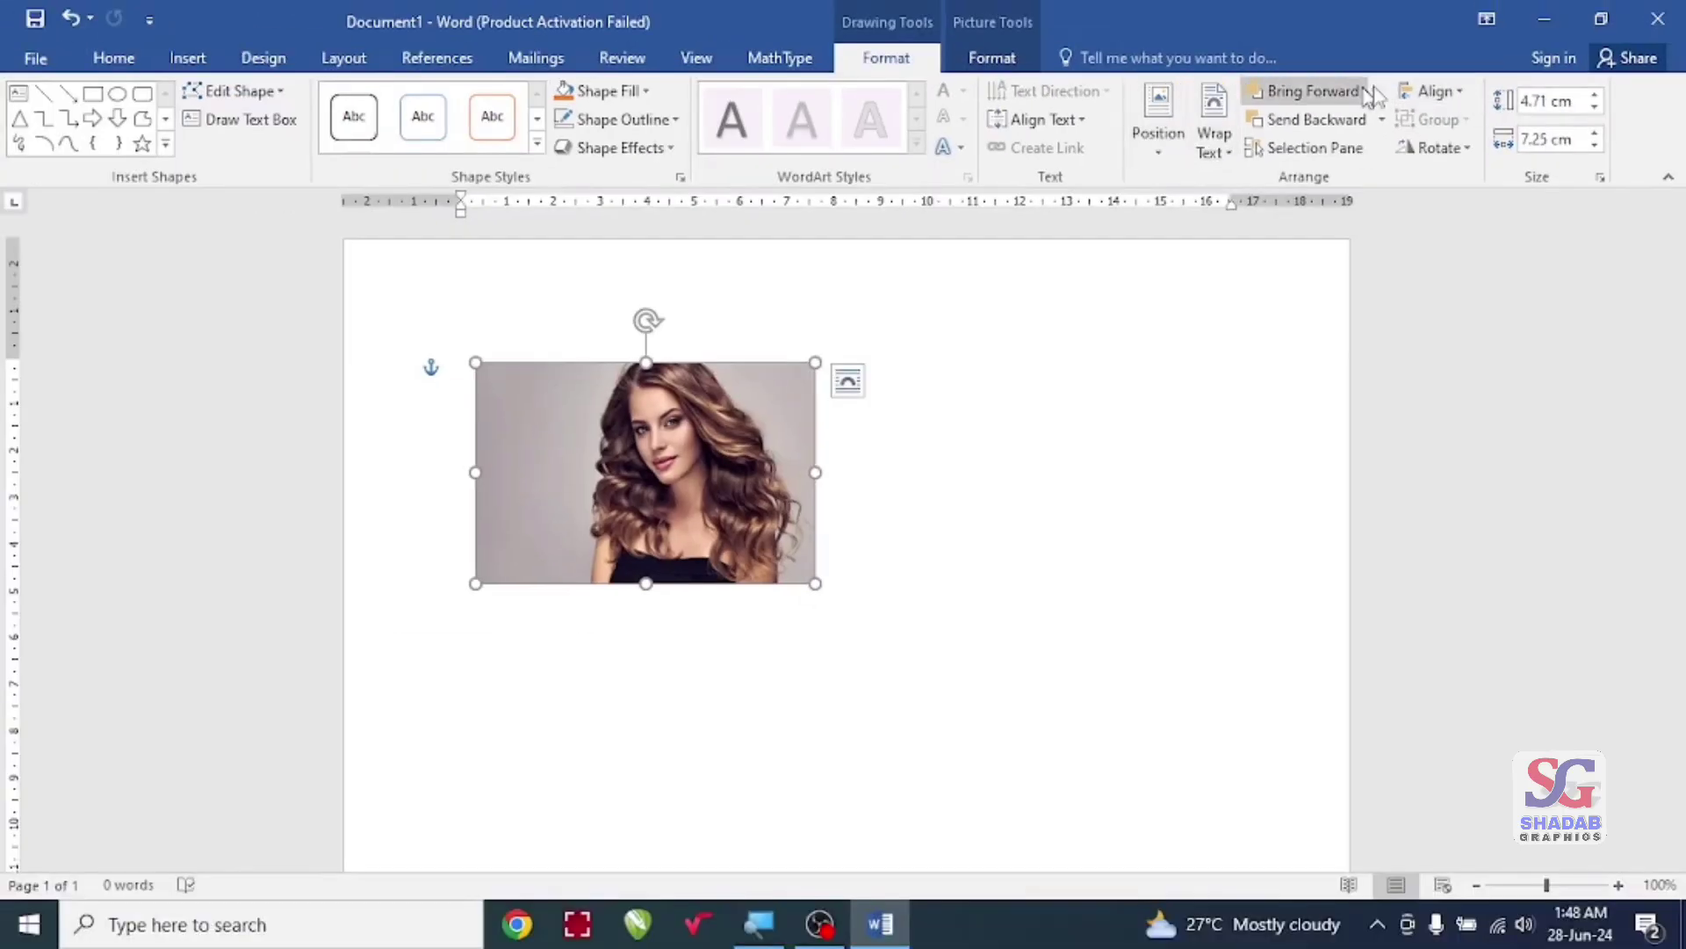
Step: Align the portrait photo to the page centre, then to the right margin
click(1458, 94)
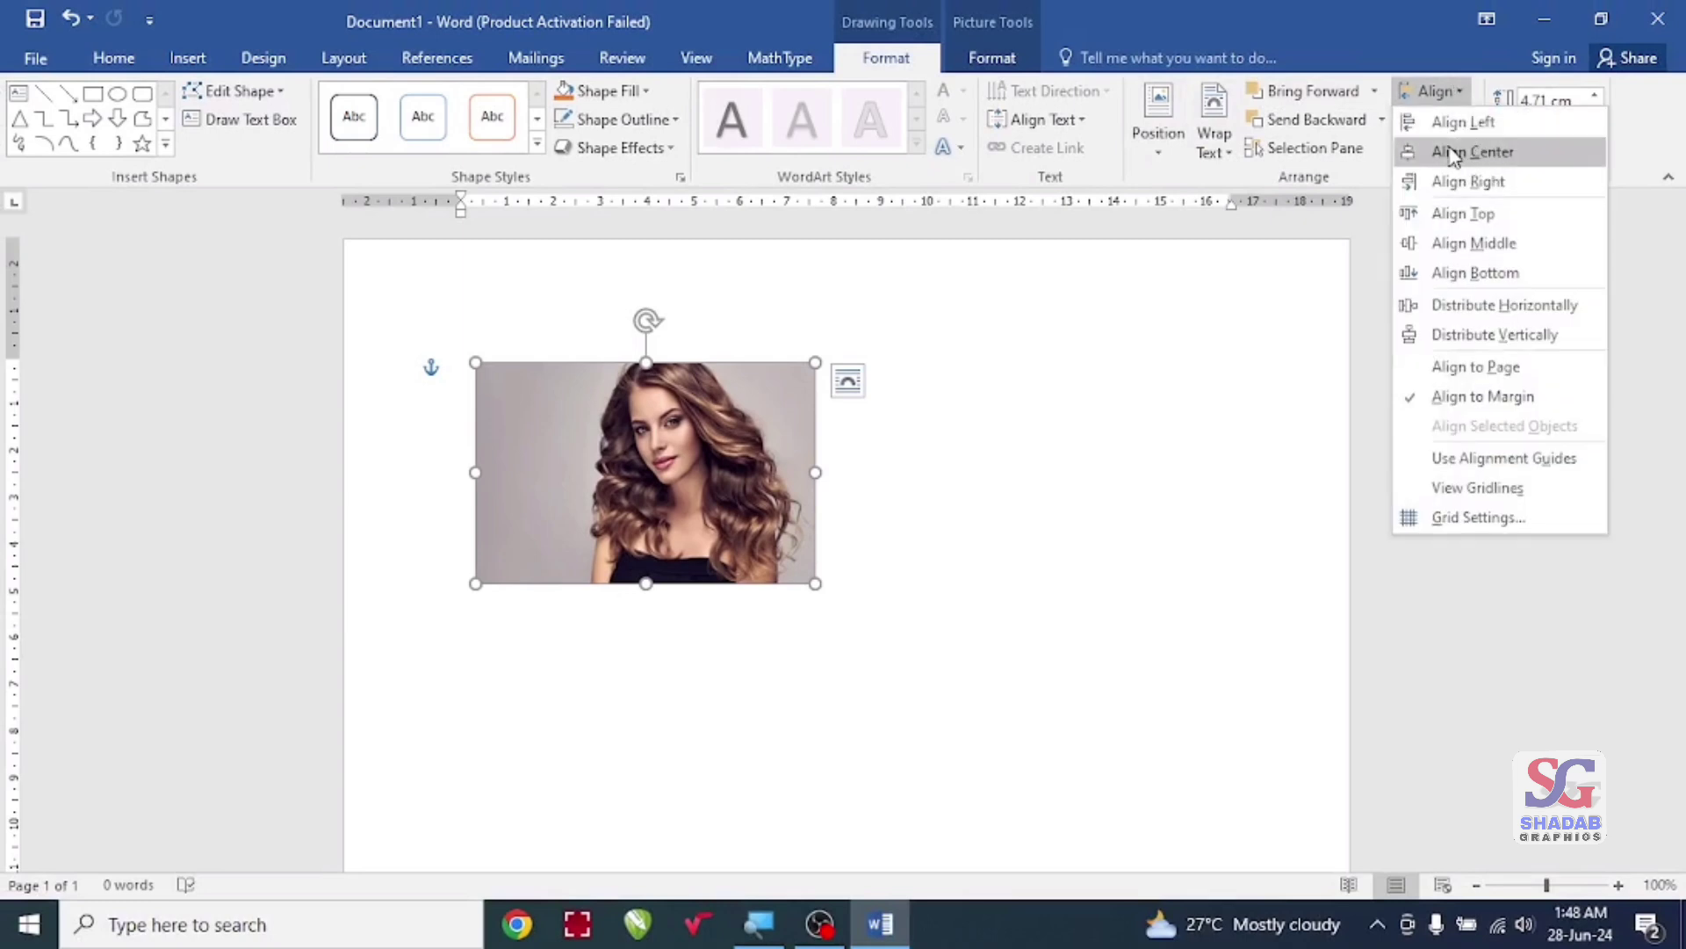
click(1453, 153)
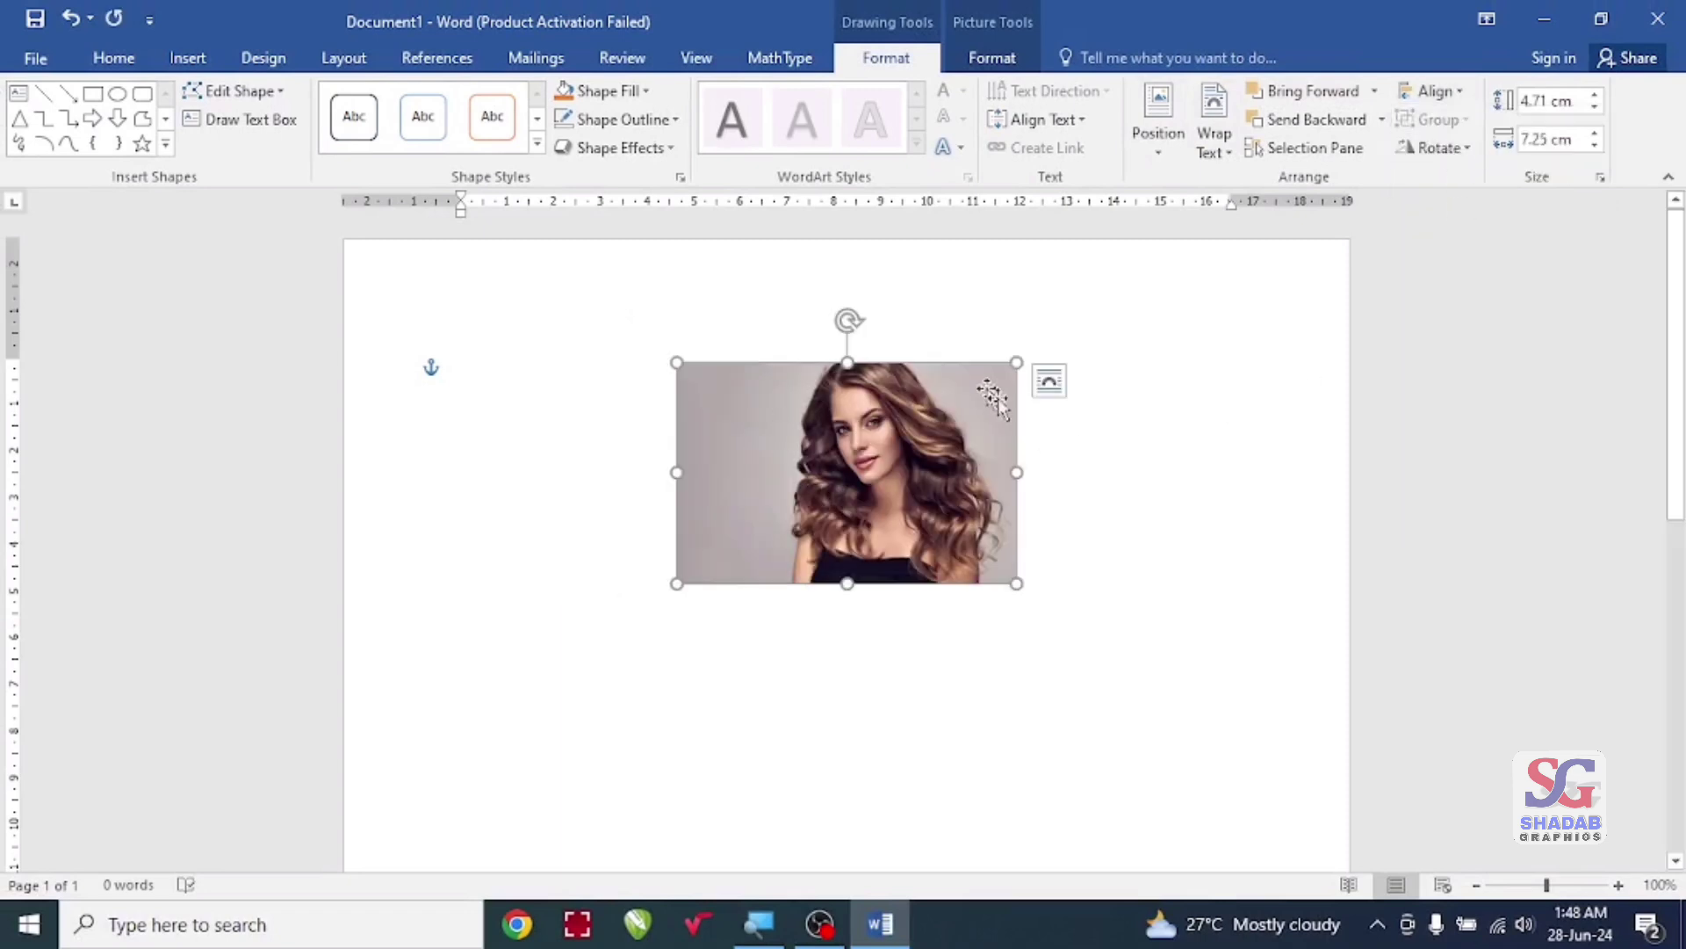
click(1462, 93)
click(1479, 183)
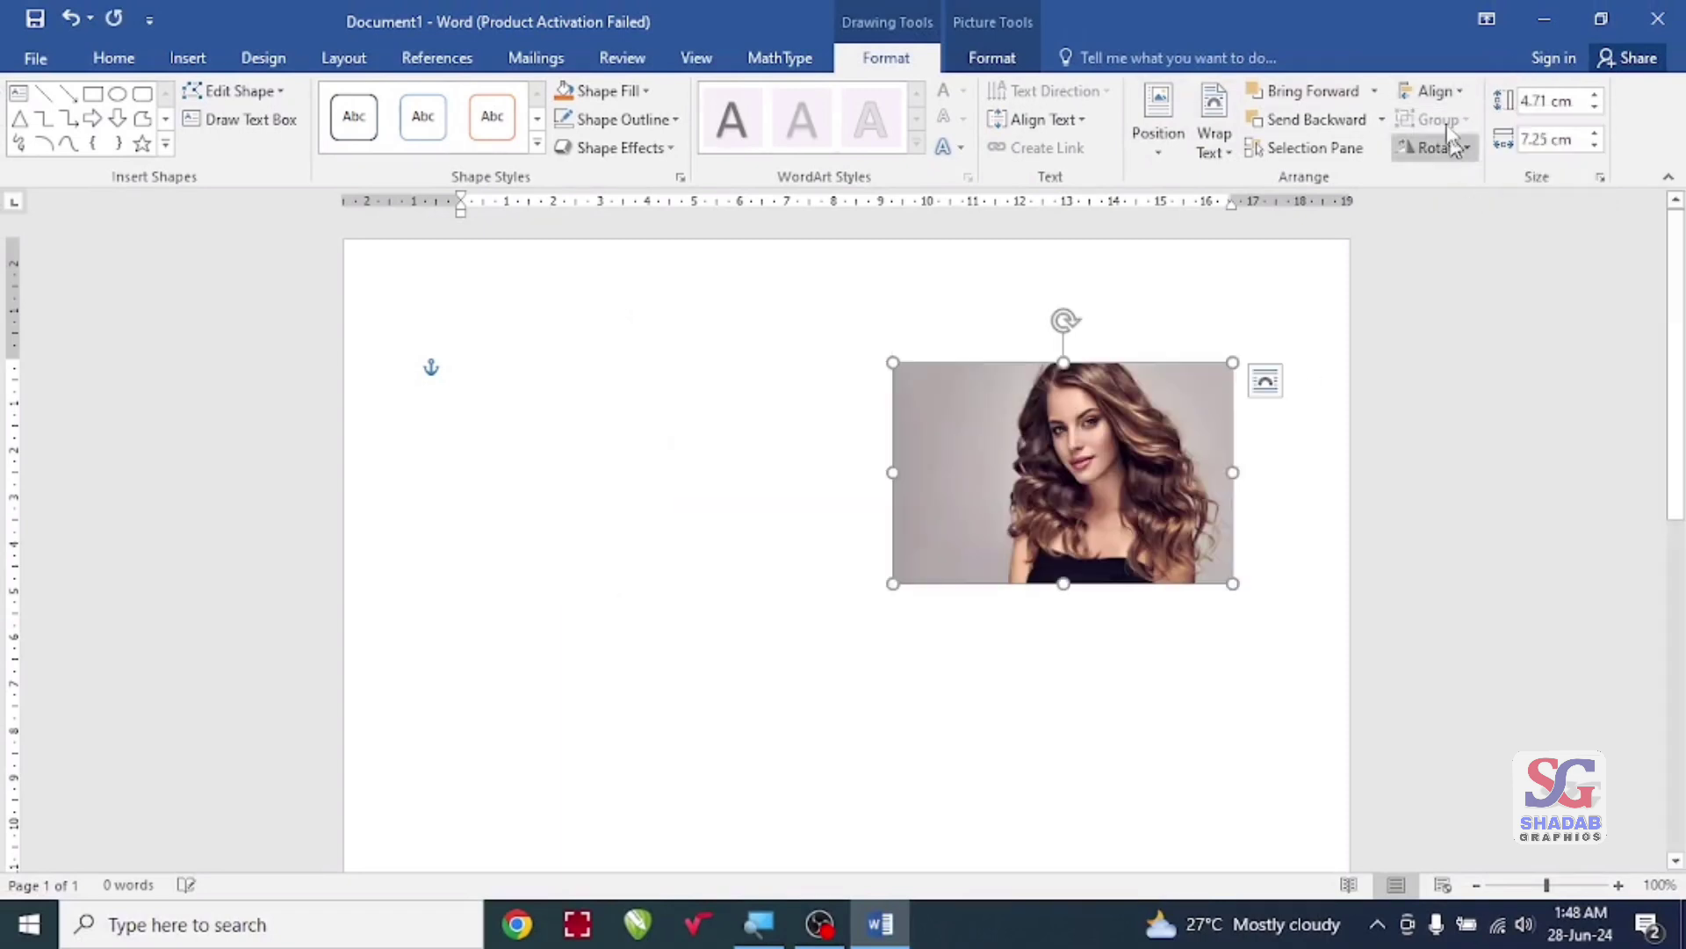
click(1432, 91)
click(845, 332)
ctrl+scroll(843, 527, down, 6)
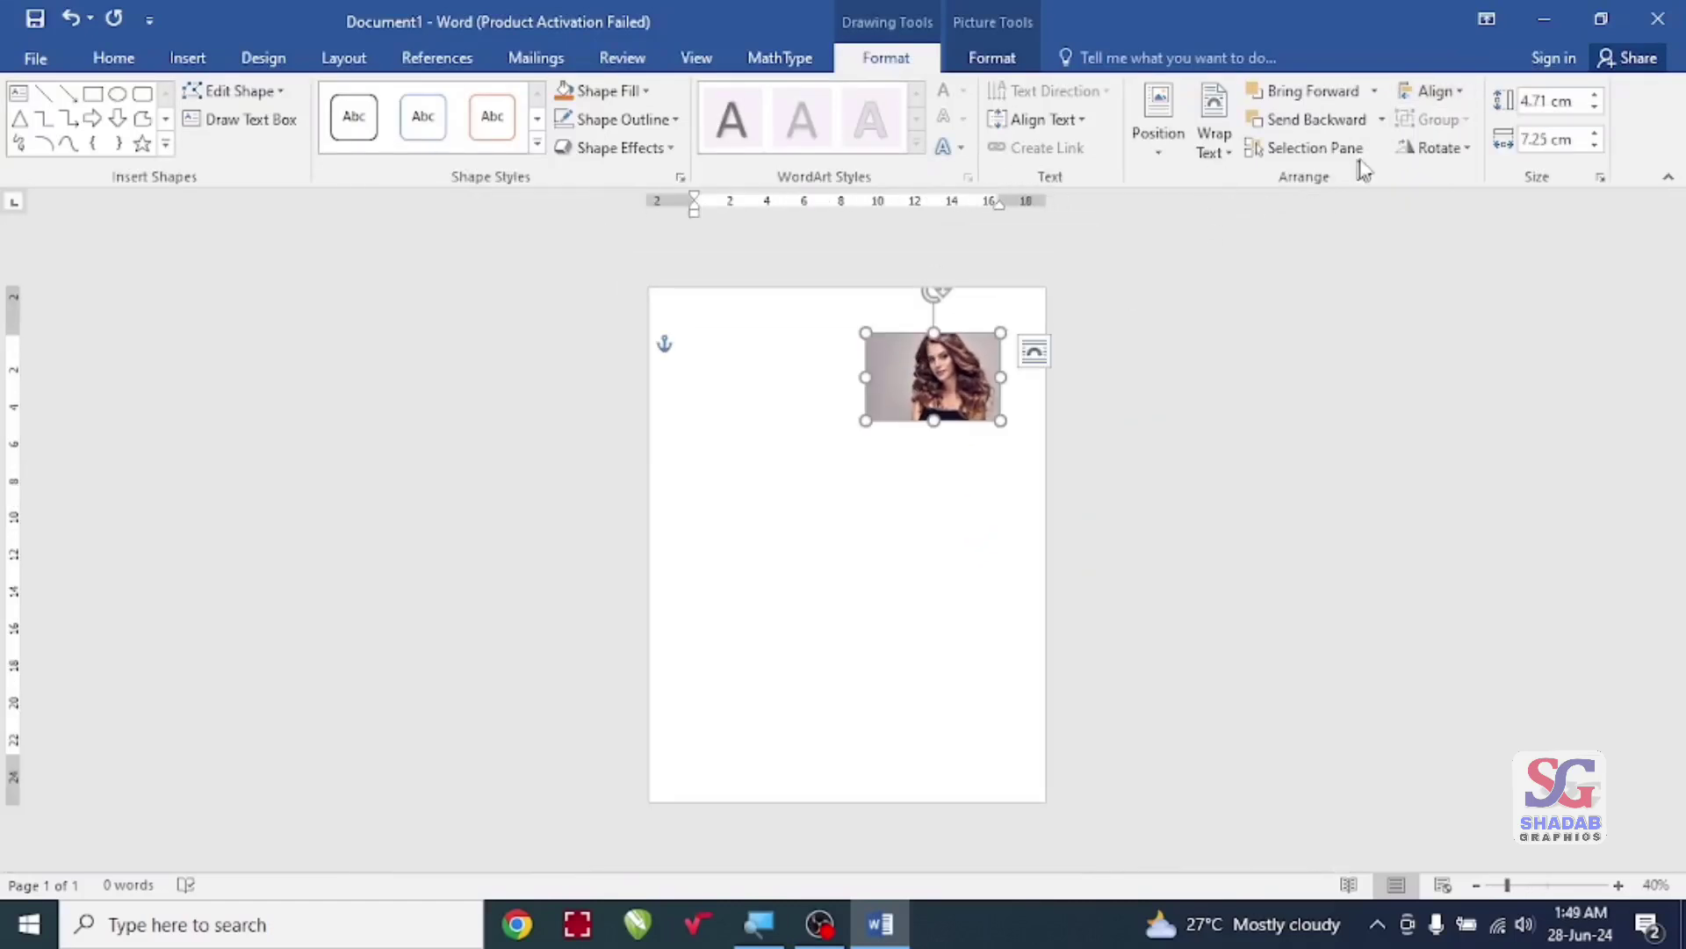
Step: Align the photo to the bottom of the page and centre it horizontally
click(1432, 91)
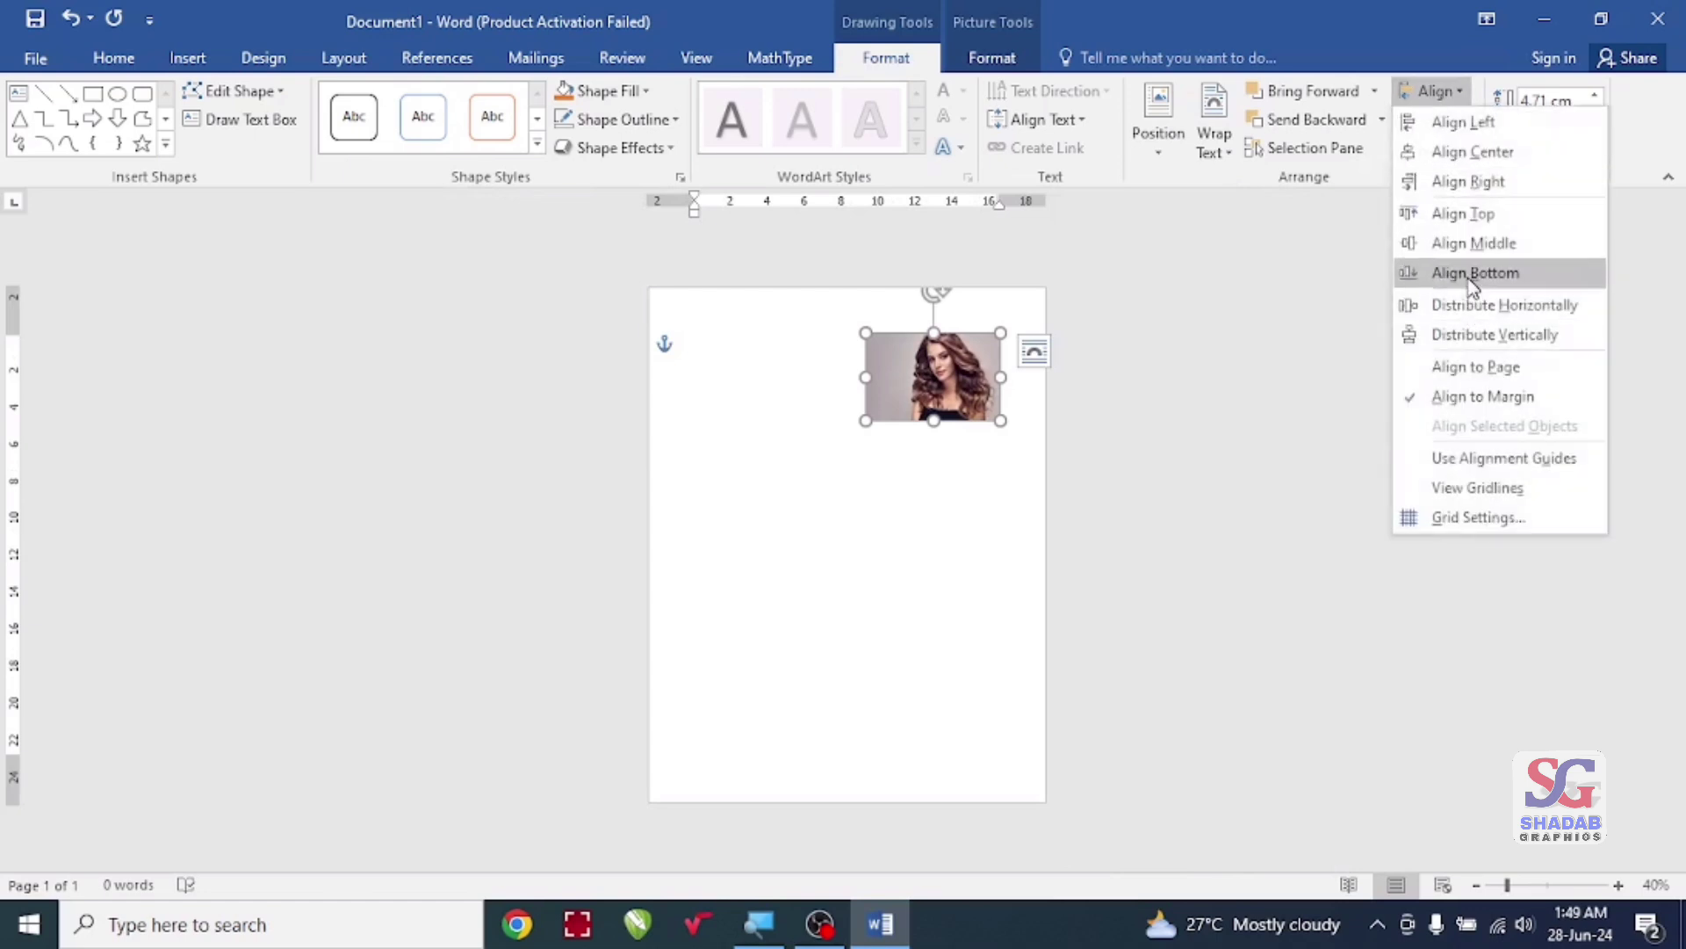
click(1455, 274)
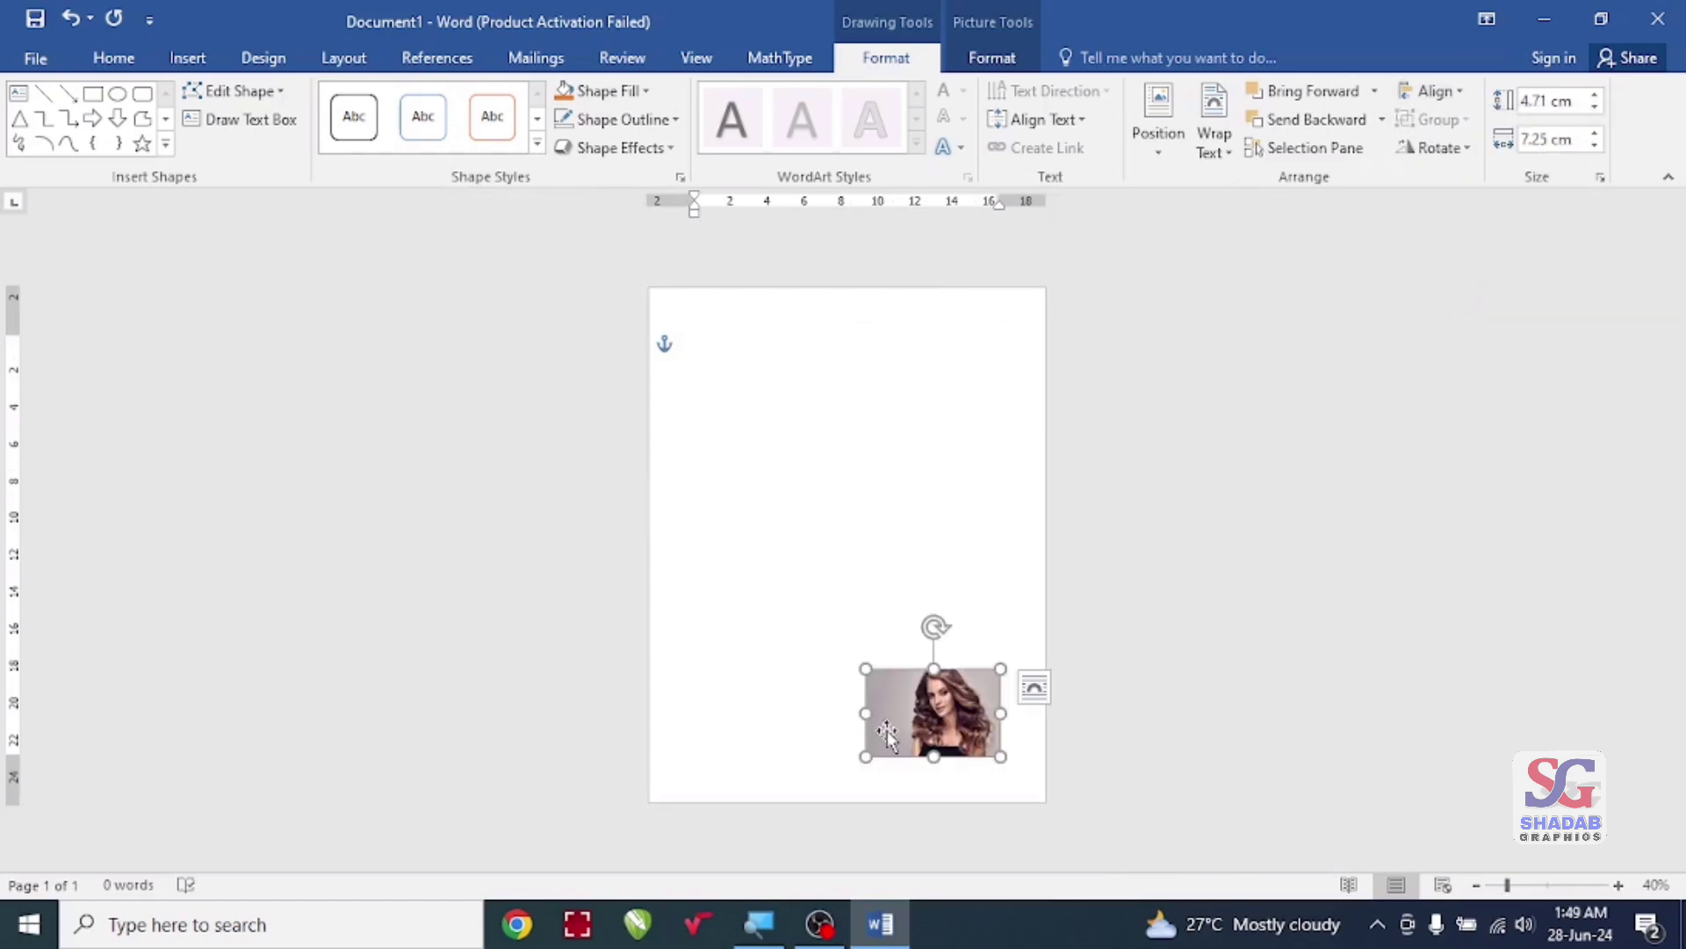
click(1432, 92)
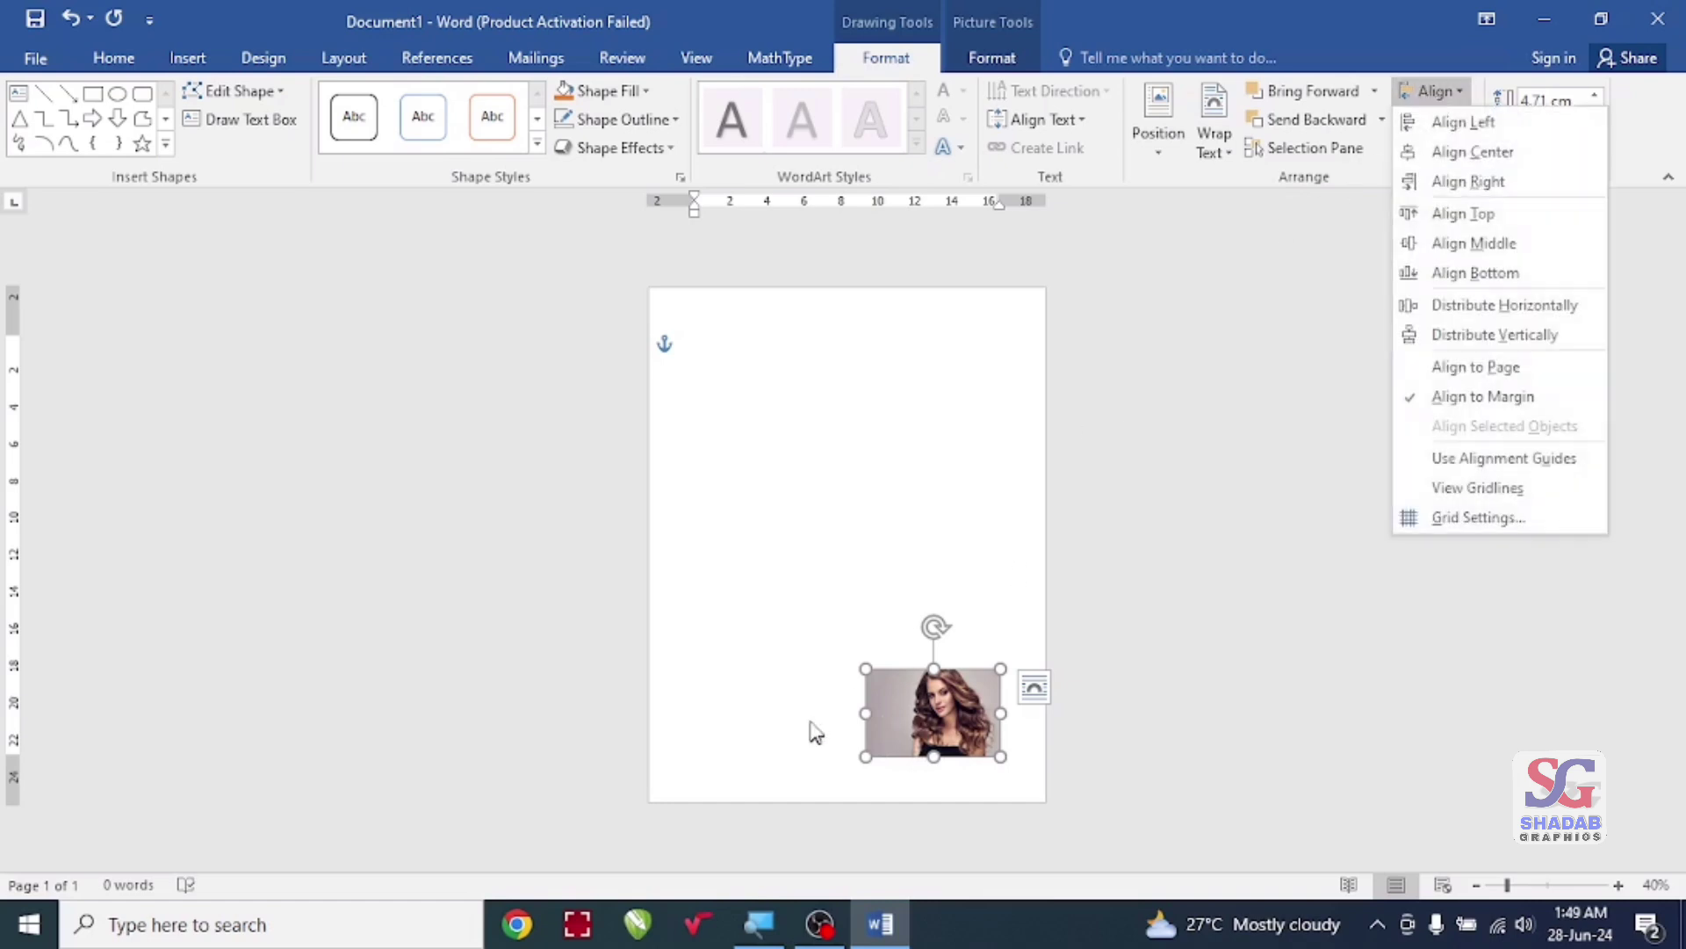
click(1472, 153)
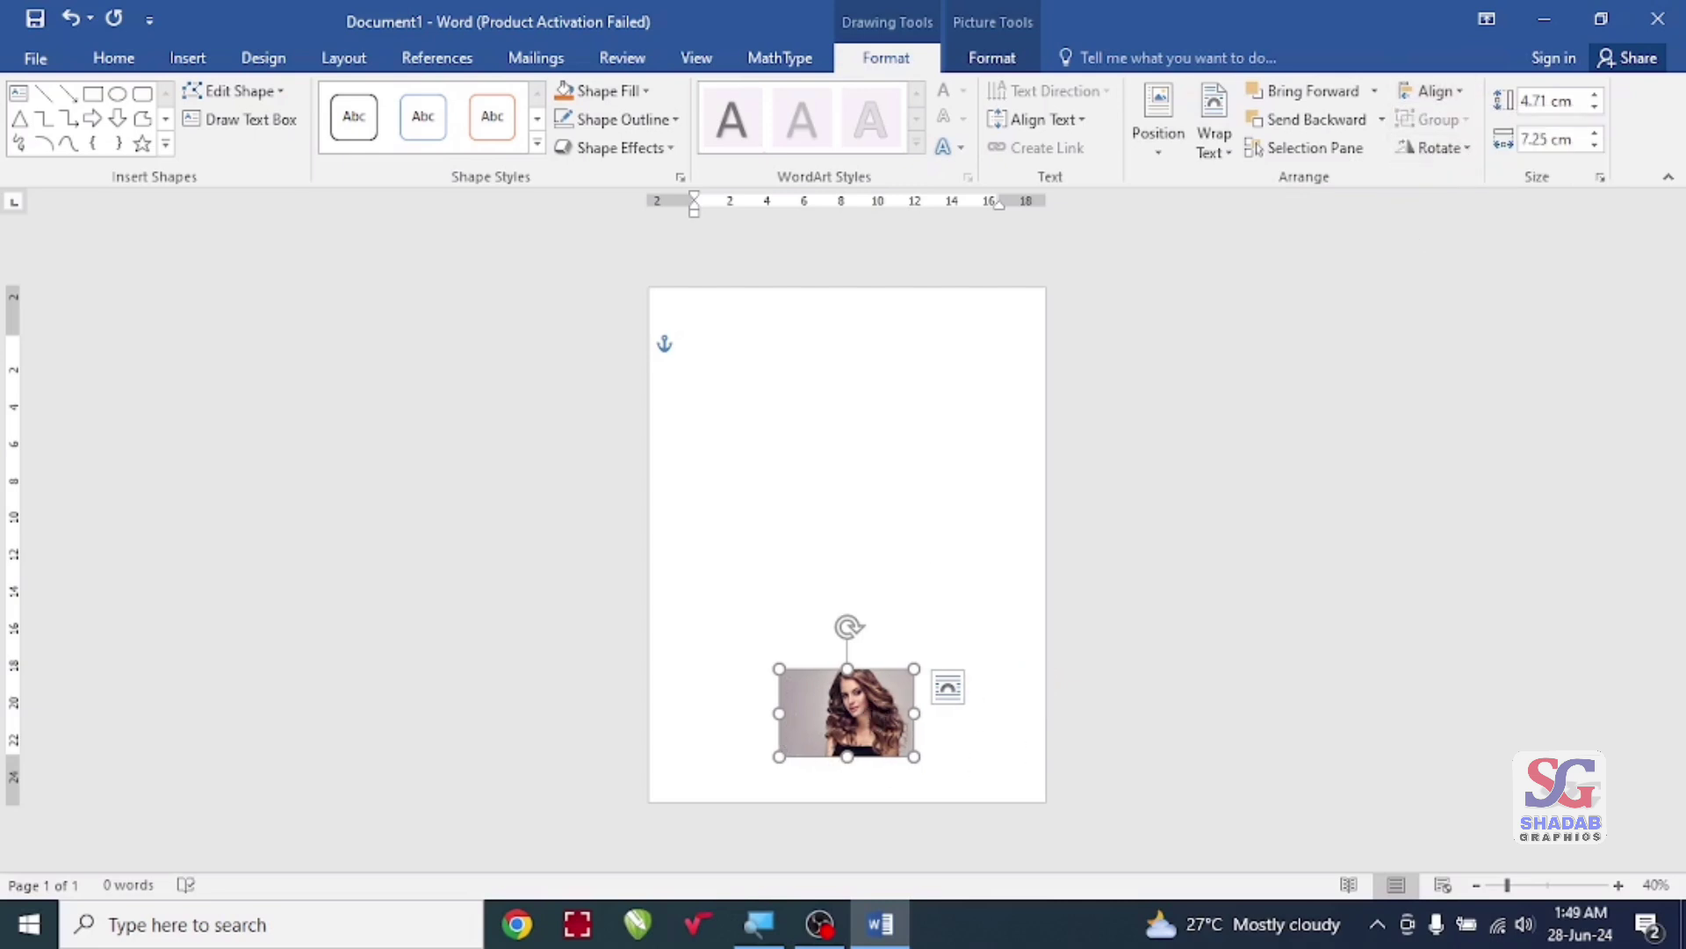
click(914, 551)
click(825, 708)
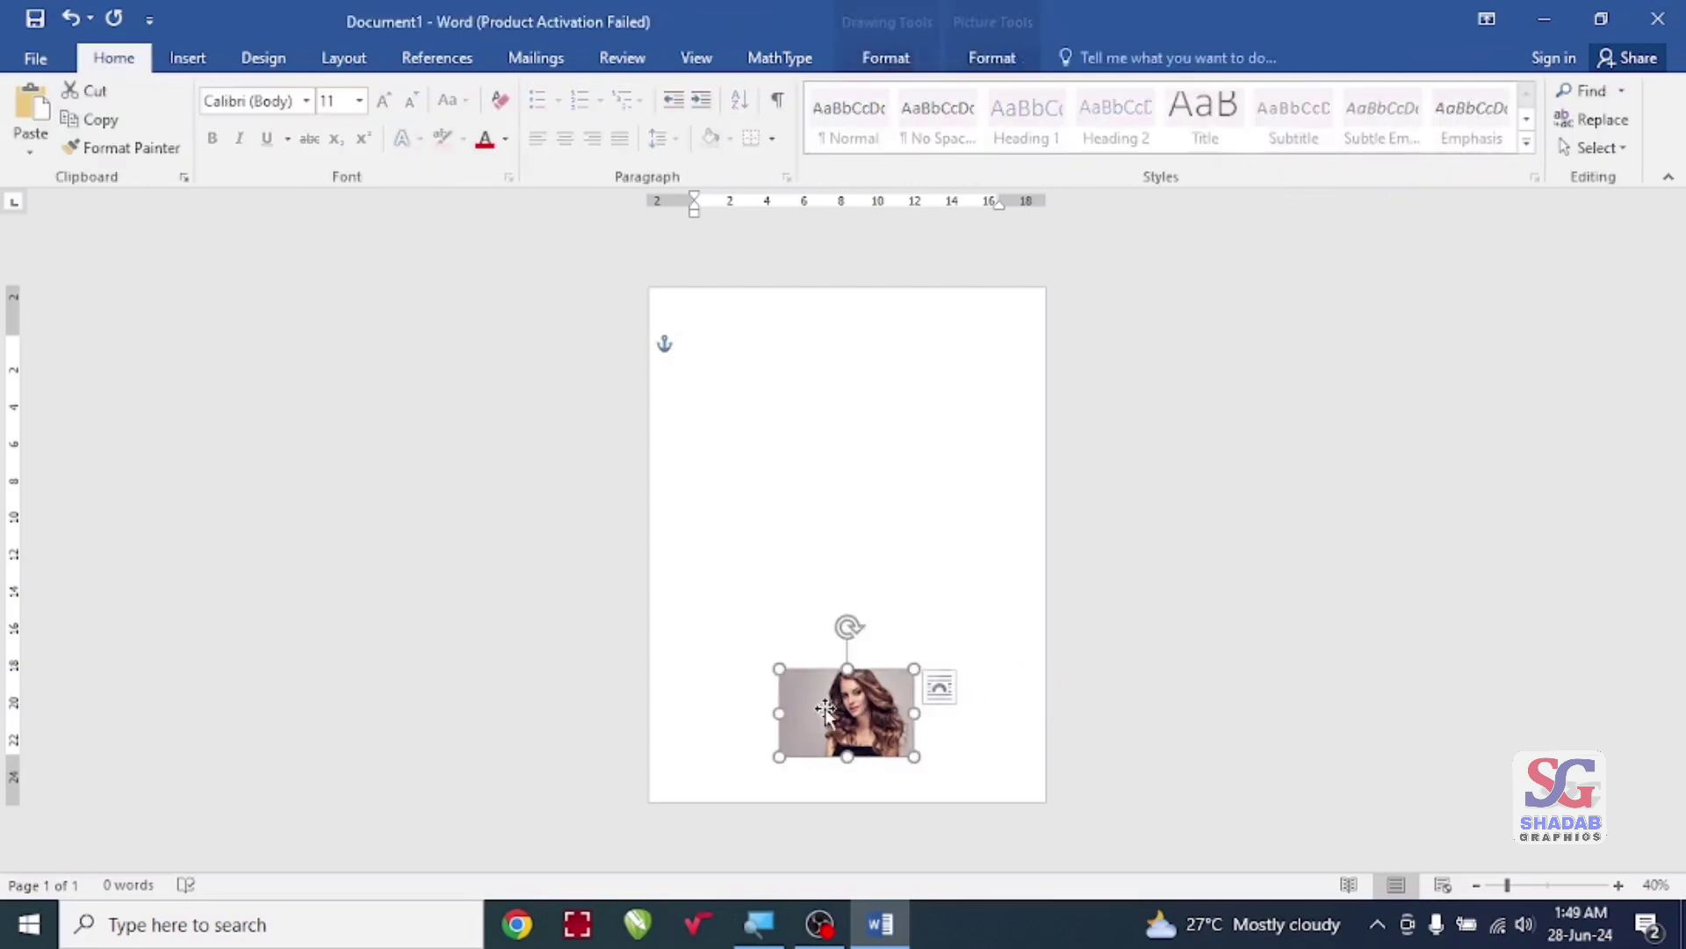
click(1437, 90)
click(1436, 91)
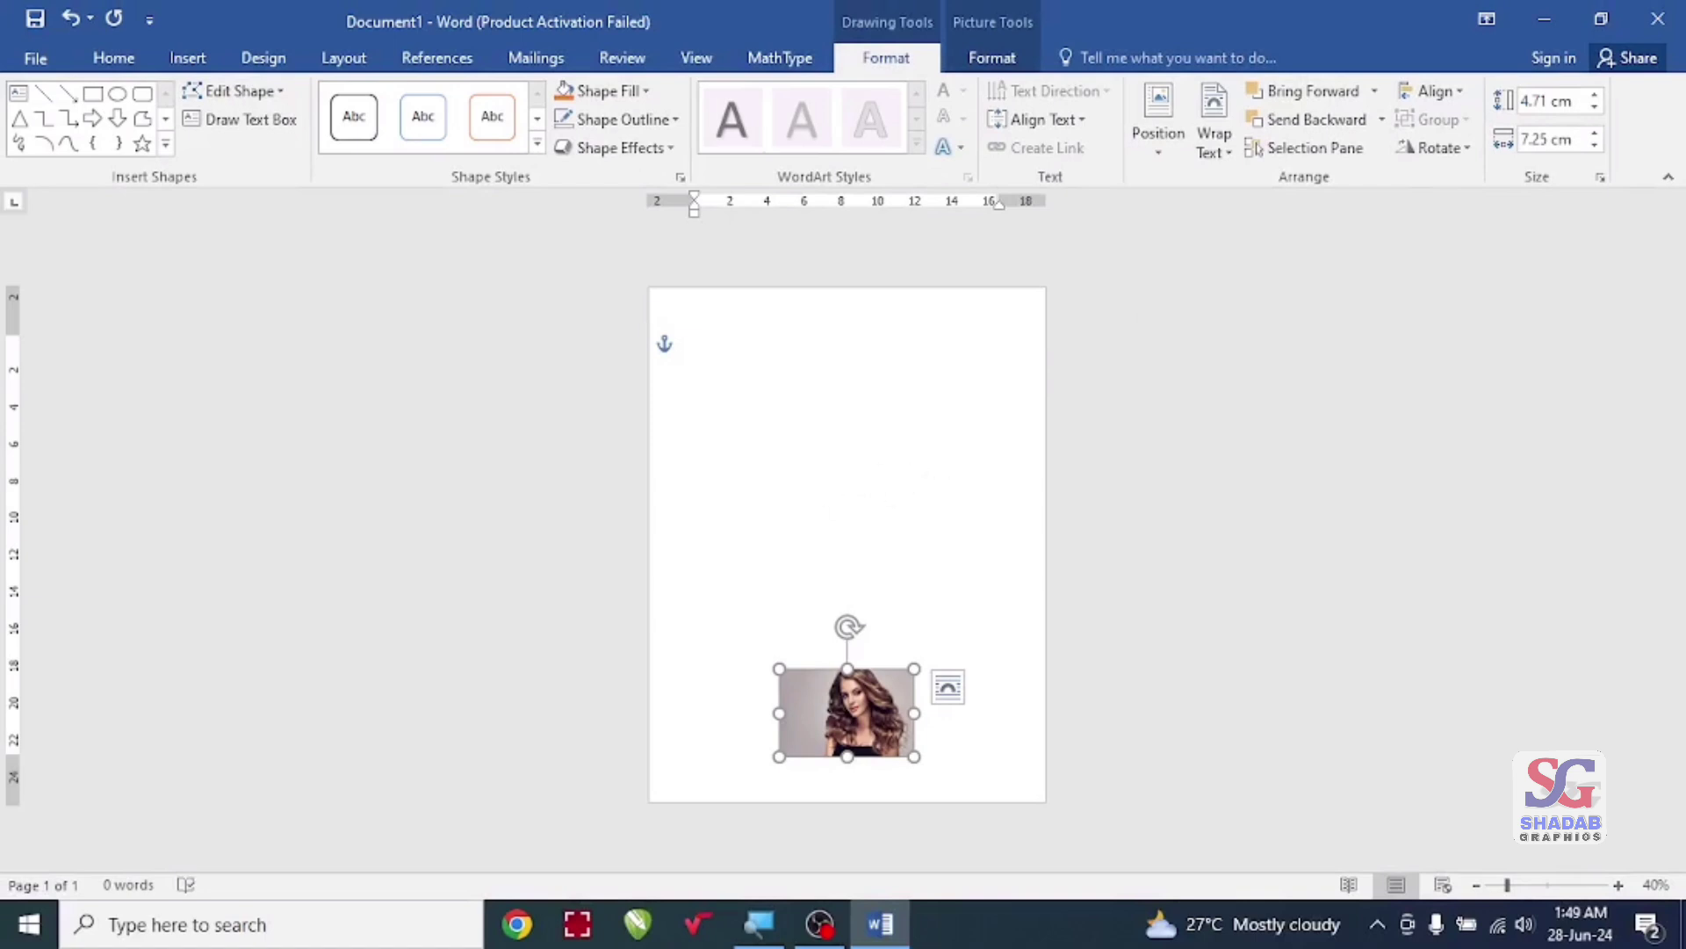
click(576, 376)
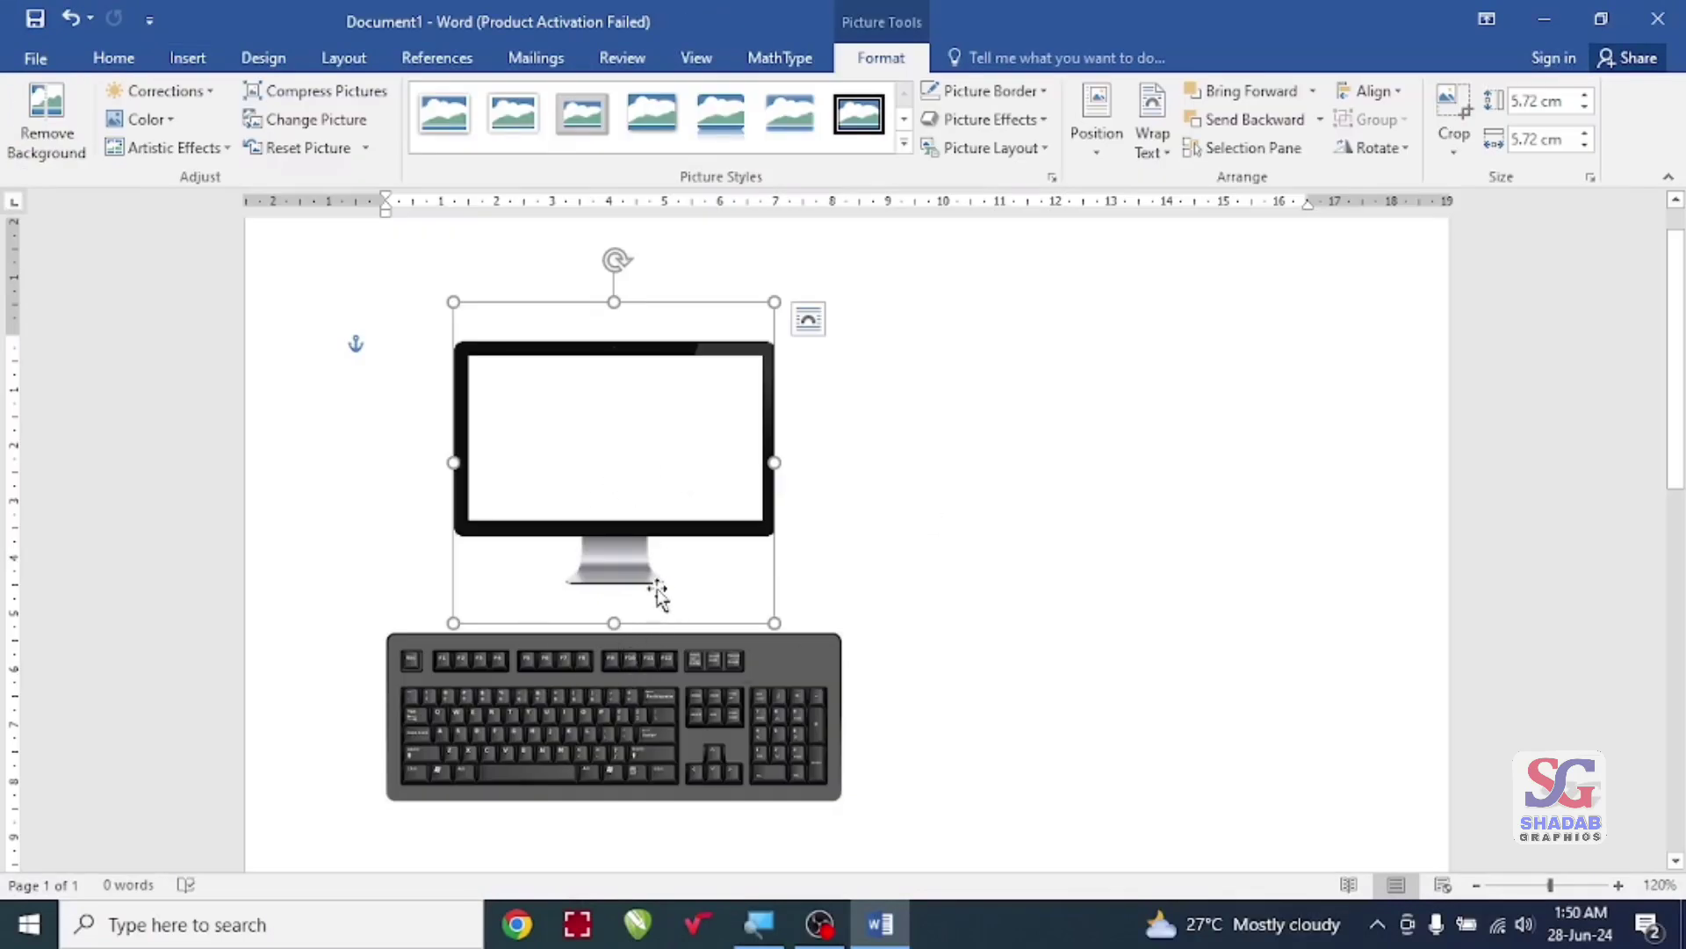
Step: Cycle between the monitor and keyboard pictures, nudge the keyboard, then undo the move
scroll(658, 563, down, 1)
key(Tab)
key(Tab)
key(Tab)
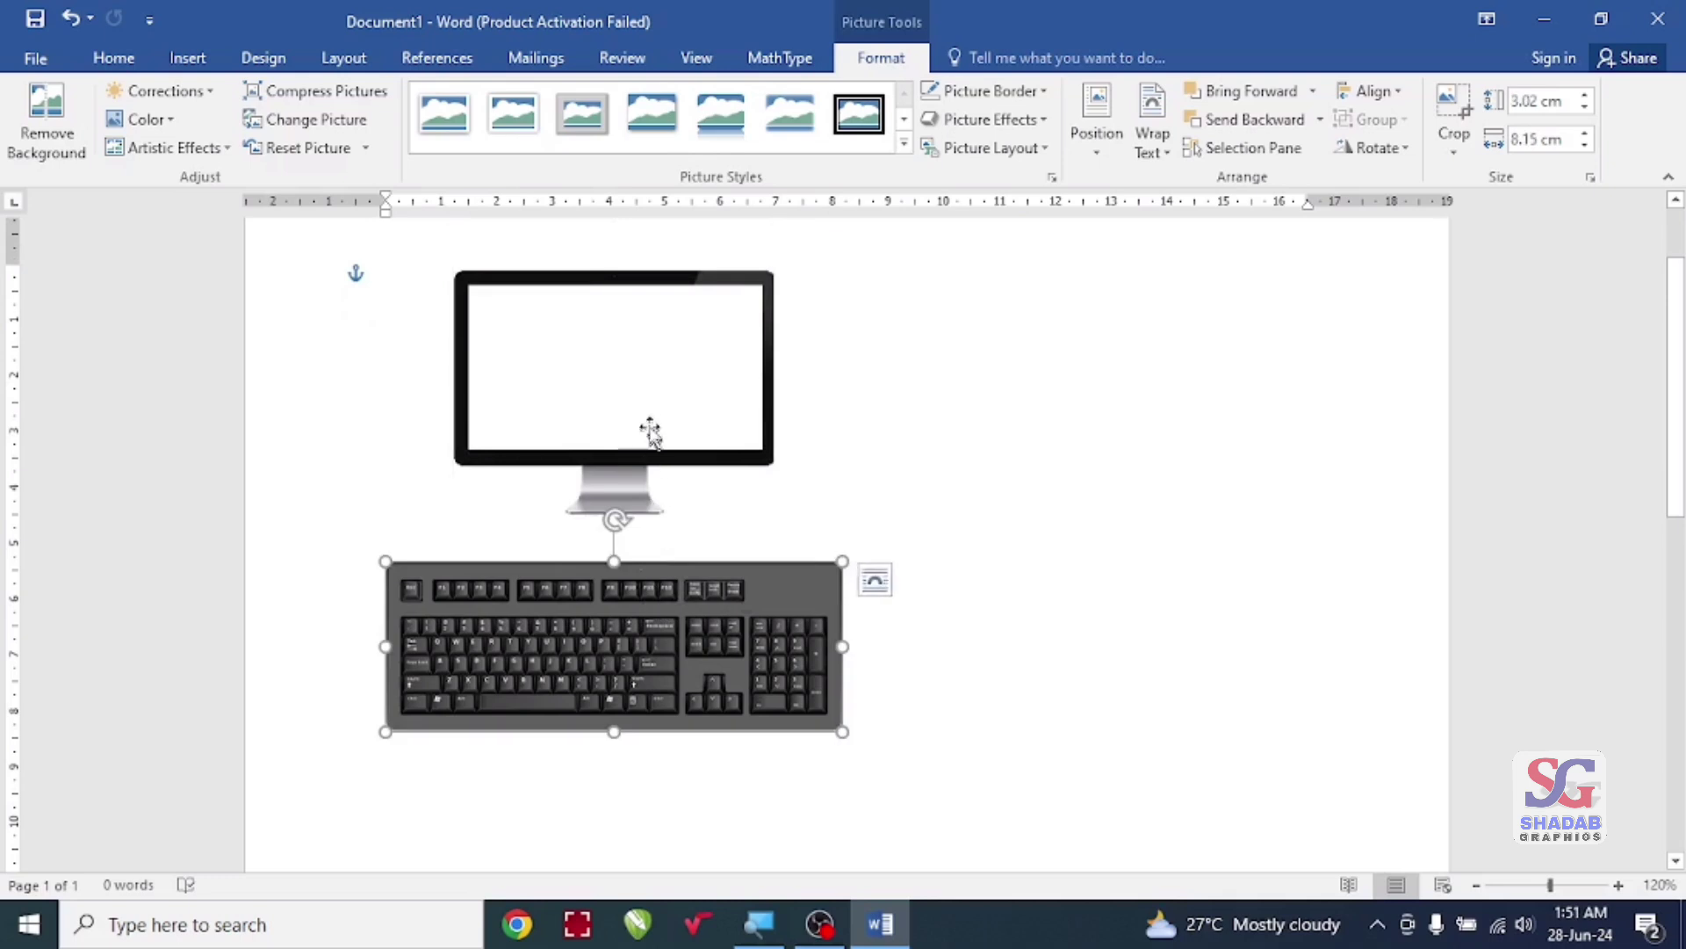
key(Tab)
drag(603, 625, 682, 667)
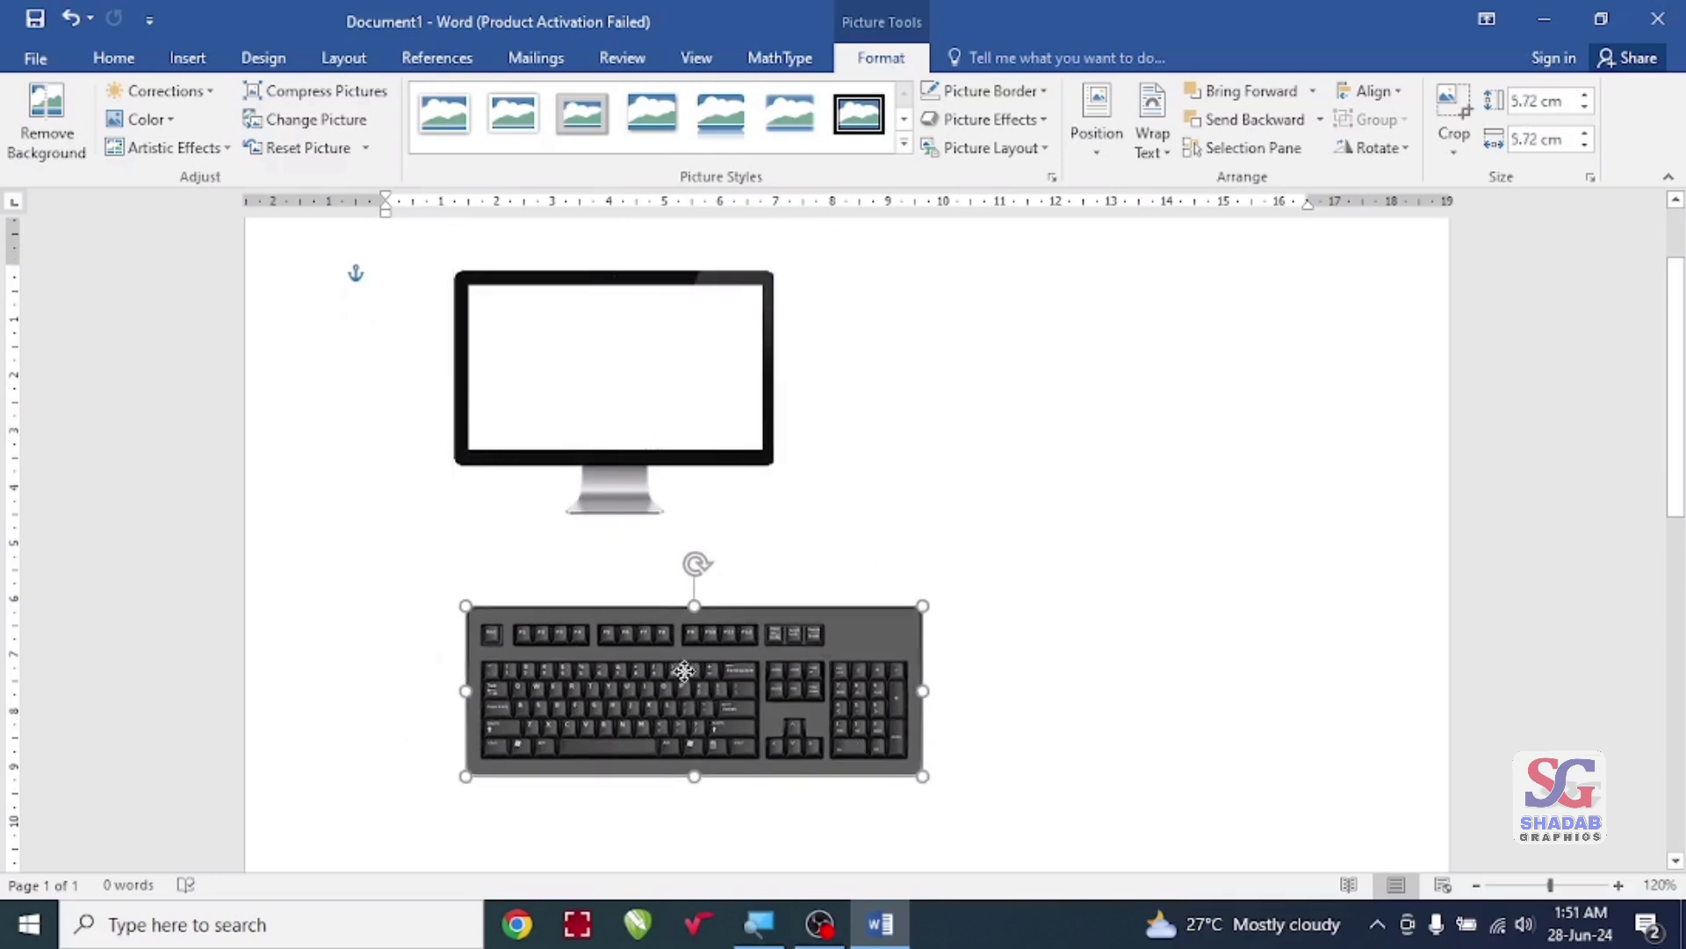
key(ctrl+z)
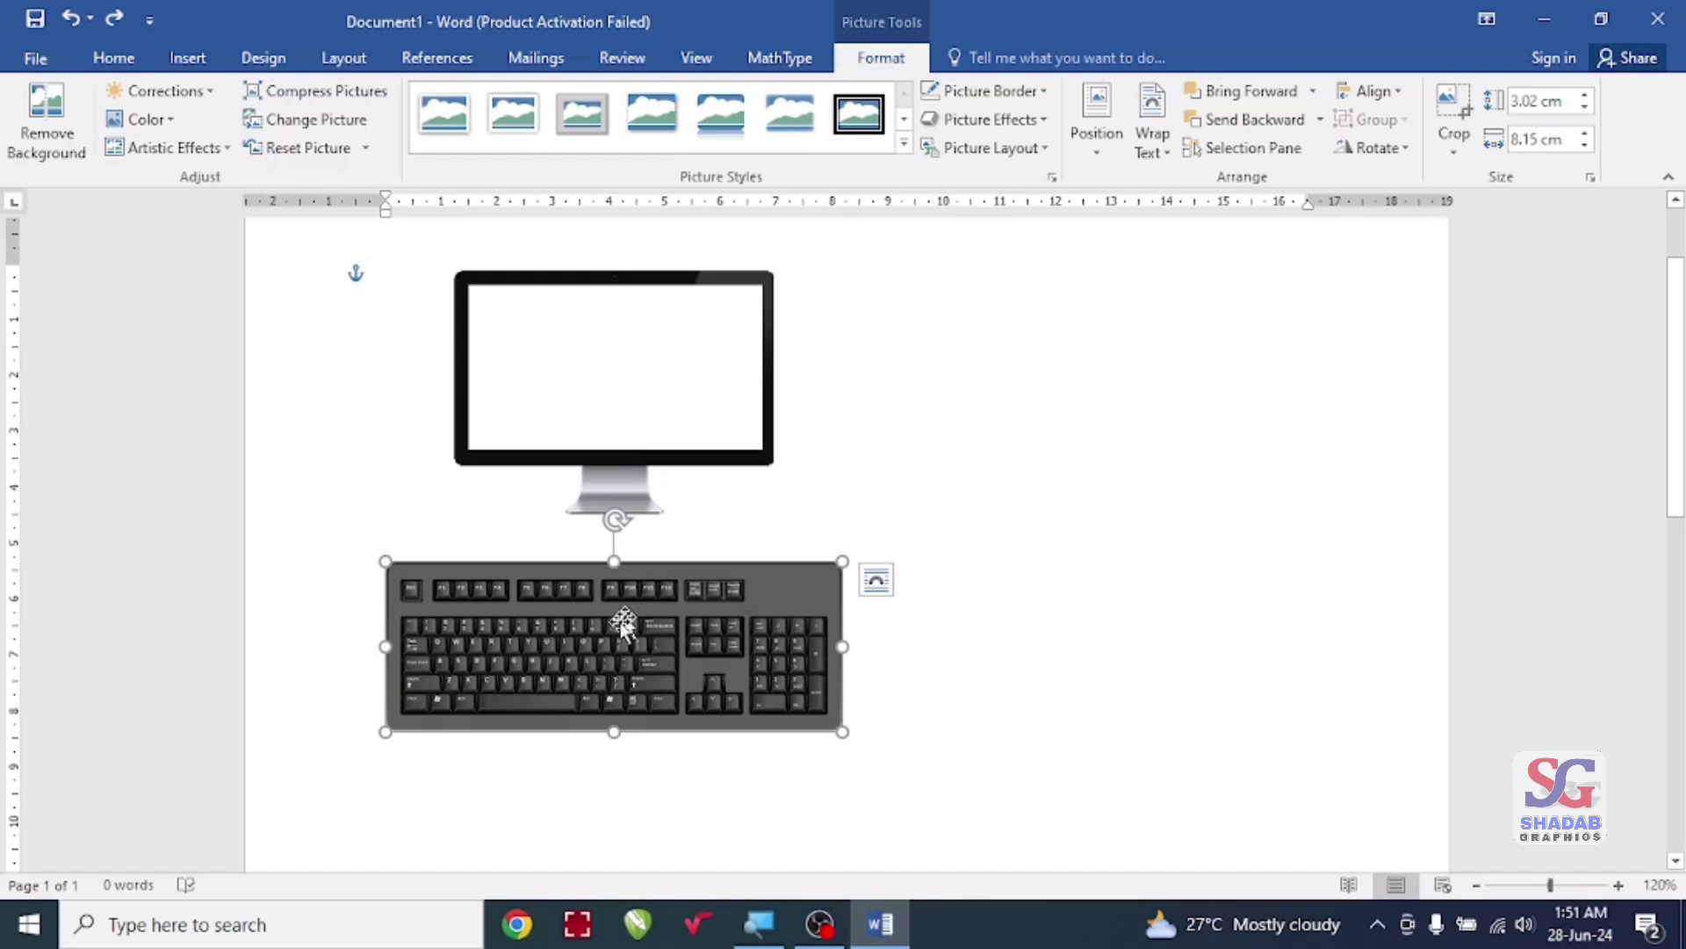
Step: Group the monitor and keyboard pictures and drag the group right and down
shift+click(607, 395)
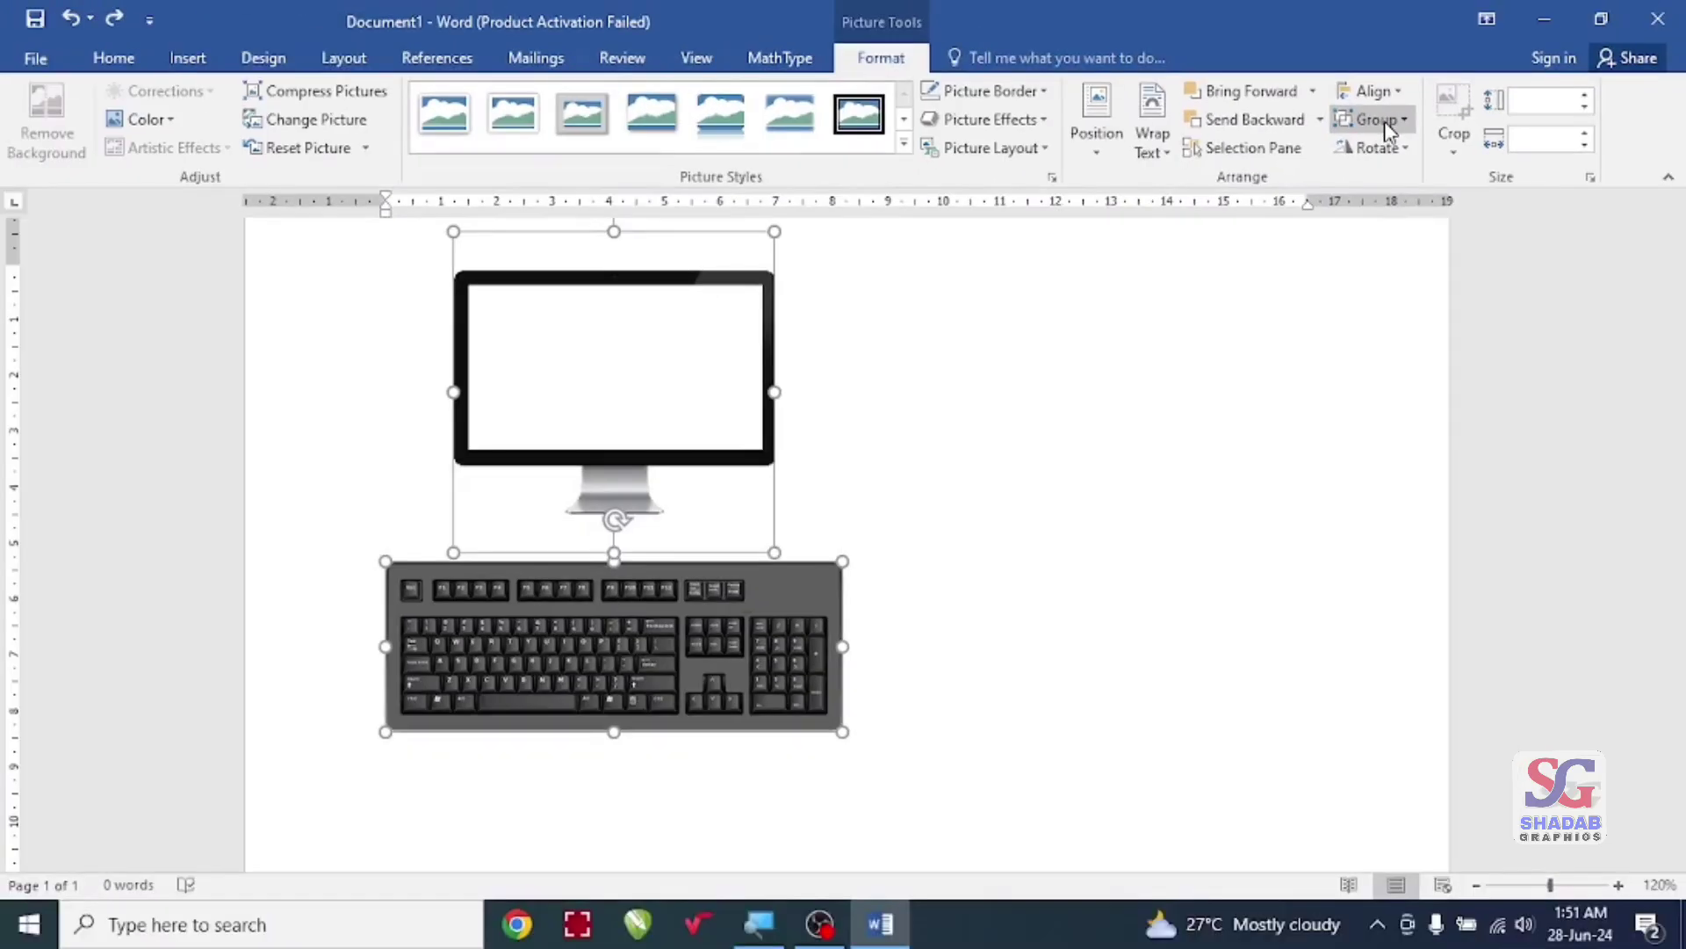
click(1386, 123)
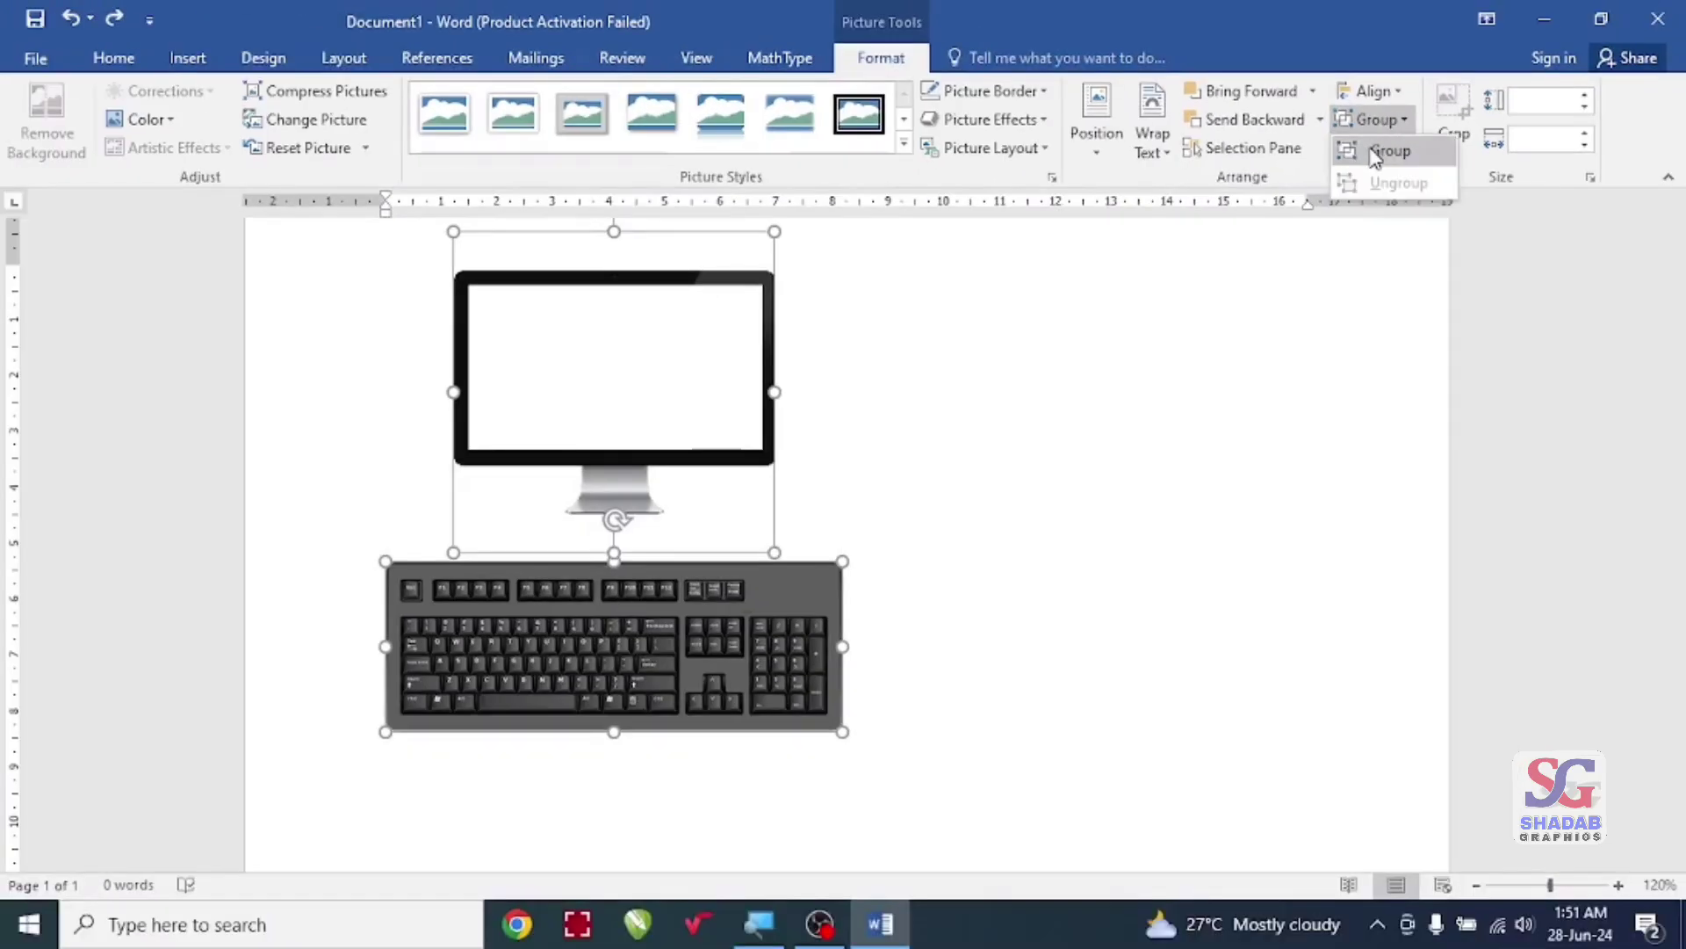
click(1388, 152)
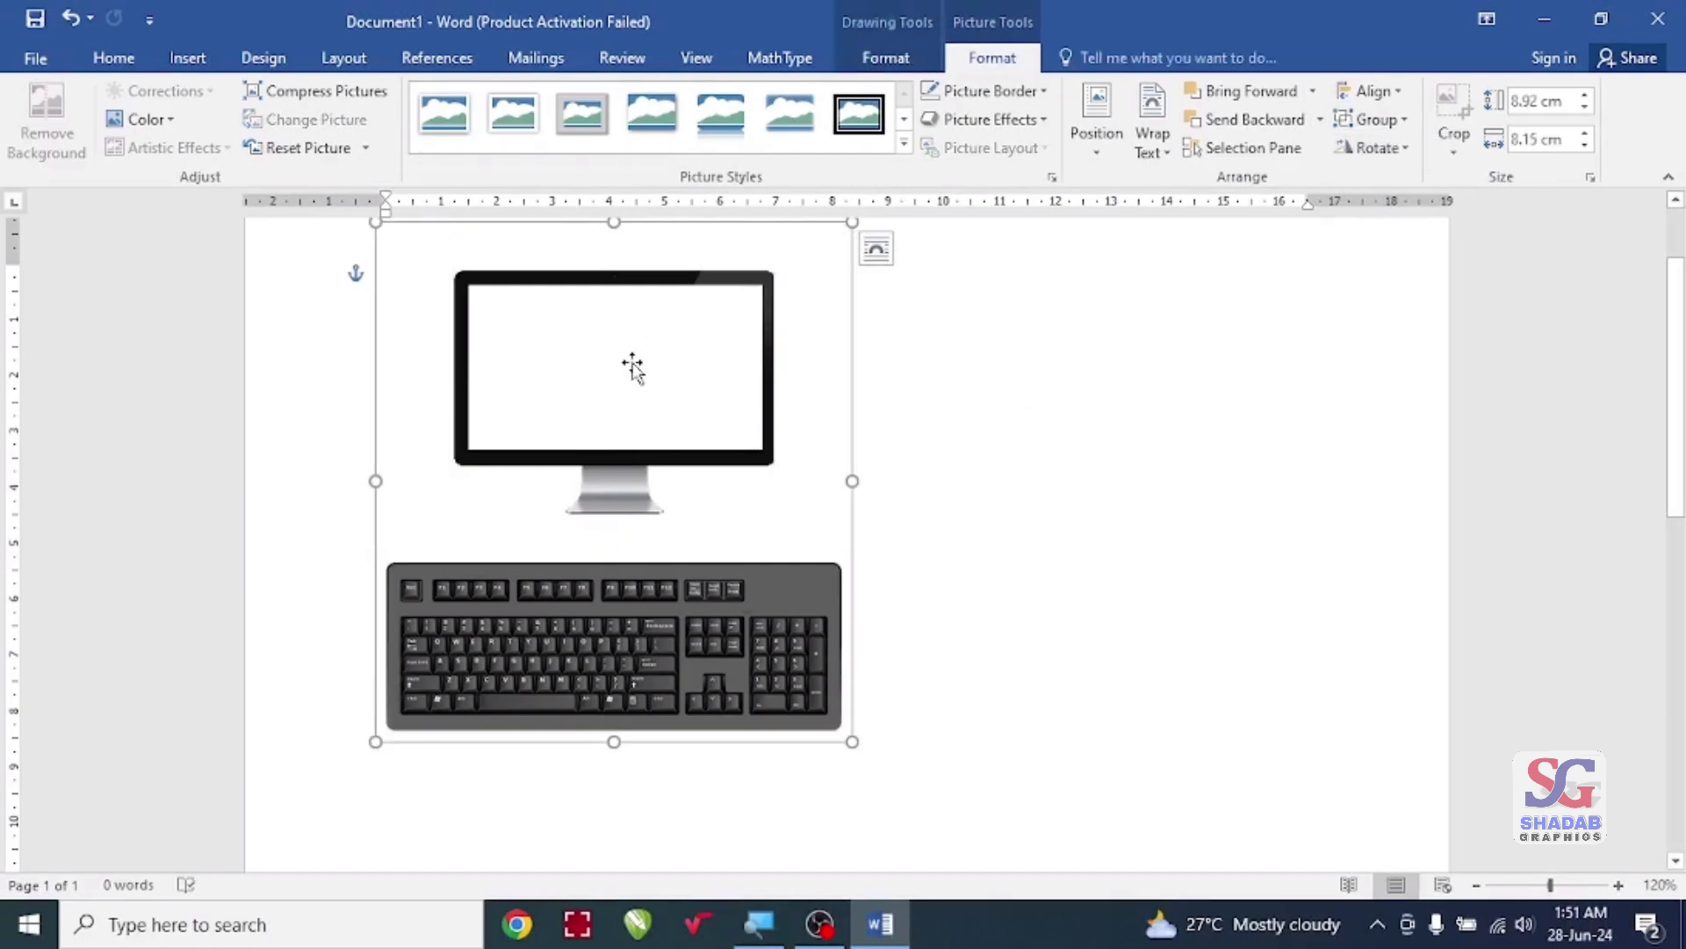
mouse_move(633, 367)
mouse_down()
mouse_move(1021, 413)
mouse_move(713, 431)
mouse_up()
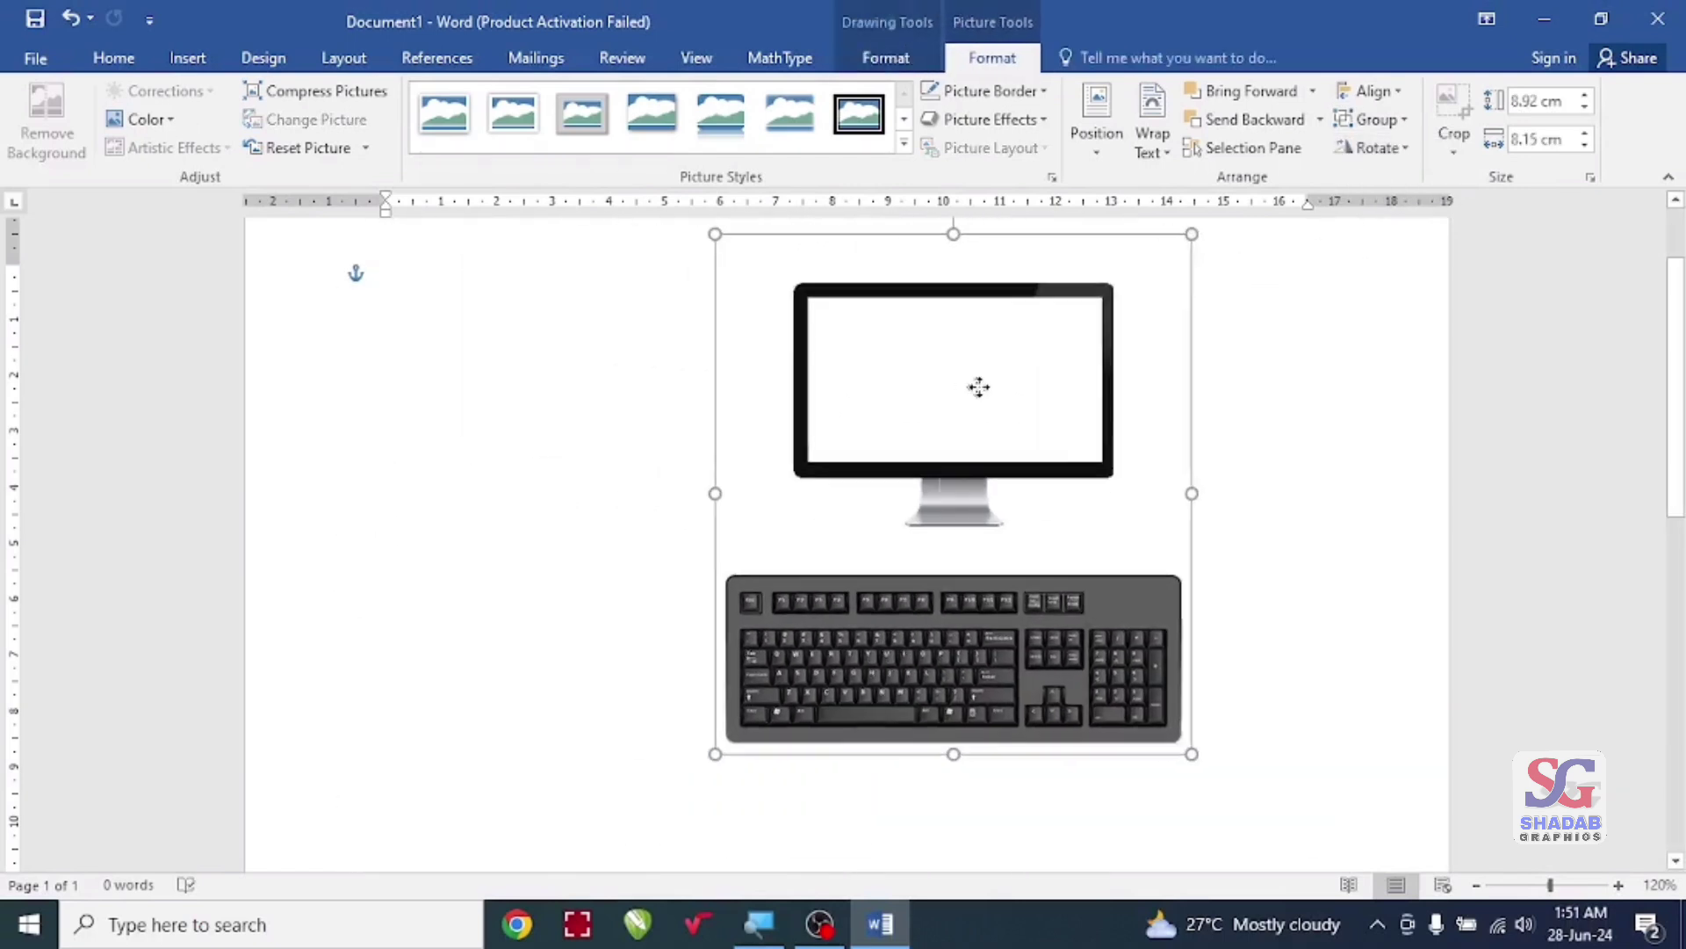
drag(632, 379, 1004, 395)
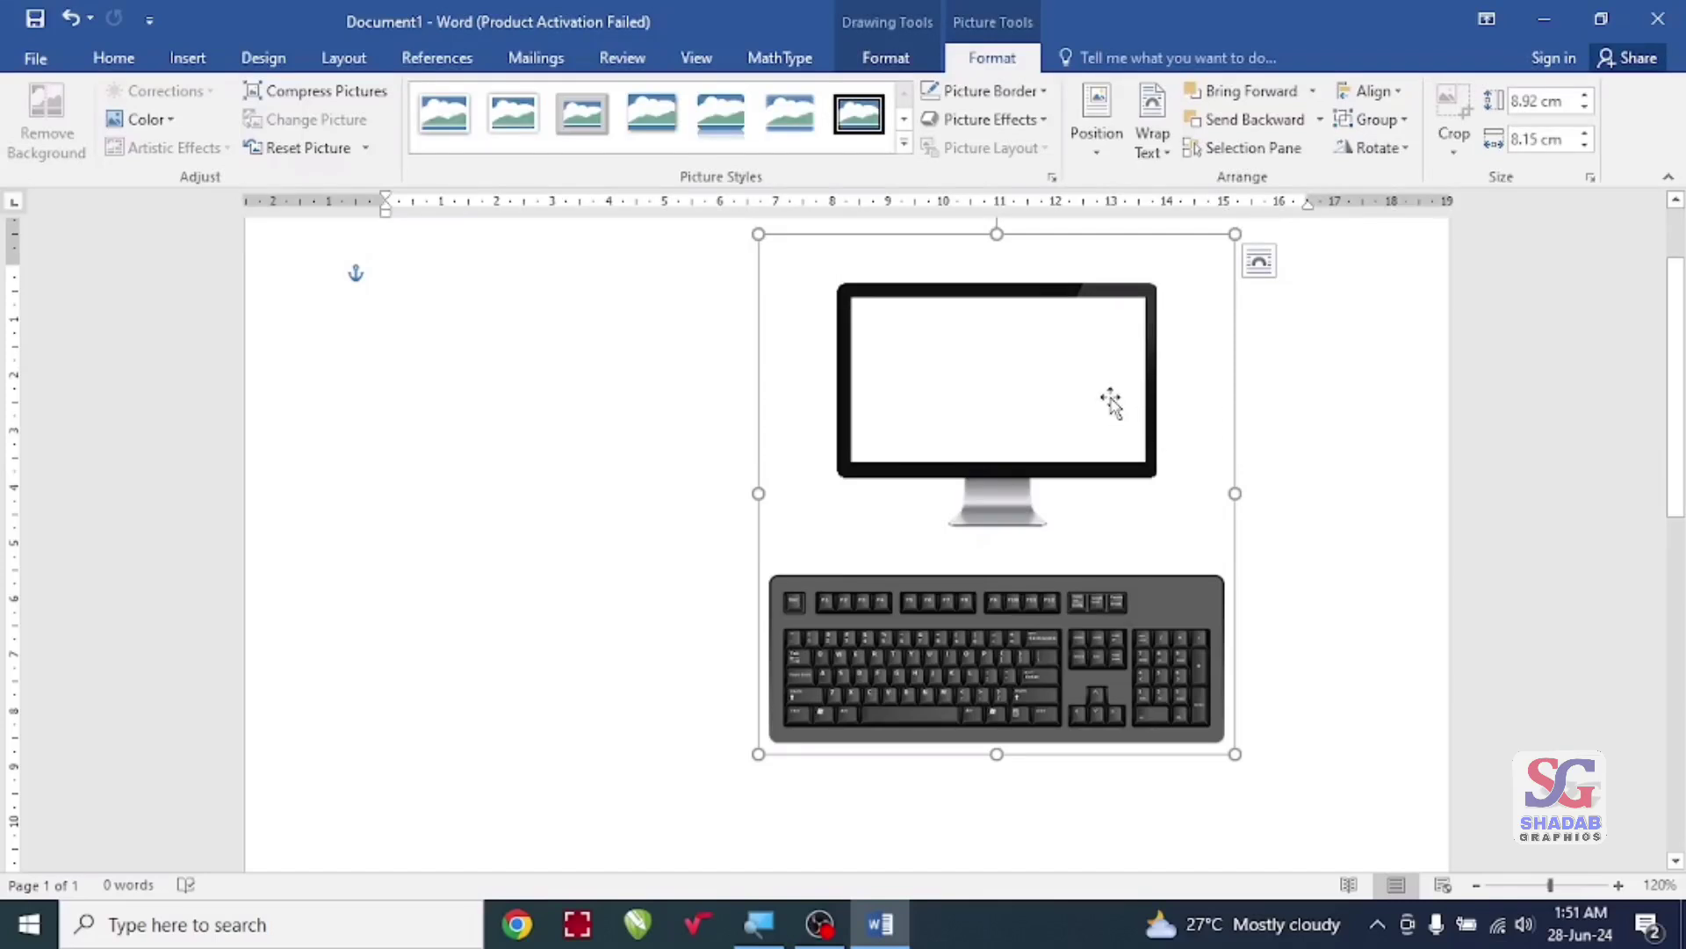
Step: Reposition the monitor and keyboard within the group, keeping the keyboard under the monitor
click(1019, 332)
mouse_move(1037, 360)
mouse_down()
mouse_move(769, 411)
mouse_move(968, 414)
mouse_move(700, 406)
mouse_move(861, 406)
mouse_move(749, 377)
mouse_up()
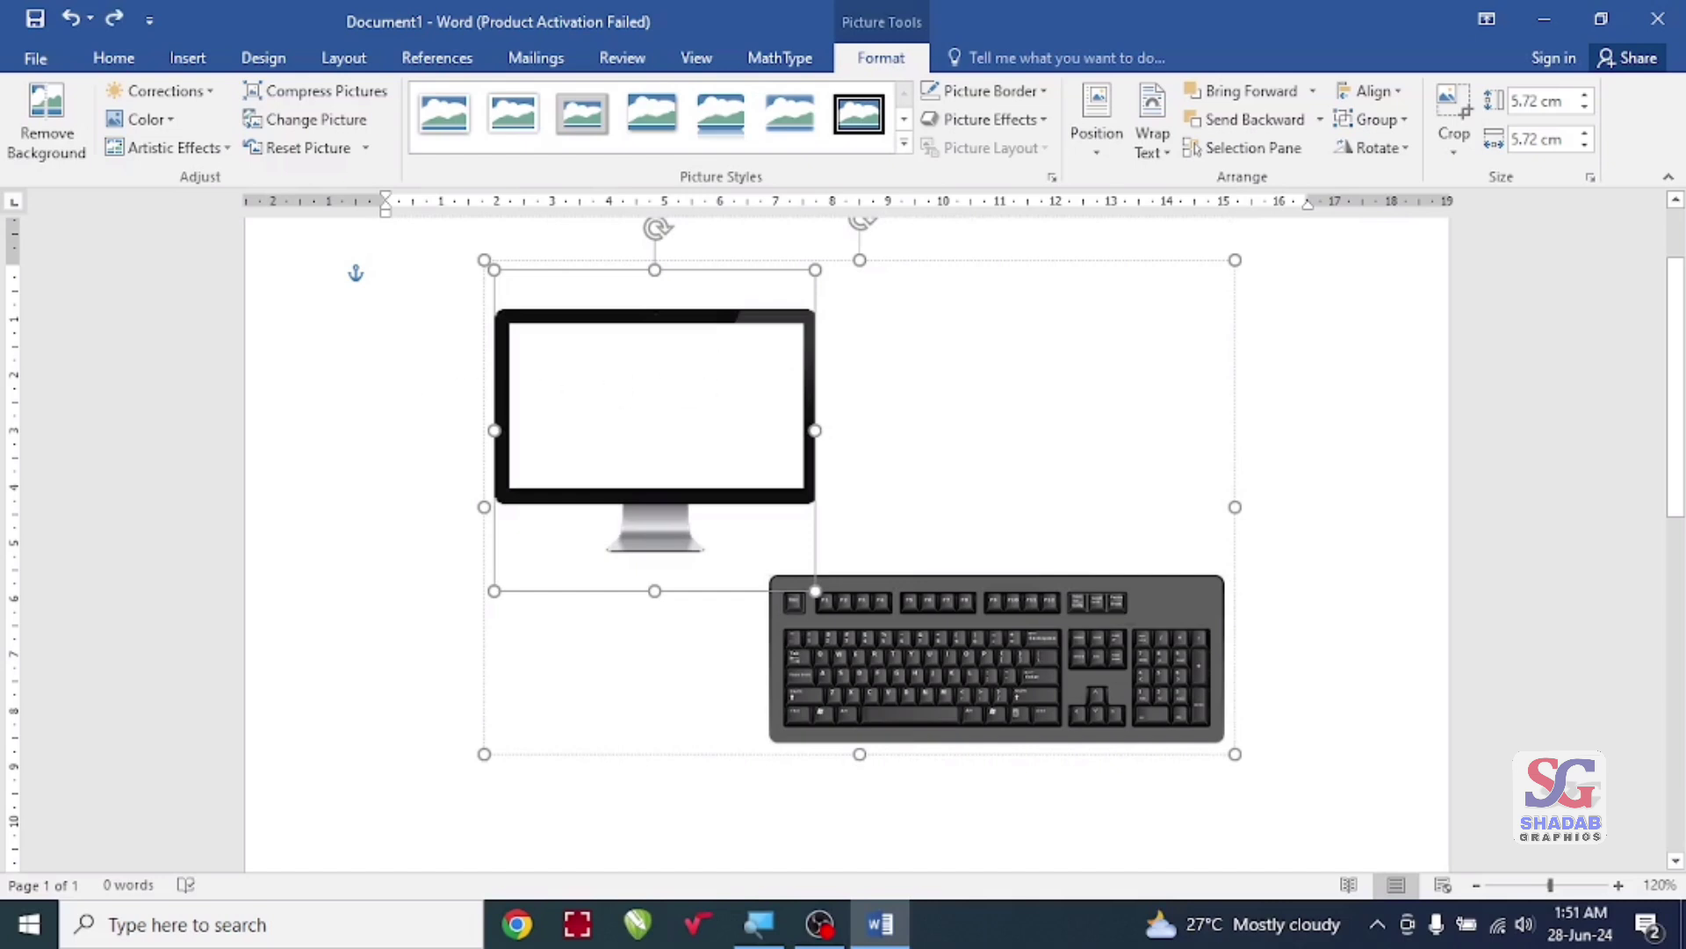
click(386, 276)
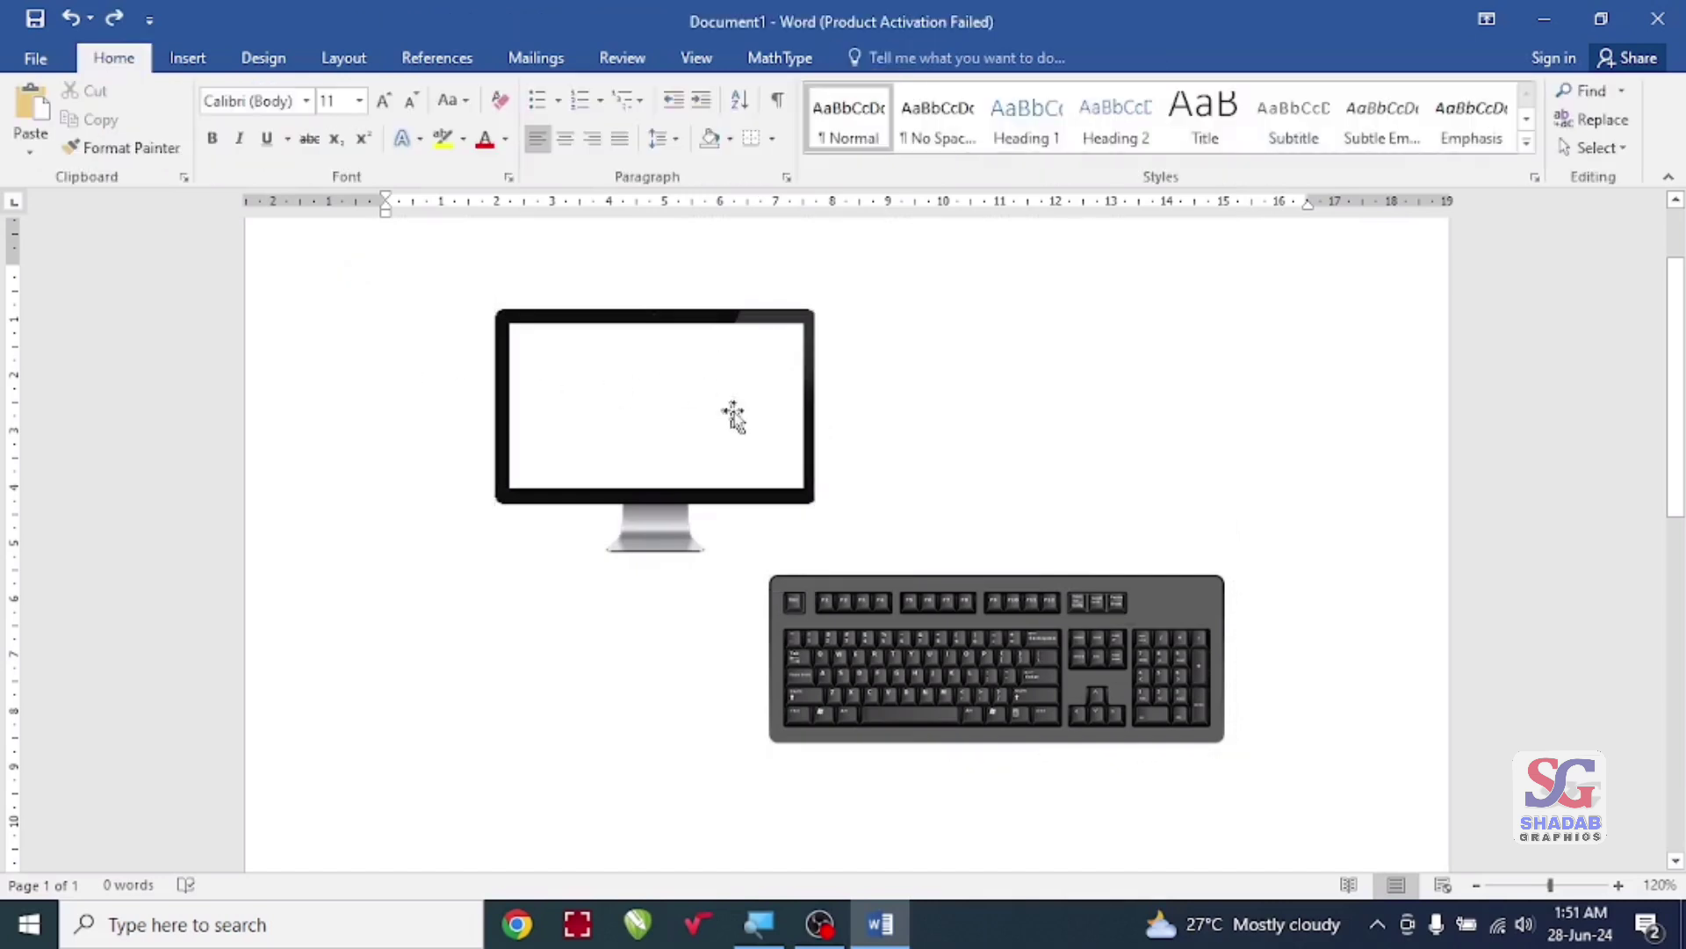
click(756, 437)
drag(727, 391, 721, 456)
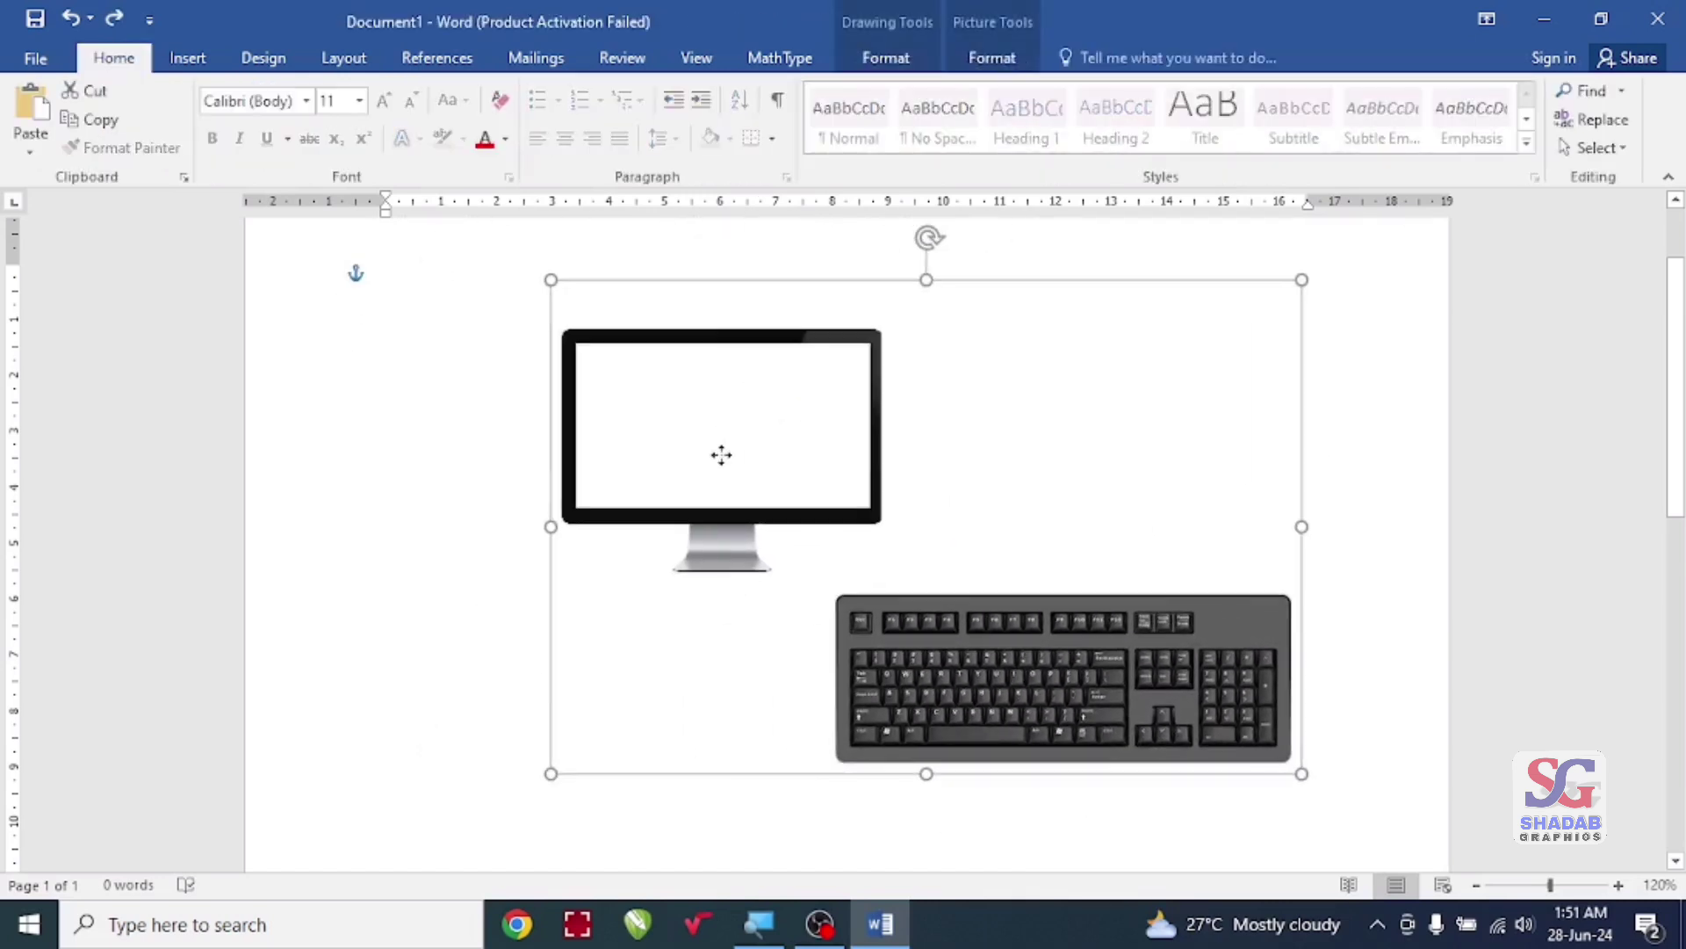
click(946, 650)
drag(1001, 659, 687, 650)
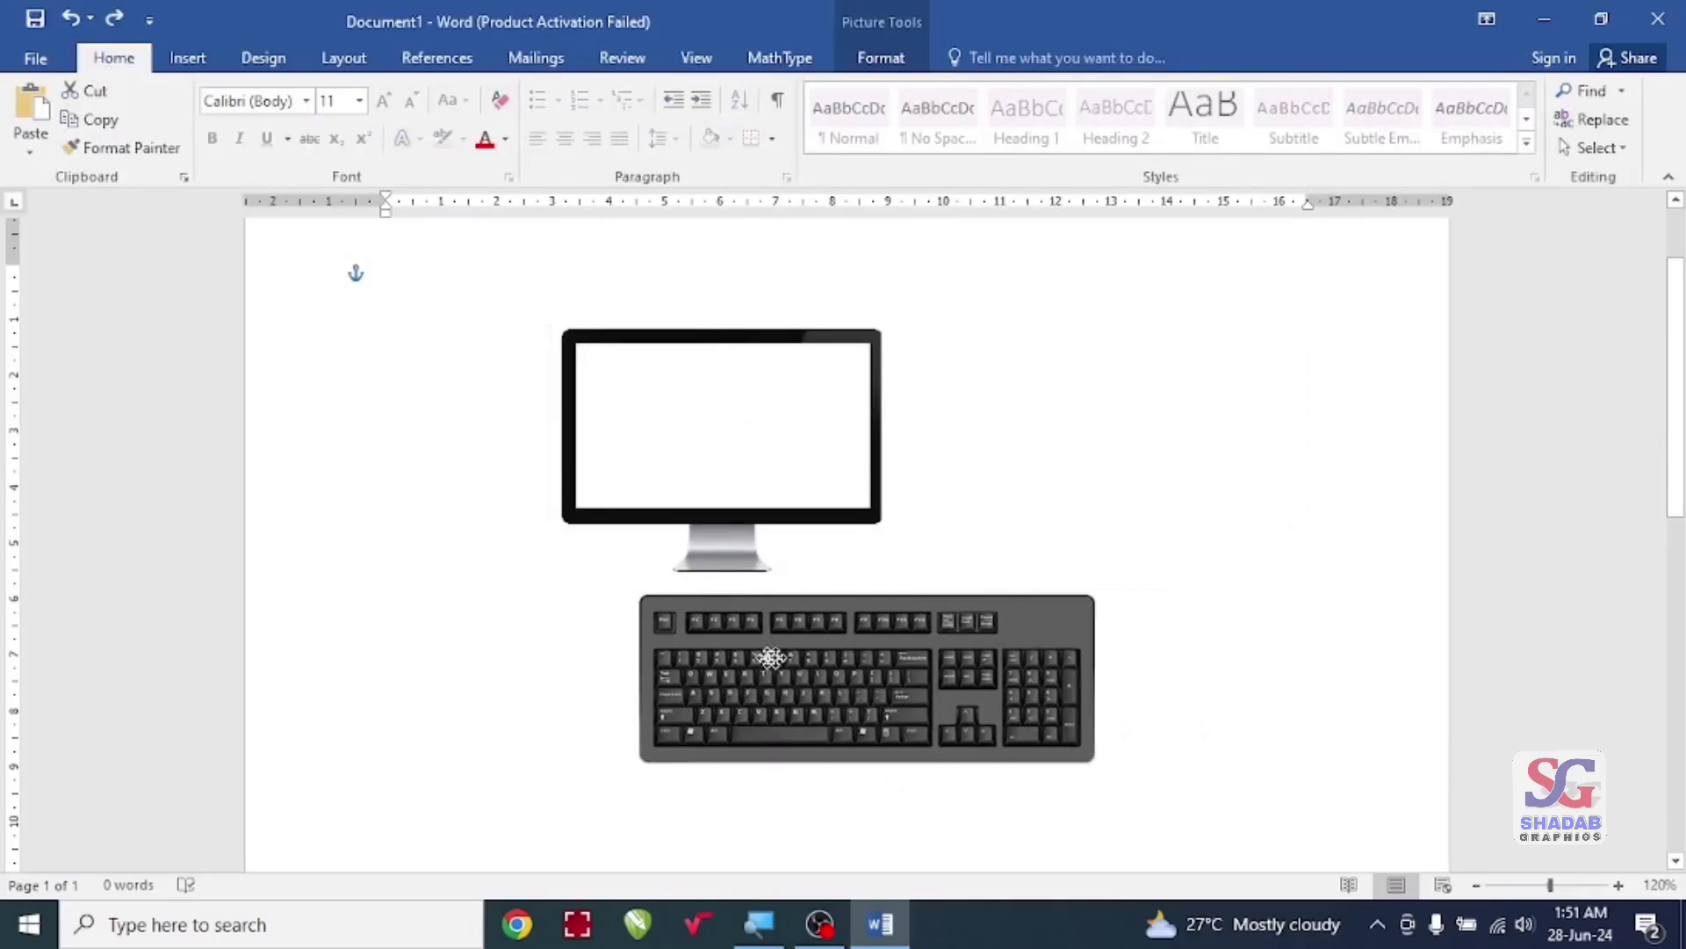
Step: Reselect the monitor-and-keyboard group and the monitor inside it
click(689, 648)
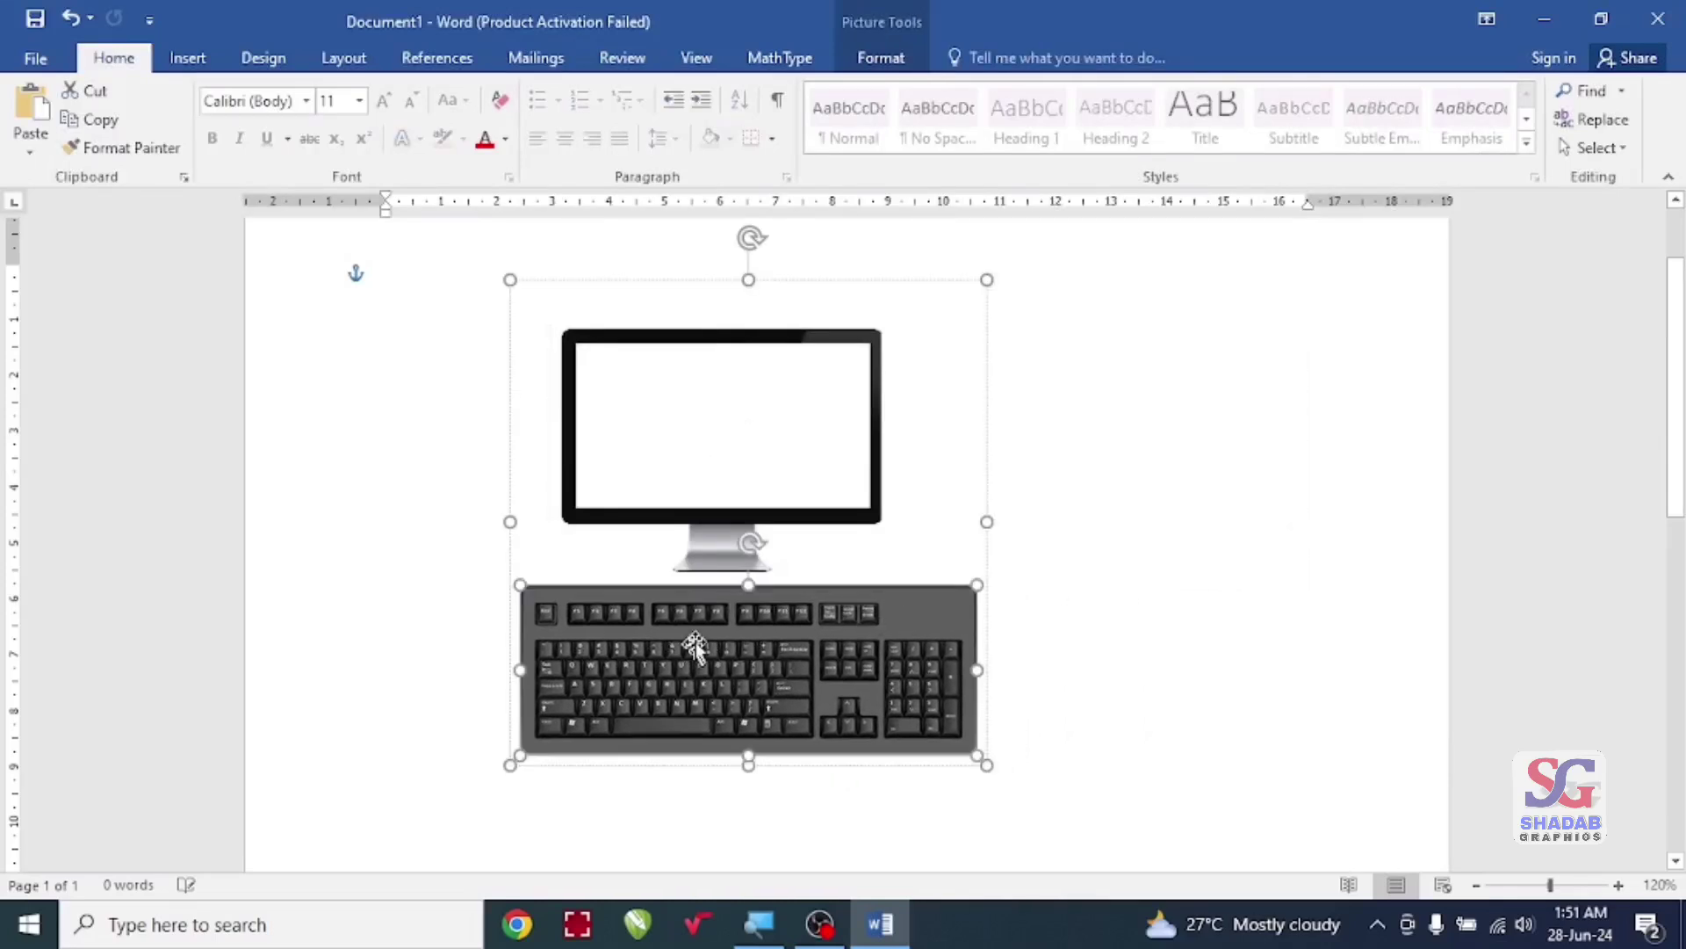
click(1045, 443)
click(807, 420)
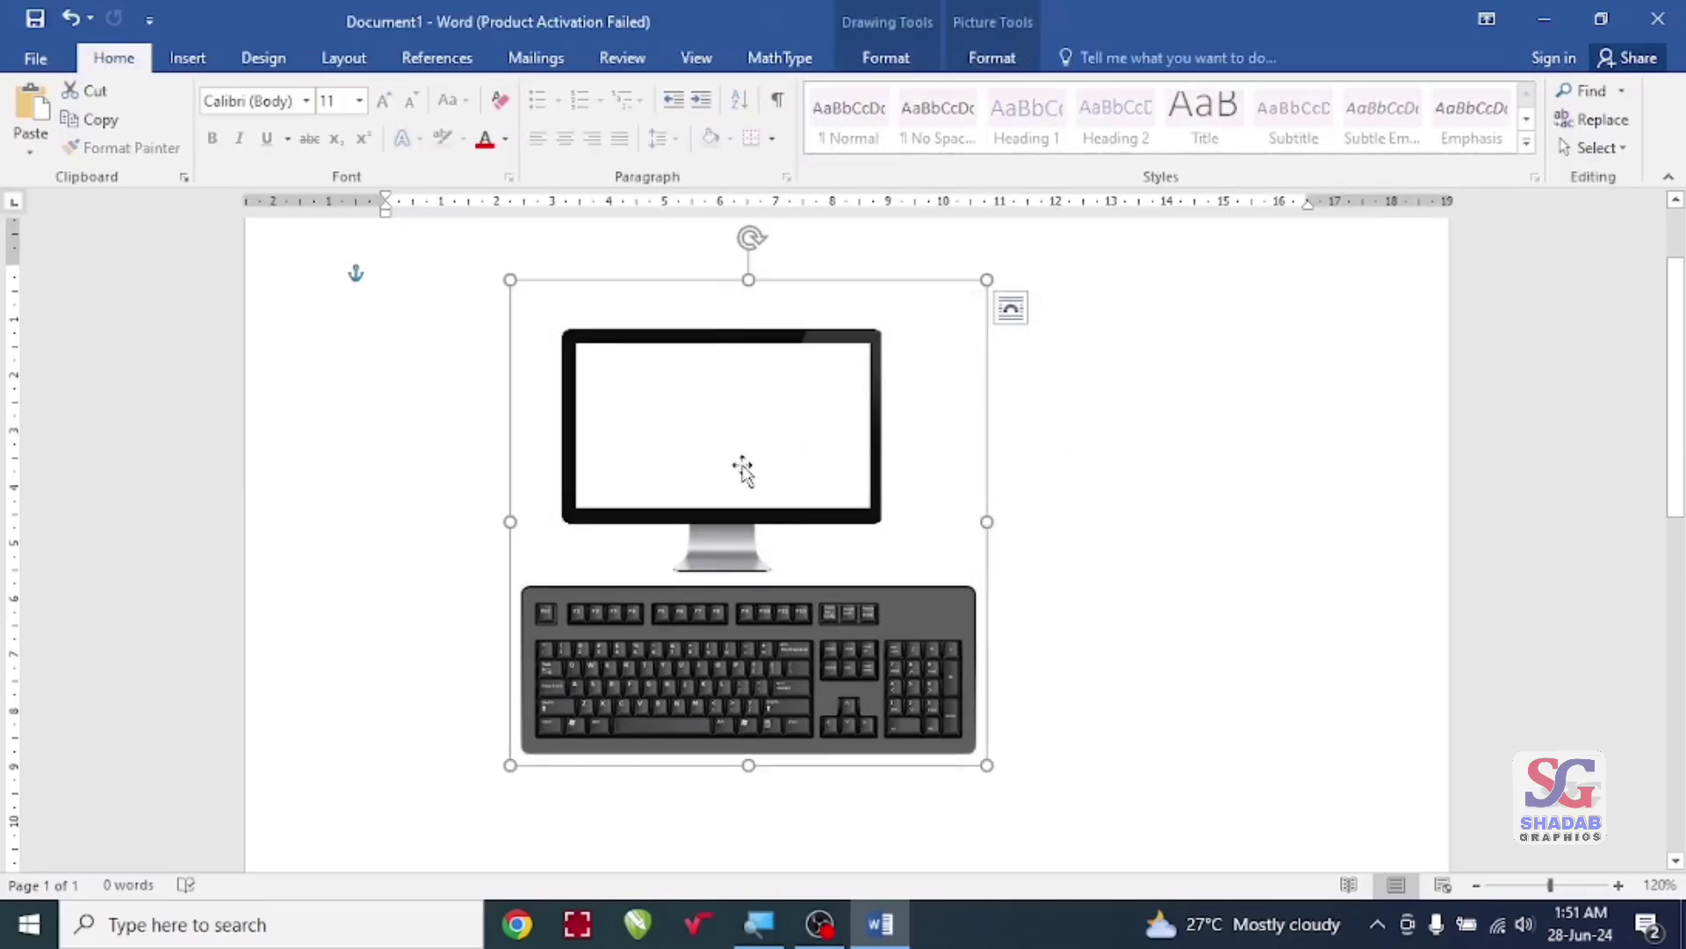
click(773, 415)
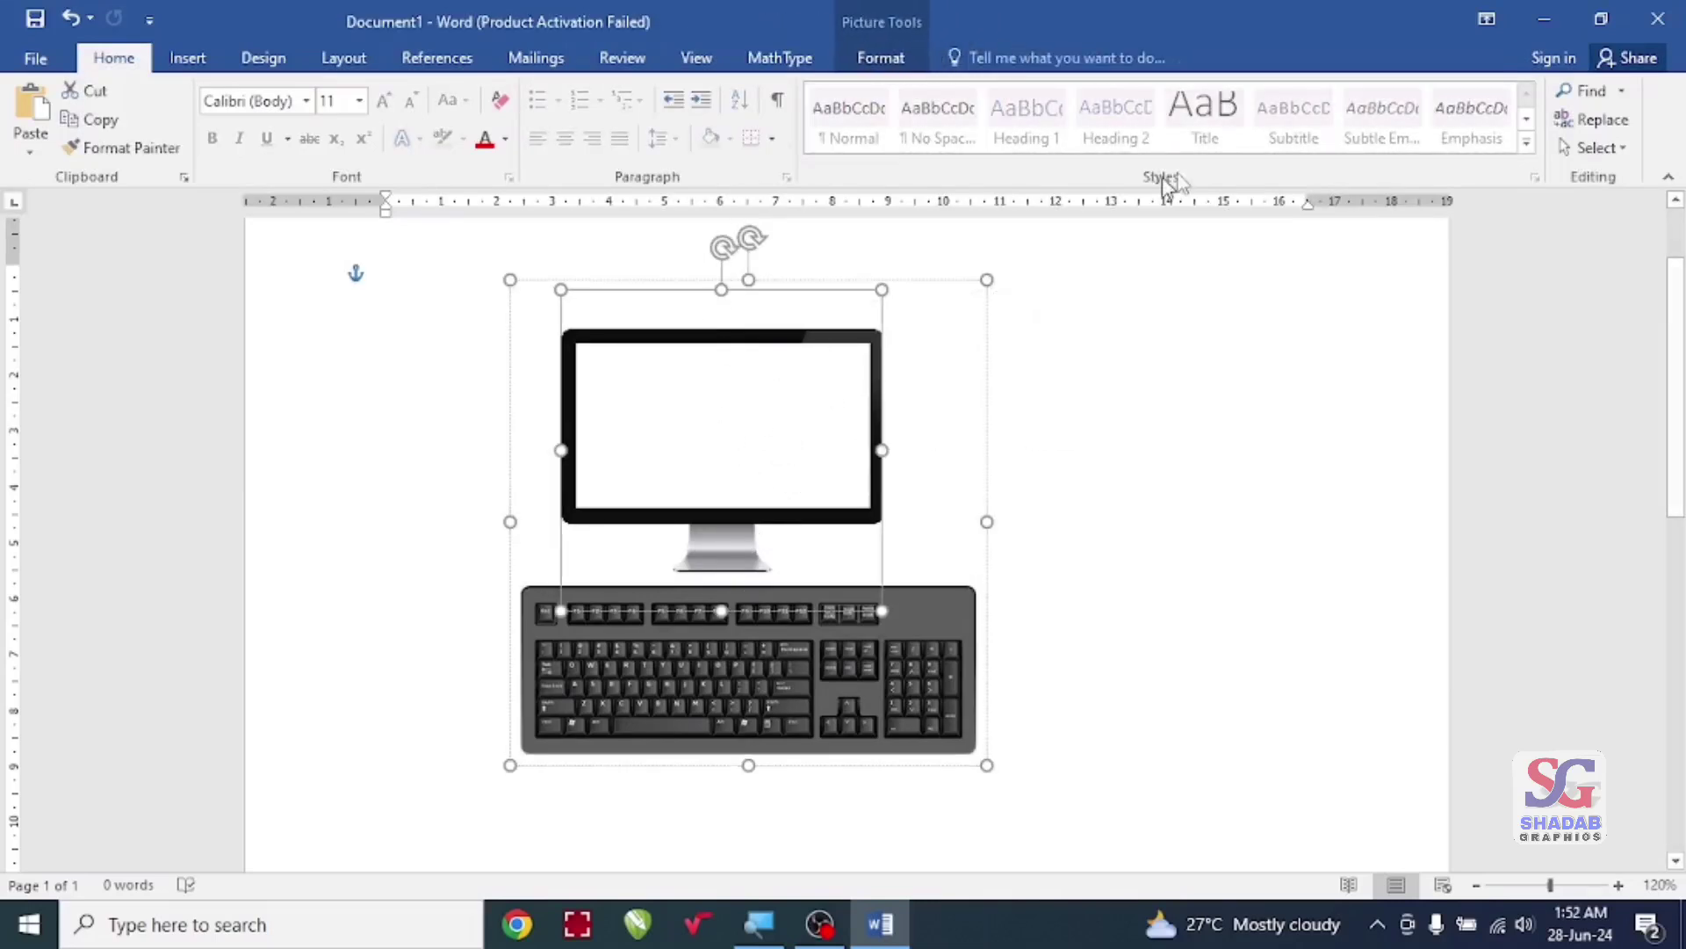
click(866, 58)
click(1396, 121)
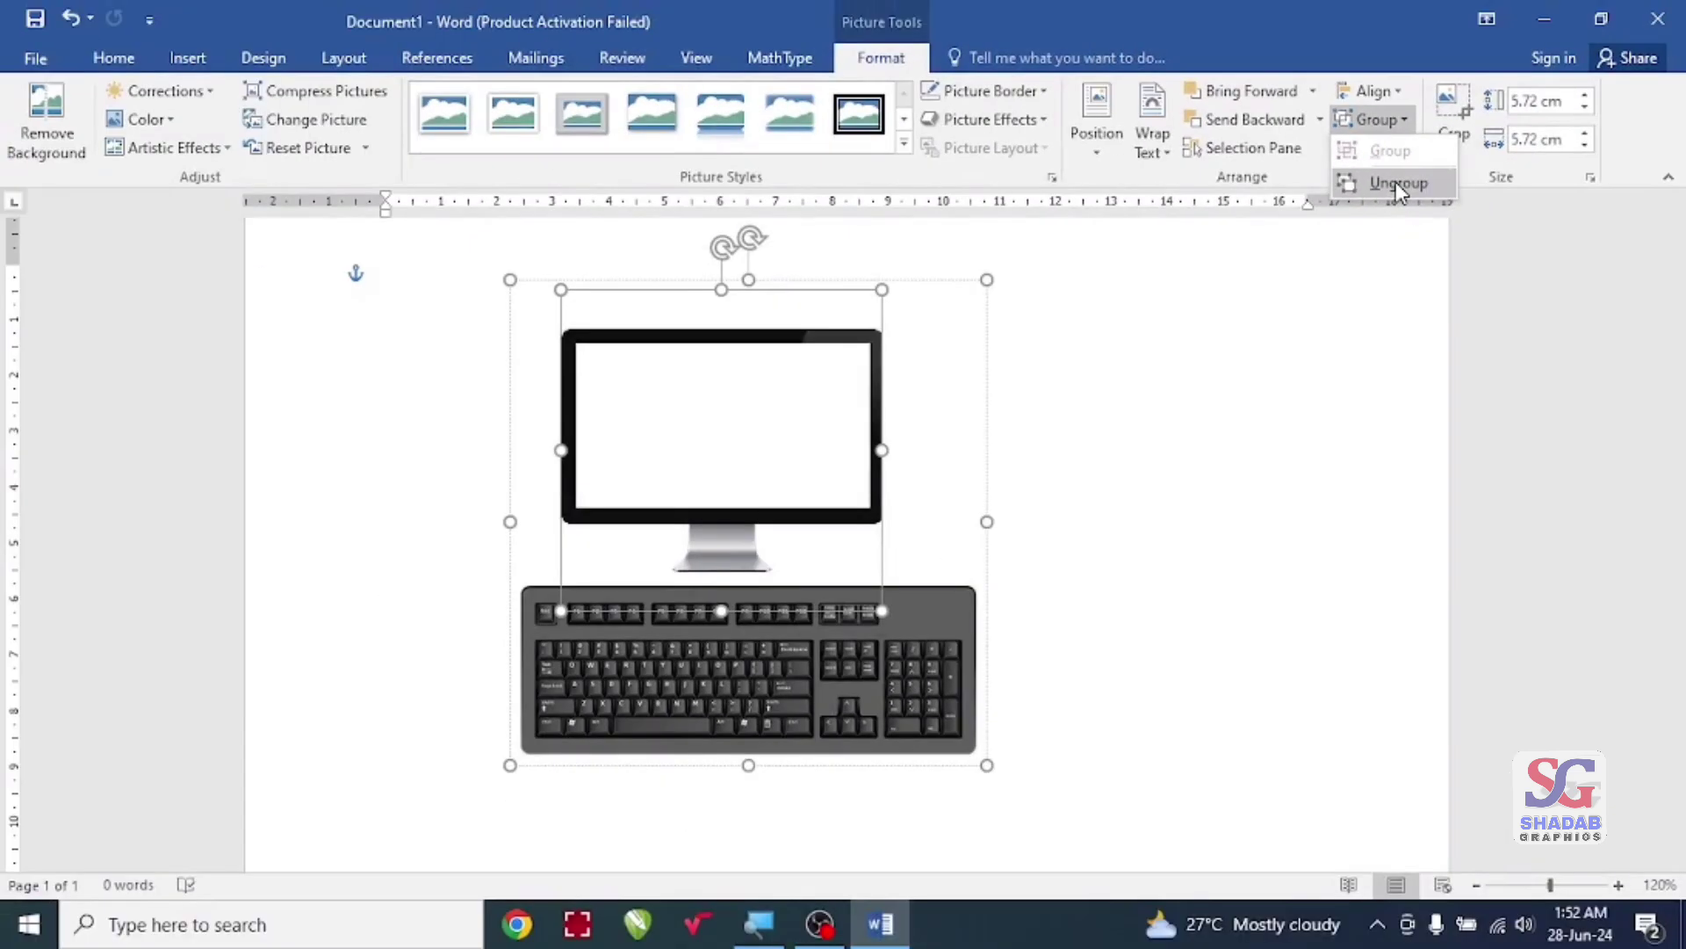
Step: Ungroup the pictures and arrange the monitor above the keyboard
click(1397, 182)
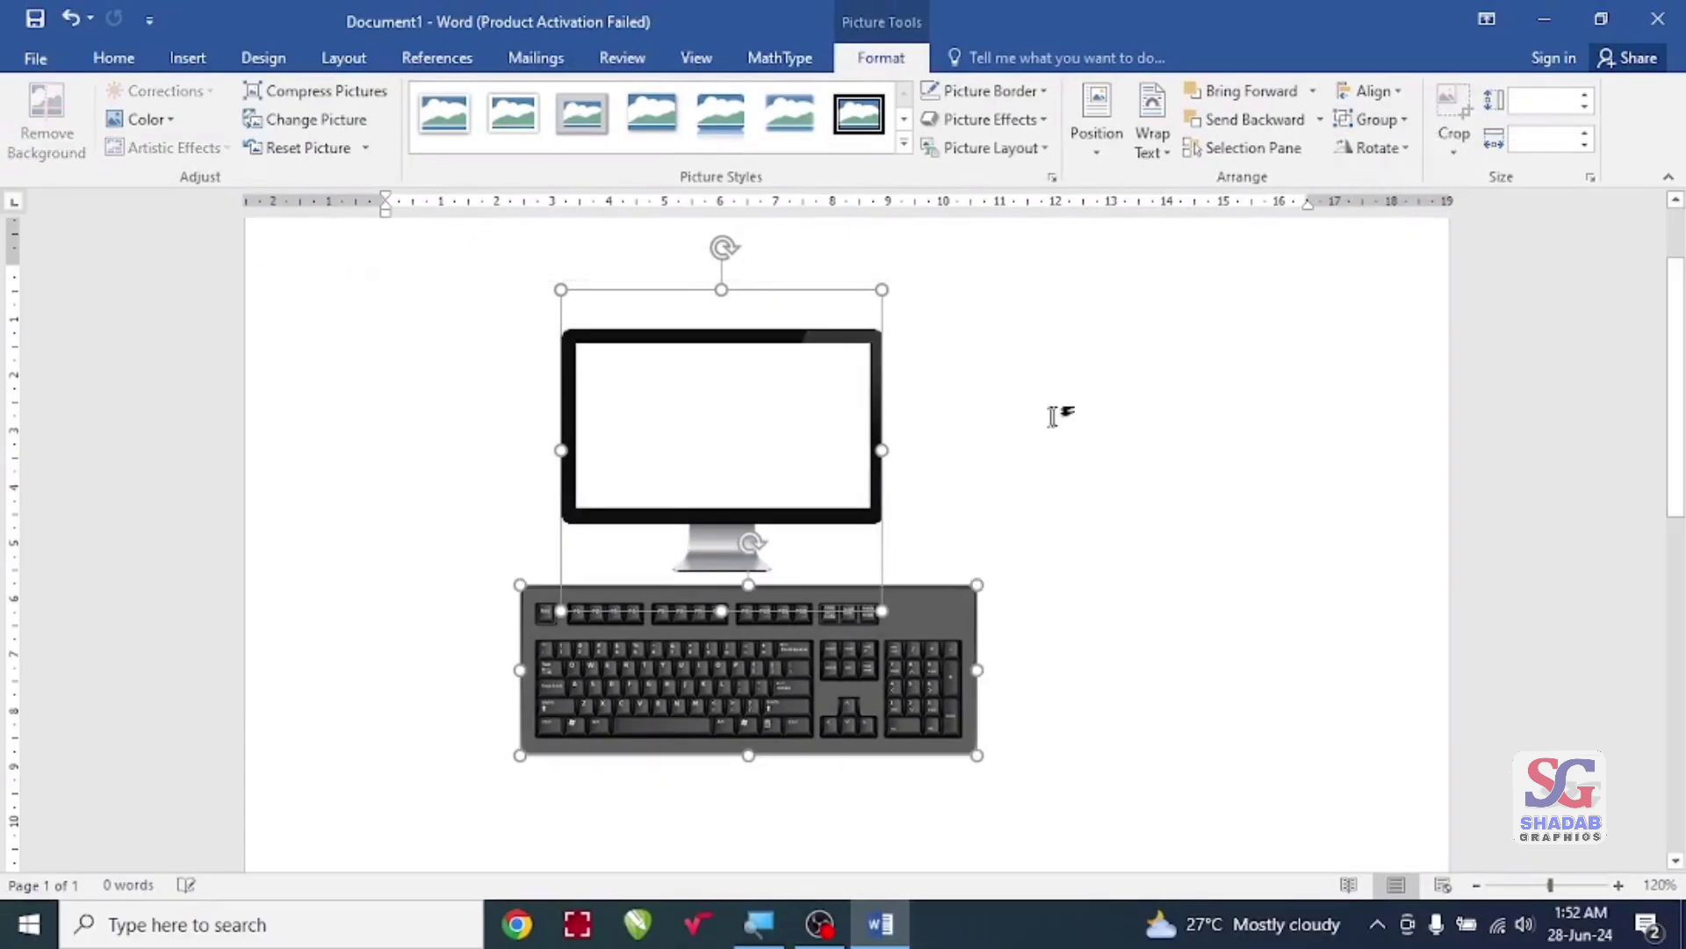
click(1061, 414)
drag(813, 444, 960, 388)
drag(700, 641, 578, 678)
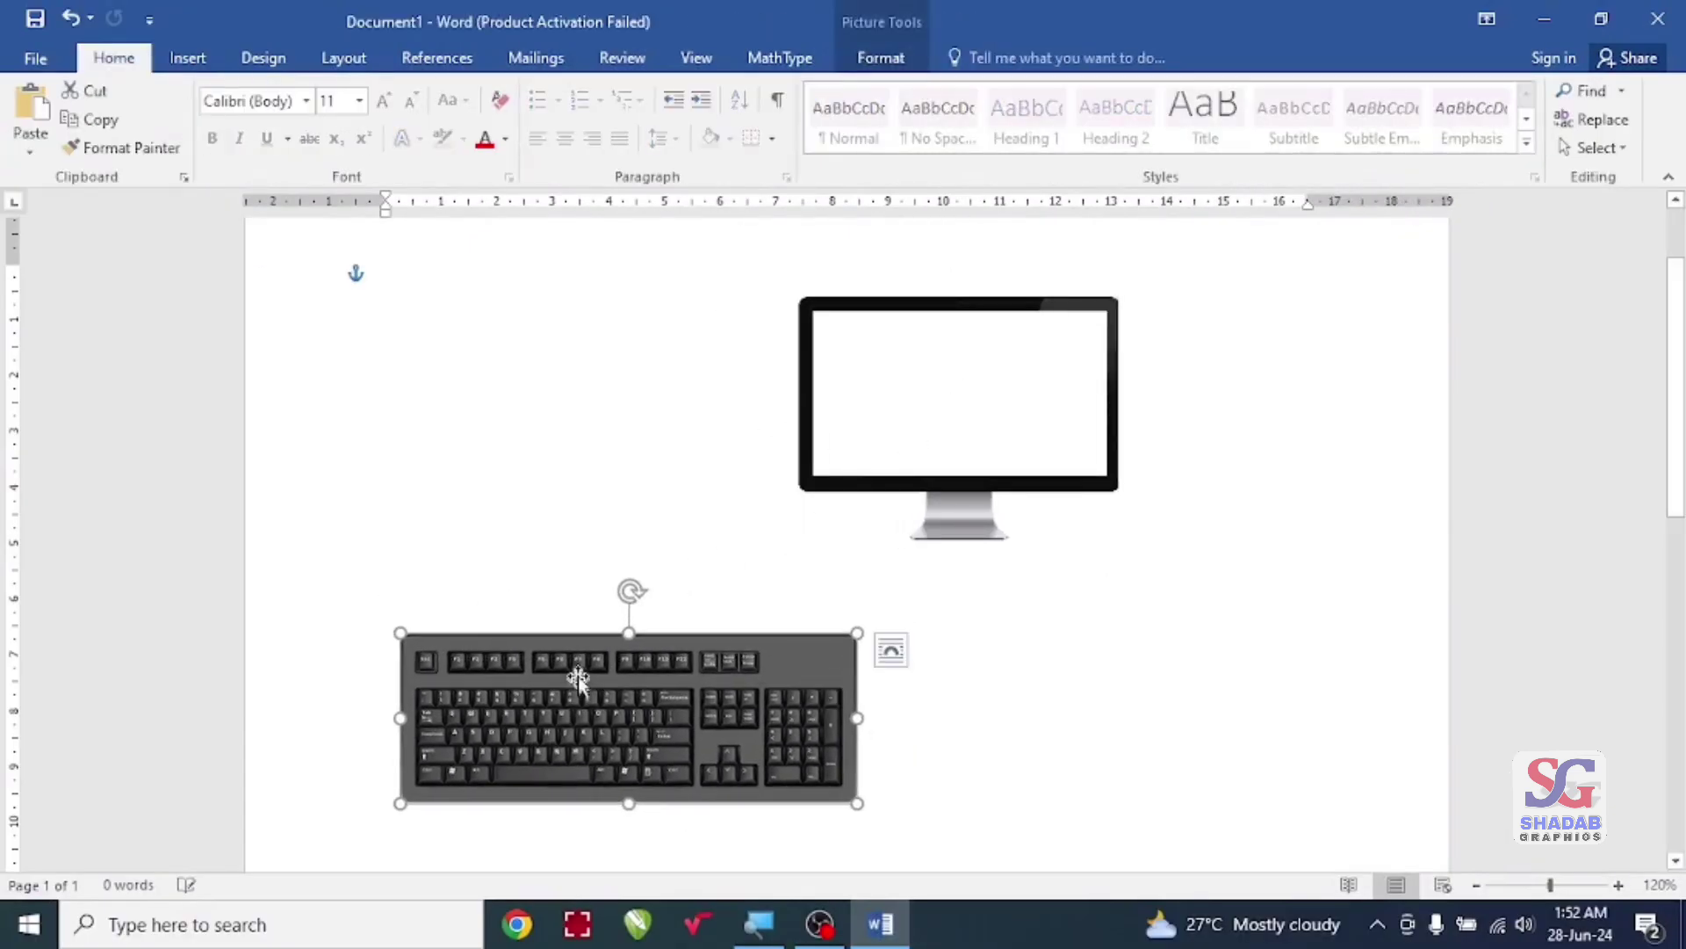
drag(951, 455, 793, 477)
click(629, 684)
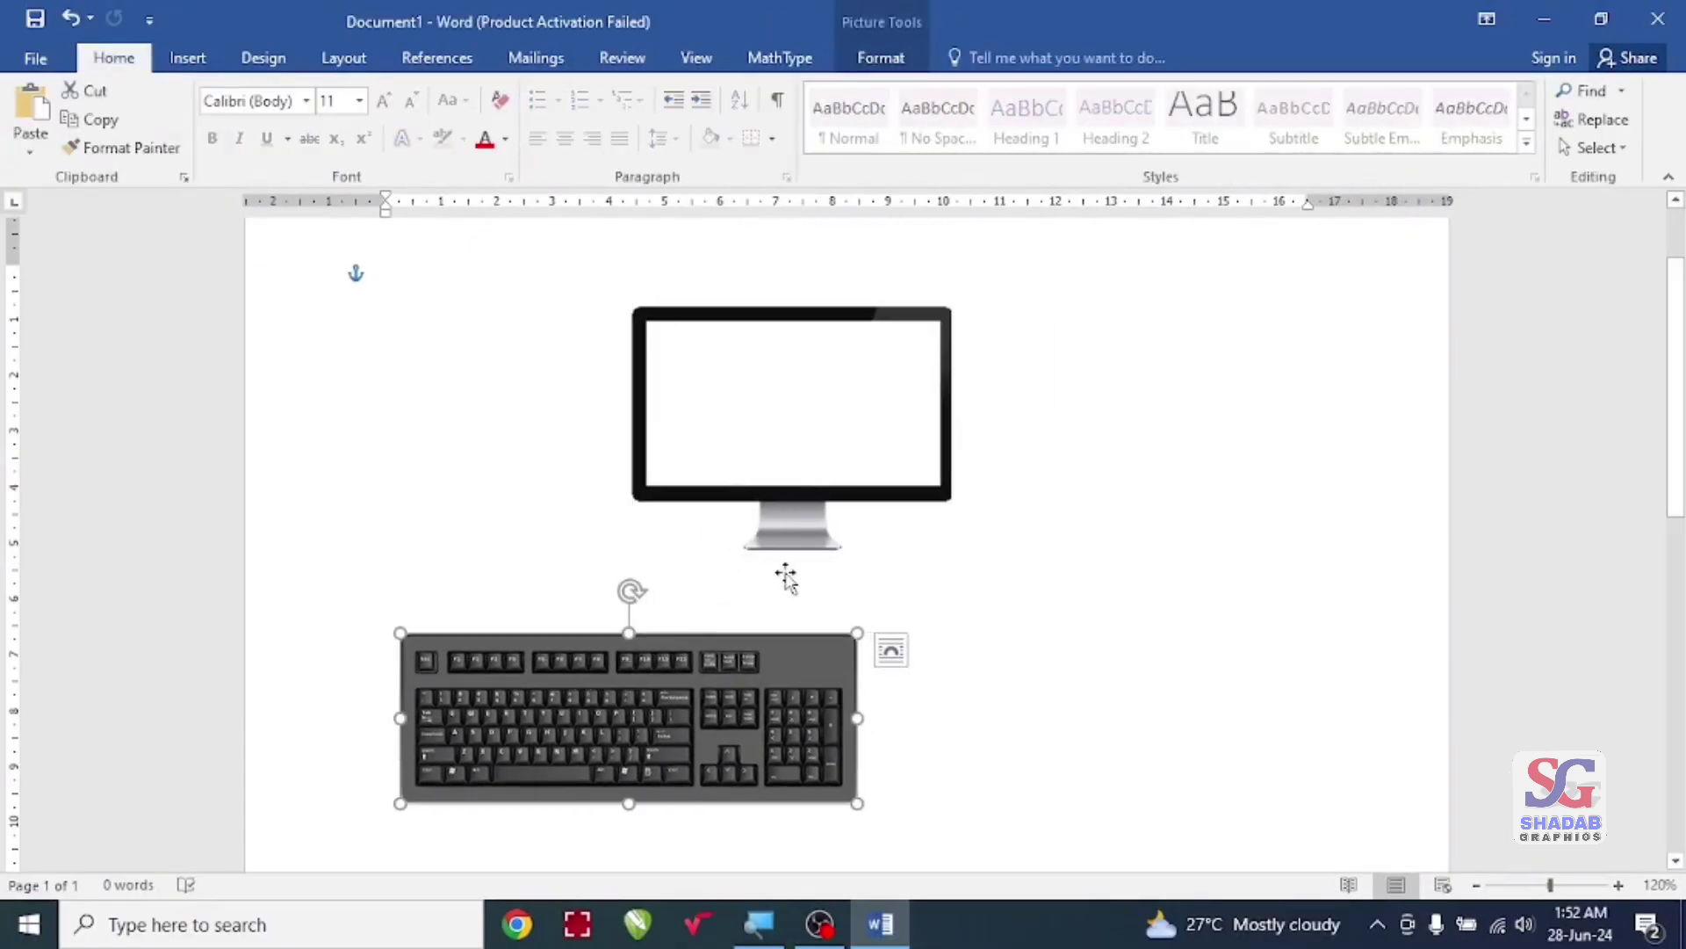
click(892, 650)
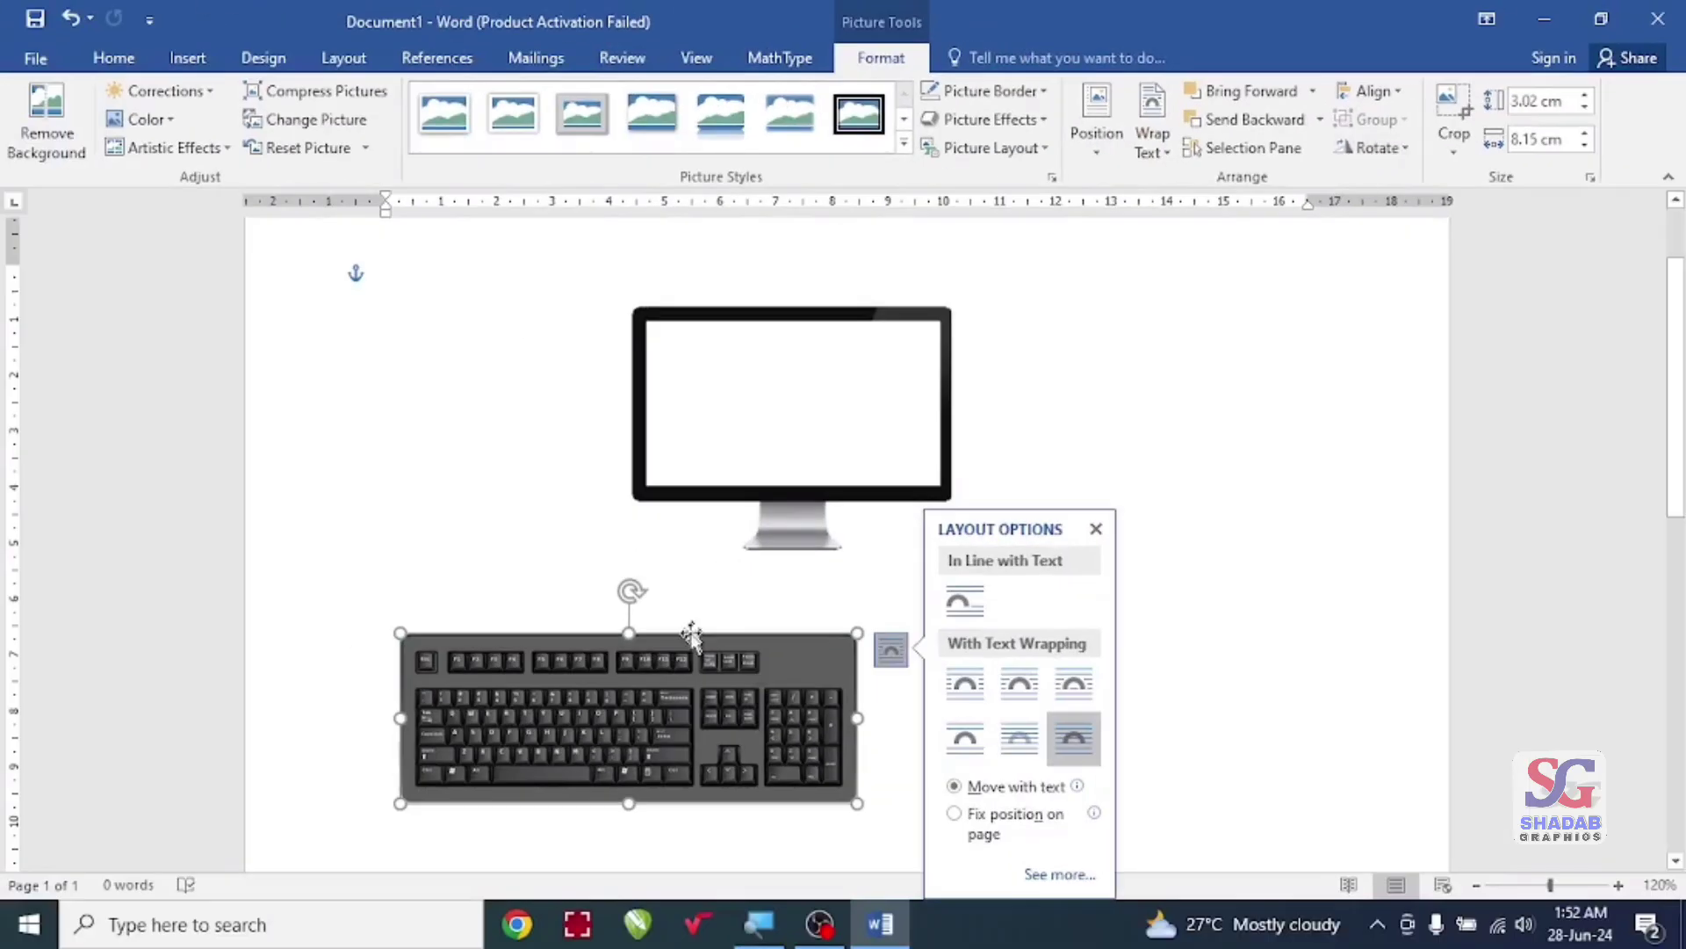
drag(704, 716, 665, 670)
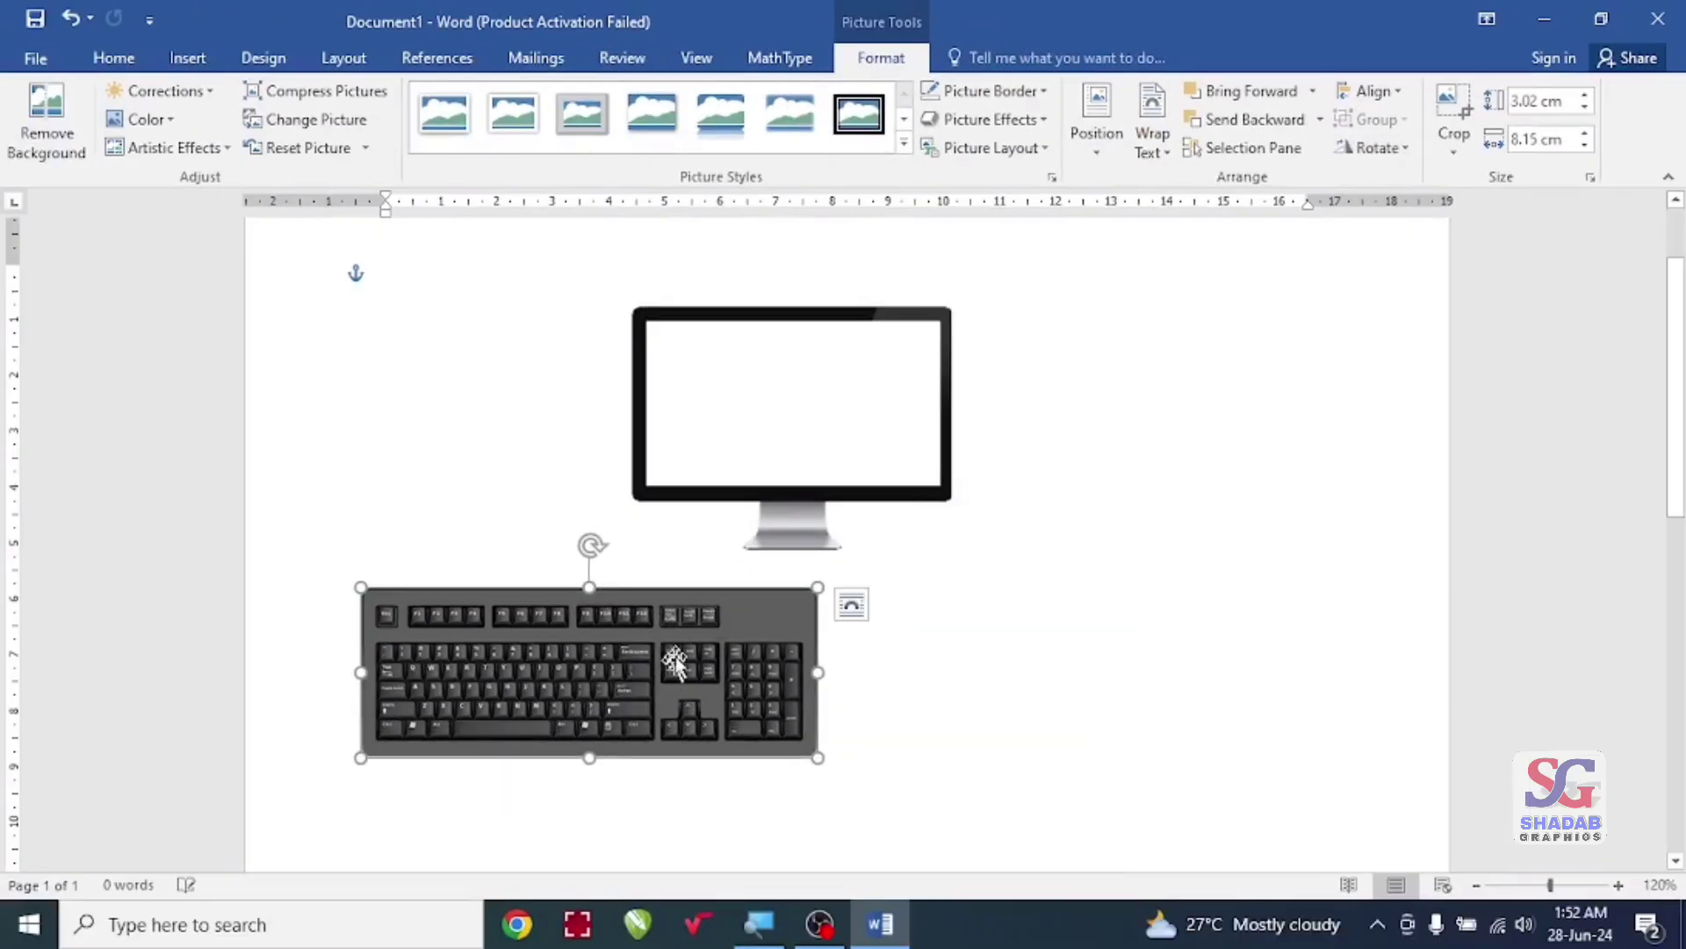
Step: Rotate the keyboard Right 90°, then turn it back with Rotate Left 90°
click(1393, 151)
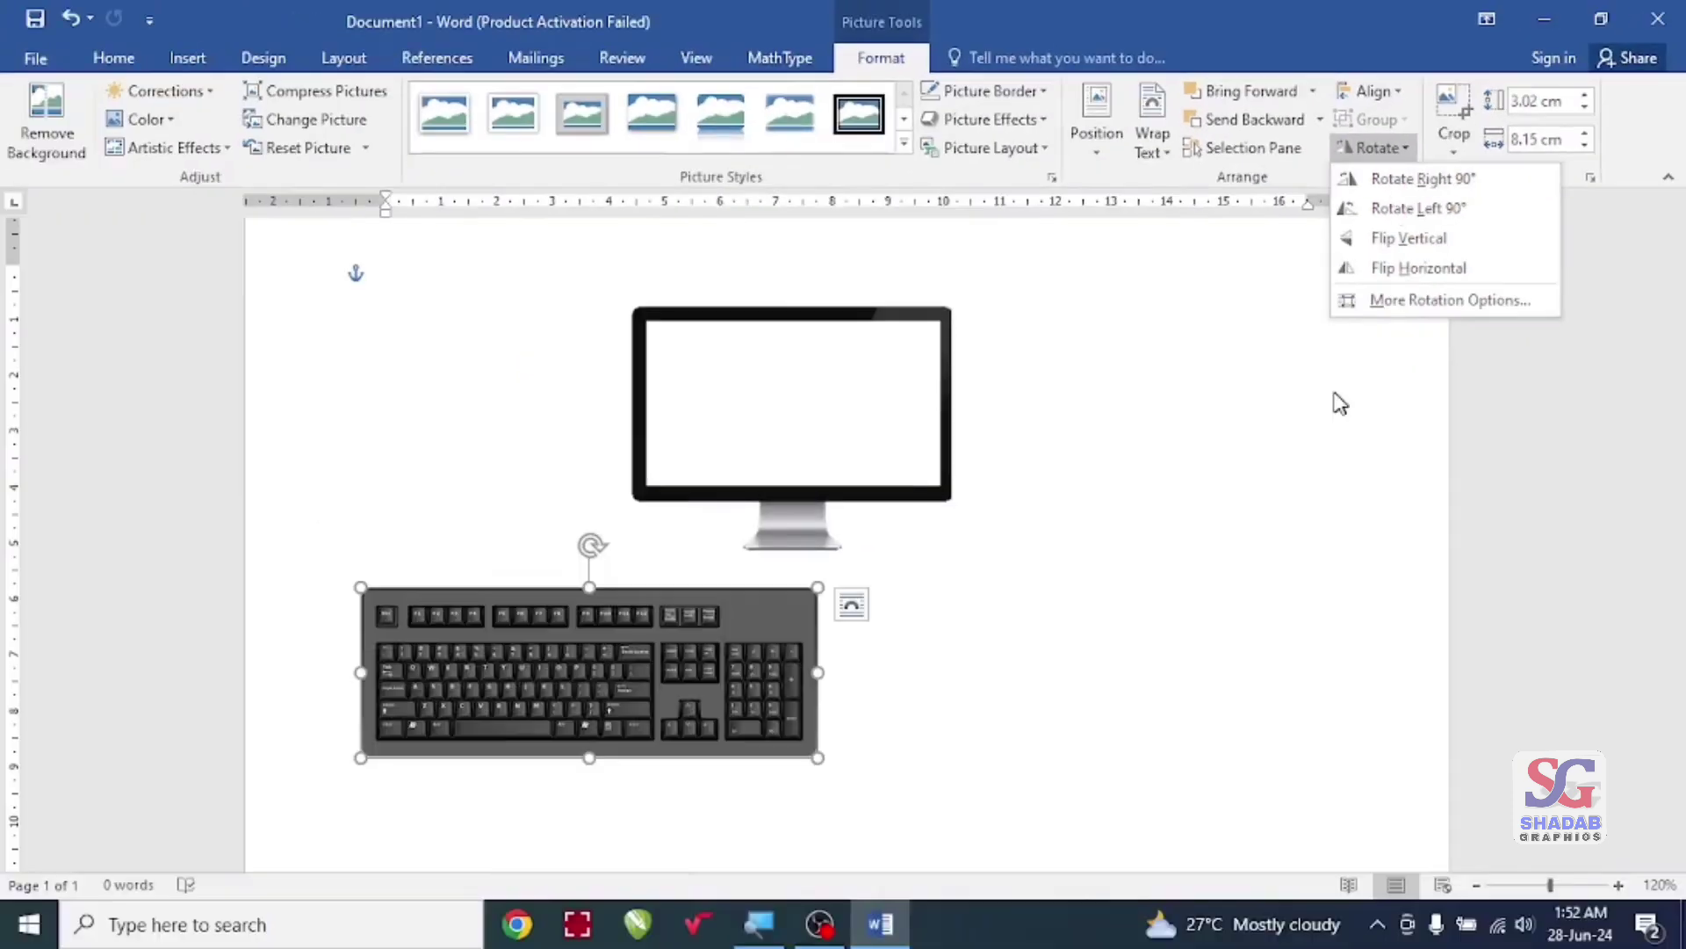
click(1454, 181)
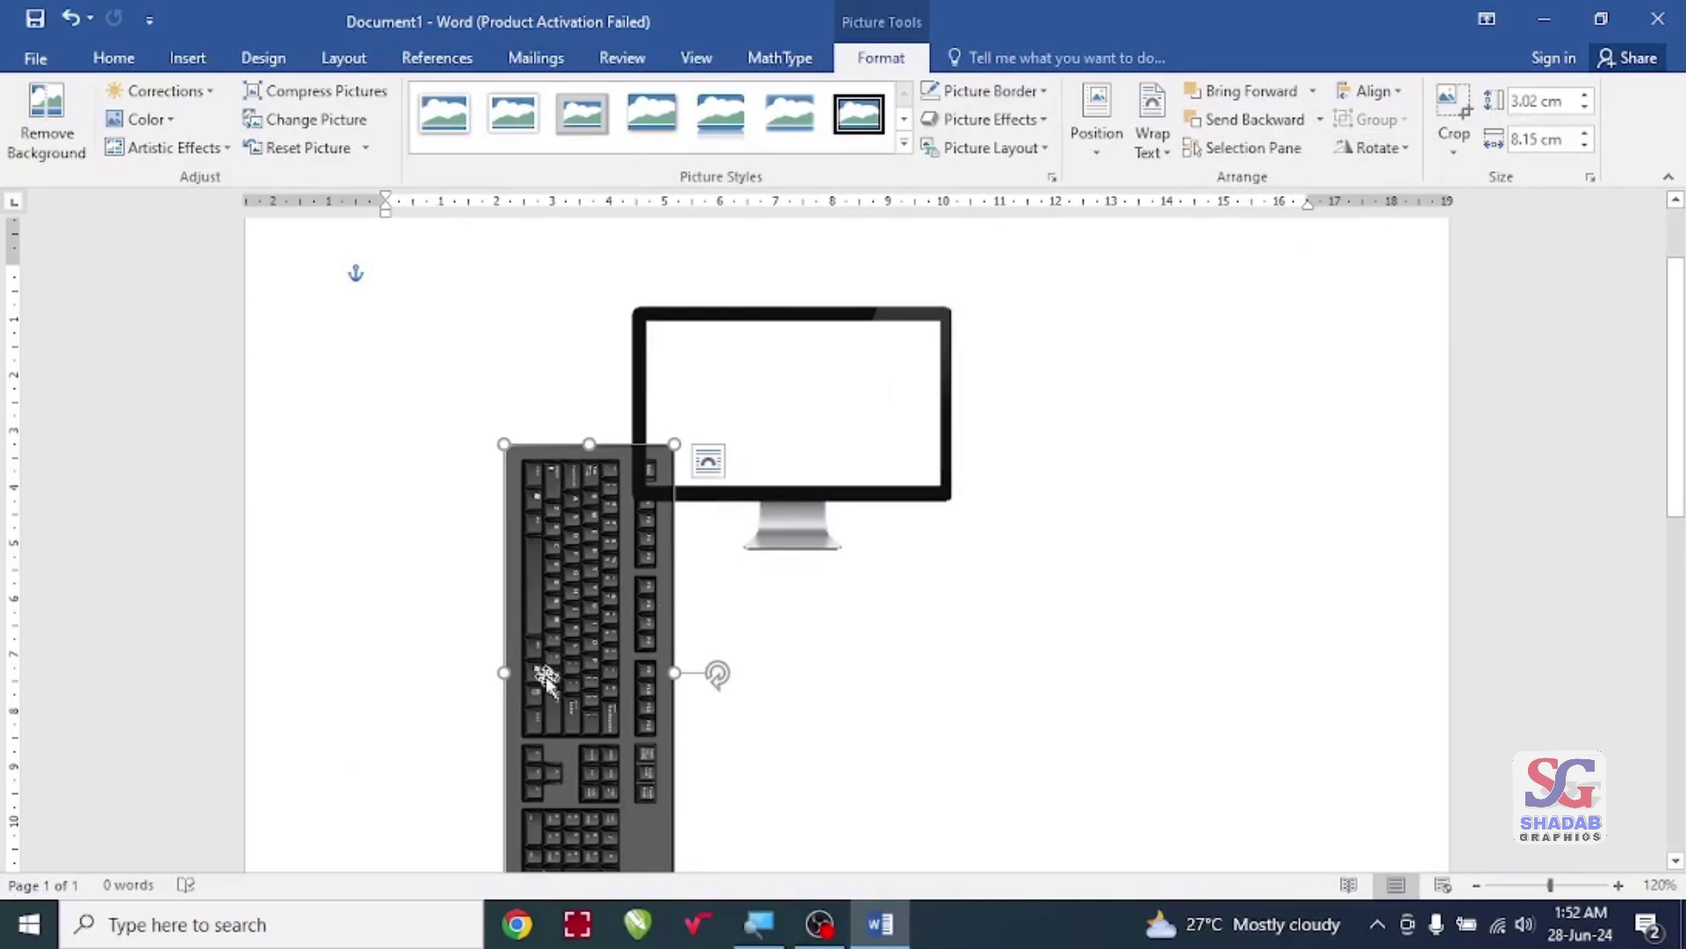
scroll(595, 560, down, 1)
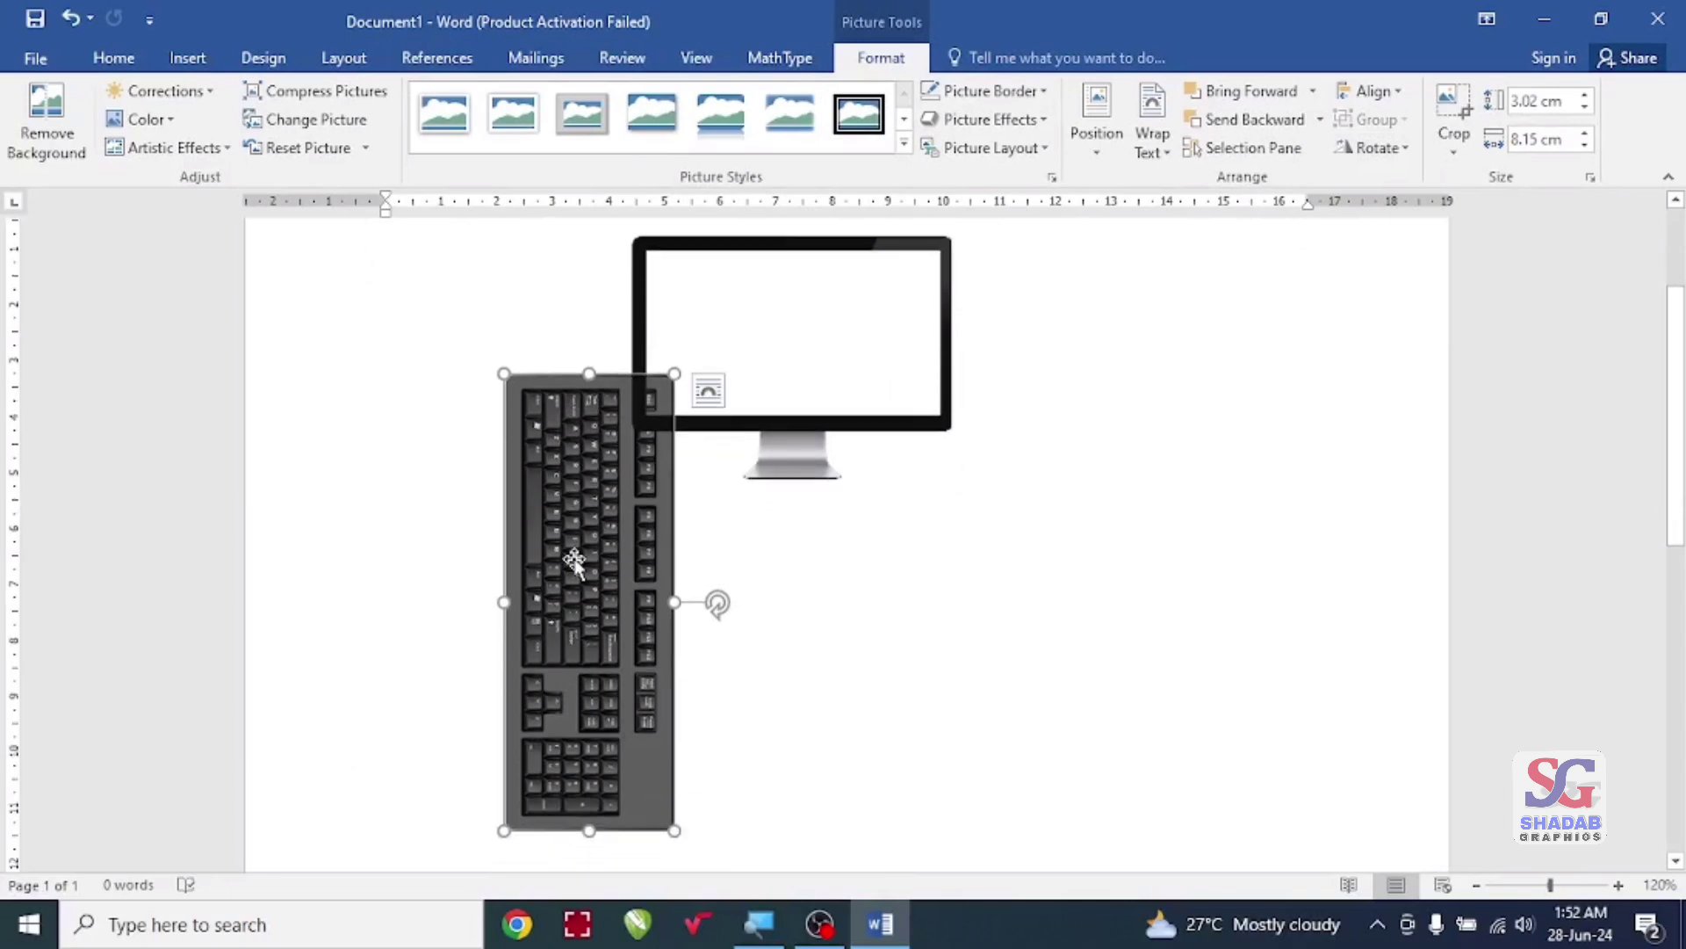
click(1374, 148)
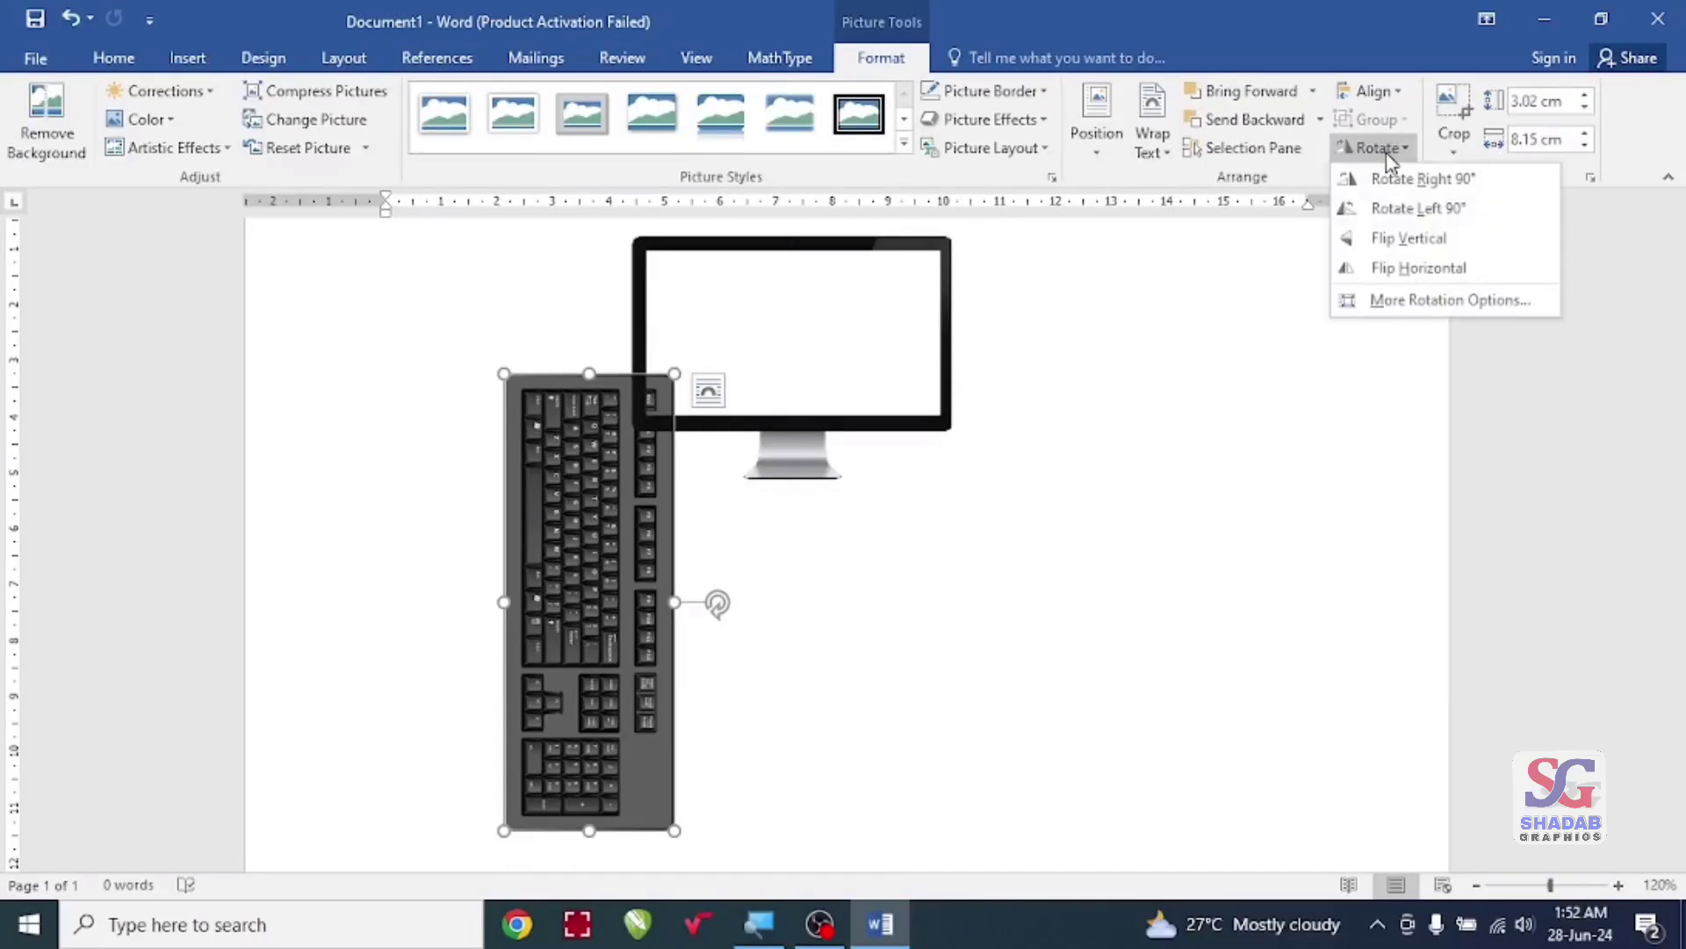
click(1410, 211)
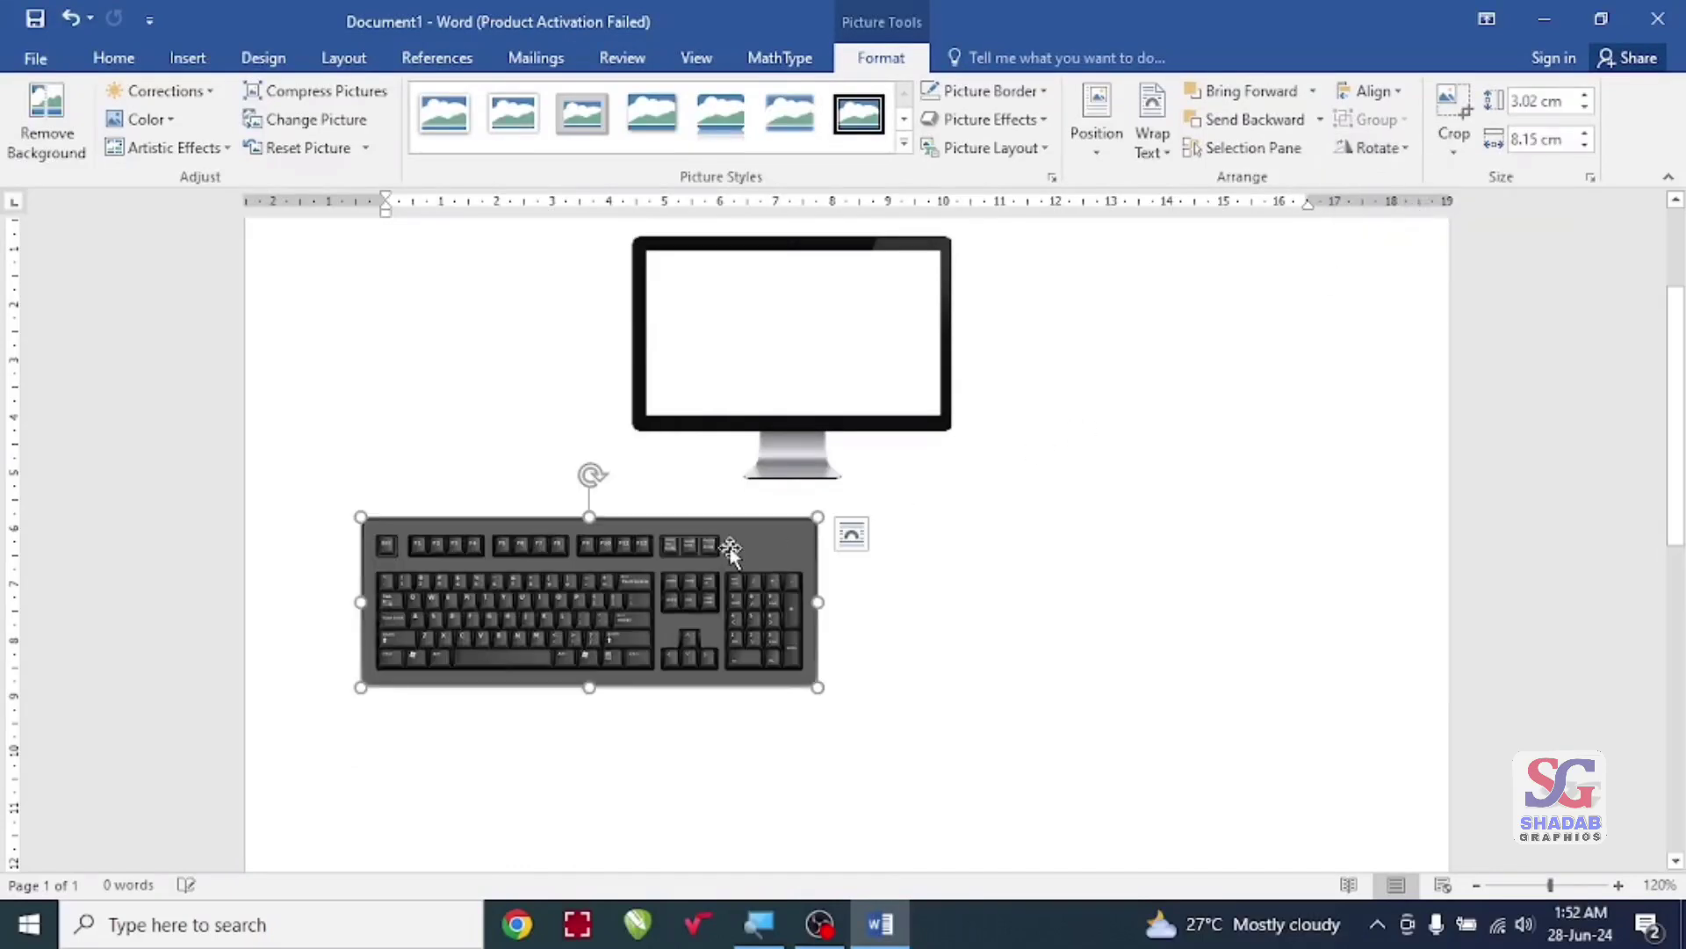
click(1374, 148)
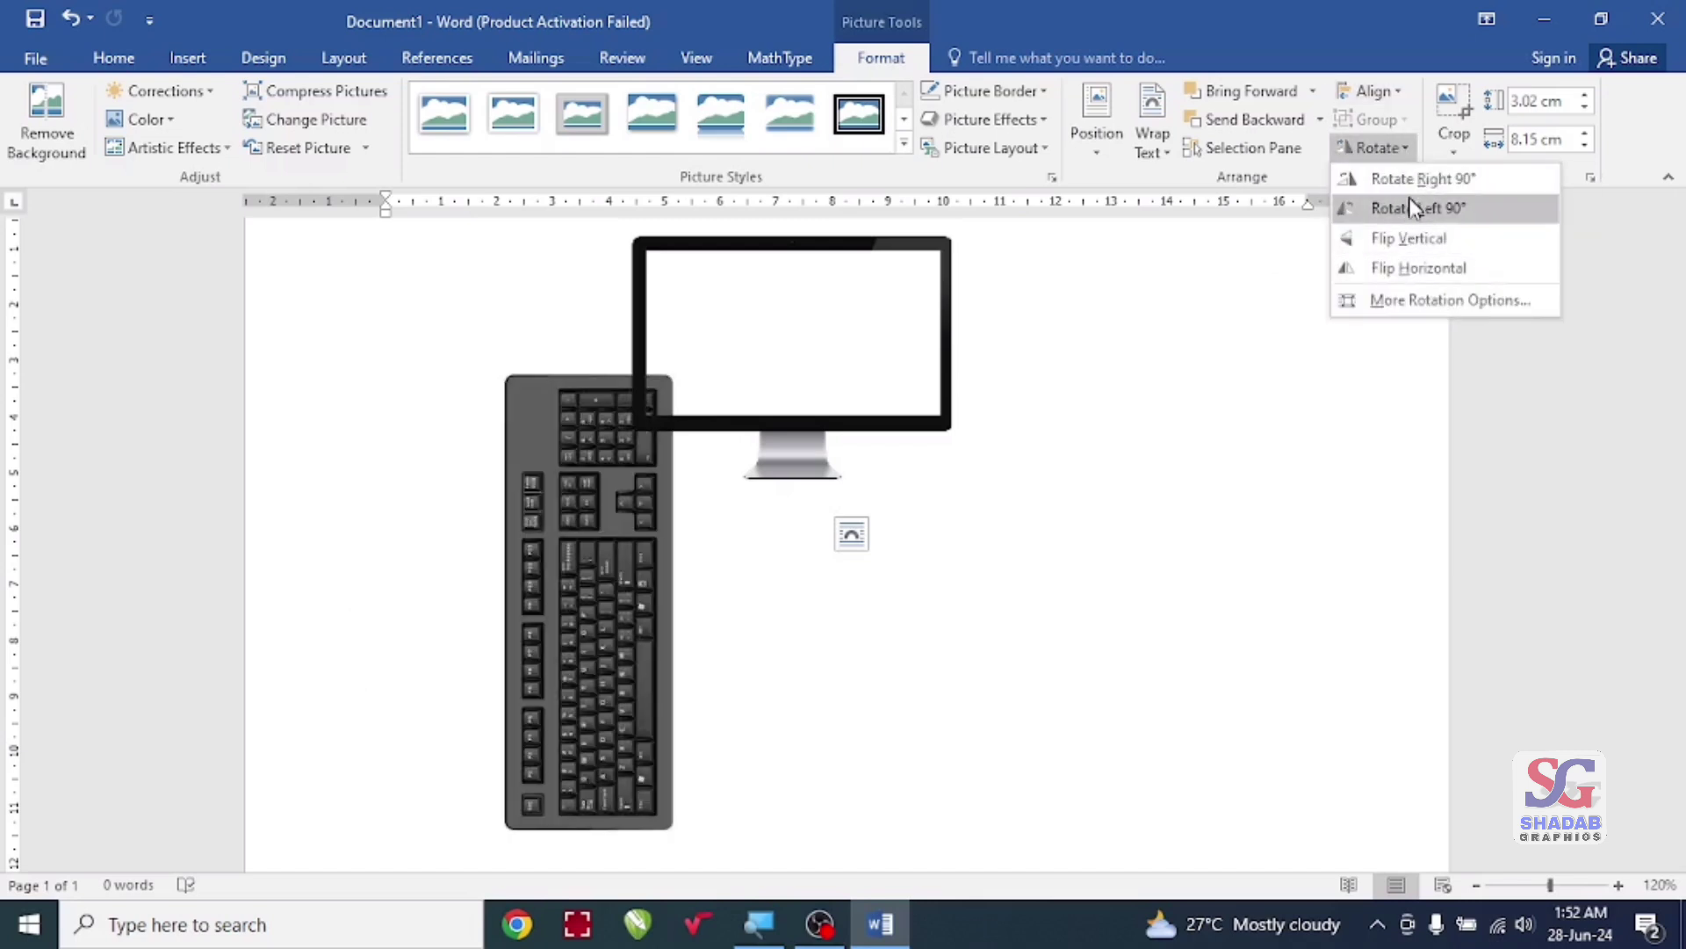
Step: Rotate the keyboard left 90°, then flip it vertically and back upright
click(1403, 211)
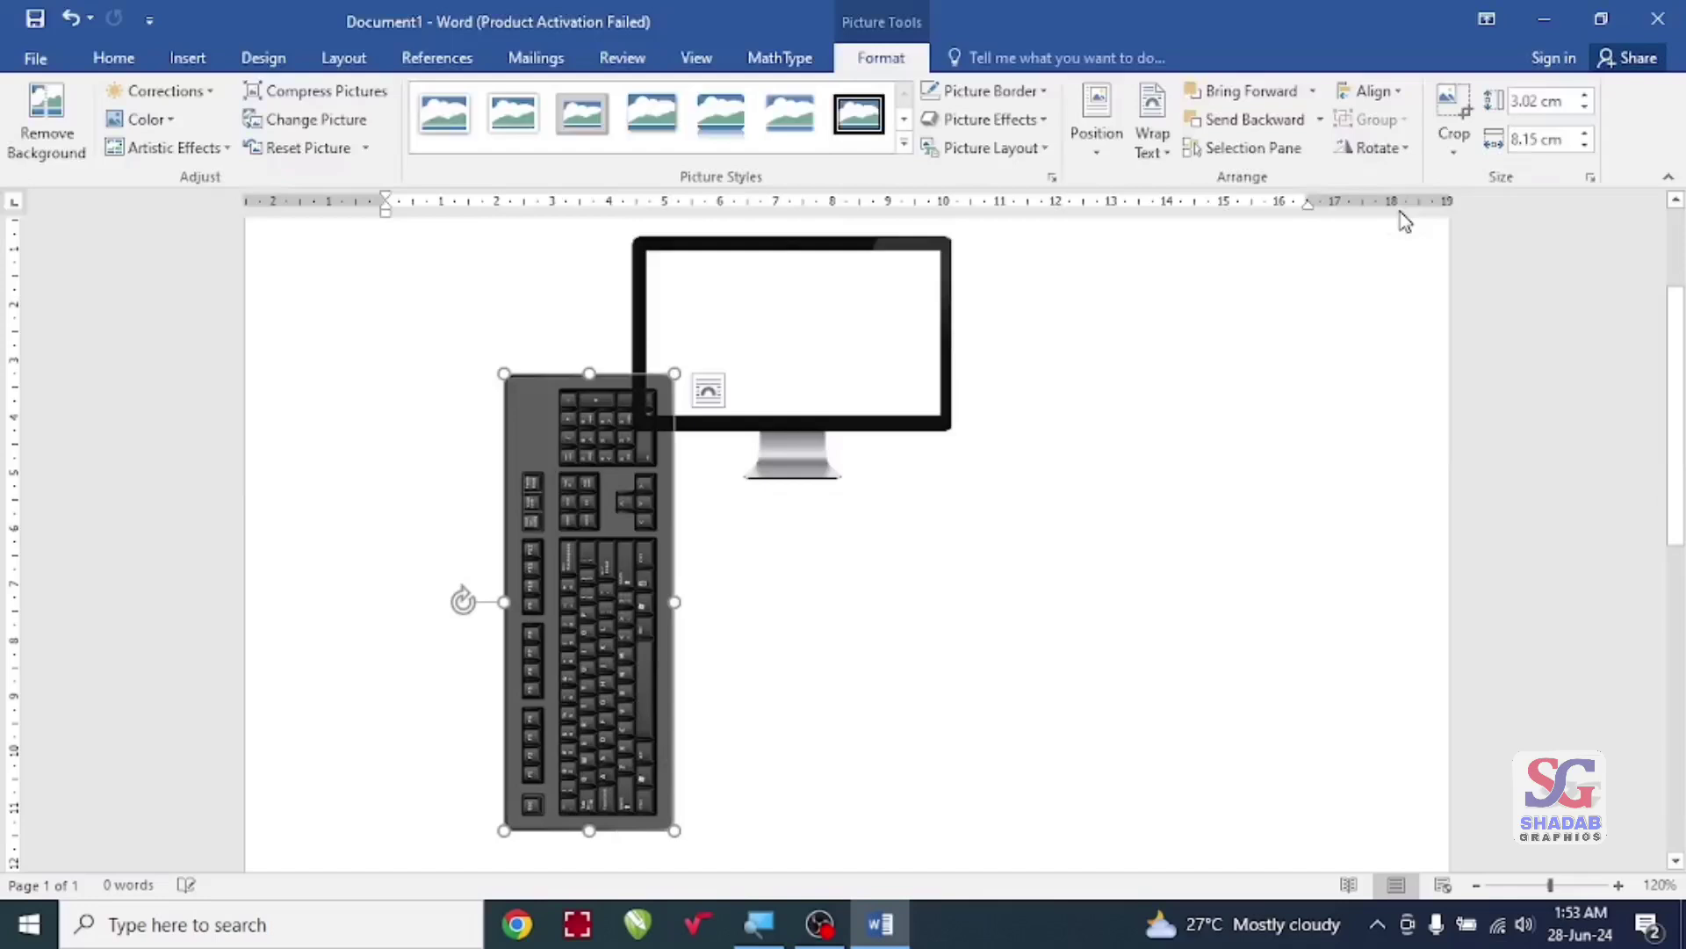
click(1375, 148)
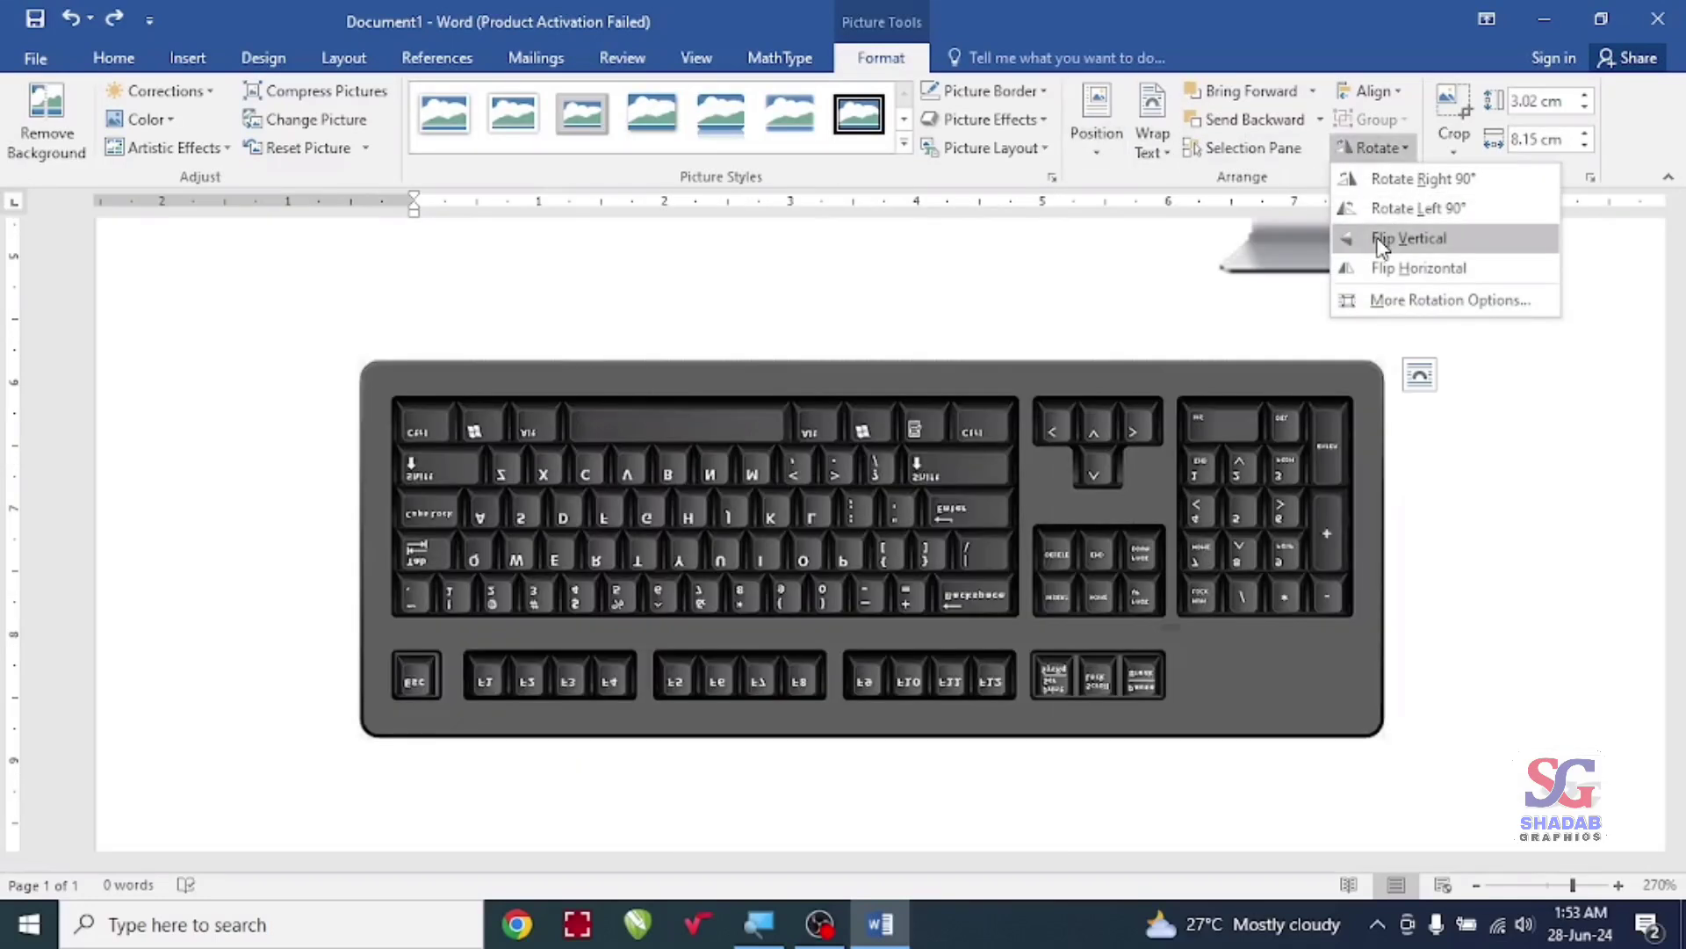
click(1387, 240)
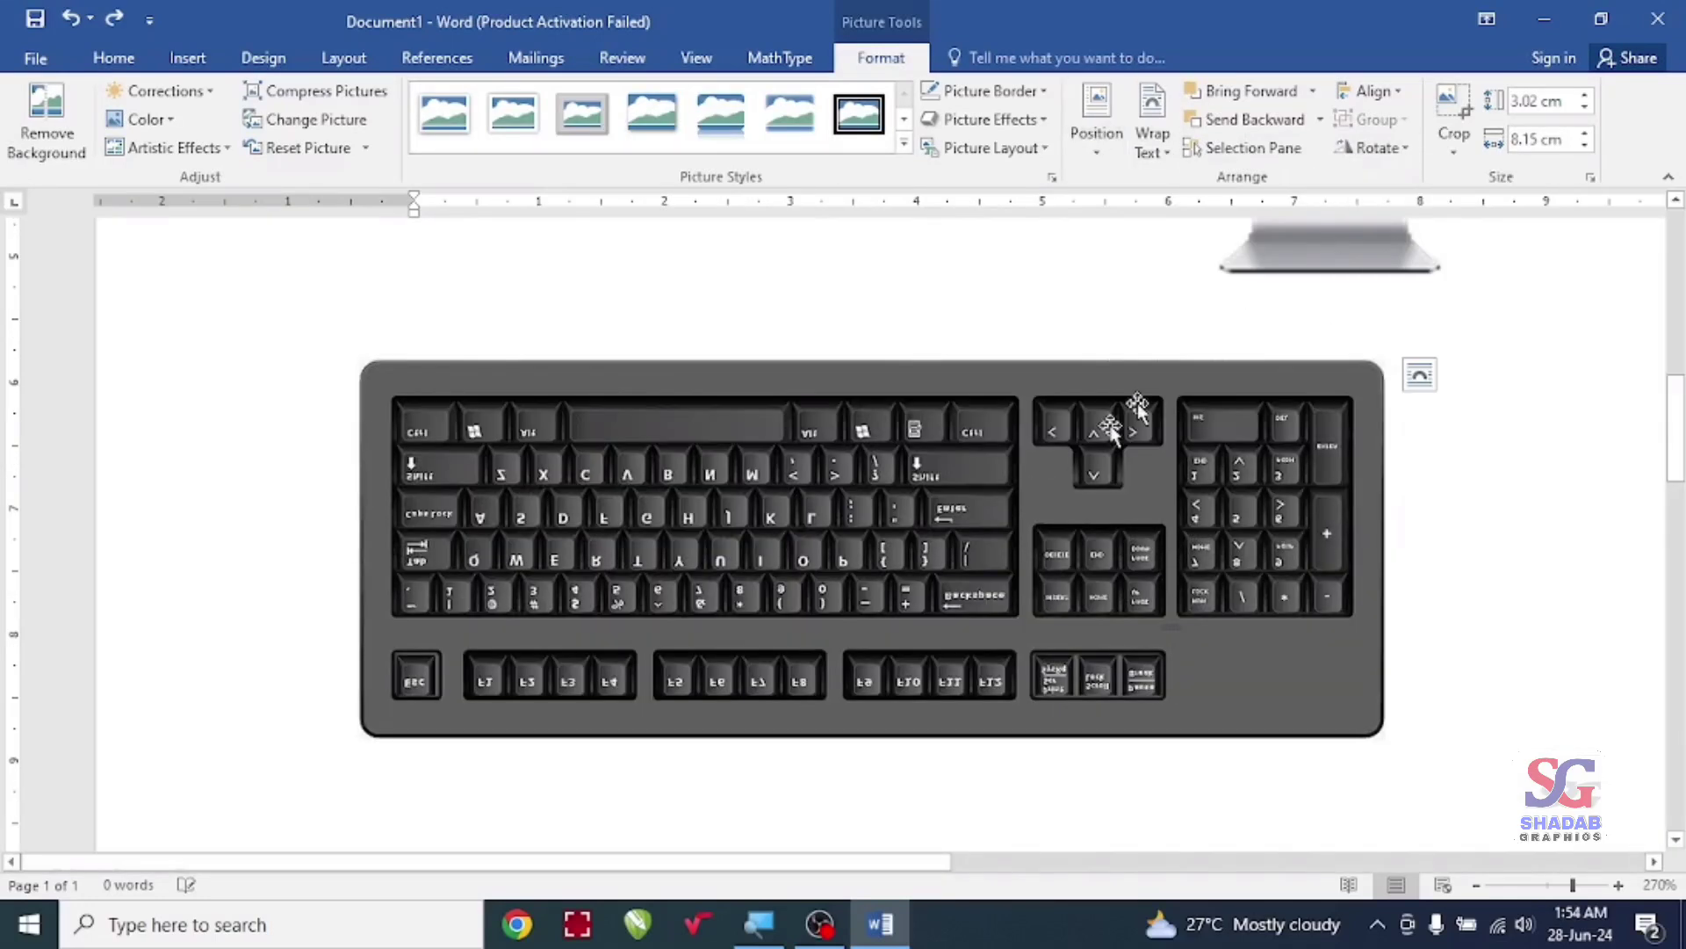
click(1410, 151)
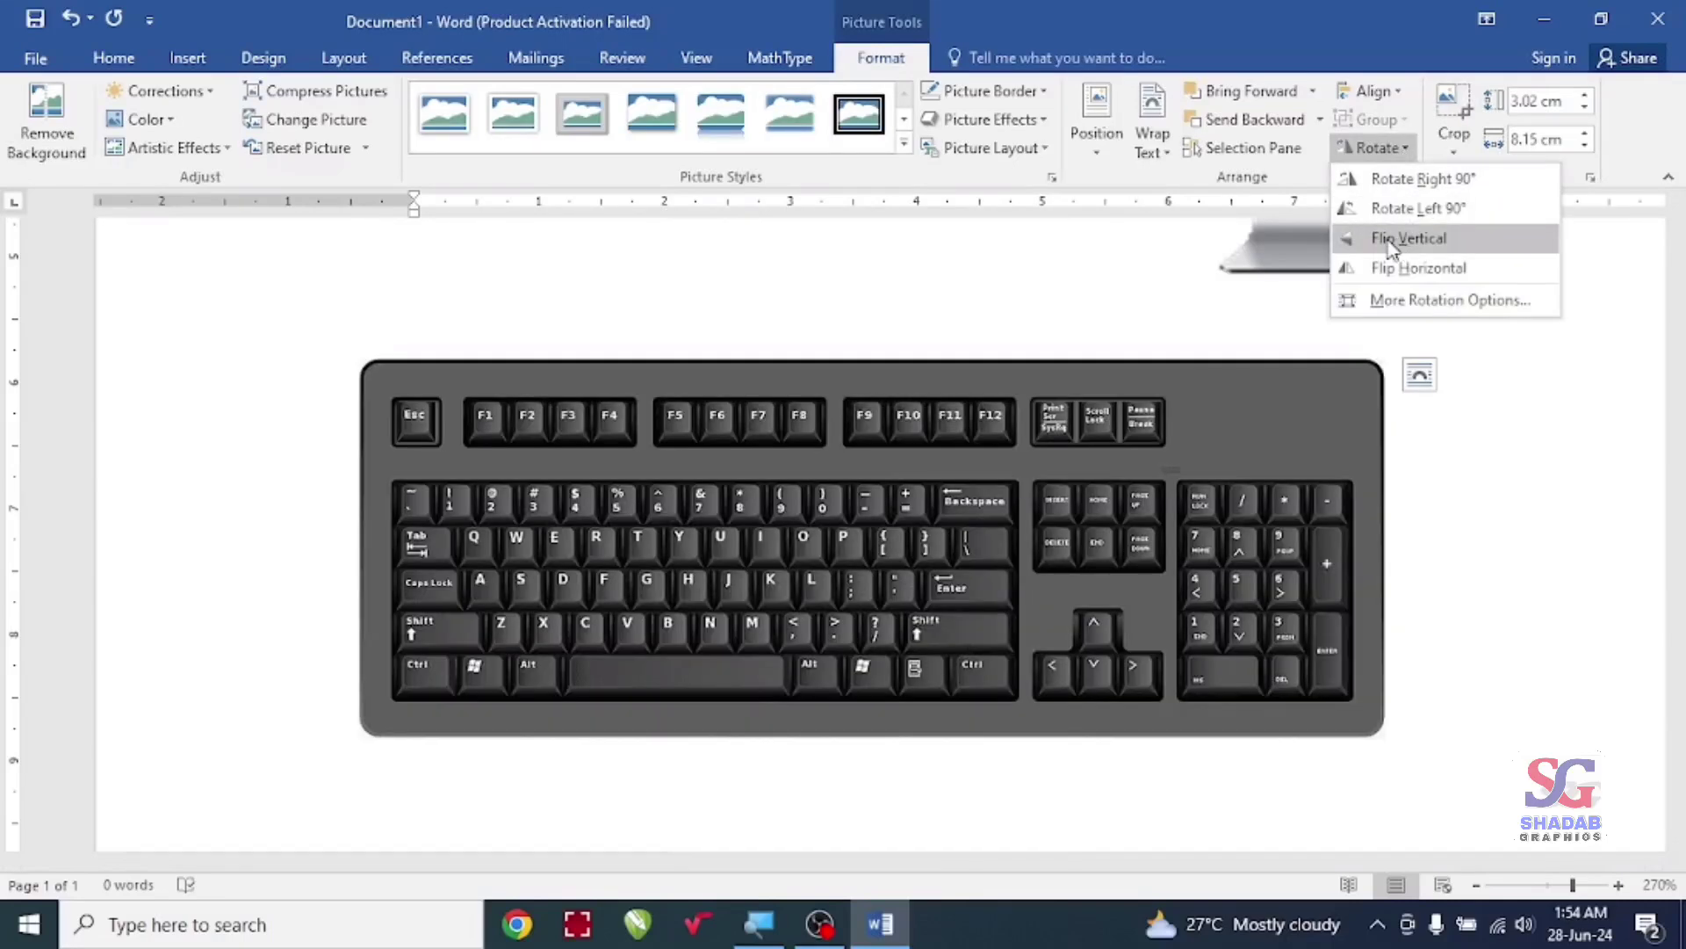
click(1389, 240)
Step: Mirror the keyboard with Flip Horizontal, then flip it back to normal orientation
click(1375, 147)
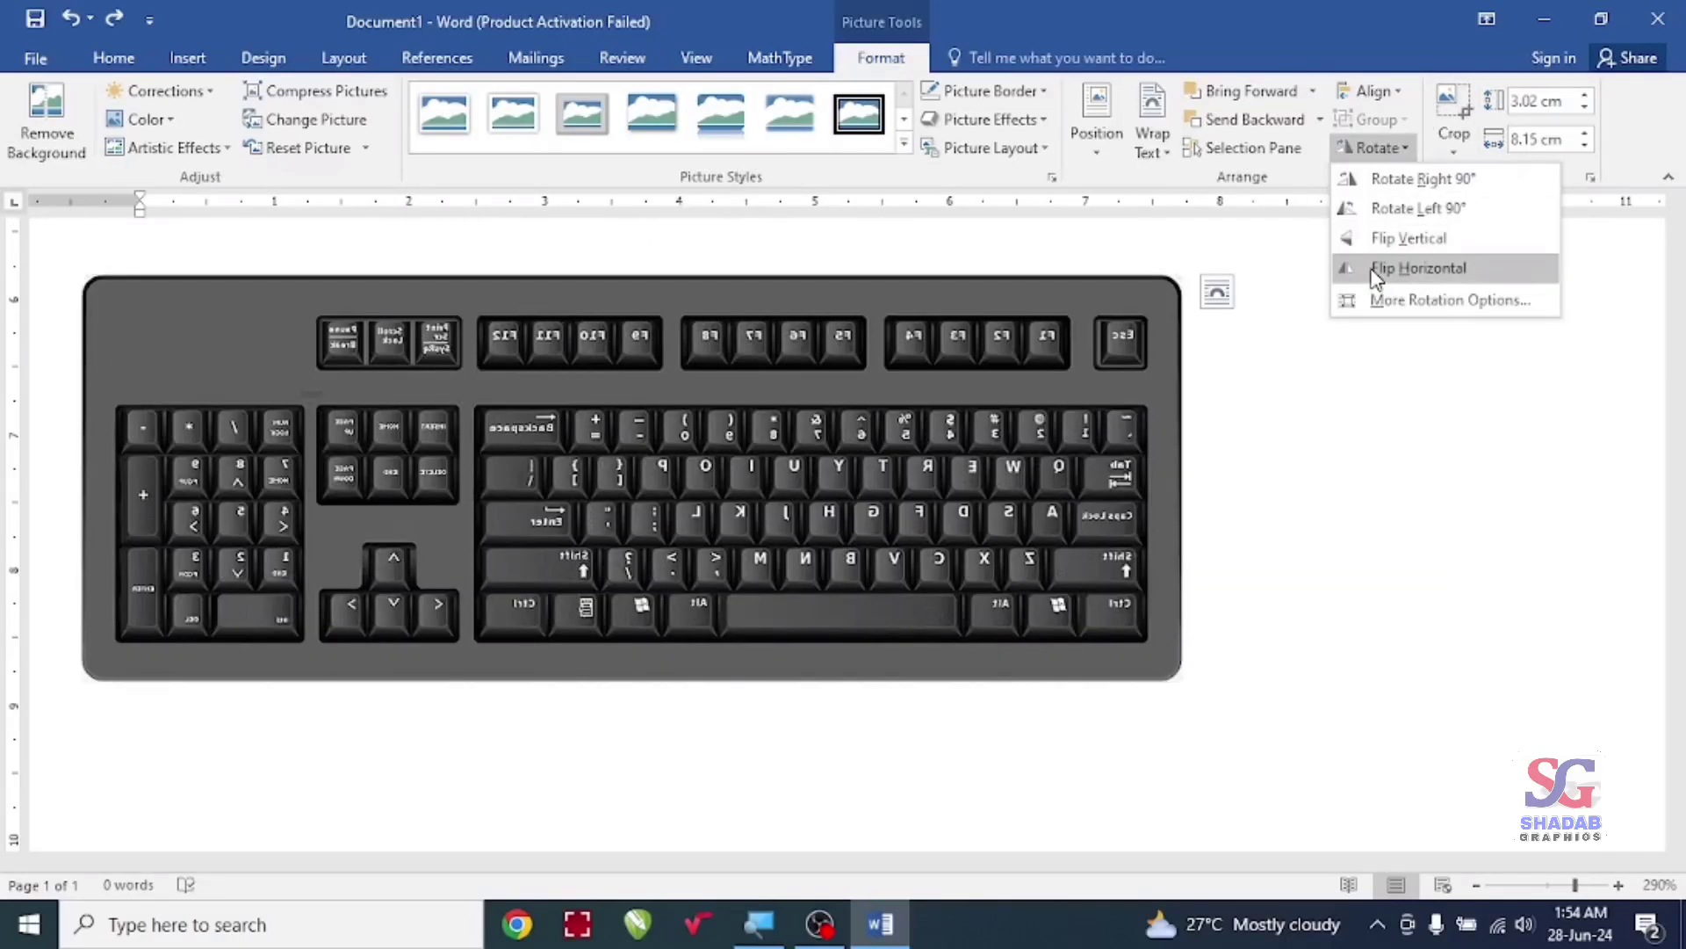
click(1376, 269)
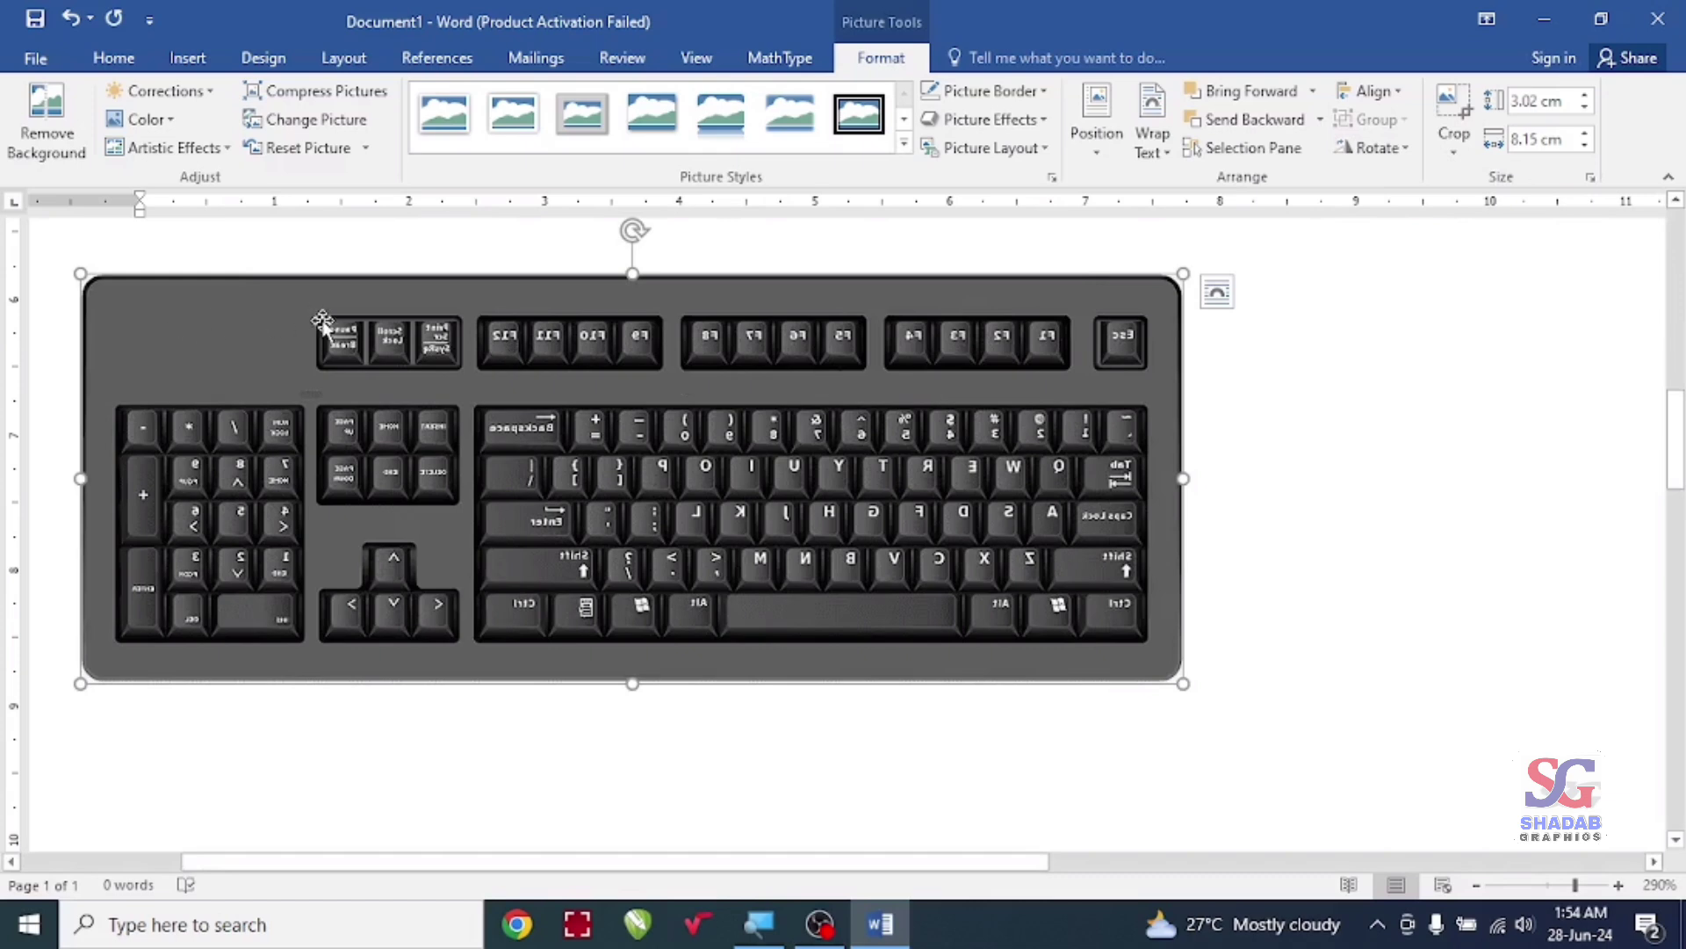
key(Escape)
ctrl+scroll(814, 342, up, 5)
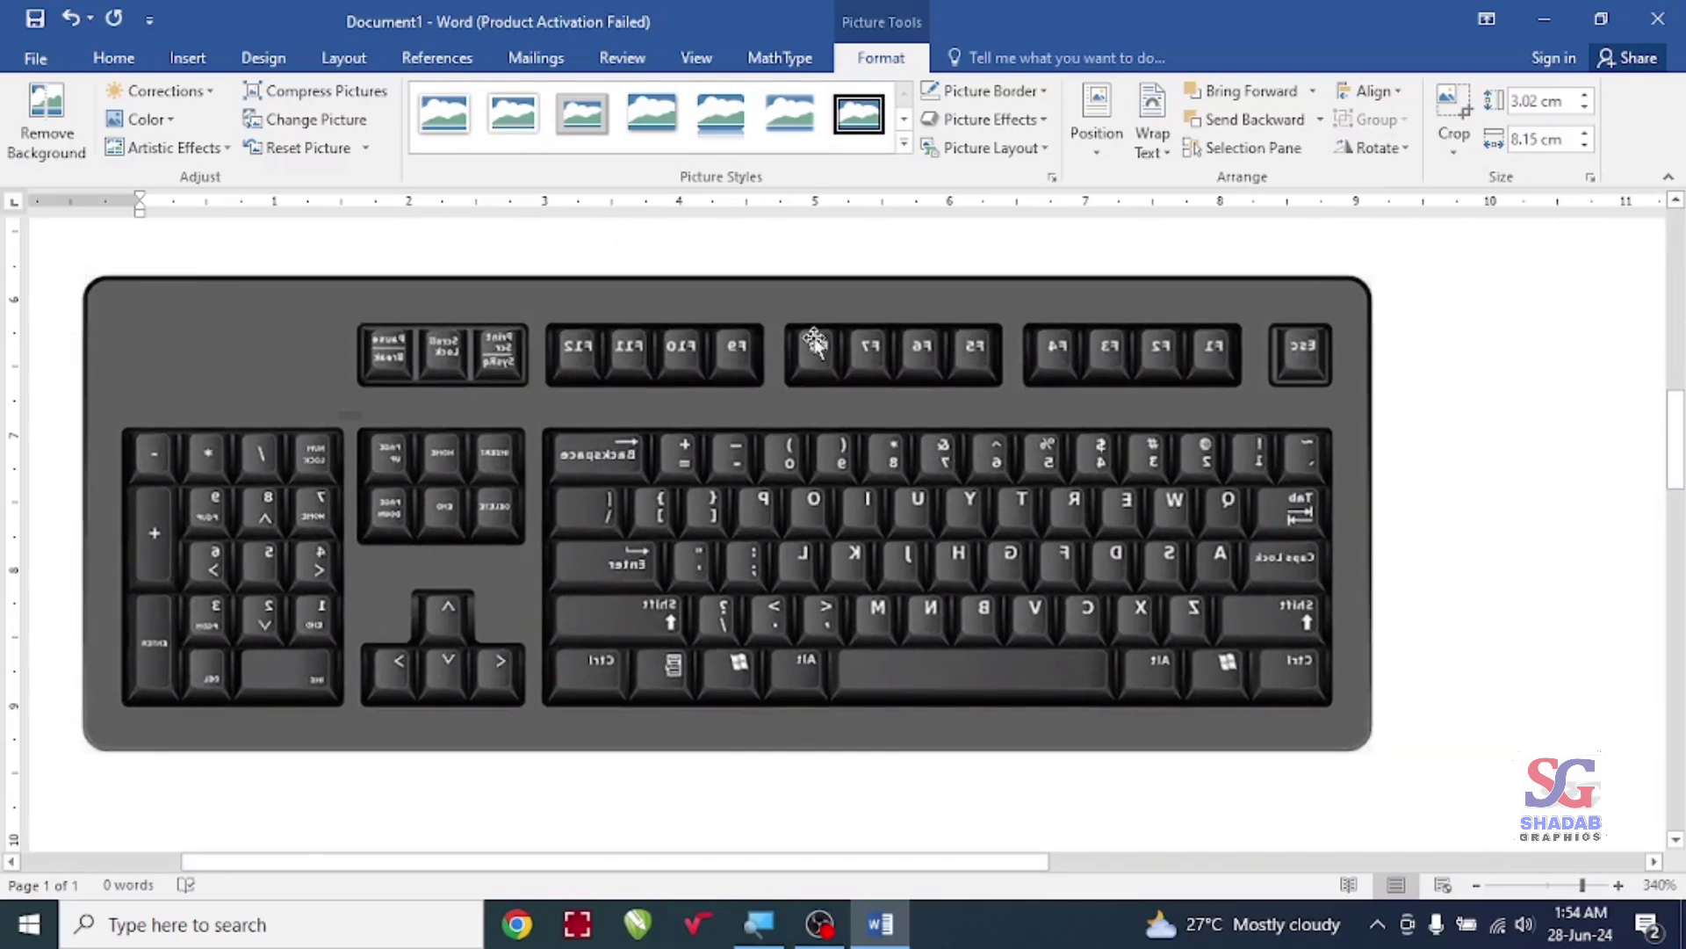
click(814, 343)
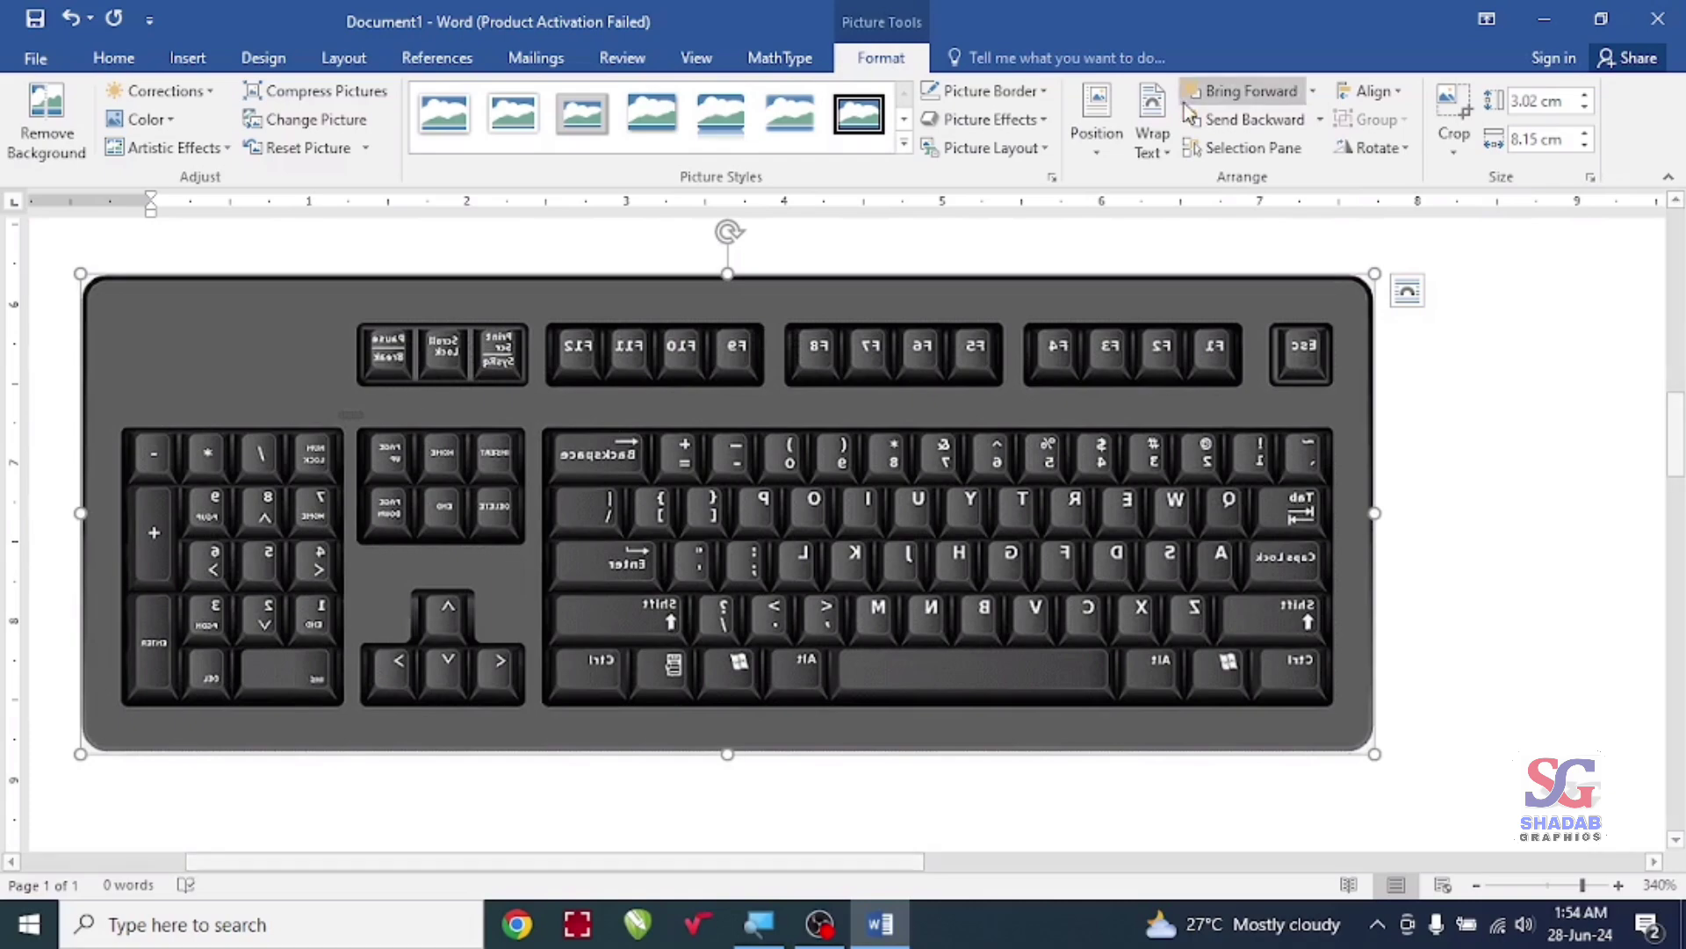
click(1372, 148)
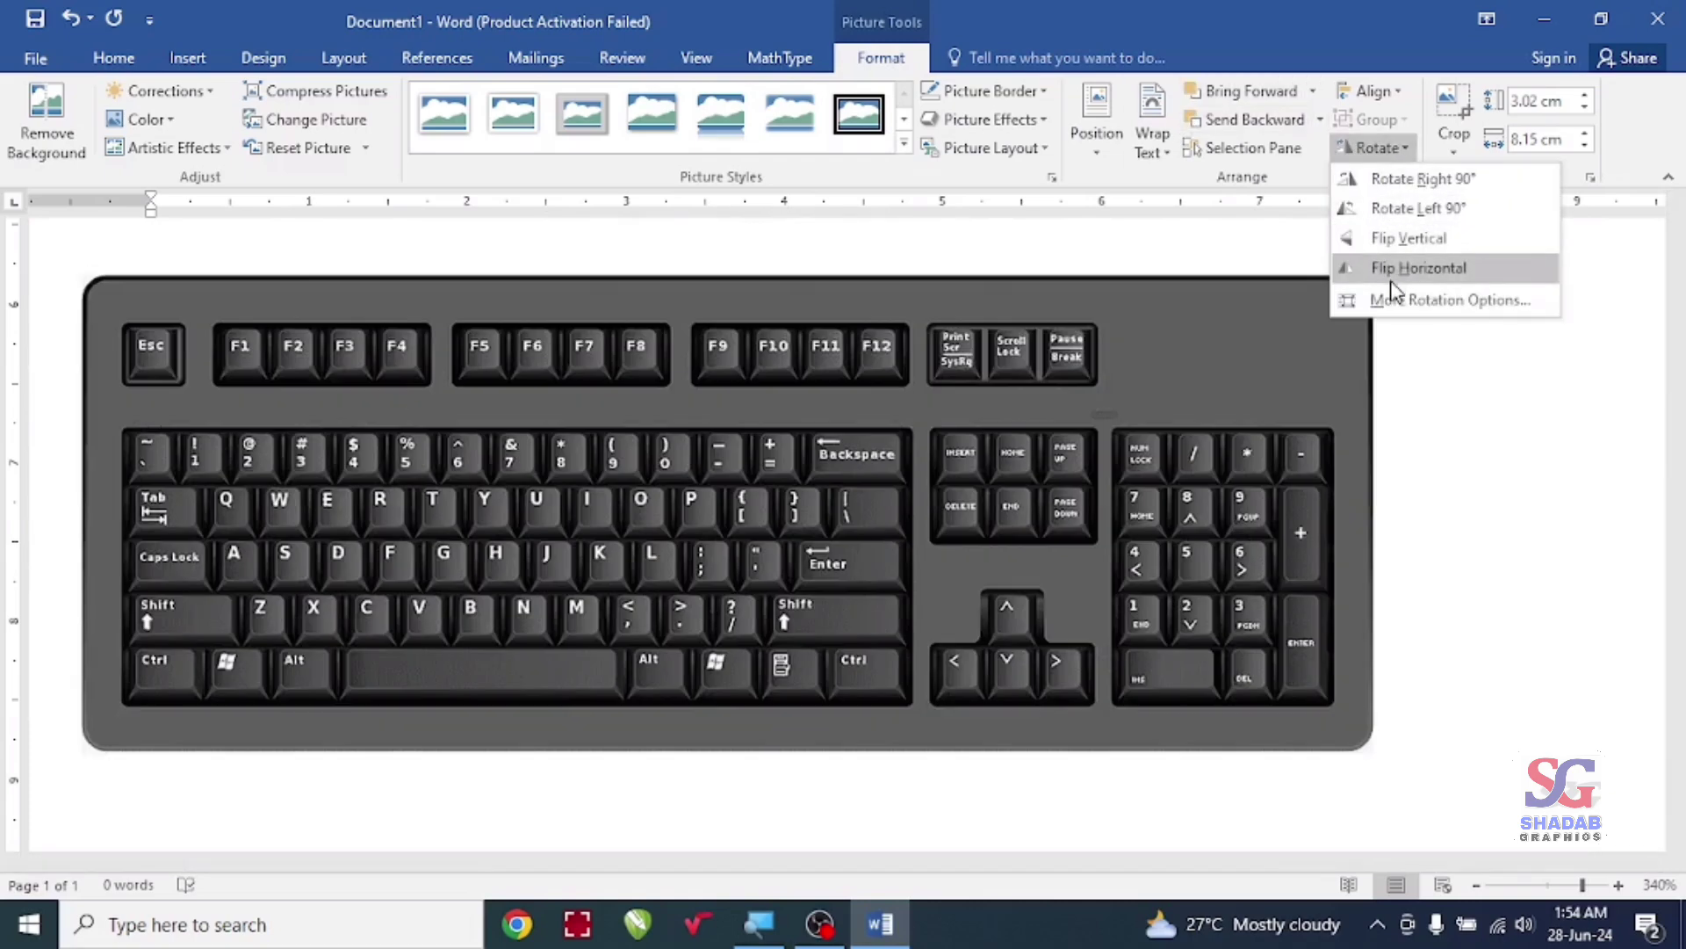
click(993, 303)
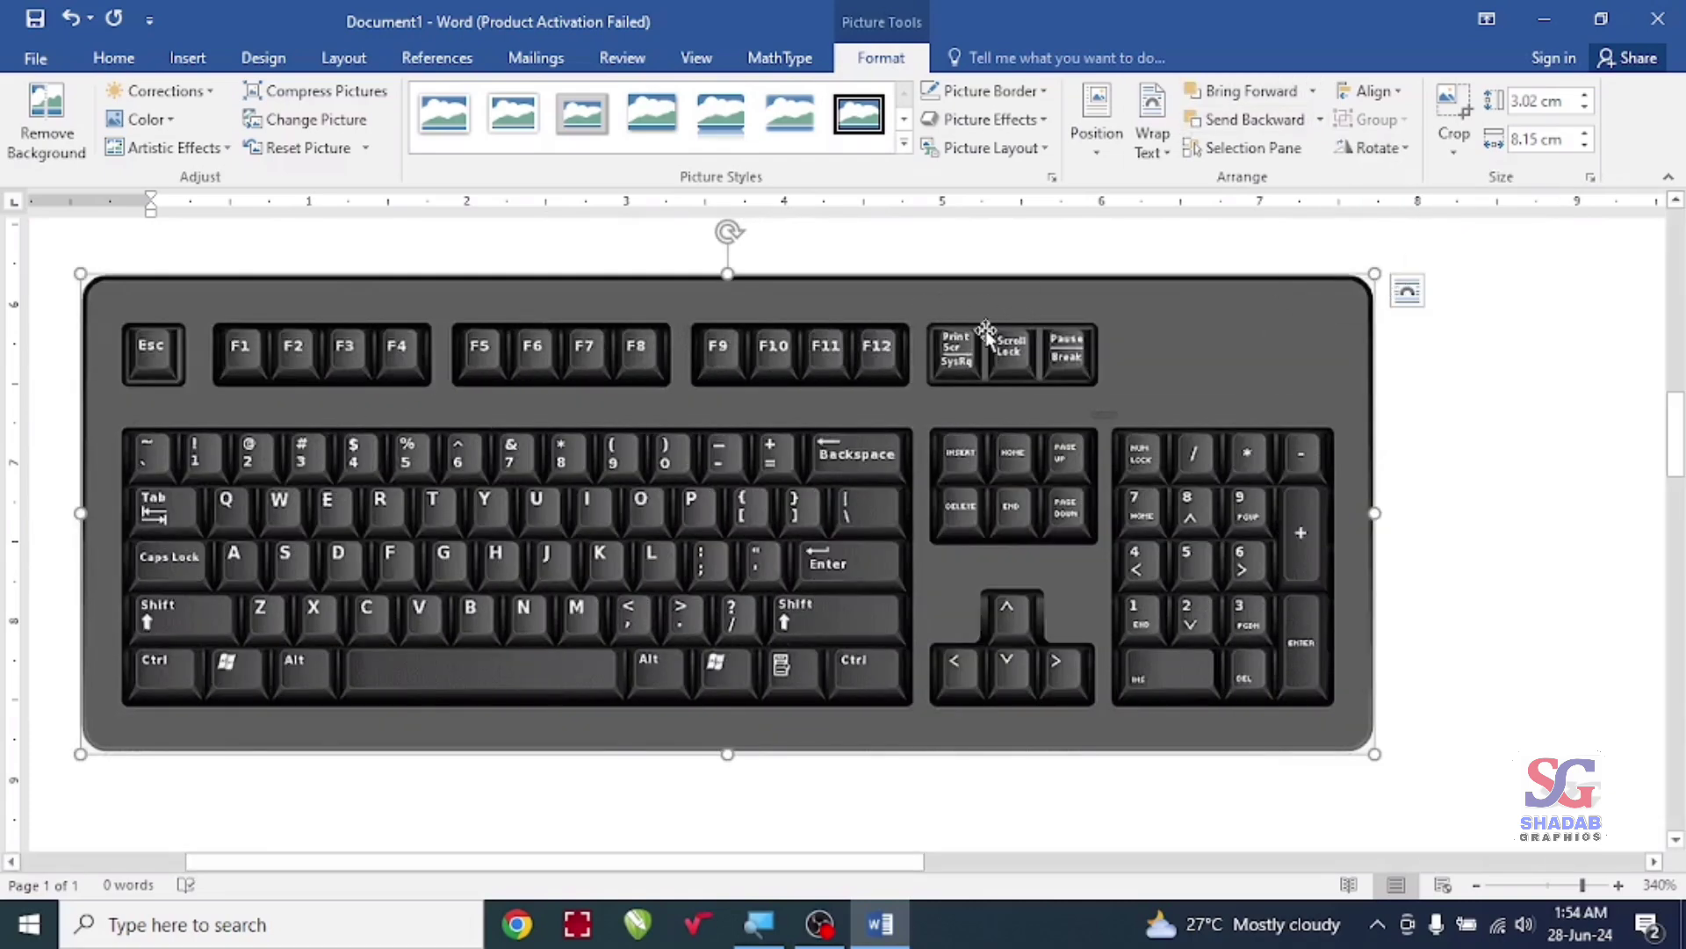
click(1373, 148)
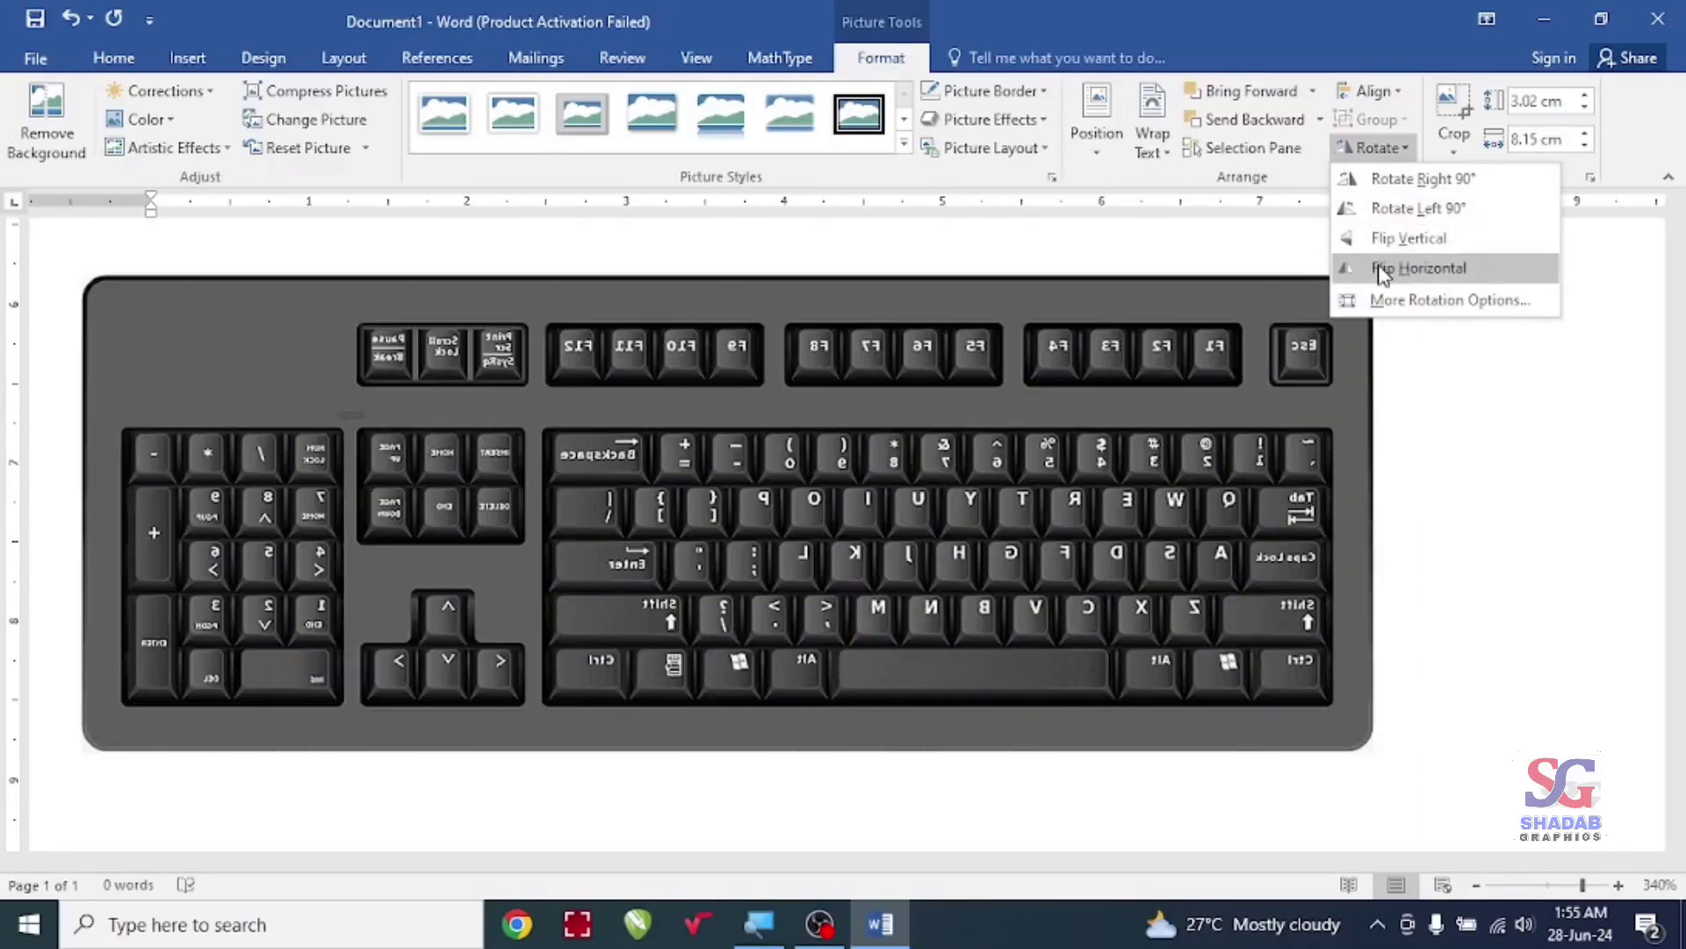
click(1382, 271)
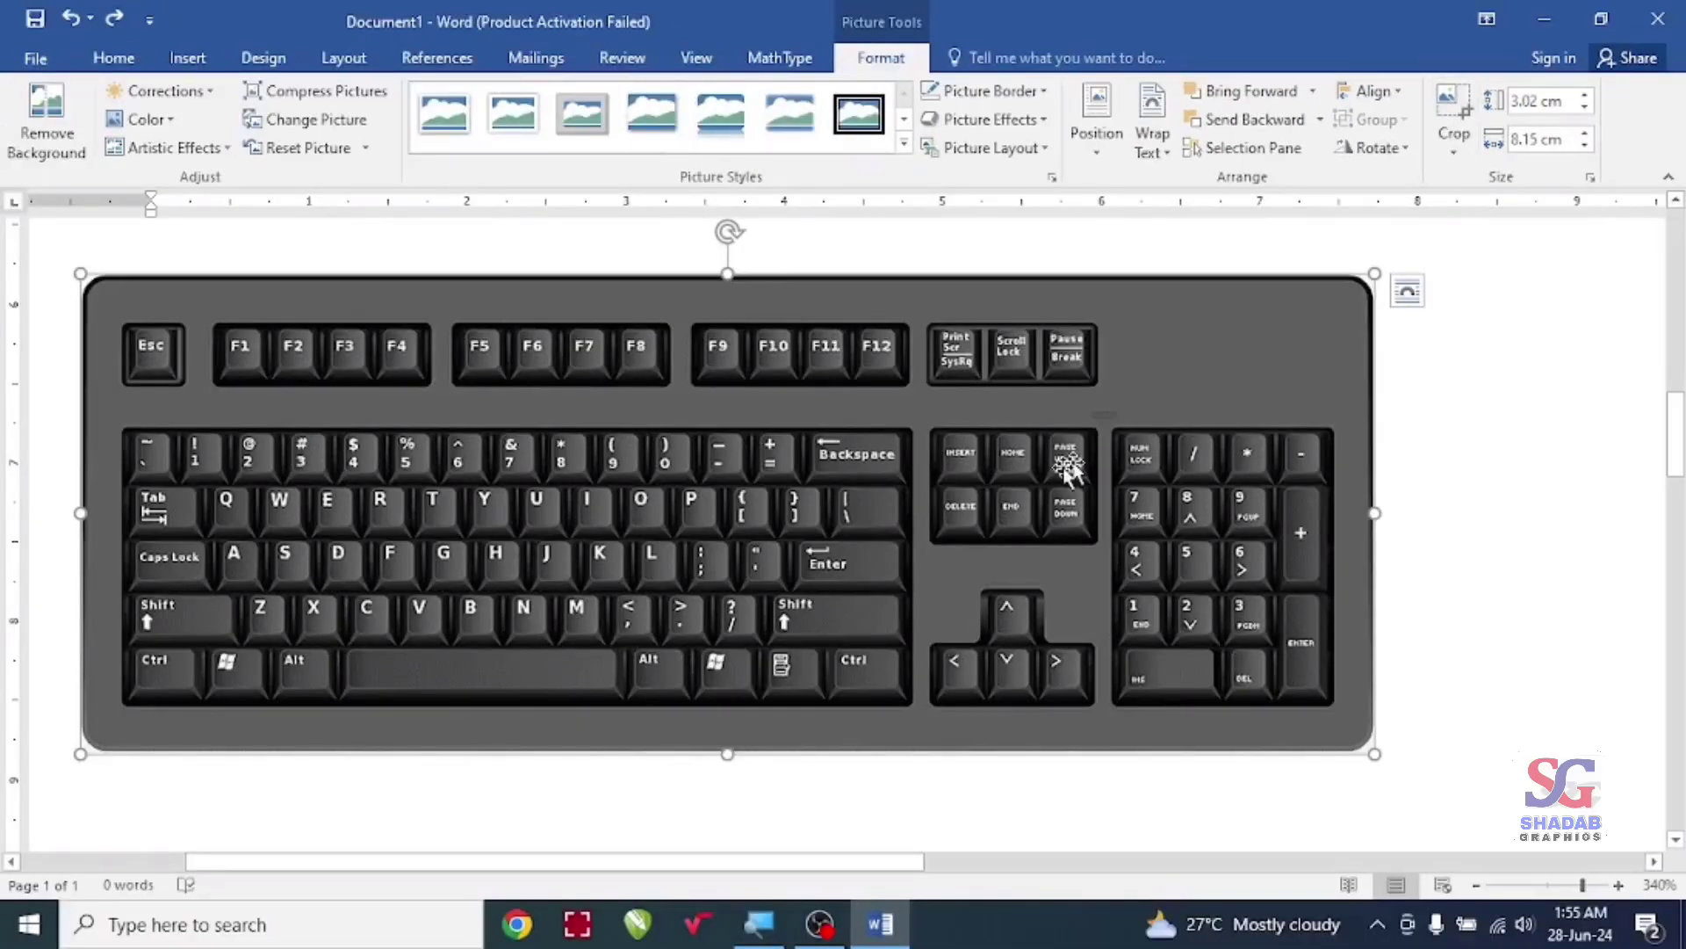
Step: Crop away the keyboard's navigation keys and number pad, leaving a 2.79 × 5.25 cm key block
click(1454, 133)
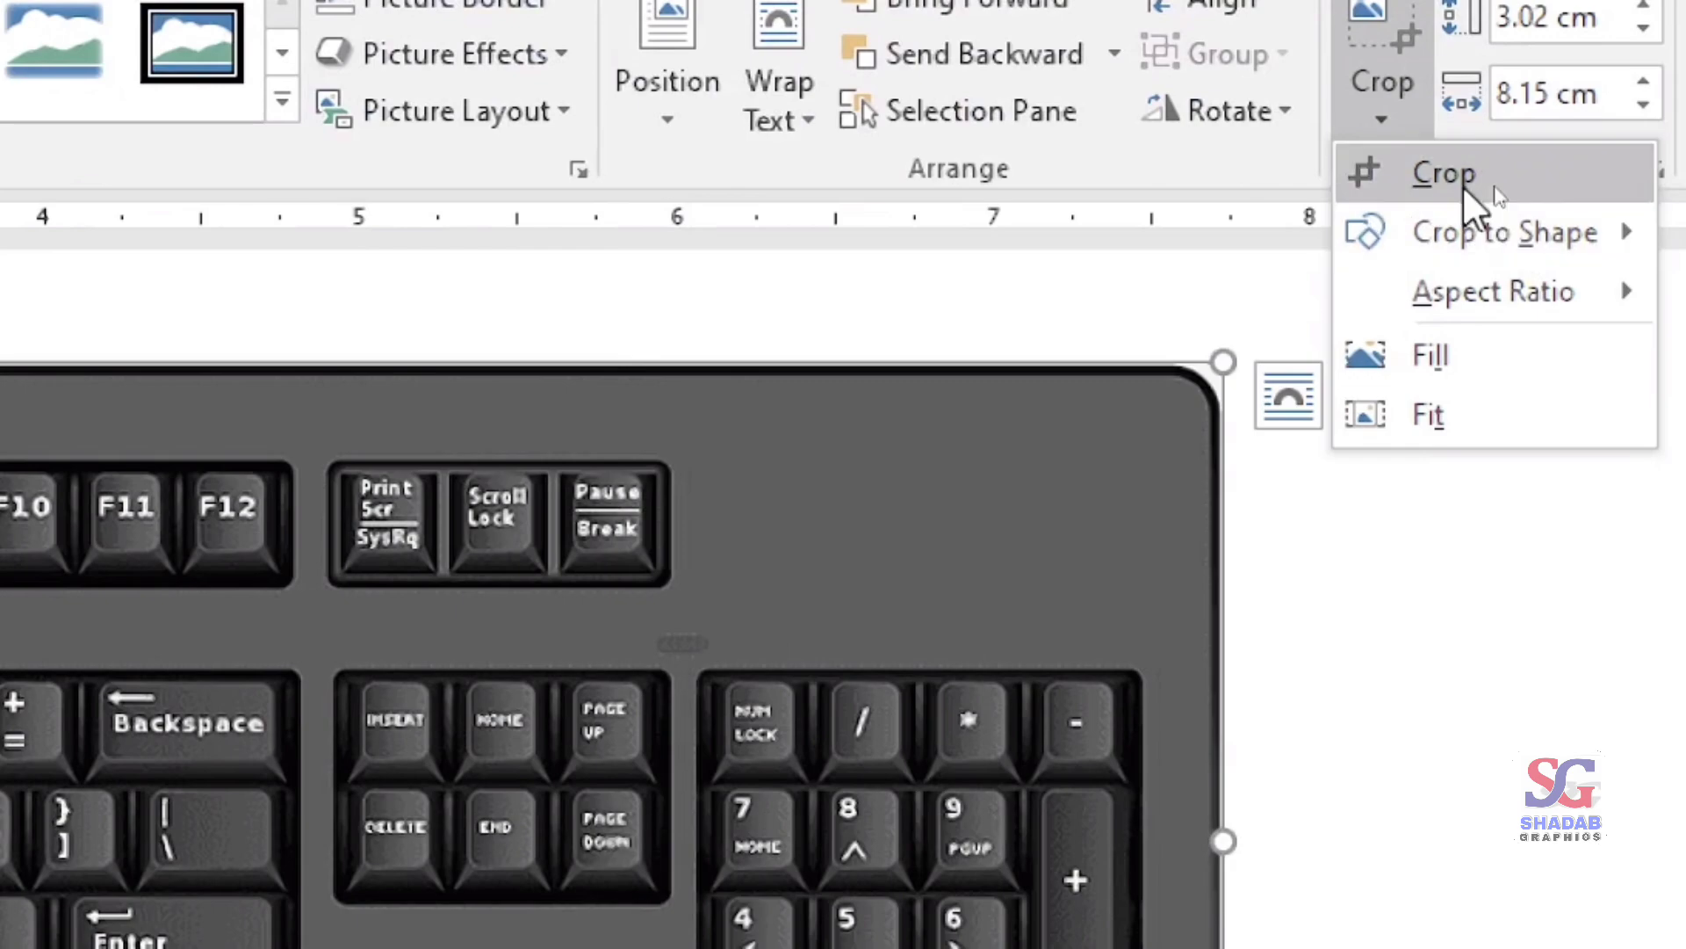
click(1408, 176)
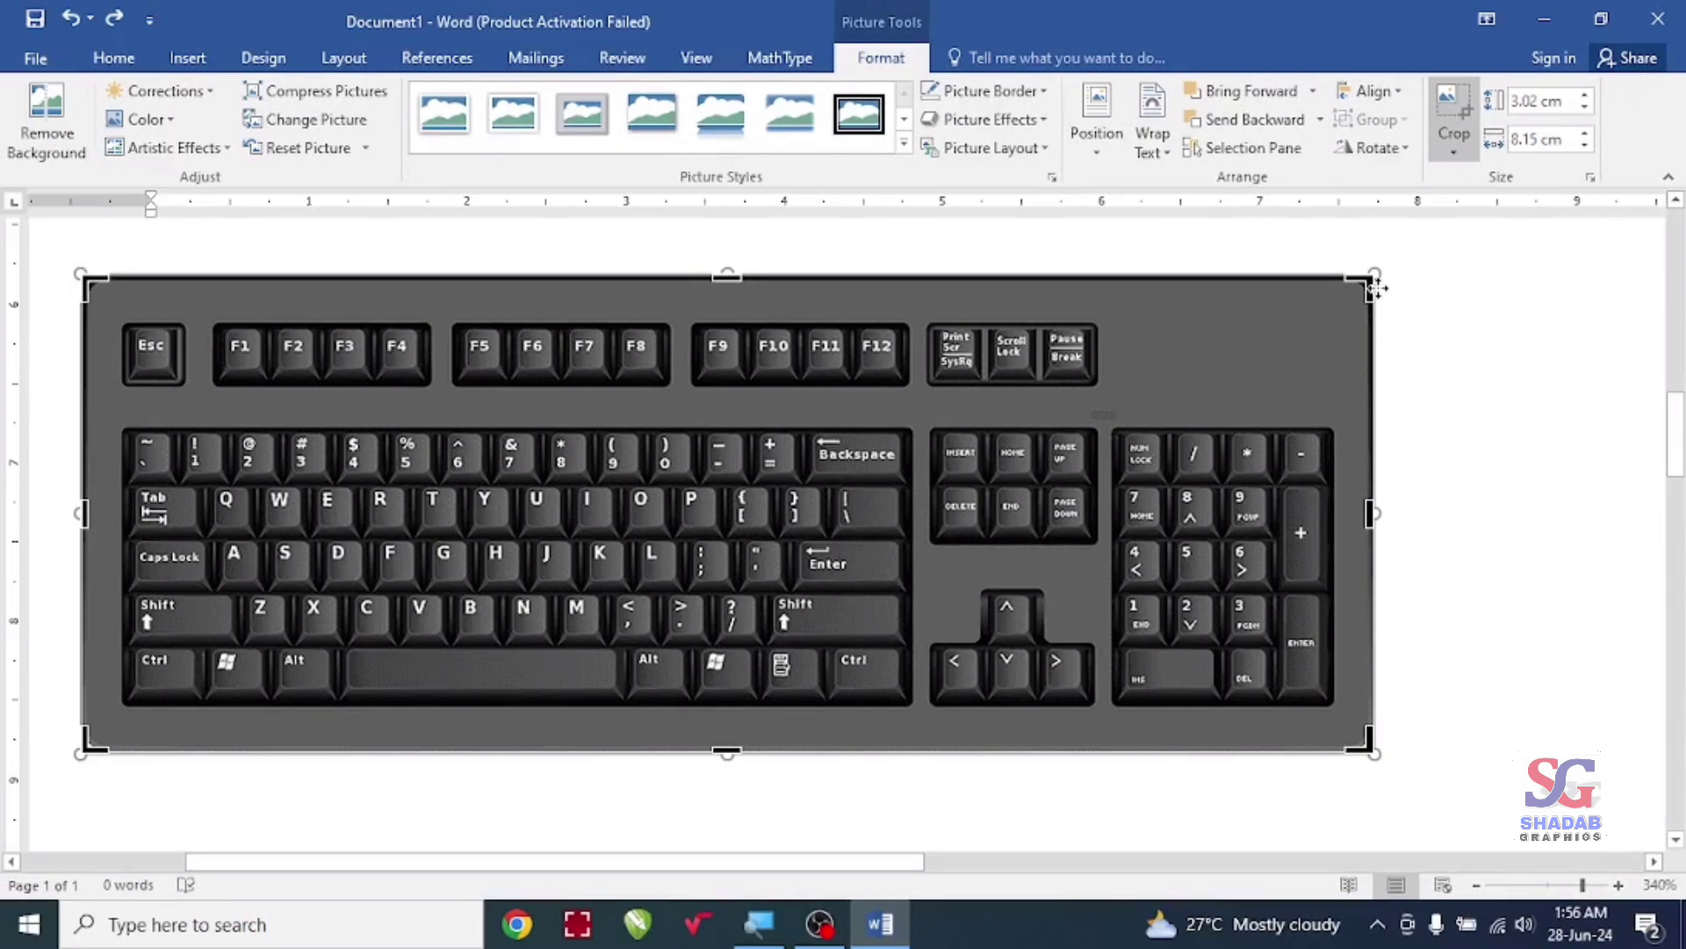
drag(1376, 287, 911, 311)
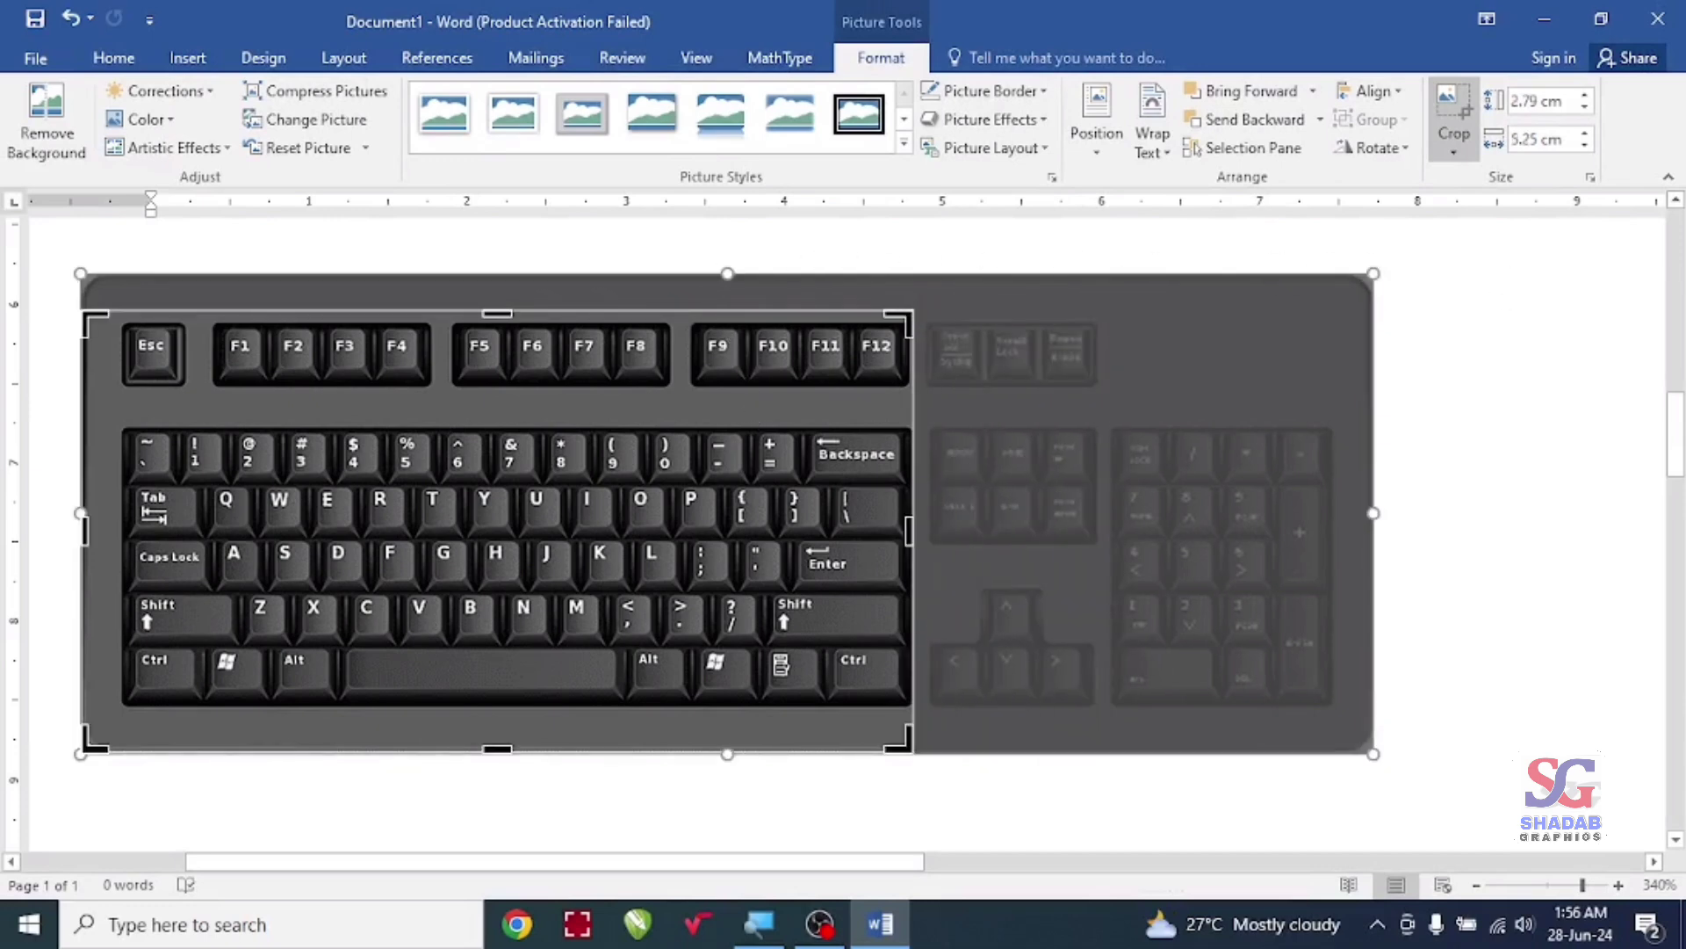
click(714, 440)
Step: Crop the keyboard picture to an Oval and move it, then undo back to the rectangle
scroll(714, 439, down, 8)
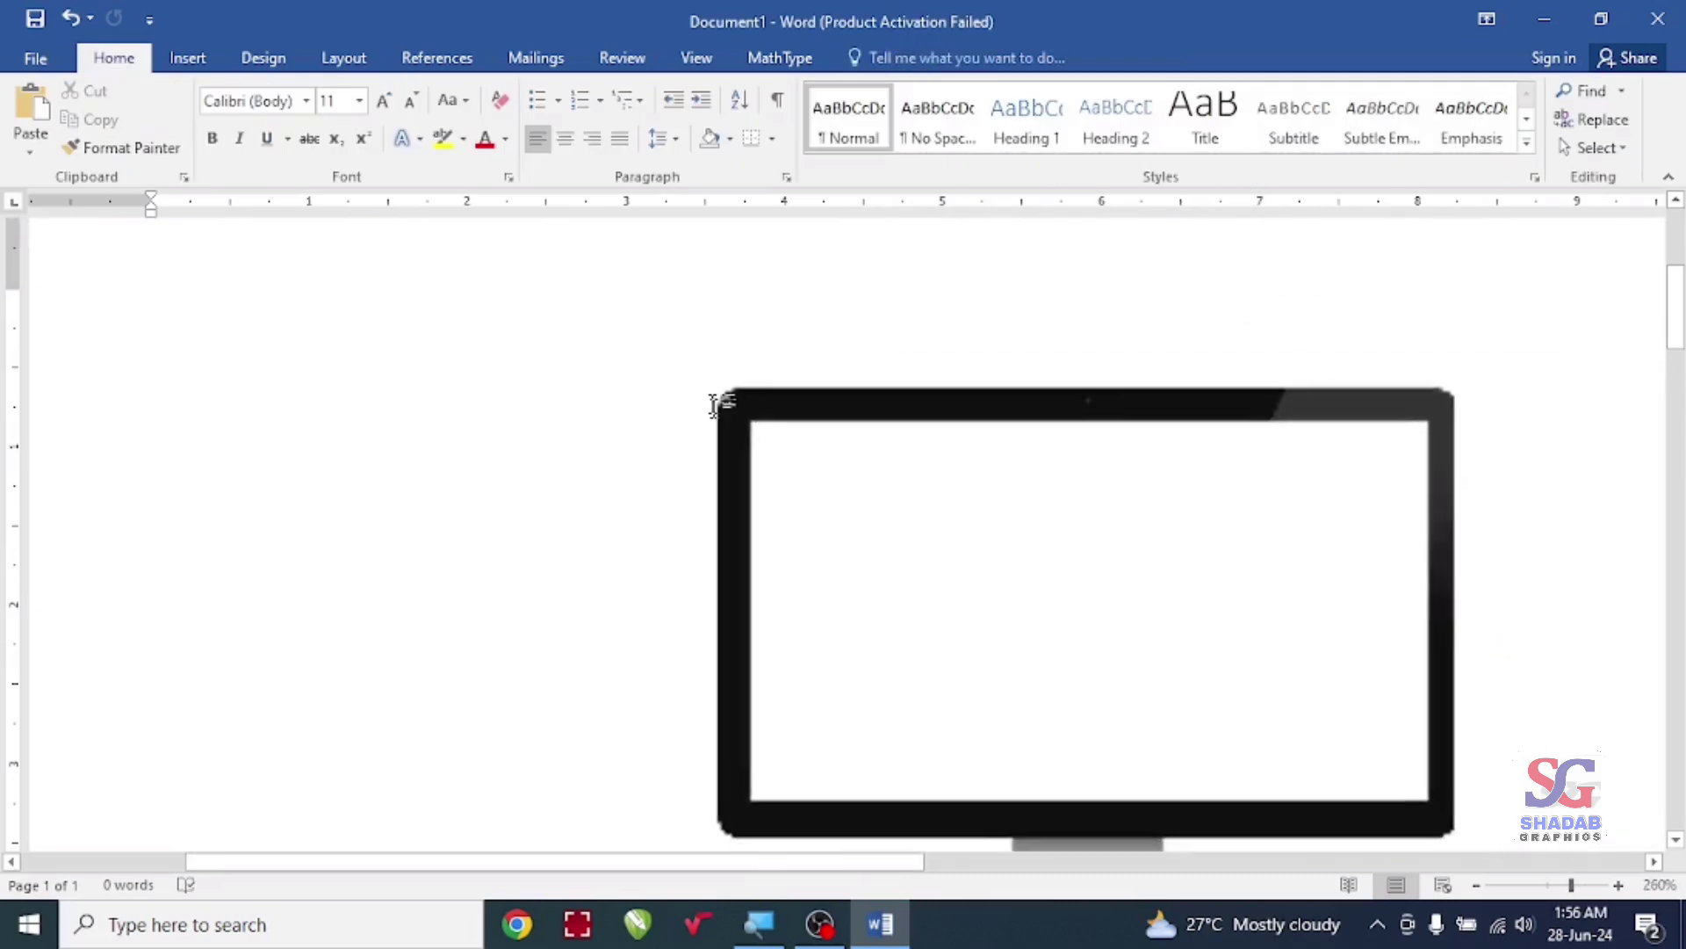
scroll(713, 422, down, 7)
scroll(527, 556, down, 3)
scroll(301, 490, down, 3)
click(320, 489)
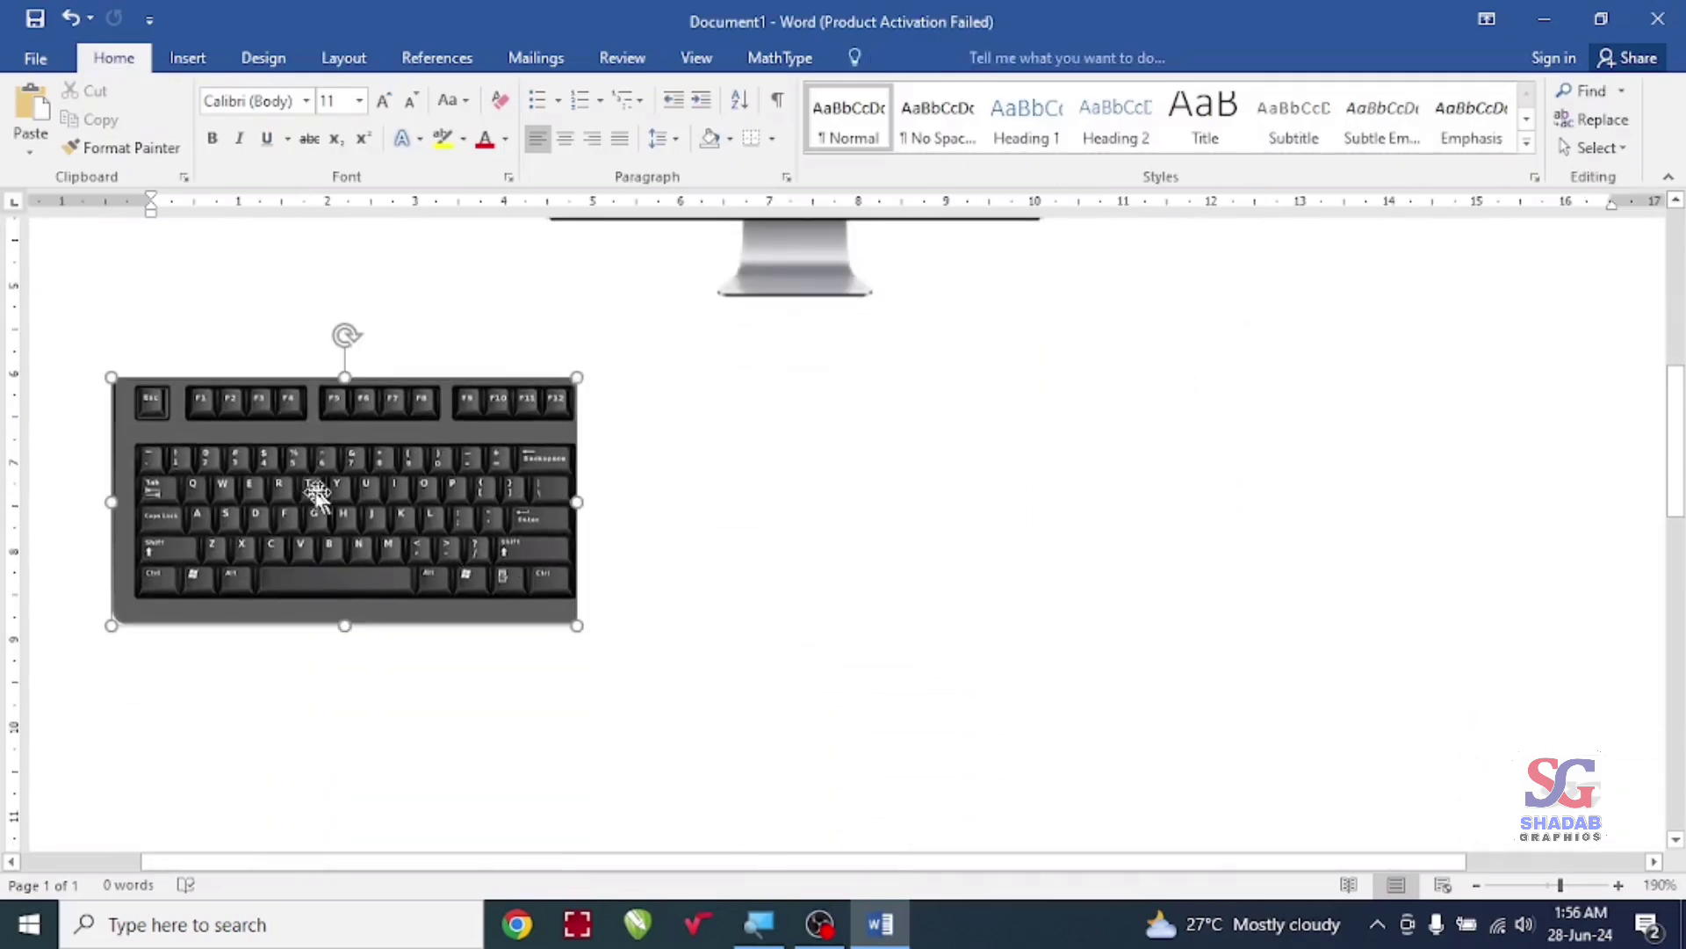
ctrl+scroll(186, 508, up, 5)
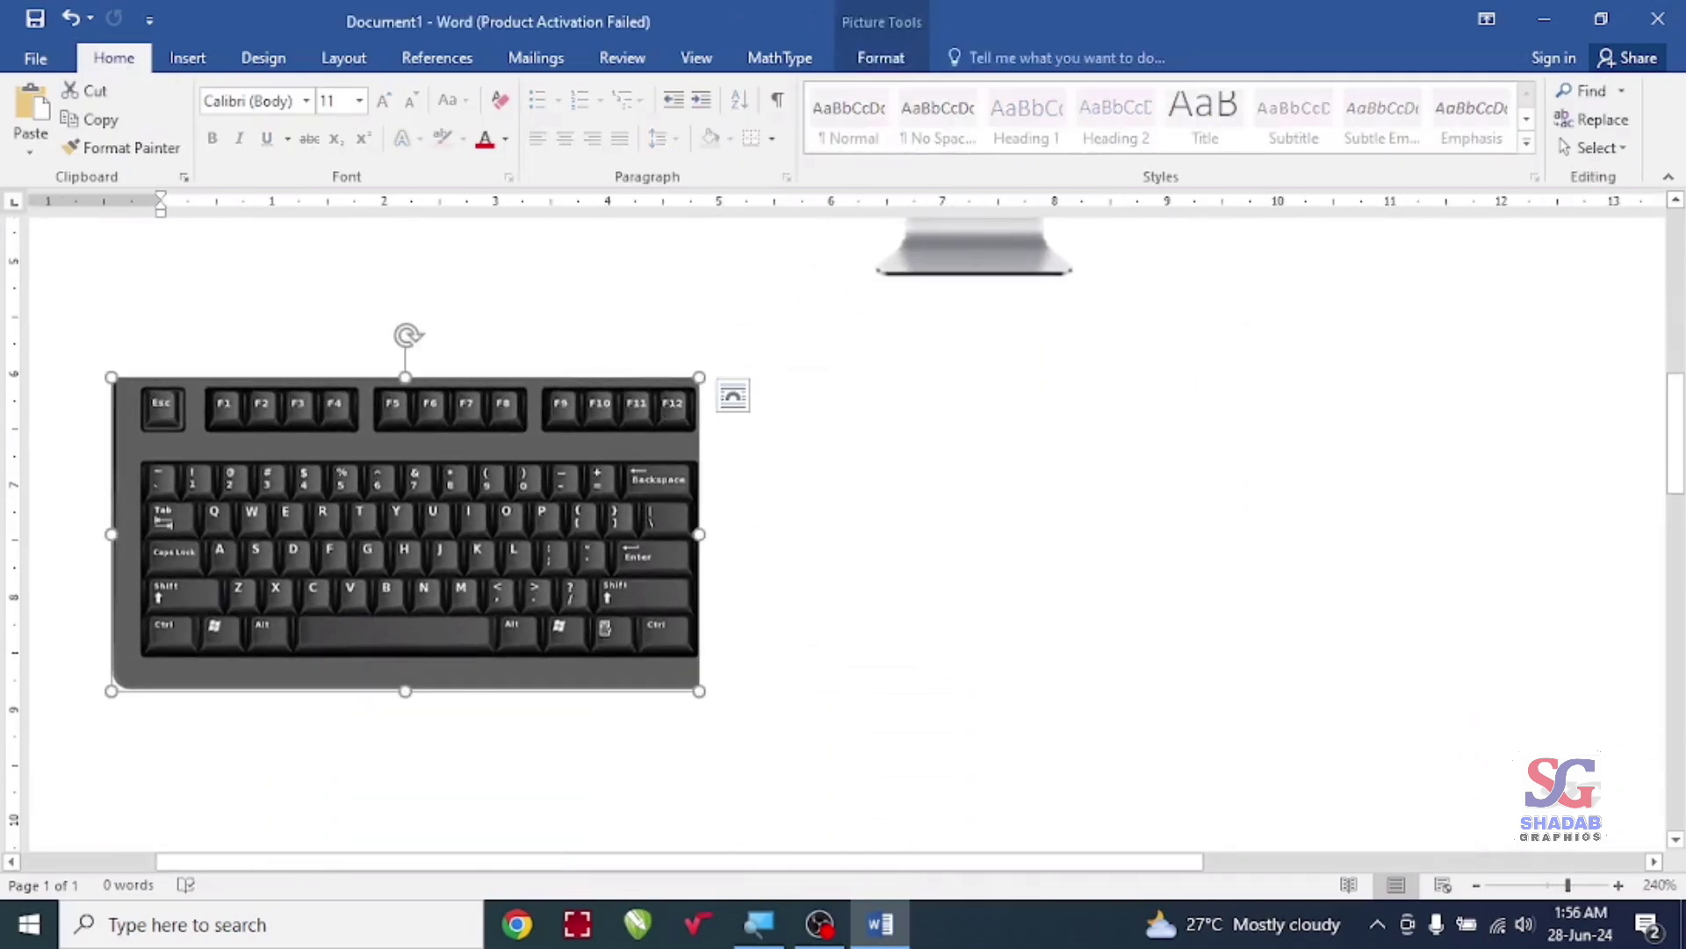
click(881, 57)
click(1454, 140)
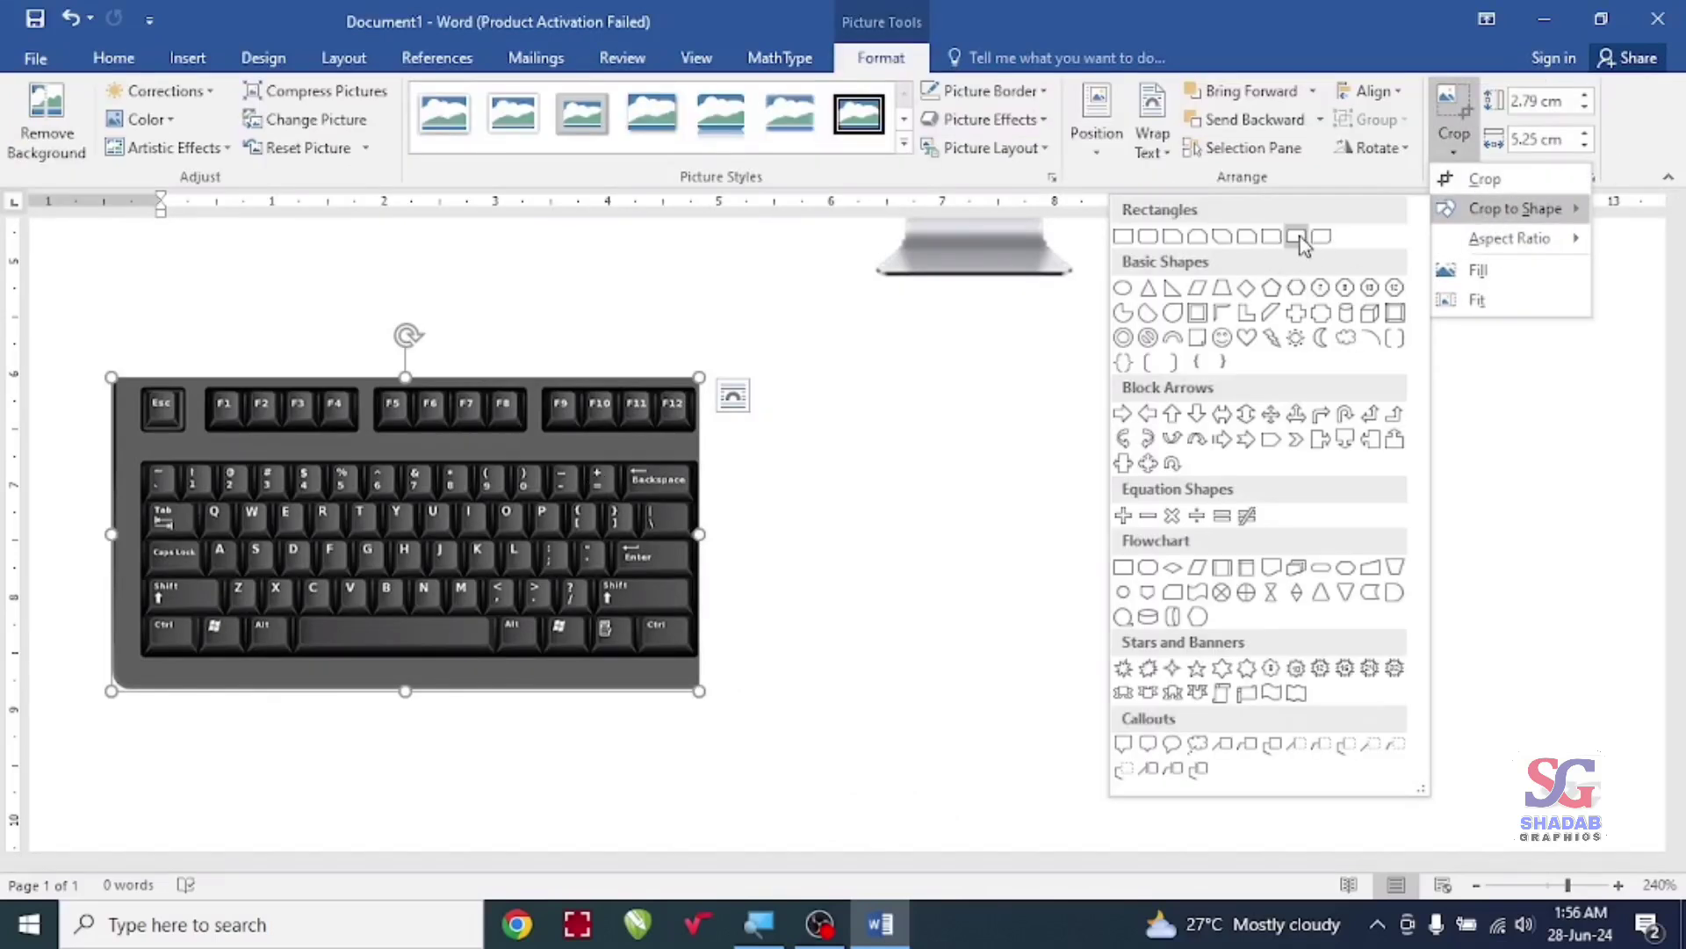
click(1131, 290)
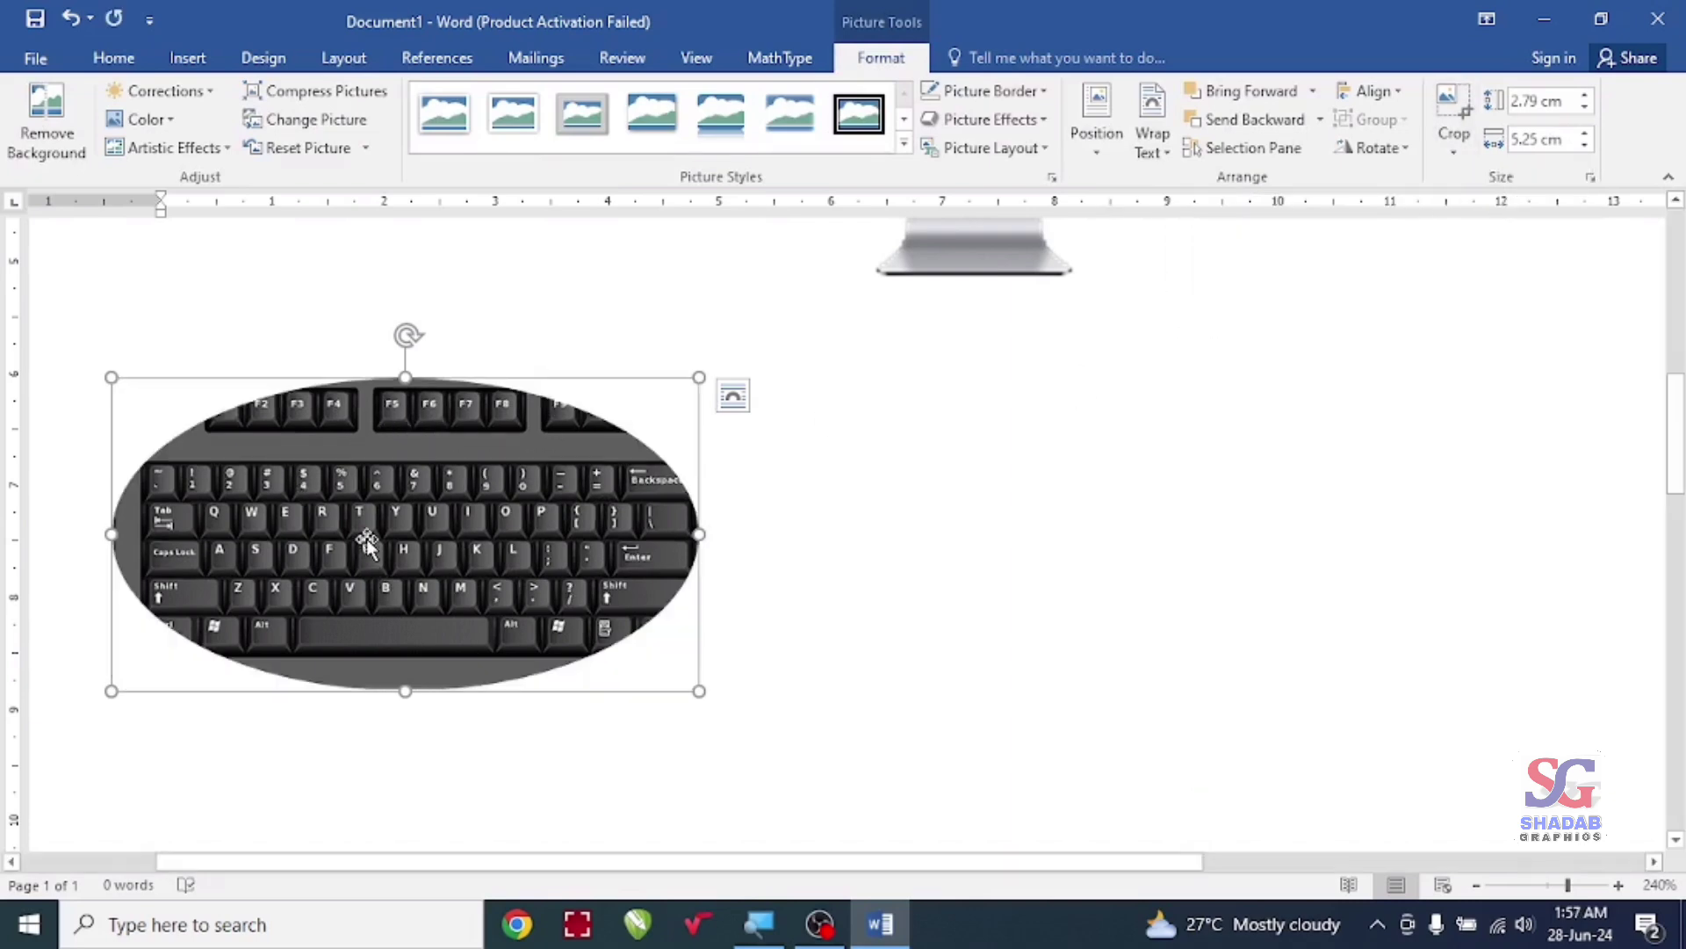
drag(360, 519, 481, 589)
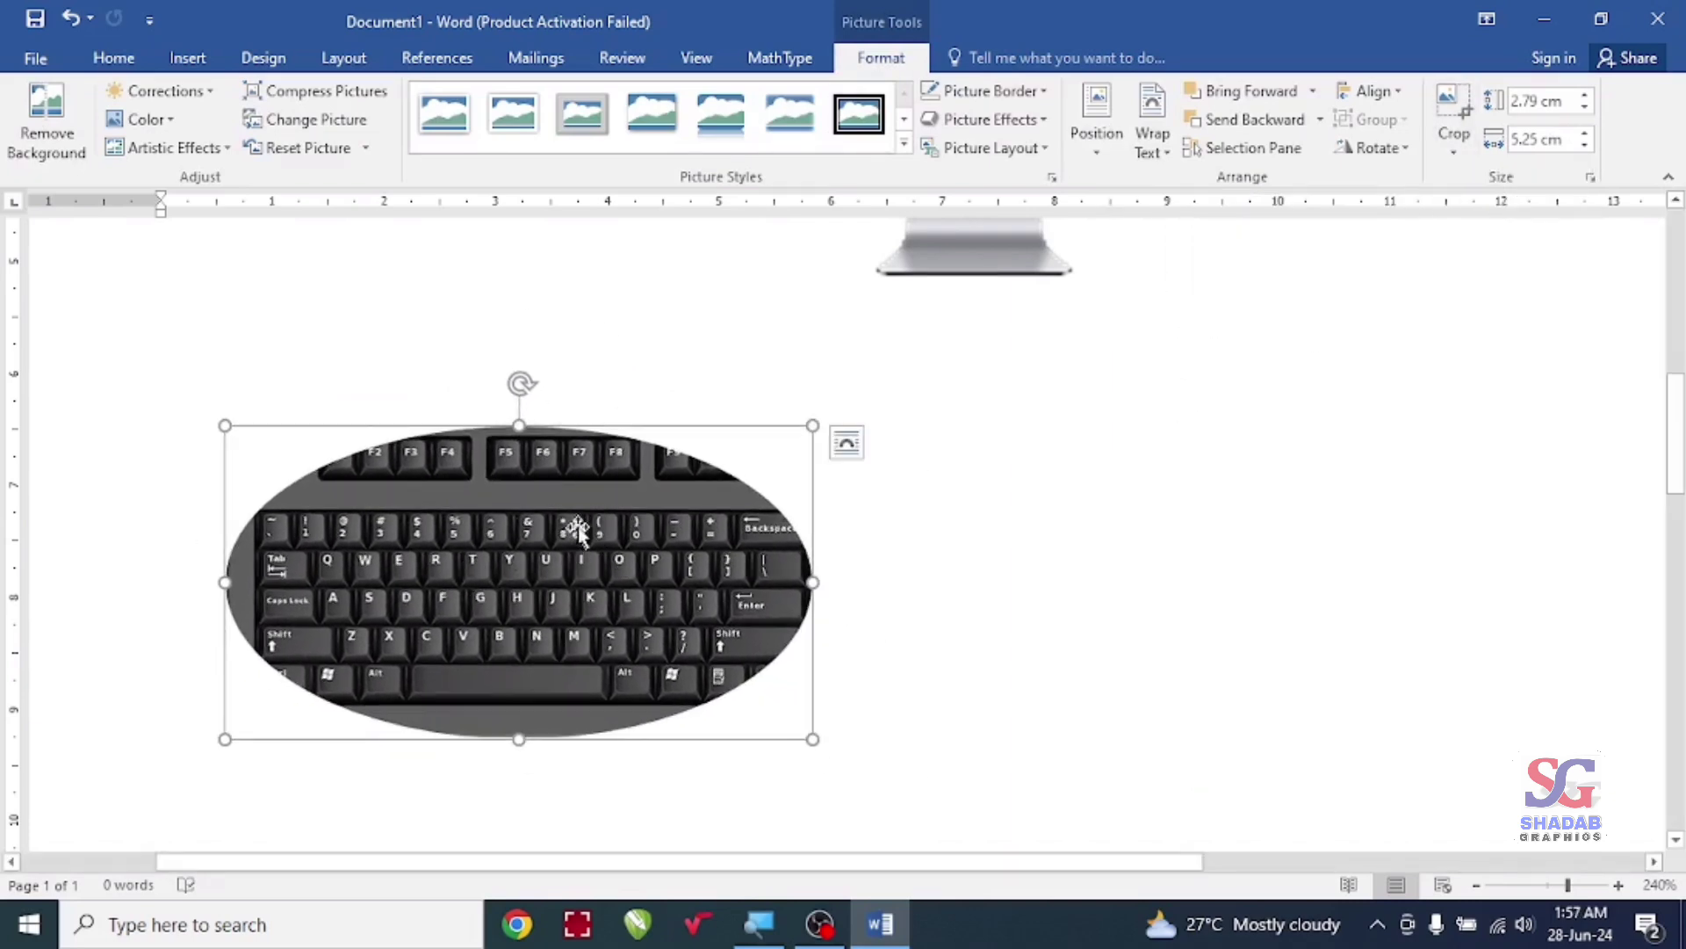
key(ctrl+z)
key(ctrl+z)
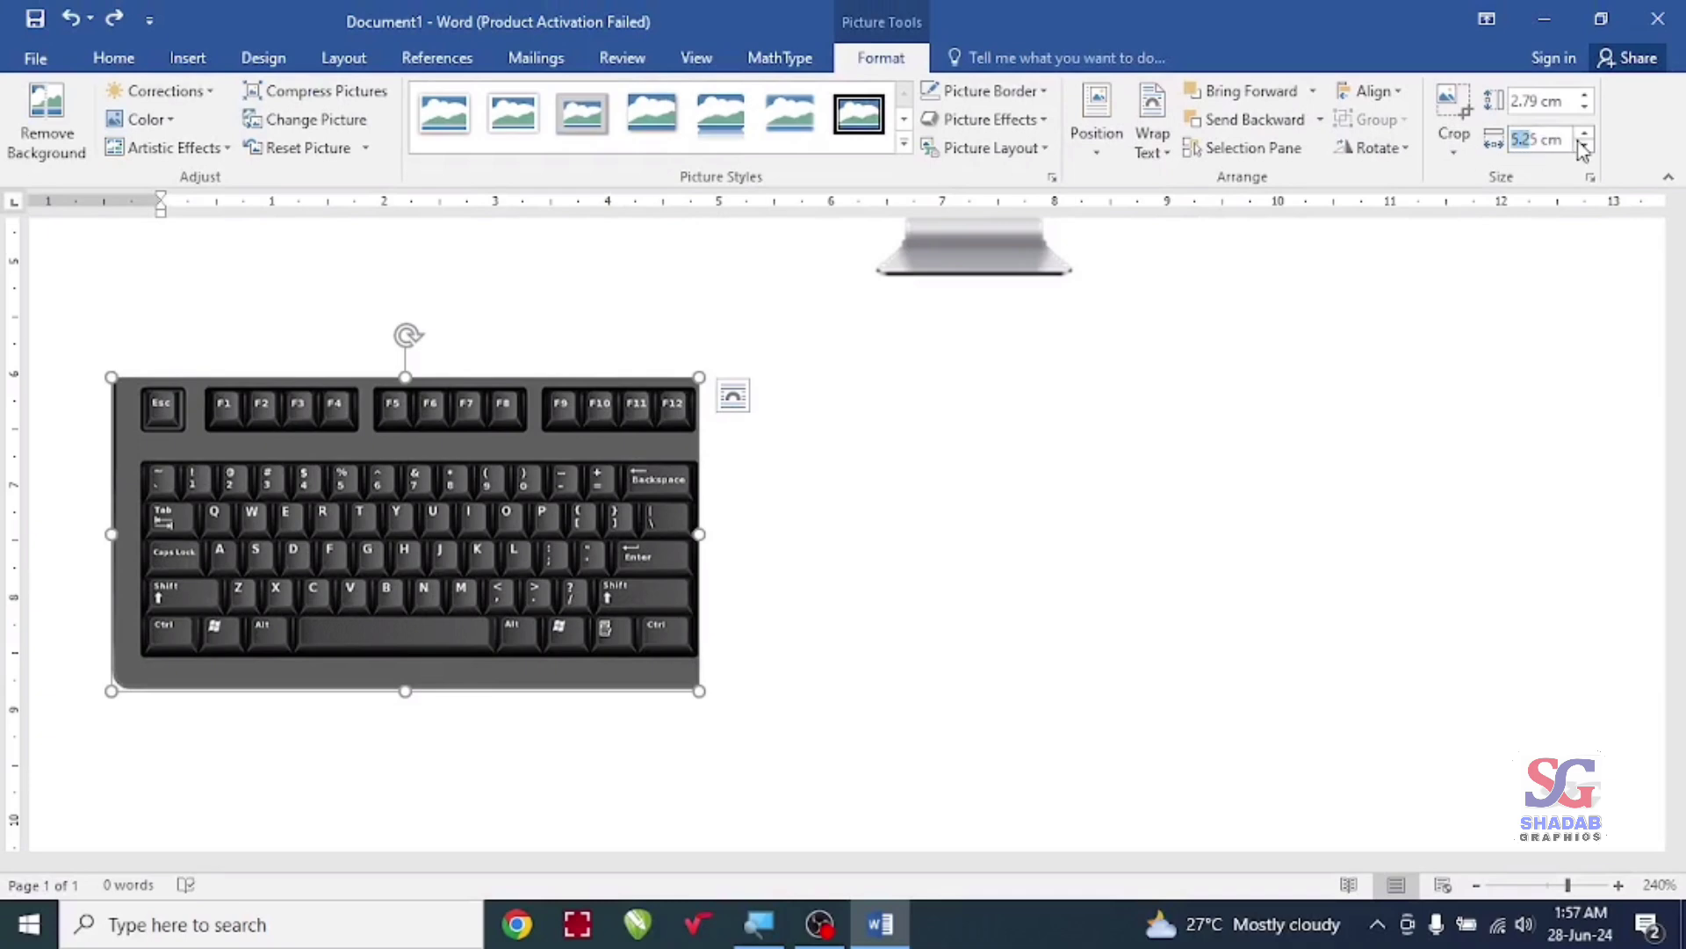
Step: Set the keyboard picture's width to 10 cm so its height scales to 5.32 cm
text(10)
key(Return)
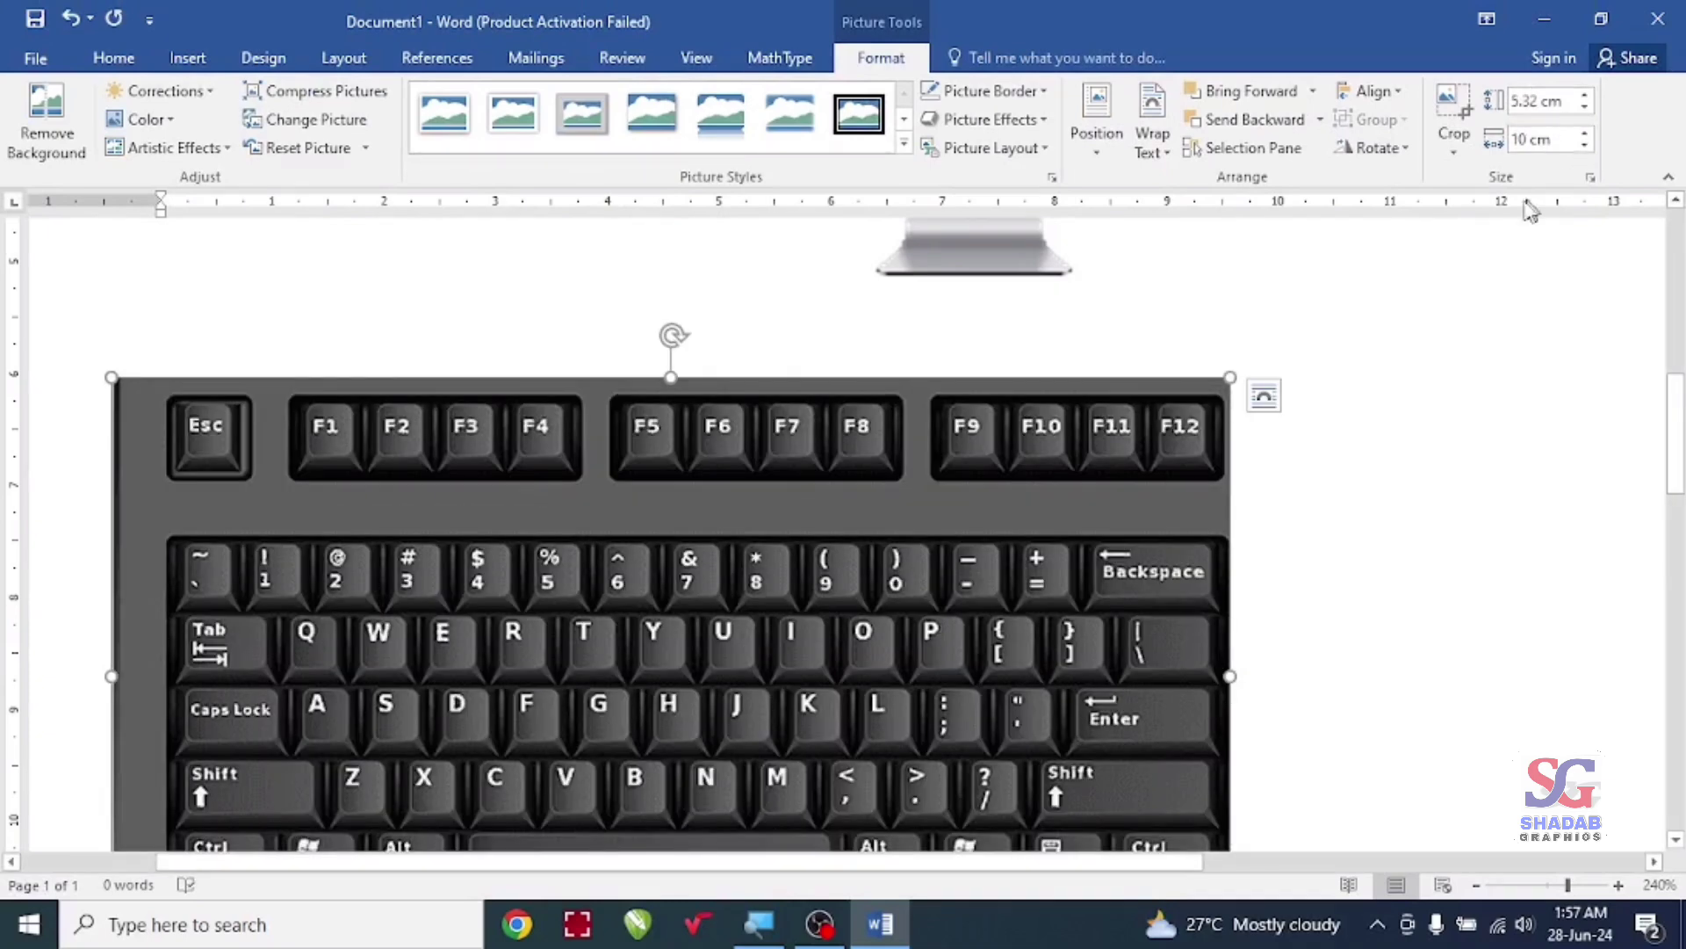
ctrl+scroll(997, 301, down, 3)
scroll(835, 388, down, 1)
scroll(606, 382, down, 3)
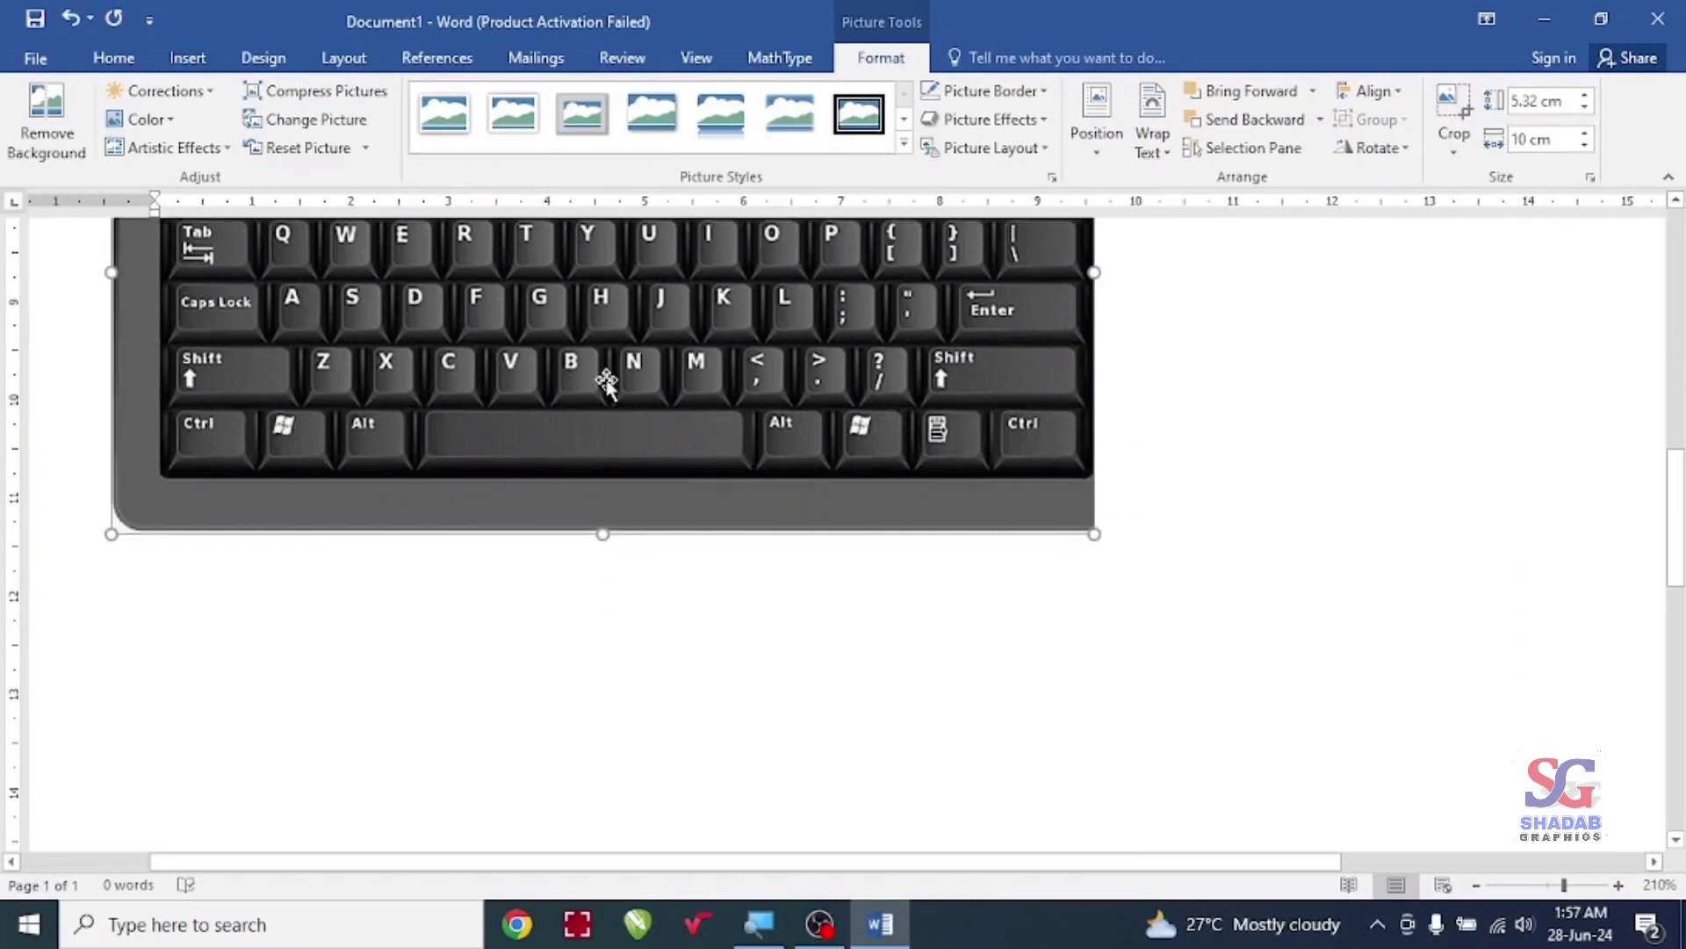
scroll(606, 382, up, 3)
scroll(1321, 520, up, 1)
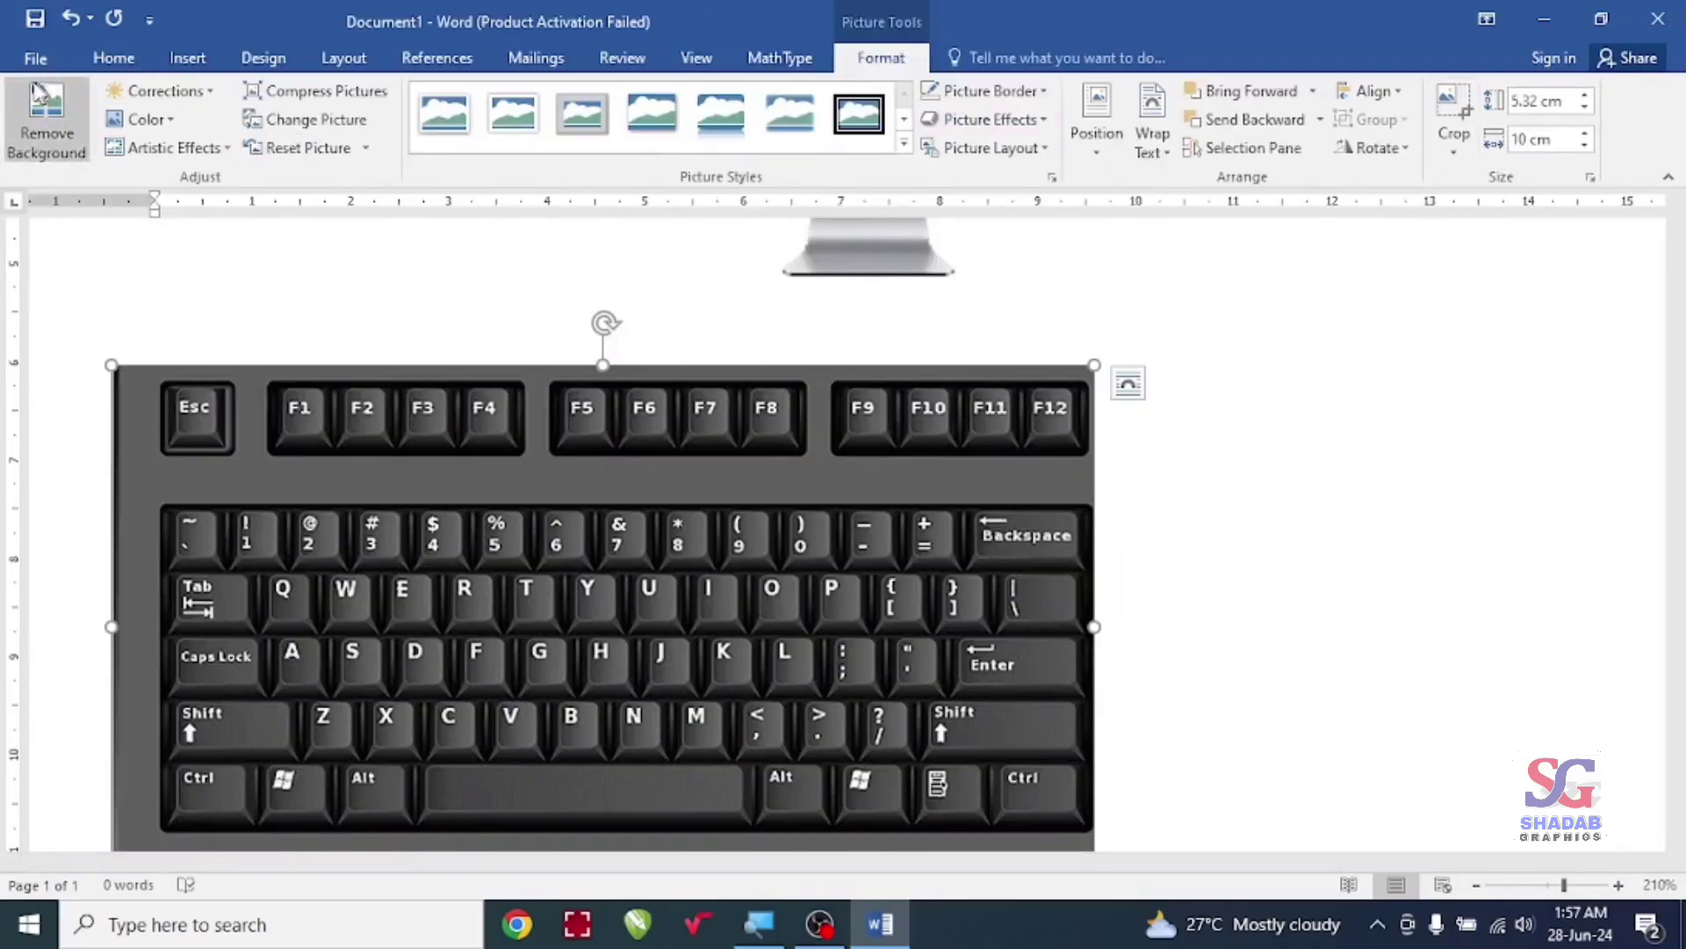
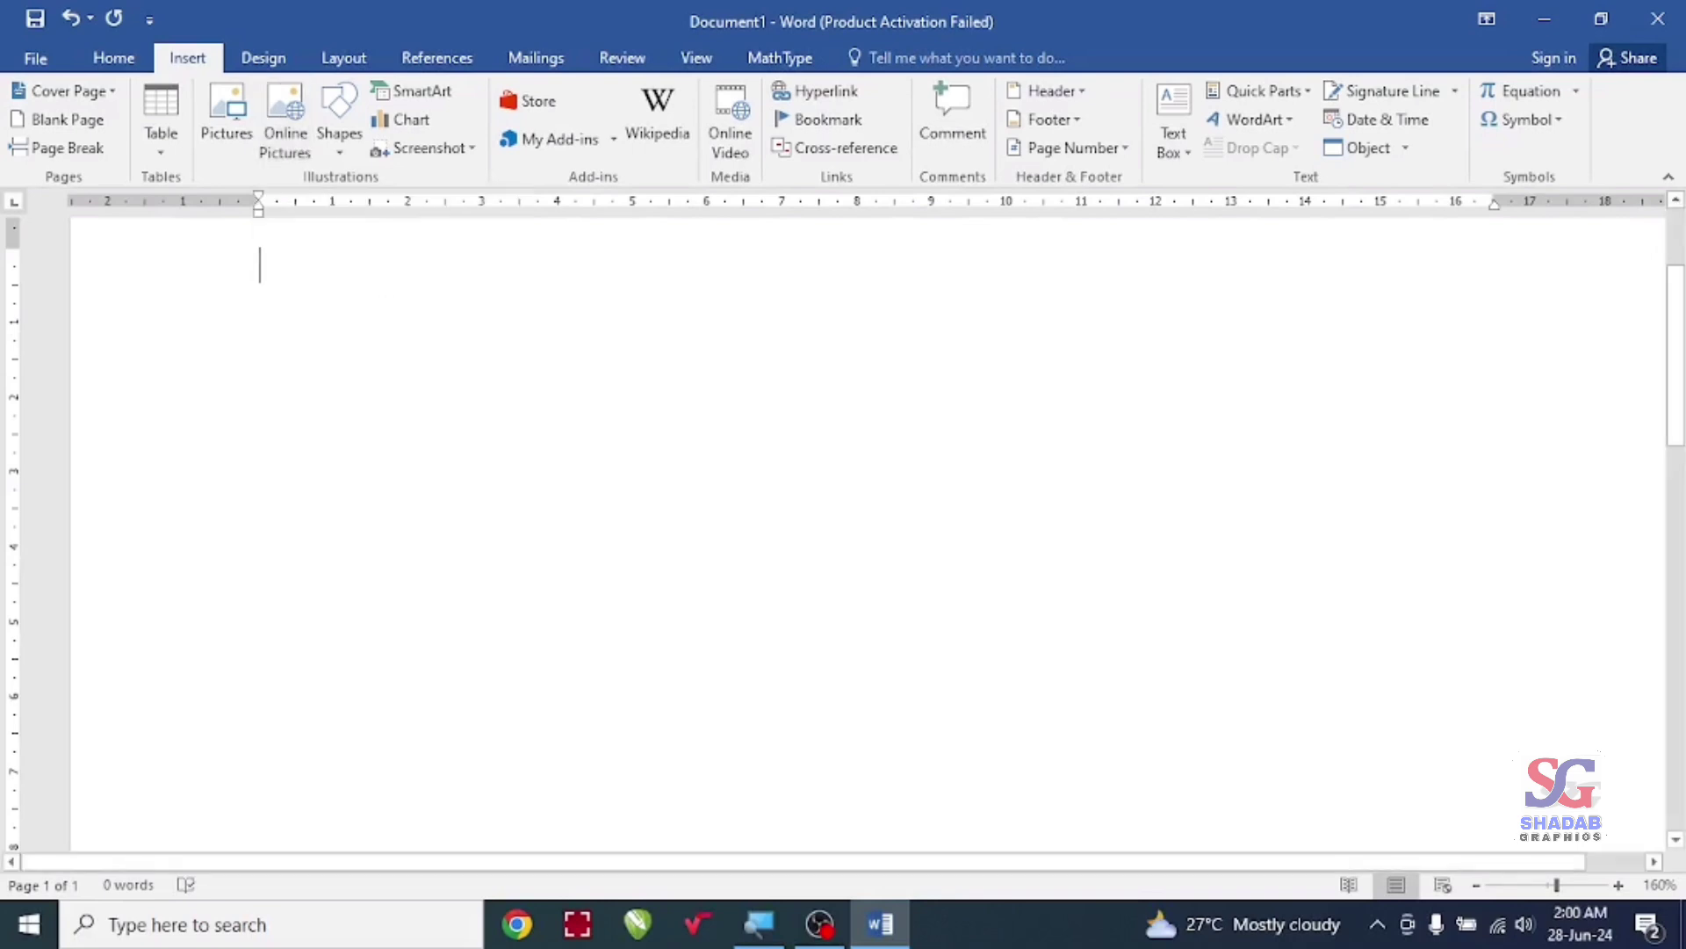
Step: Search Bing online pictures for 'rose'
click(285, 119)
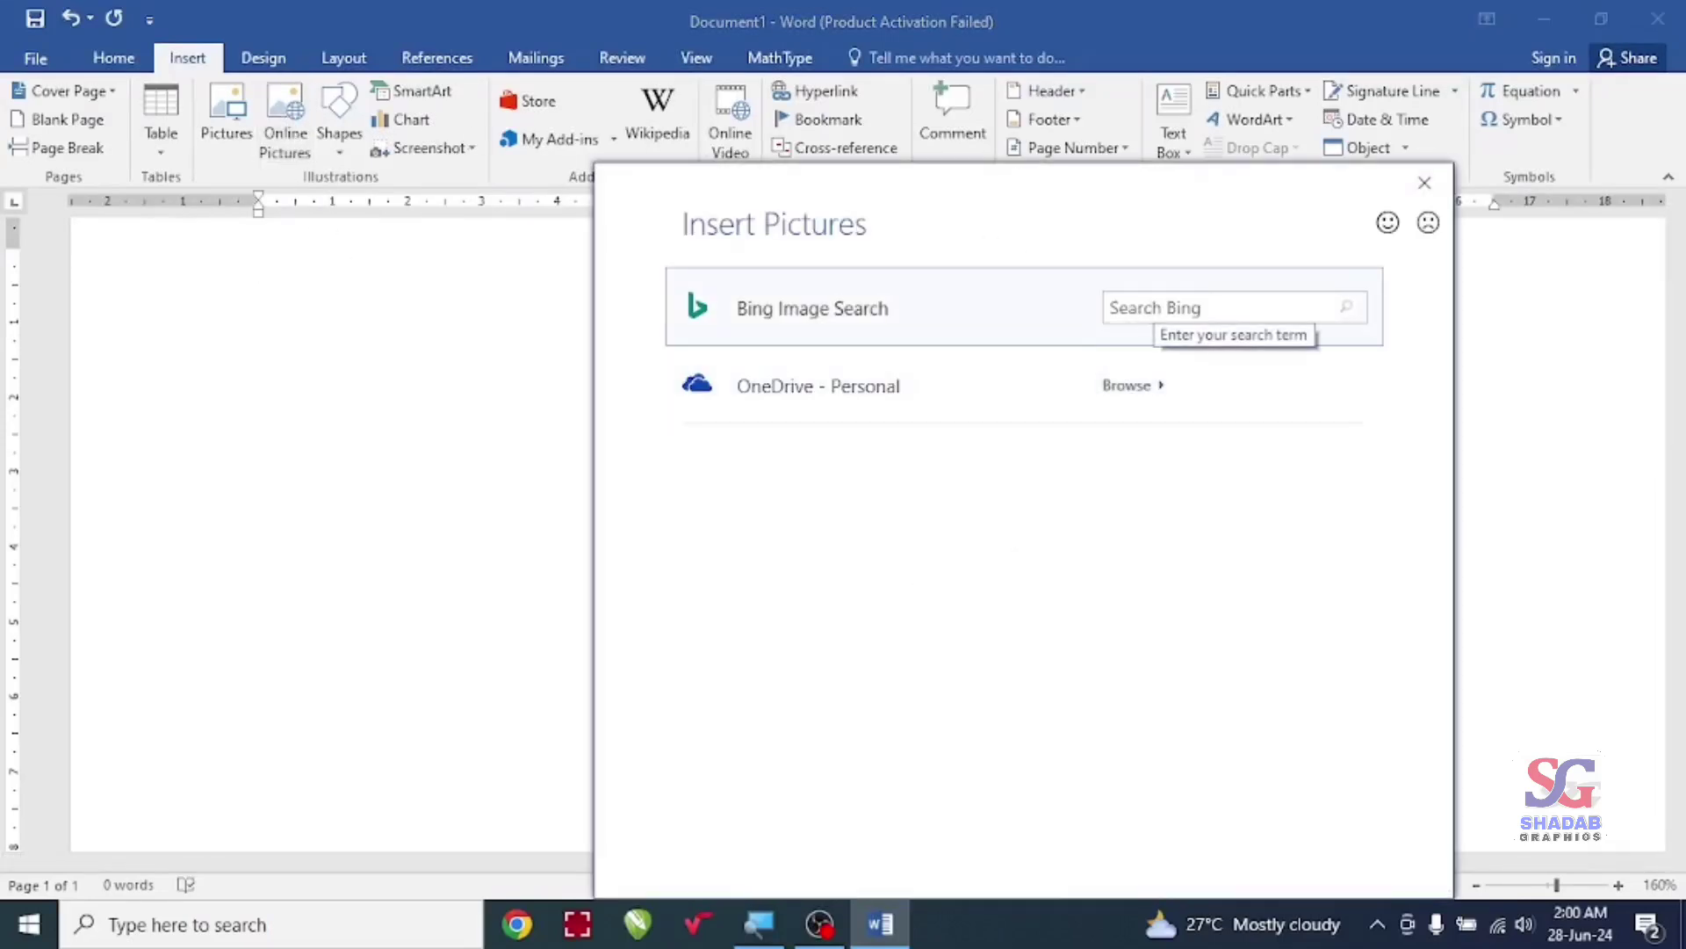
click(1142, 307)
text(rose)
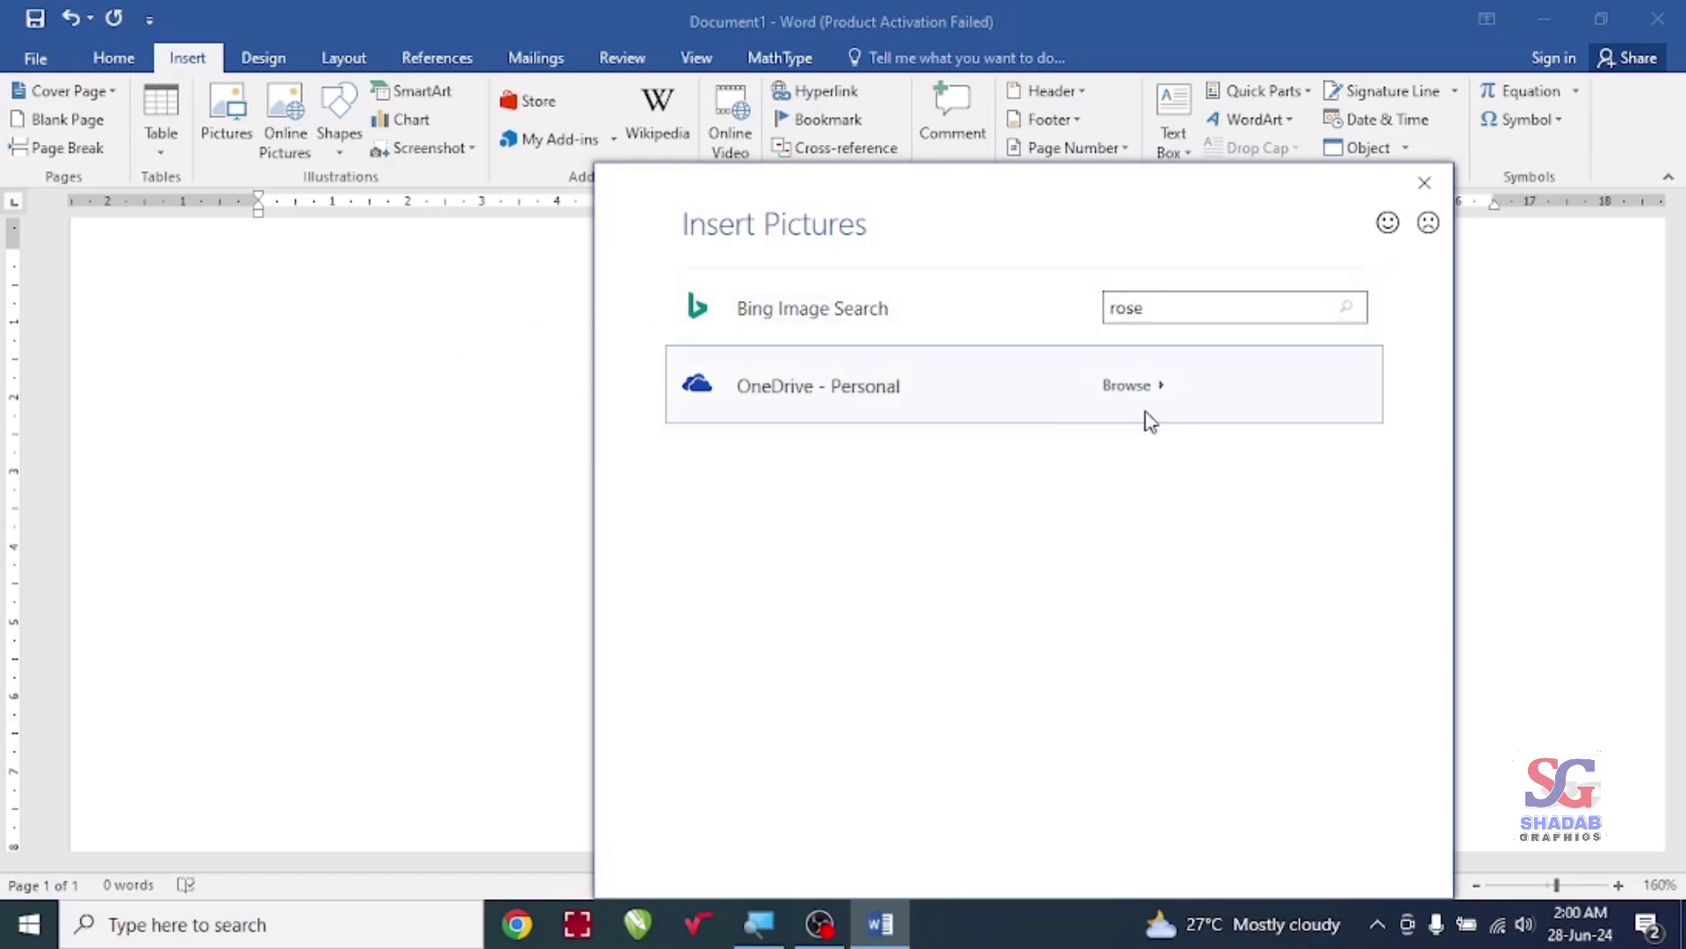
key(Return)
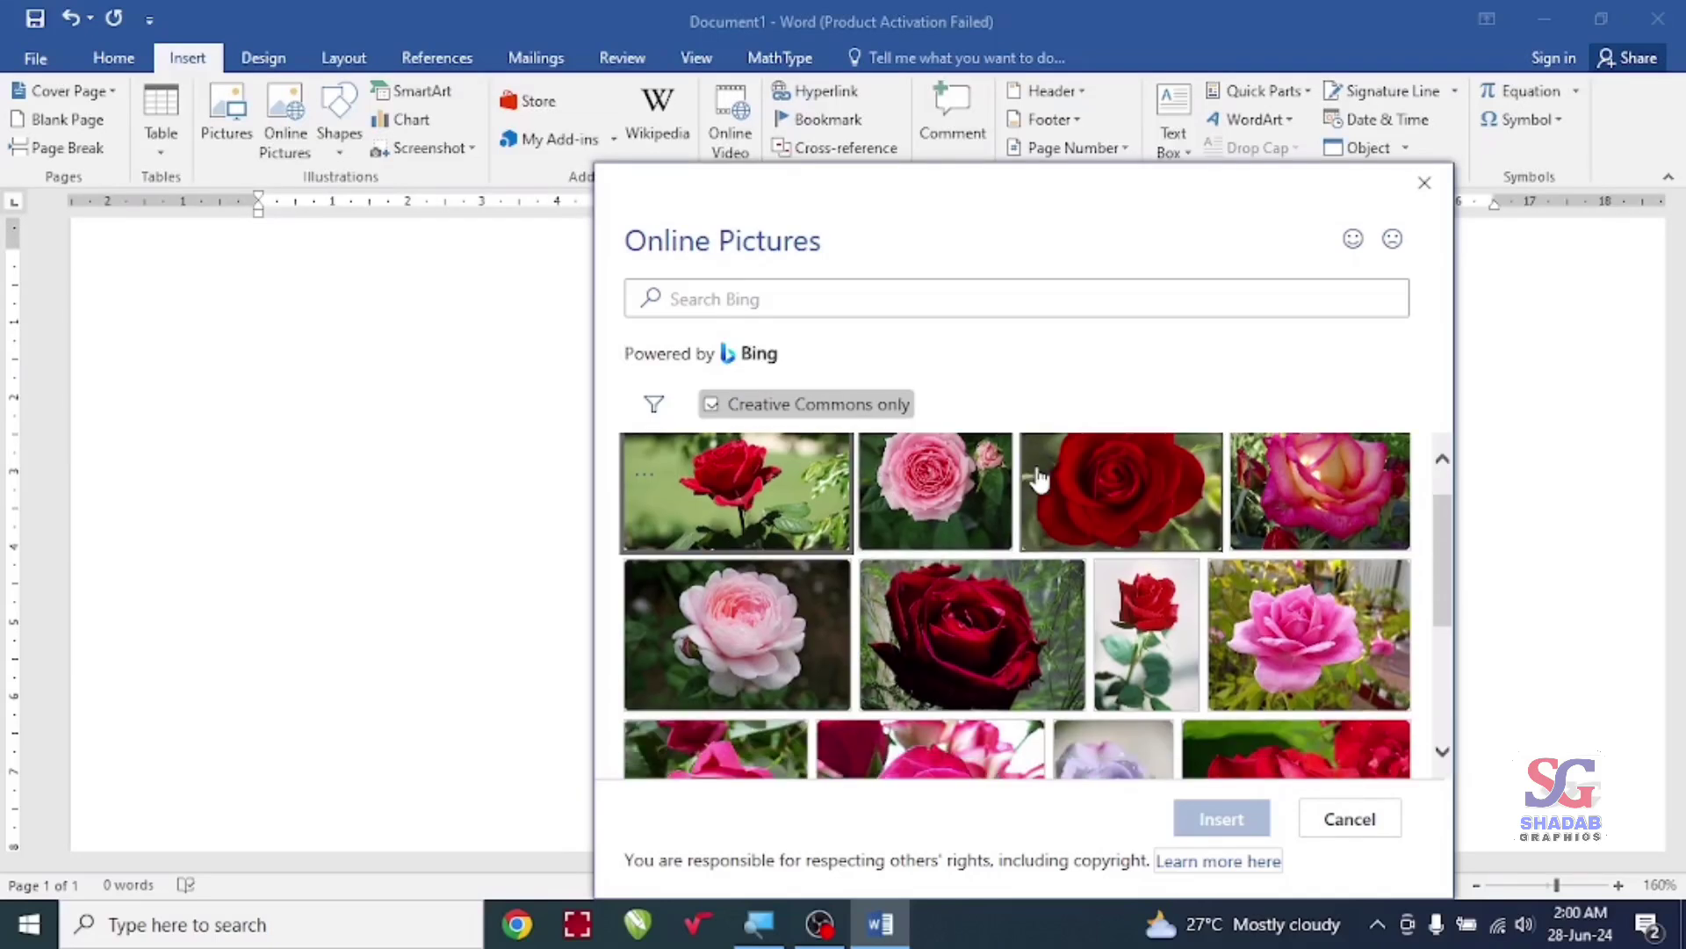
Step: Pick the first red rose image from the results and insert it
scroll(1010, 545, down, 3)
scroll(957, 562, down, 3)
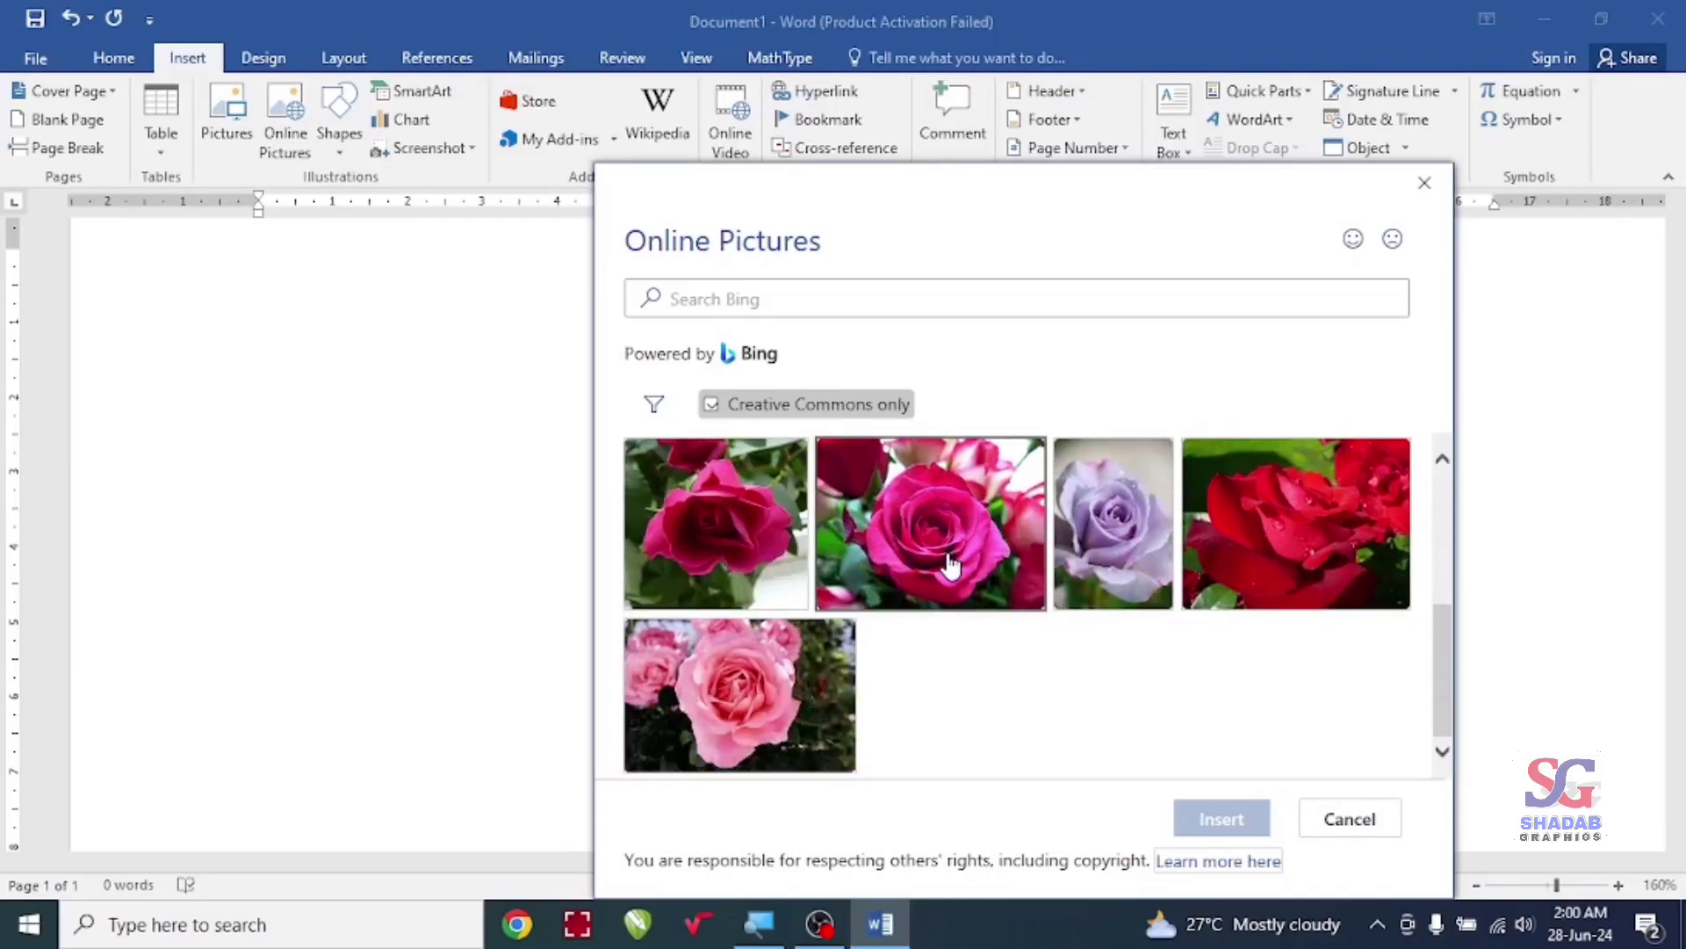
scroll(950, 565, up, 3)
scroll(950, 564, up, 3)
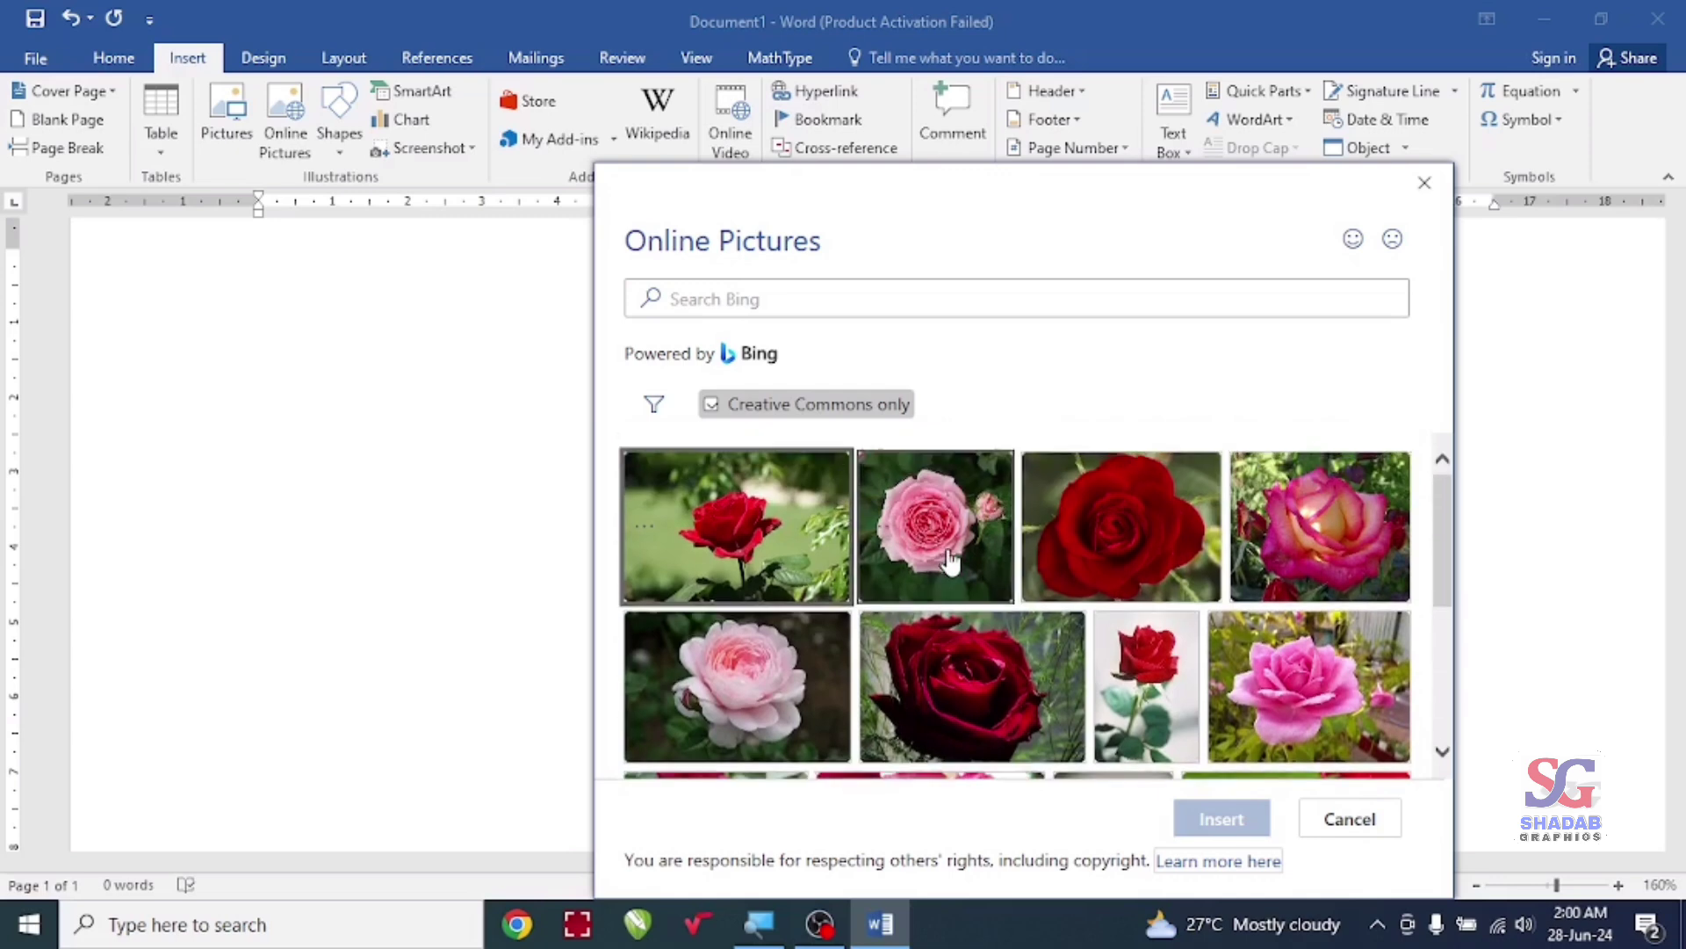
click(784, 549)
click(1207, 826)
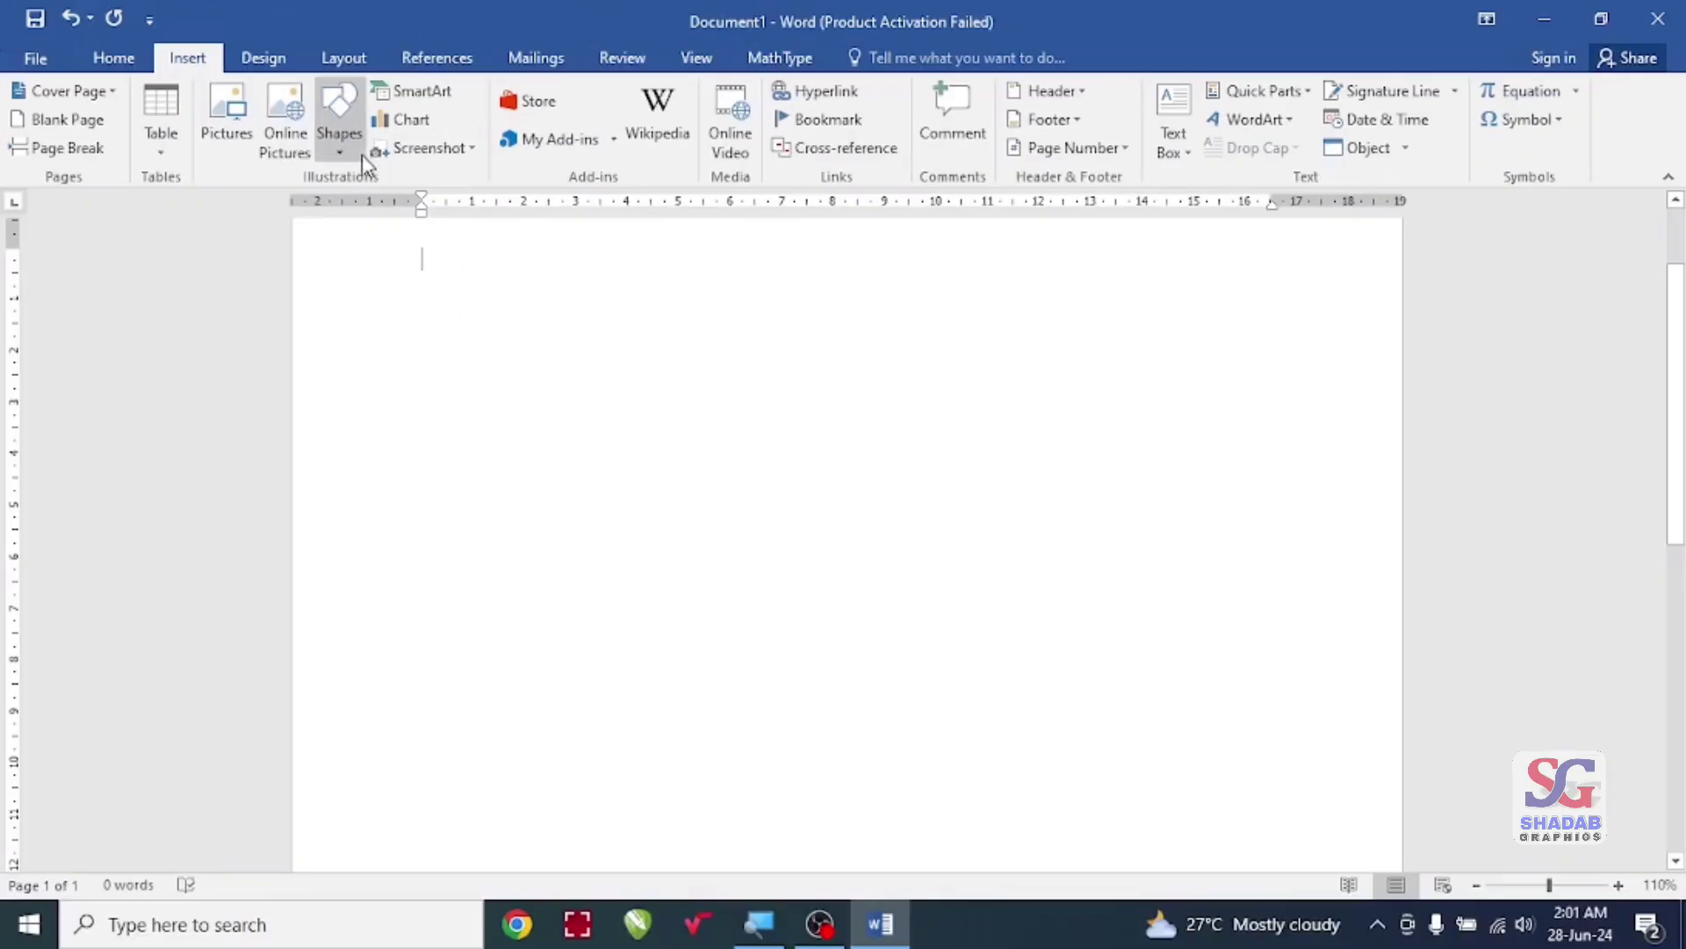
Step: Draw a straight horizontal line across the top of the page
click(356, 154)
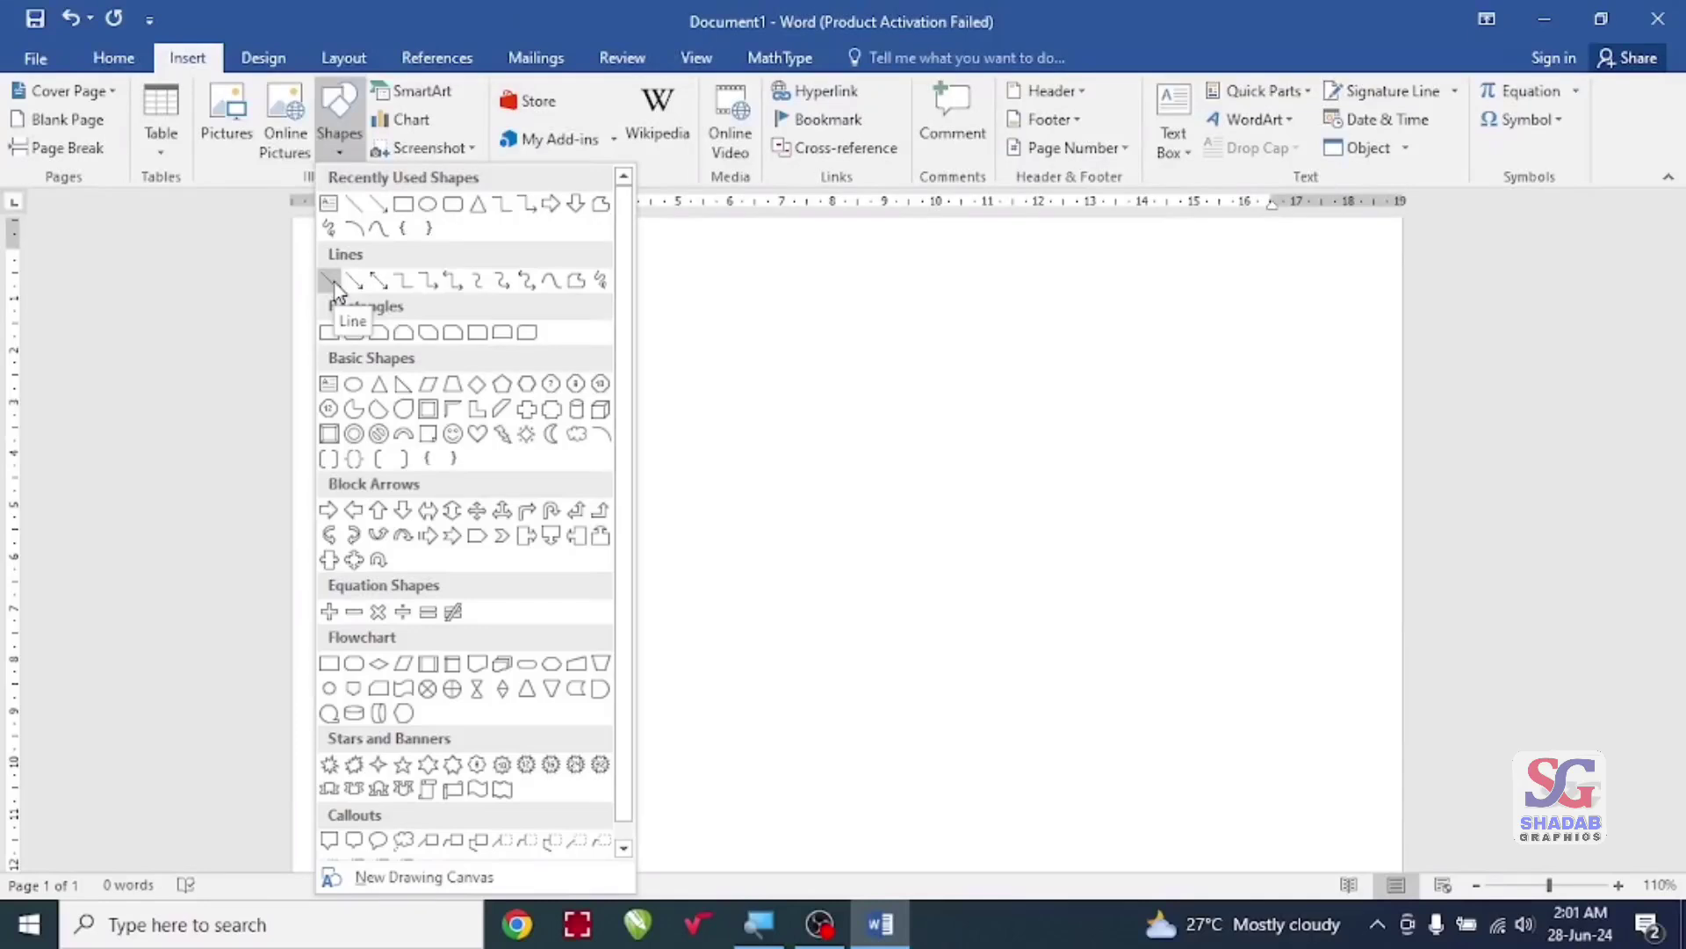
click(339, 285)
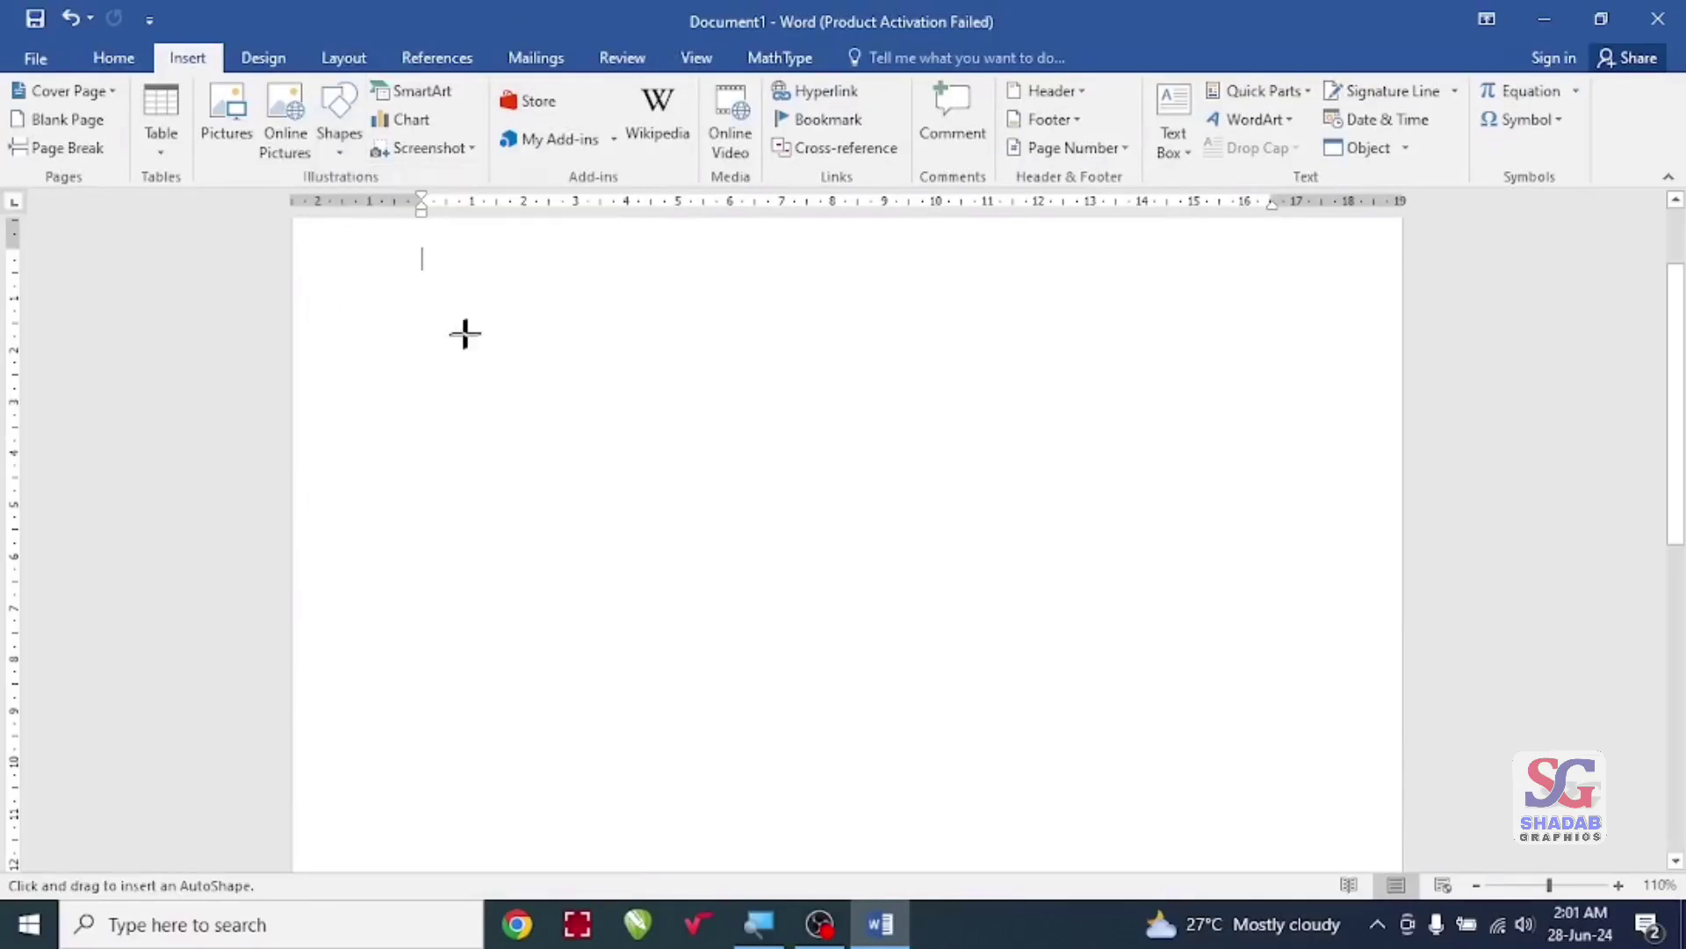
mouse_move(410, 335)
mouse_down()
mouse_move(968, 405)
mouse_move(938, 428)
mouse_up()
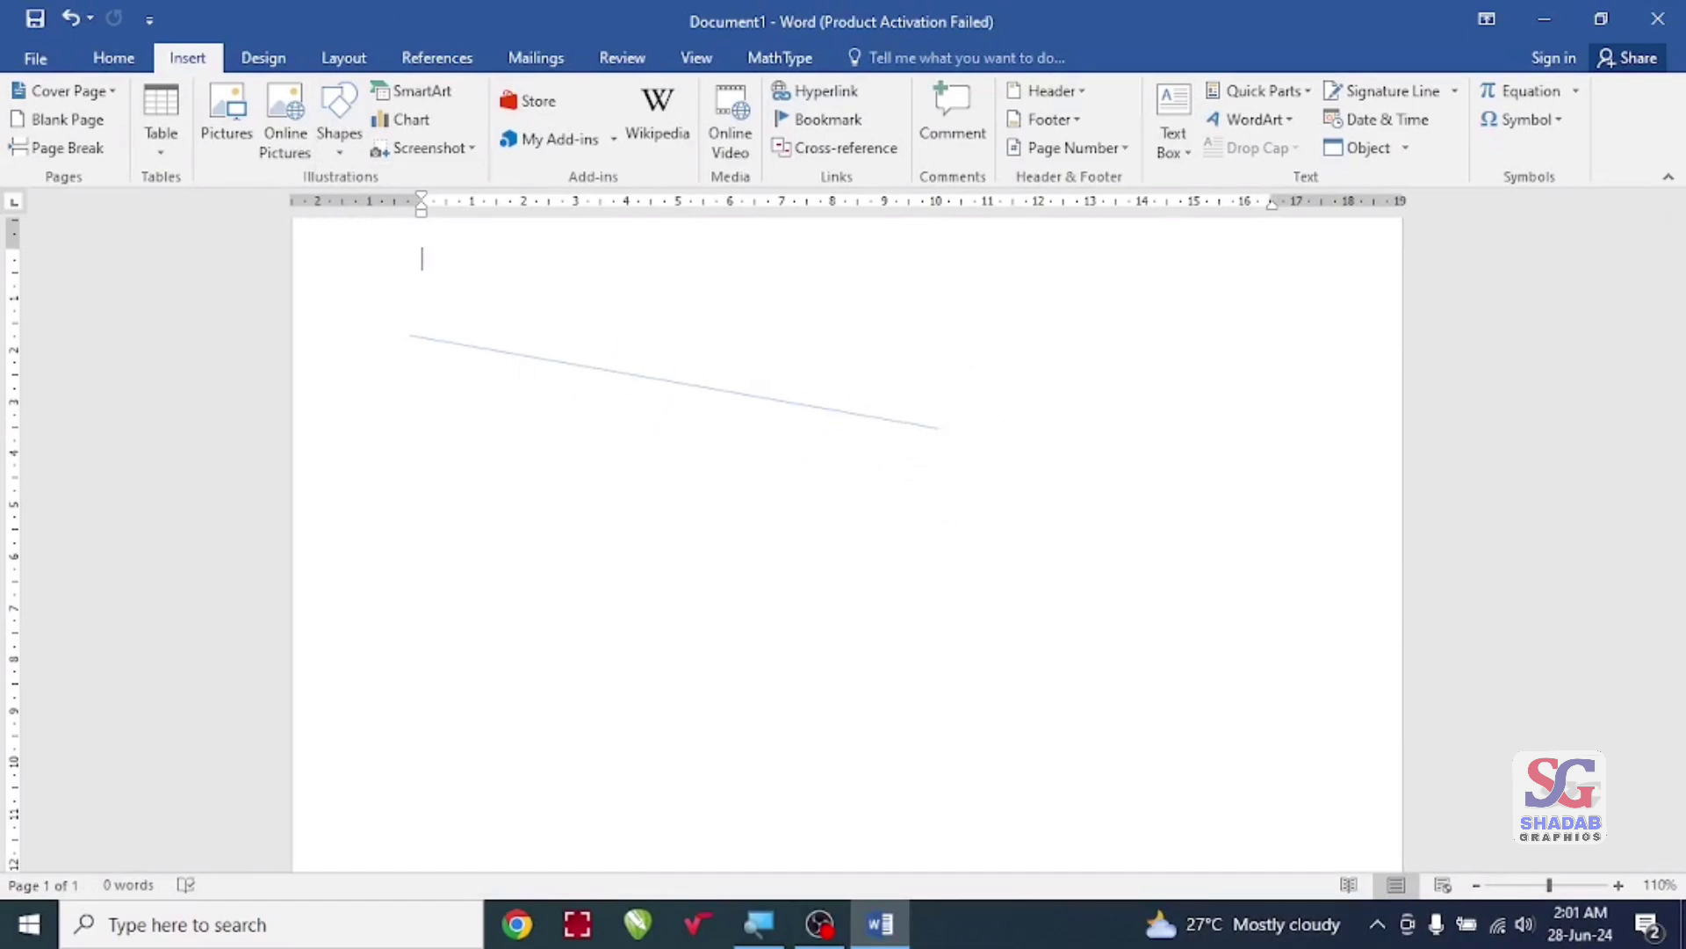
drag(938, 428, 872, 399)
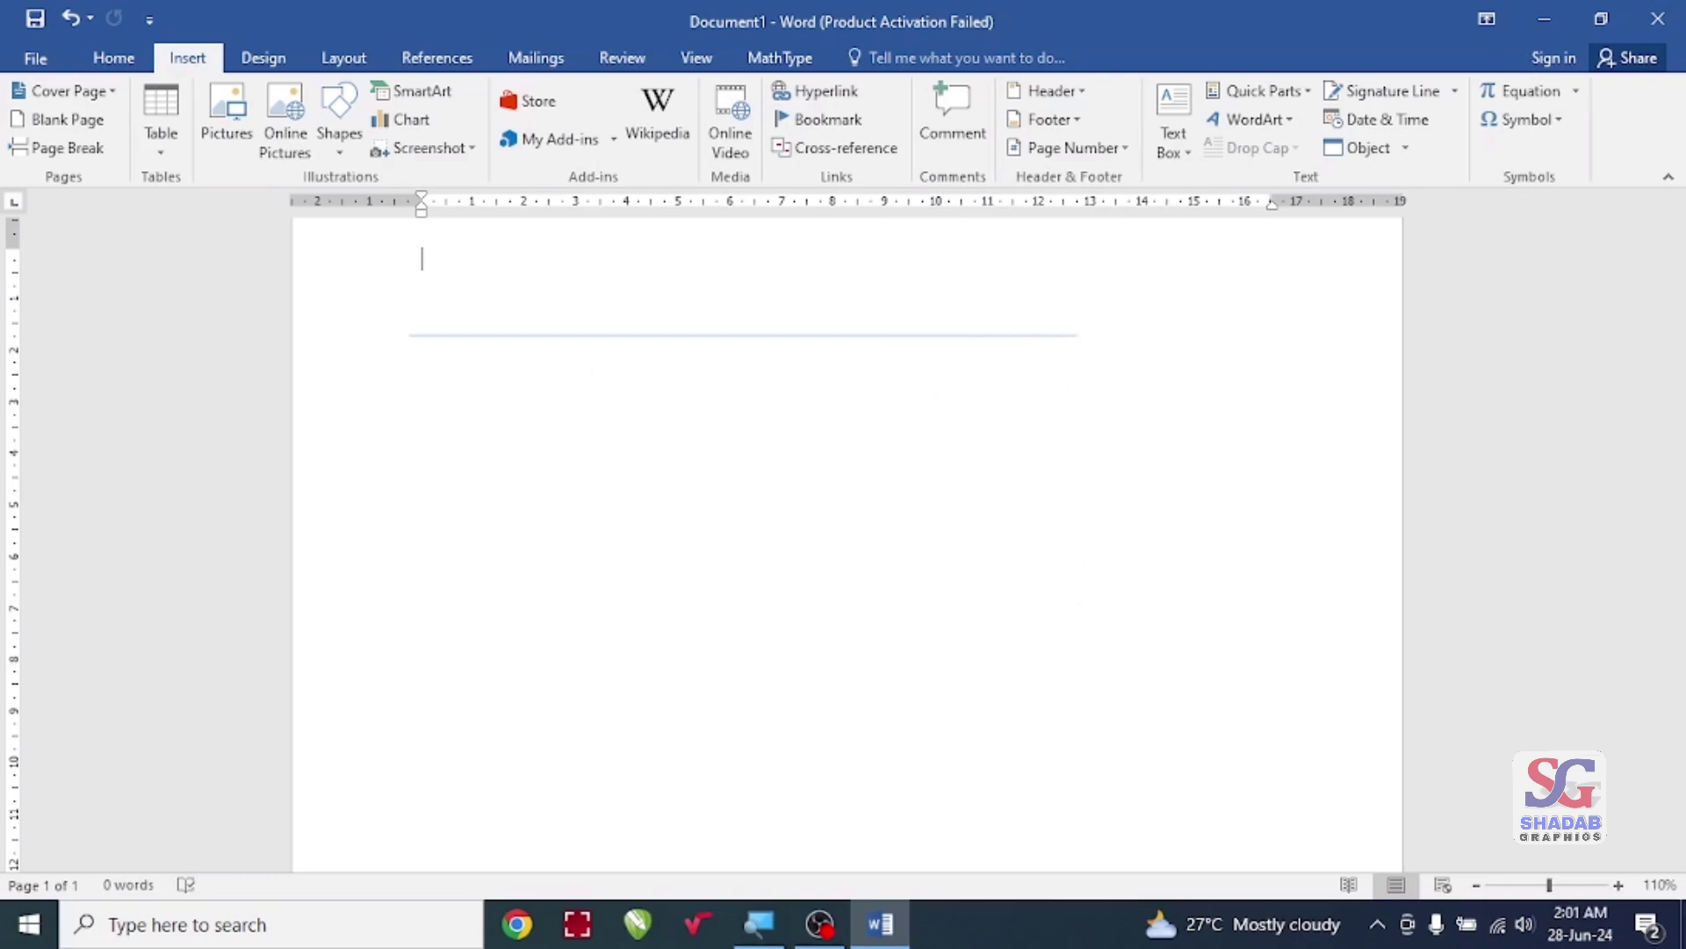
drag(1089, 413, 1151, 405)
Step: Draw a 5.9 × 11.6 cm rectangle below the line and set it to No Fill
click(187, 57)
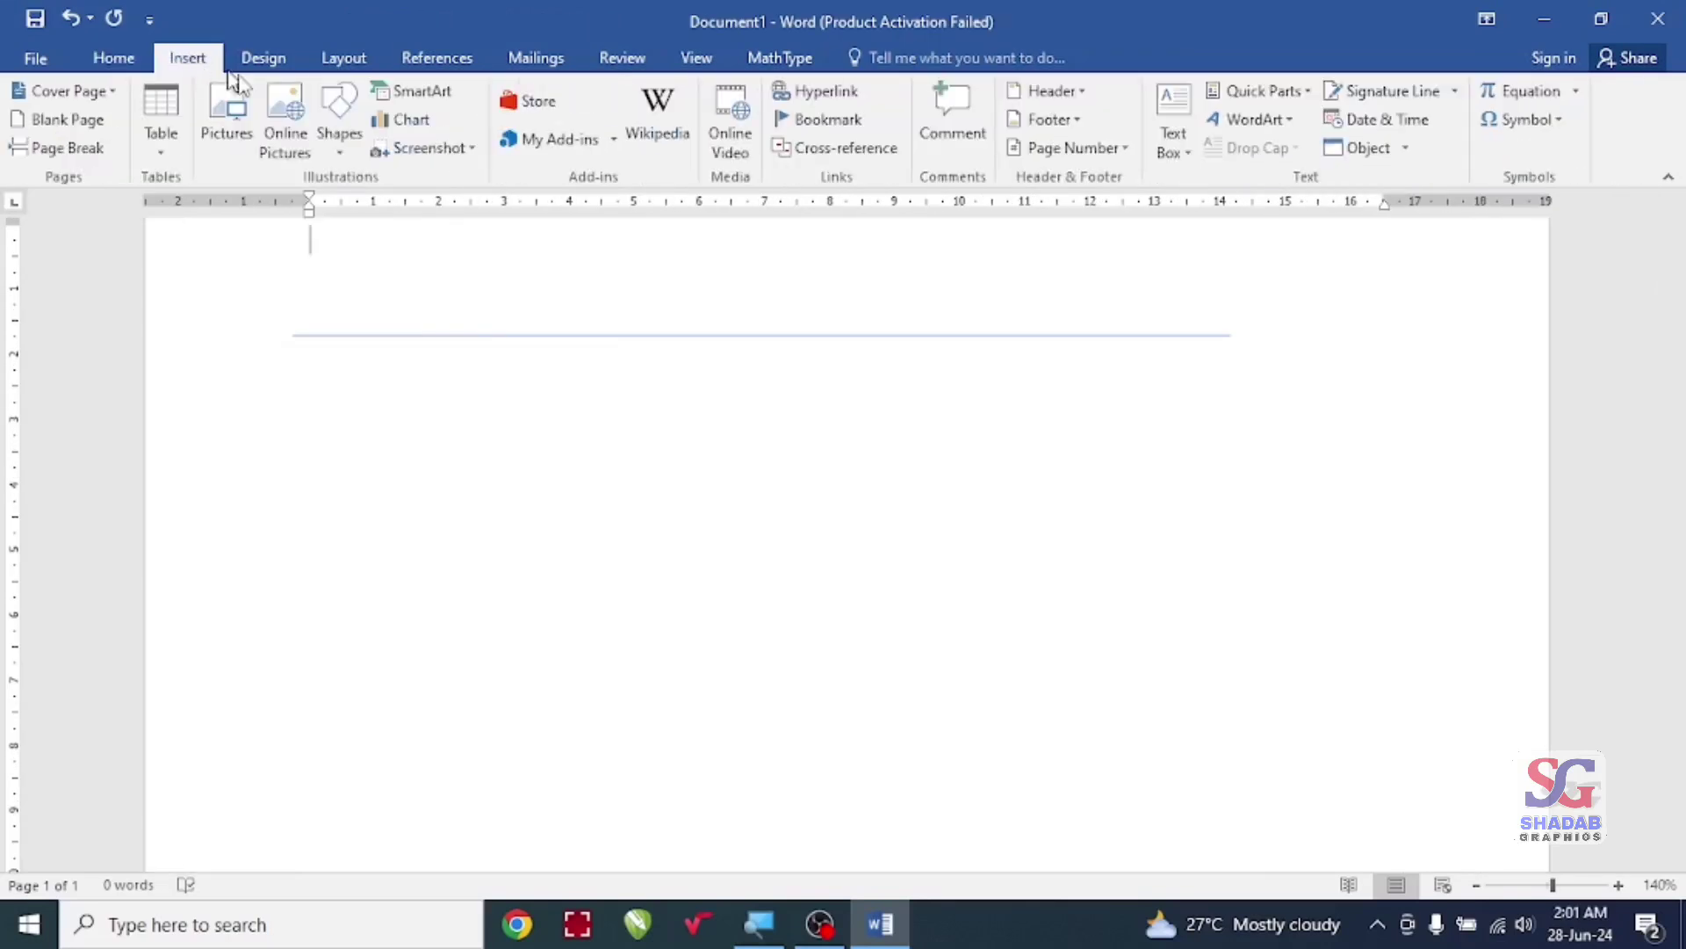
click(339, 123)
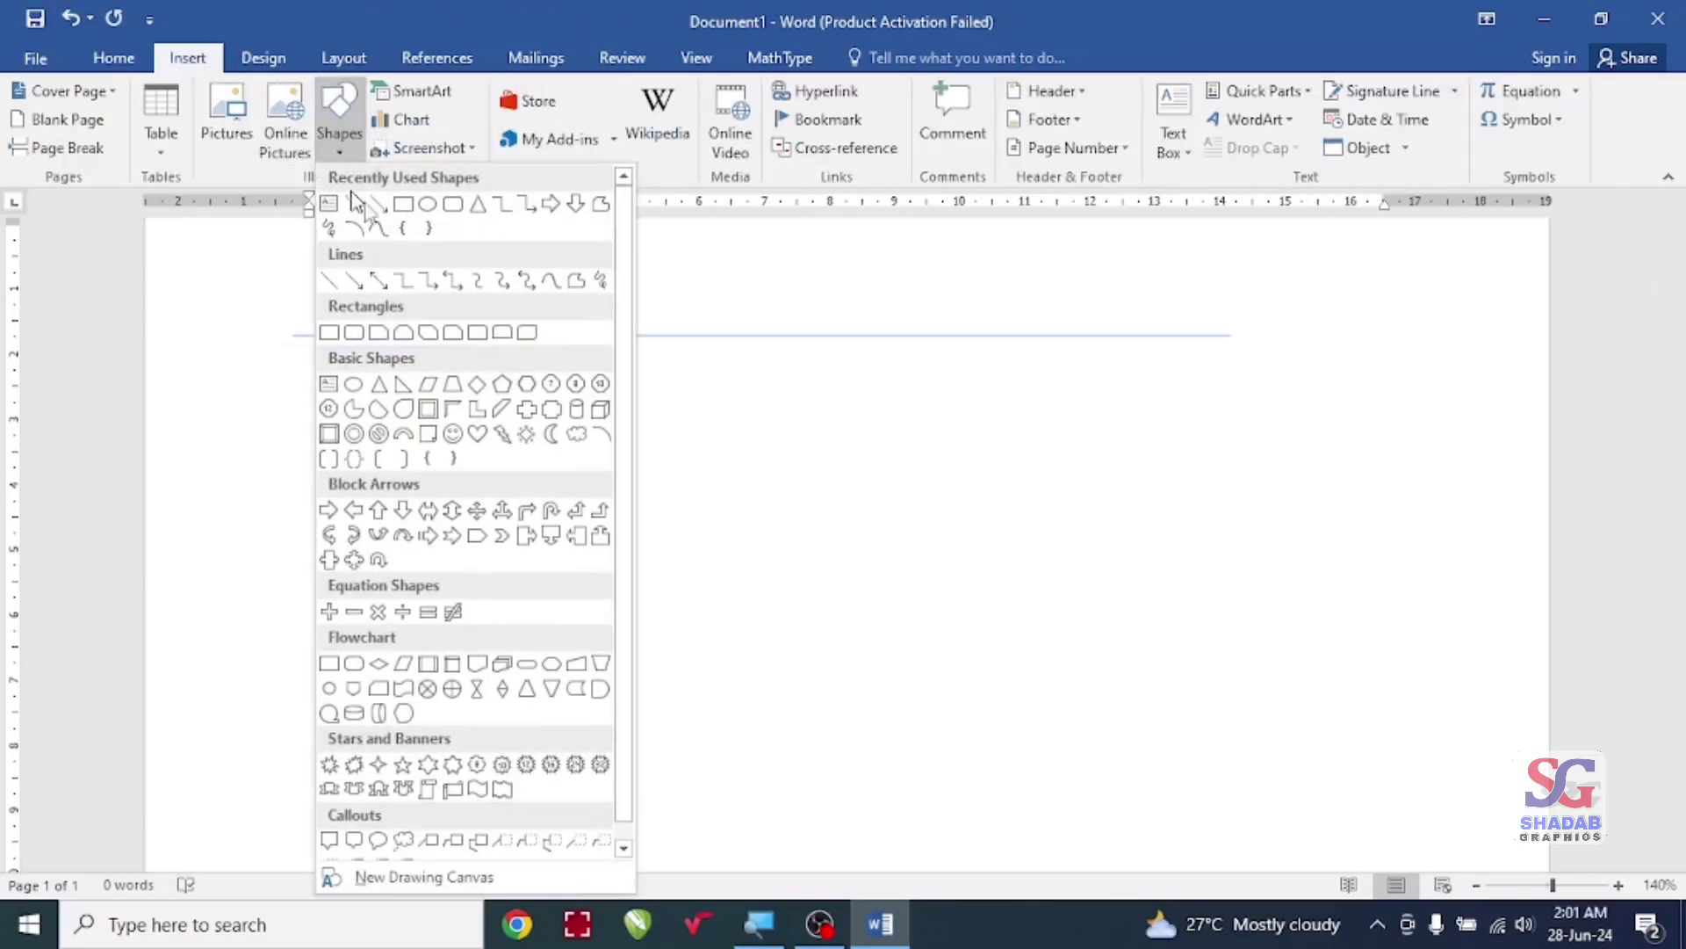
click(330, 332)
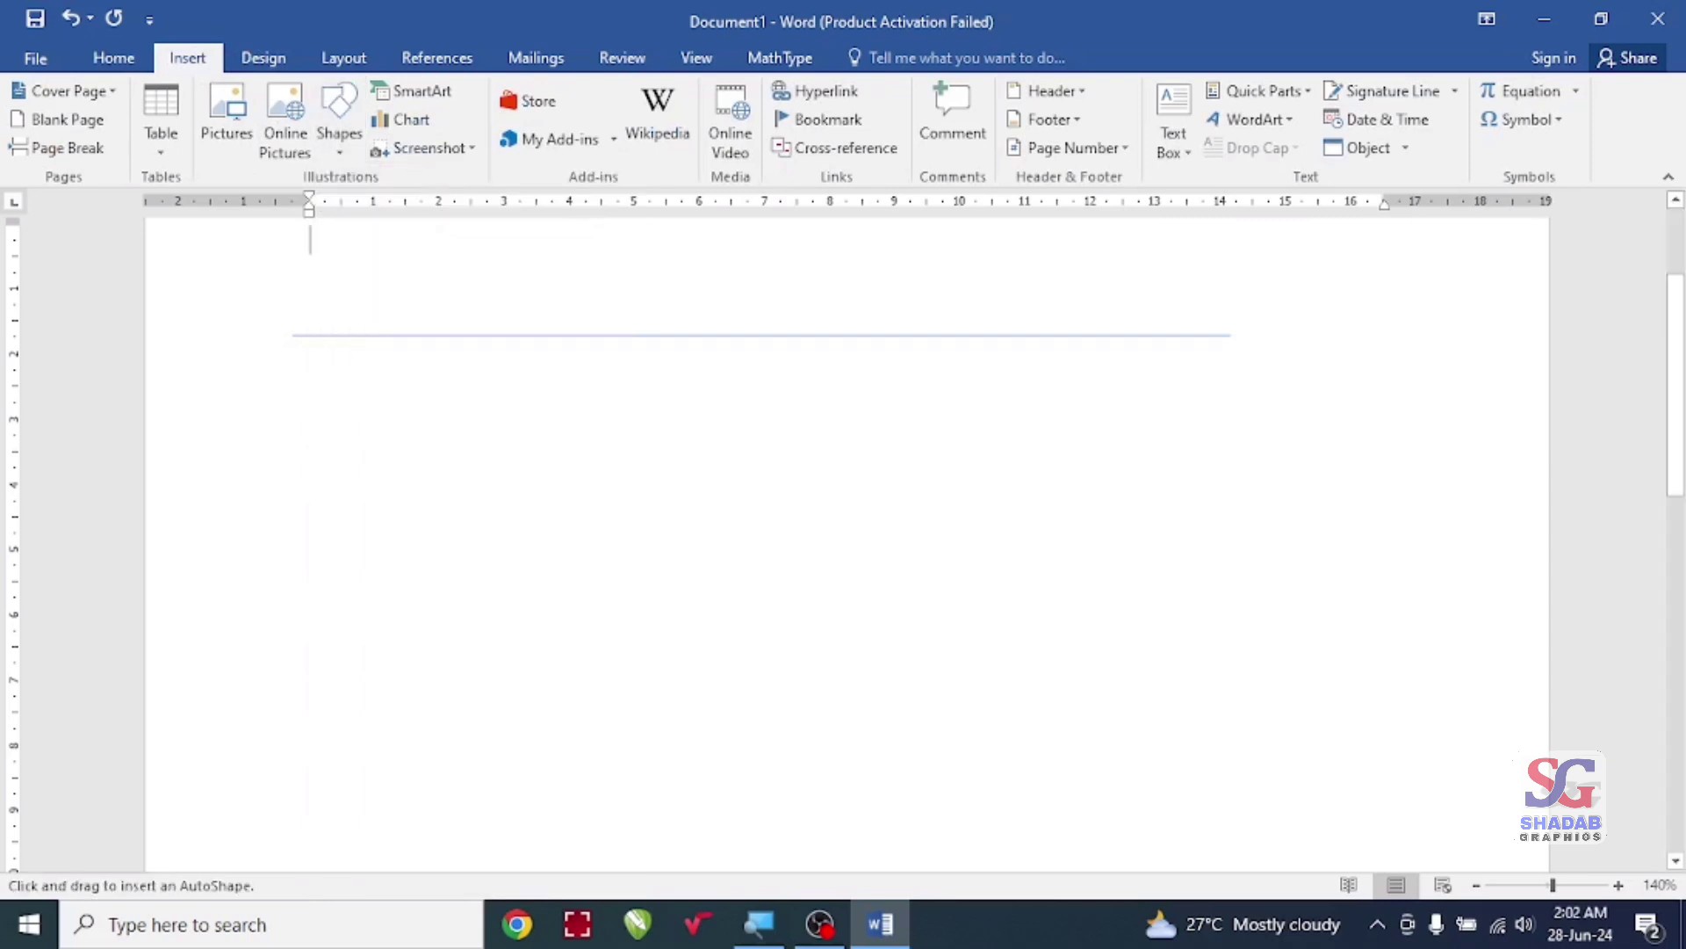
drag(299, 395, 1058, 781)
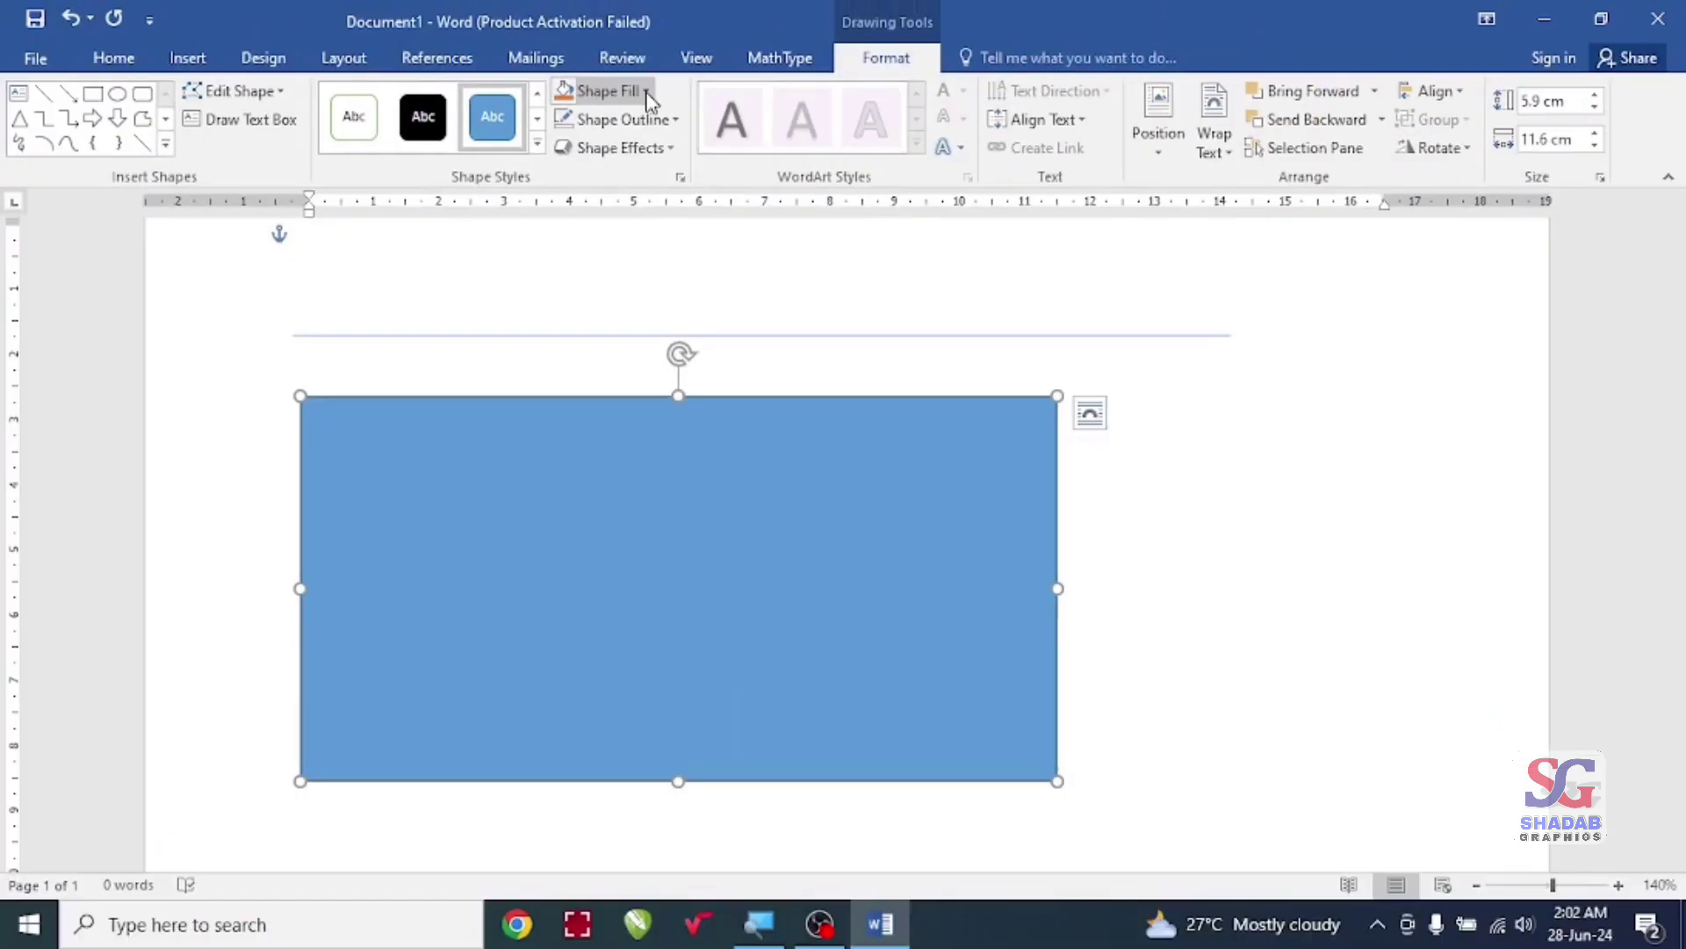
click(646, 92)
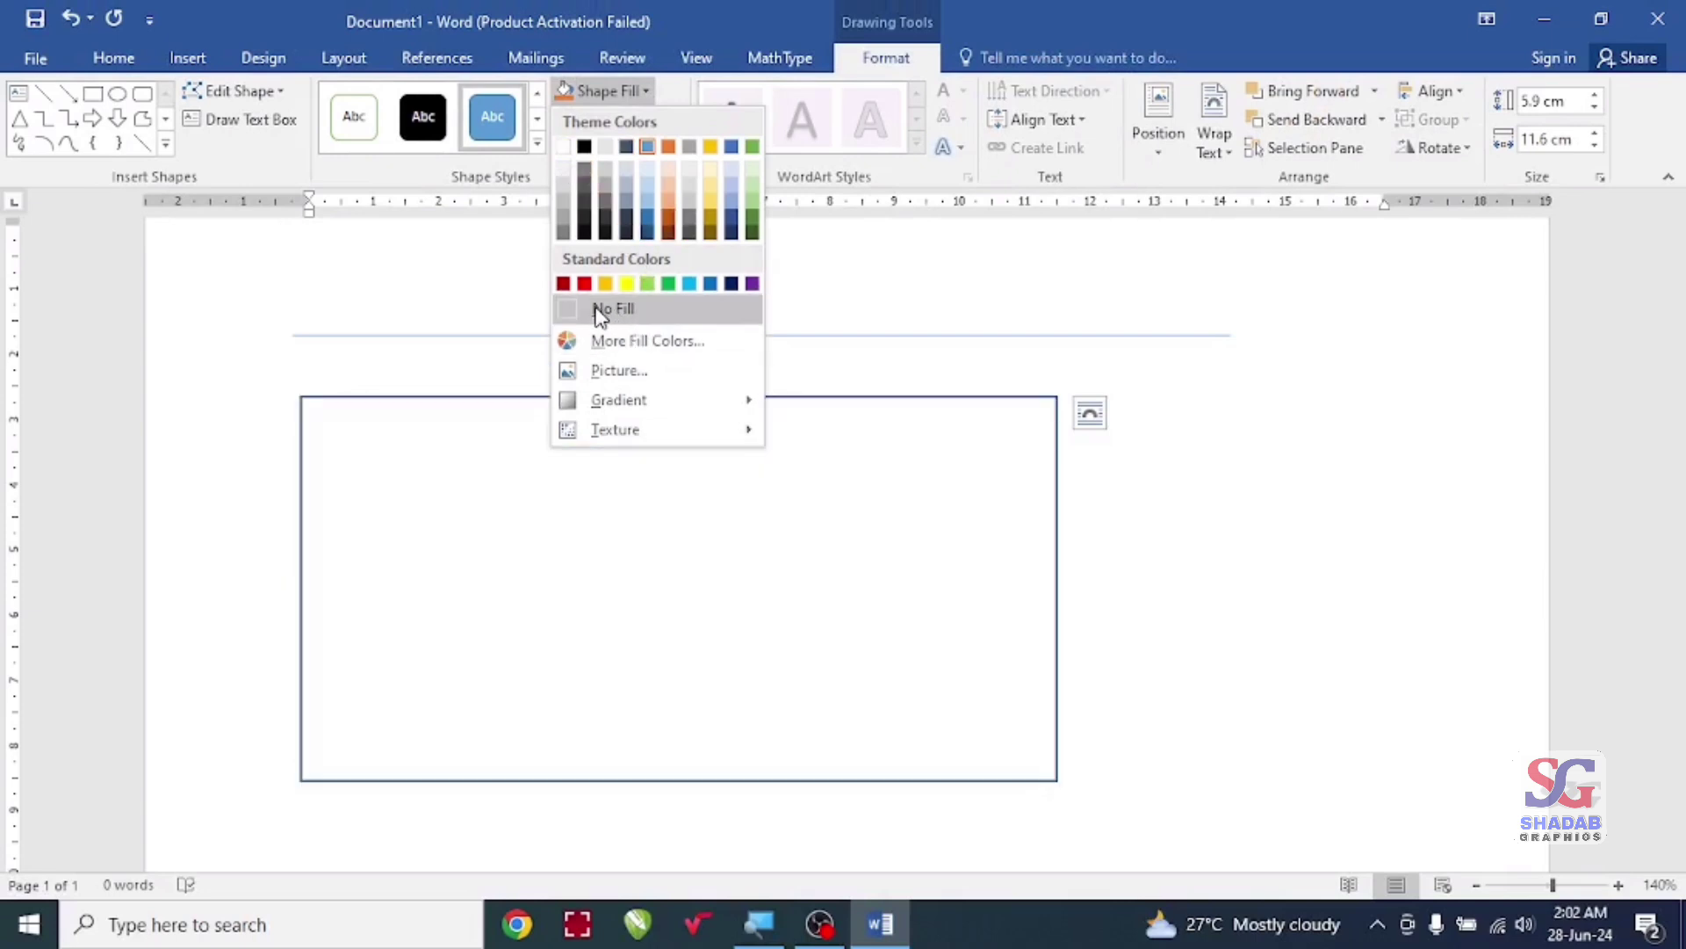
click(600, 309)
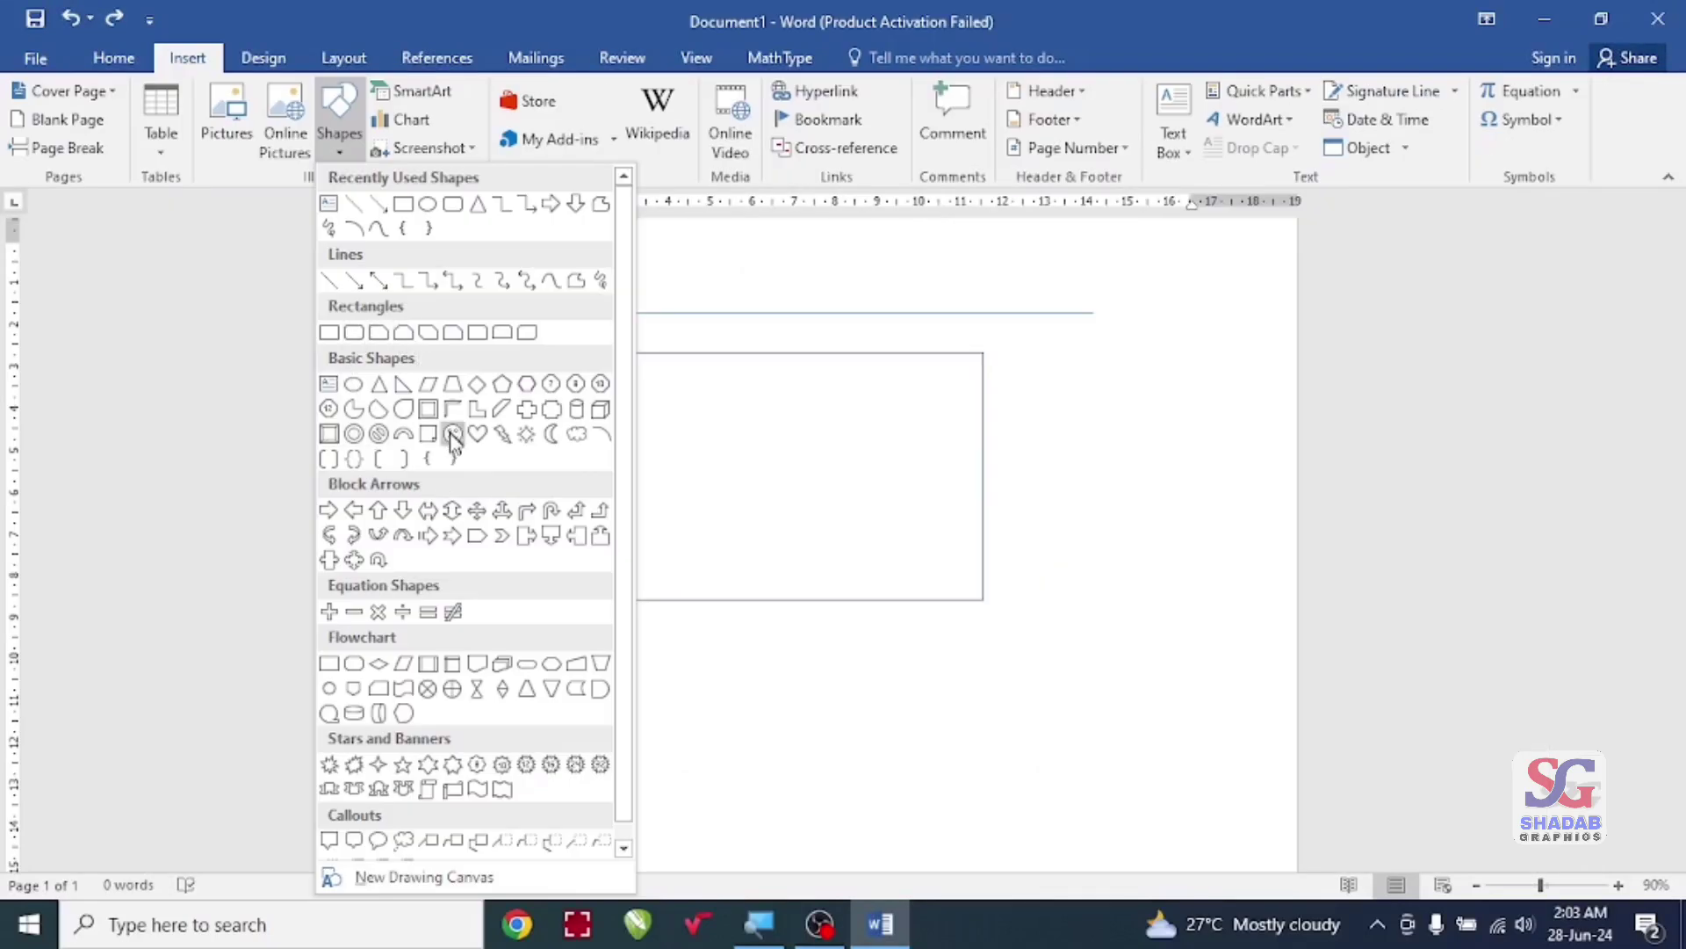
Step: Draw a smiley face, then a 3.87 × 1.41 cm text box containing 'MS Word'
click(453, 434)
drag(641, 653, 939, 852)
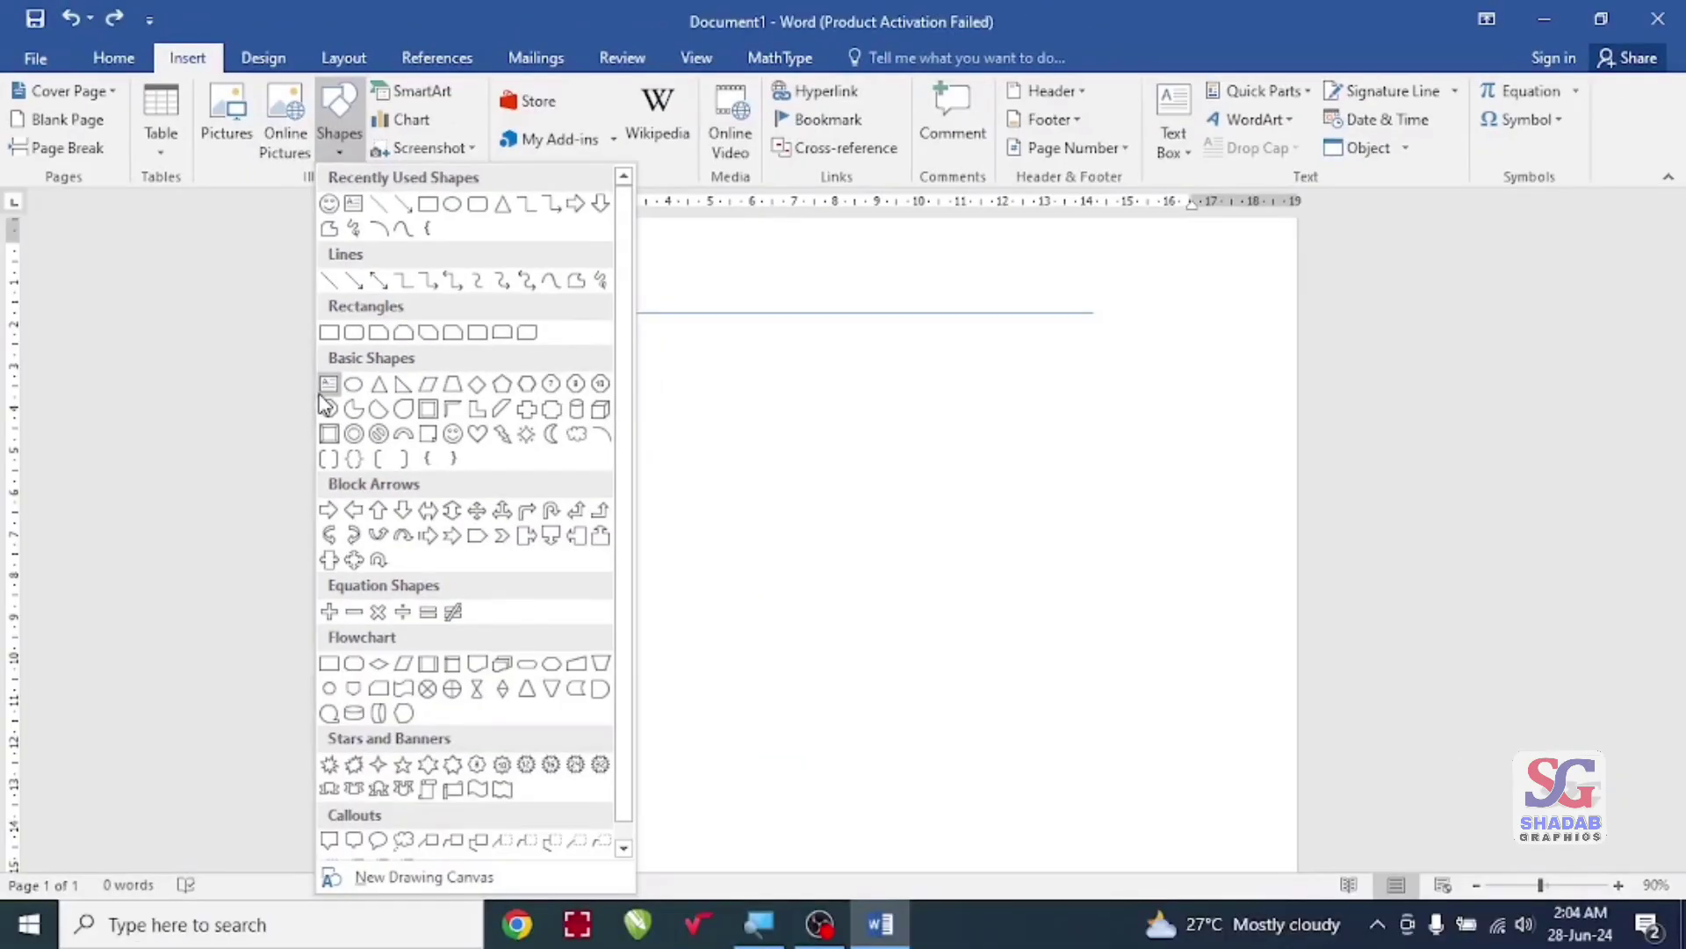
click(327, 387)
drag(477, 387, 975, 669)
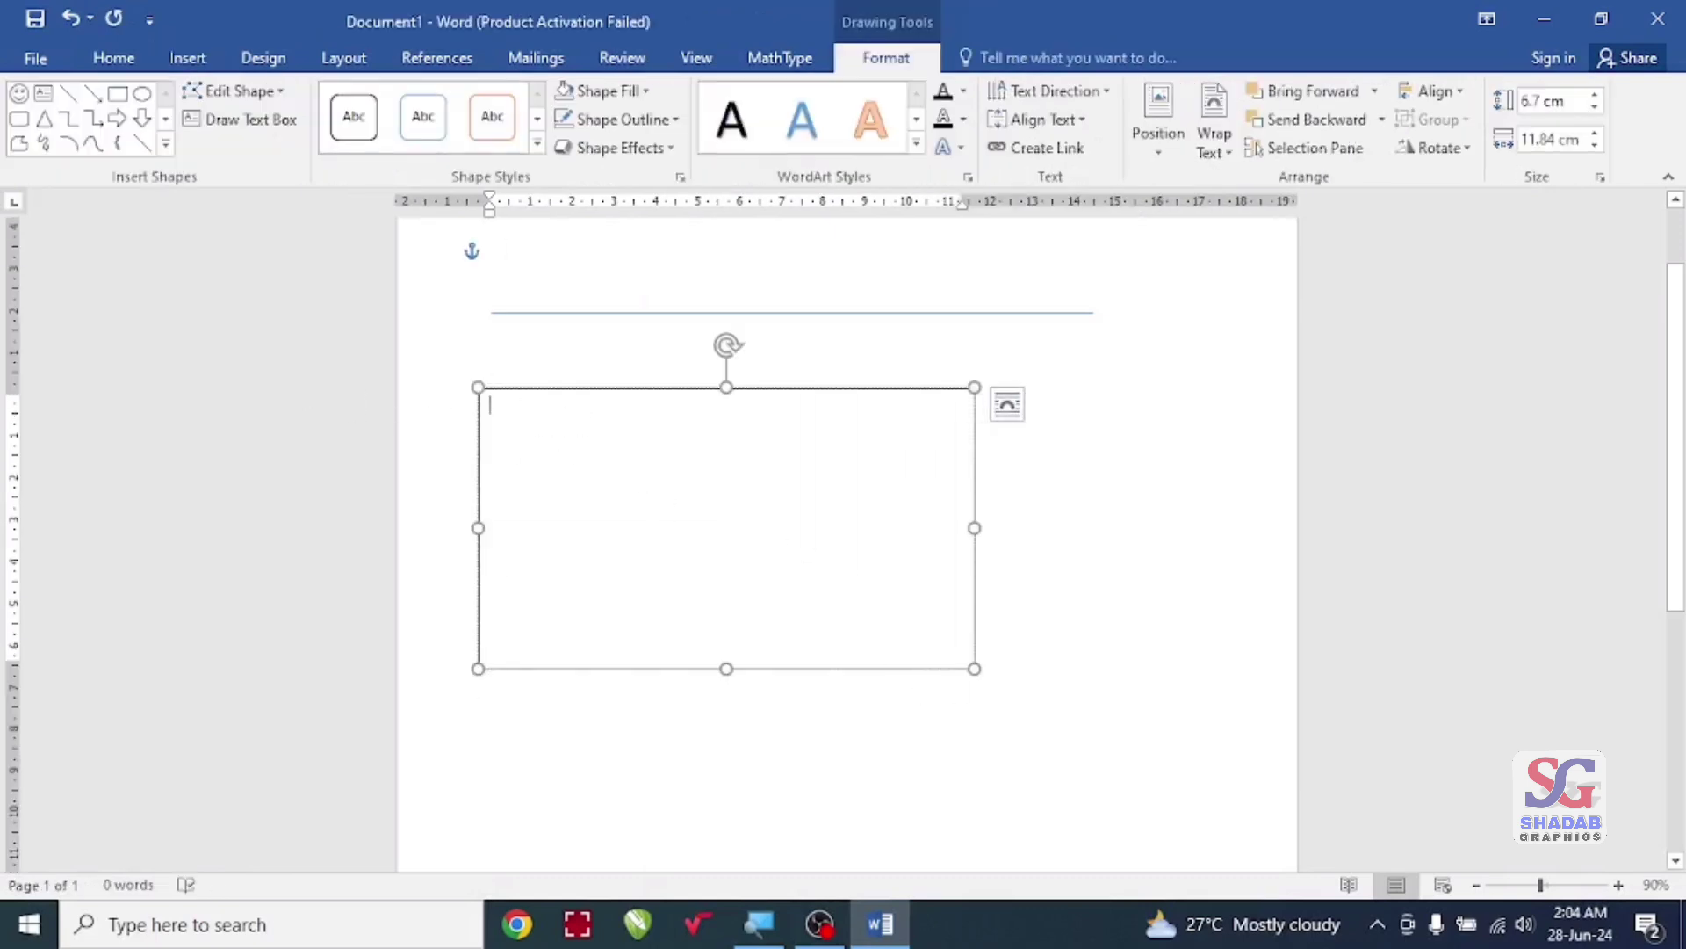
scroll(493, 414, up, 3)
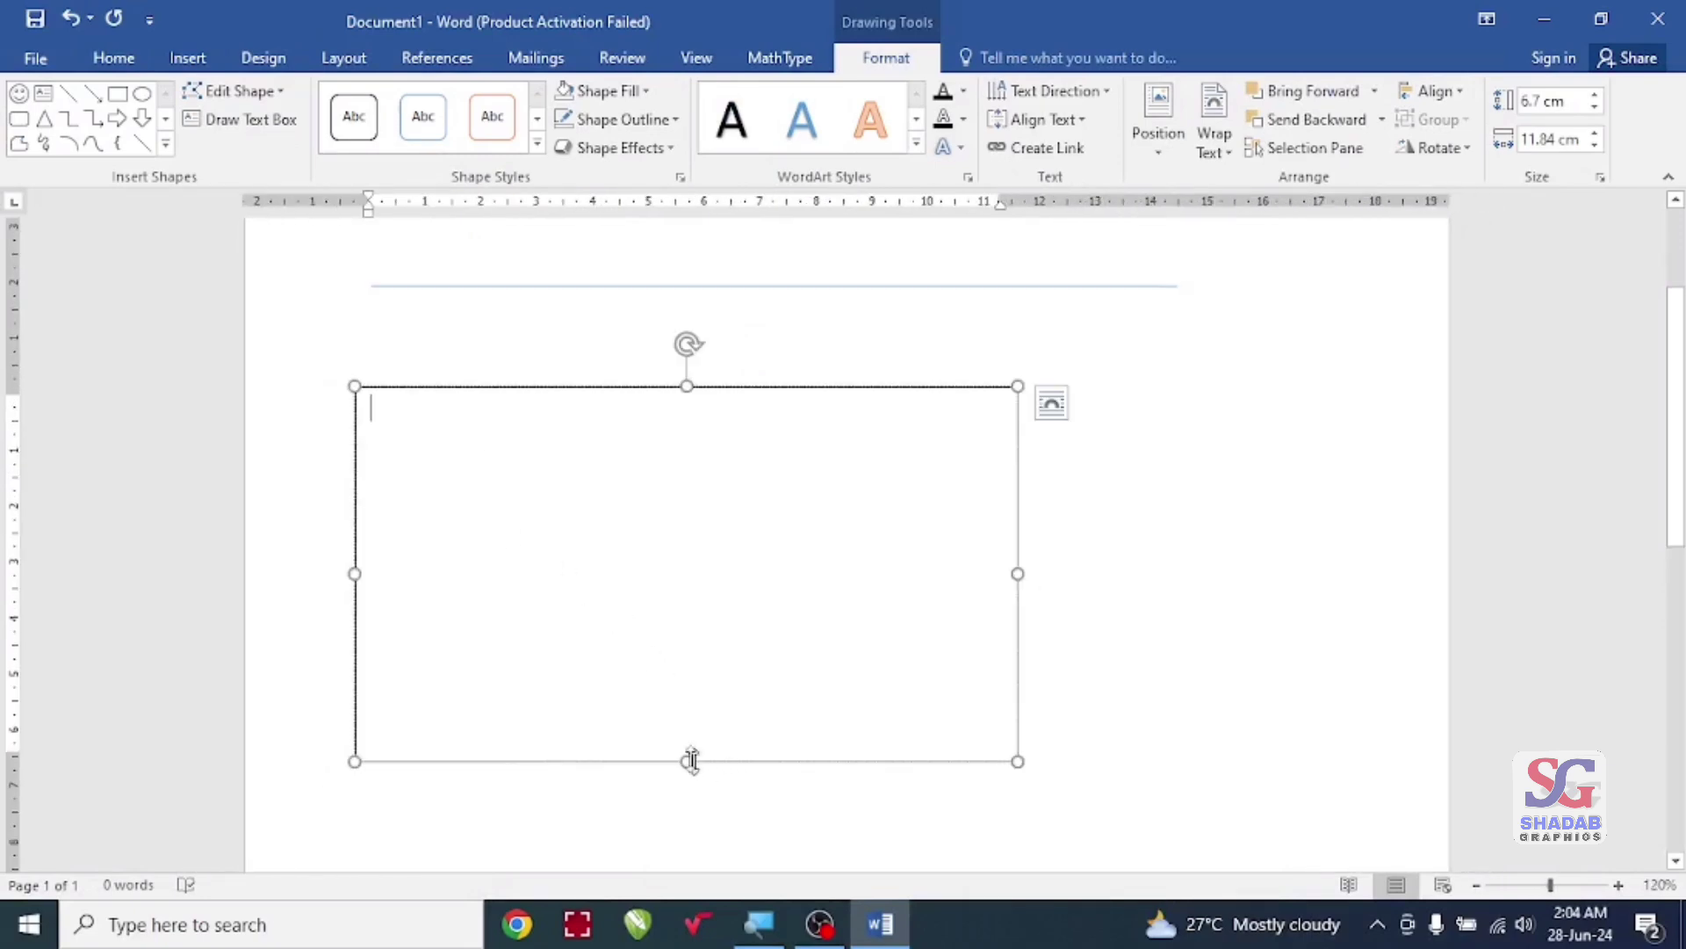
drag(1012, 763, 572, 467)
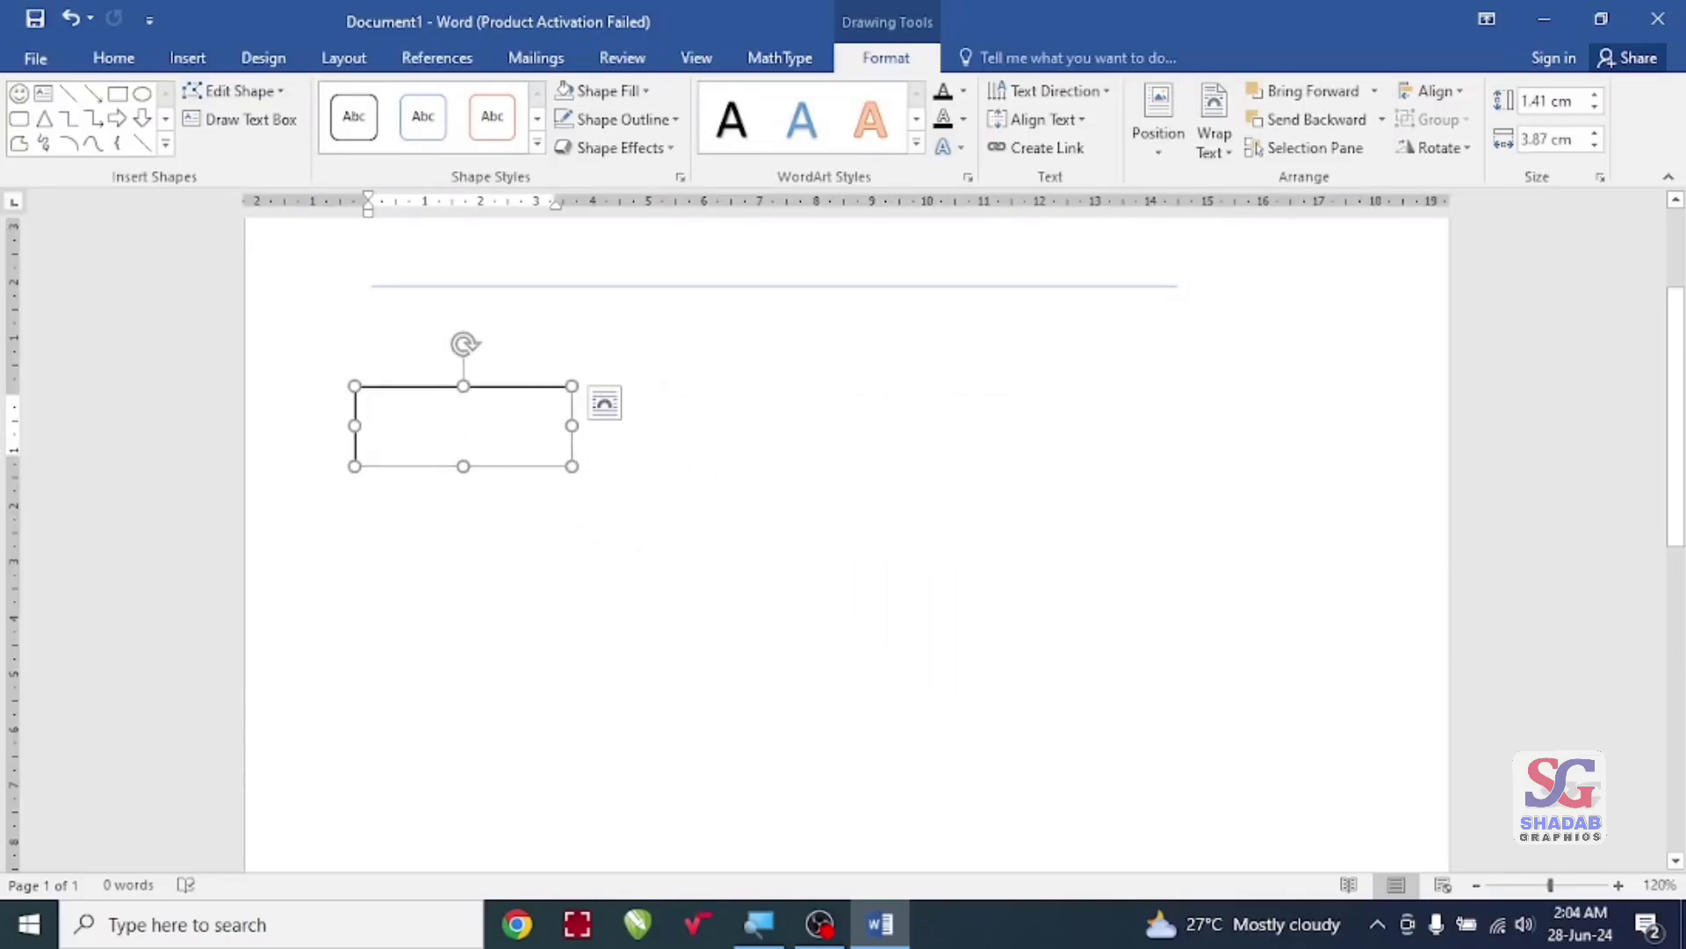
text(MS Word)
scroll(843, 439, up, 1)
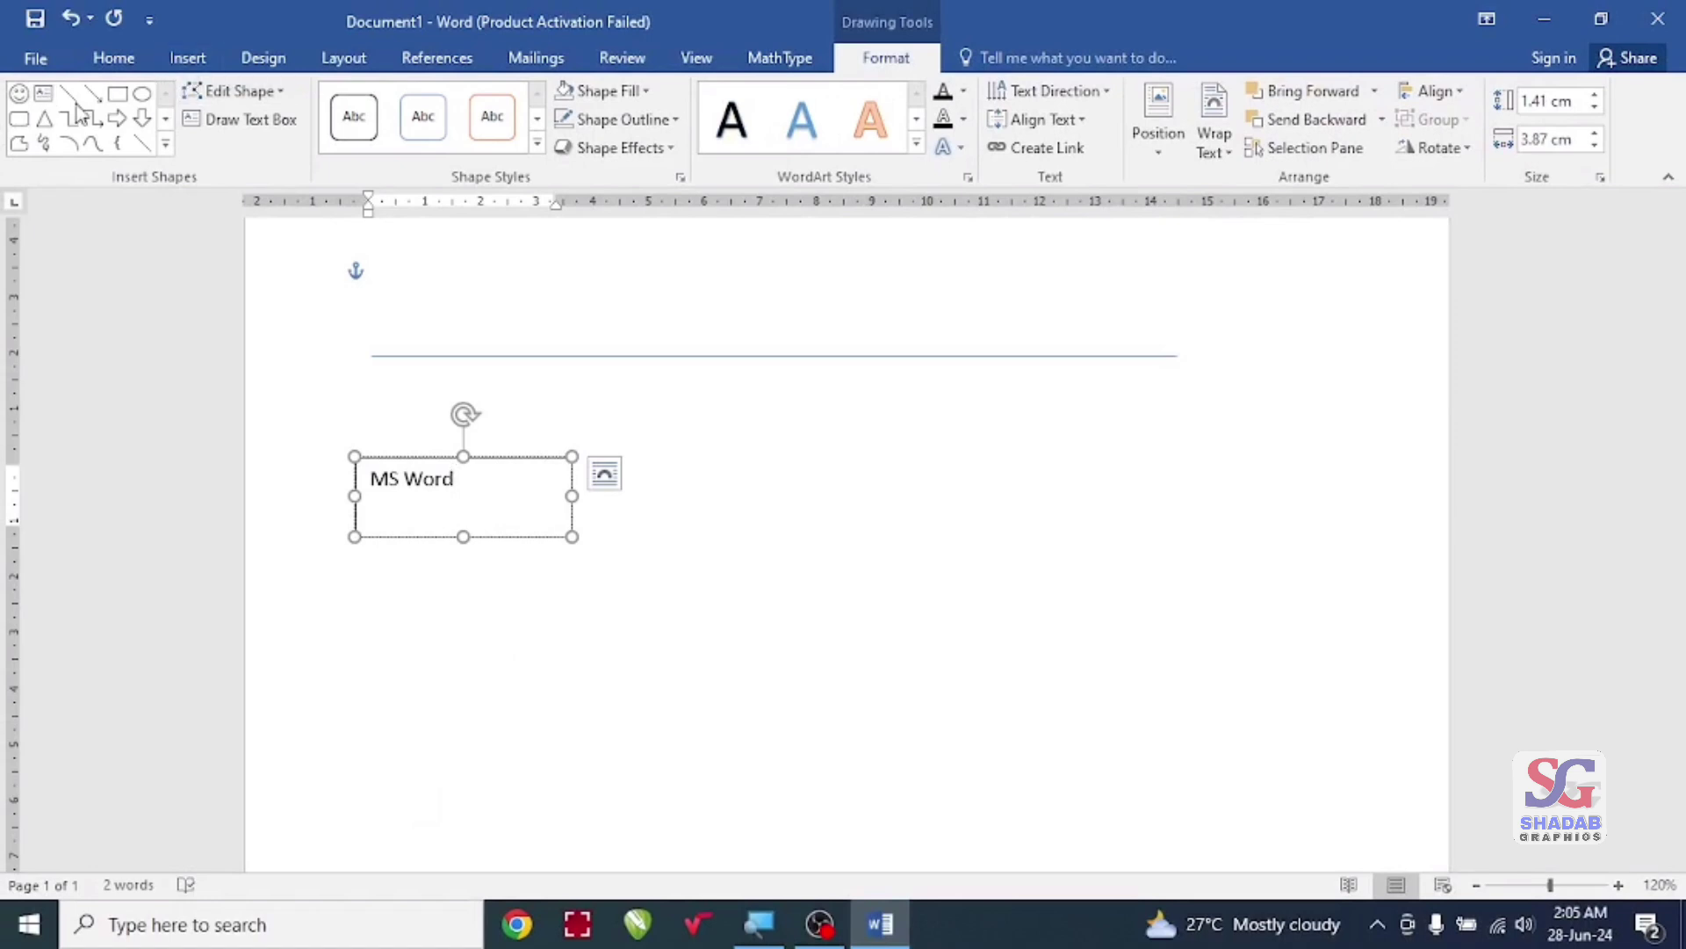
Step: Draw a no-fill rectangle to the right of the 'MS Word' text box
click(166, 132)
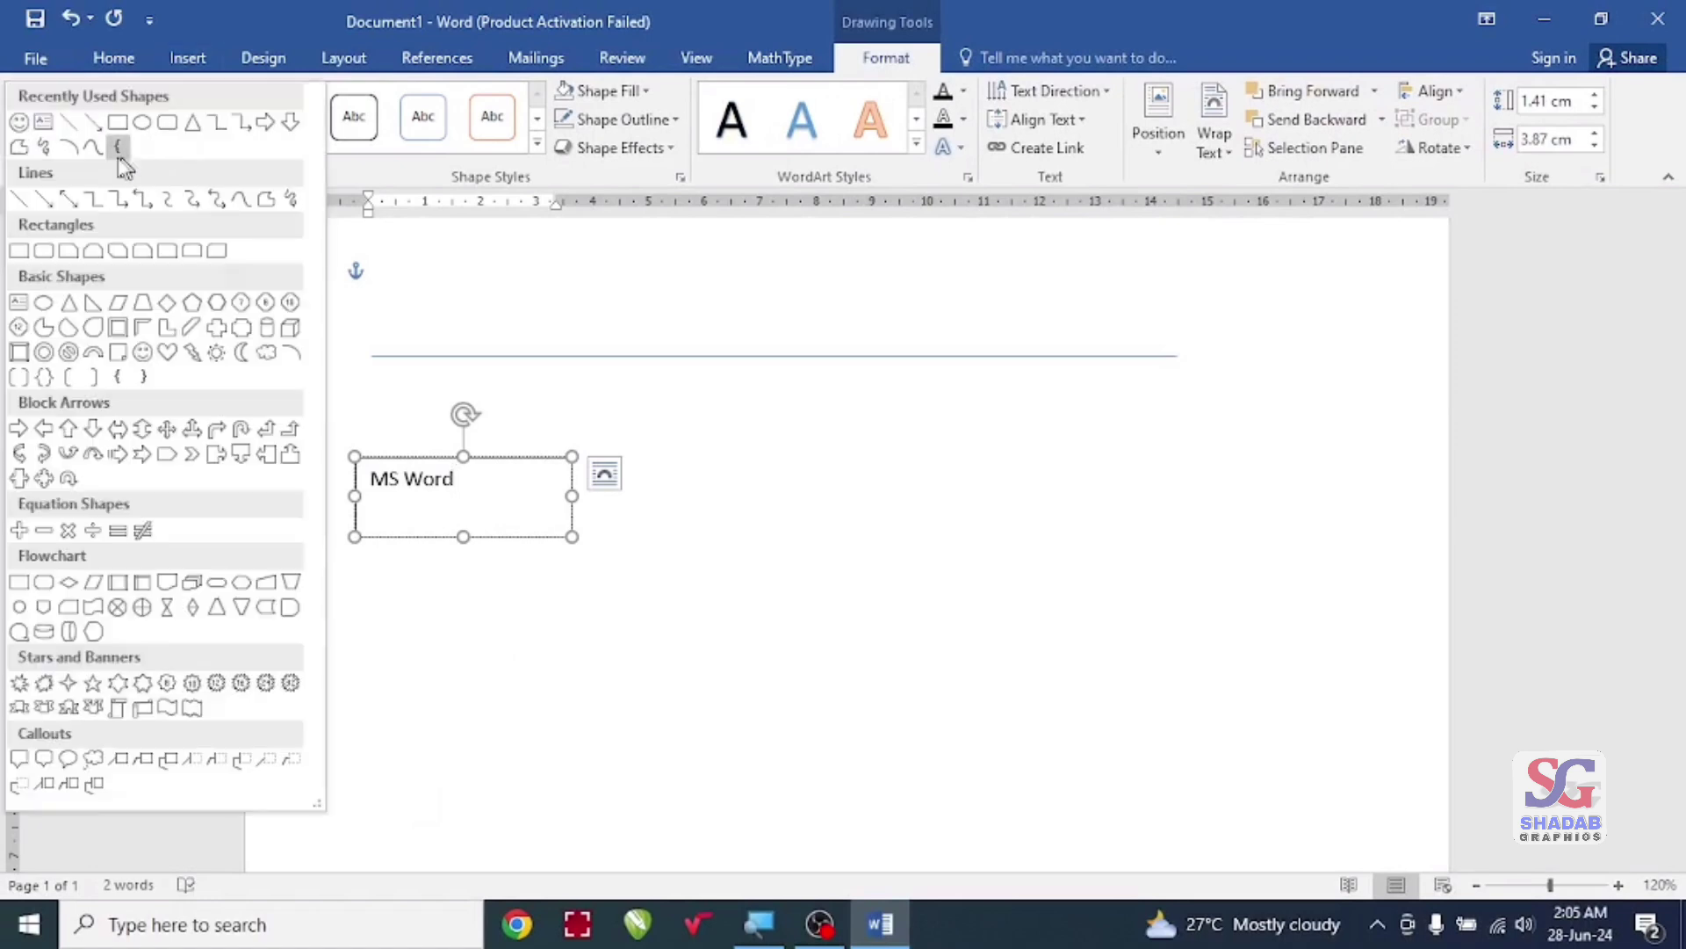
click(345, 172)
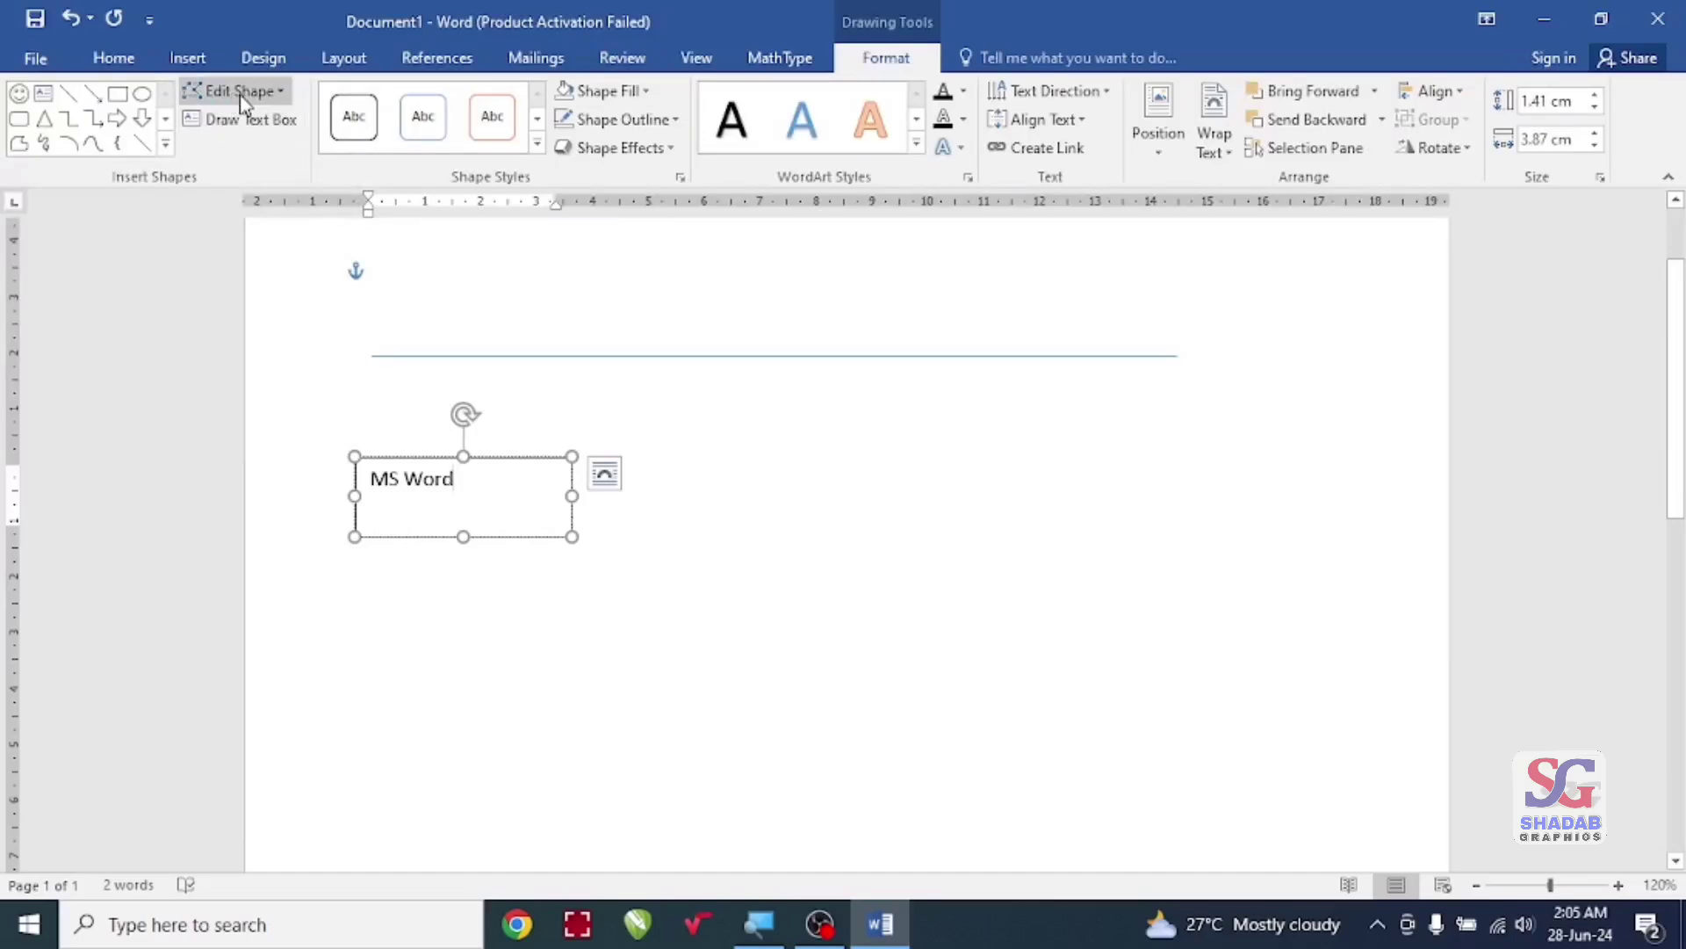
click(117, 93)
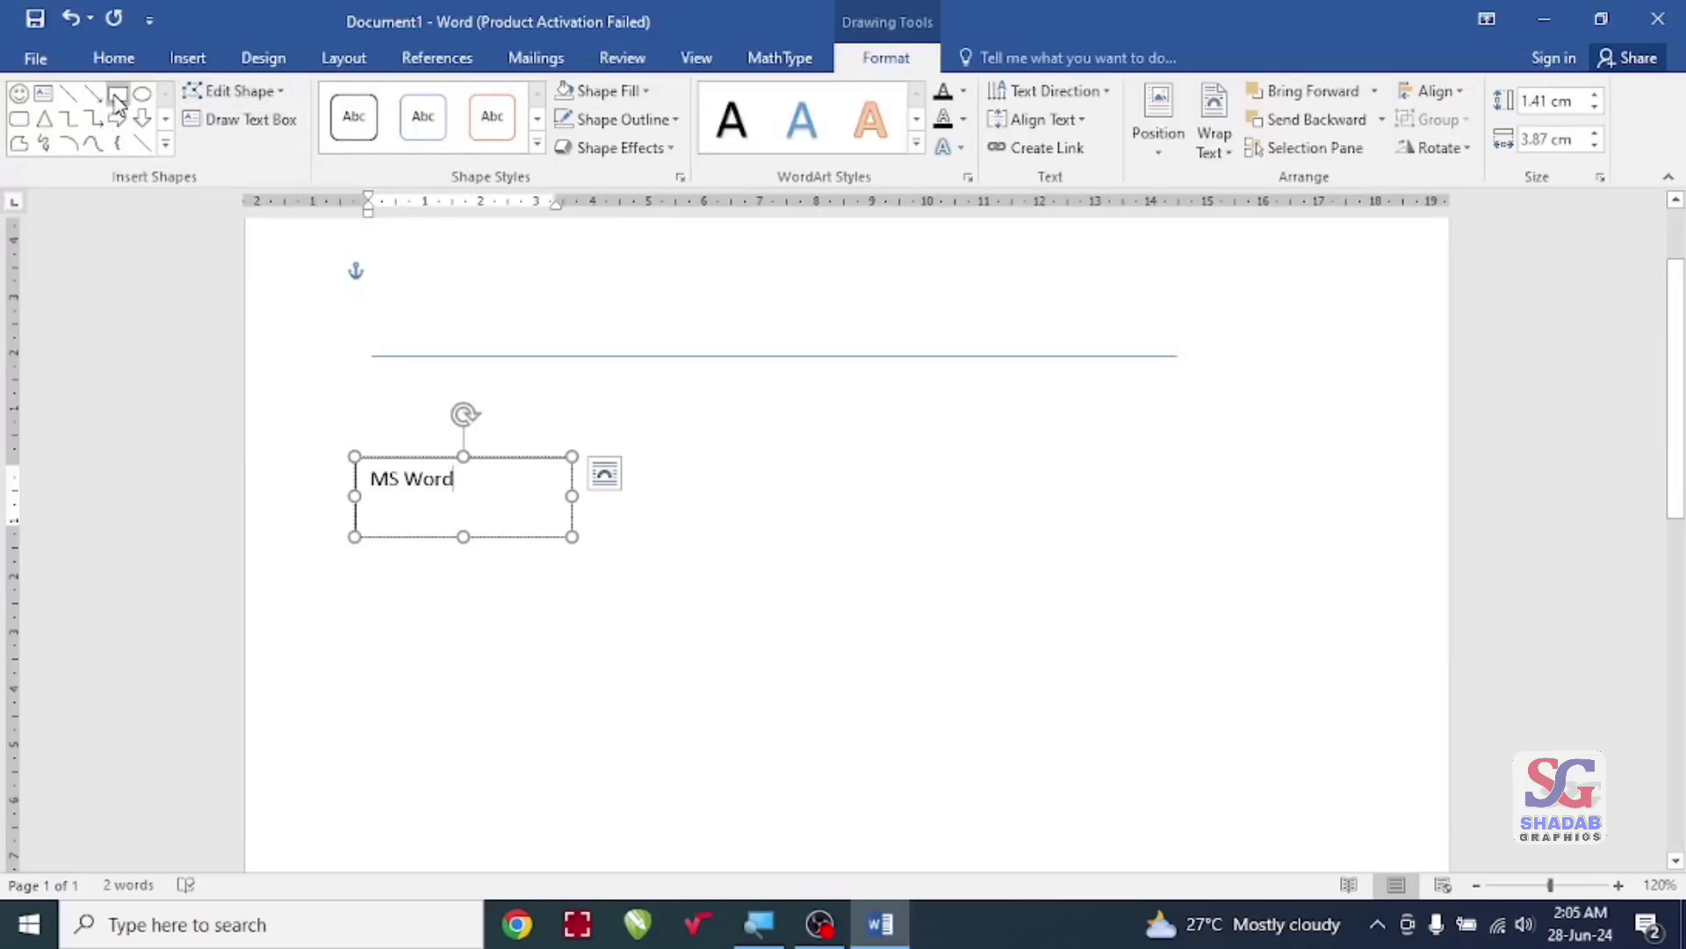
mouse_move(669, 476)
mouse_down()
mouse_move(929, 696)
mouse_move(942, 646)
mouse_up()
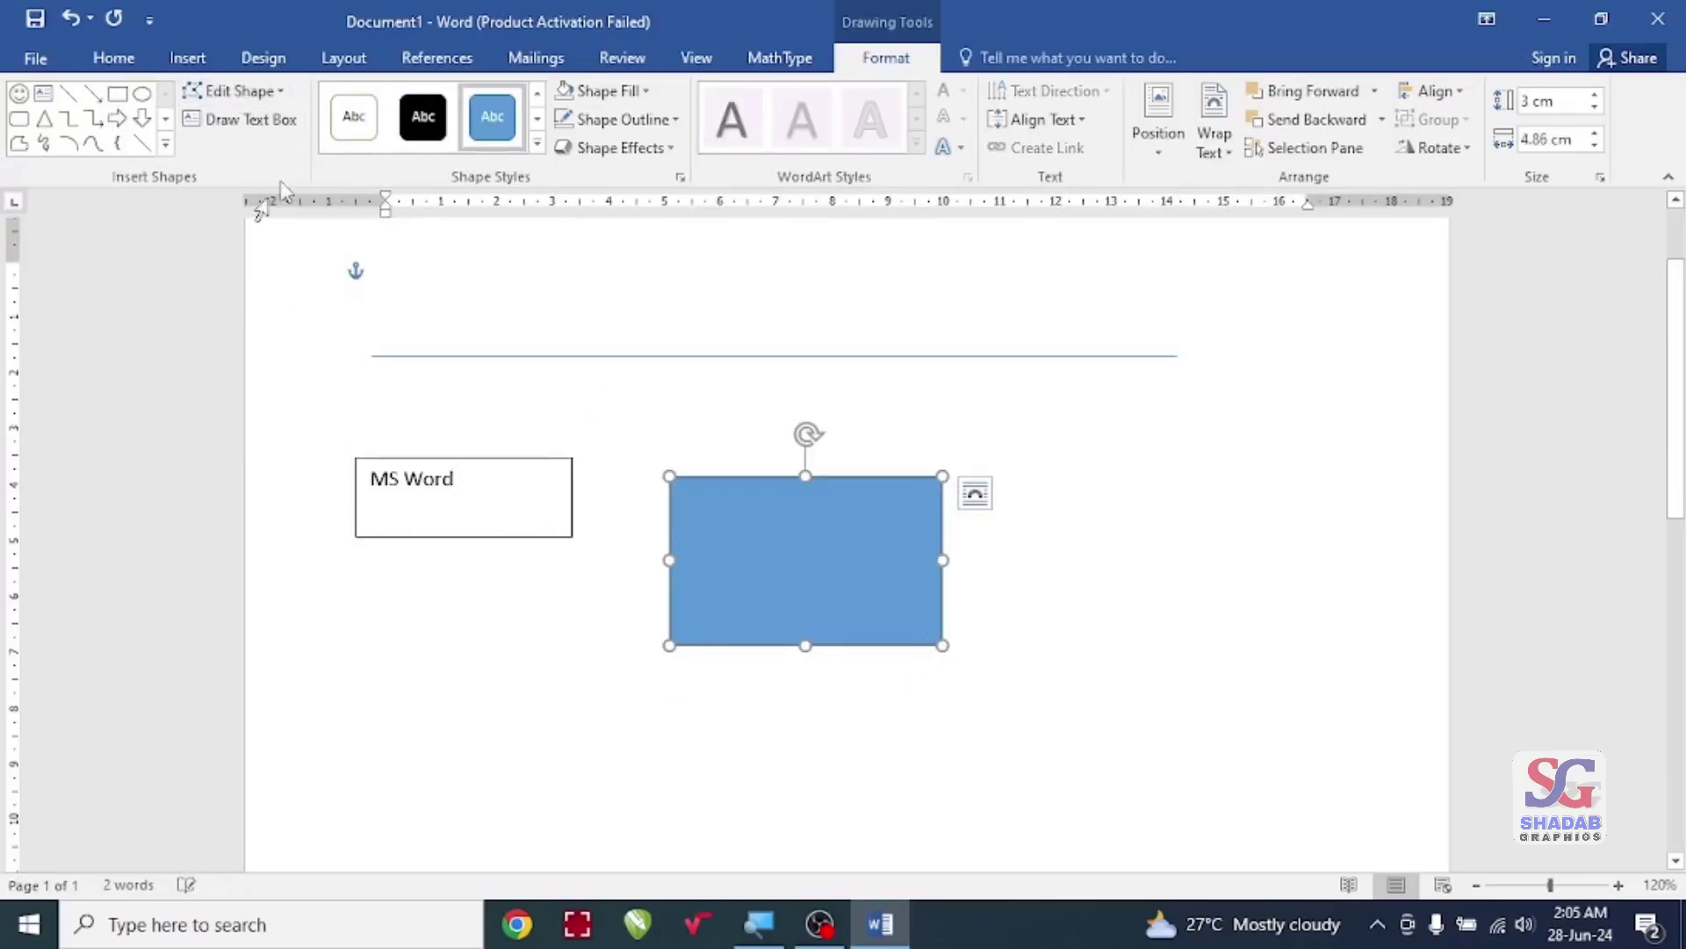
click(609, 91)
click(613, 308)
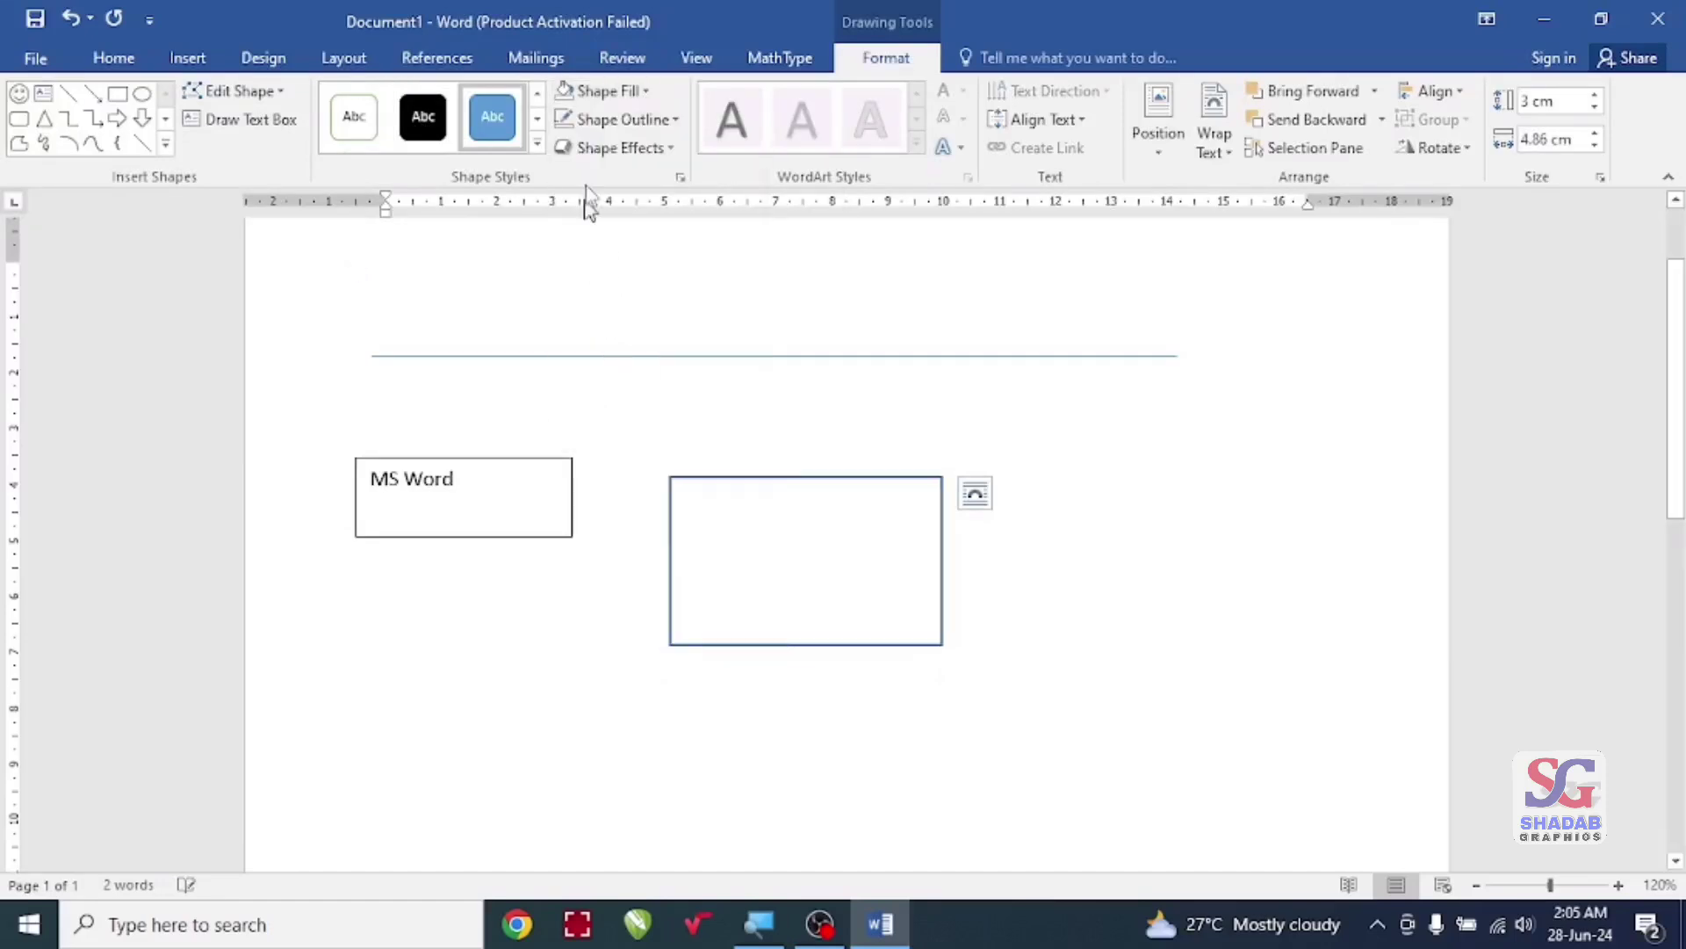
Step: Try turning the rectangle into a rounded rectangle, then undo it back to plain
click(232, 95)
mouse_move(266, 121)
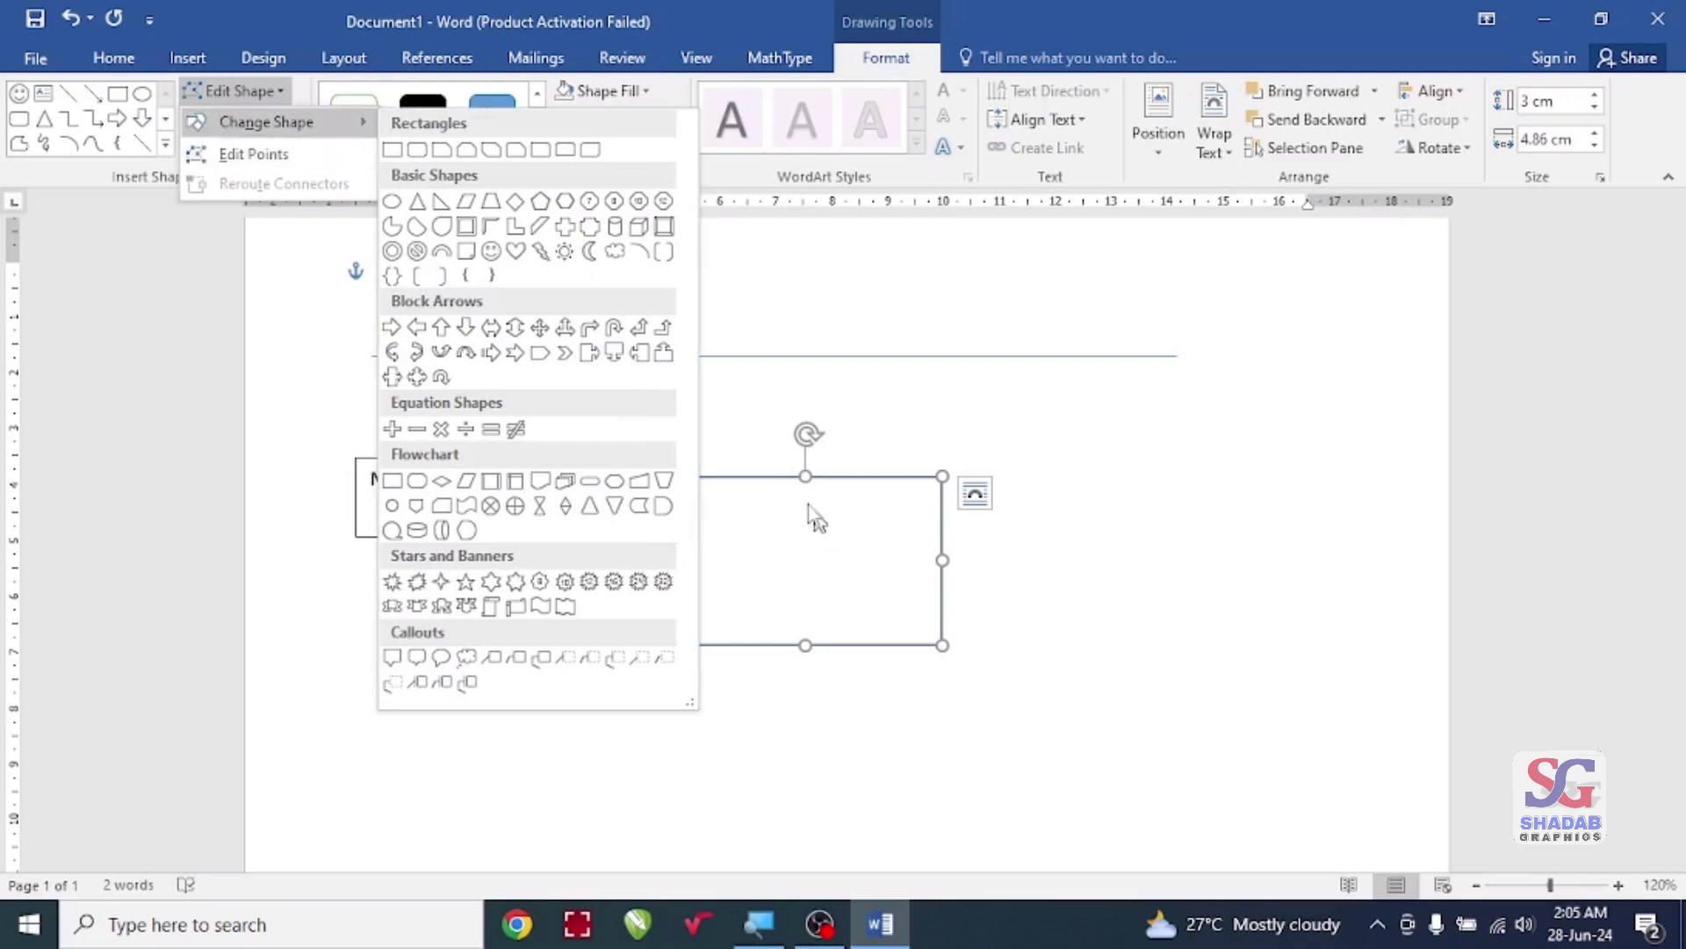
click(416, 151)
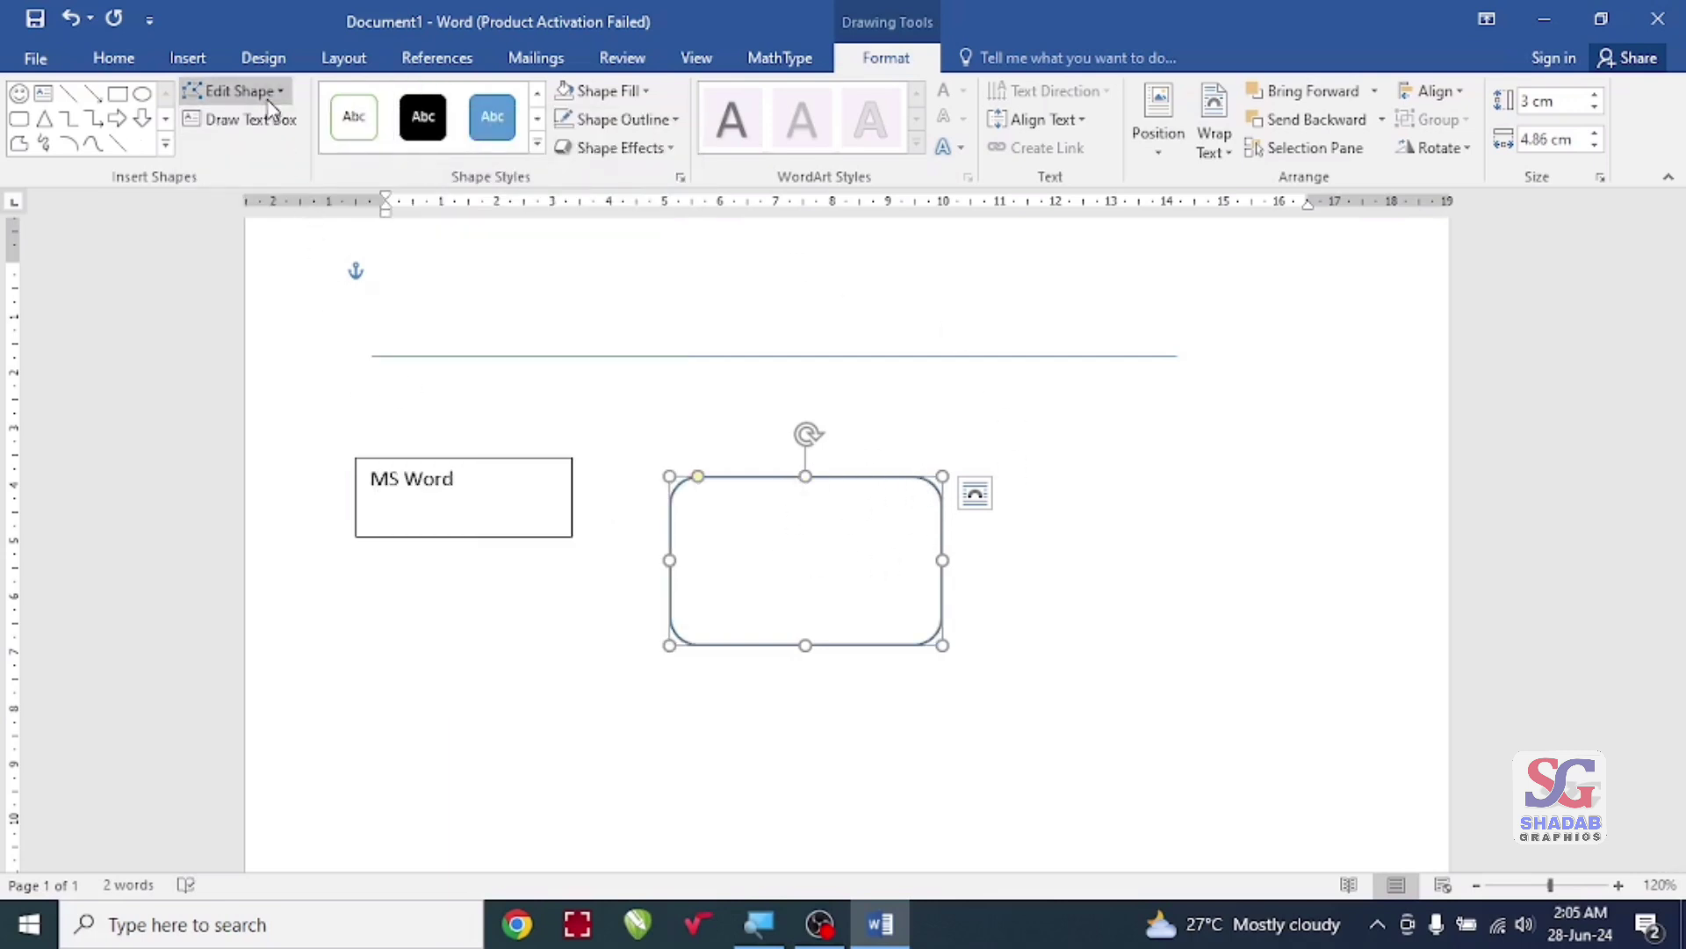
key(ctrl+z)
click(235, 91)
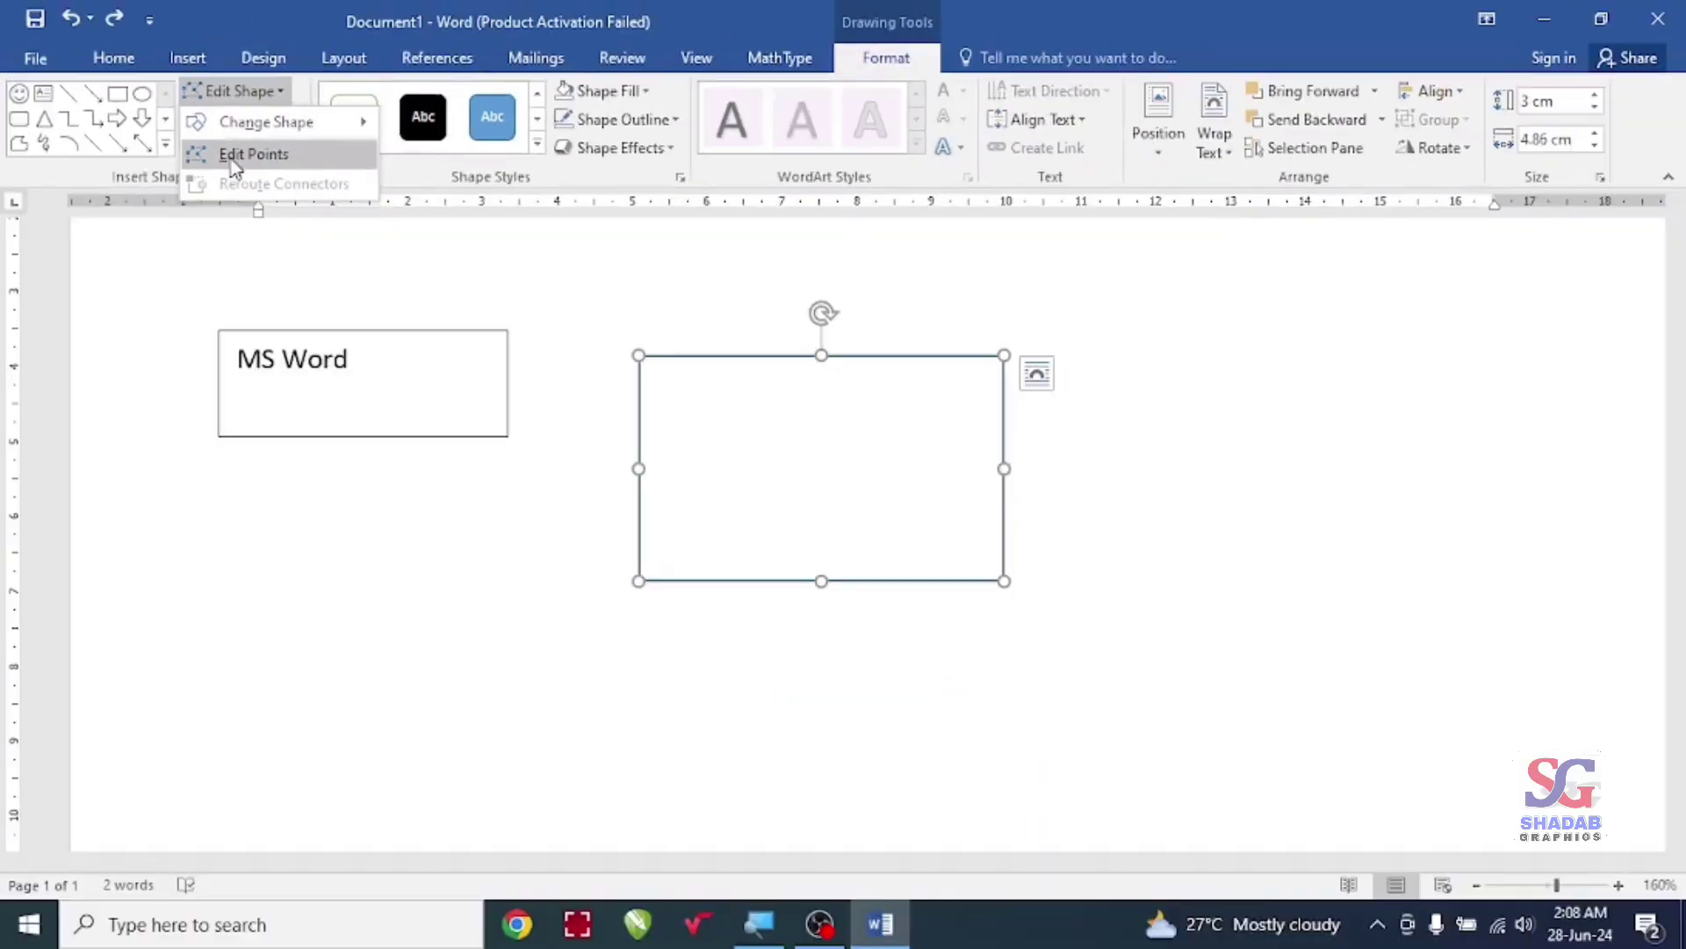
Step: With Edit Points, curve the rectangle's top edge into a wave and bend its left edge
click(236, 156)
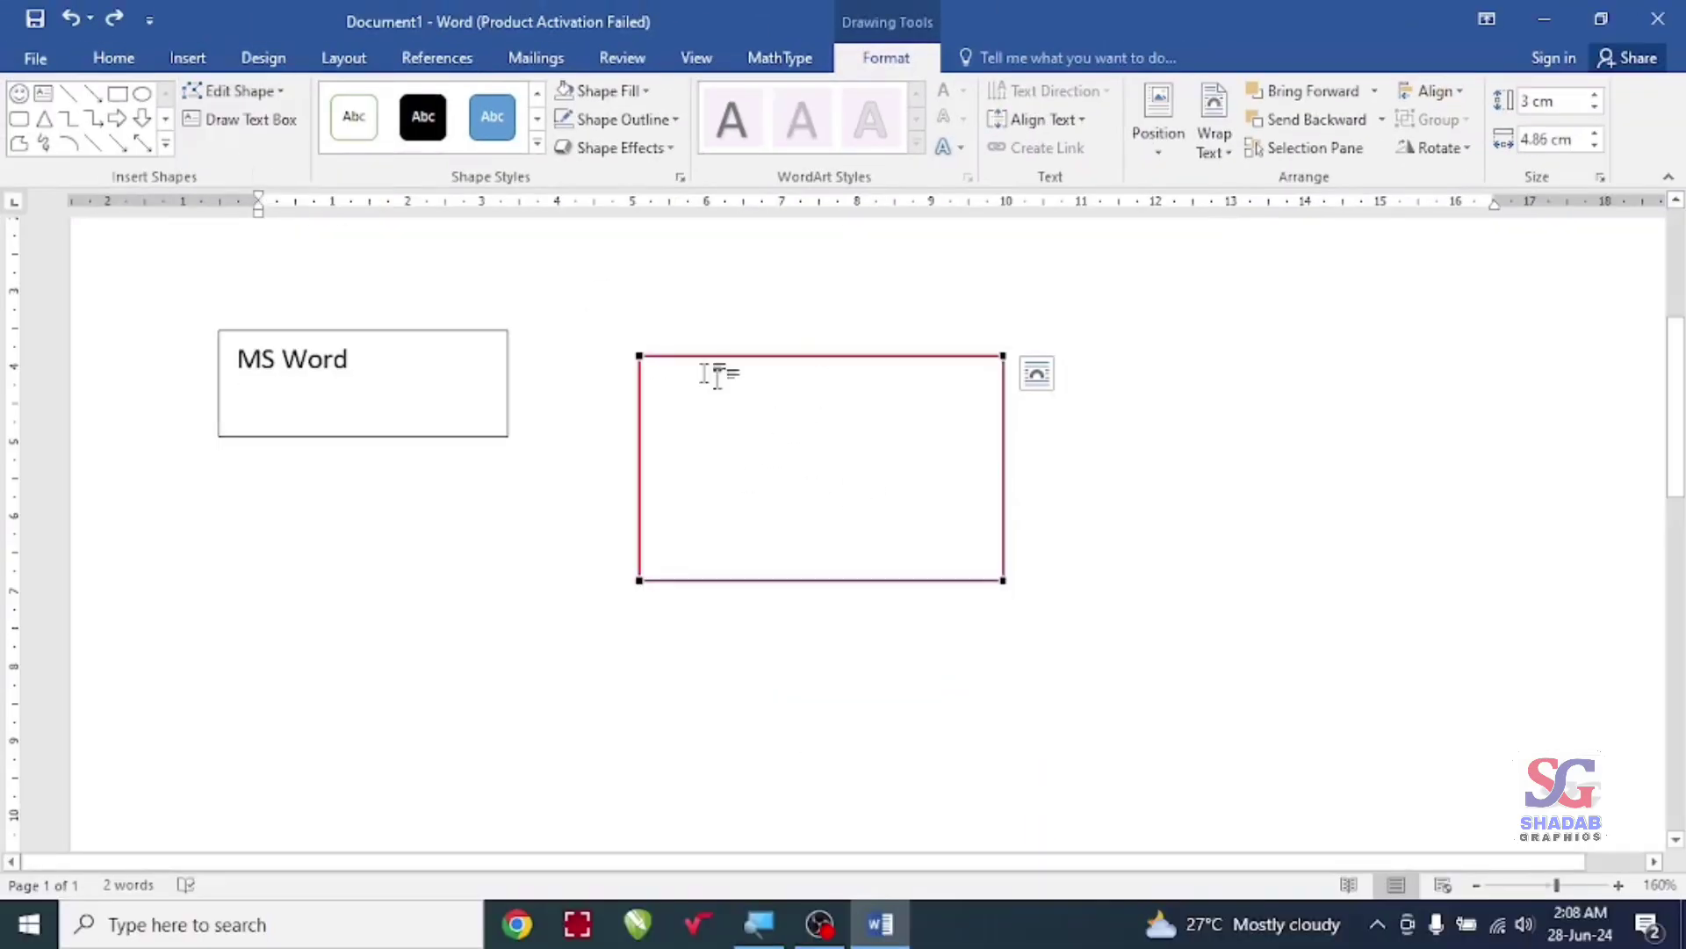
click(644, 359)
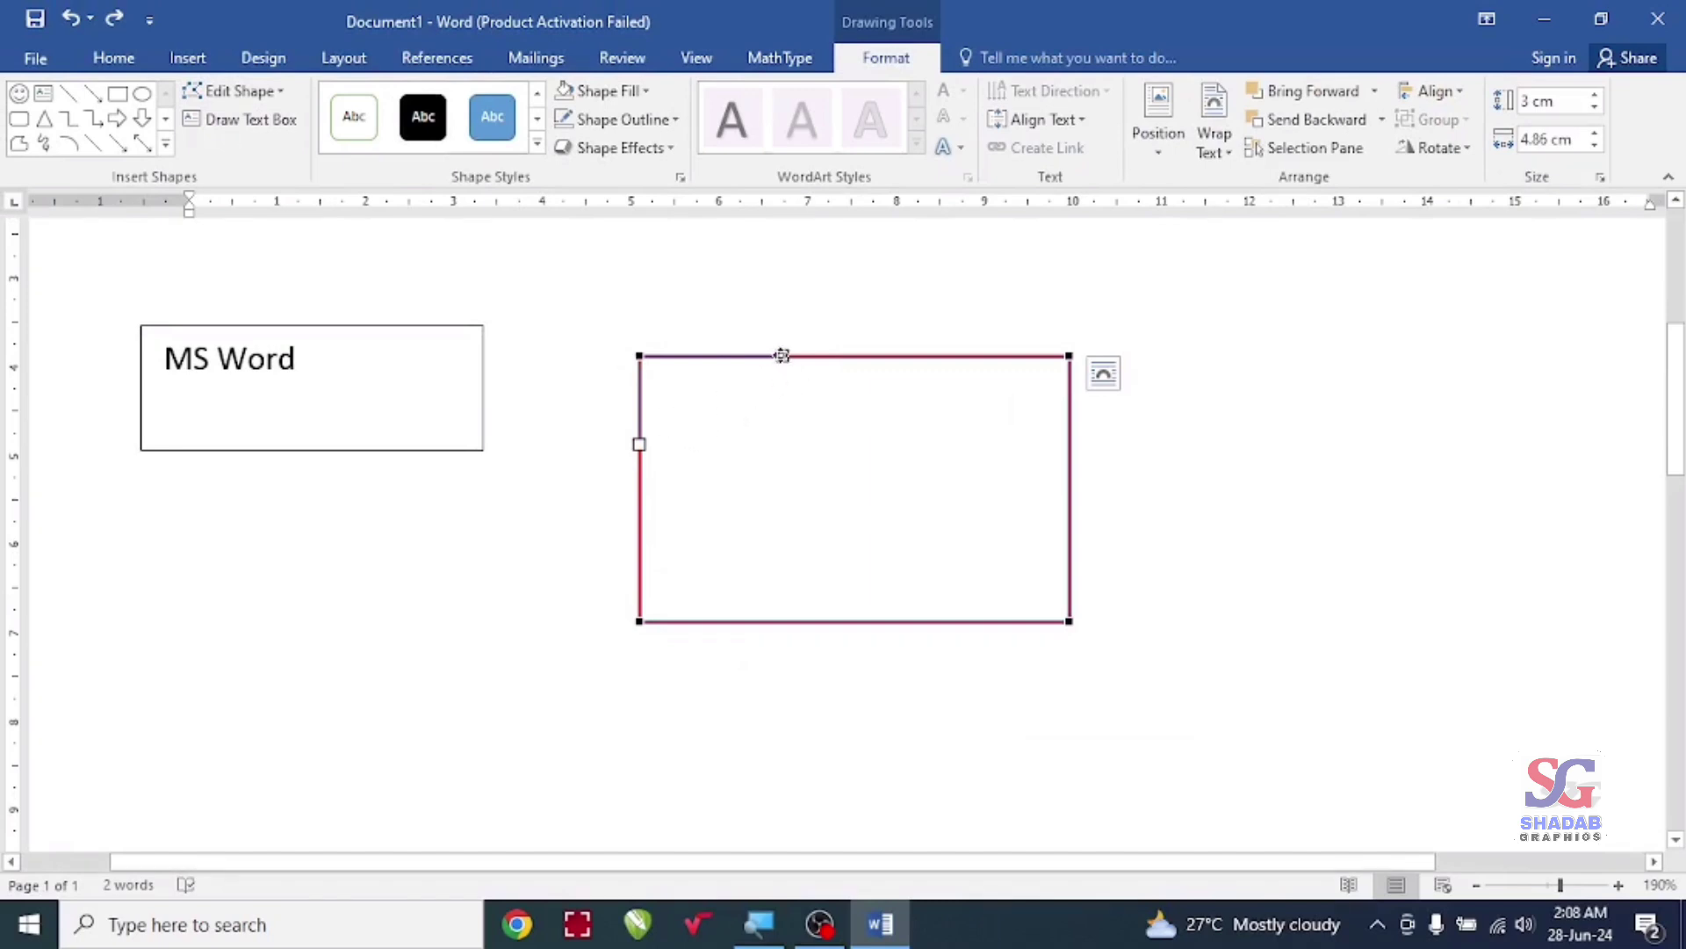
mouse_move(781, 354)
mouse_down()
mouse_move(757, 474)
mouse_move(773, 473)
mouse_up()
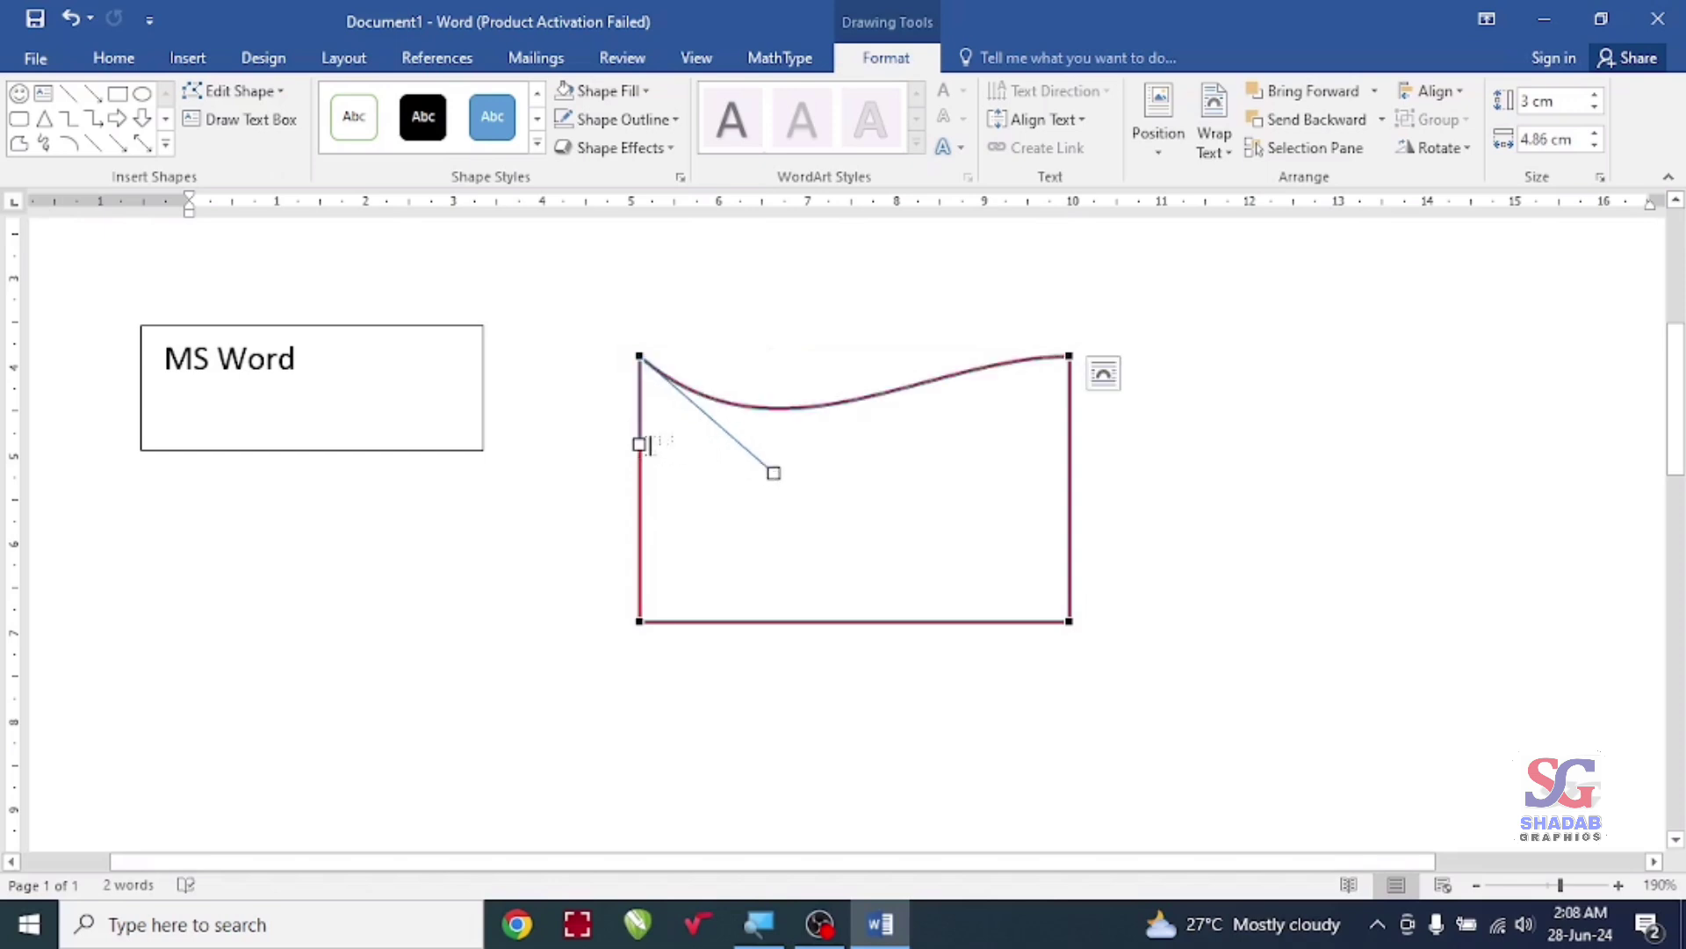
drag(638, 443, 561, 452)
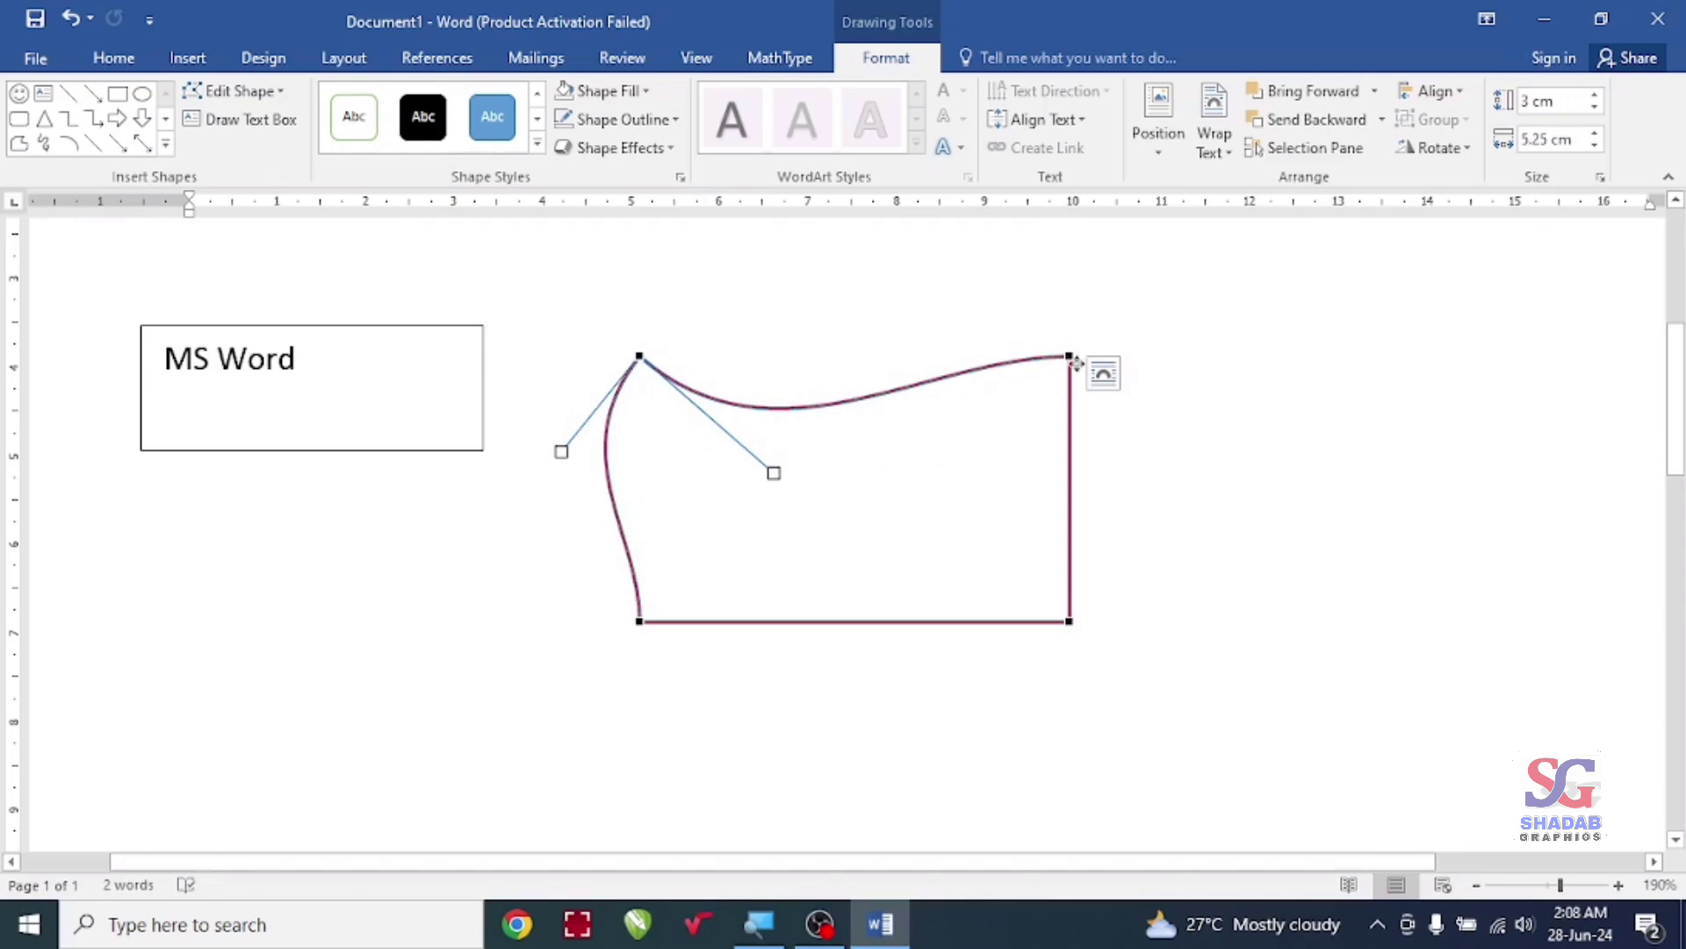
Step: Curve the bottom edge upward and bow the right and lower-left edges outward
click(1071, 621)
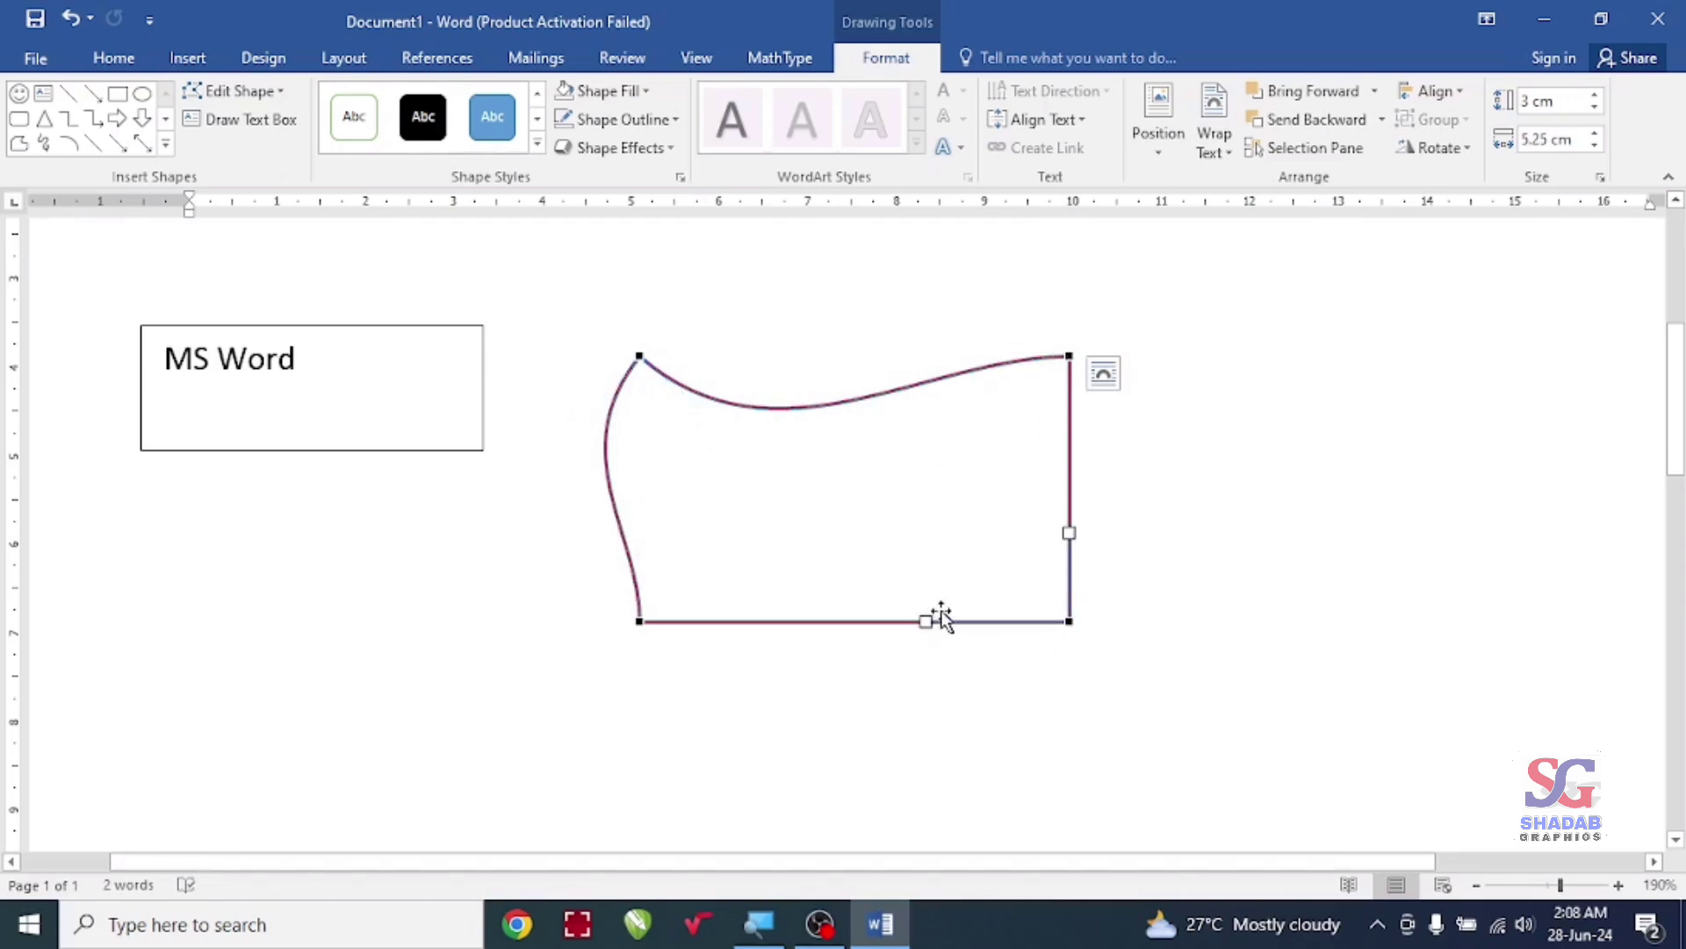
drag(927, 620, 839, 496)
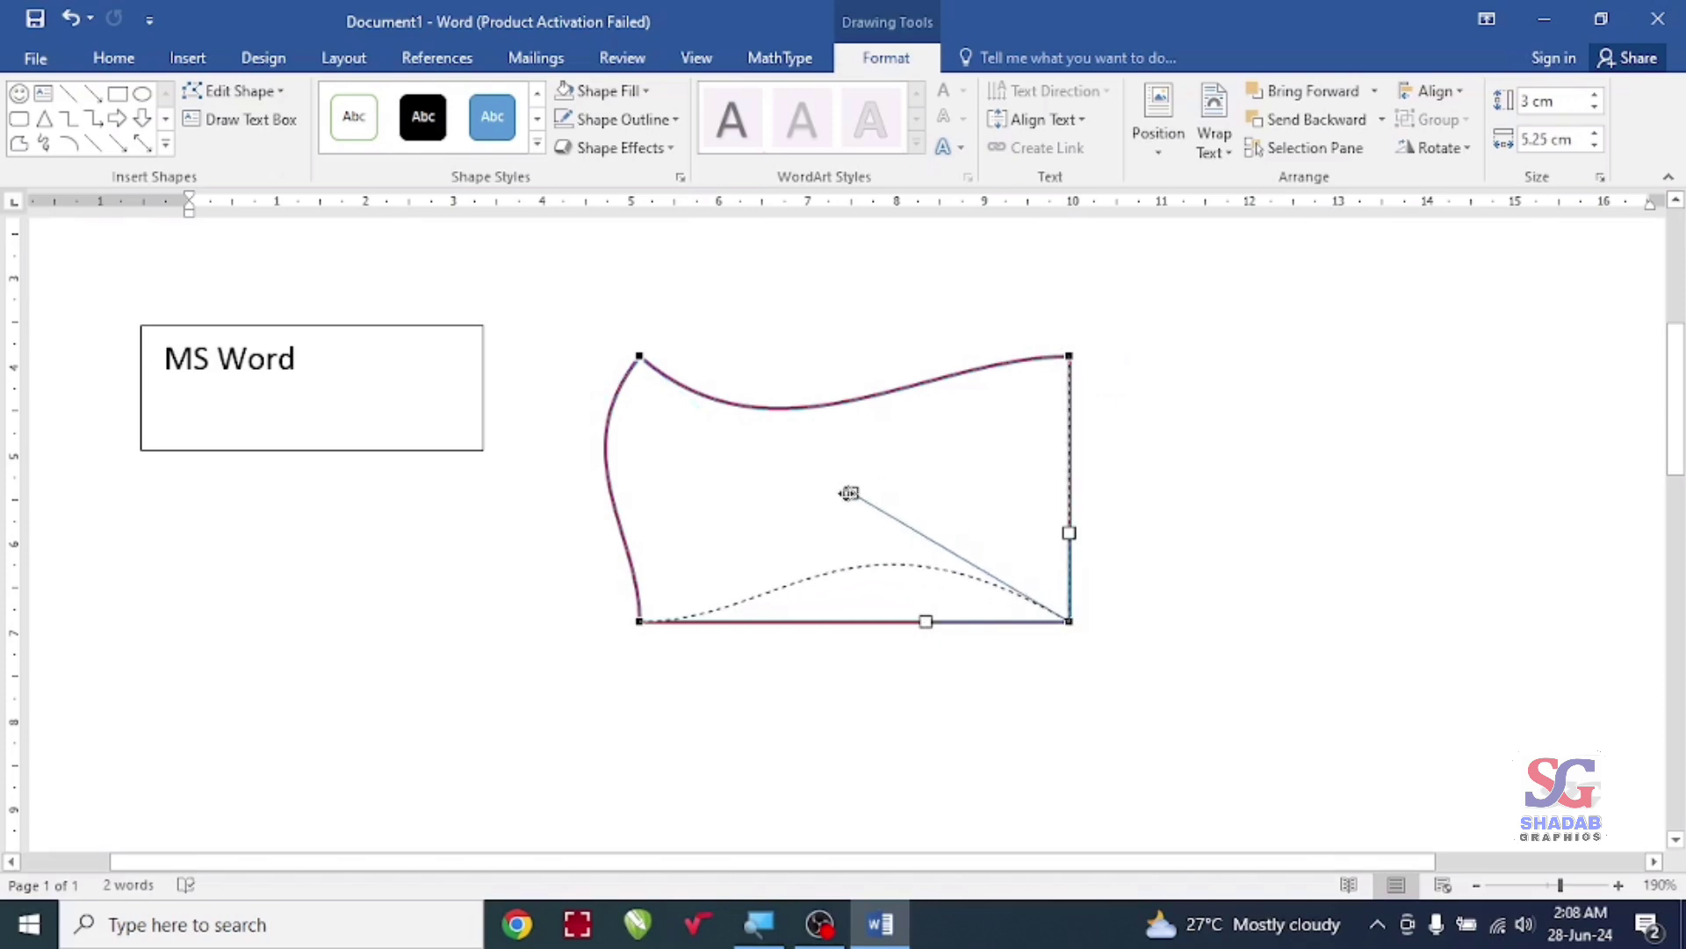
drag(1072, 535, 1155, 482)
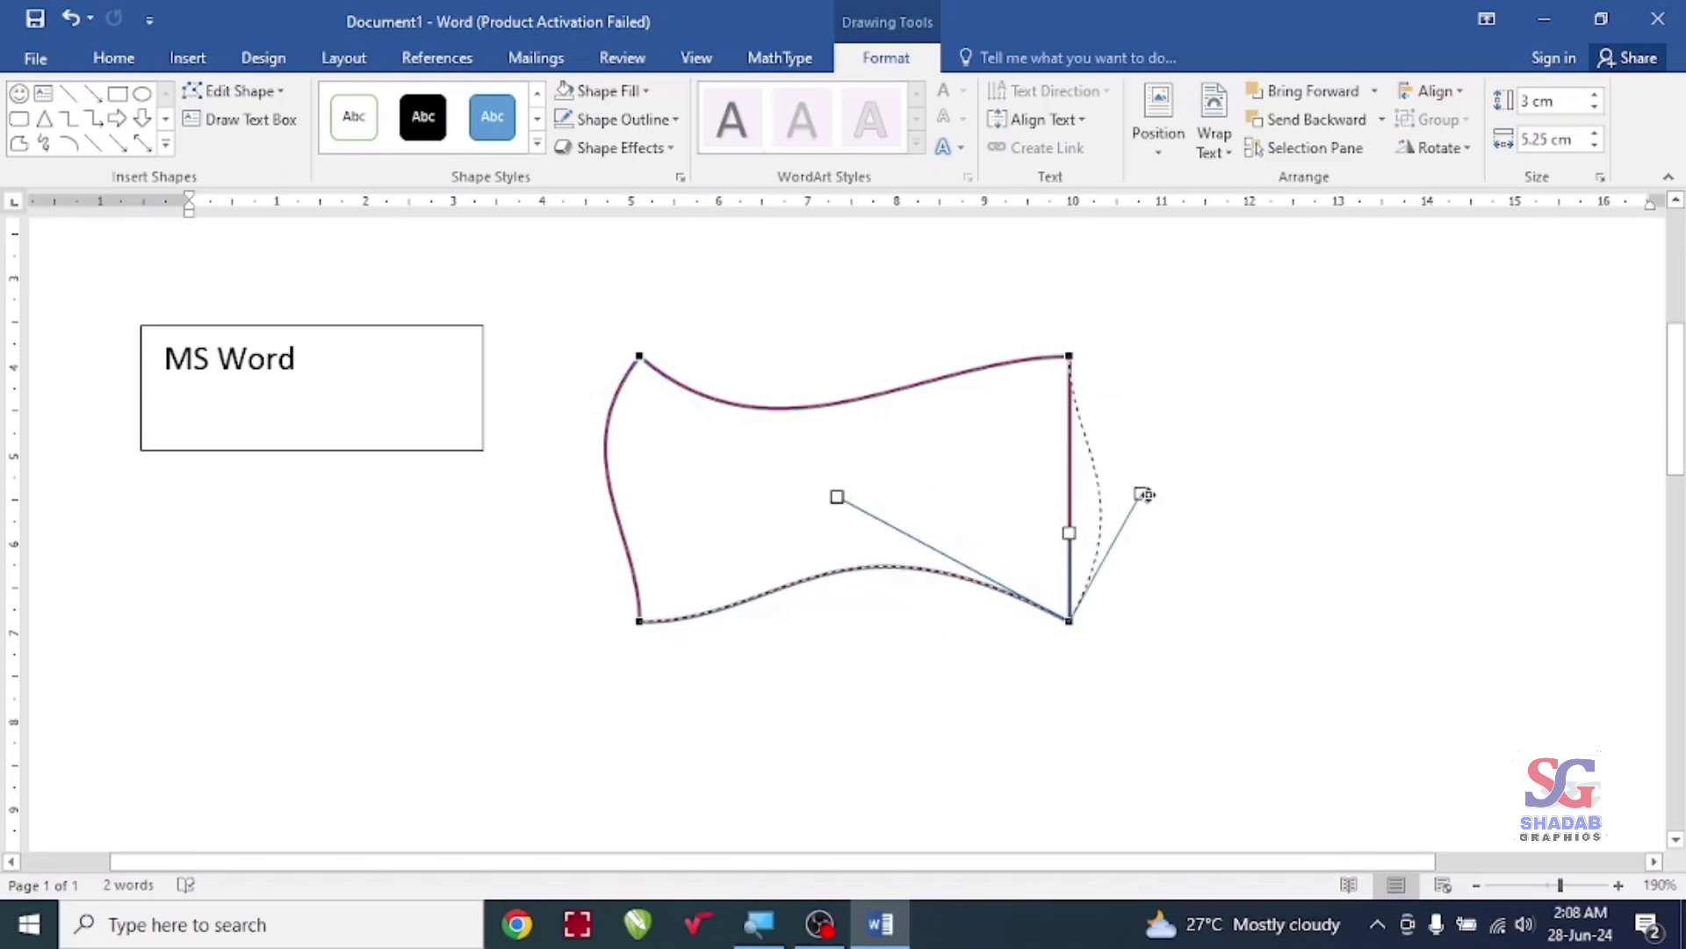
click(640, 618)
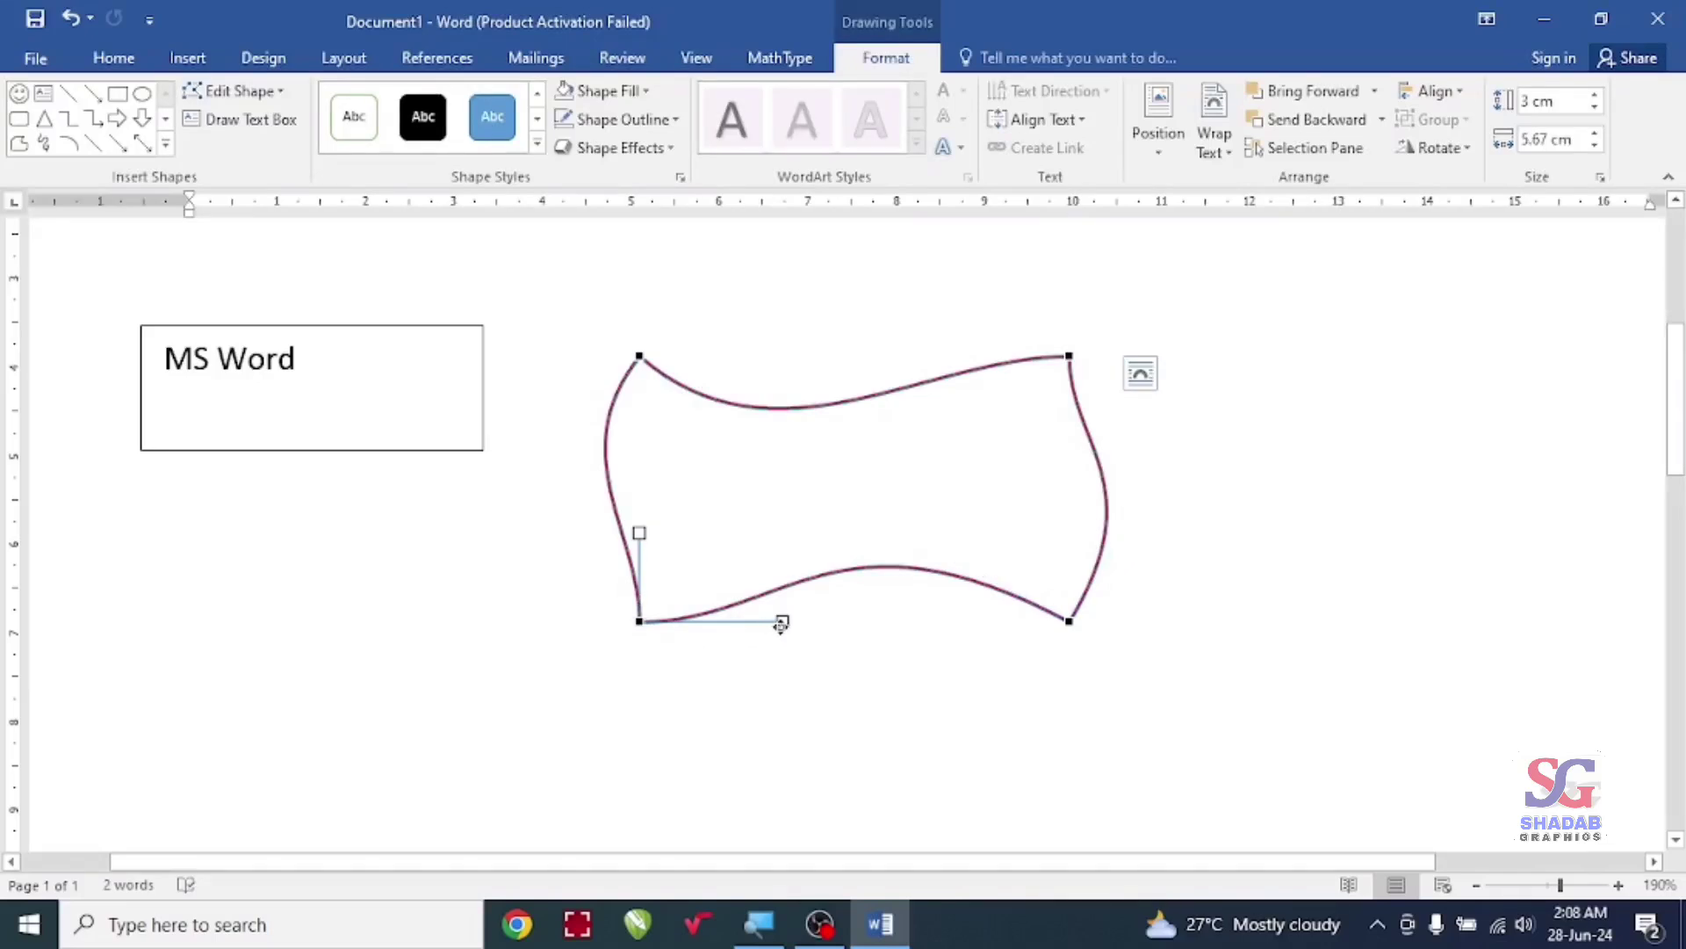
drag(783, 620, 694, 695)
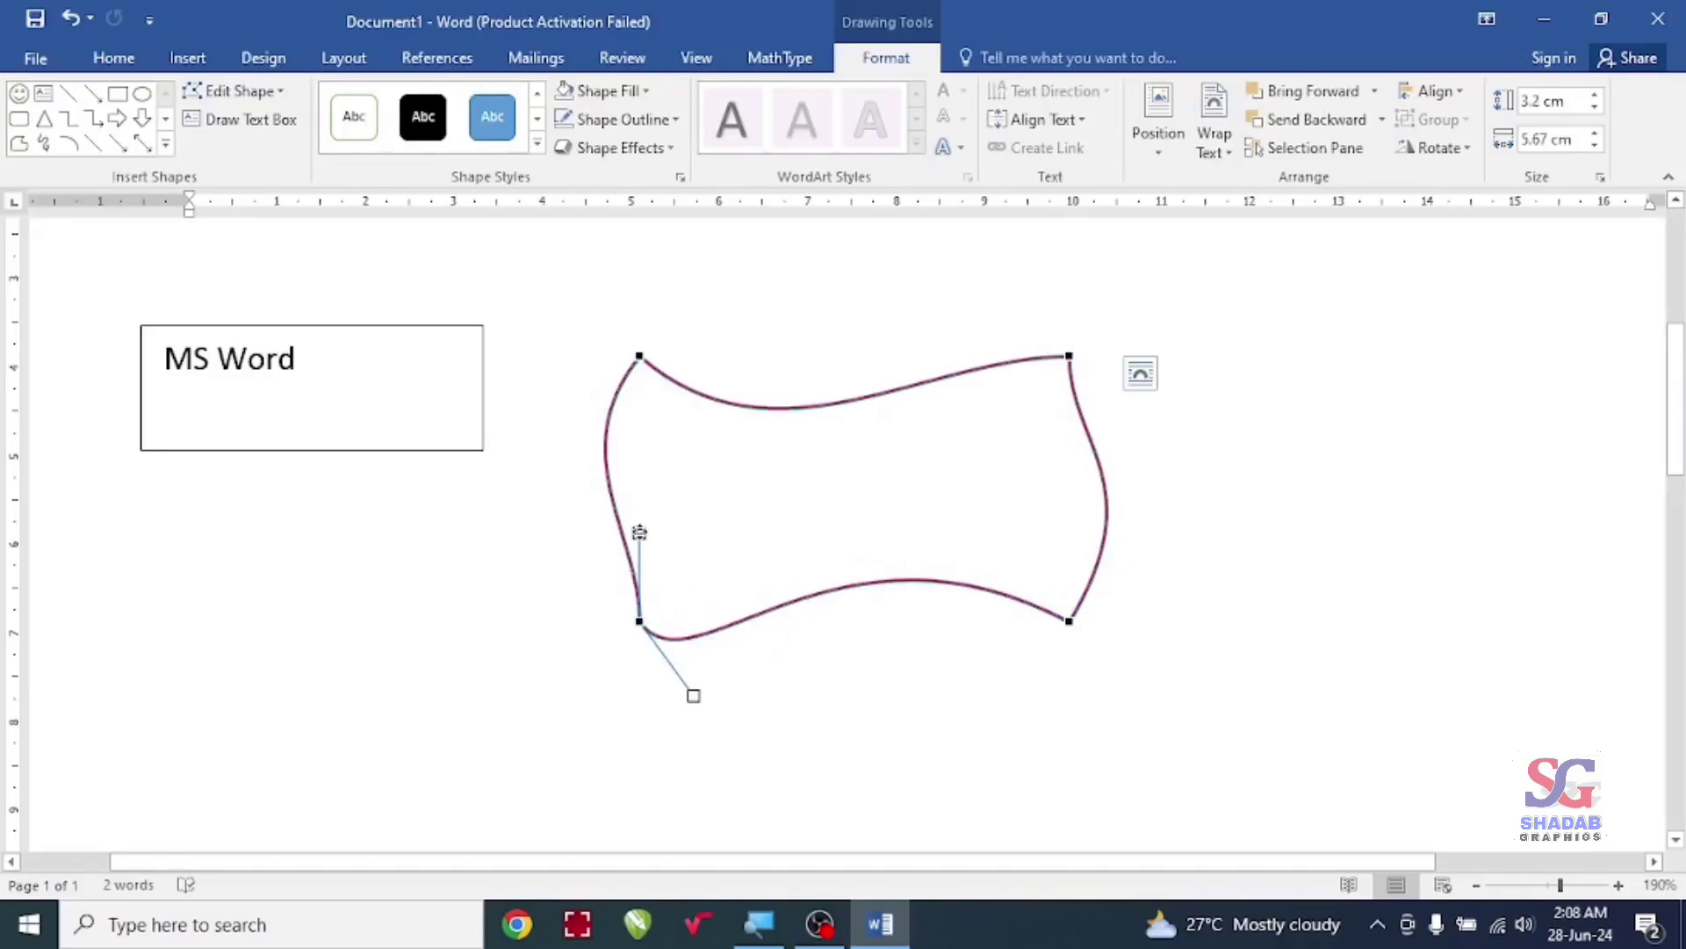
drag(640, 528, 690, 490)
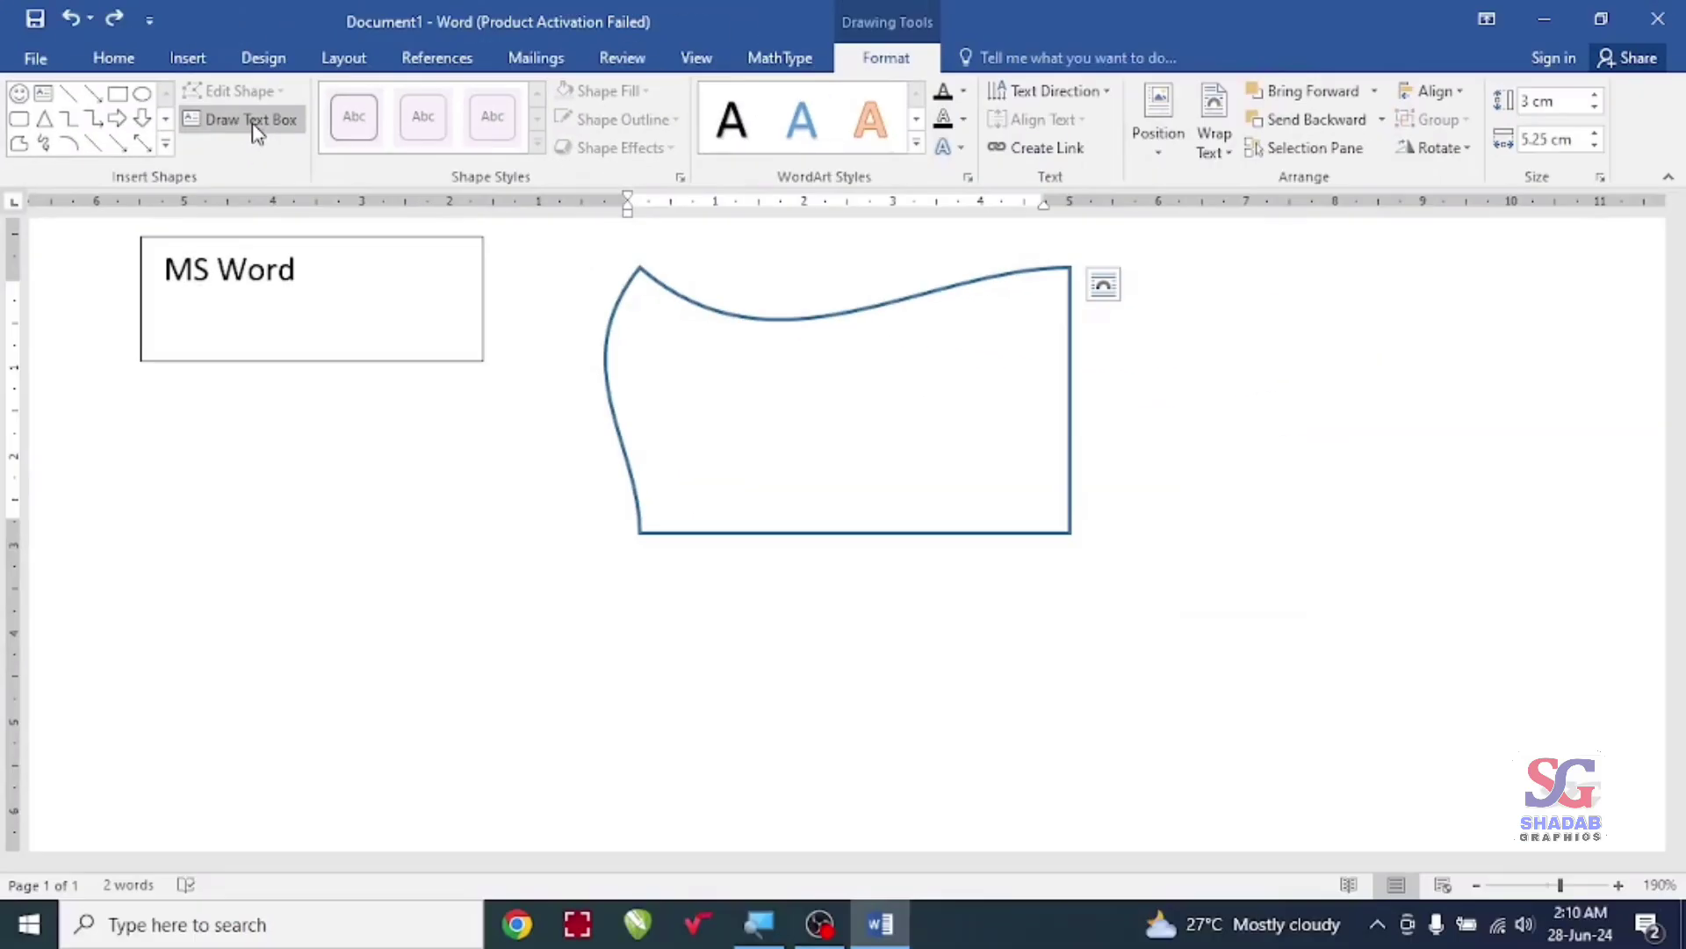
Step: Draw a second text box below the first and type 'MS Word' into it
click(255, 132)
drag(166, 557, 694, 759)
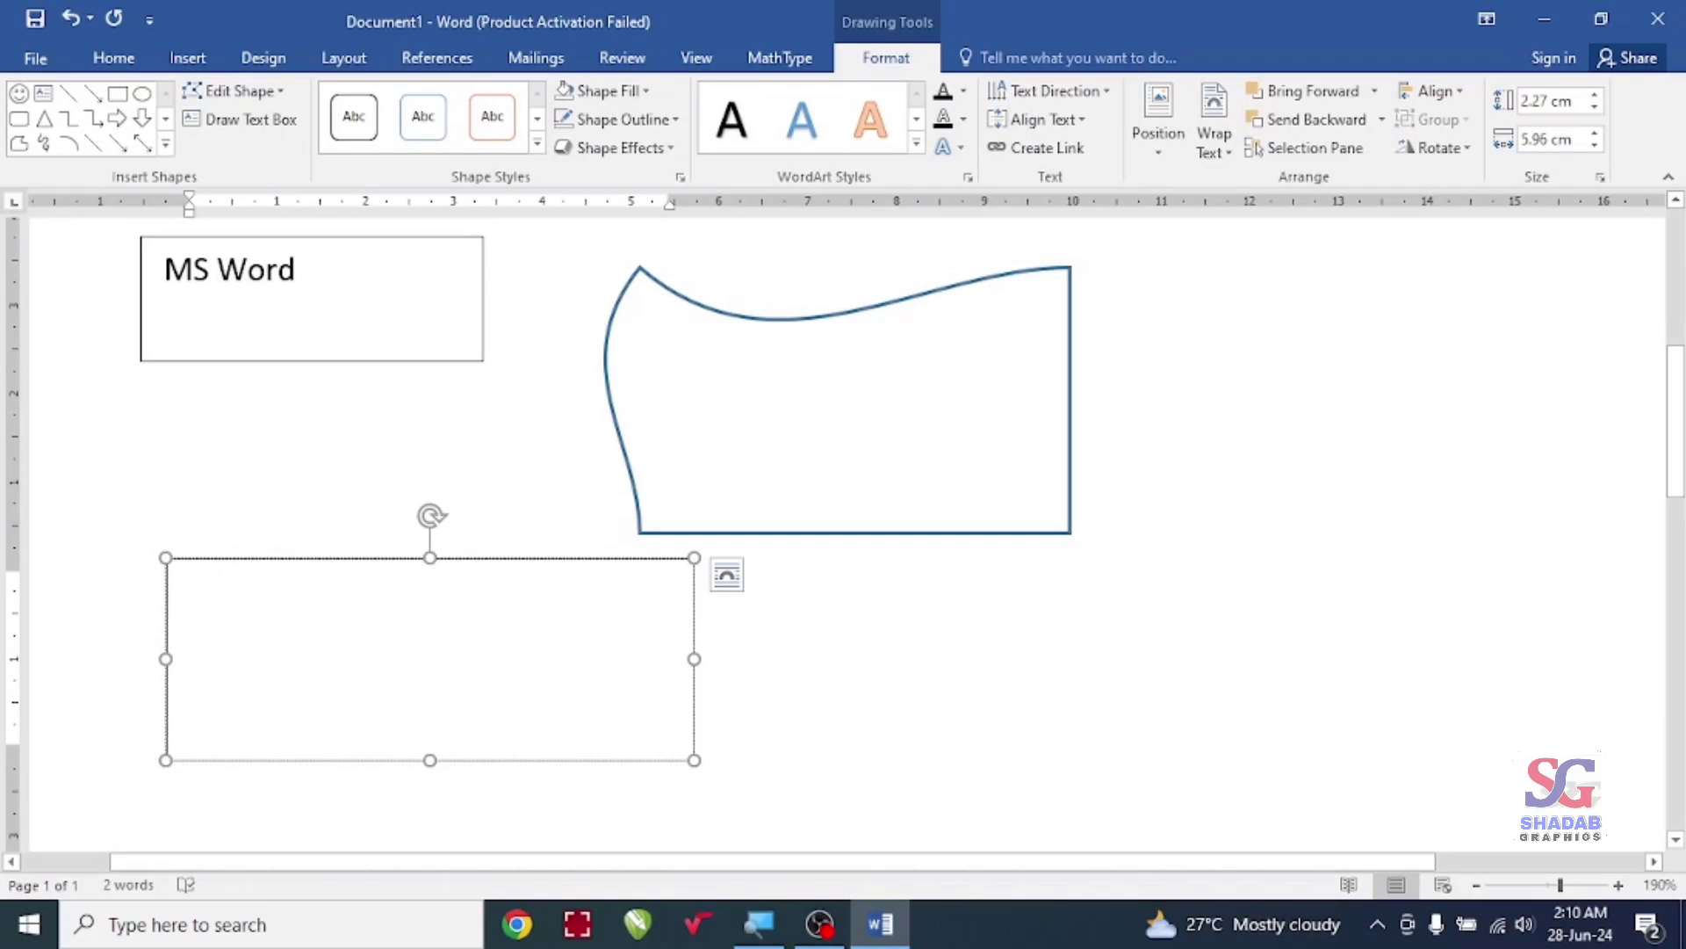
text(MS Word)
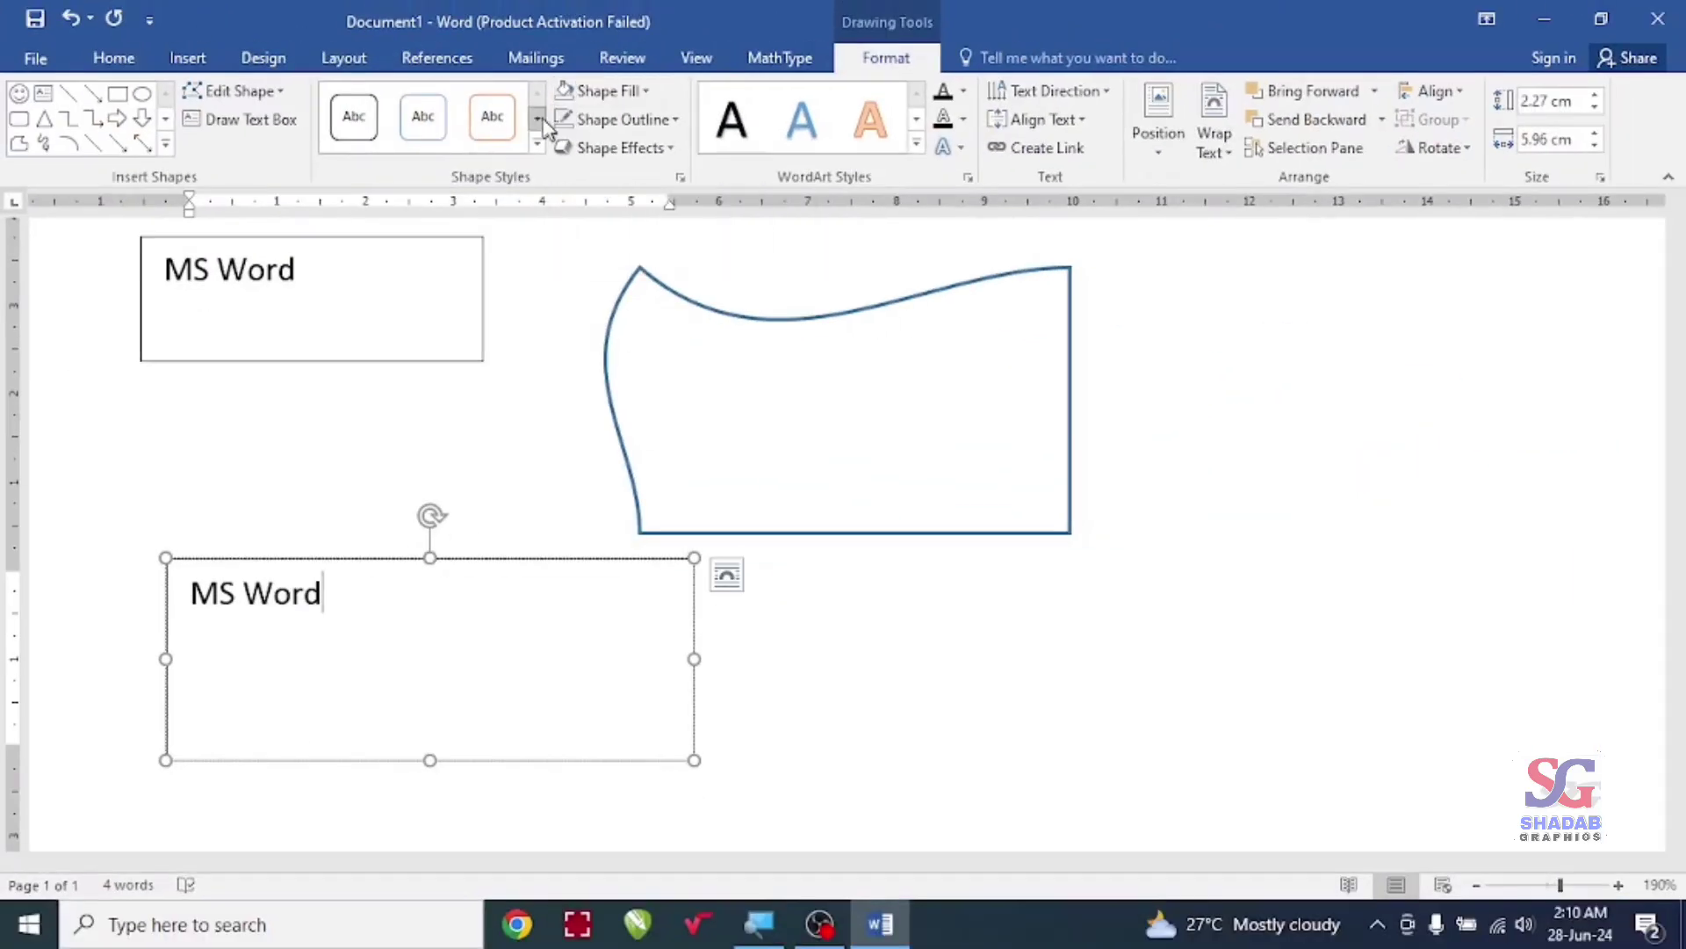
click(541, 123)
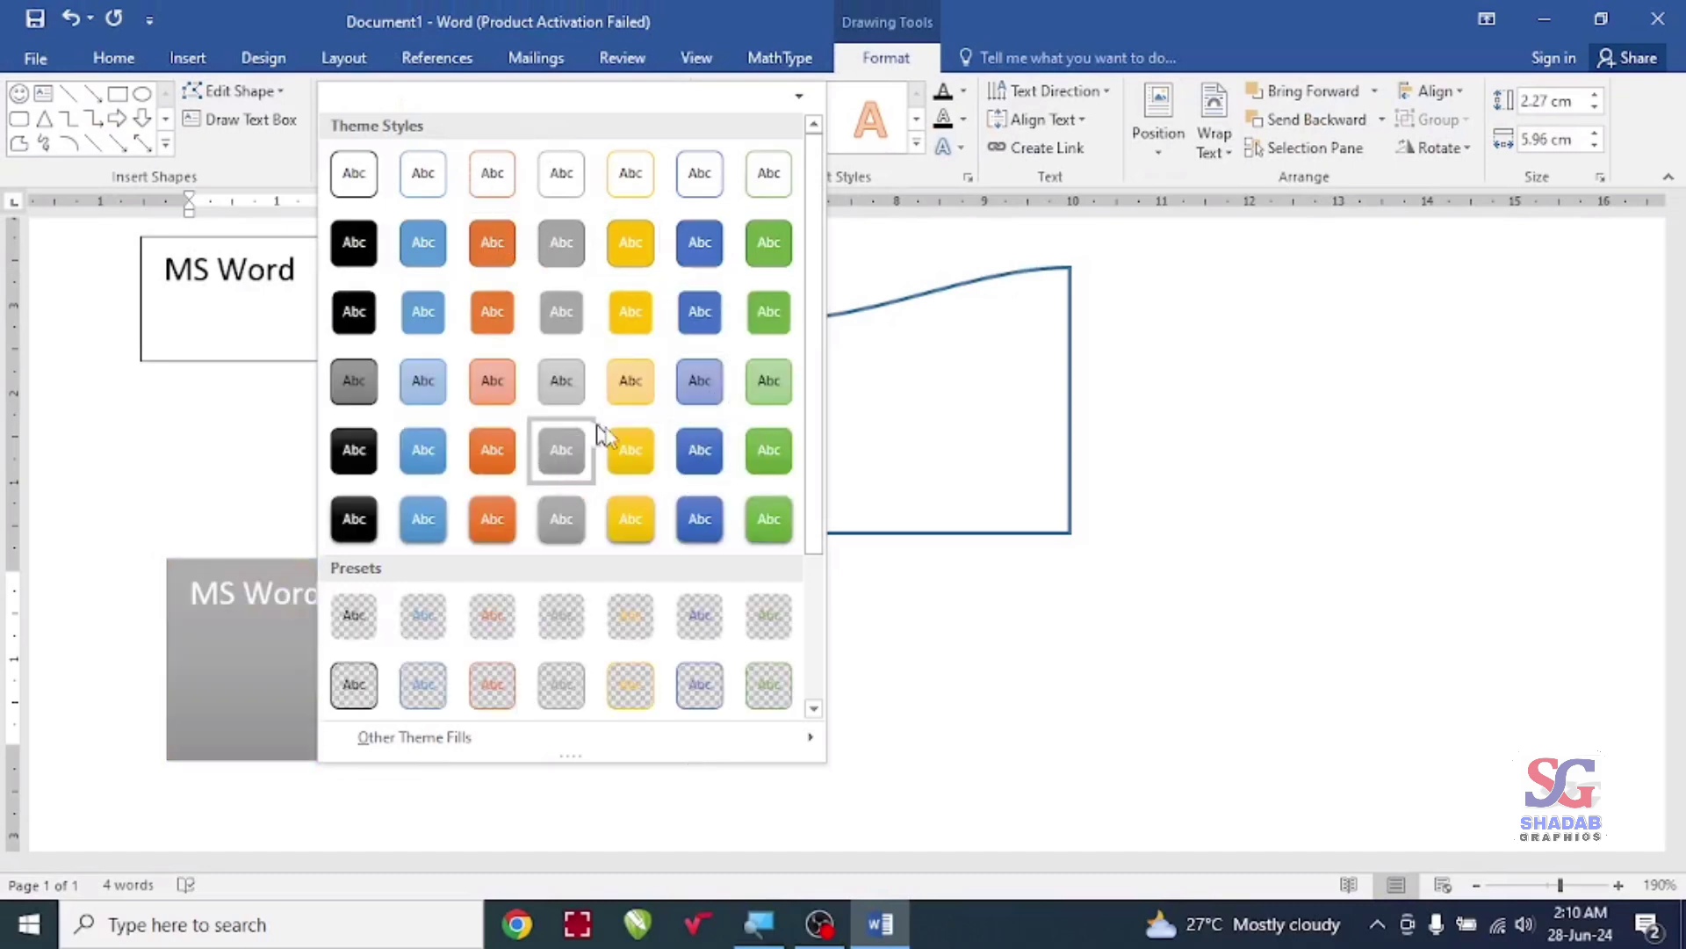
Step: Apply the yellow style, shrink the box to 0.91 × 2.58 cm, and fill it blue
click(646, 472)
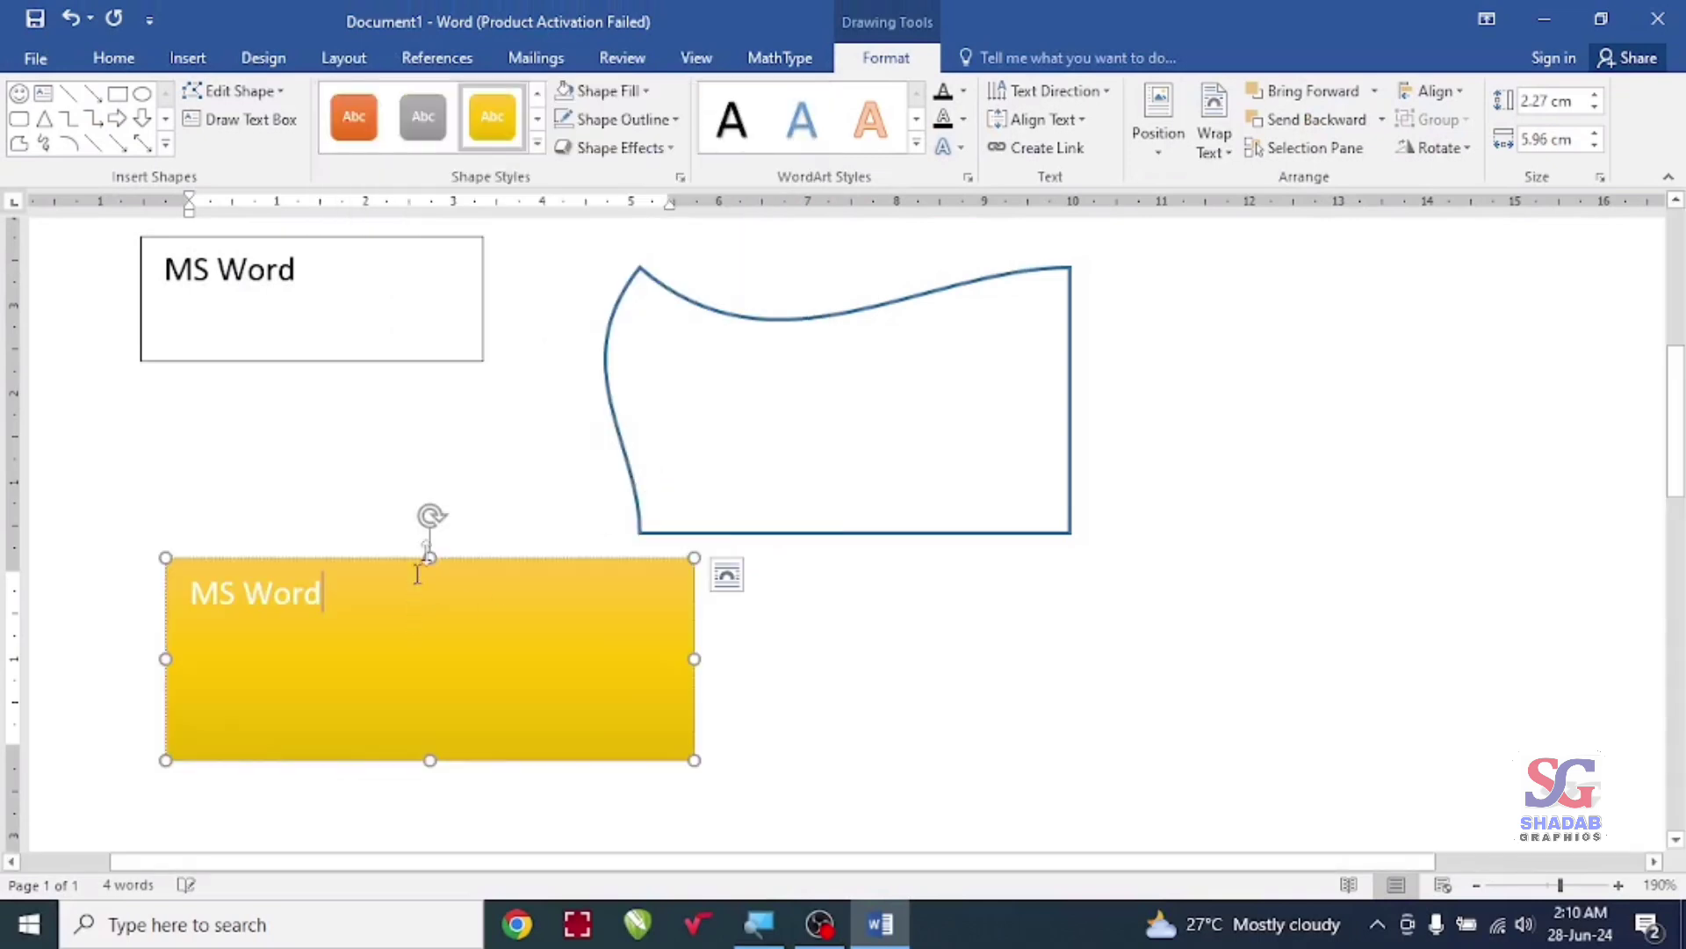
scroll(313, 638, down, 4)
scroll(313, 638, down, 1)
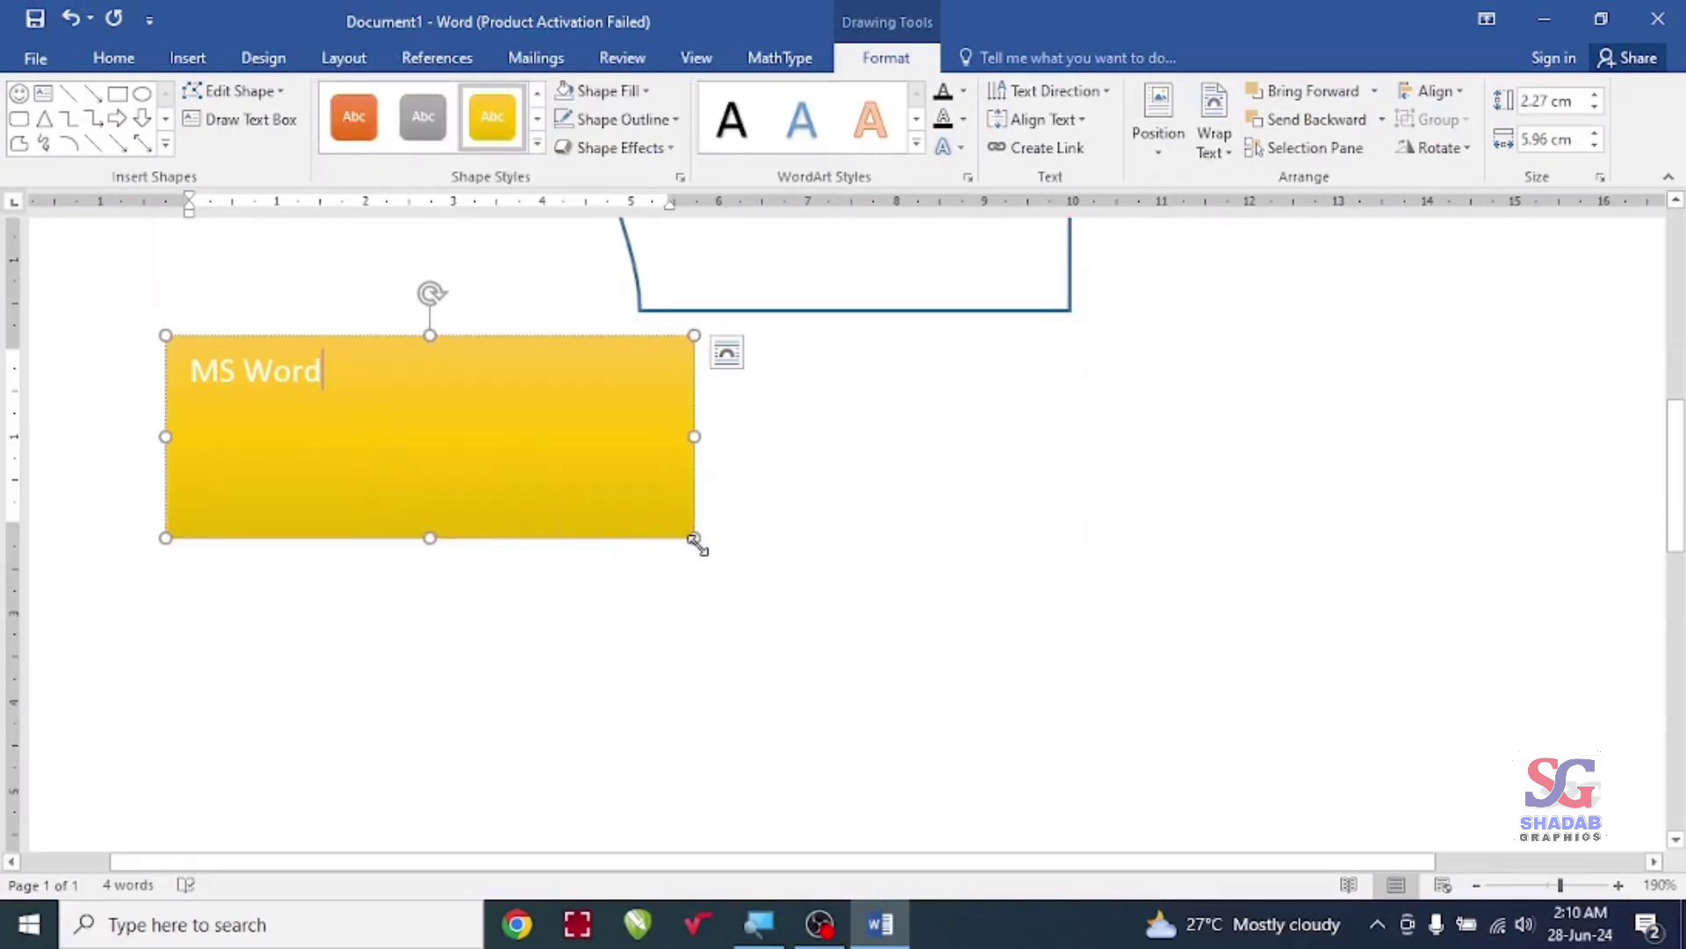
drag(694, 537, 396, 418)
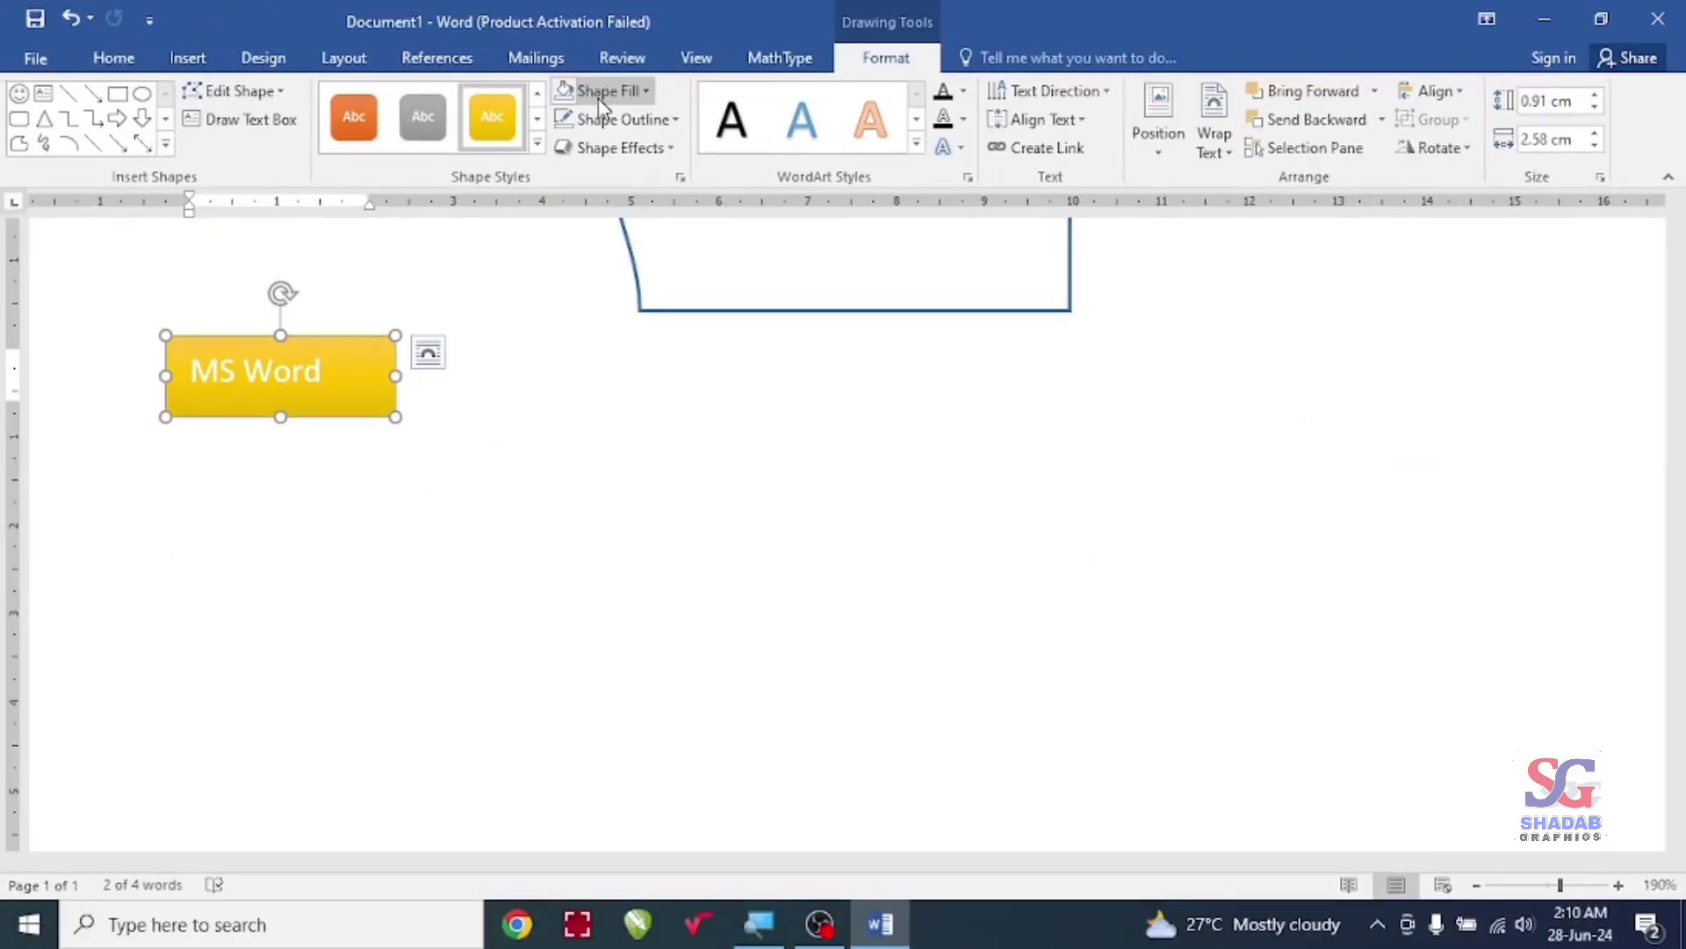
click(645, 91)
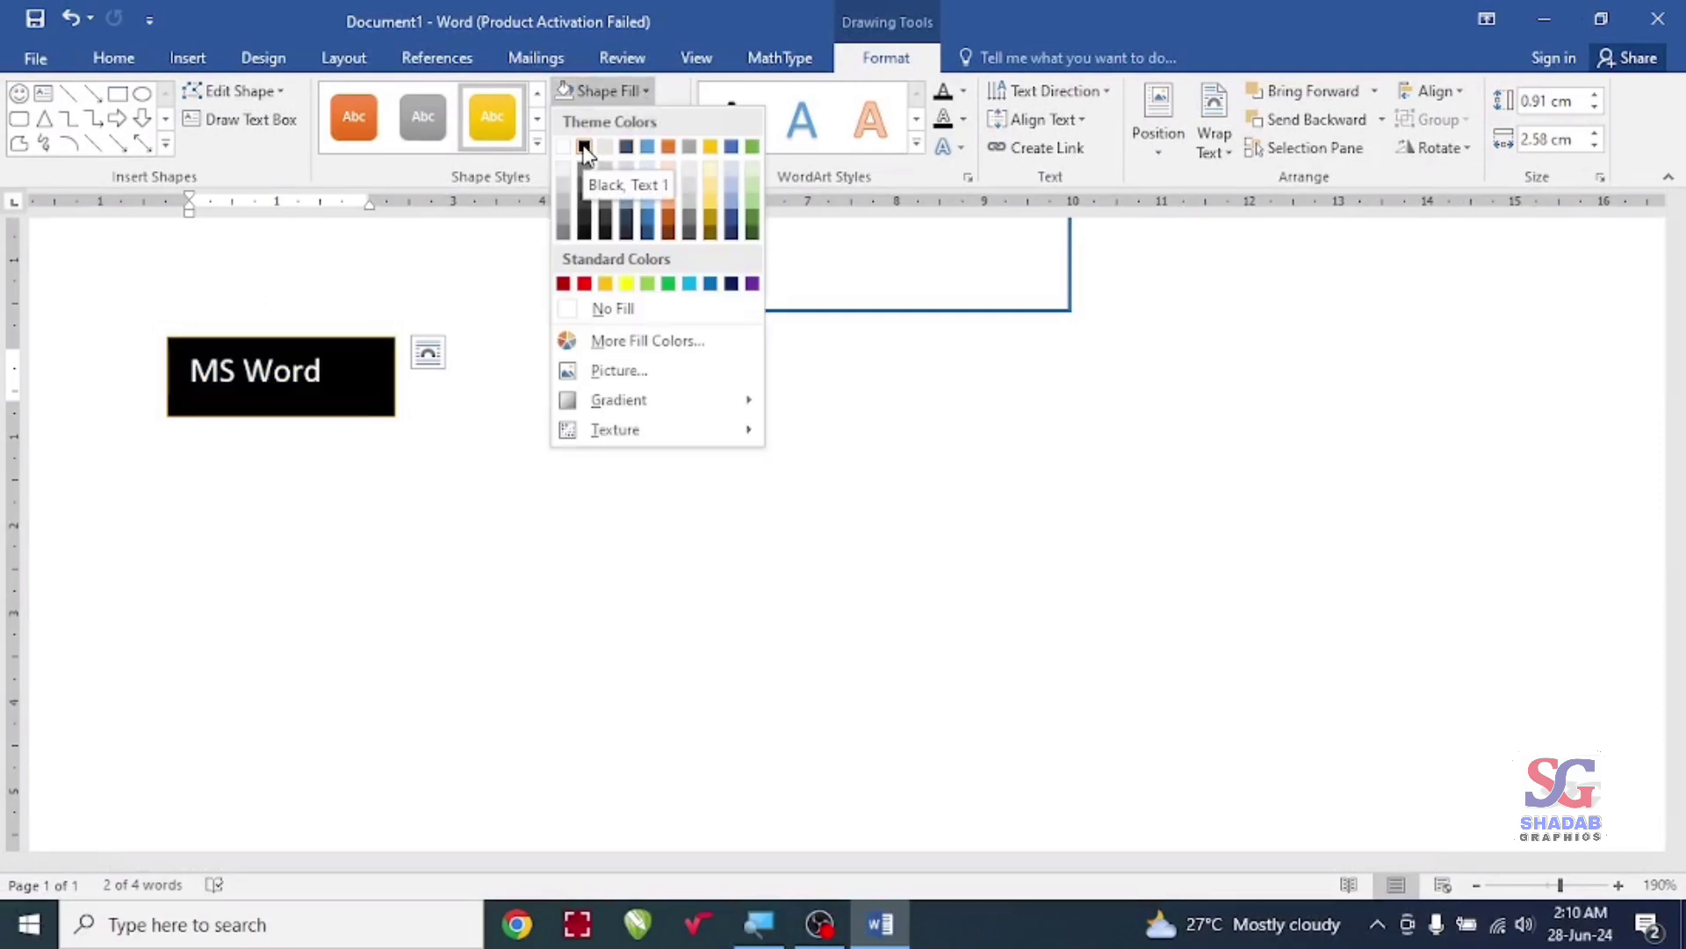
click(650, 224)
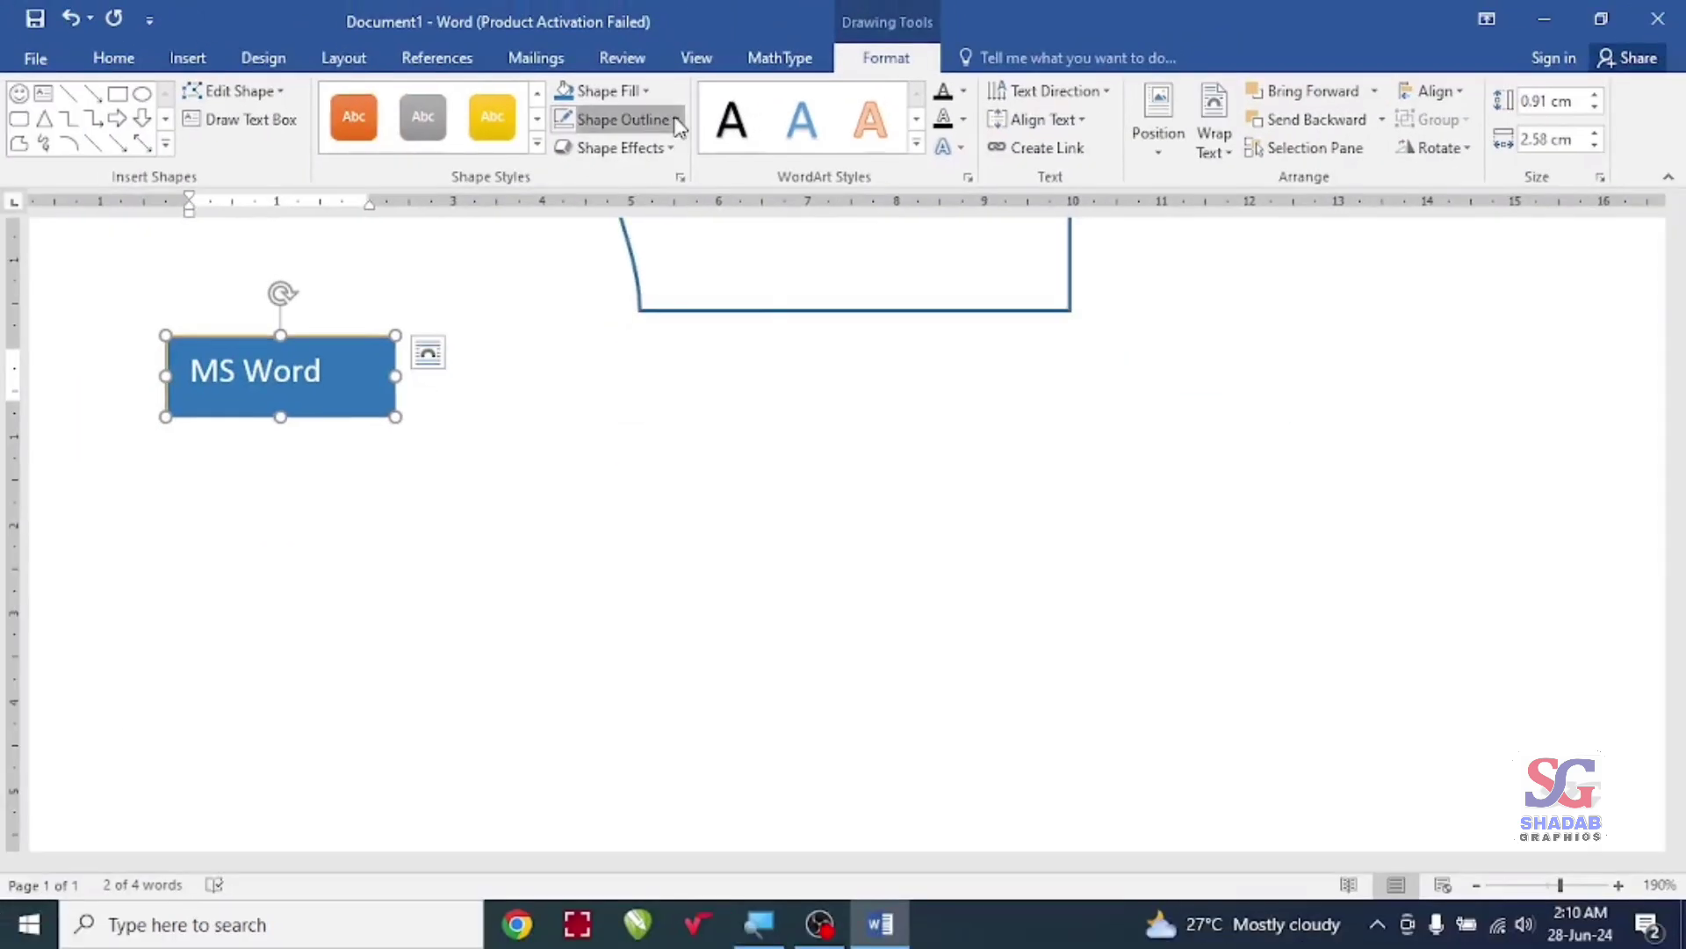
Step: Give the 'MS Word' box a red outline, 3 pt thick
click(676, 120)
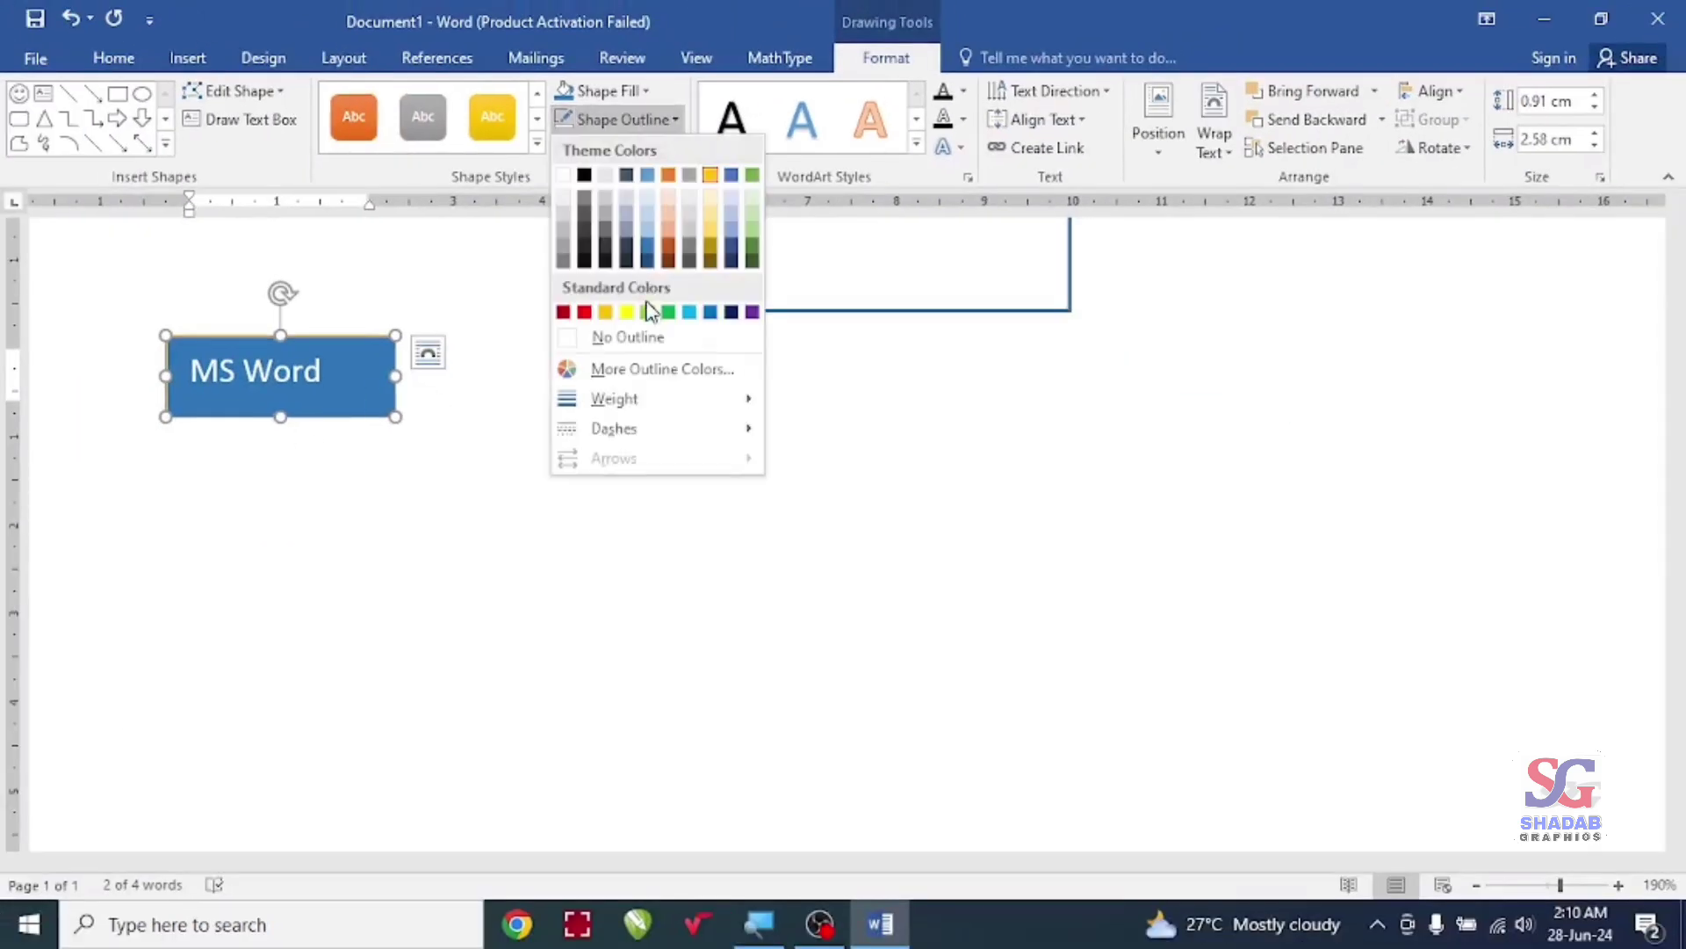
click(584, 313)
scroll(235, 376, up, 4)
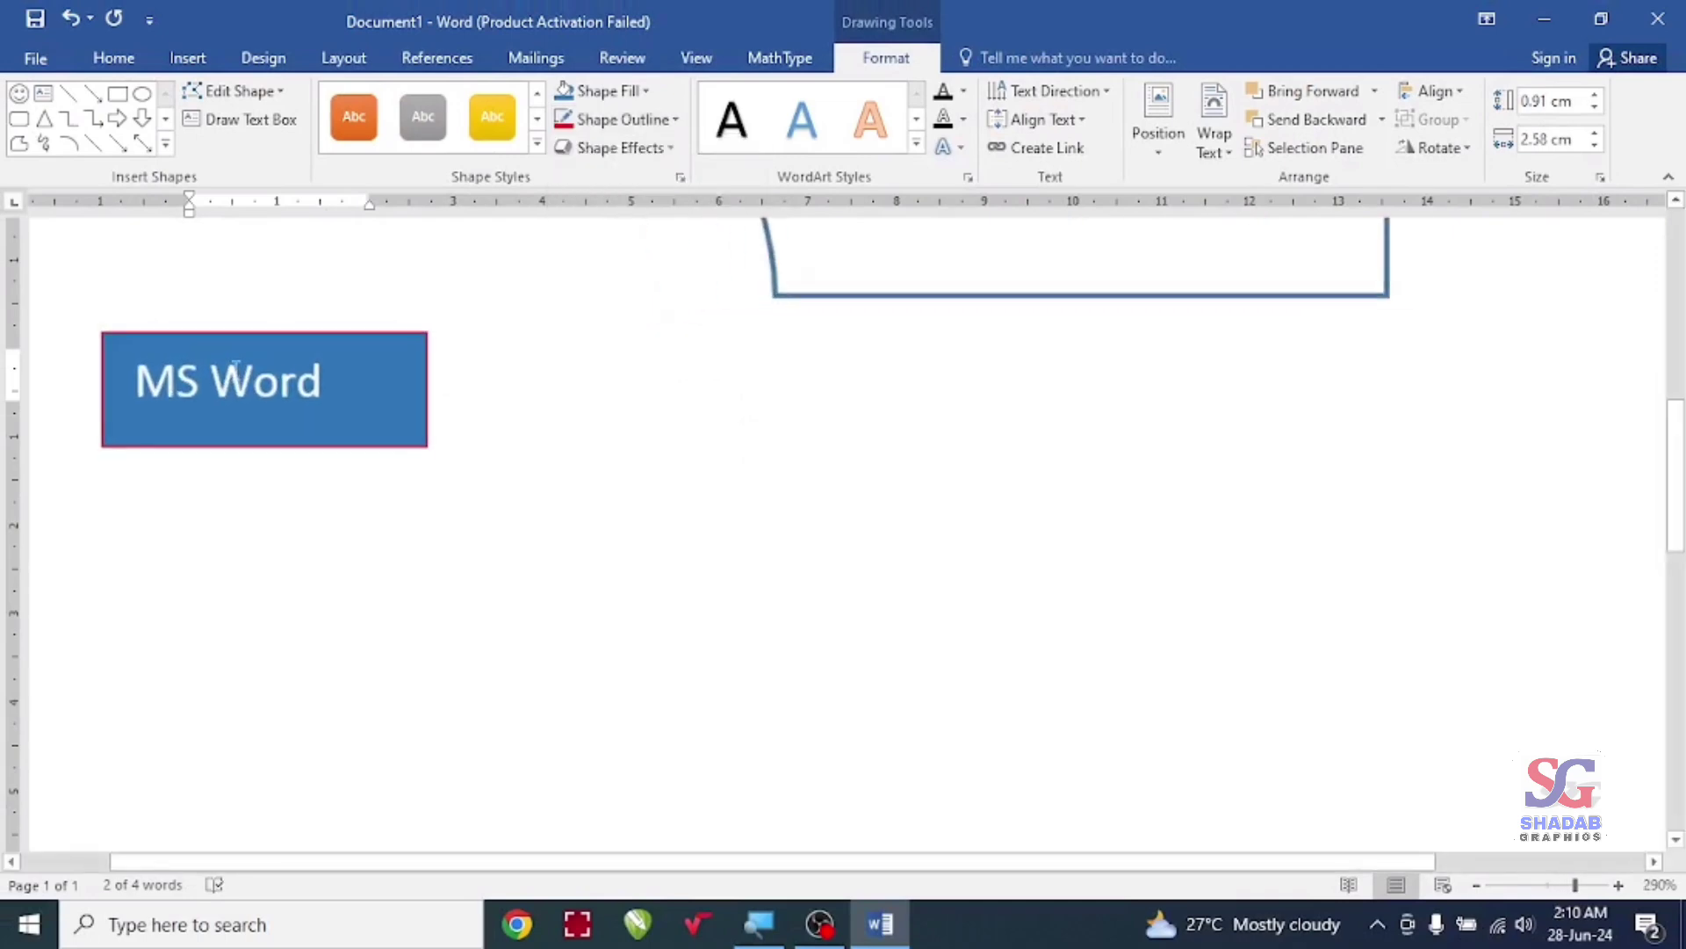
scroll(256, 358, up, 4)
scroll(377, 339, up, 7)
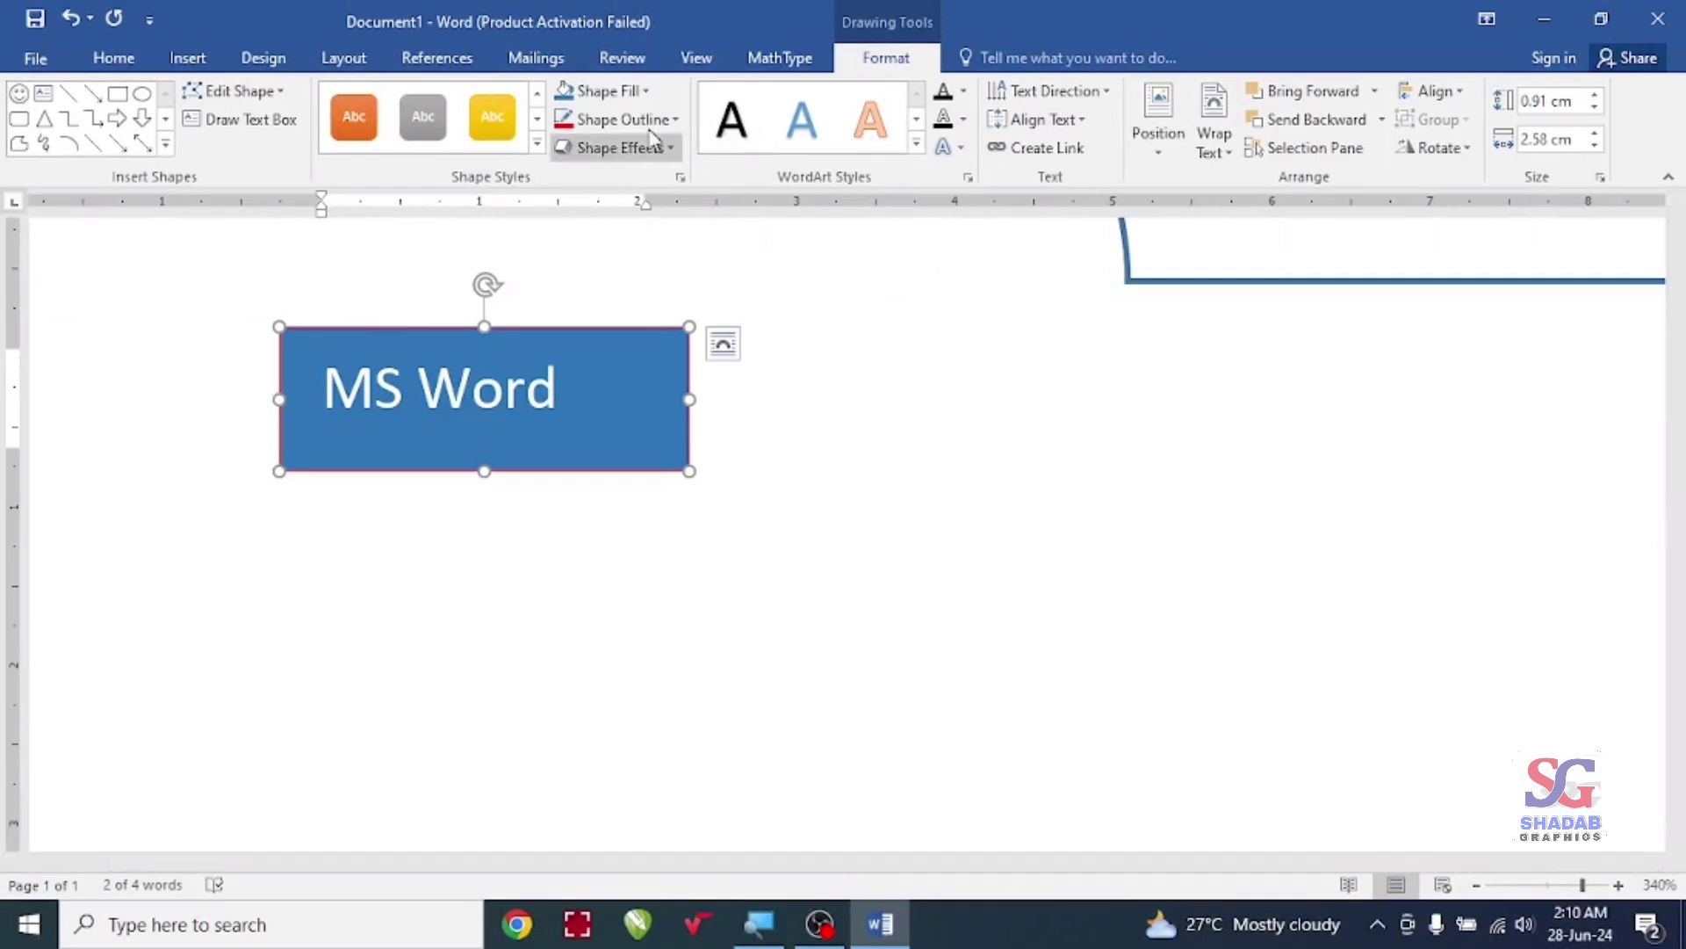
click(678, 122)
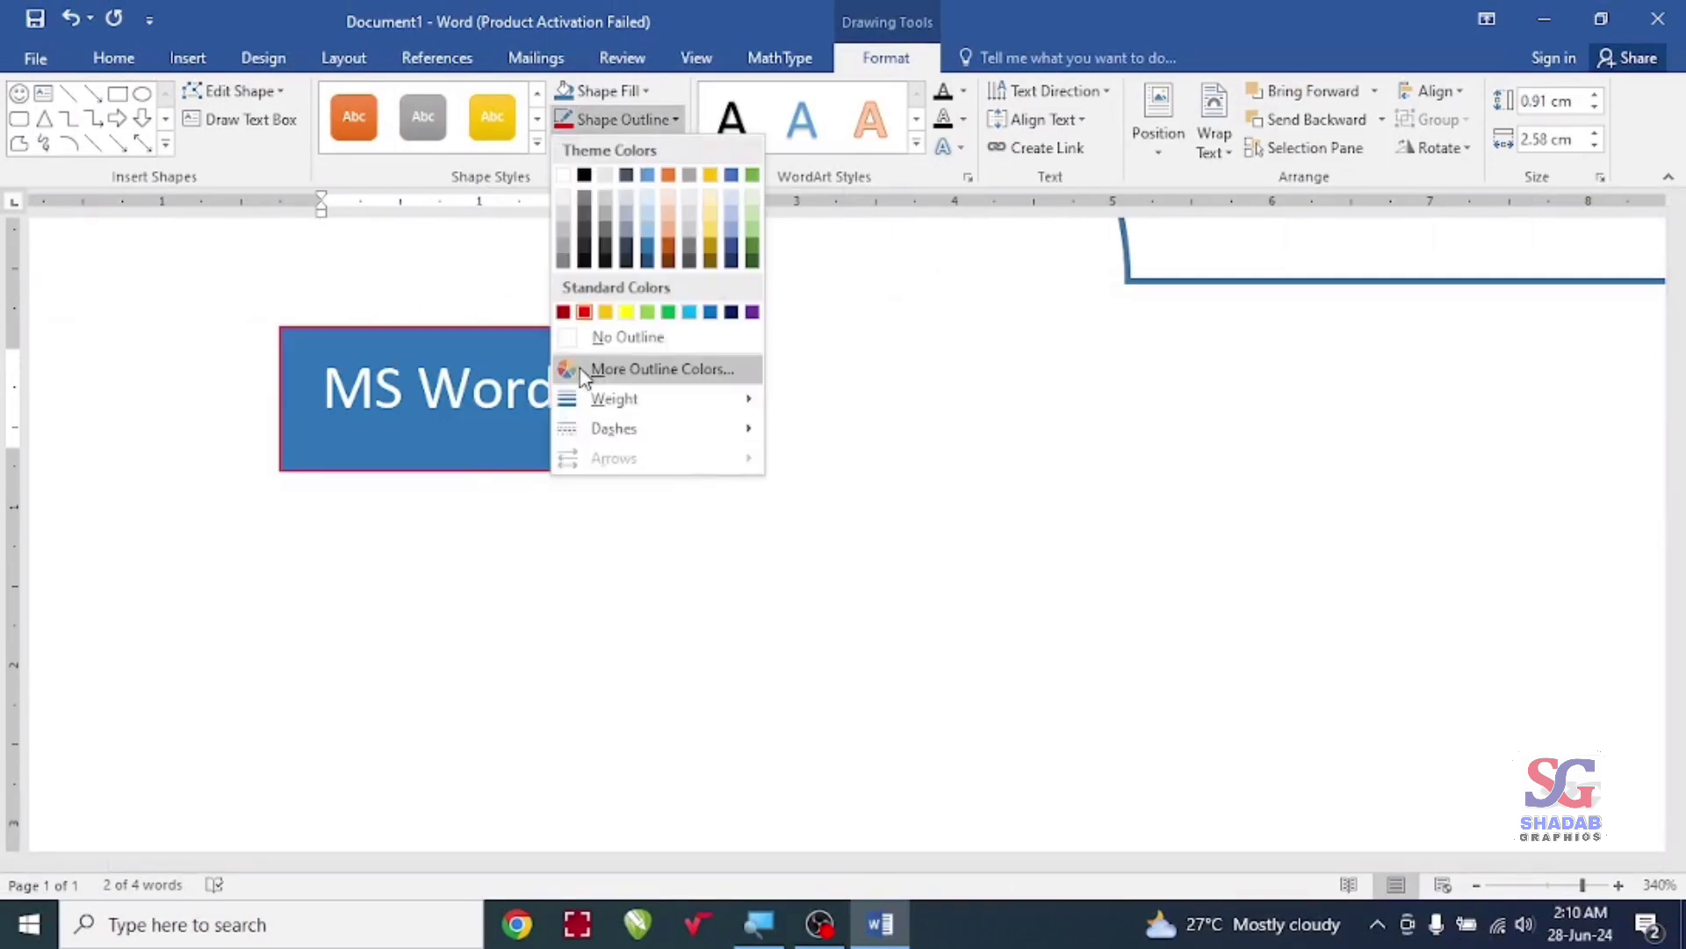
mouse_move(614, 398)
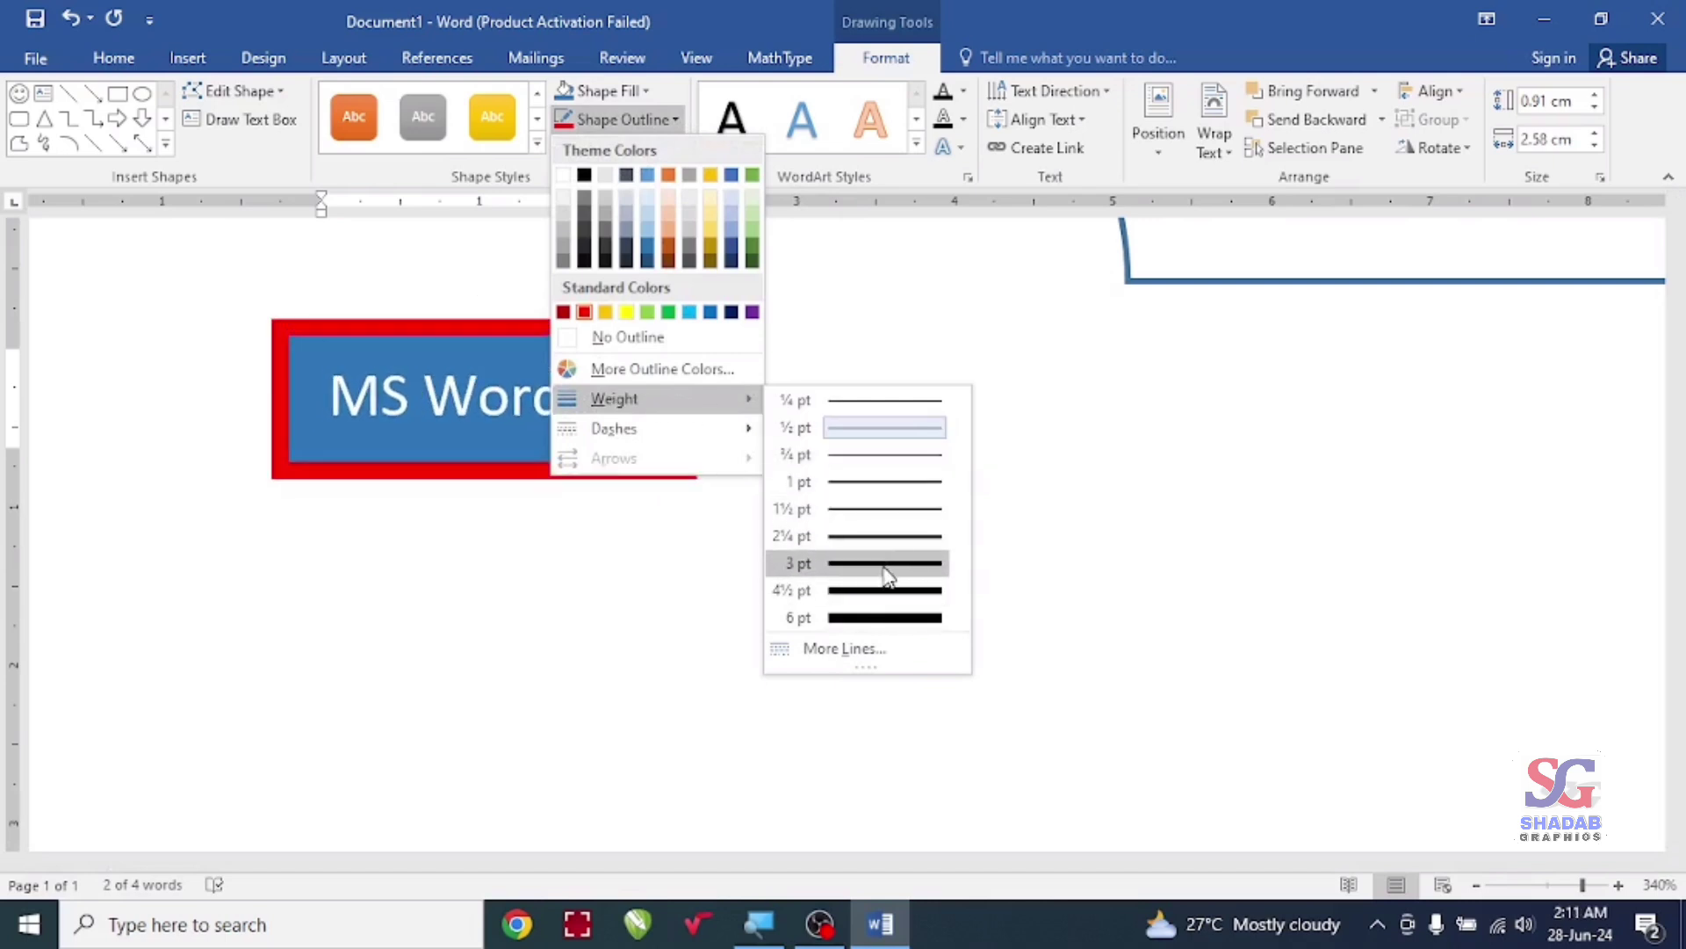
click(888, 575)
Step: Try a square-dot dashed outline, then undo it
ctrl+scroll(583, 414, down, 3)
click(676, 121)
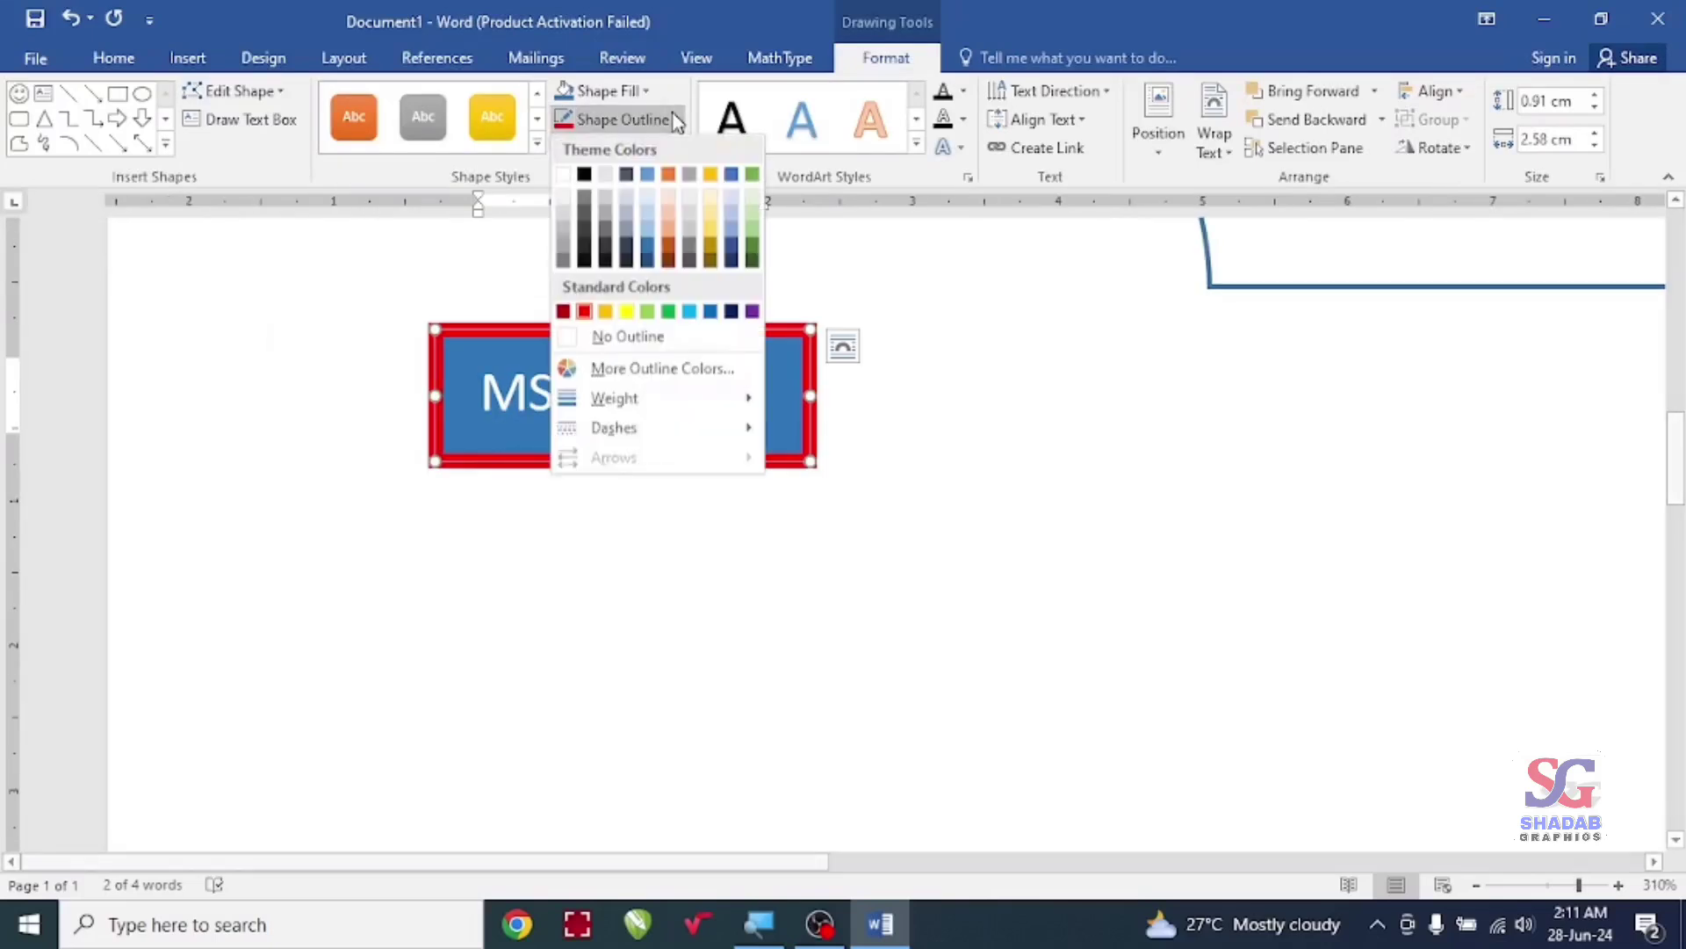
mouse_move(614, 428)
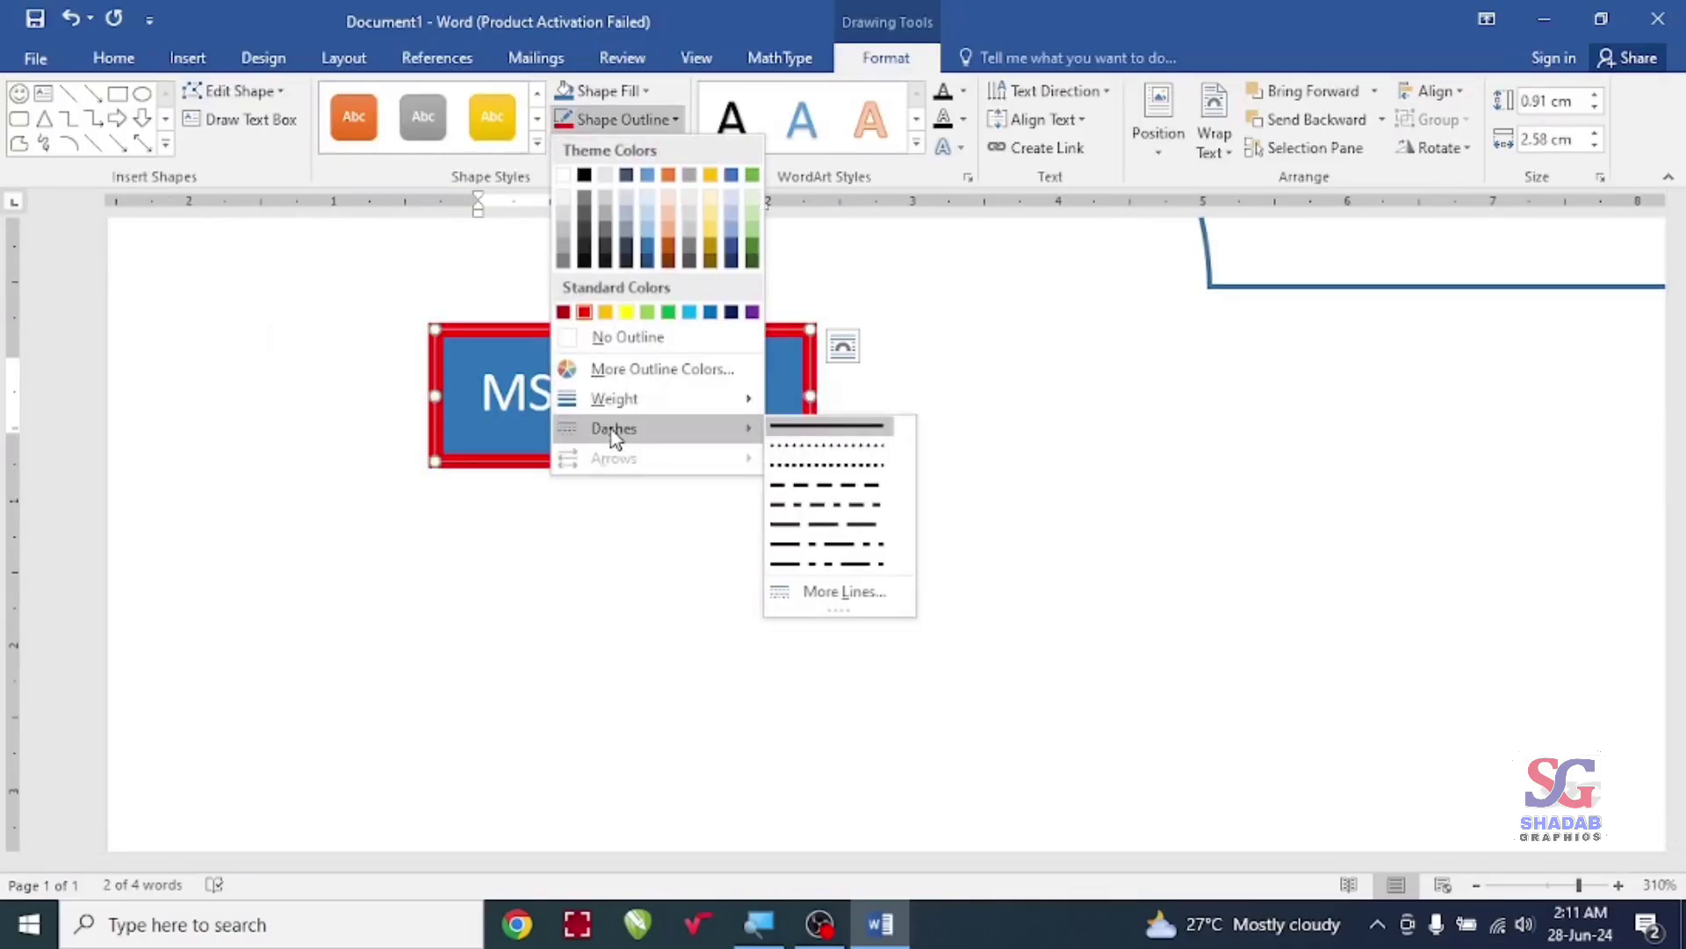
click(849, 464)
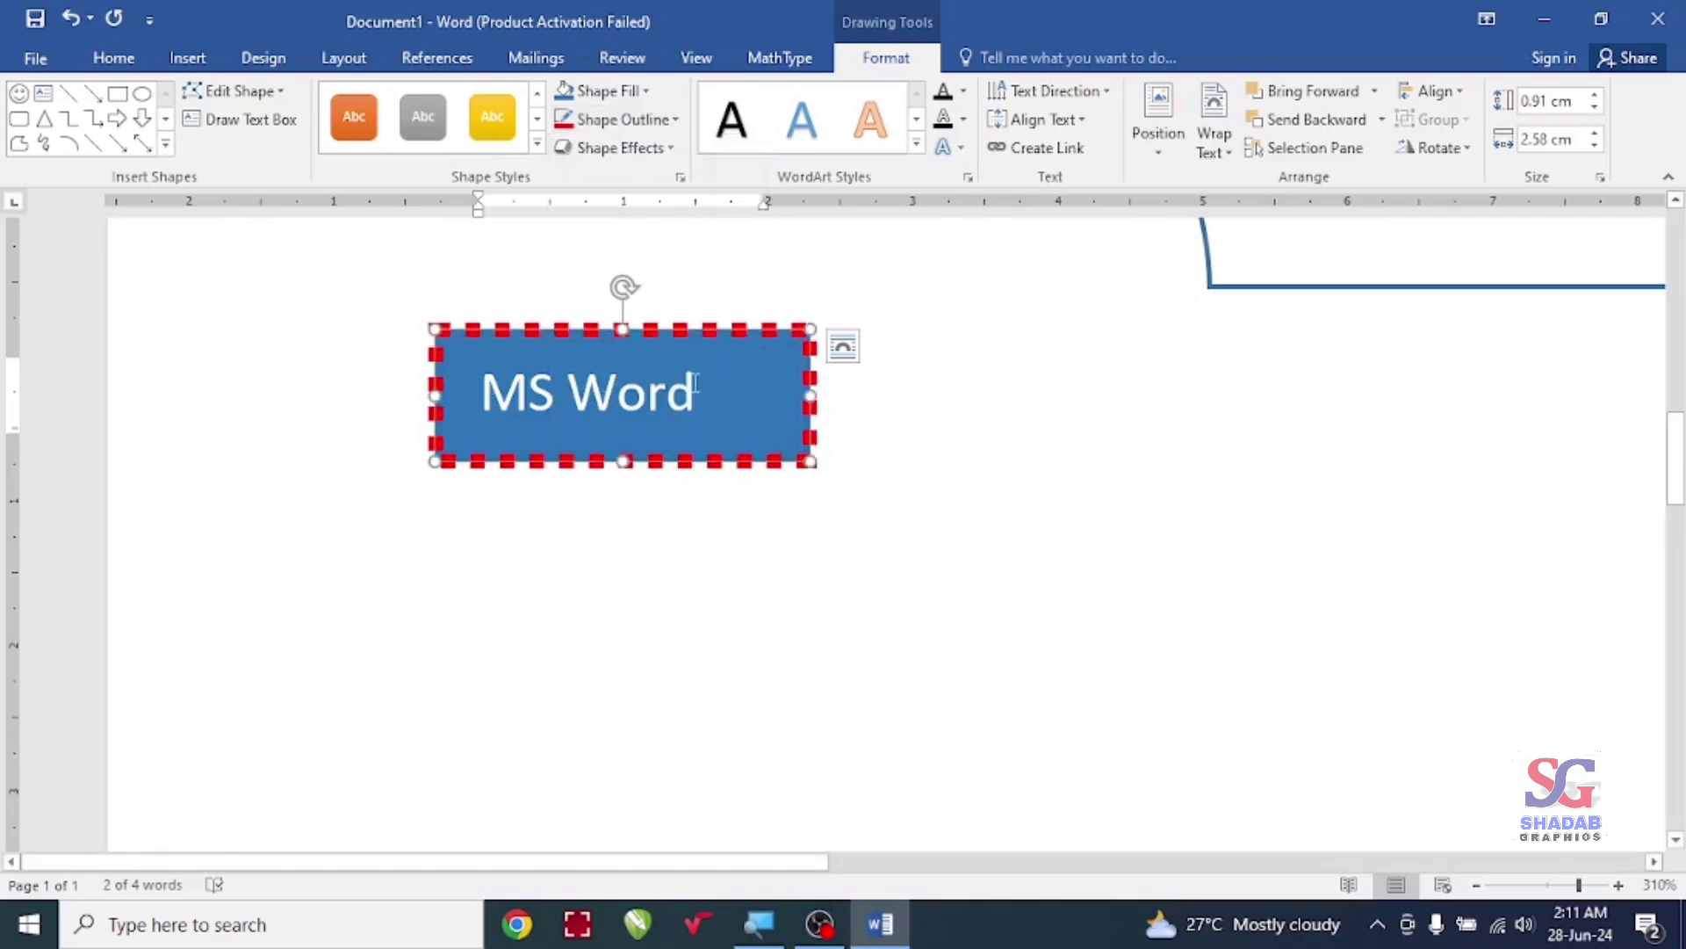
key(ctrl+z)
click(656, 90)
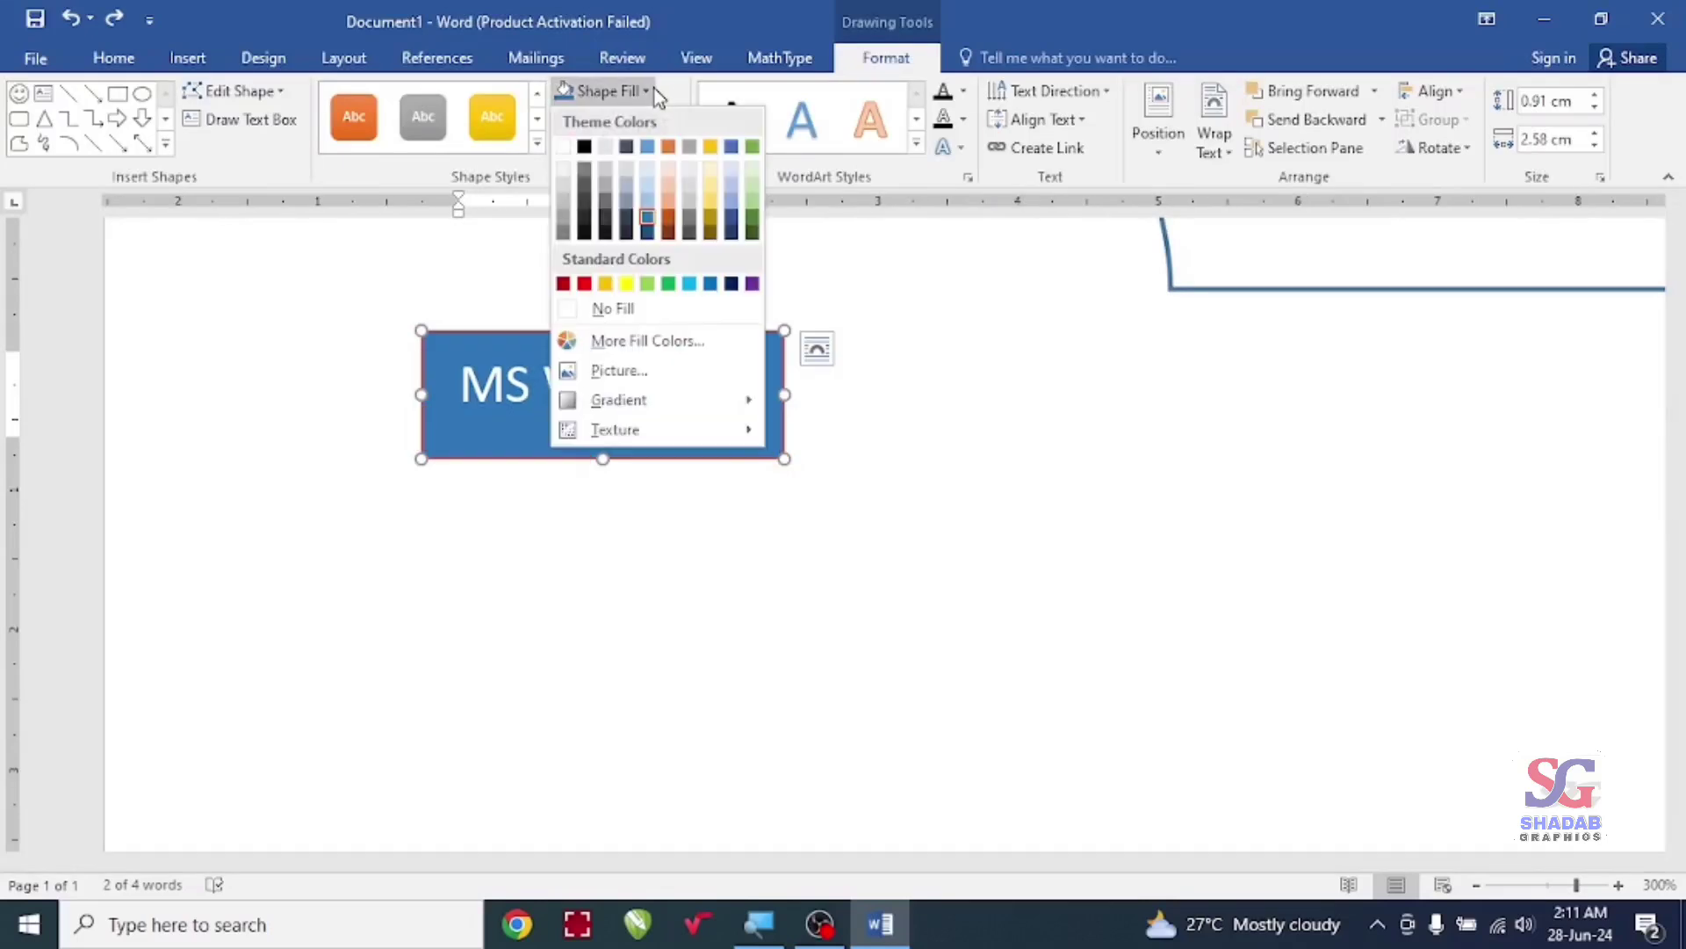
Step: Fill the 'MS Word' box with the Red Roses picture from a file
click(604, 376)
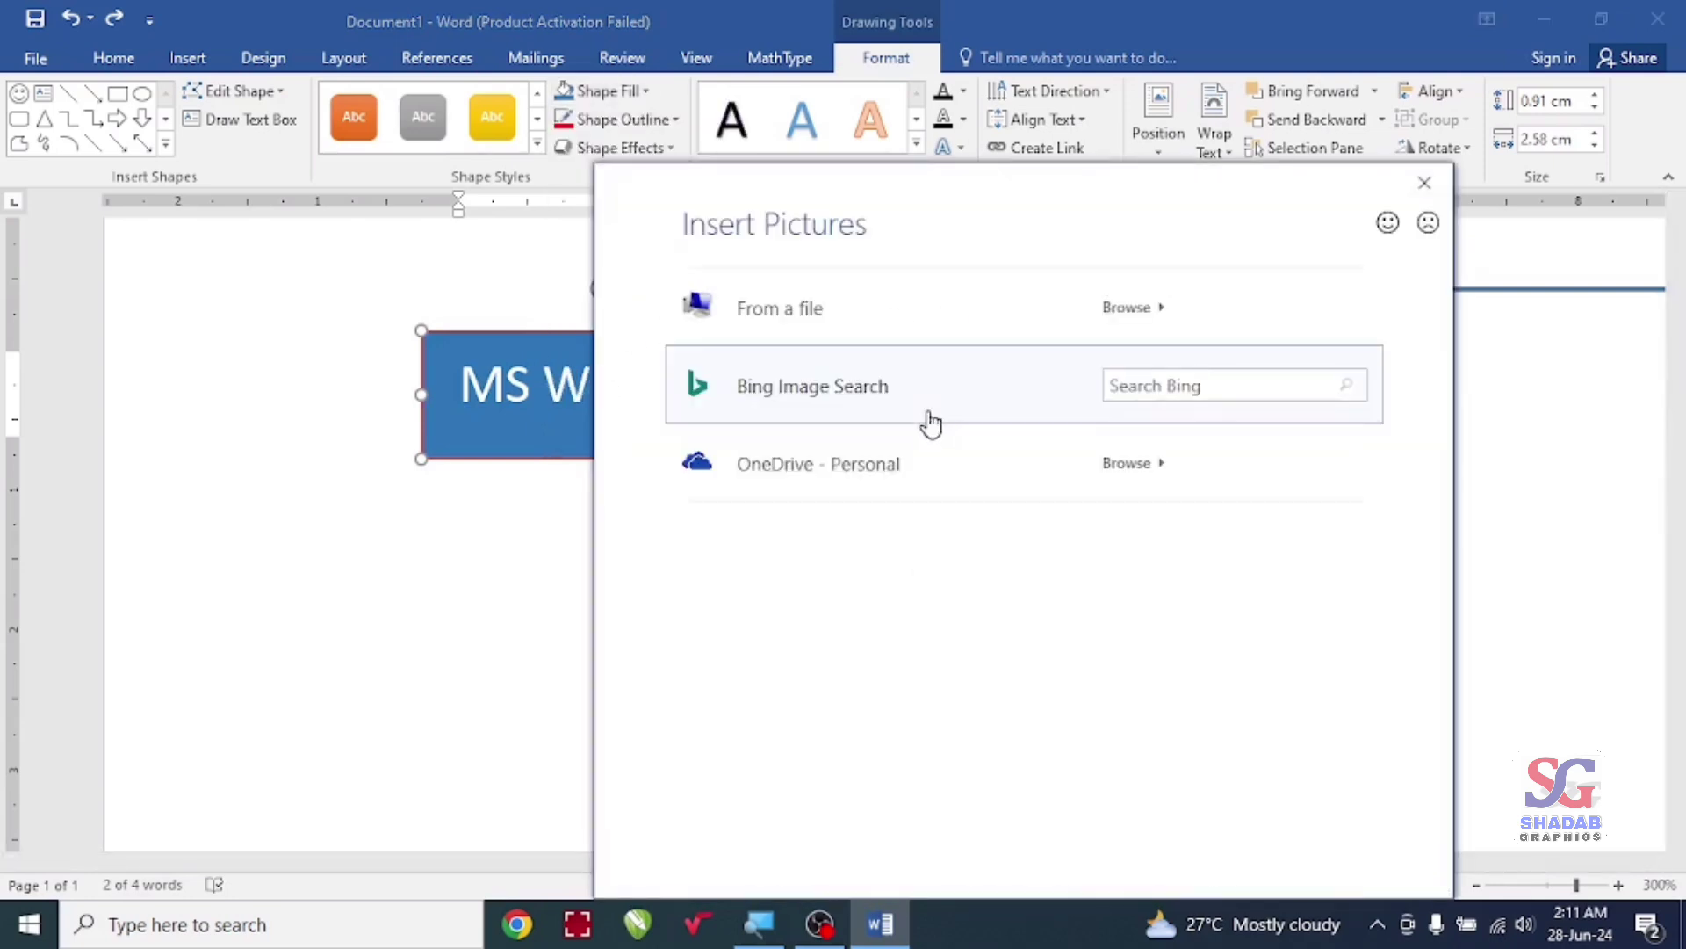
click(1089, 323)
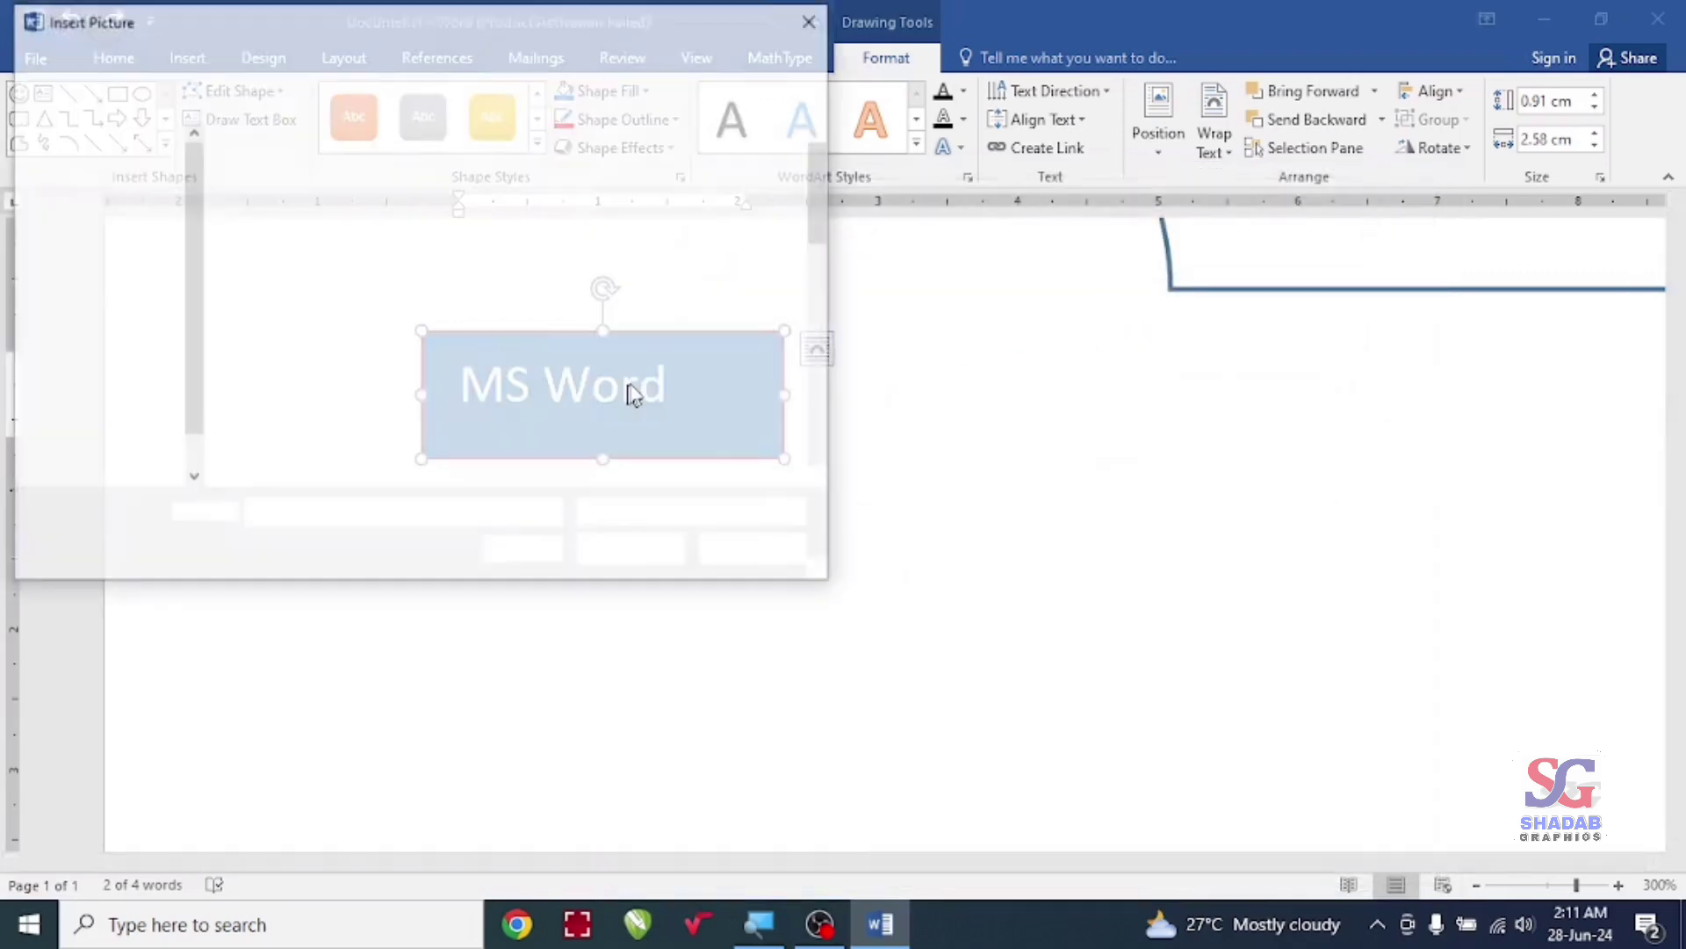
scroll(553, 343, down, 2)
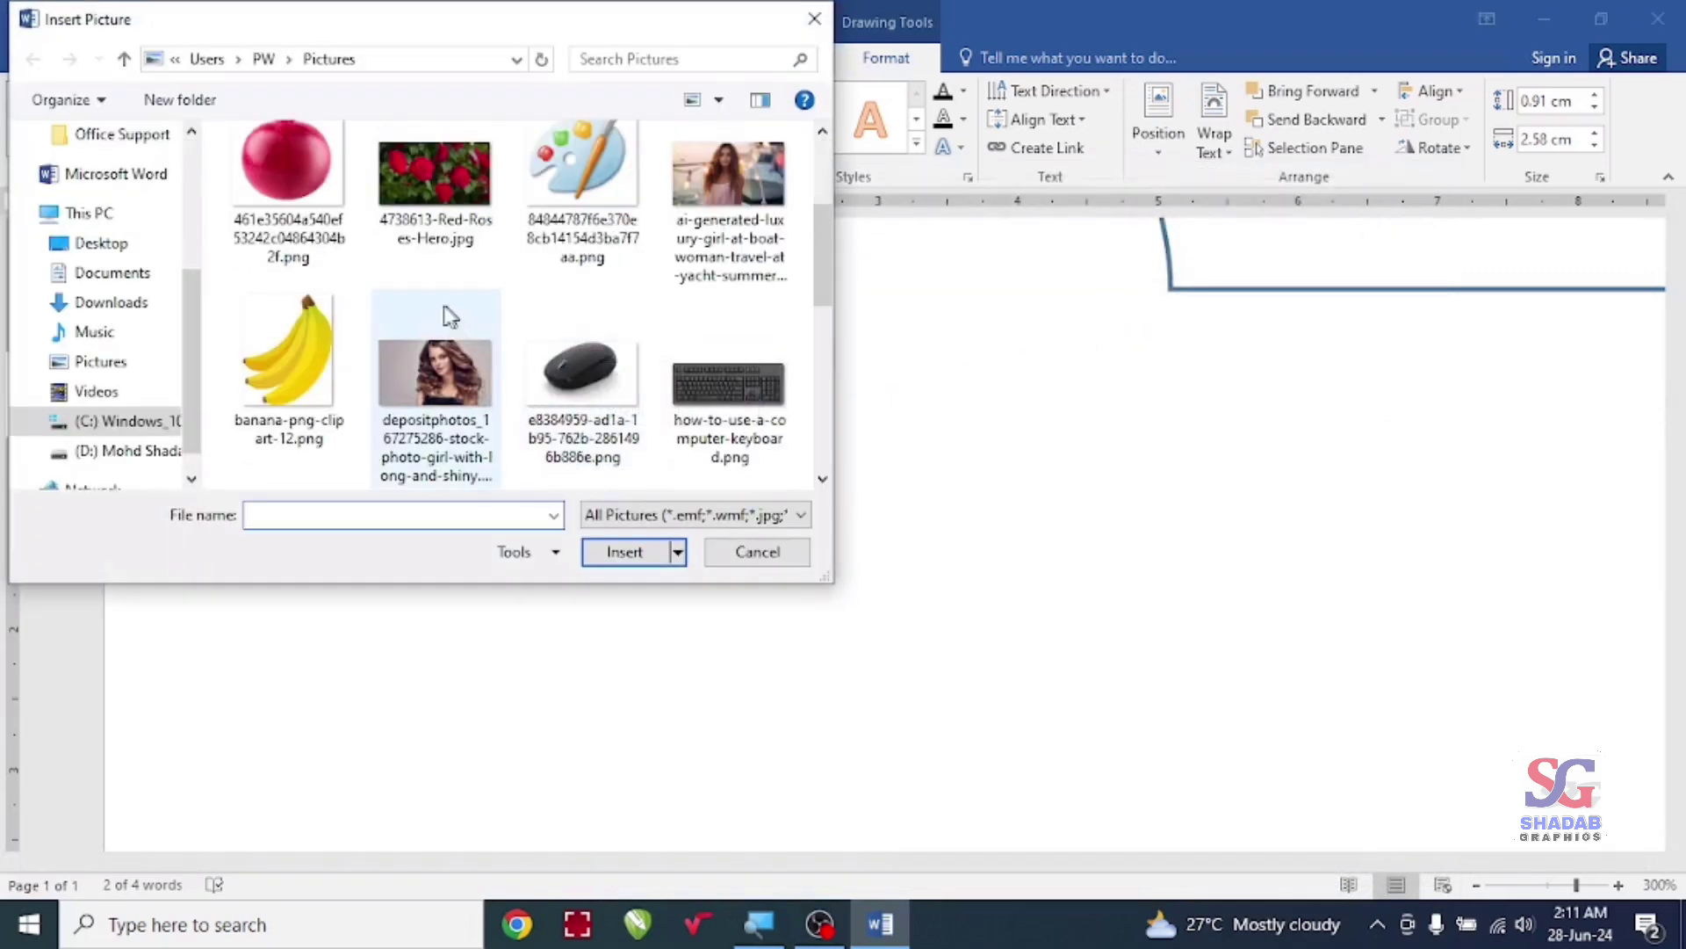
click(446, 230)
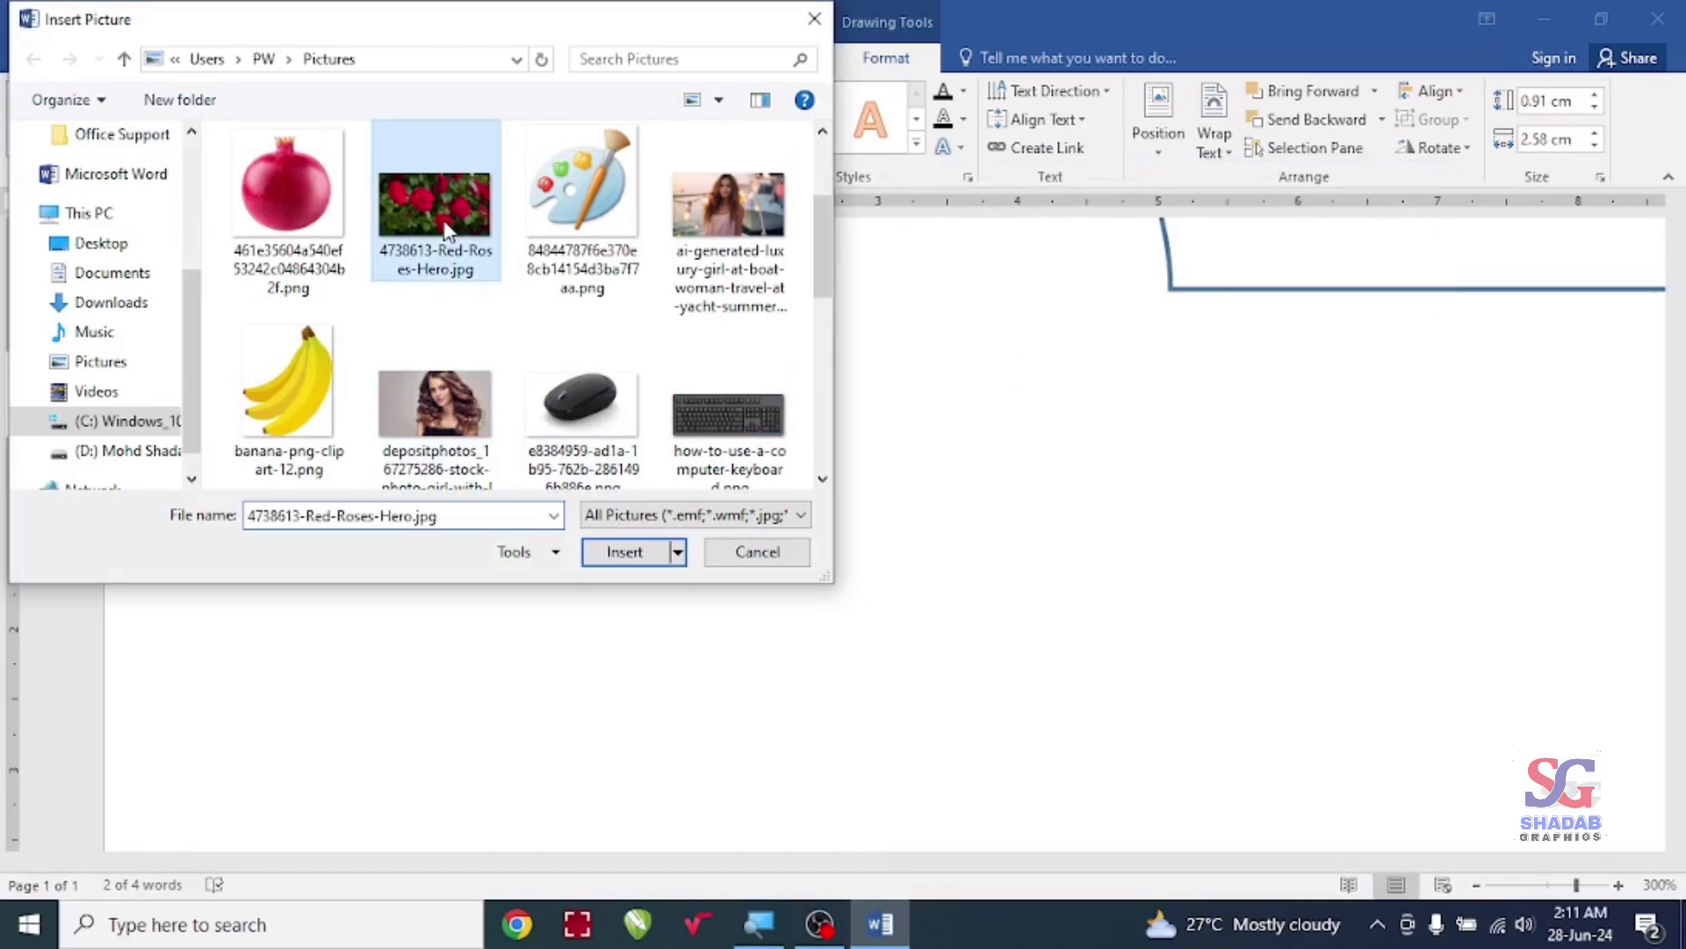
click(647, 551)
Step: Undo the roses picture fill, returning the box to blue
scroll(643, 359, up, 4)
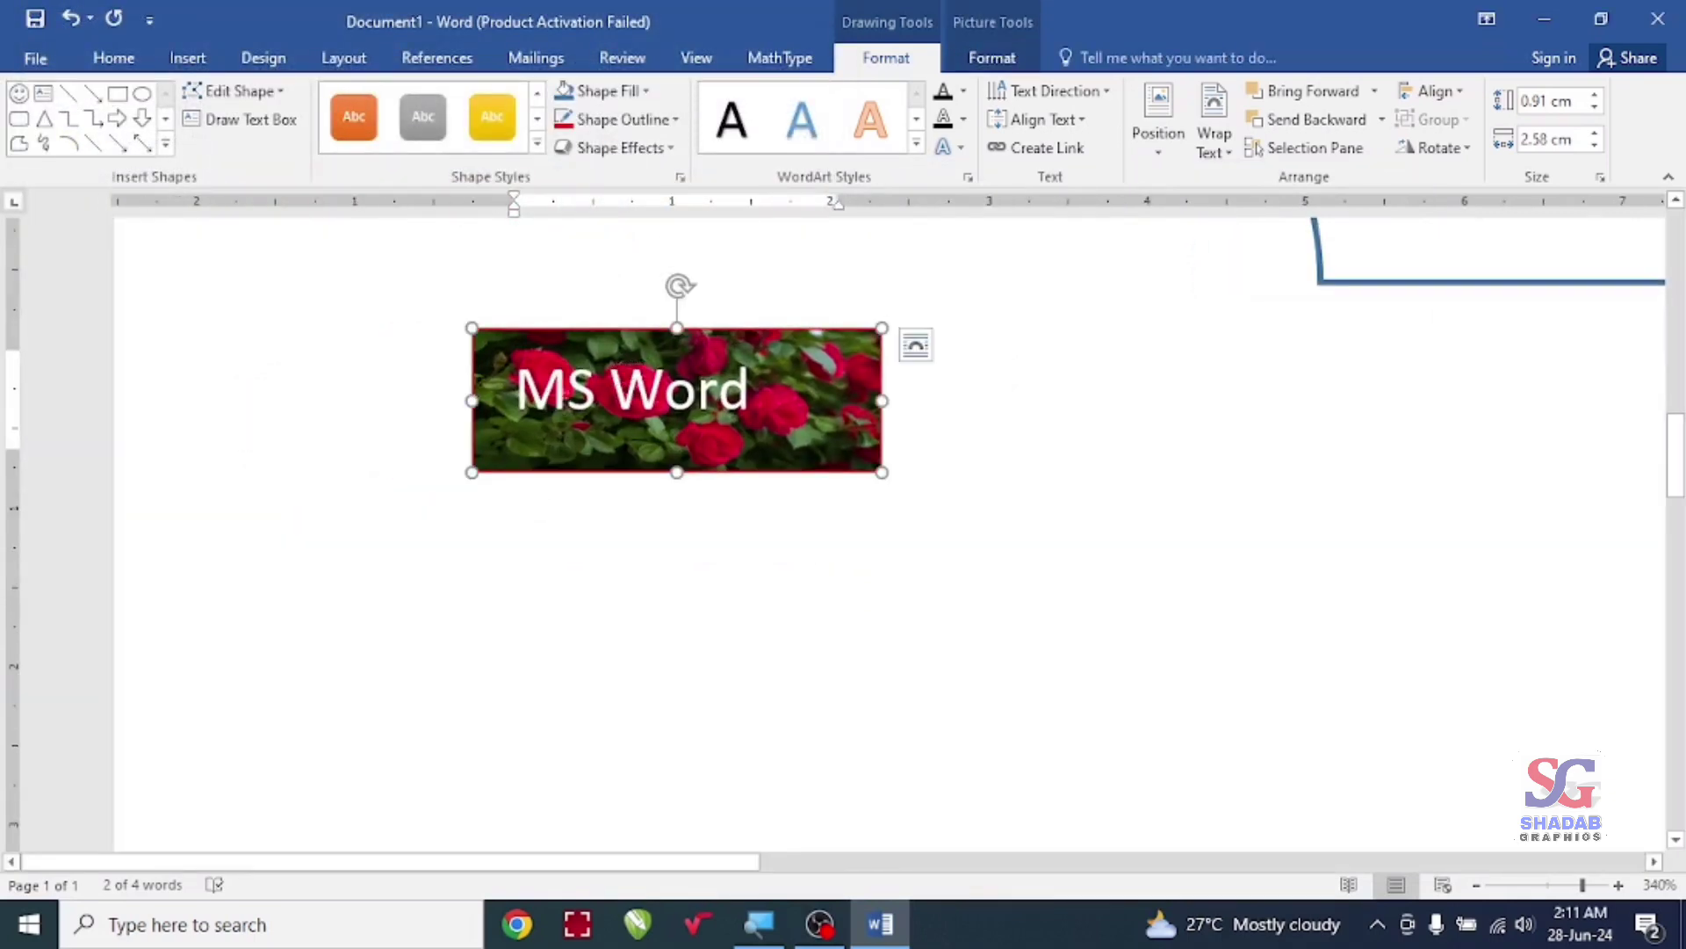
scroll(565, 394, down, 3)
key(ctrl+z)
click(606, 91)
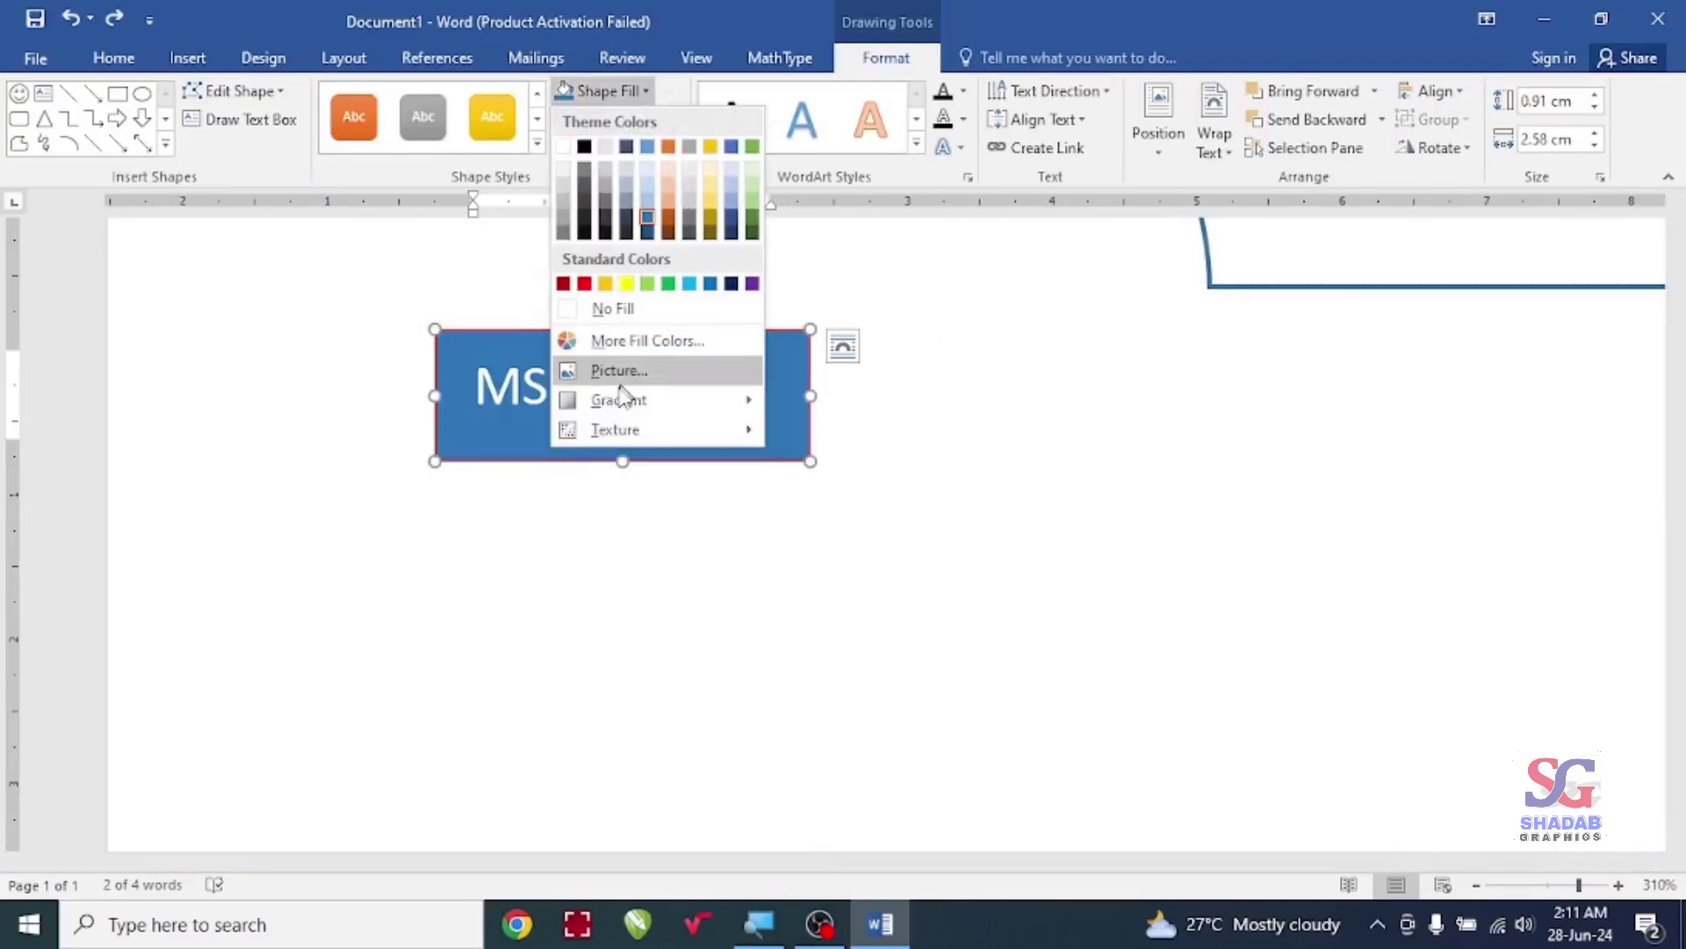
mouse_move(619, 398)
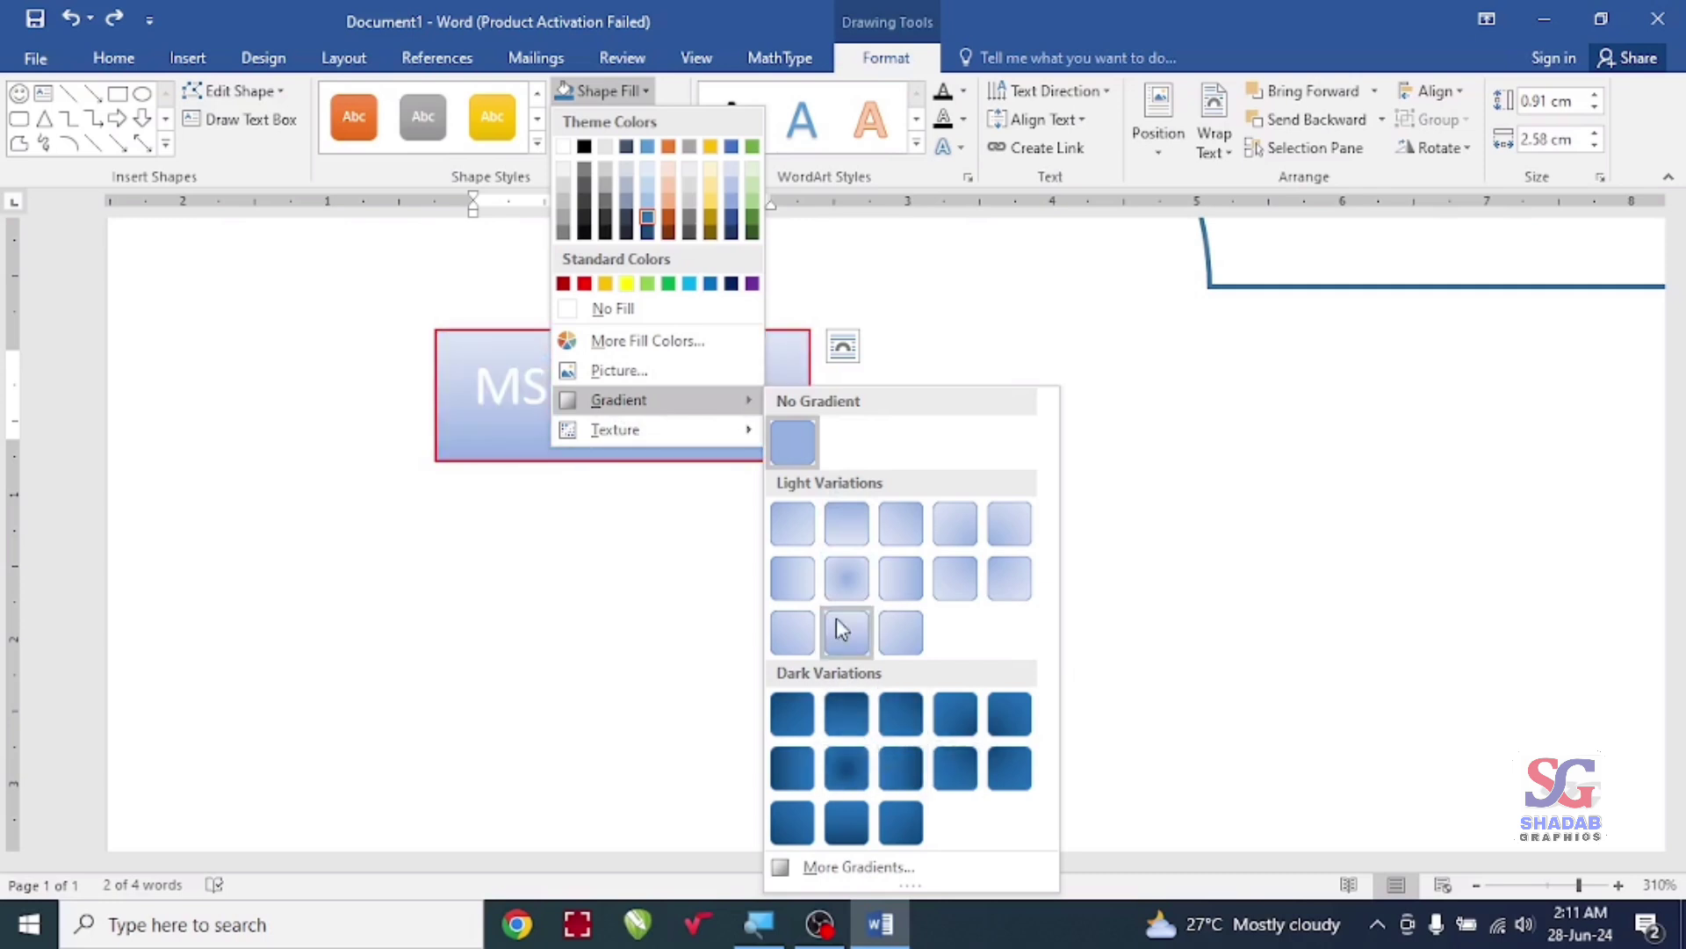
Step: Fill the MS Word box with a dark blue gradient, trying a Green Marble texture and undoing it
click(899, 764)
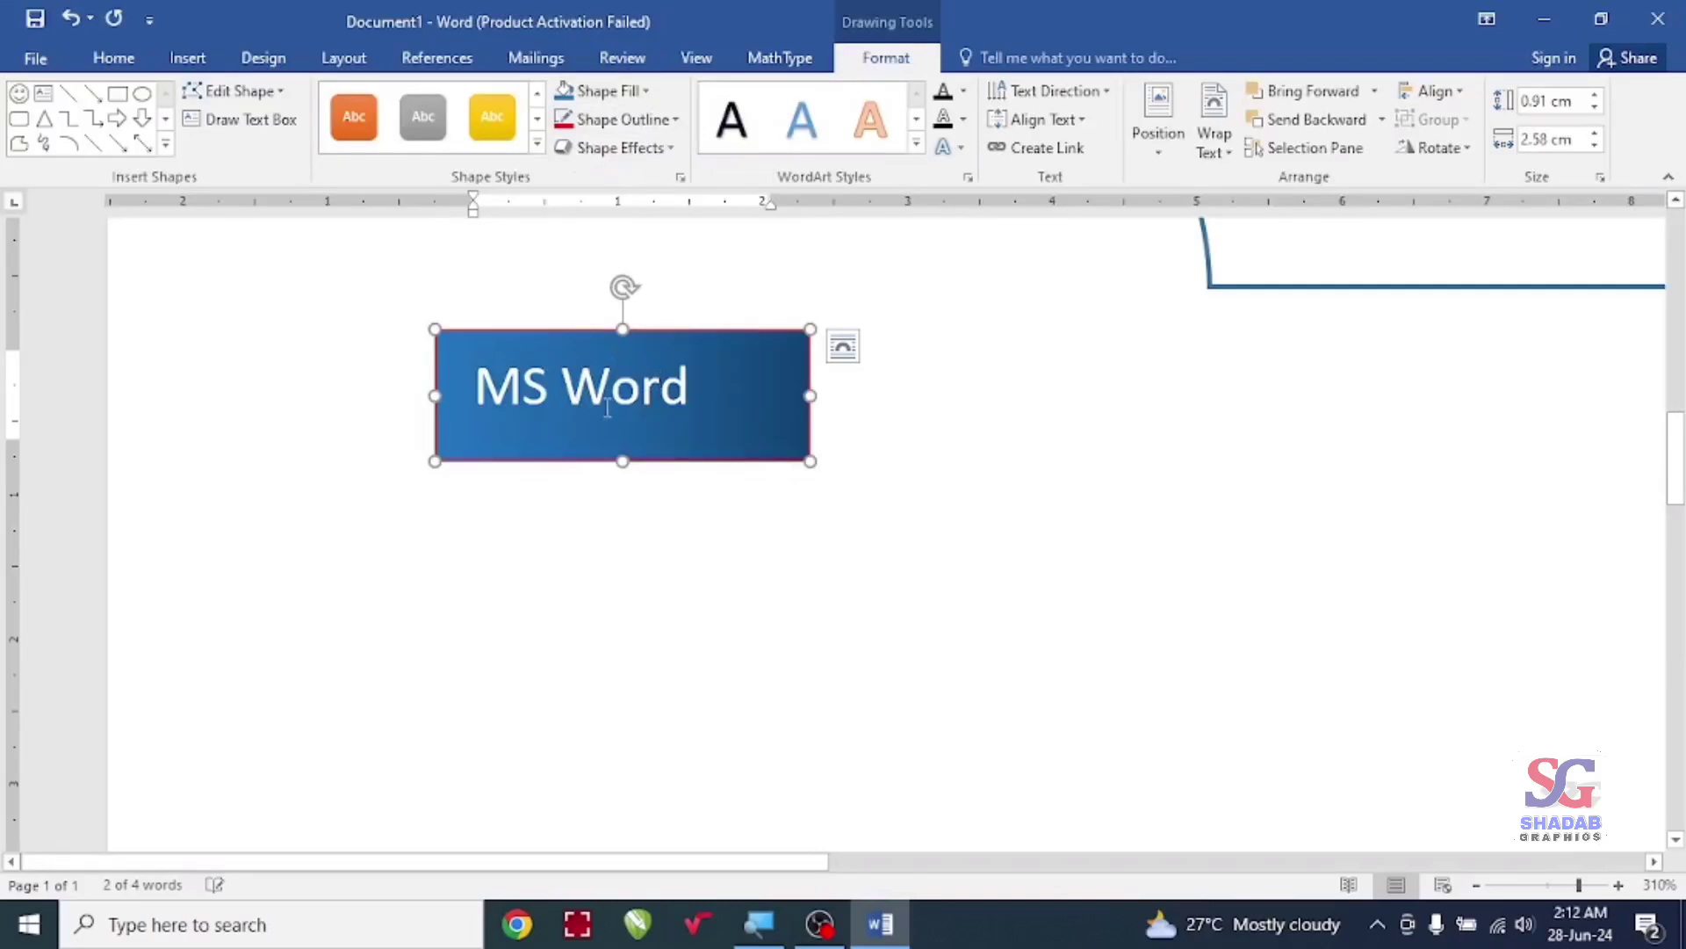
scroll(581, 365, up, 4)
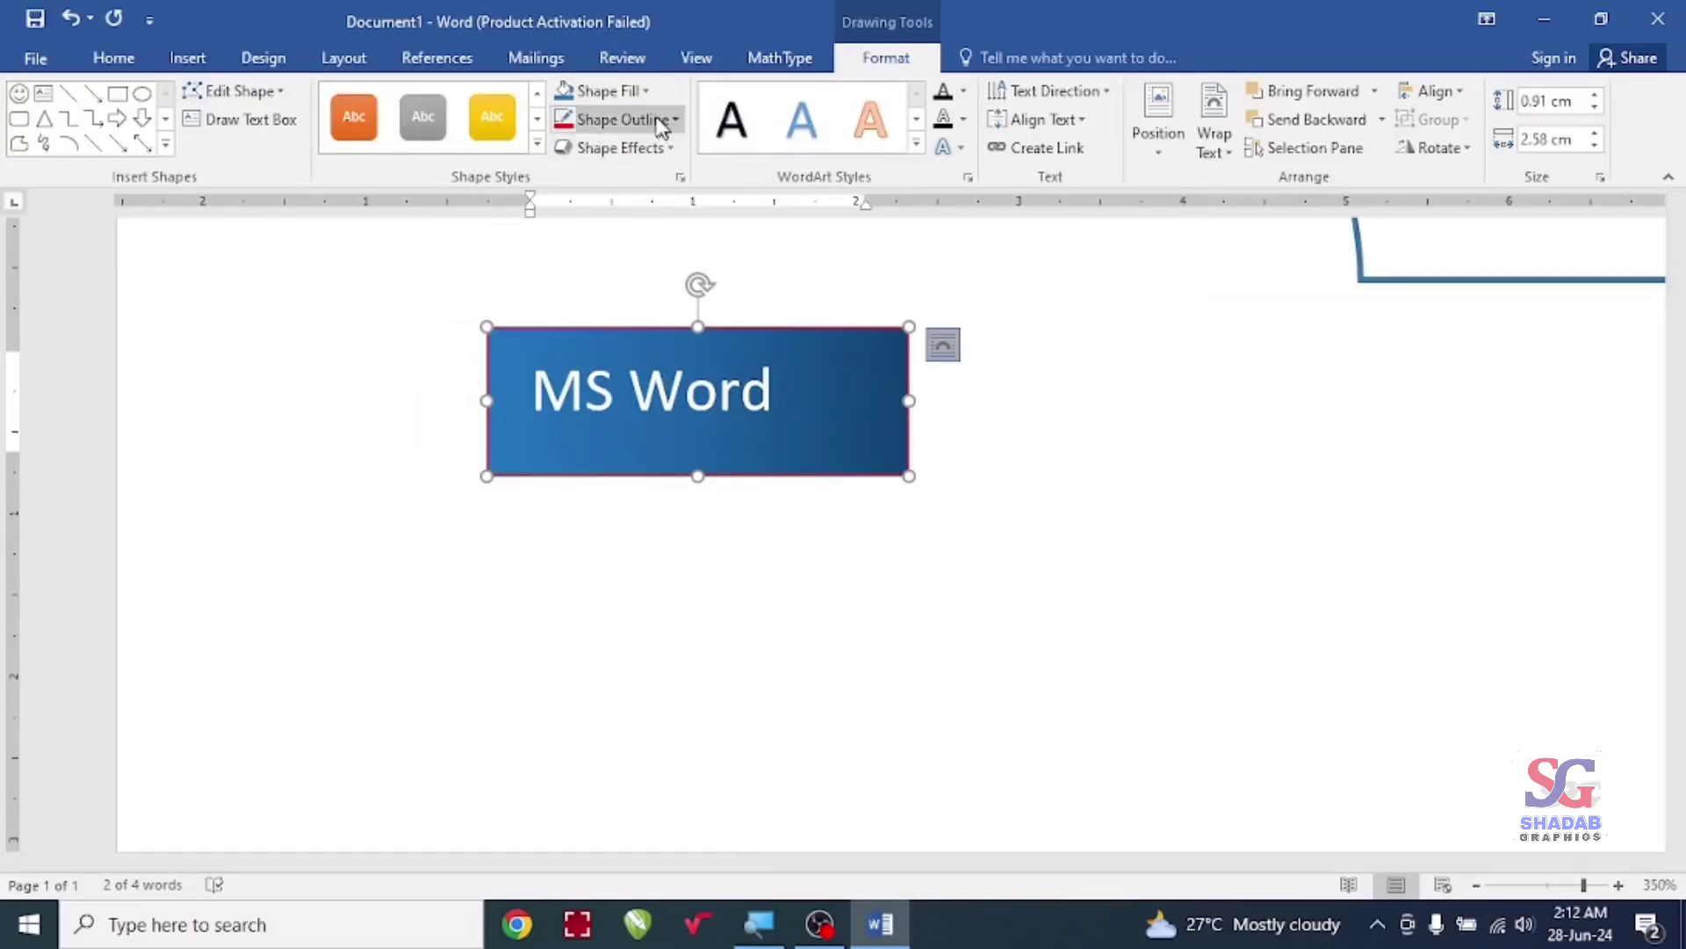
click(606, 91)
click(605, 430)
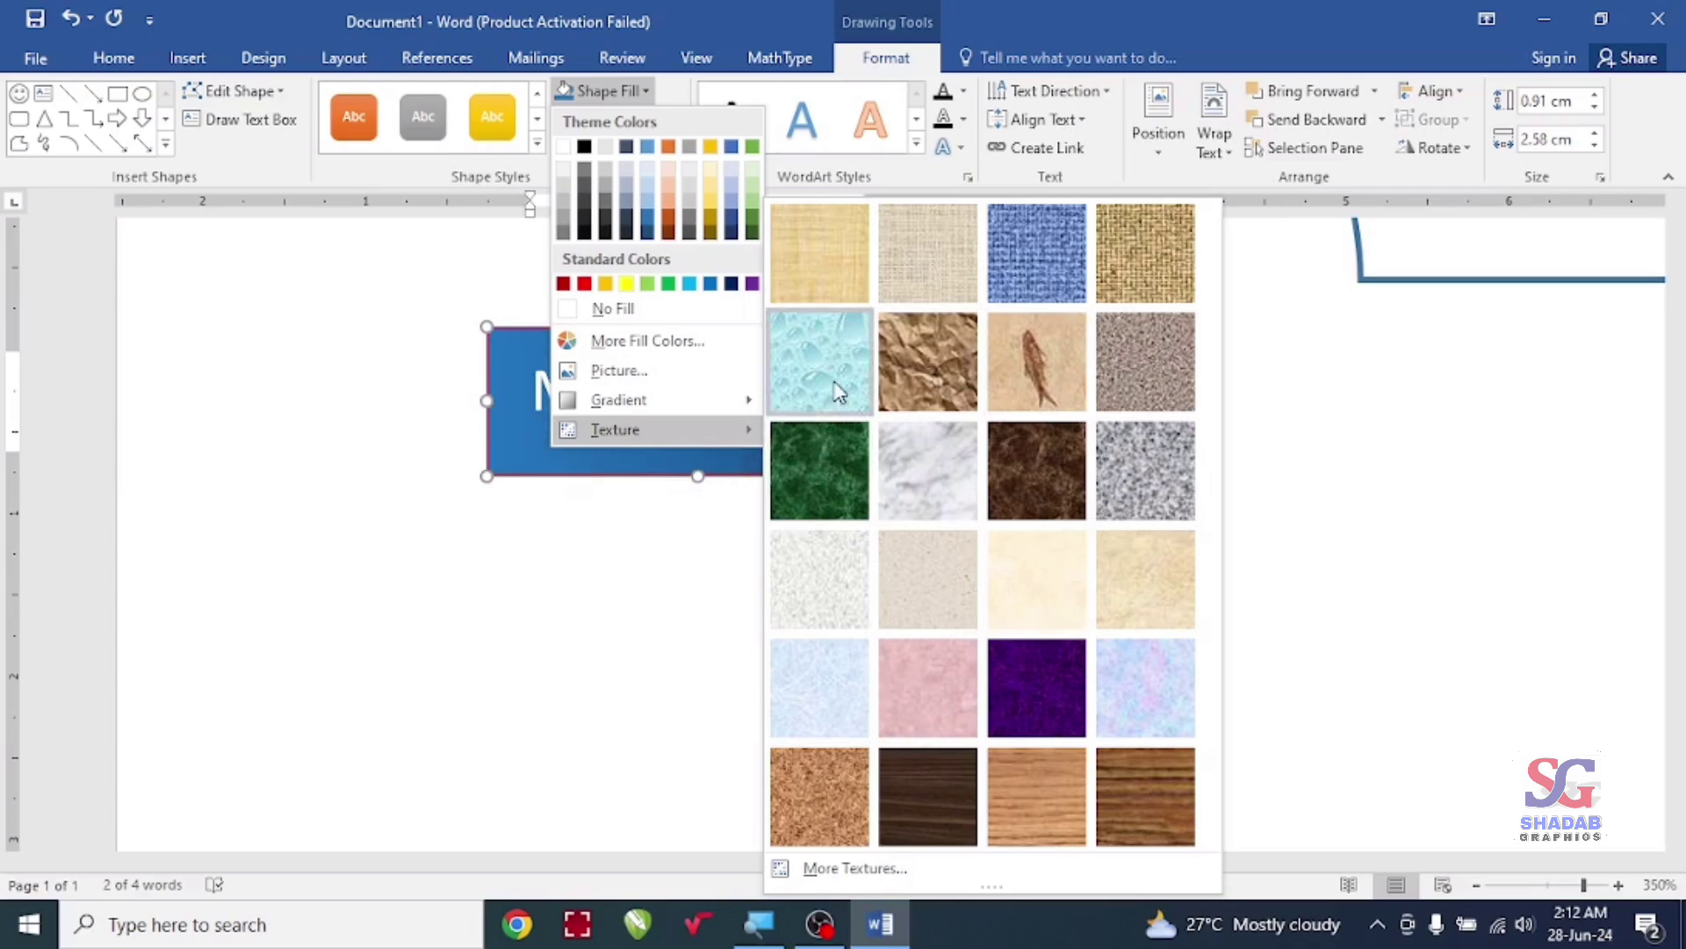
click(839, 451)
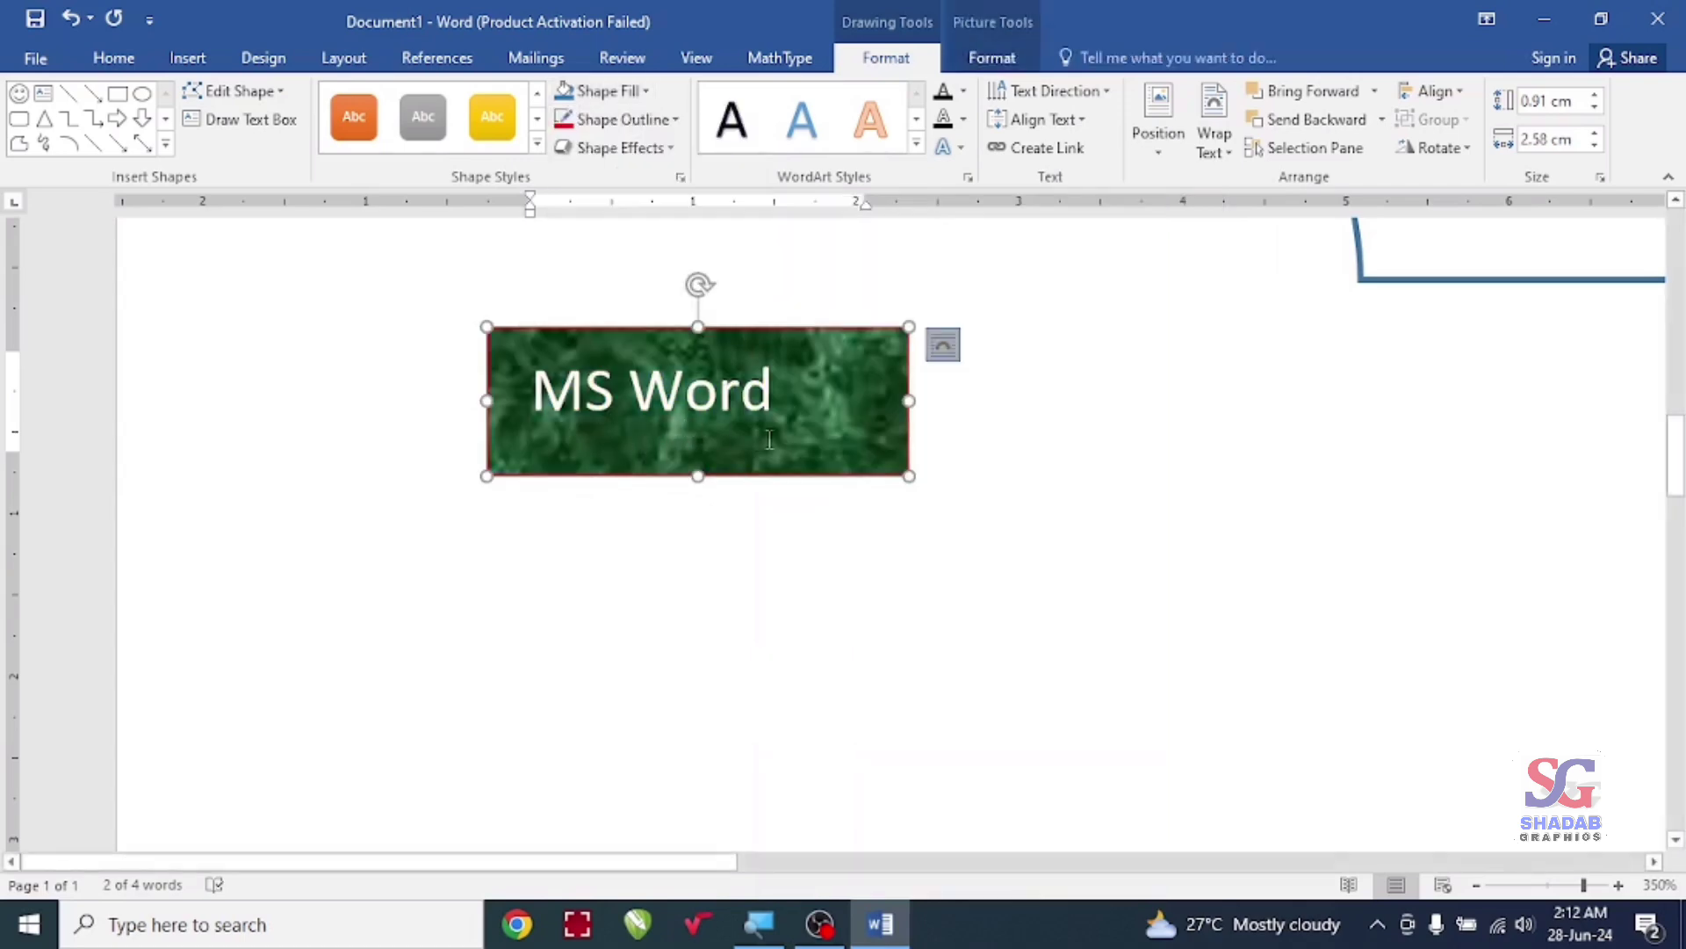
key(ctrl+z)
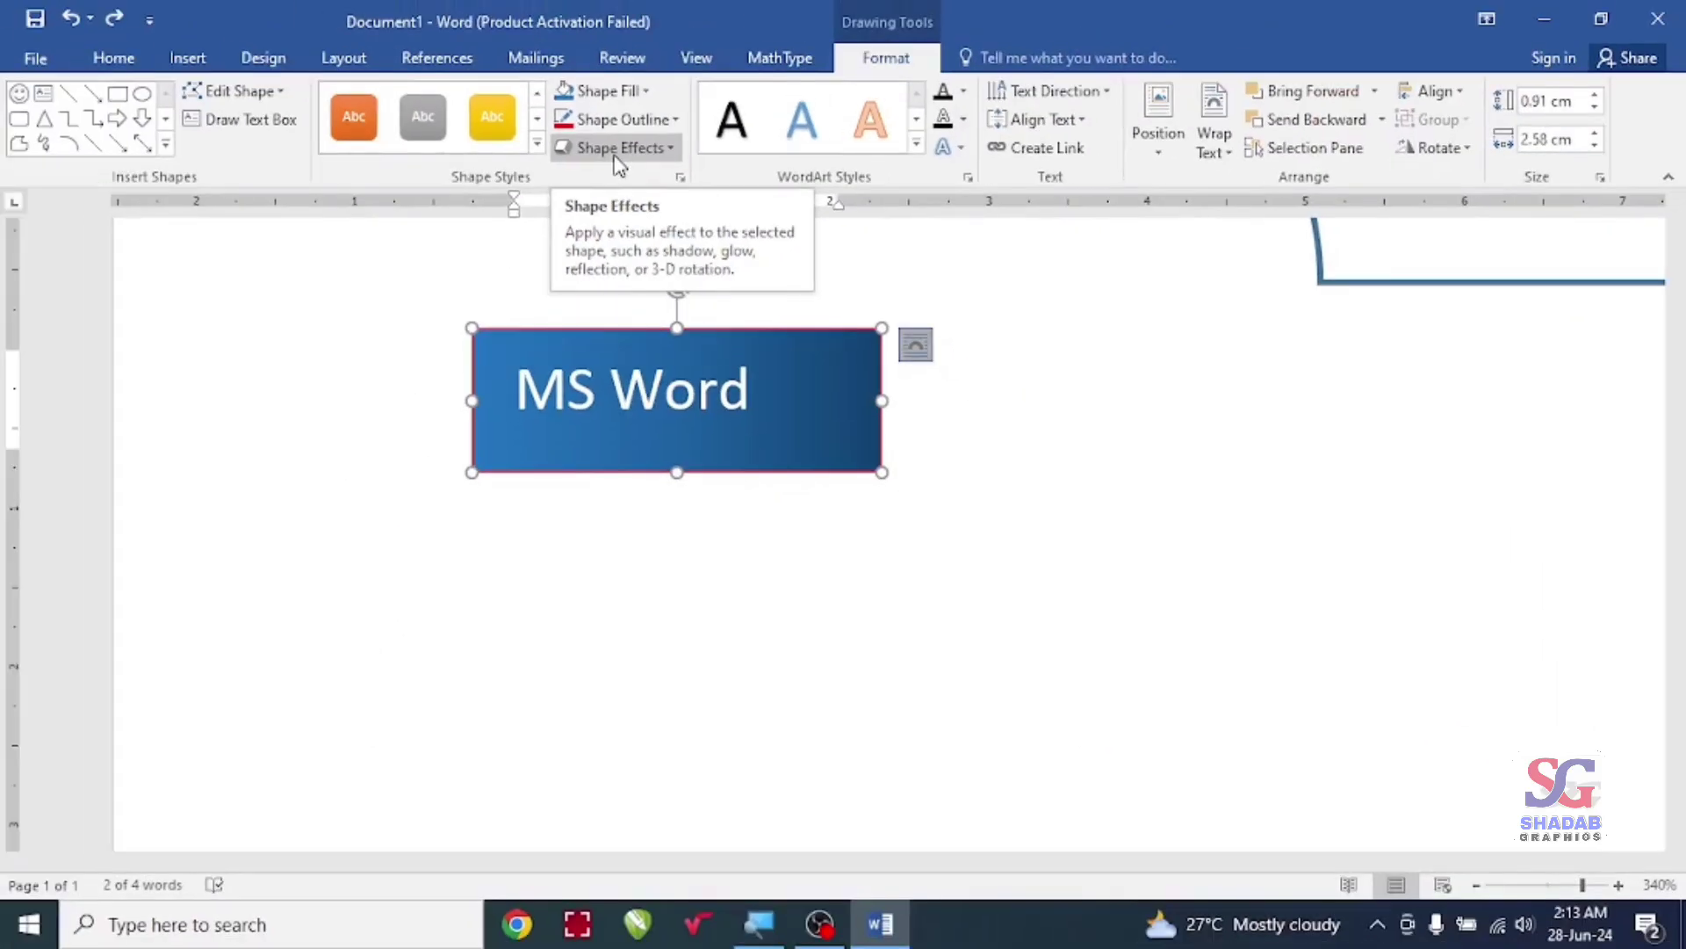
Step: Apply a preset bevel look and an outer shadow to the MS Word box
click(606, 145)
mouse_move(630, 192)
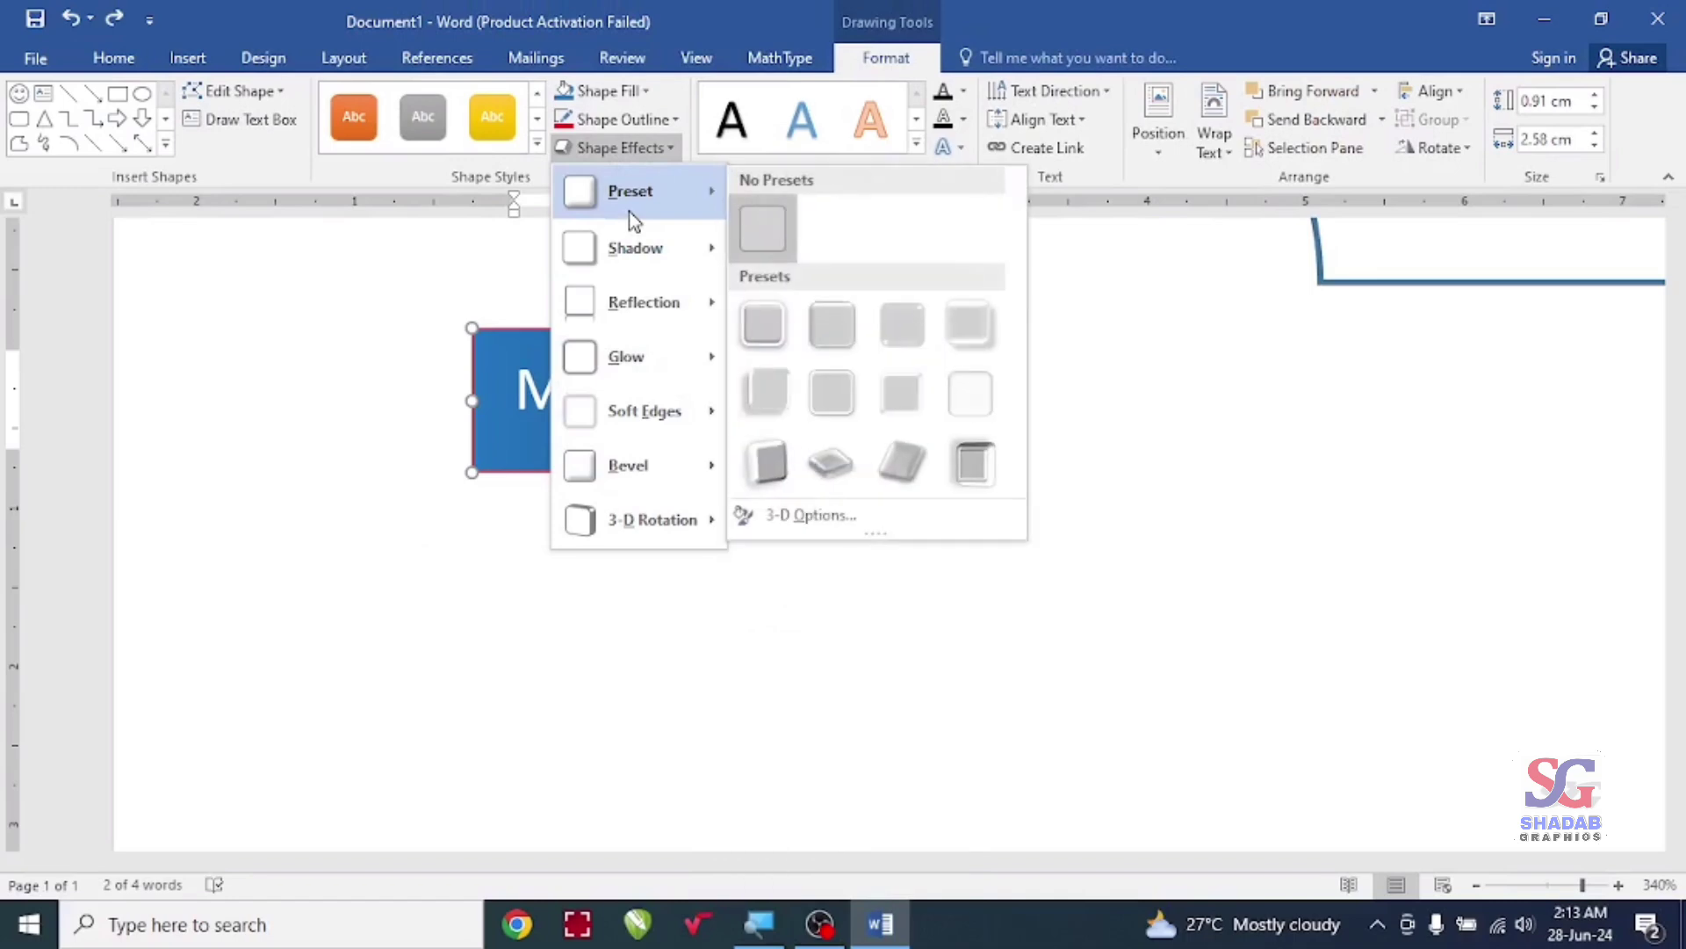
click(827, 355)
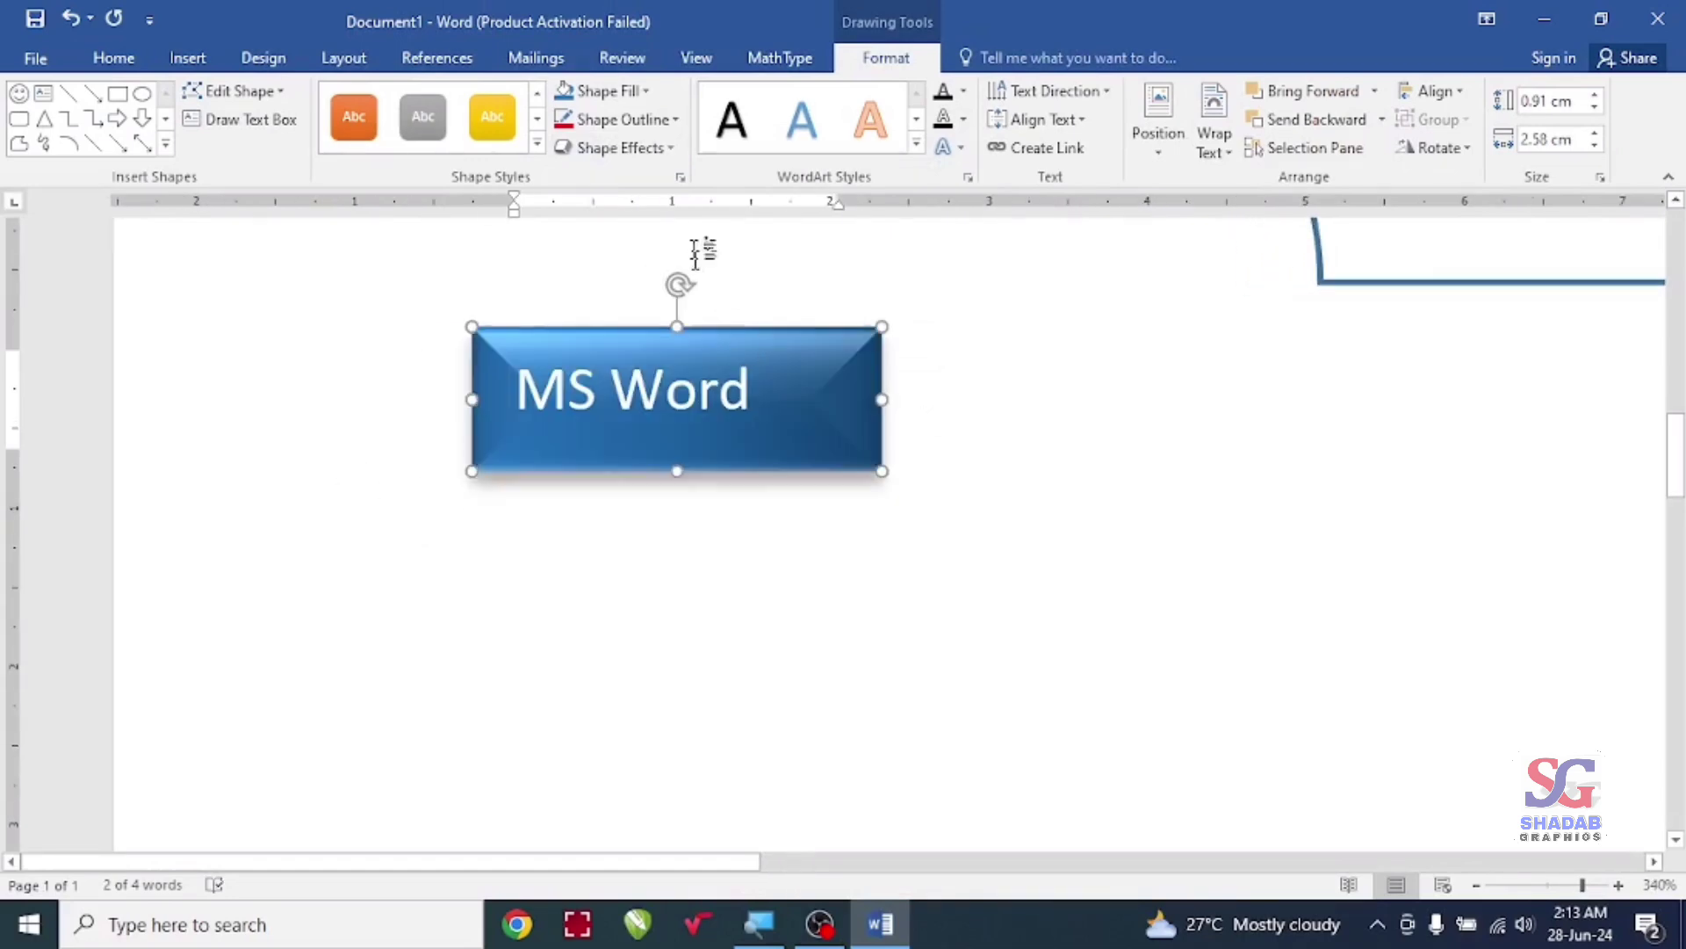
click(669, 147)
mouse_move(635, 248)
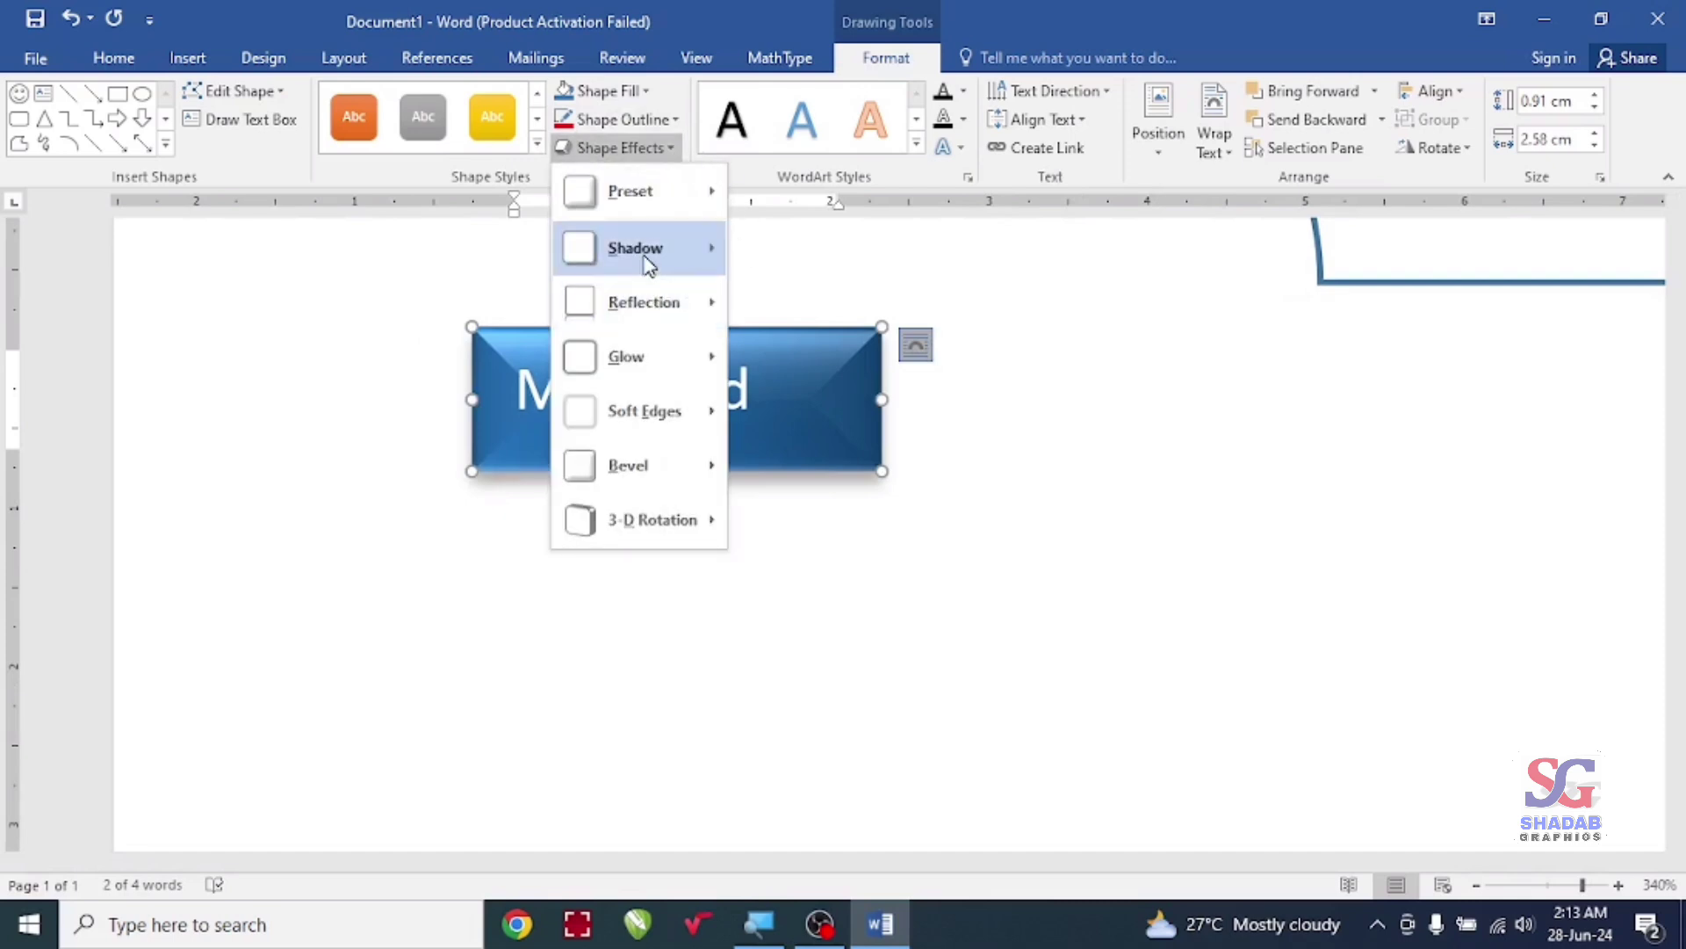
click(832, 487)
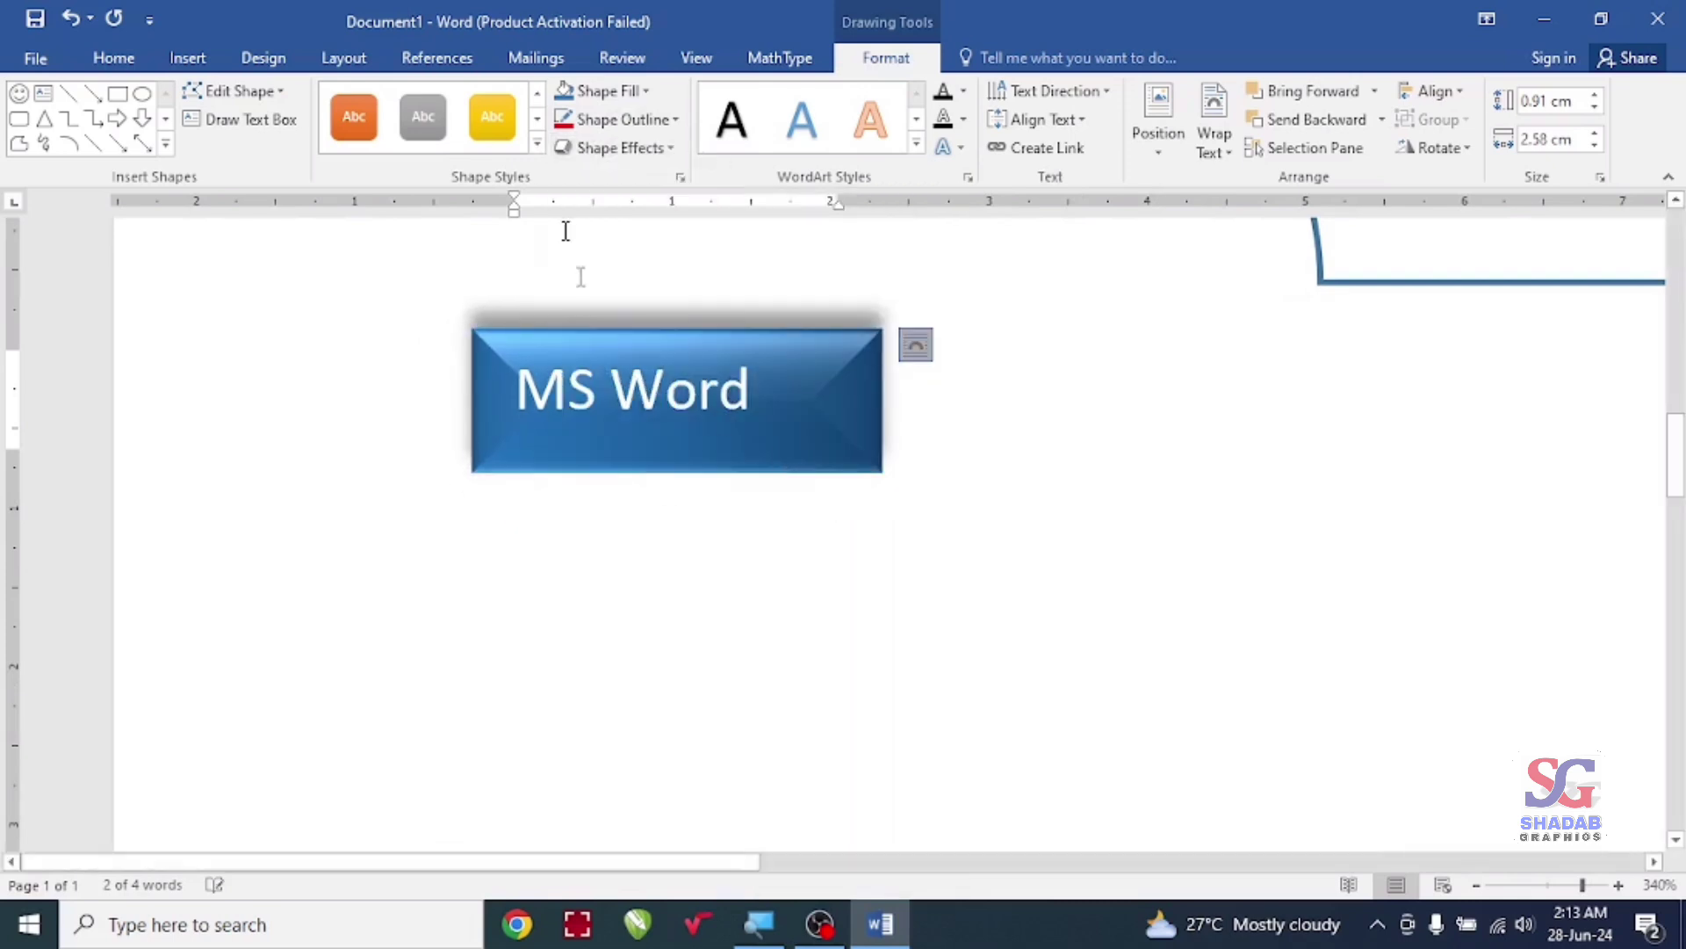
Step: Add a blue glow, try and undo a parallel 3-D rotation, then select the MS Word text
click(655, 148)
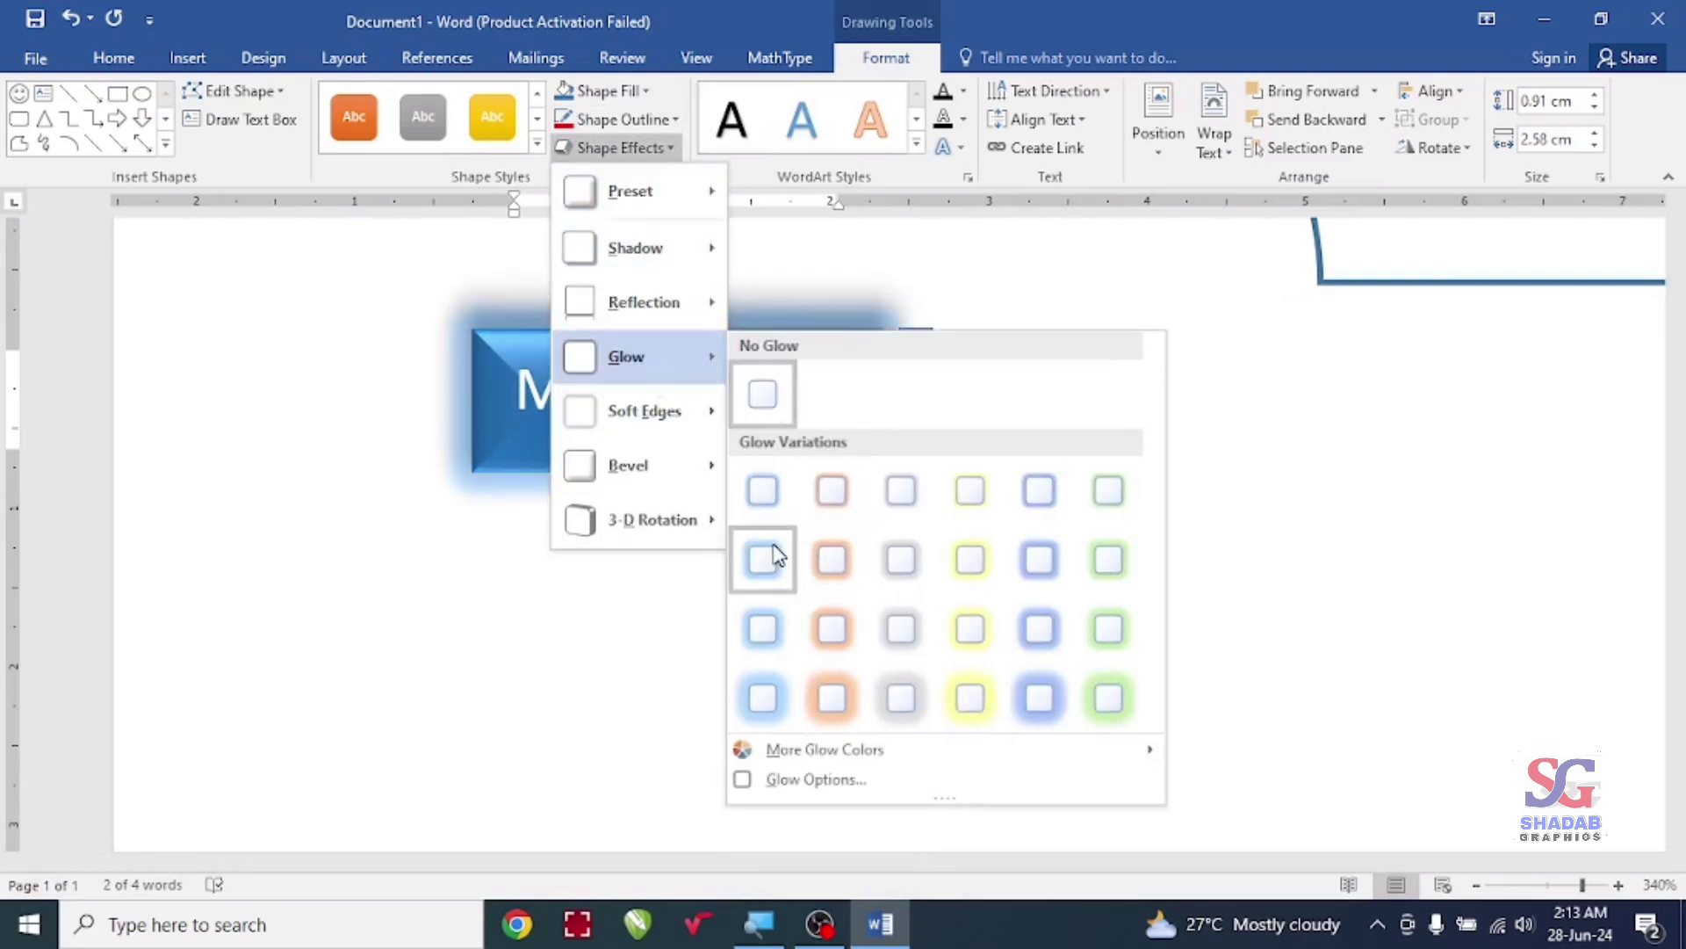
click(772, 555)
click(655, 147)
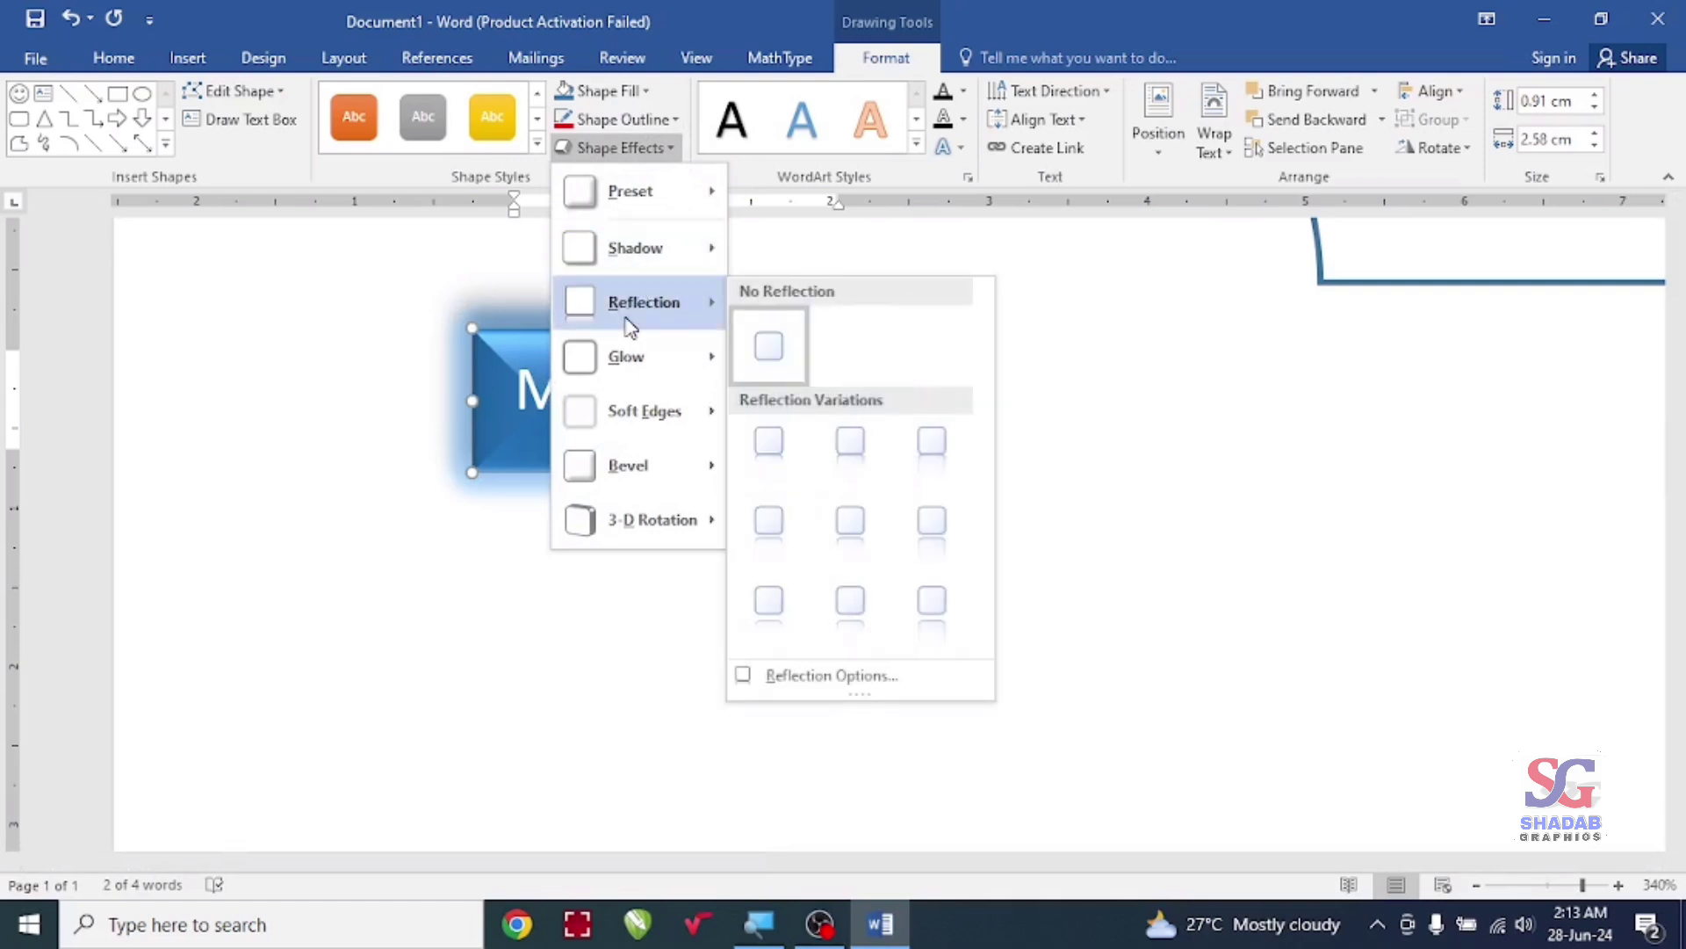
mouse_move(651, 519)
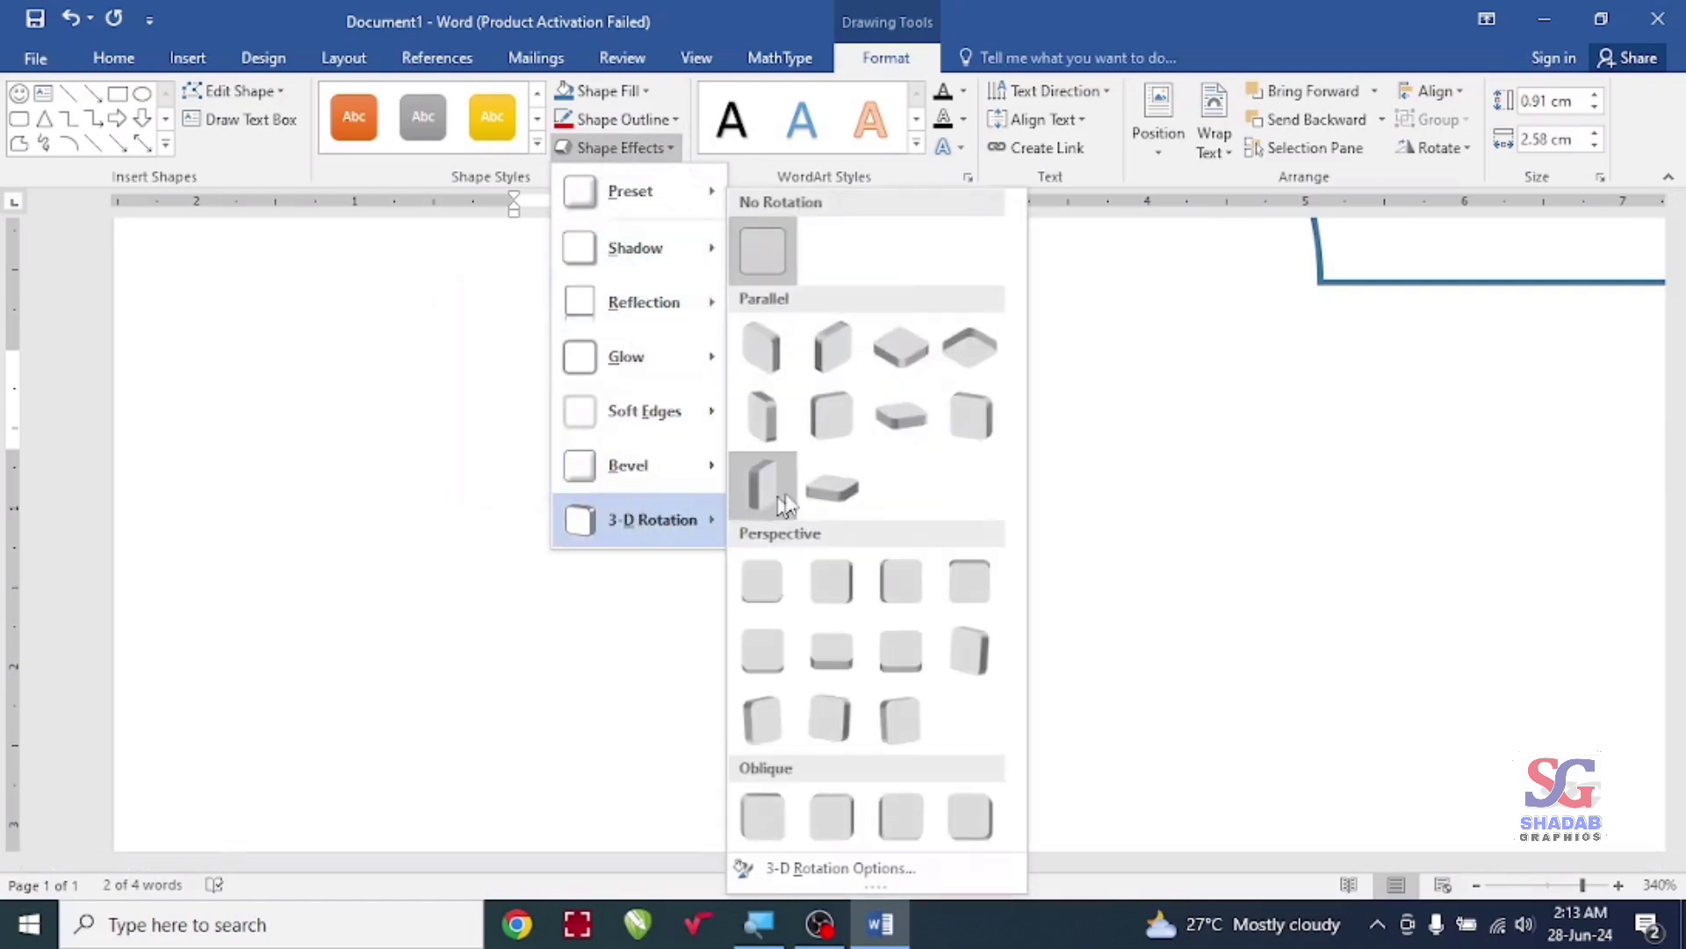
click(847, 444)
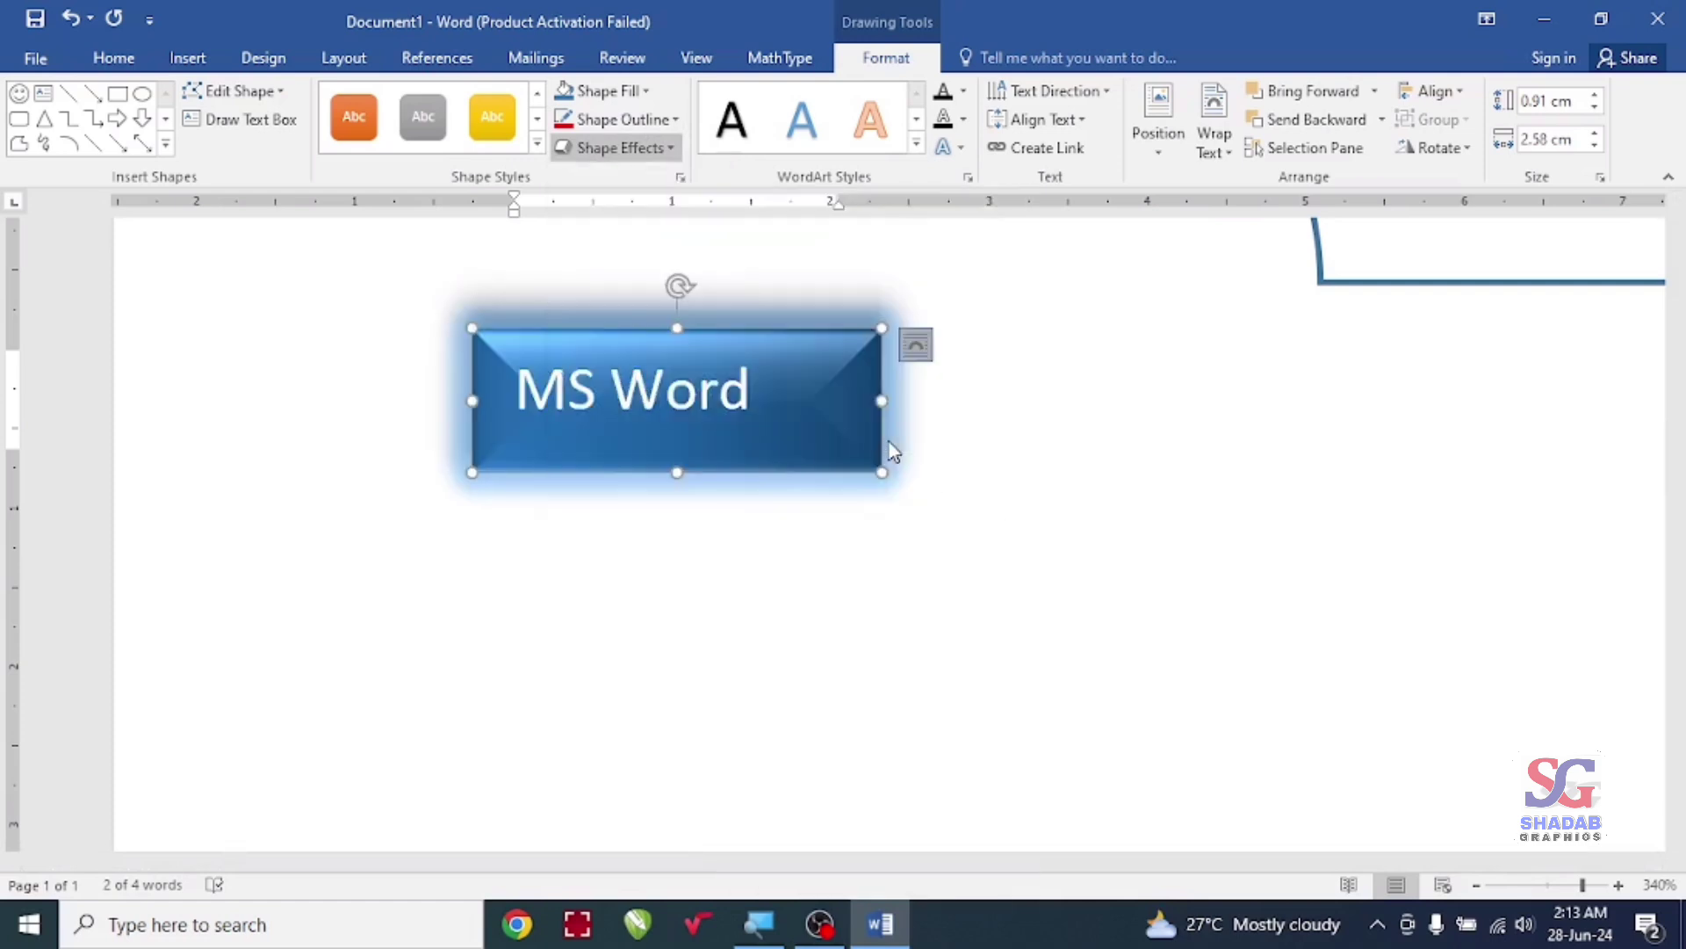
key(ctrl+z)
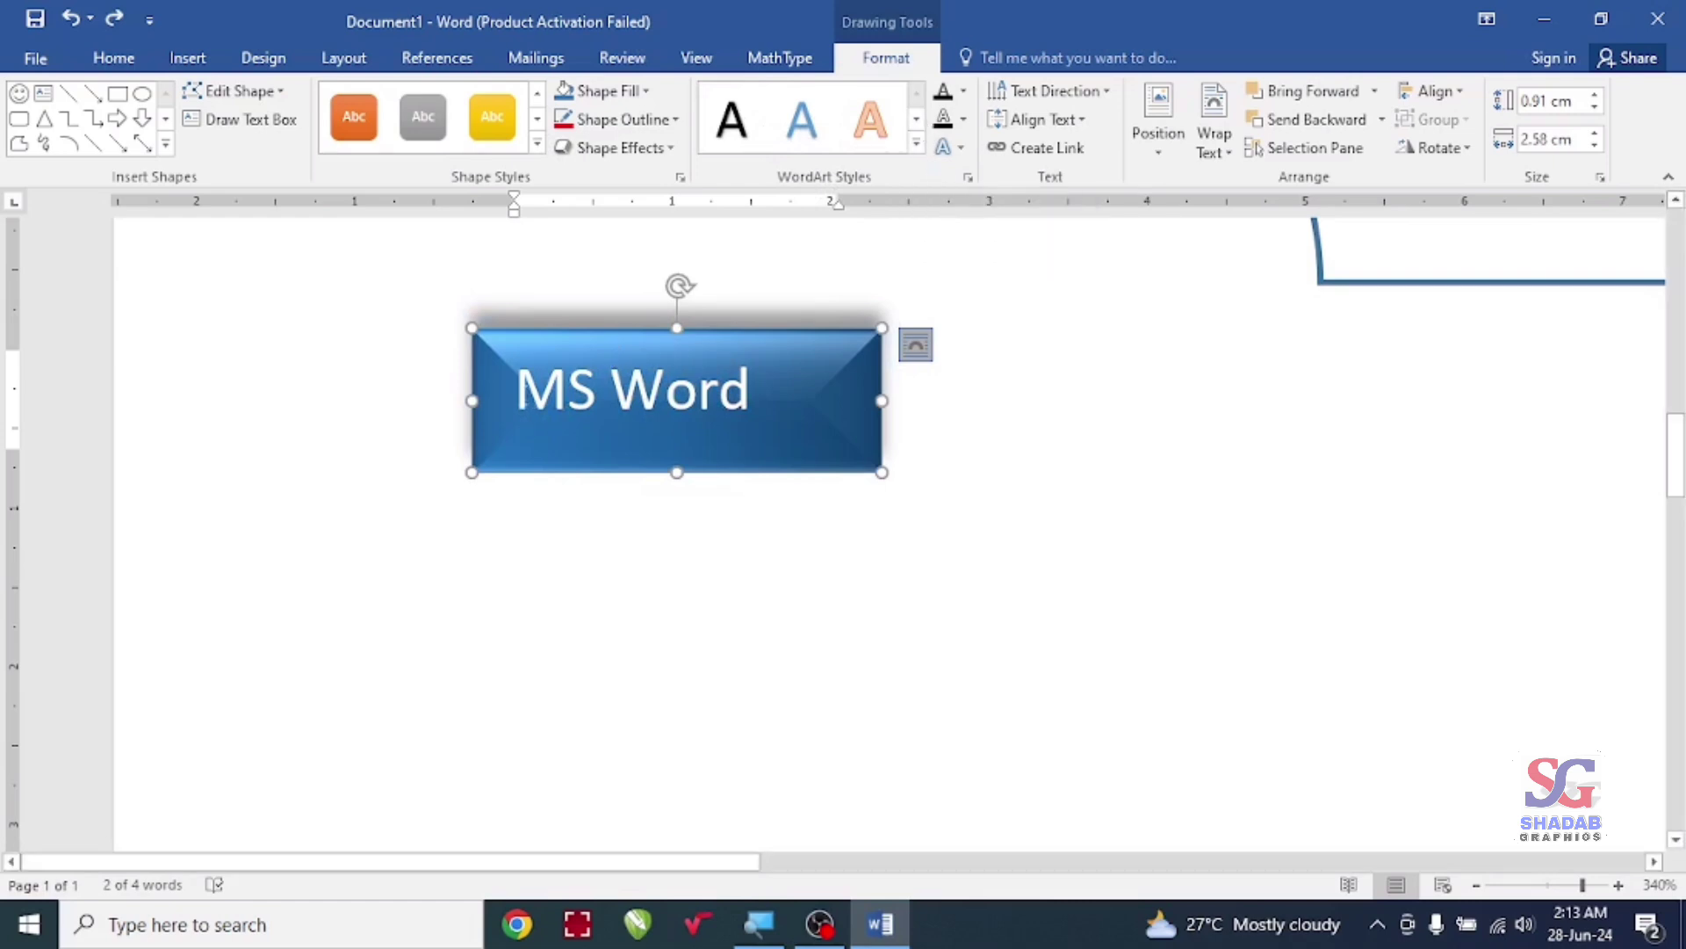
drag(516, 388, 755, 389)
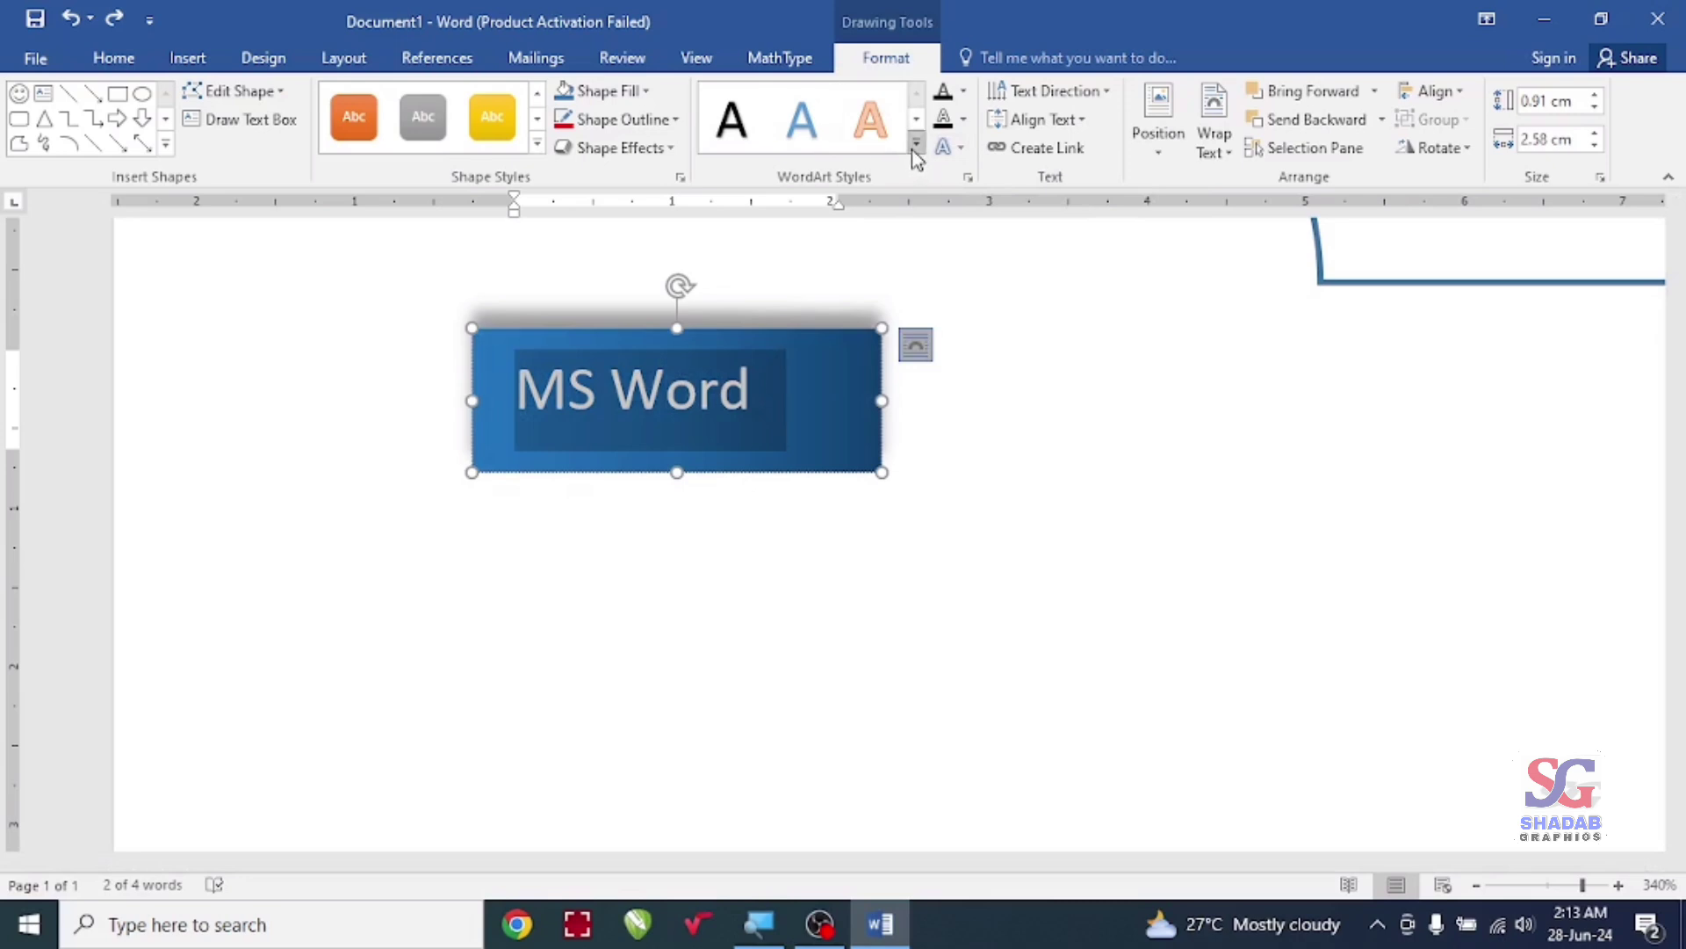
Step: Apply the yellow WordArt style to the MS Word text
drag(781, 388, 537, 387)
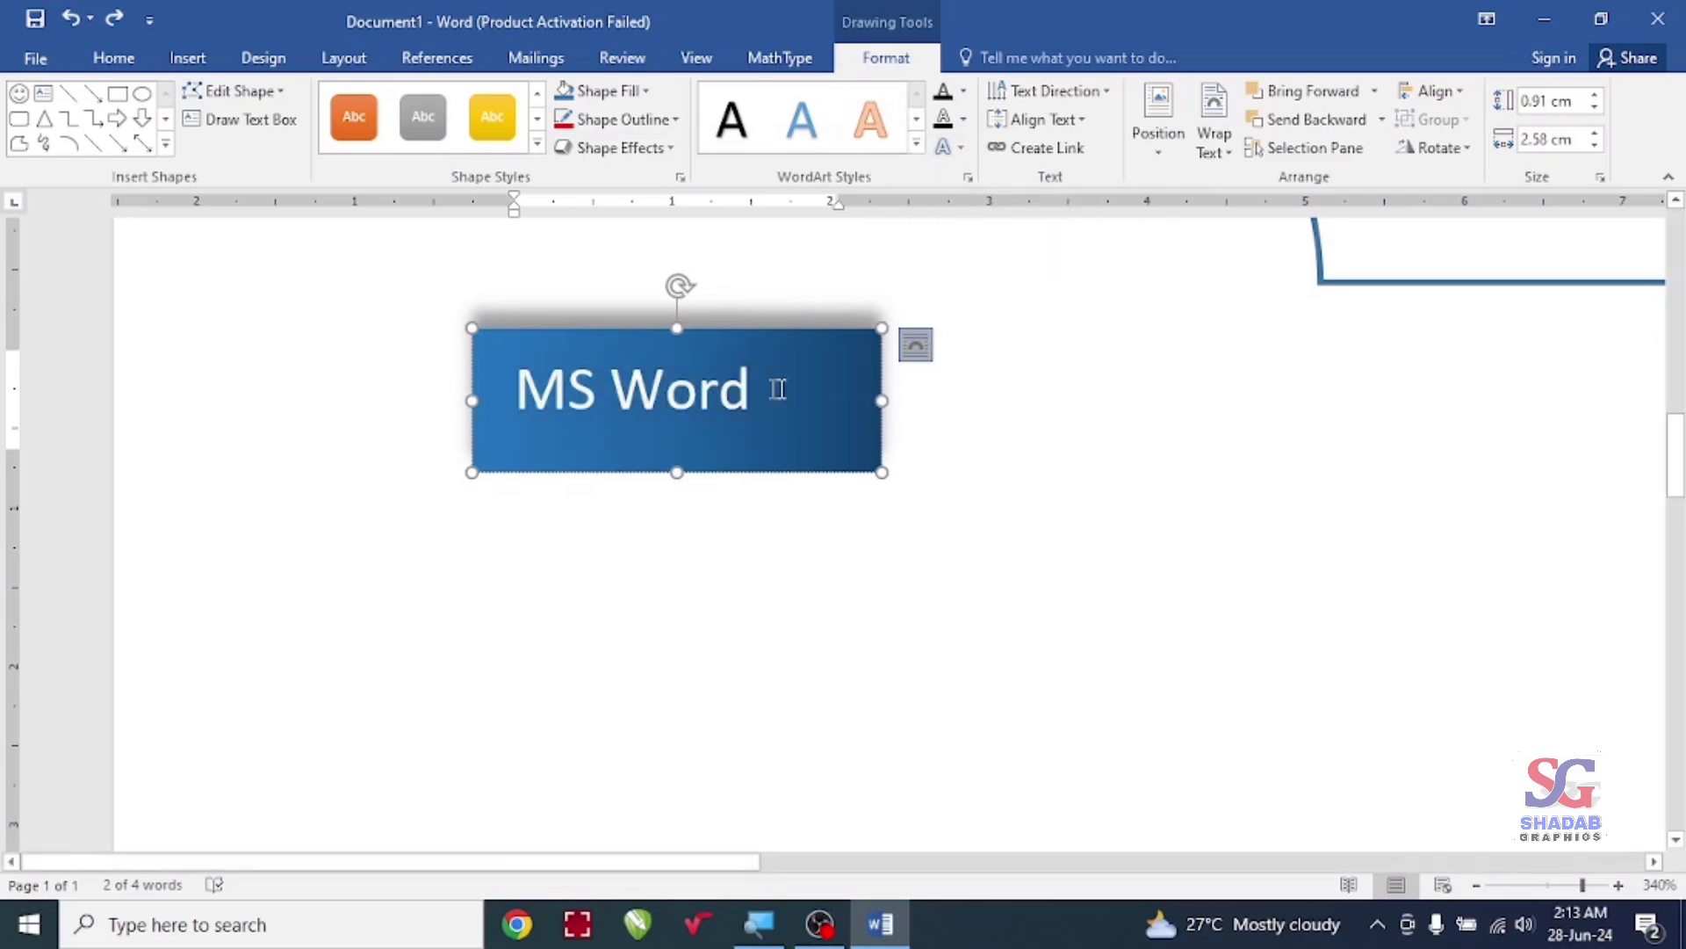
click(920, 140)
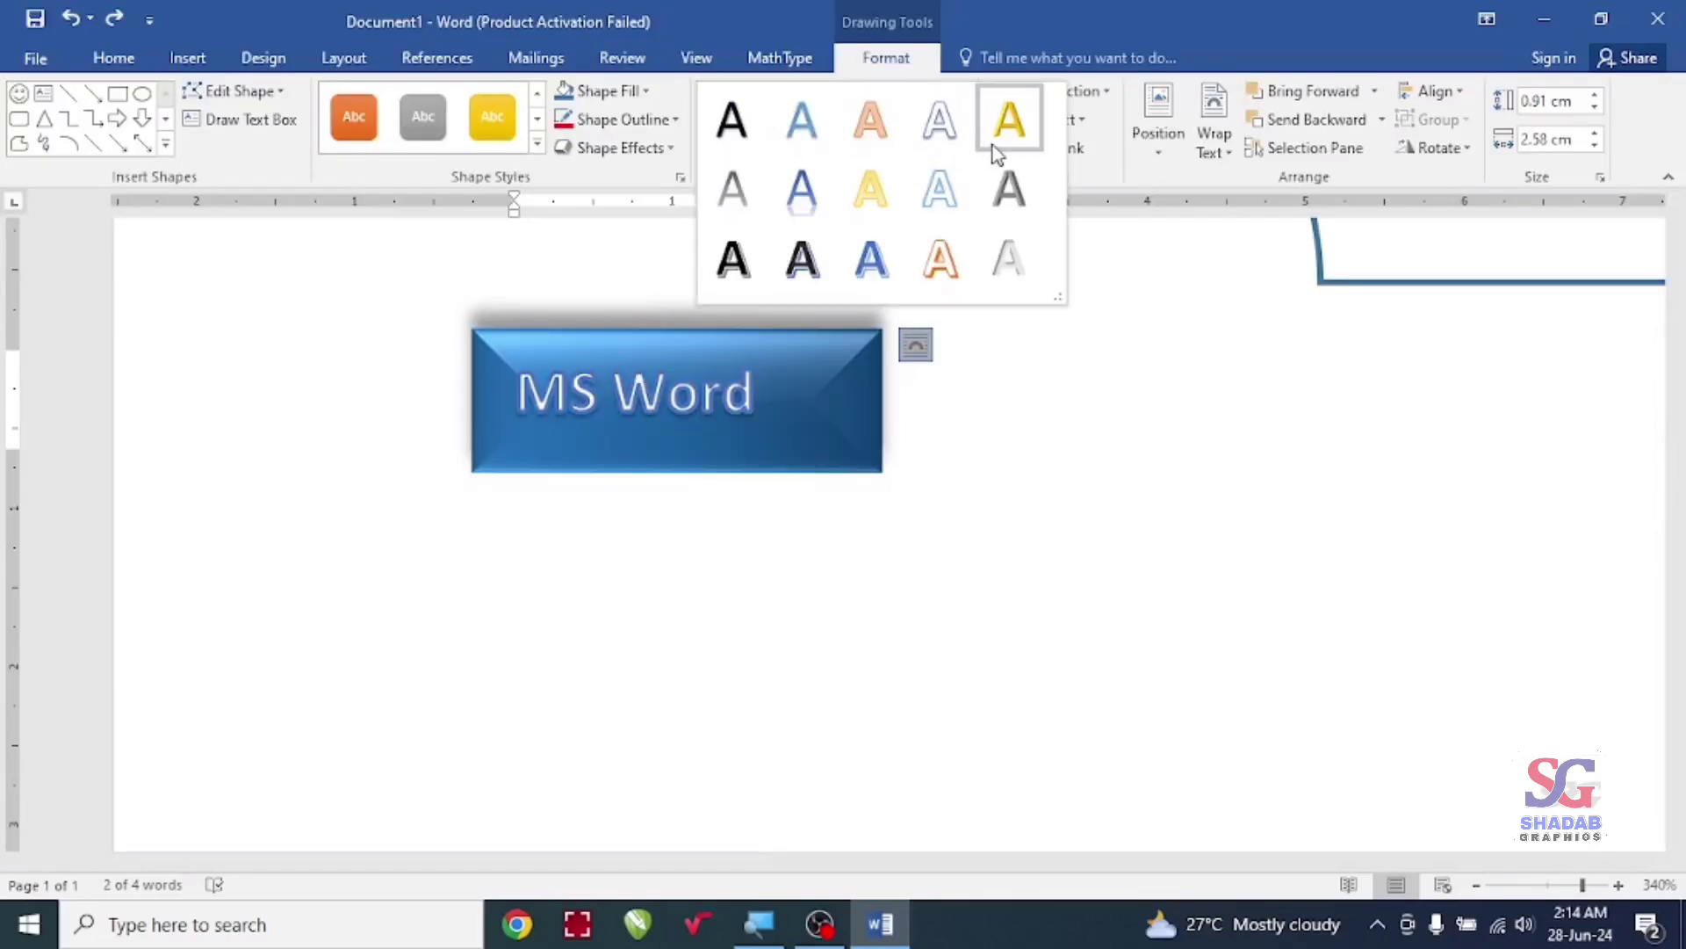
click(881, 207)
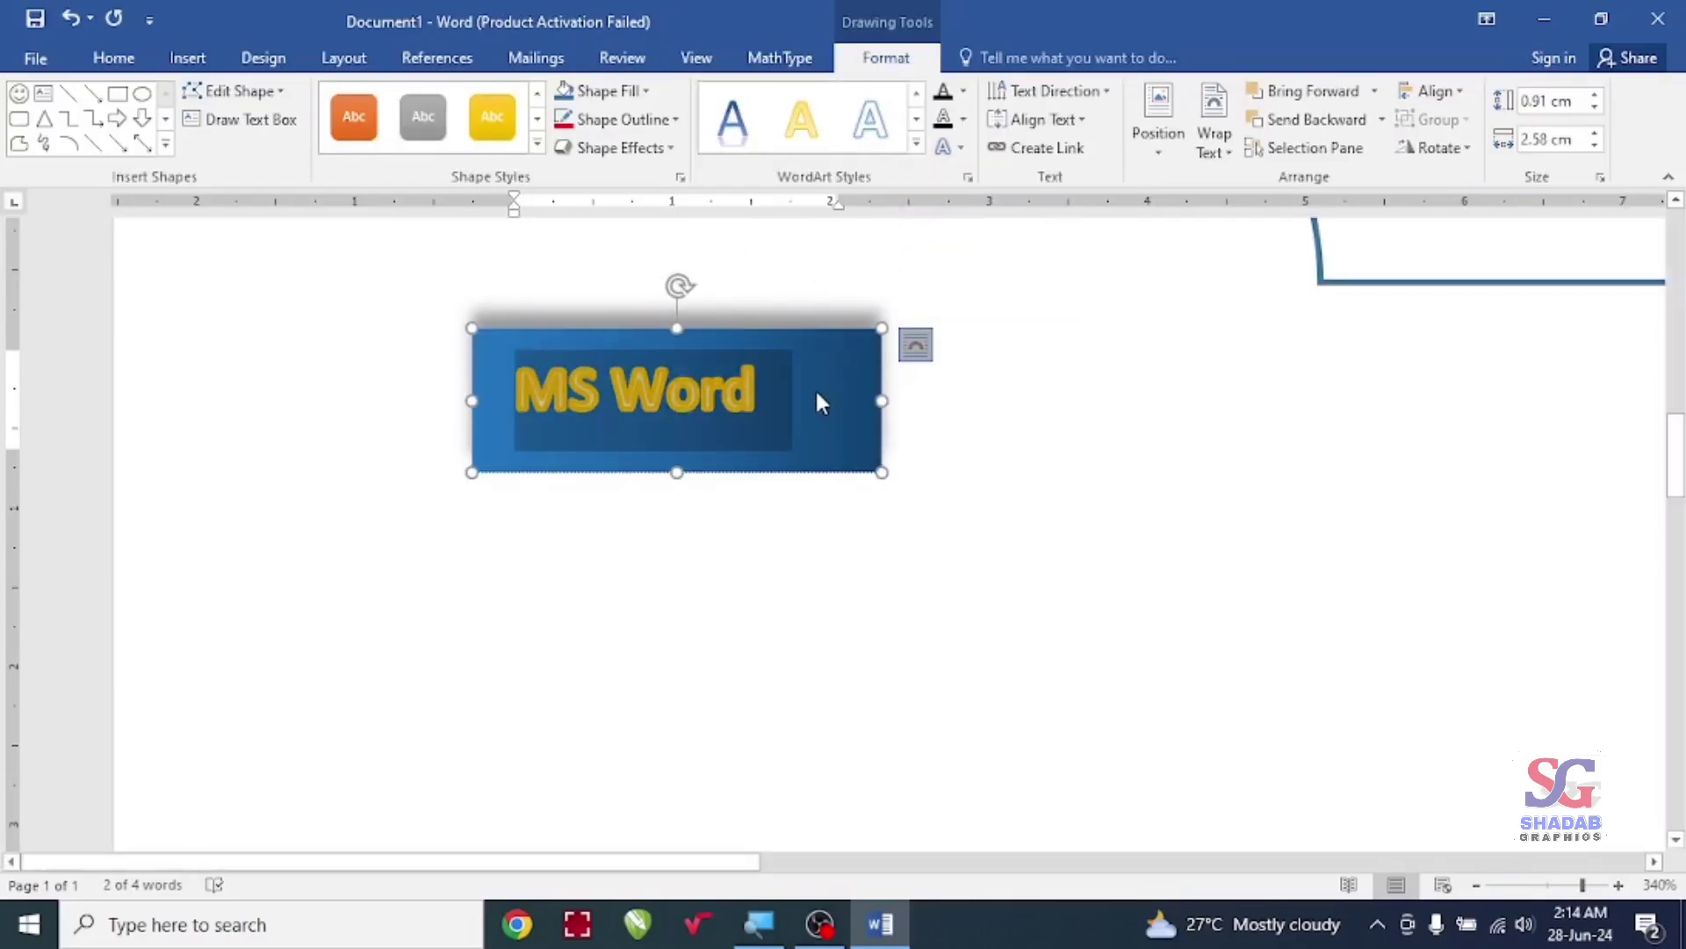
click(815, 387)
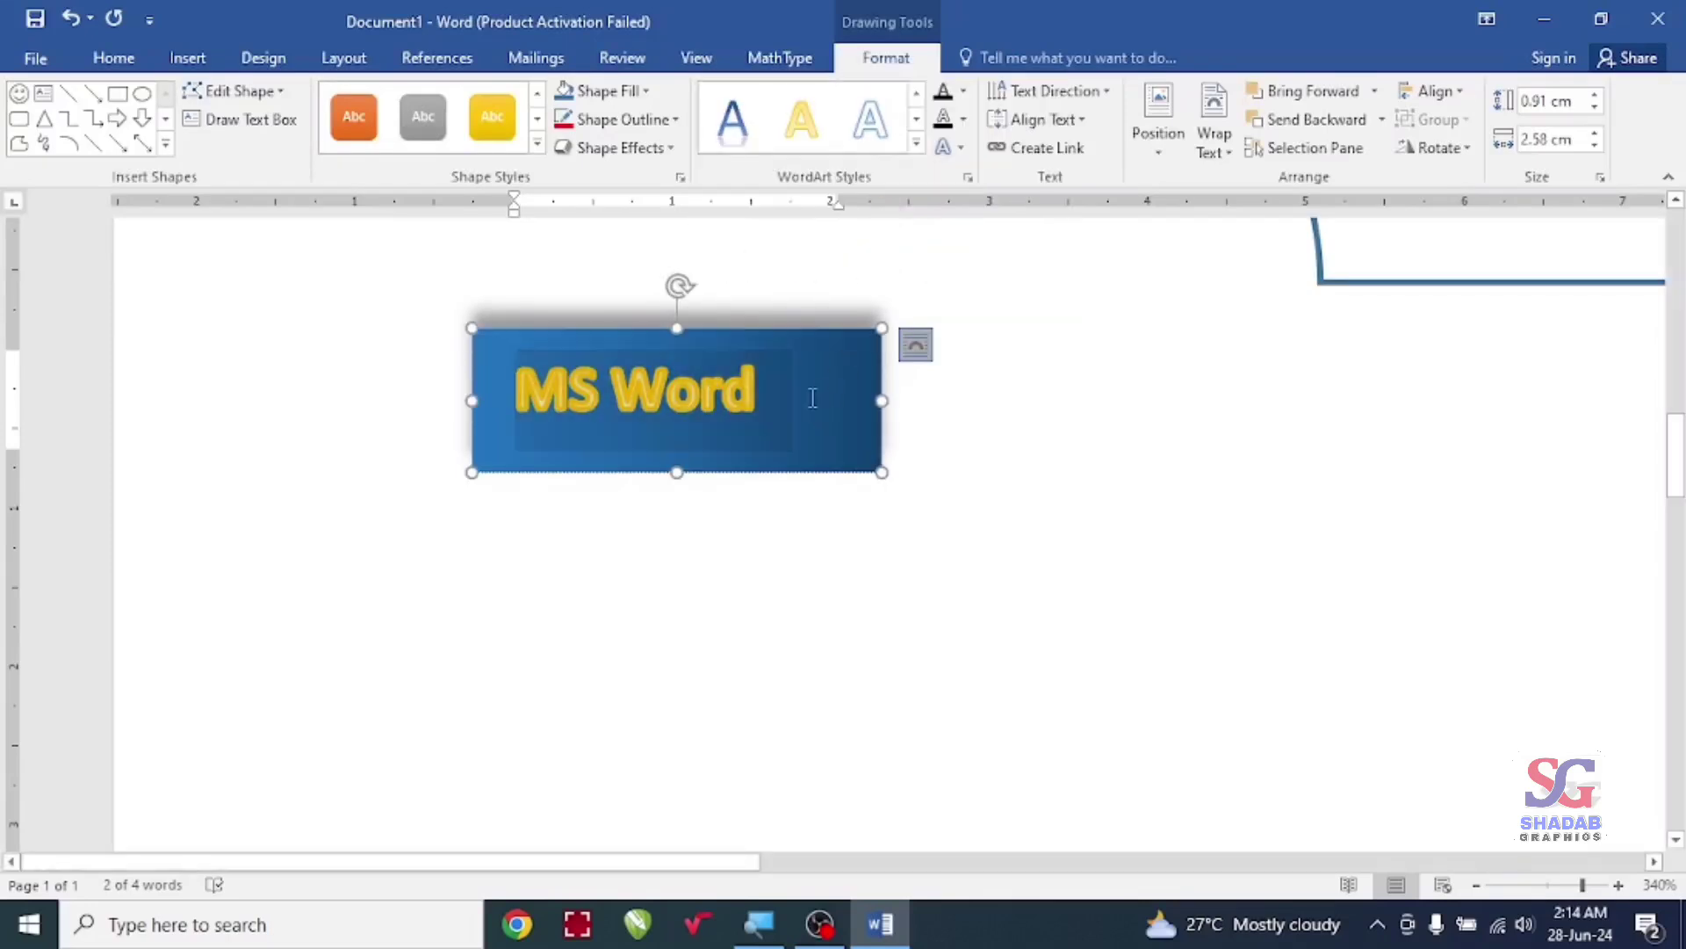
Step: Make the MS Word text fill red, trying a light grey outline and undoing it
triple_click(771, 370)
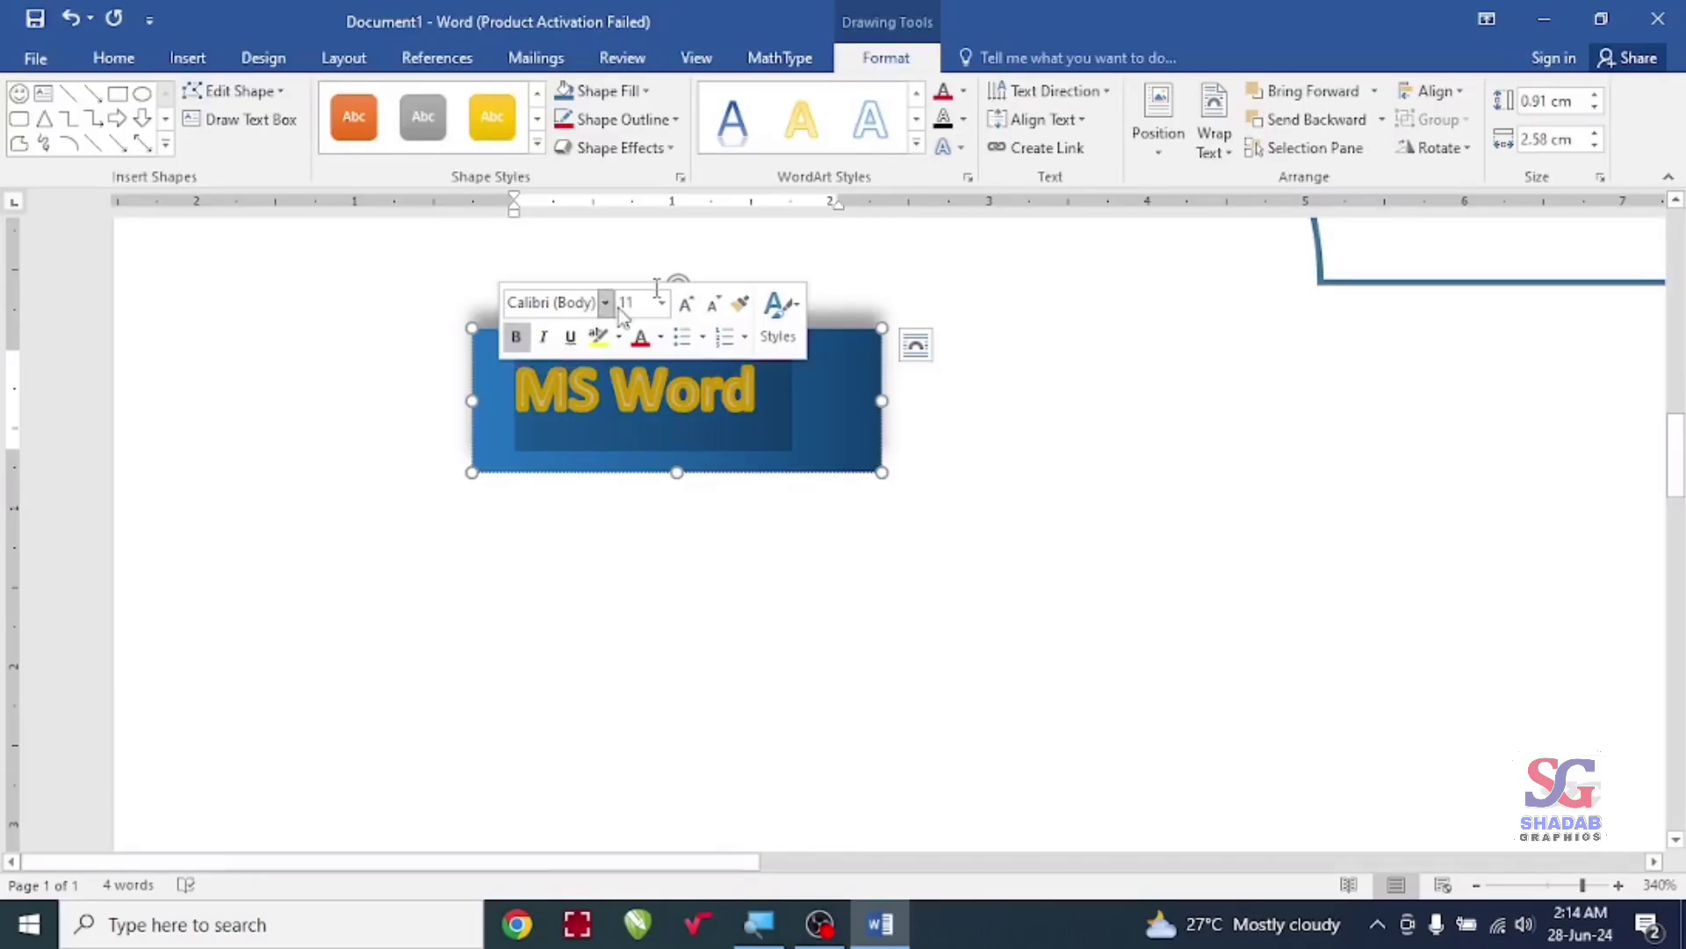
click(963, 90)
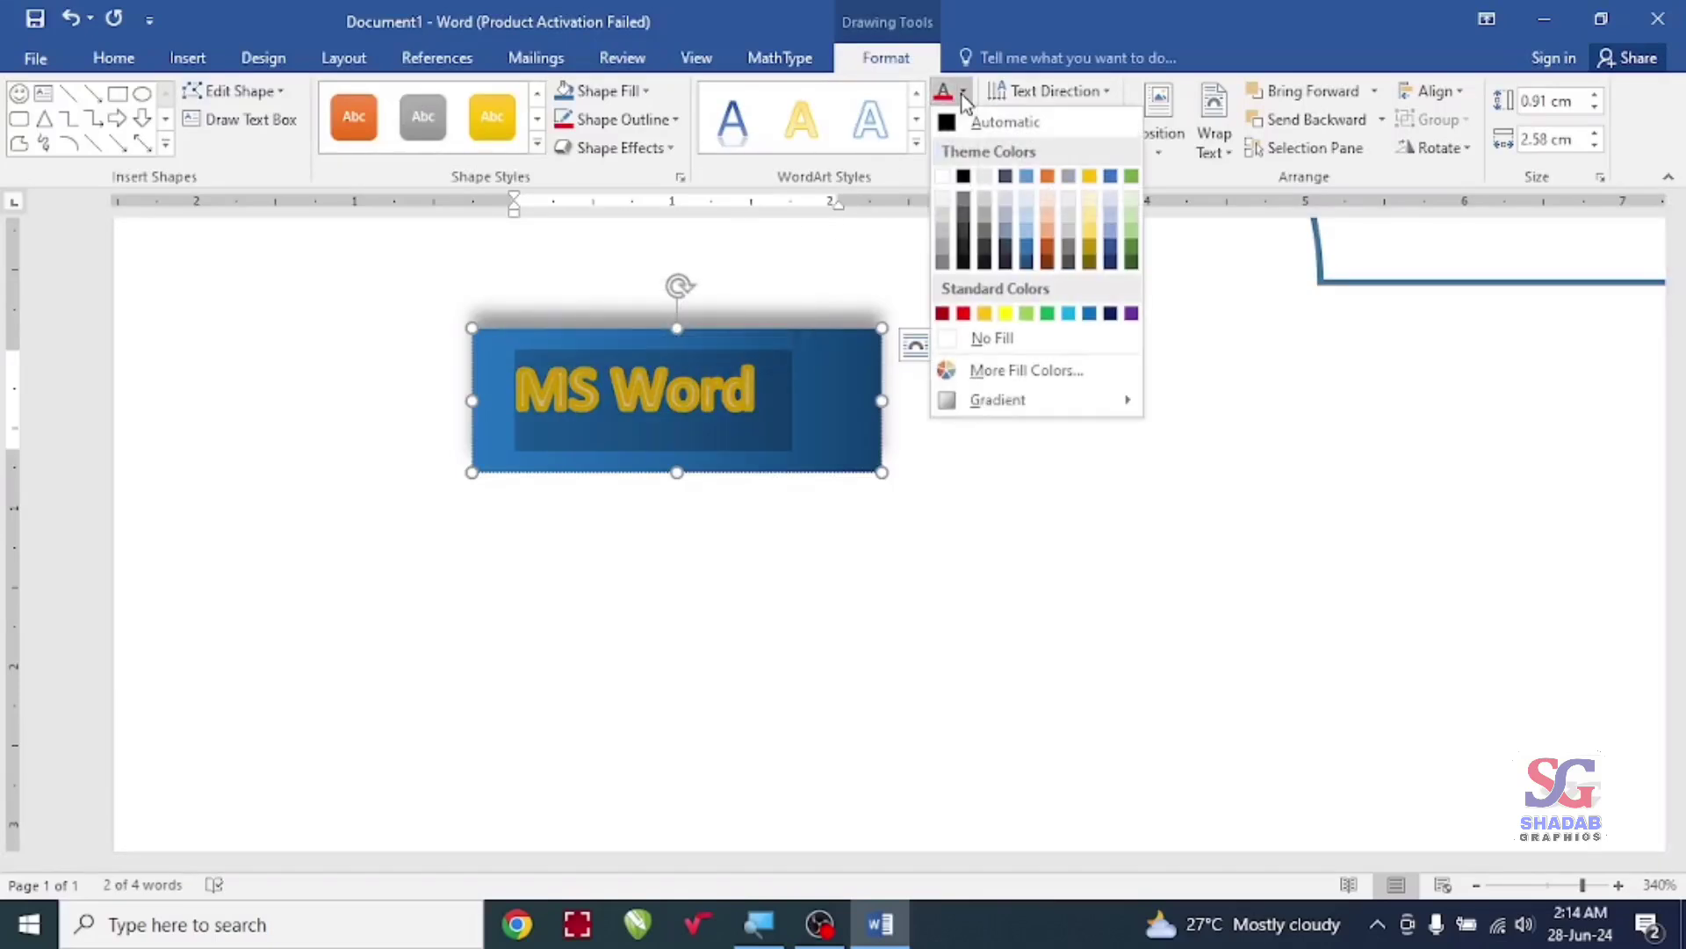
click(964, 313)
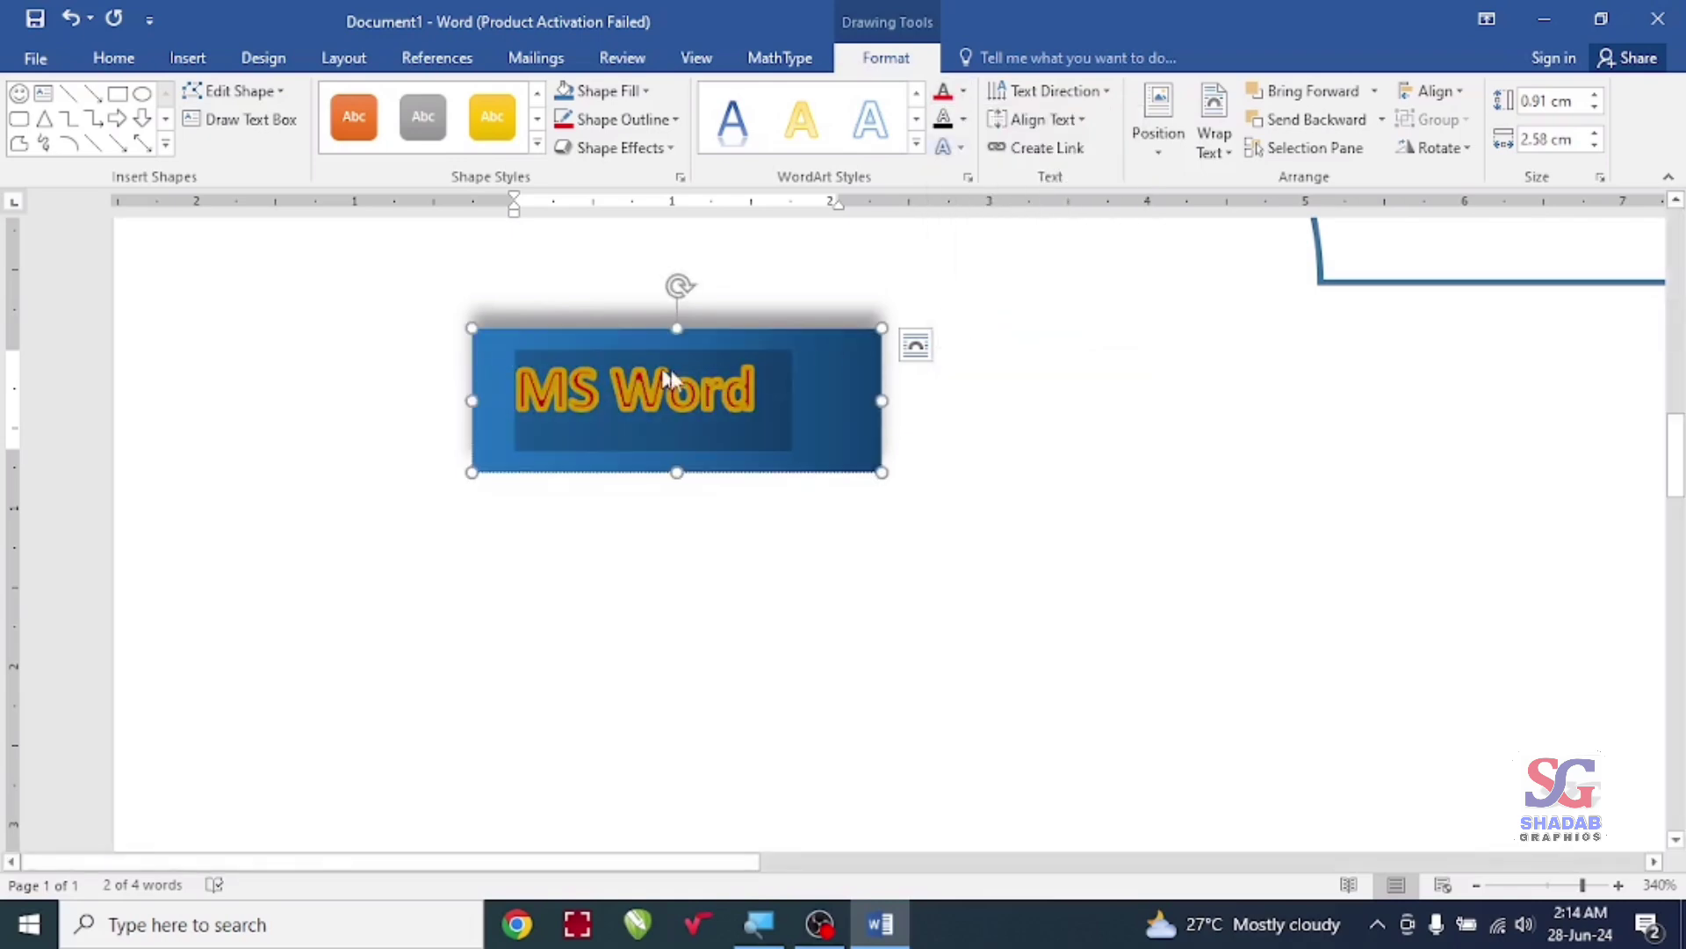
click(964, 119)
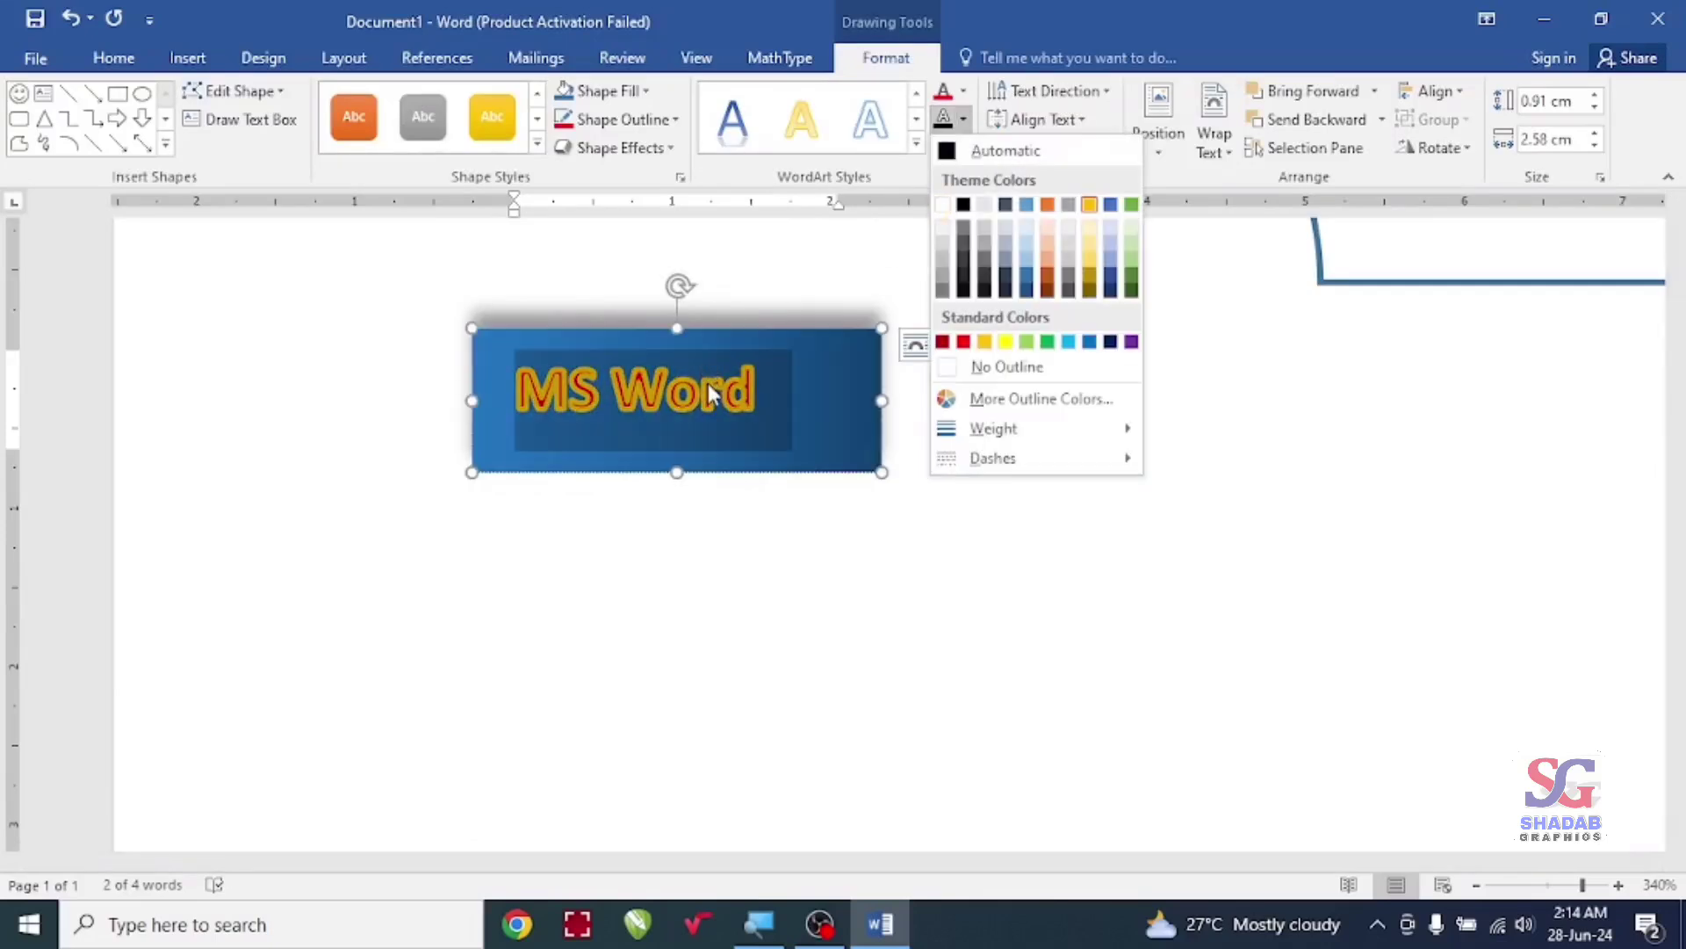
click(985, 226)
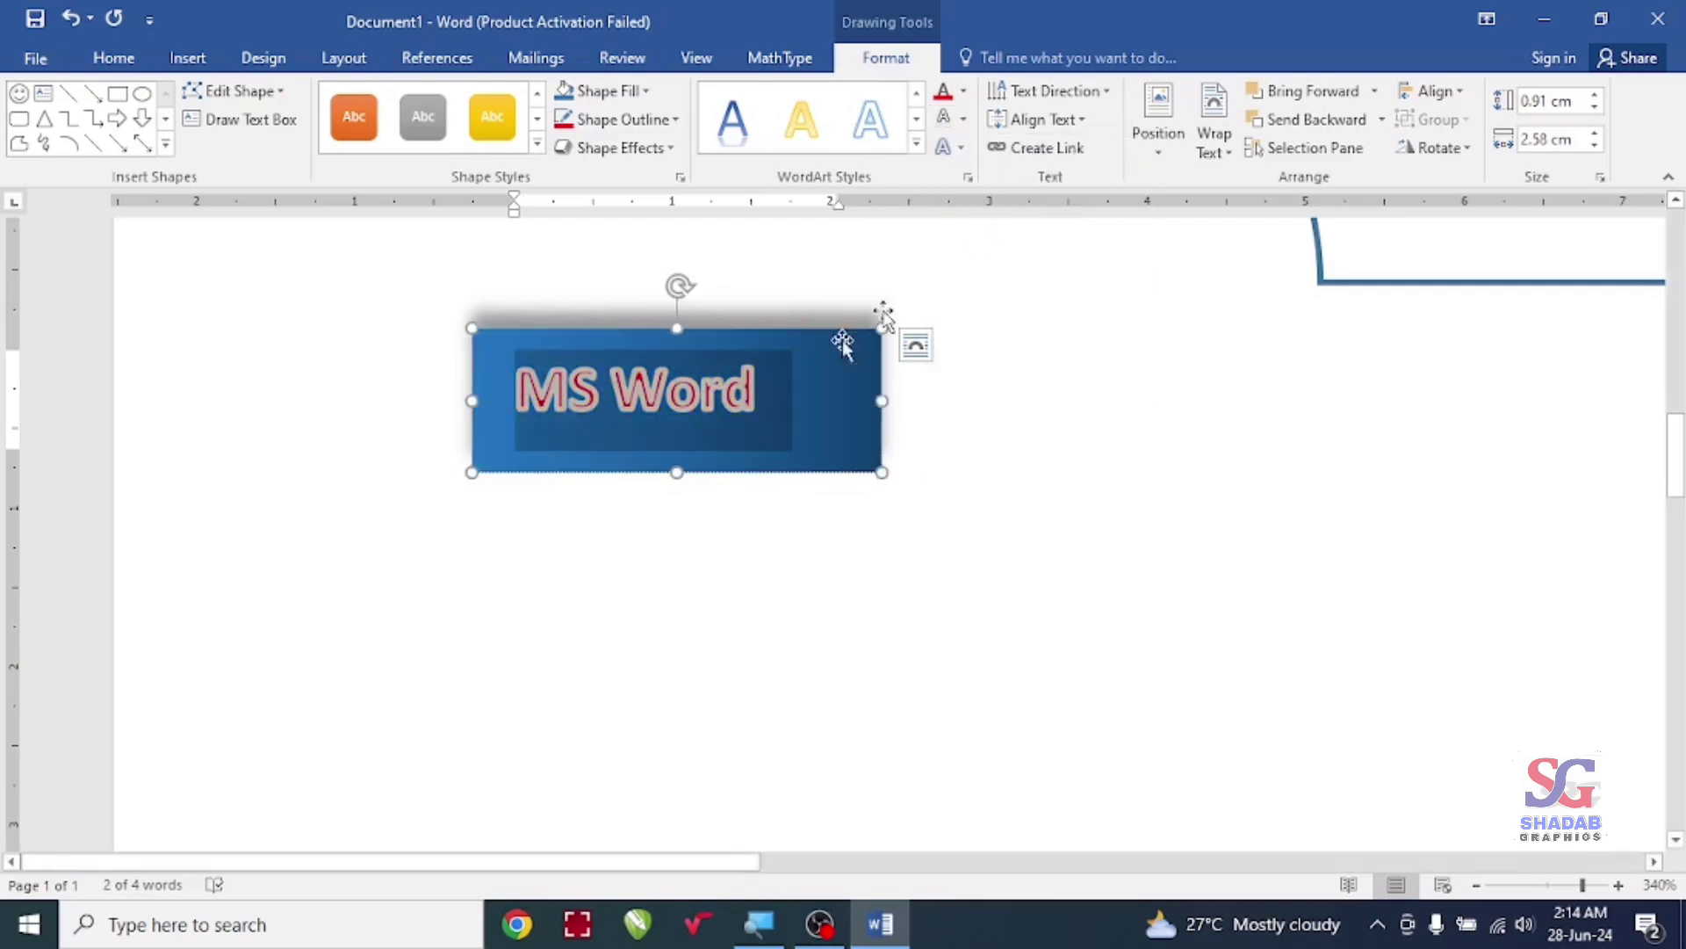
key(ctrl+z)
click(966, 121)
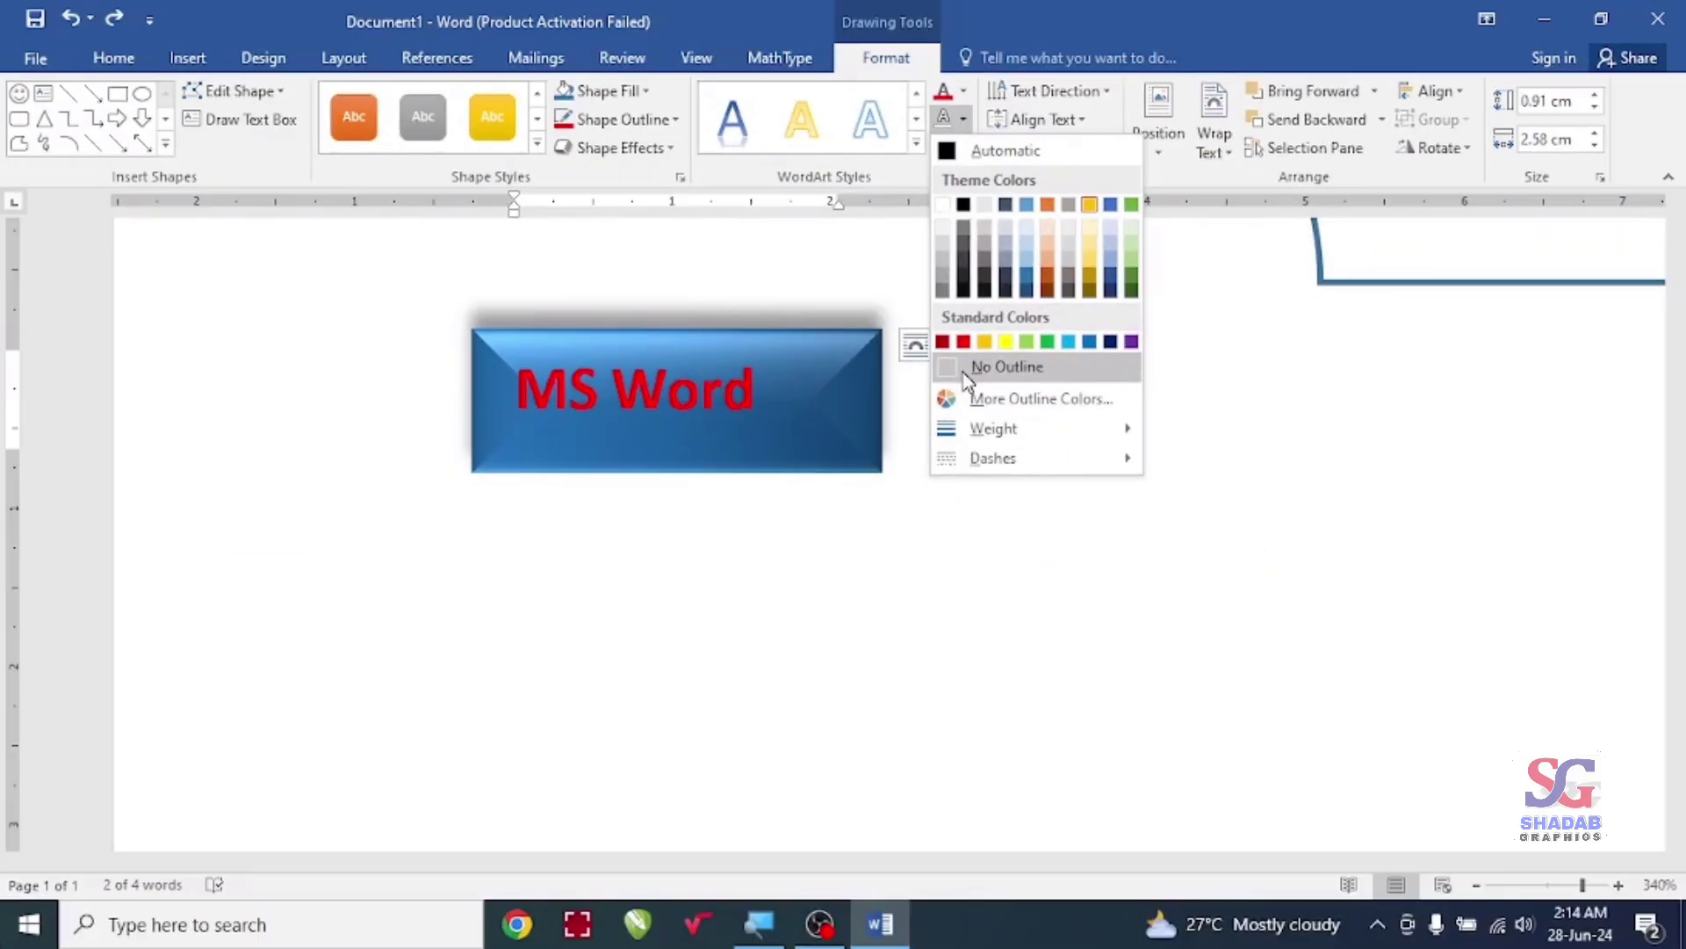
click(967, 376)
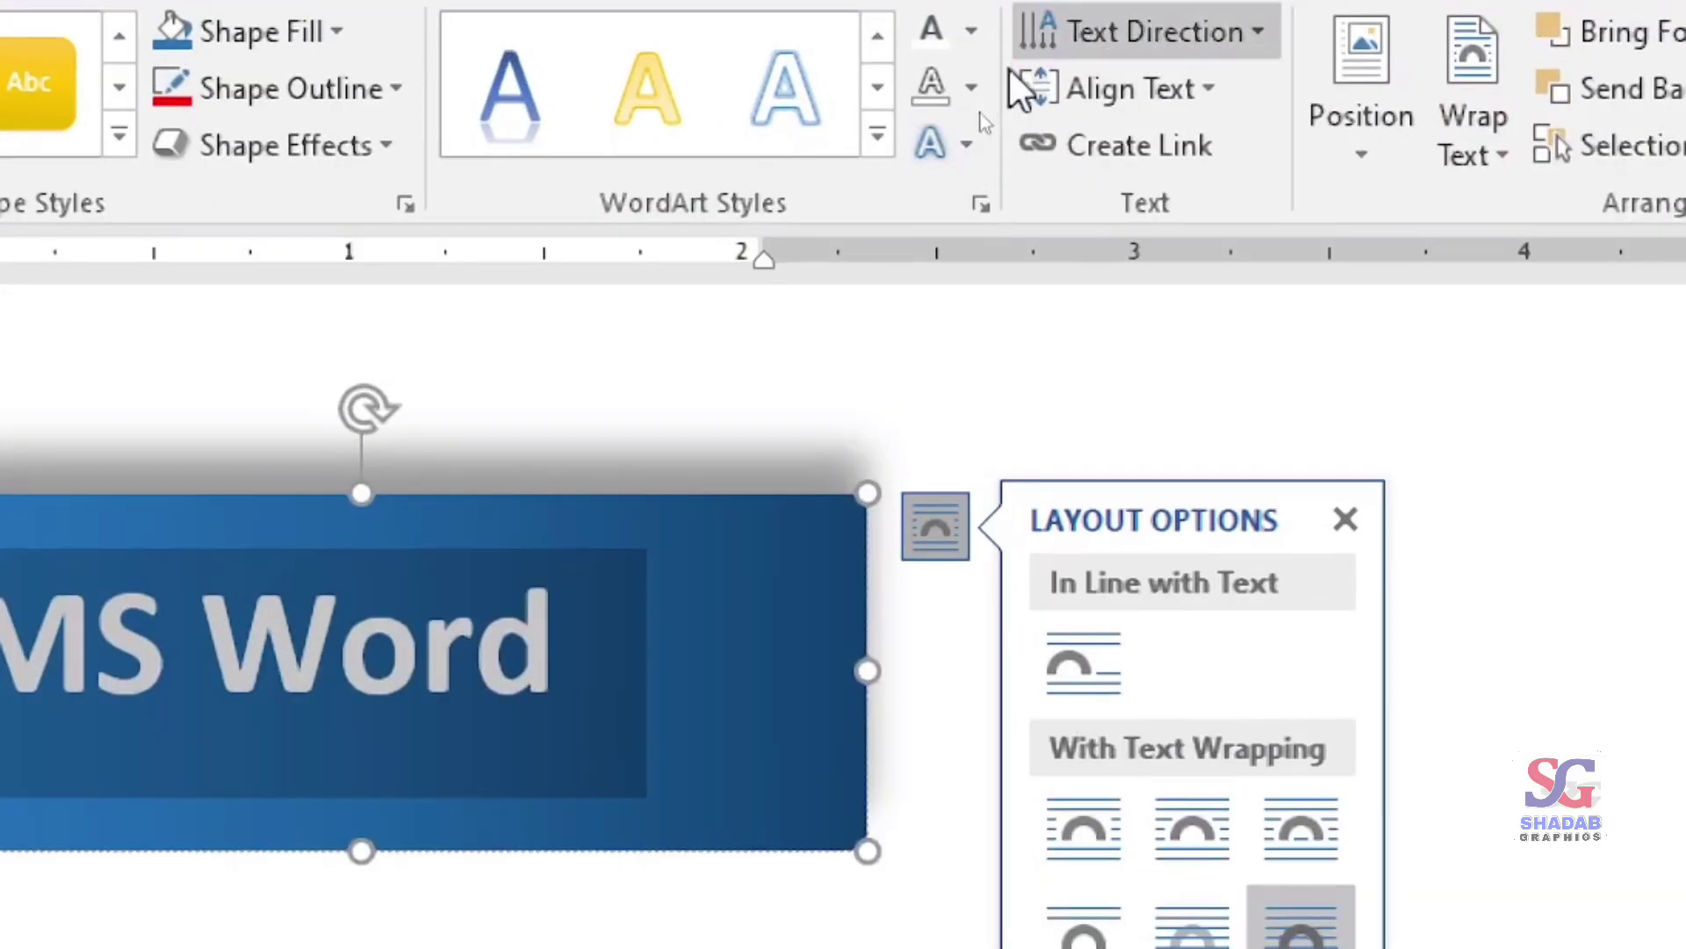
click(934, 156)
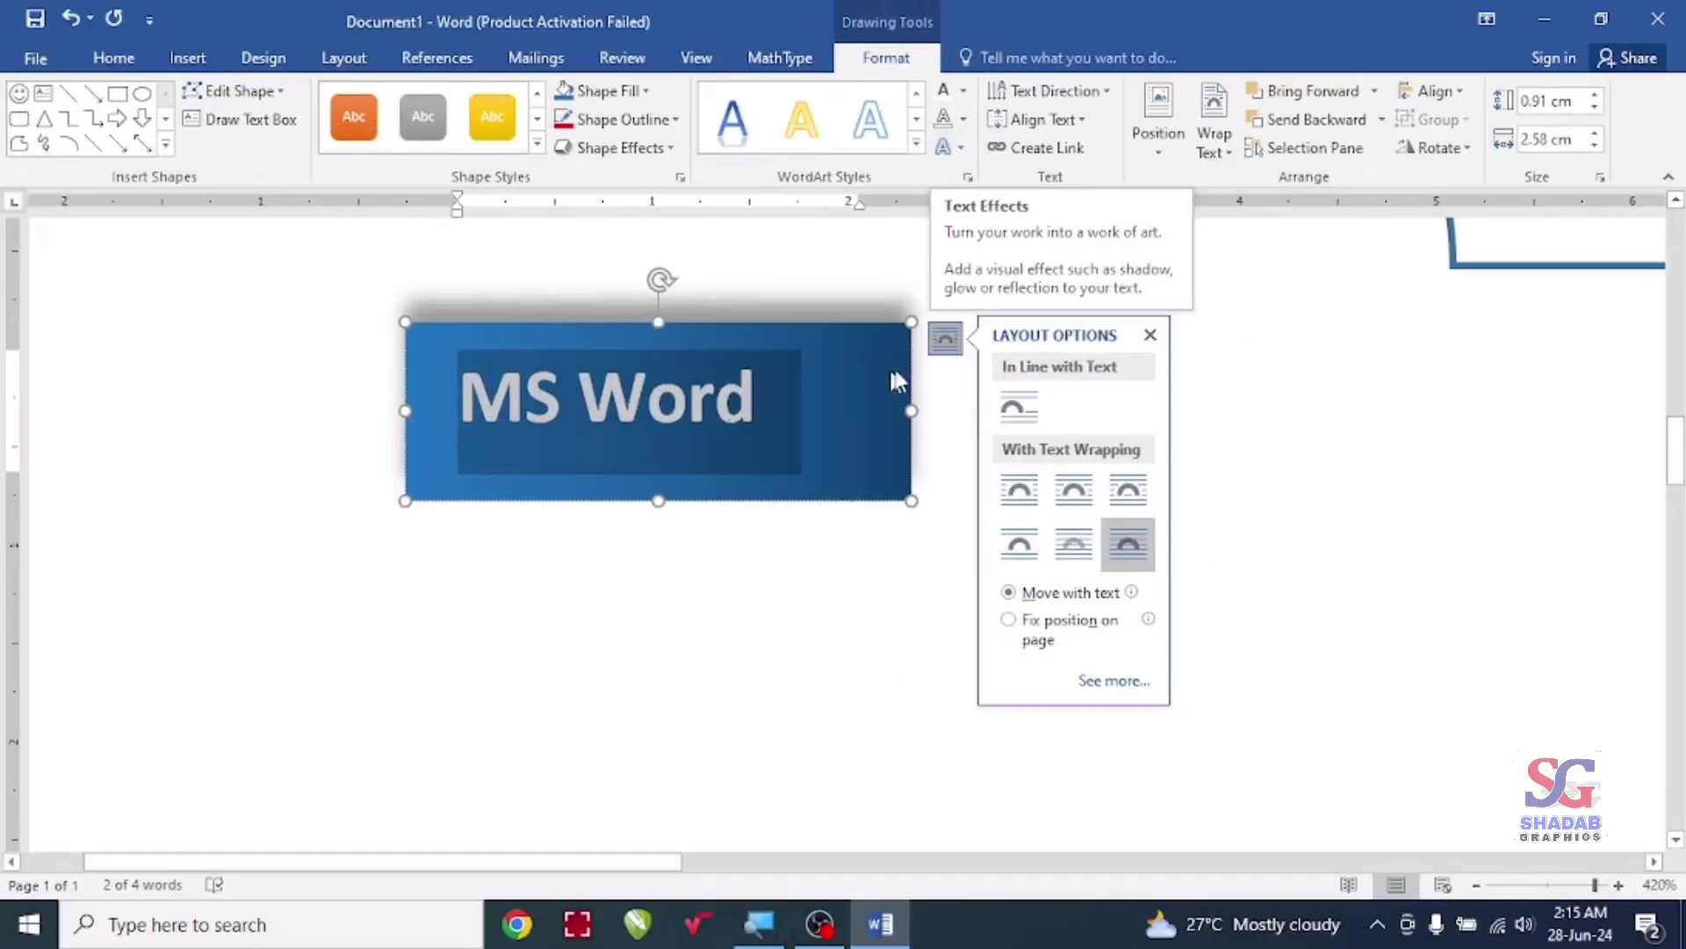
click(957, 149)
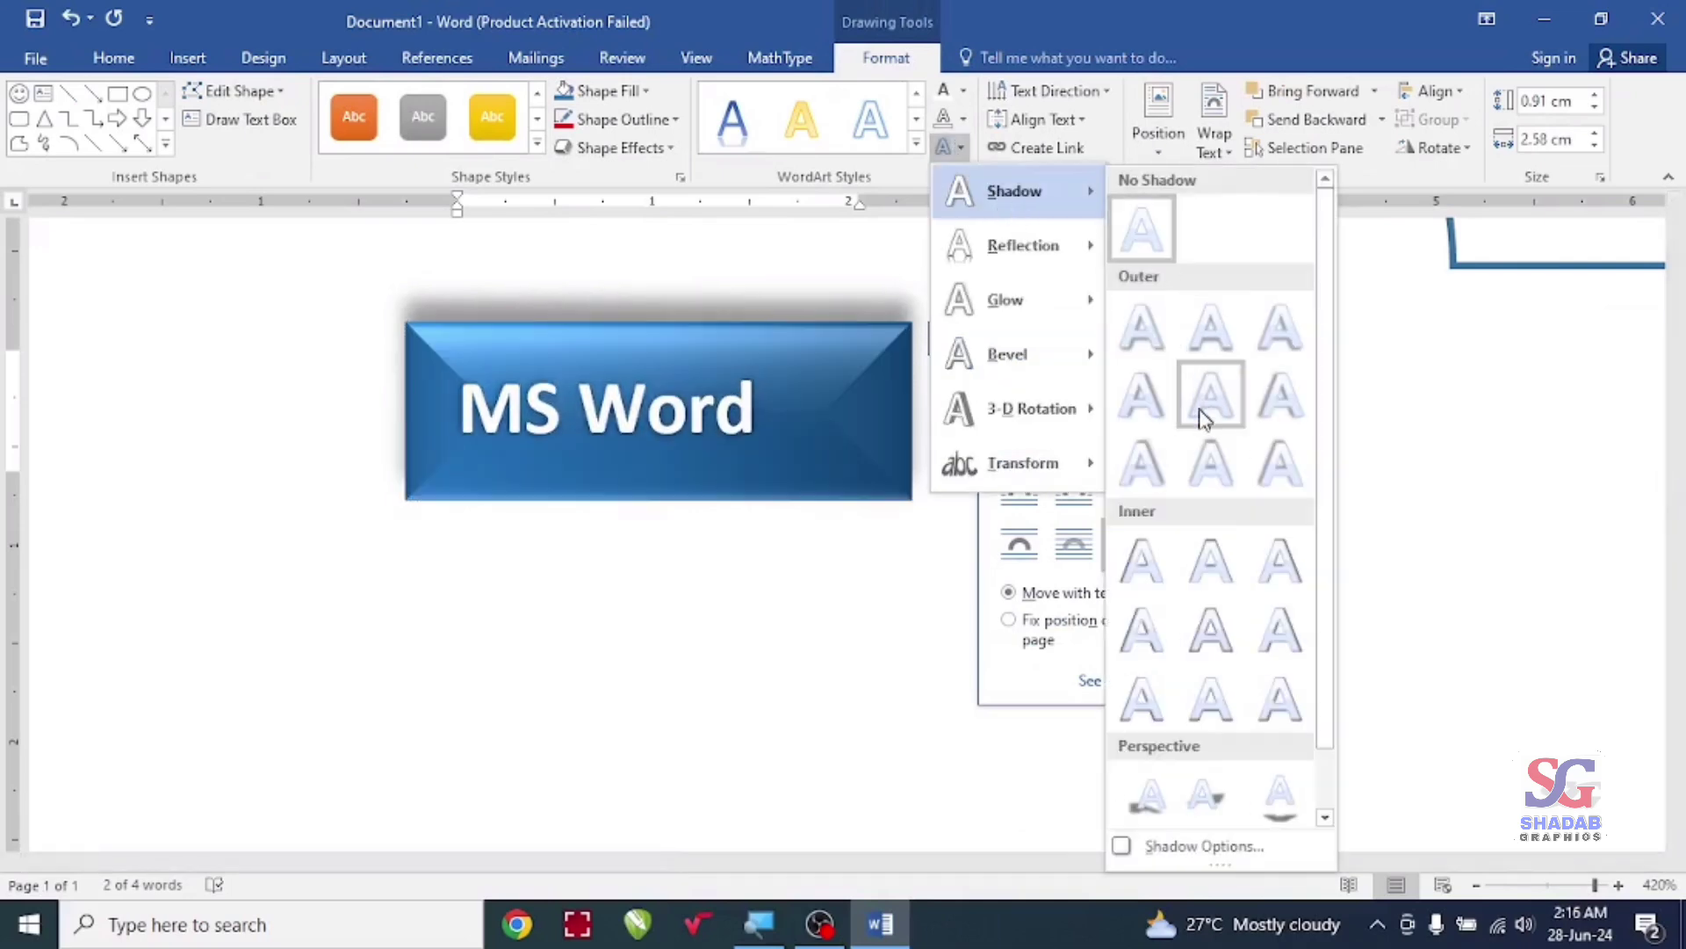
mouse_move(1022, 245)
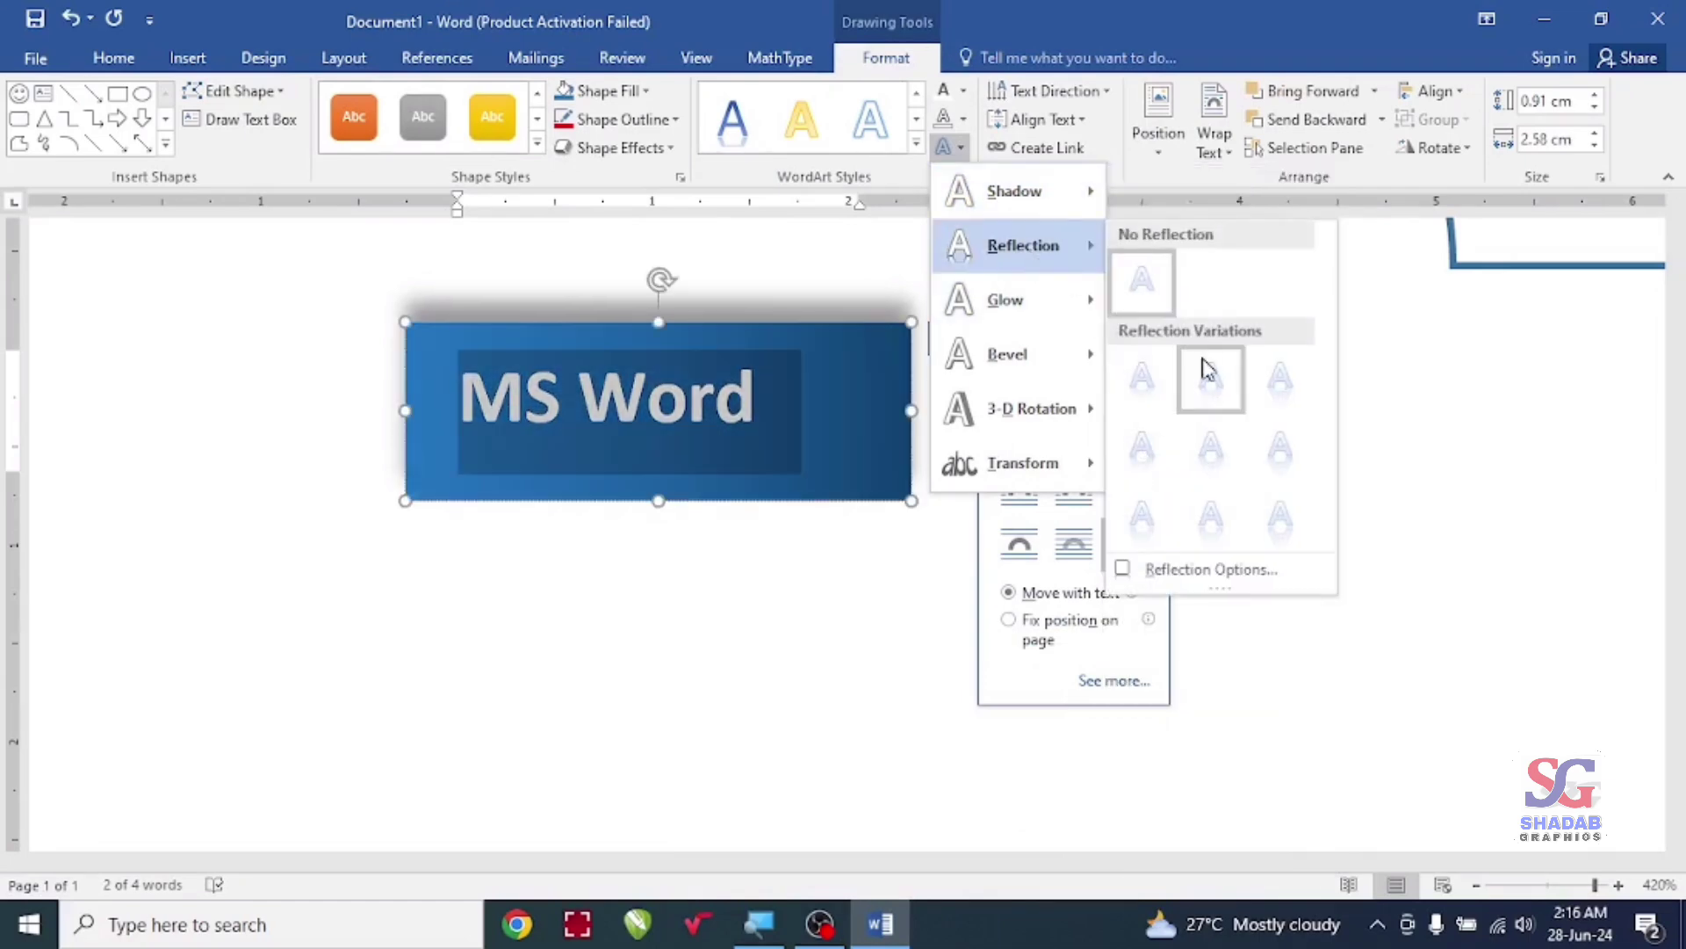
click(1211, 380)
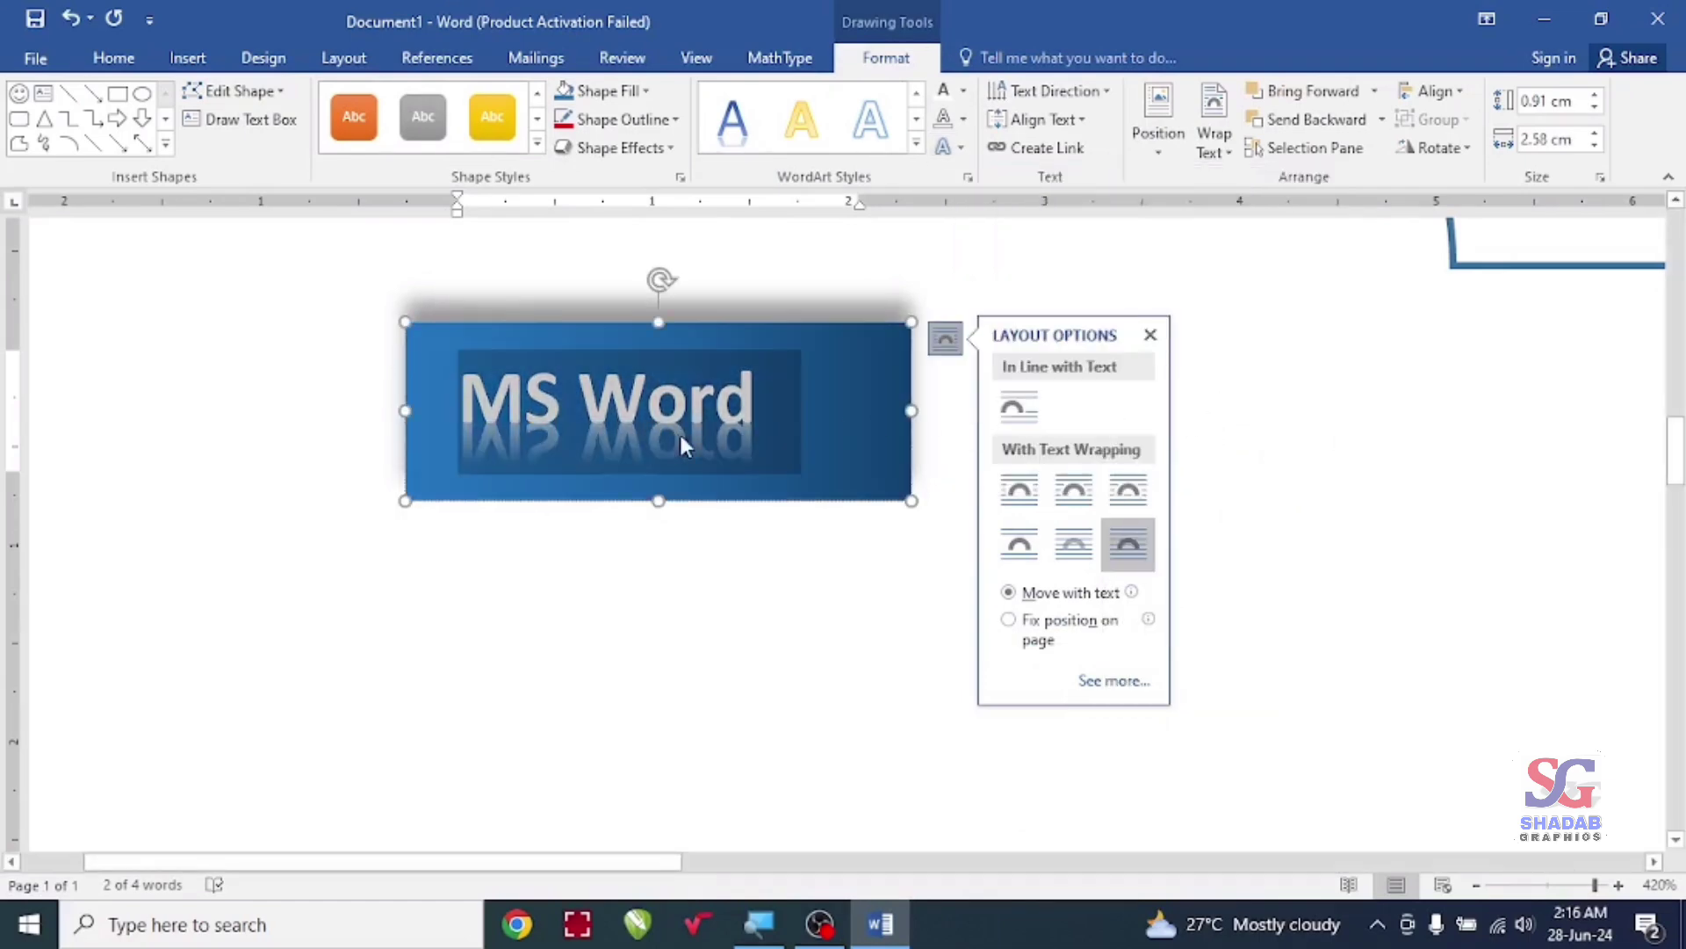
click(952, 147)
mouse_move(1031, 408)
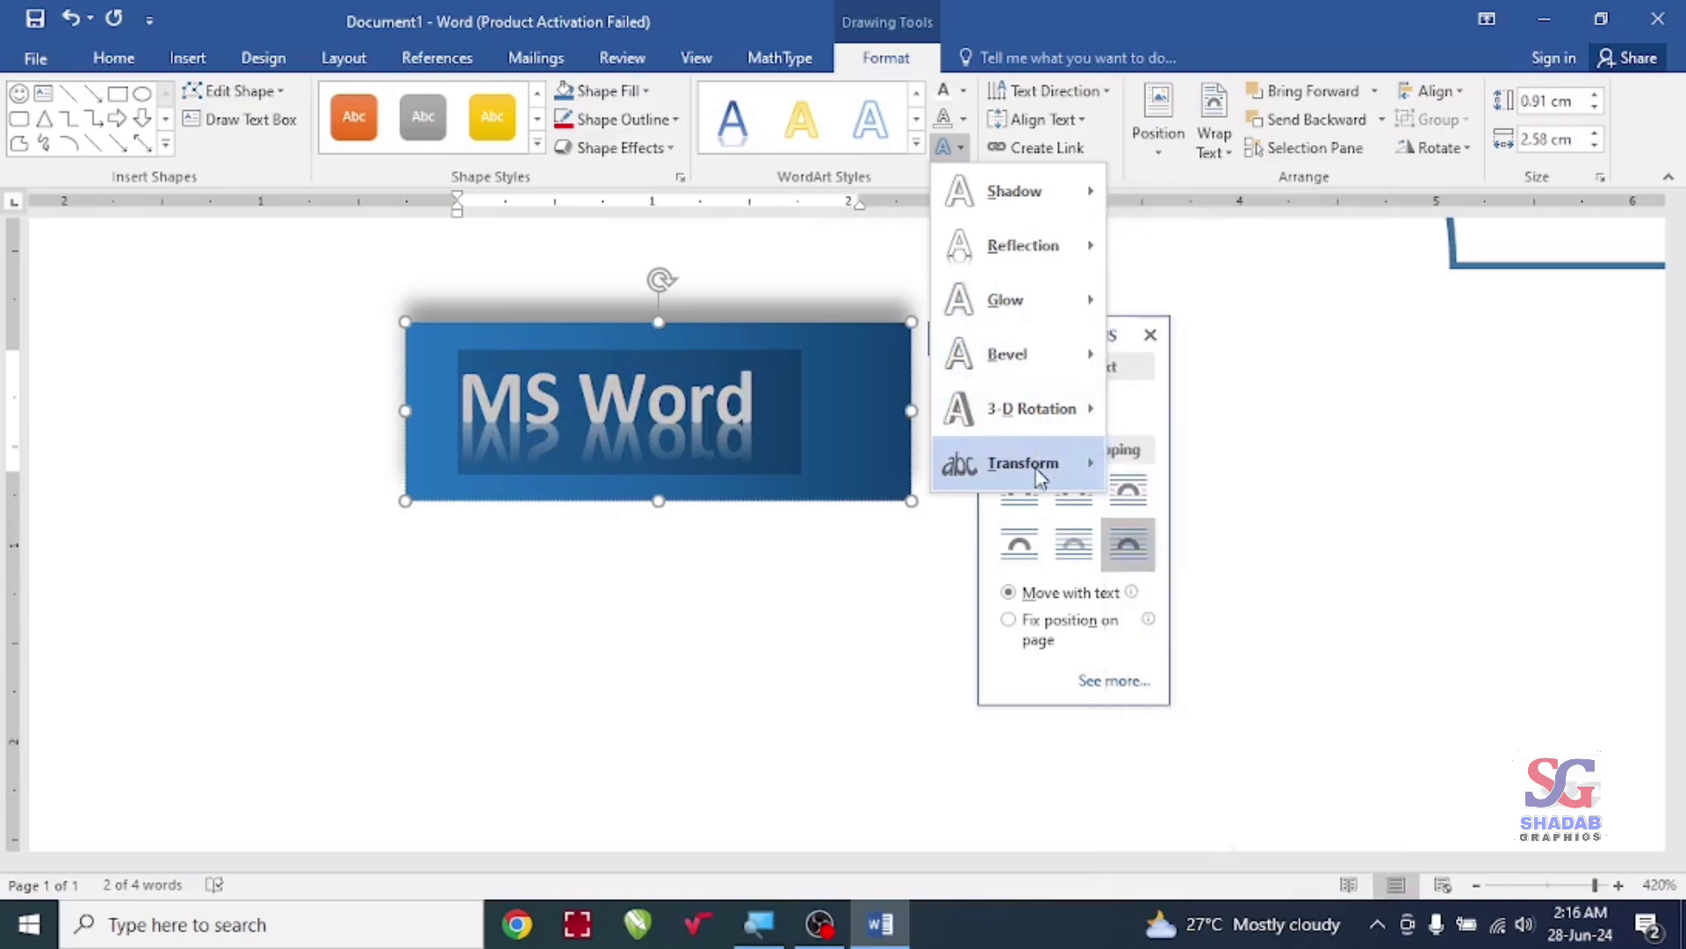
mouse_move(1022, 462)
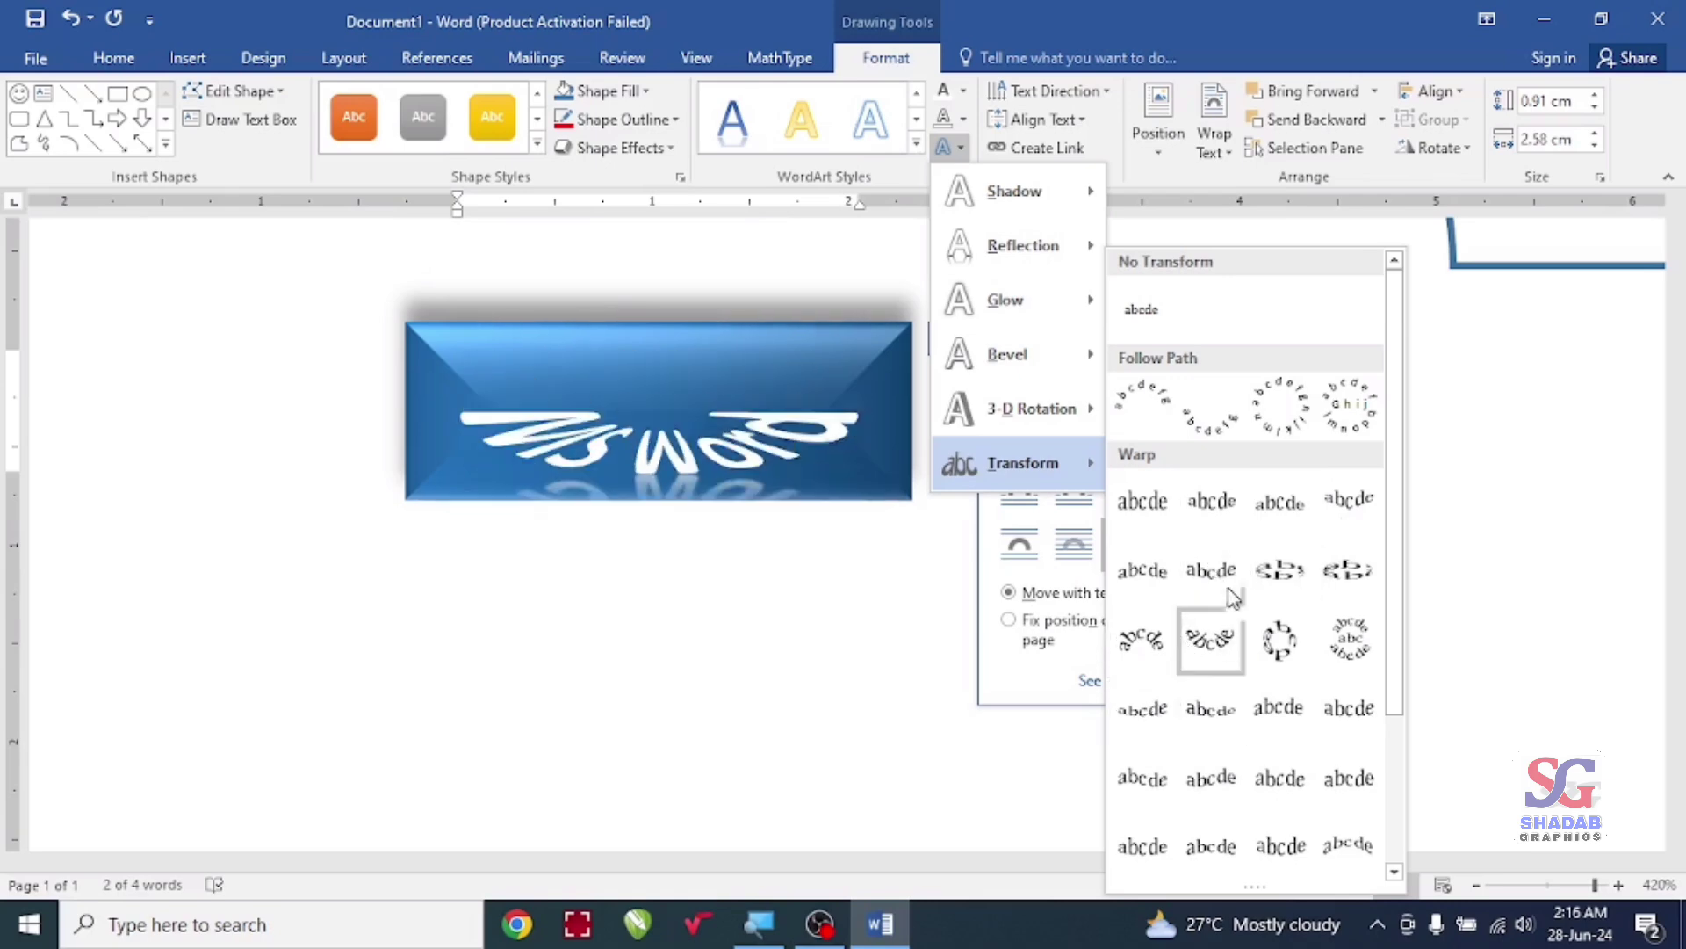
click(1218, 520)
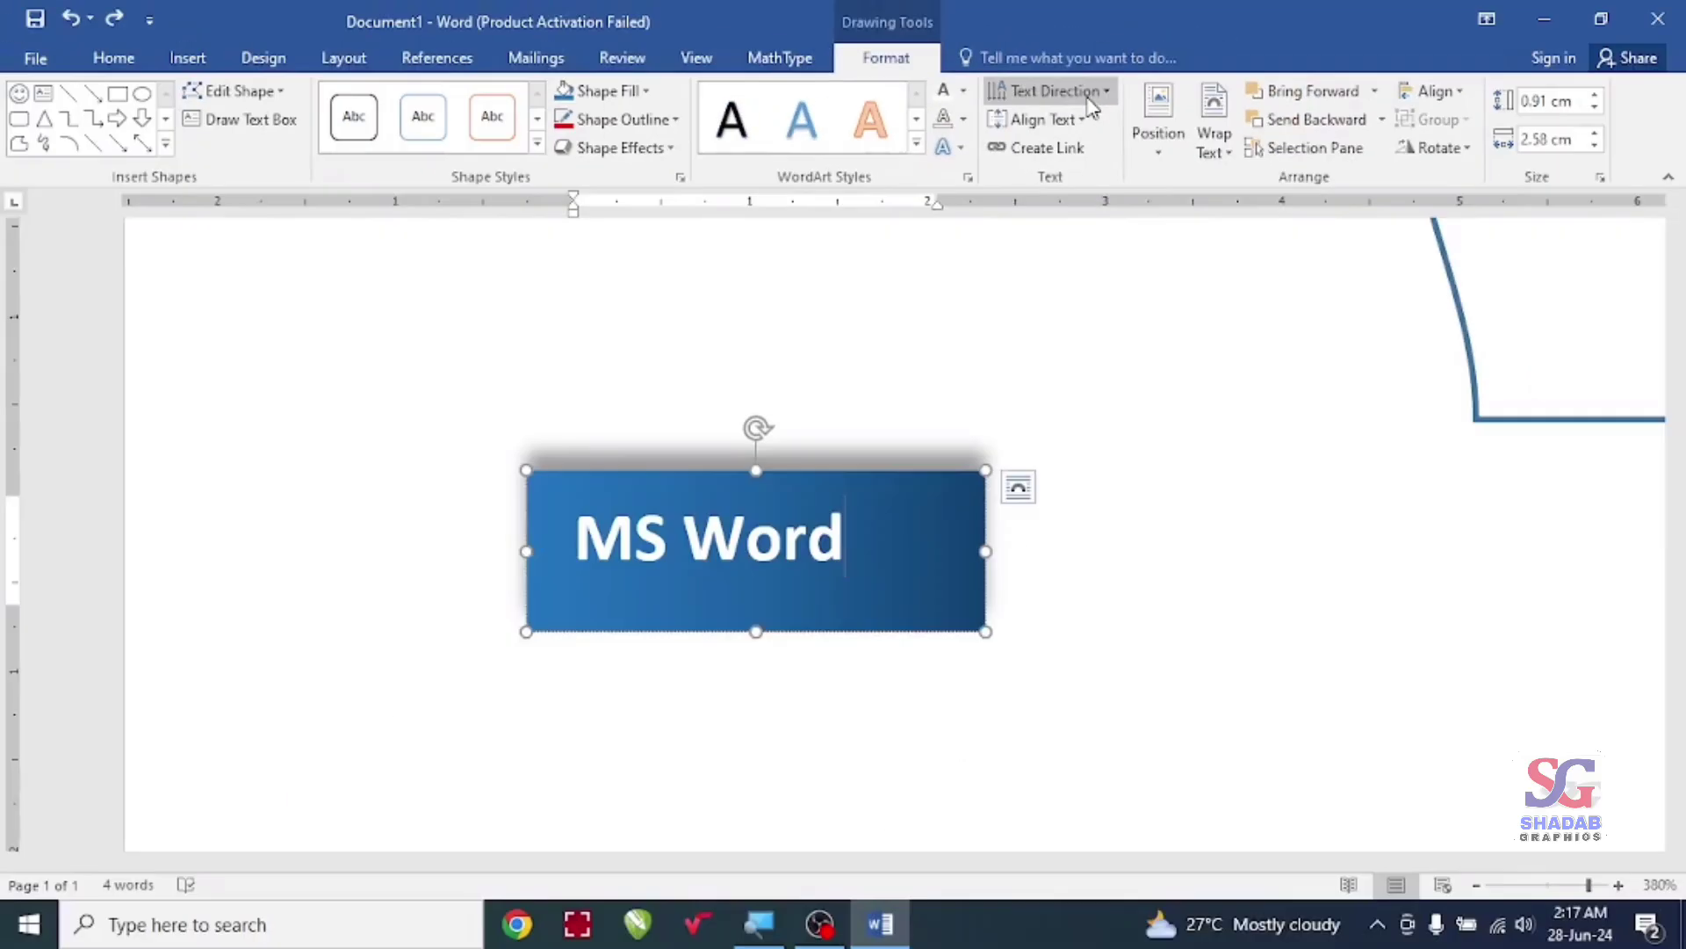
key(ctrl+a)
click(1089, 91)
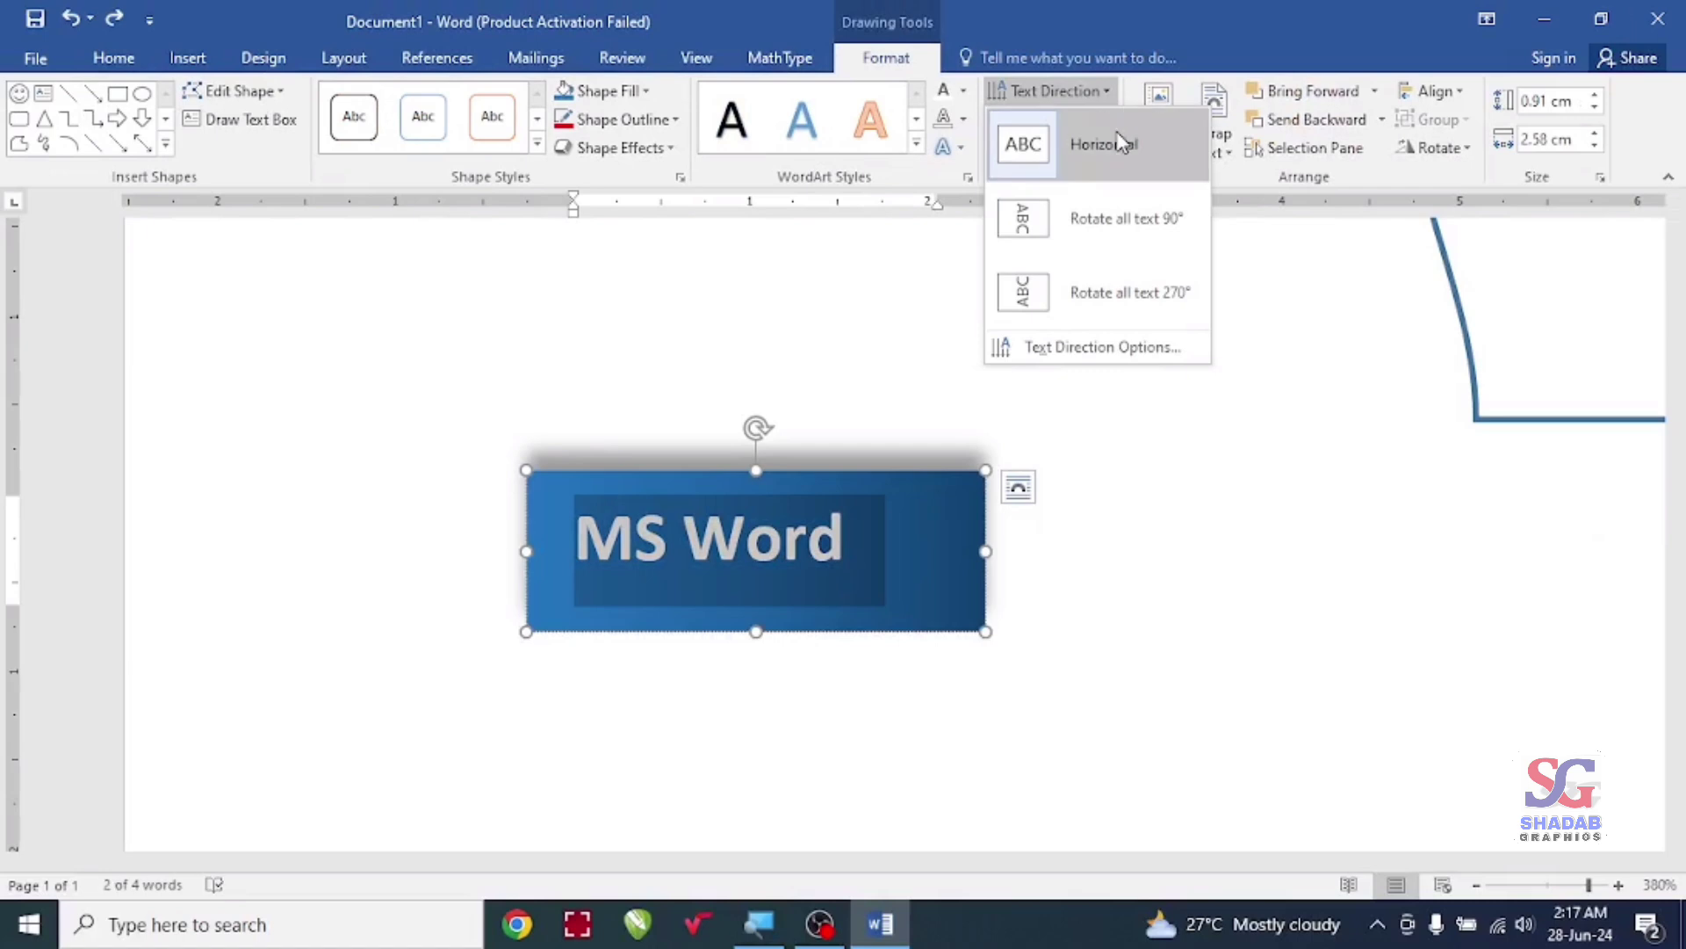
click(1173, 225)
click(857, 550)
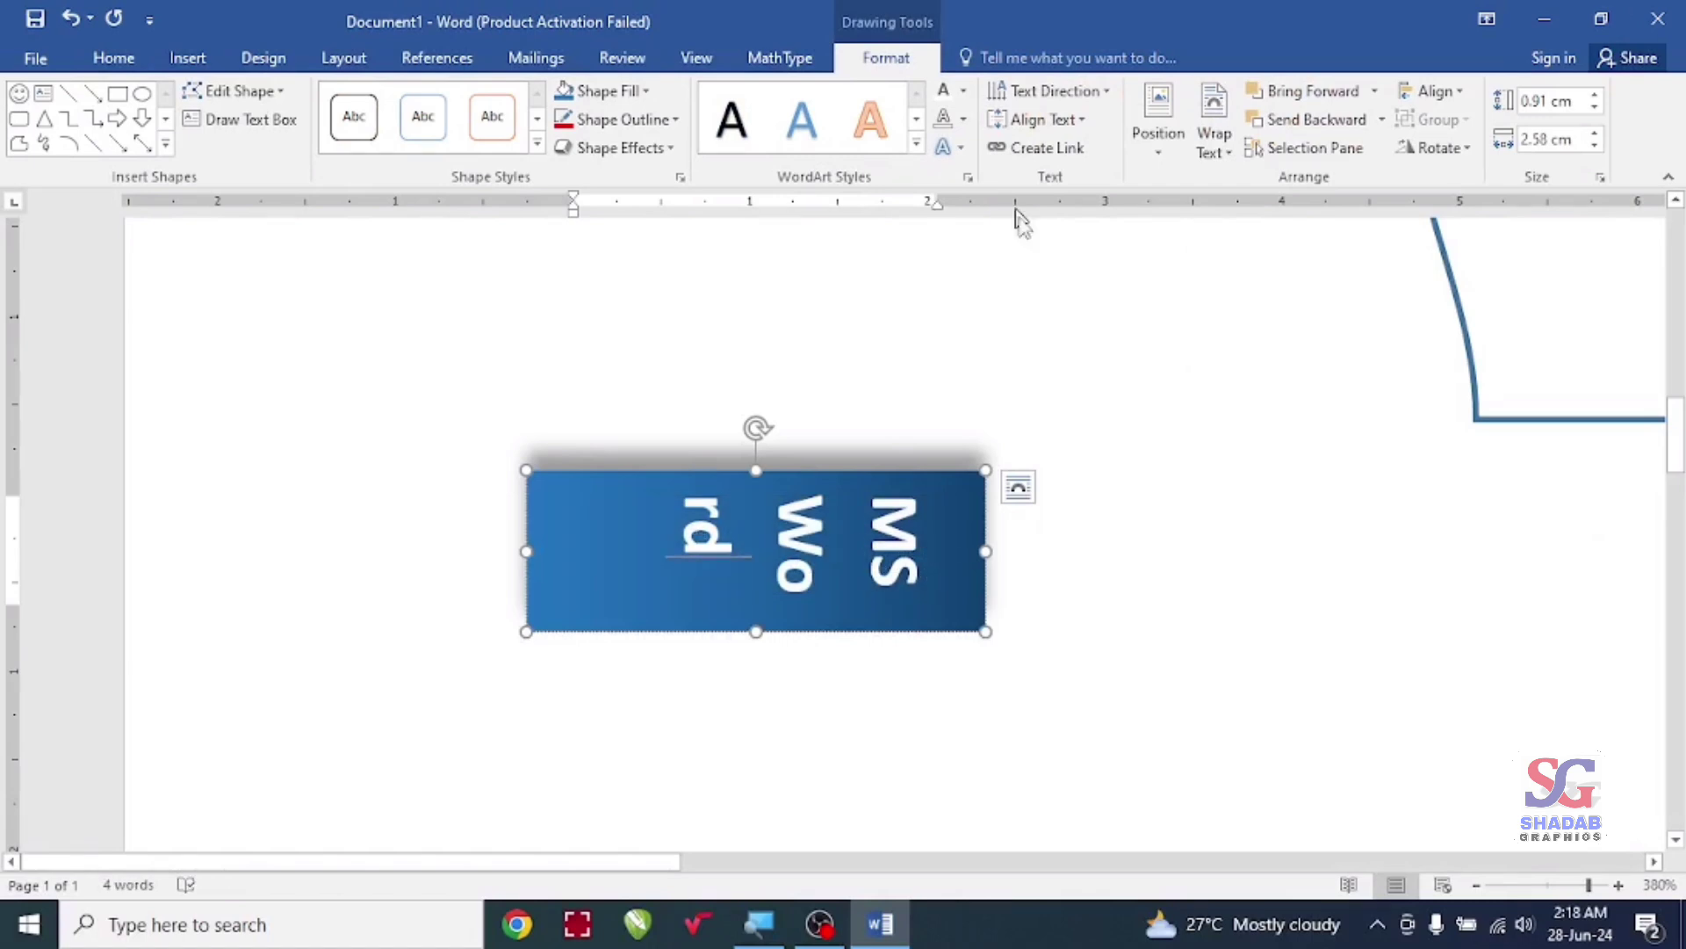
key(ctrl+a)
click(1109, 95)
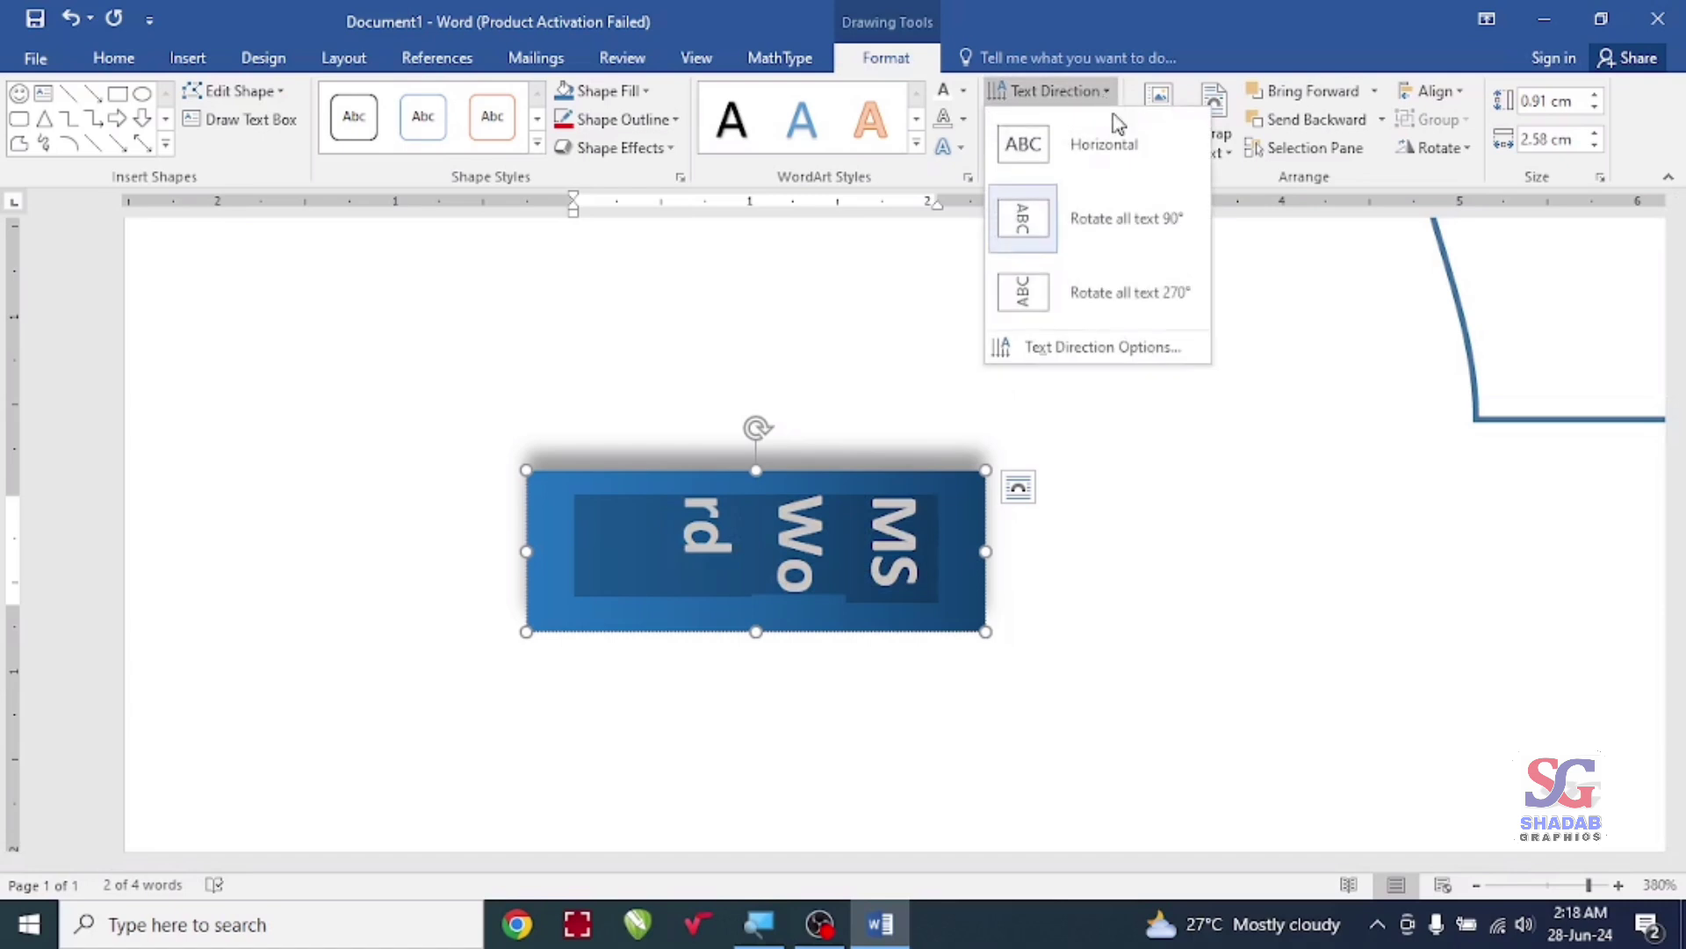
click(1152, 299)
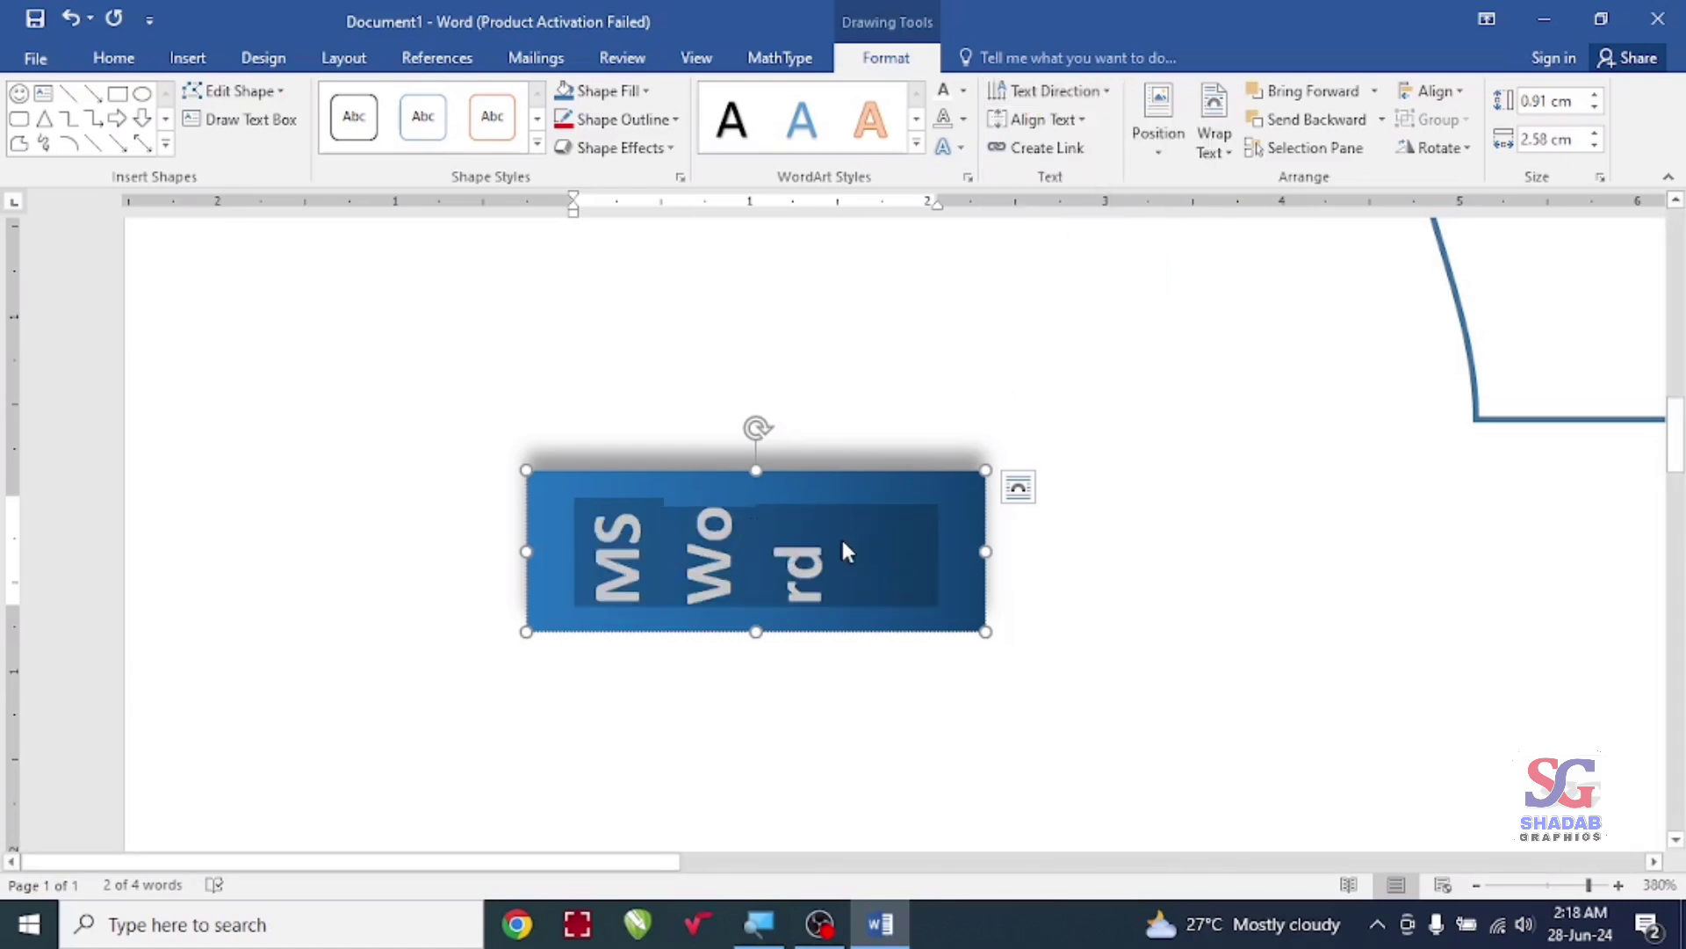
Step: Restore horizontal text and stretch the MS Word box upward to 1.46 cm high
key(ctrl+z)
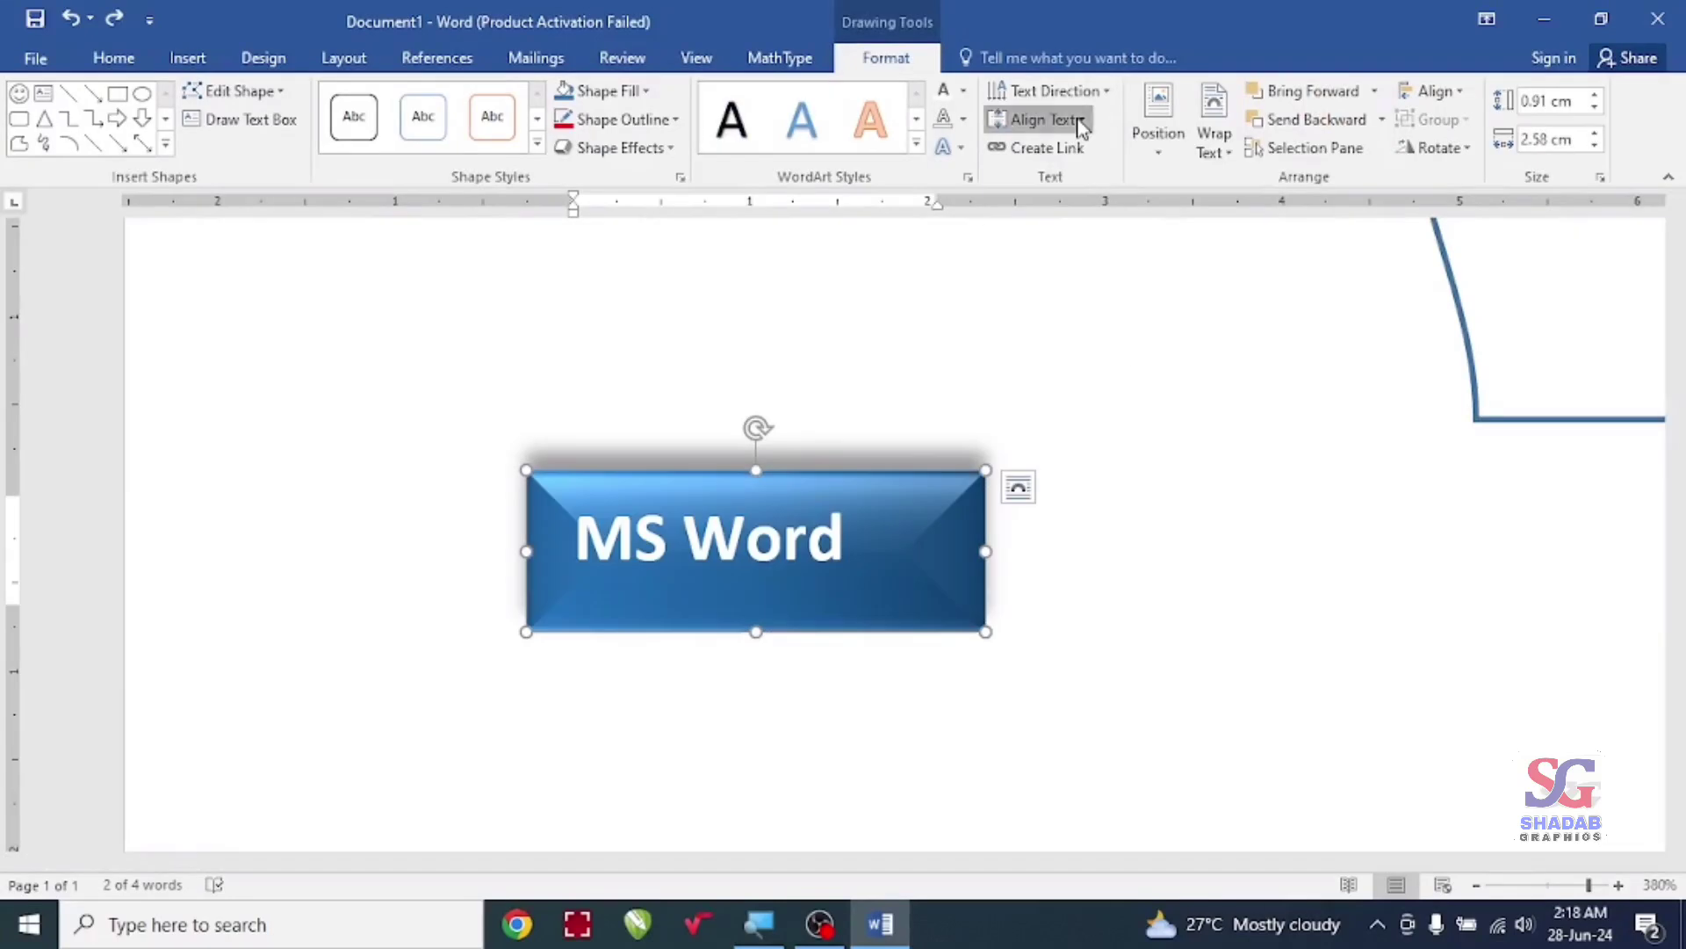
click(1080, 121)
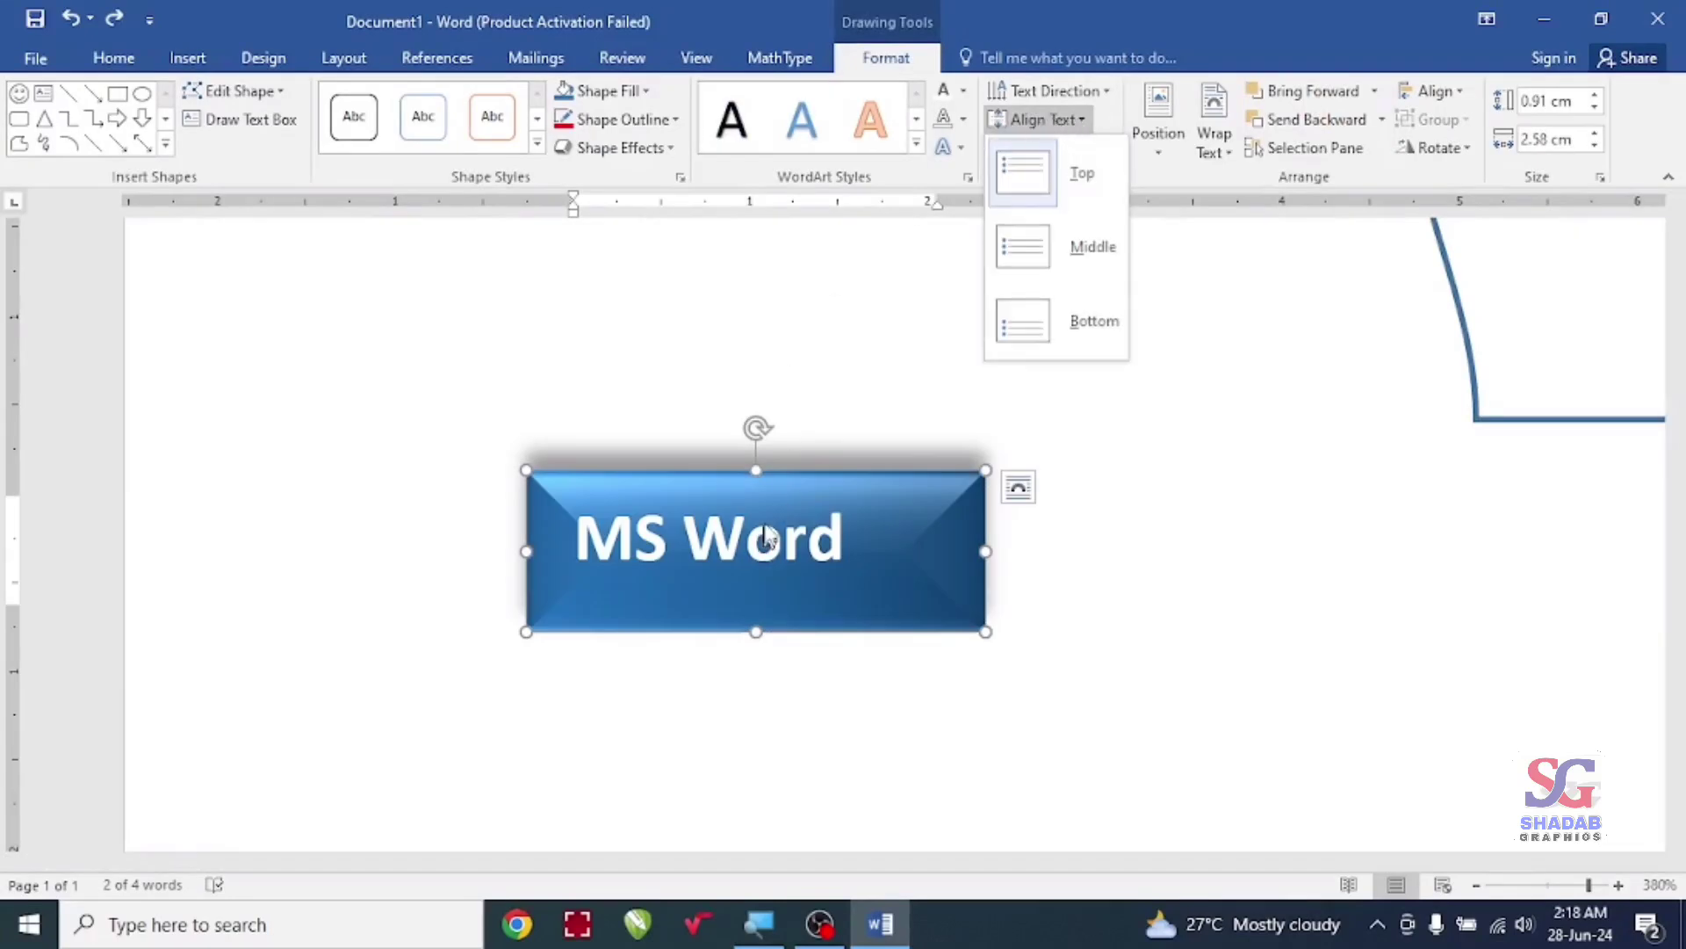
key(Escape)
drag(756, 470, 758, 372)
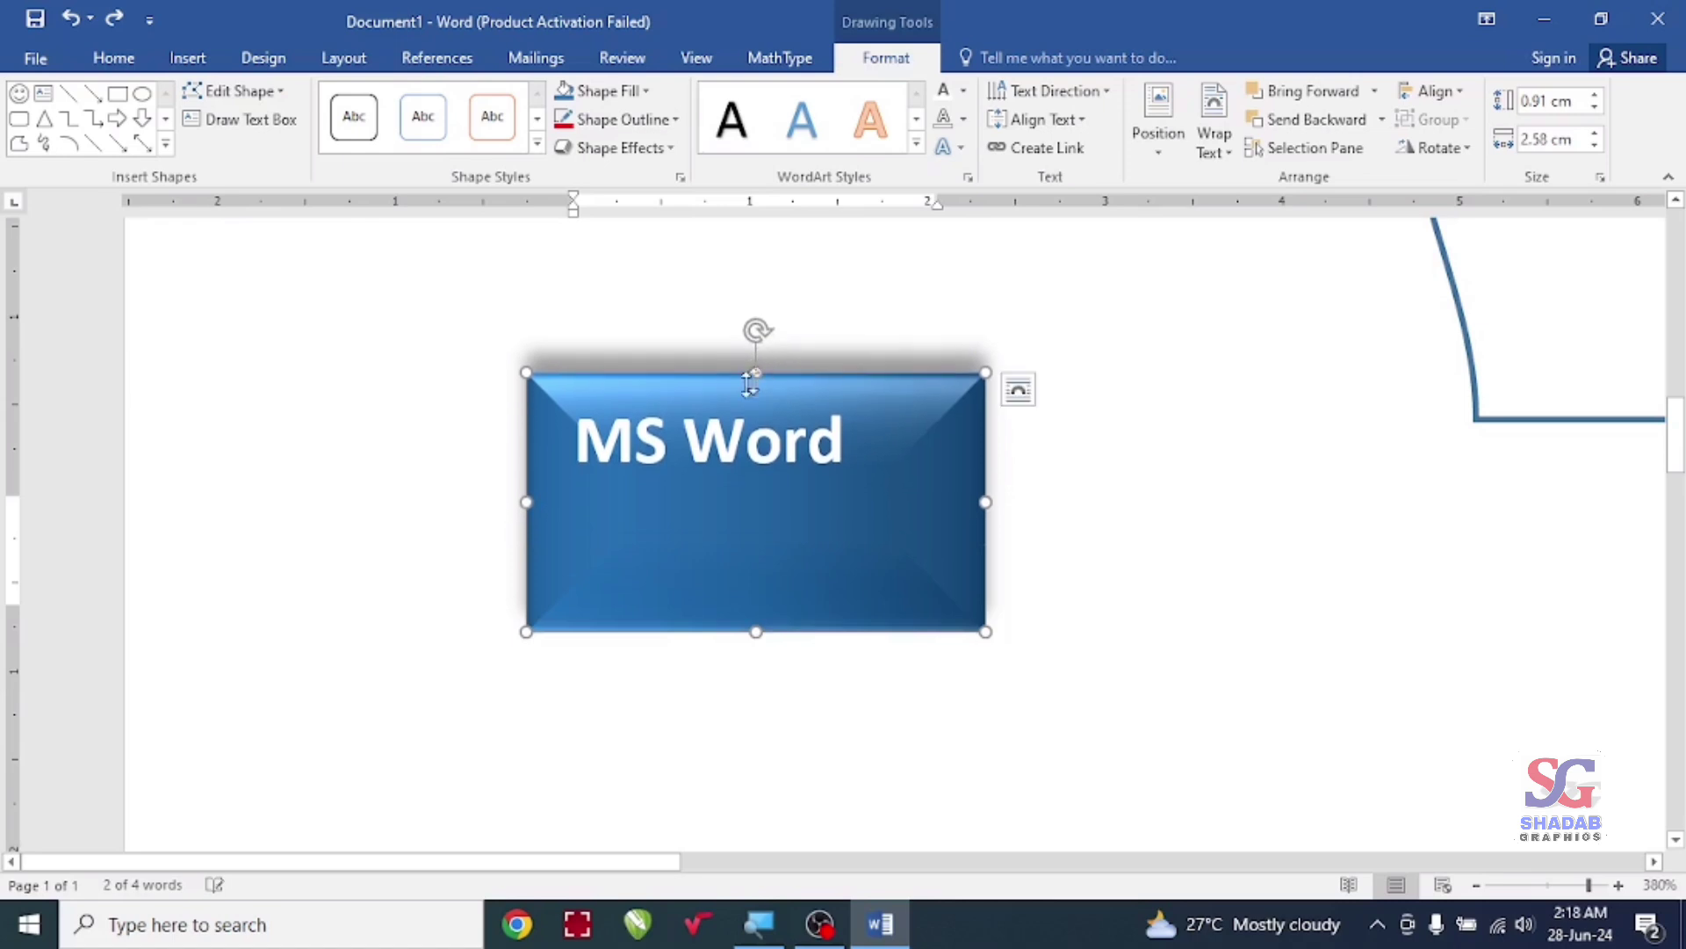
Step: Try middle and bottom vertical alignment, then align the text to the top of the box
click(1068, 123)
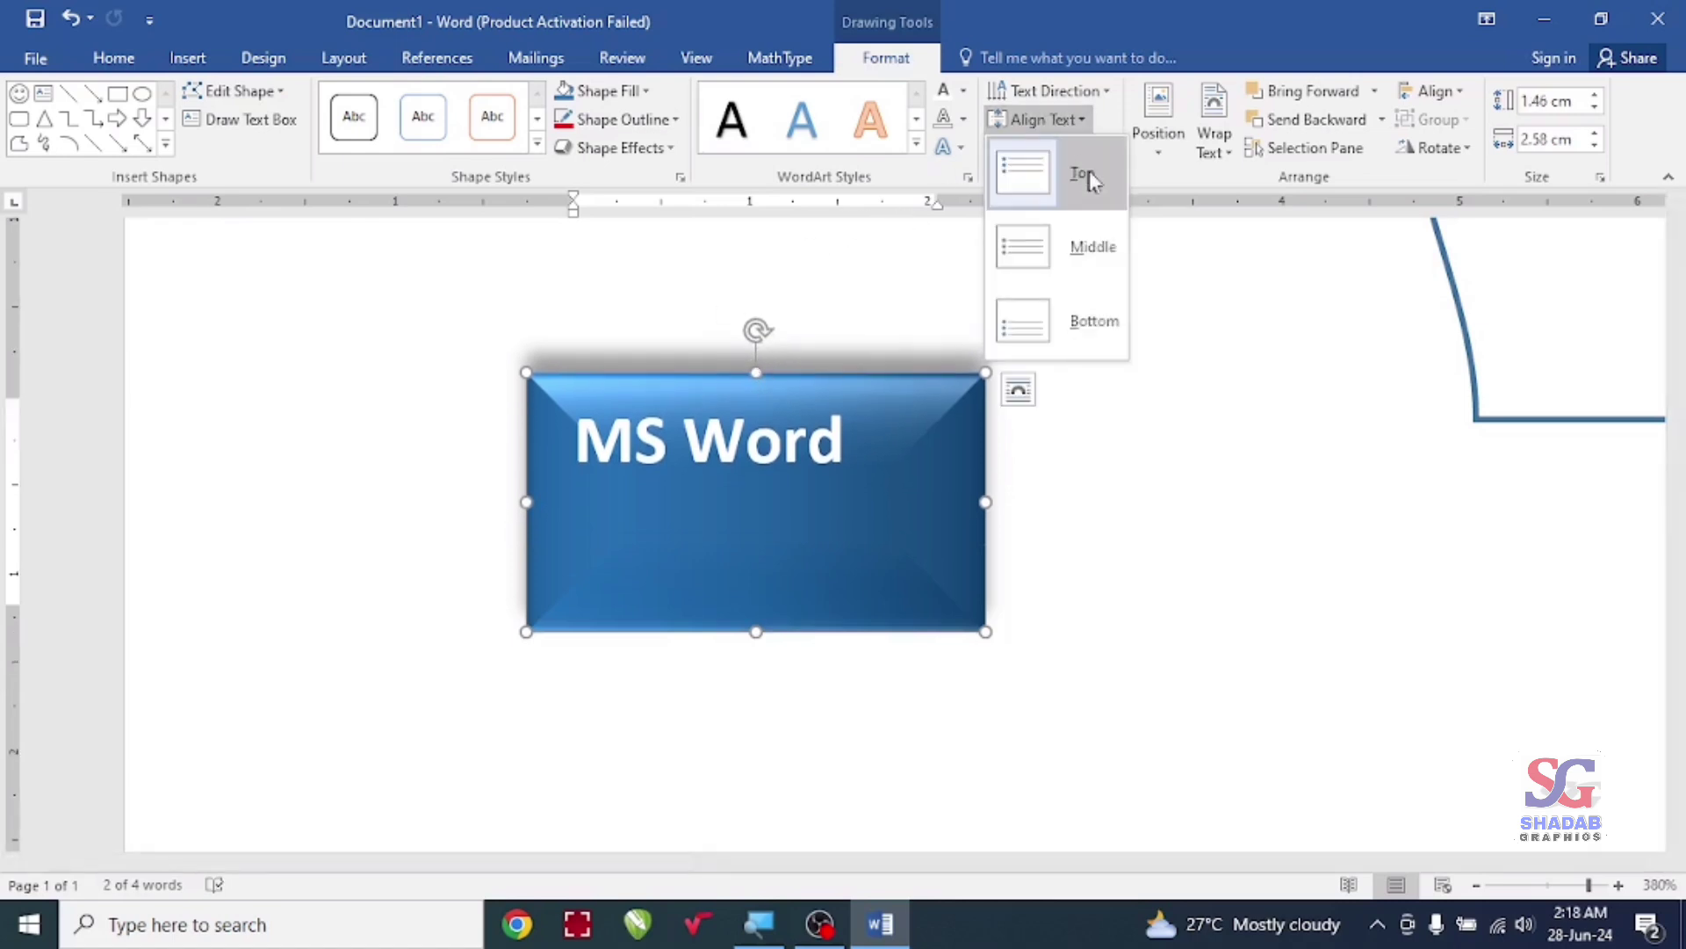
click(1074, 259)
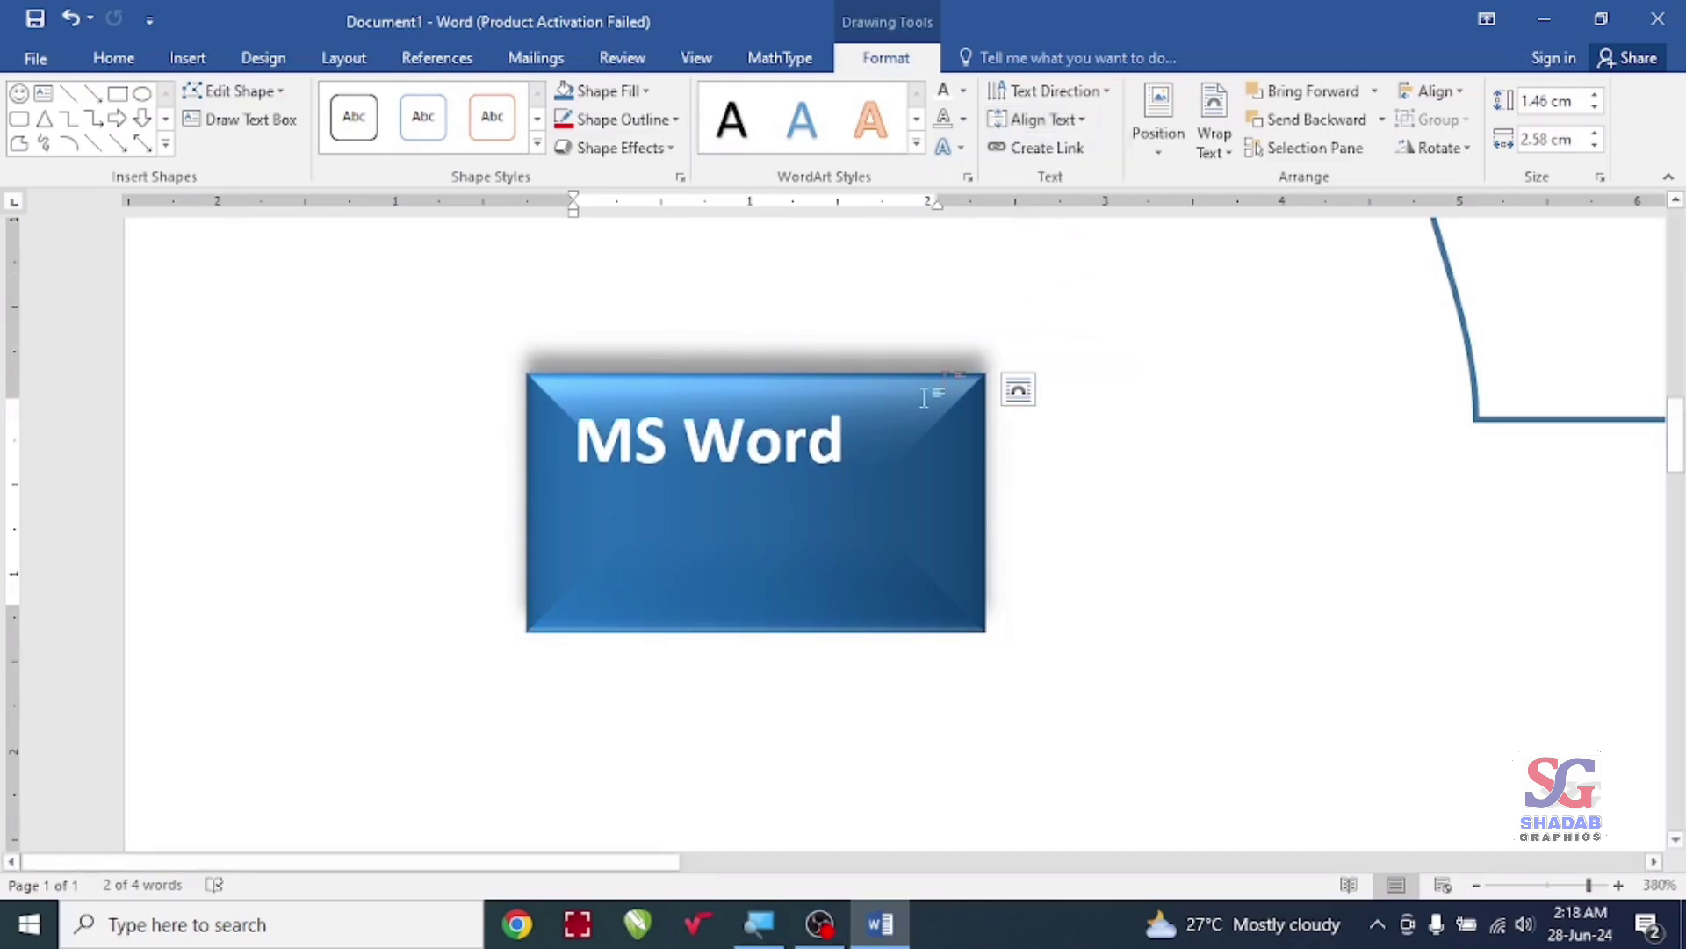
click(1042, 123)
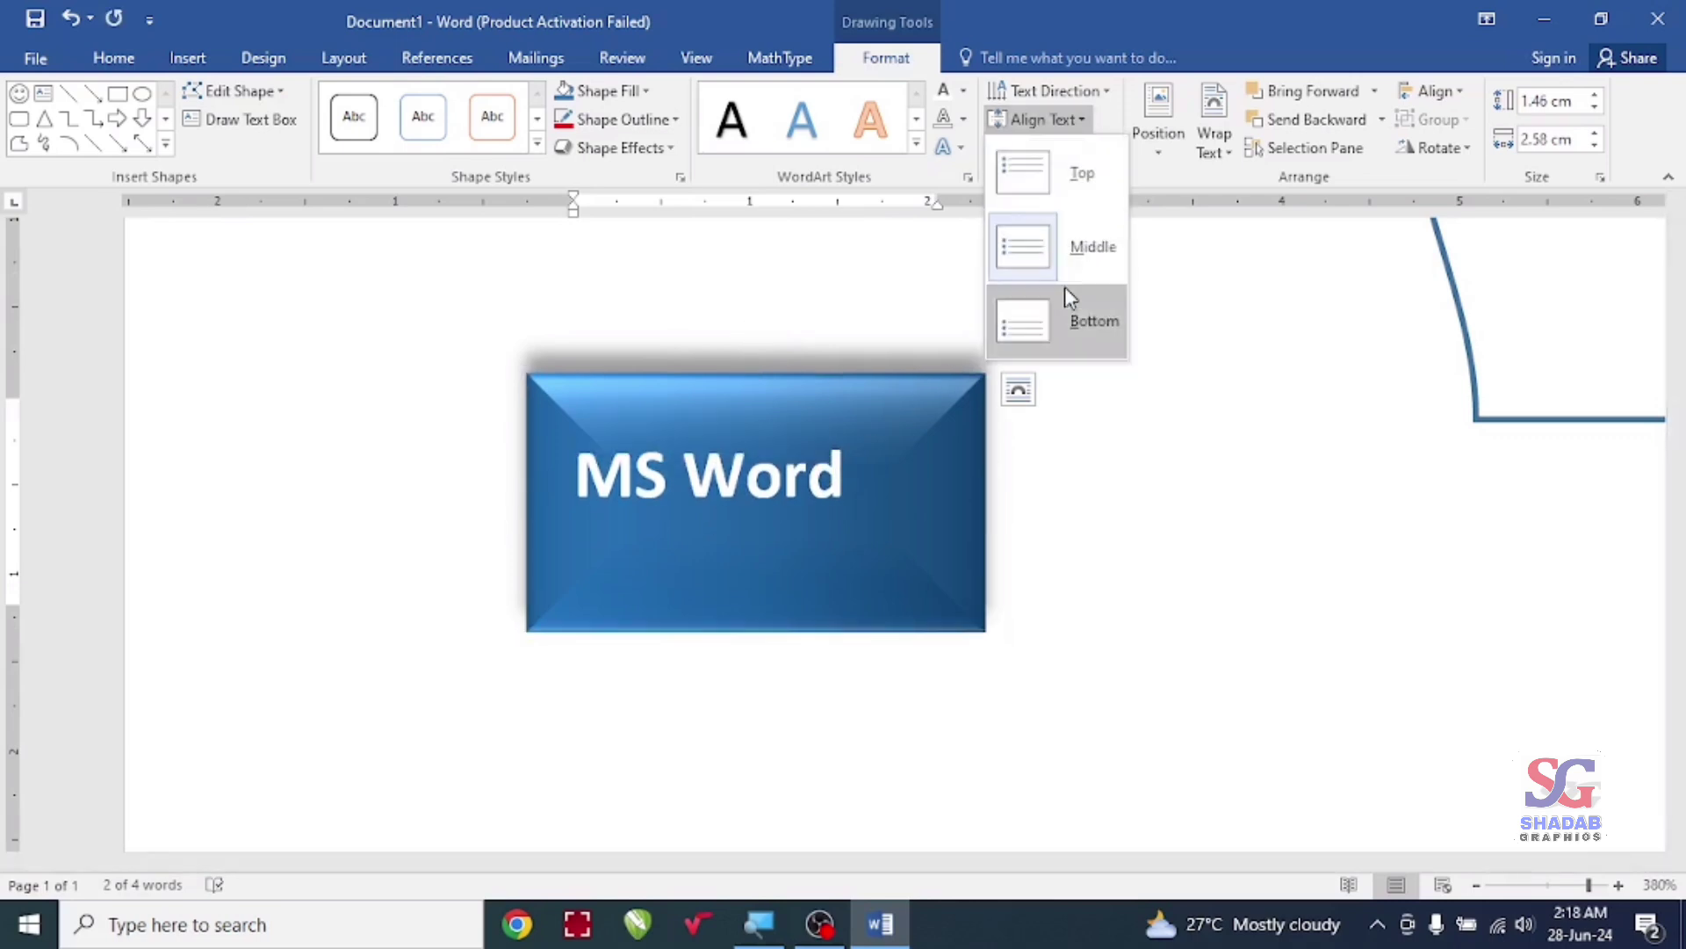
click(1056, 311)
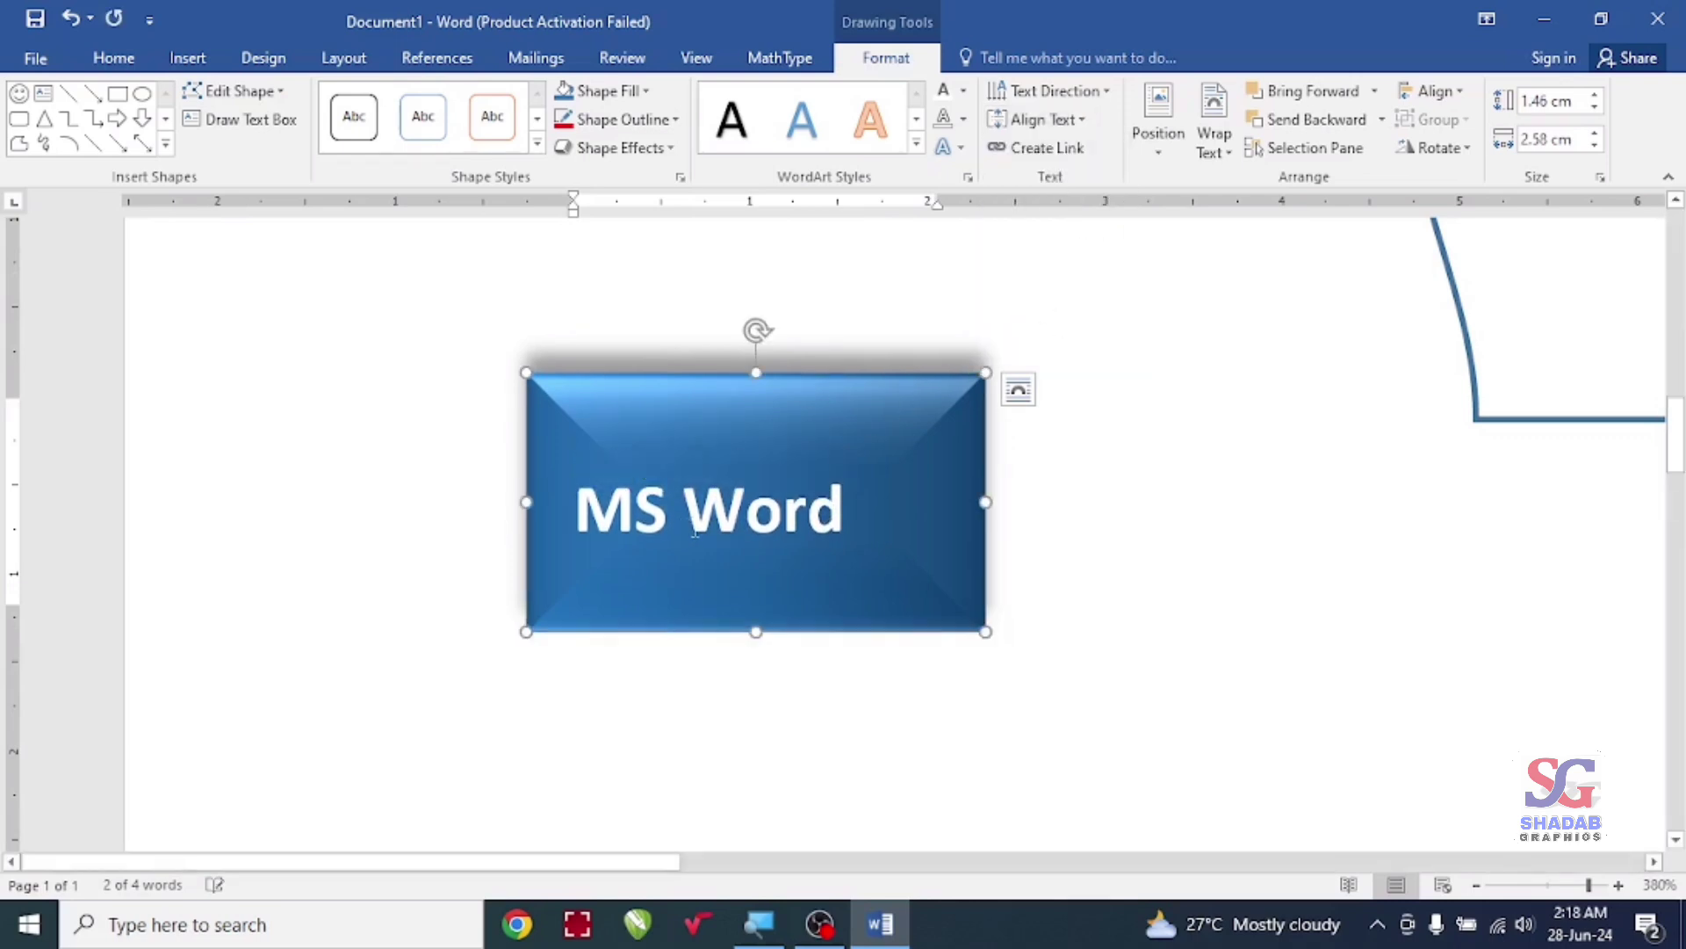
click(1042, 123)
click(1053, 168)
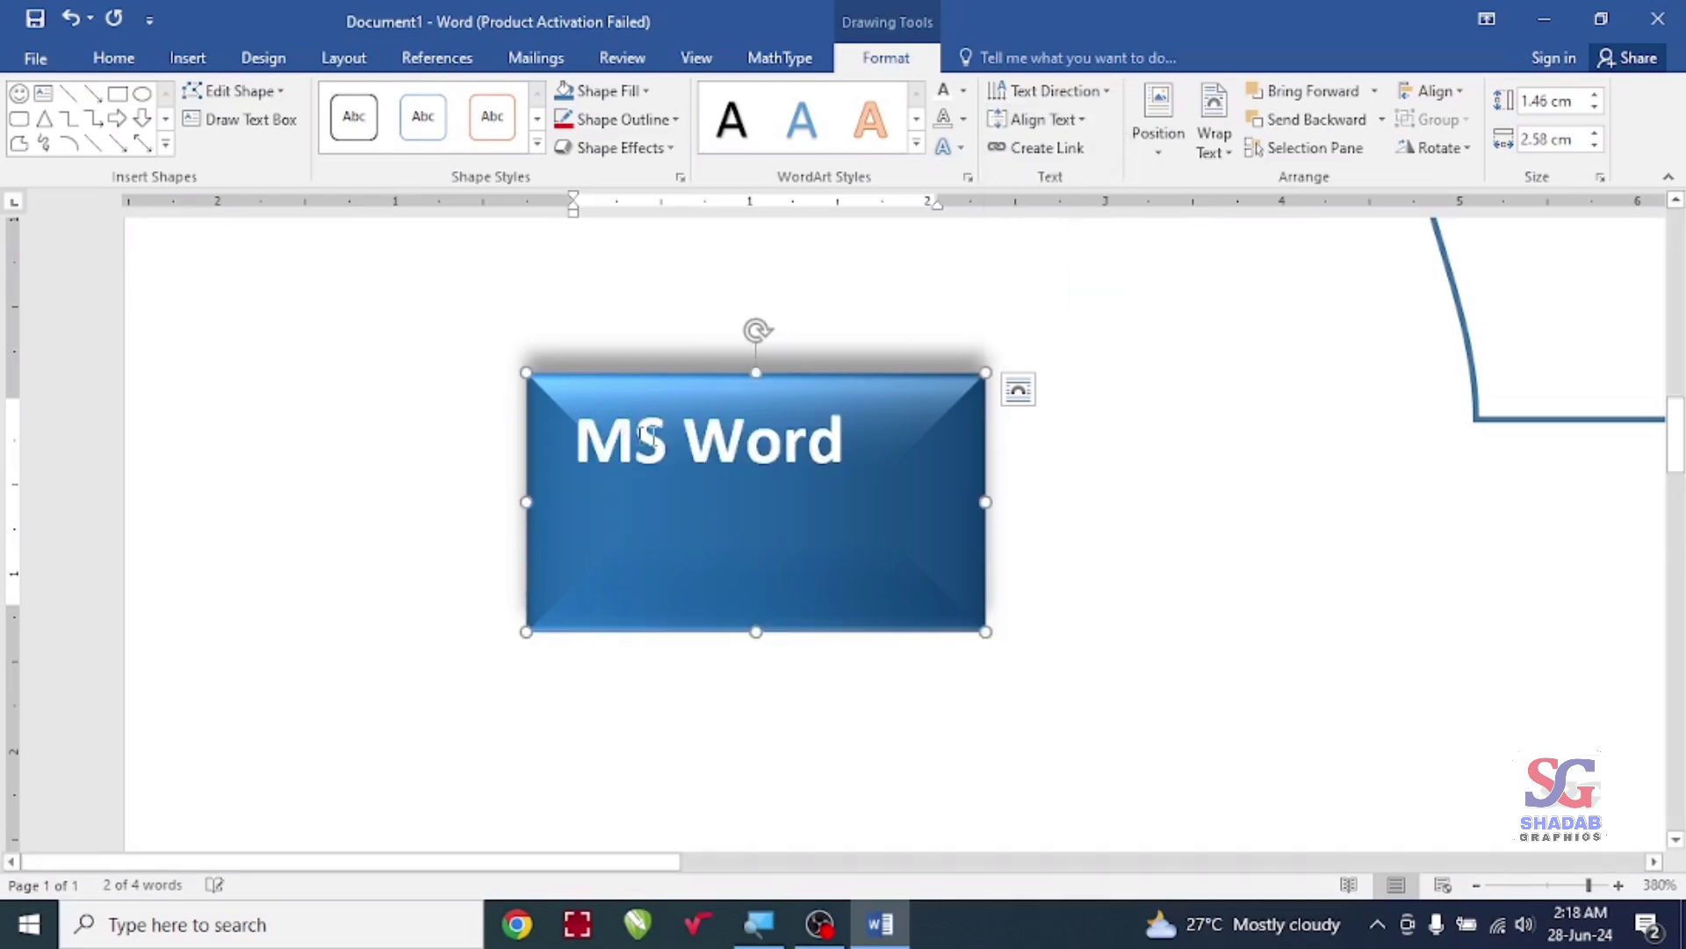
click(1043, 119)
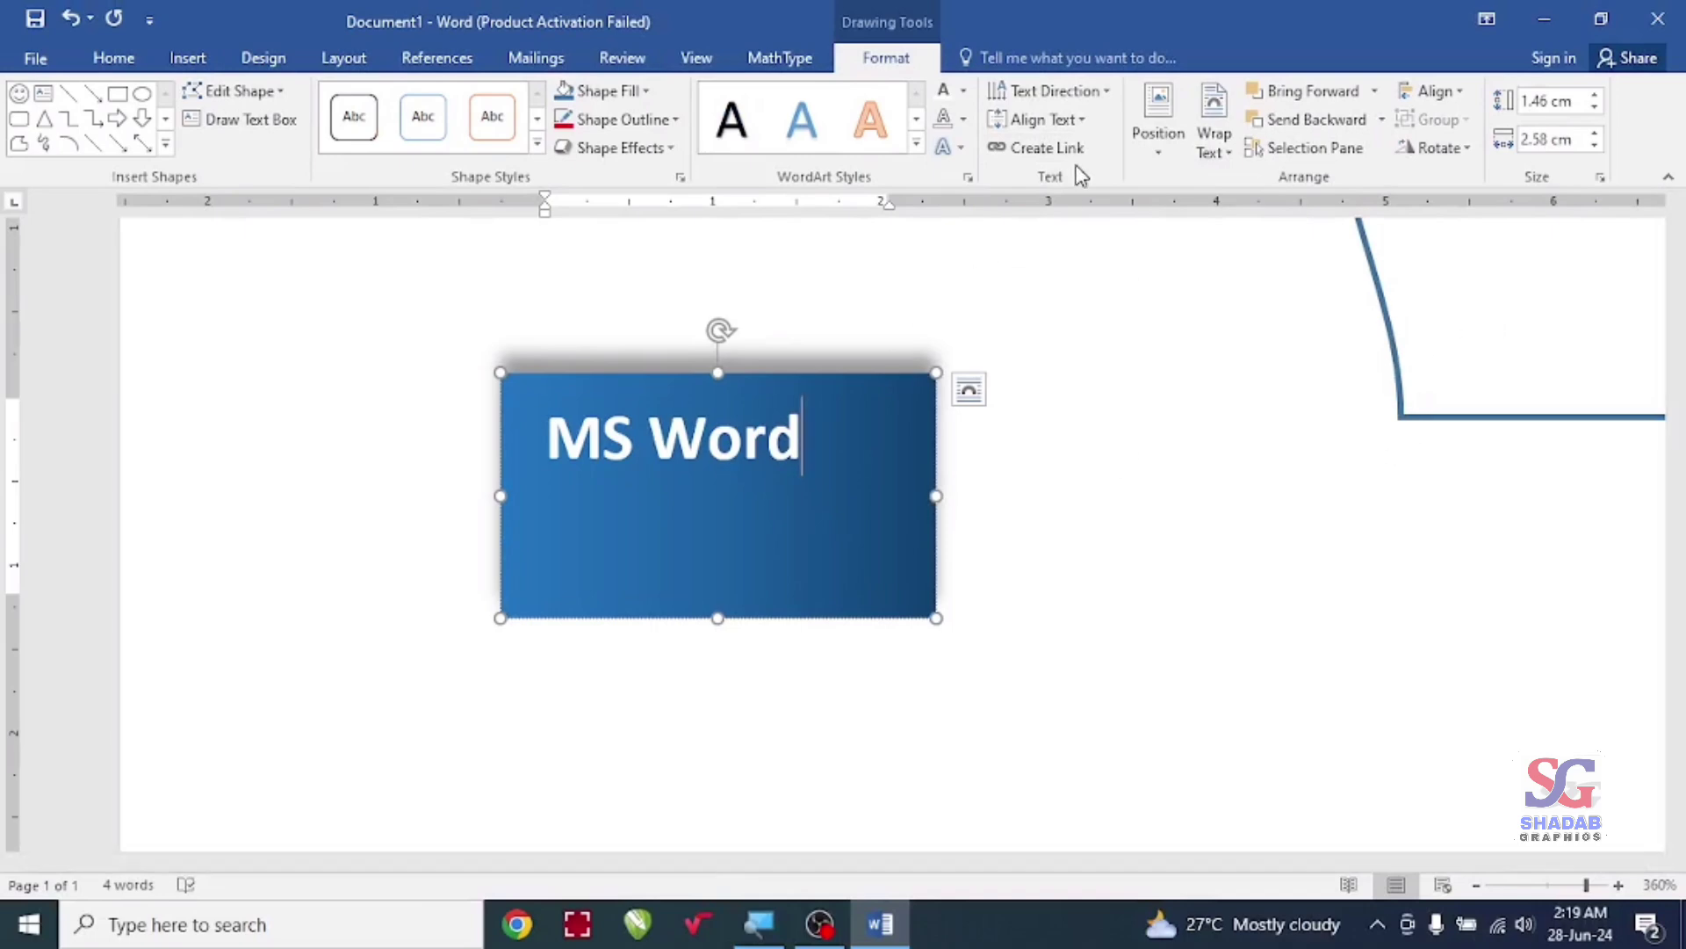
Step: Place the MS Word box at a preset position near the top left of the page
click(1159, 149)
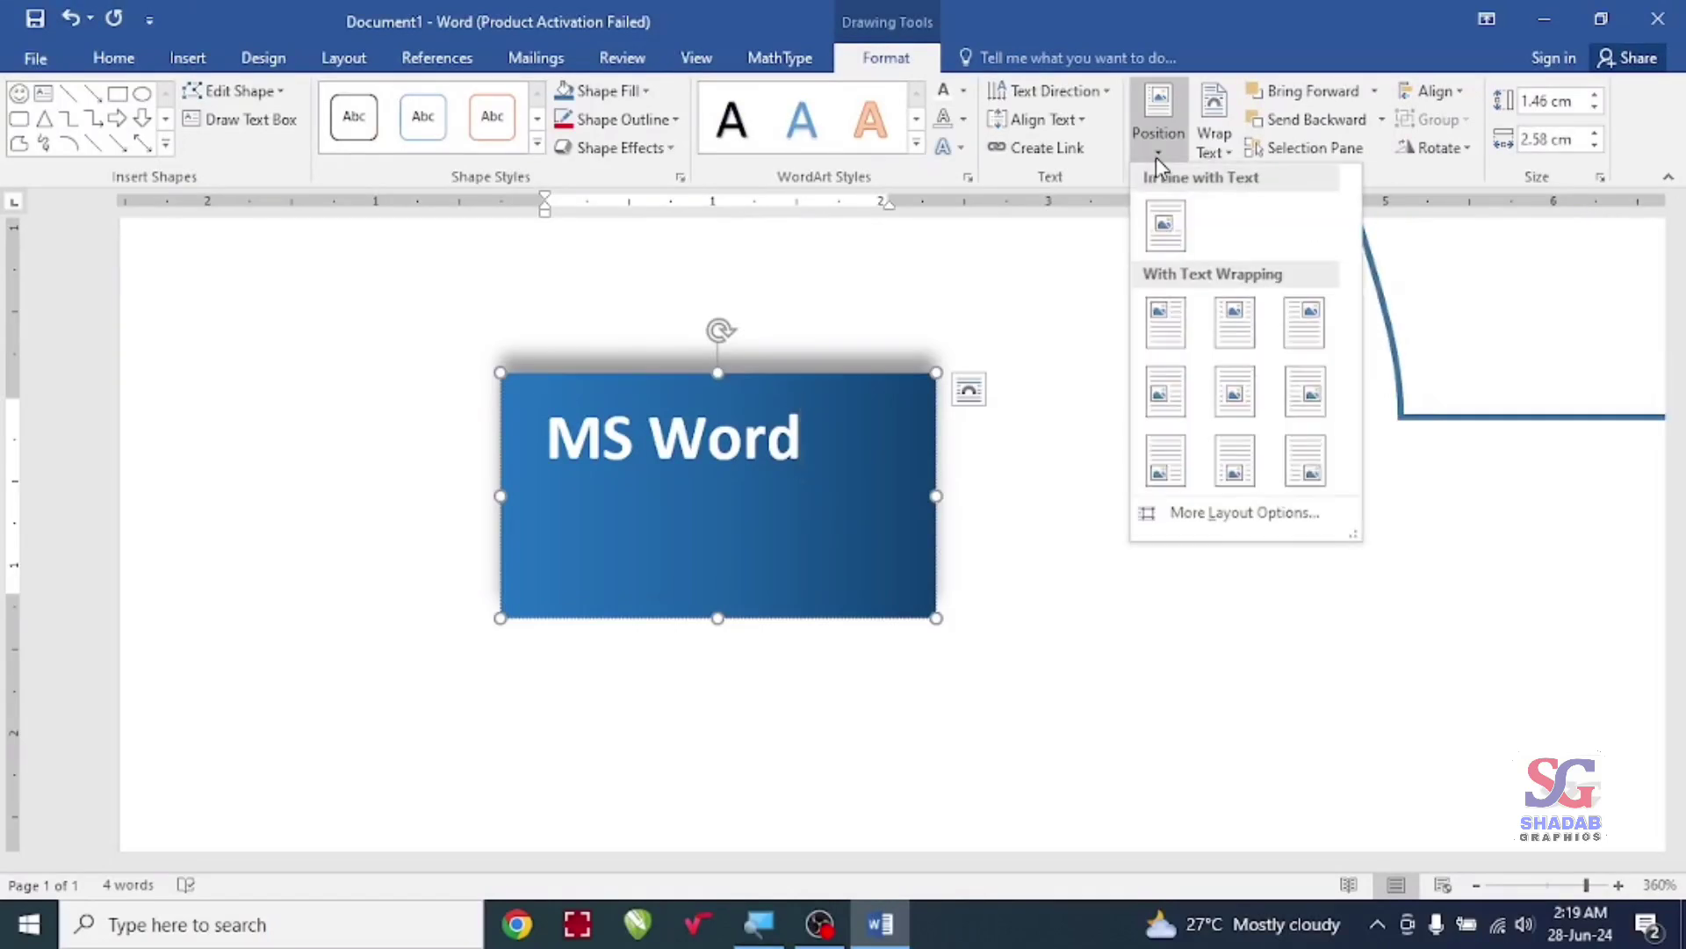
click(1175, 321)
ctrl+scroll(858, 328, down, 8)
ctrl+scroll(913, 486, down, 7)
ctrl+scroll(914, 486, down, 10)
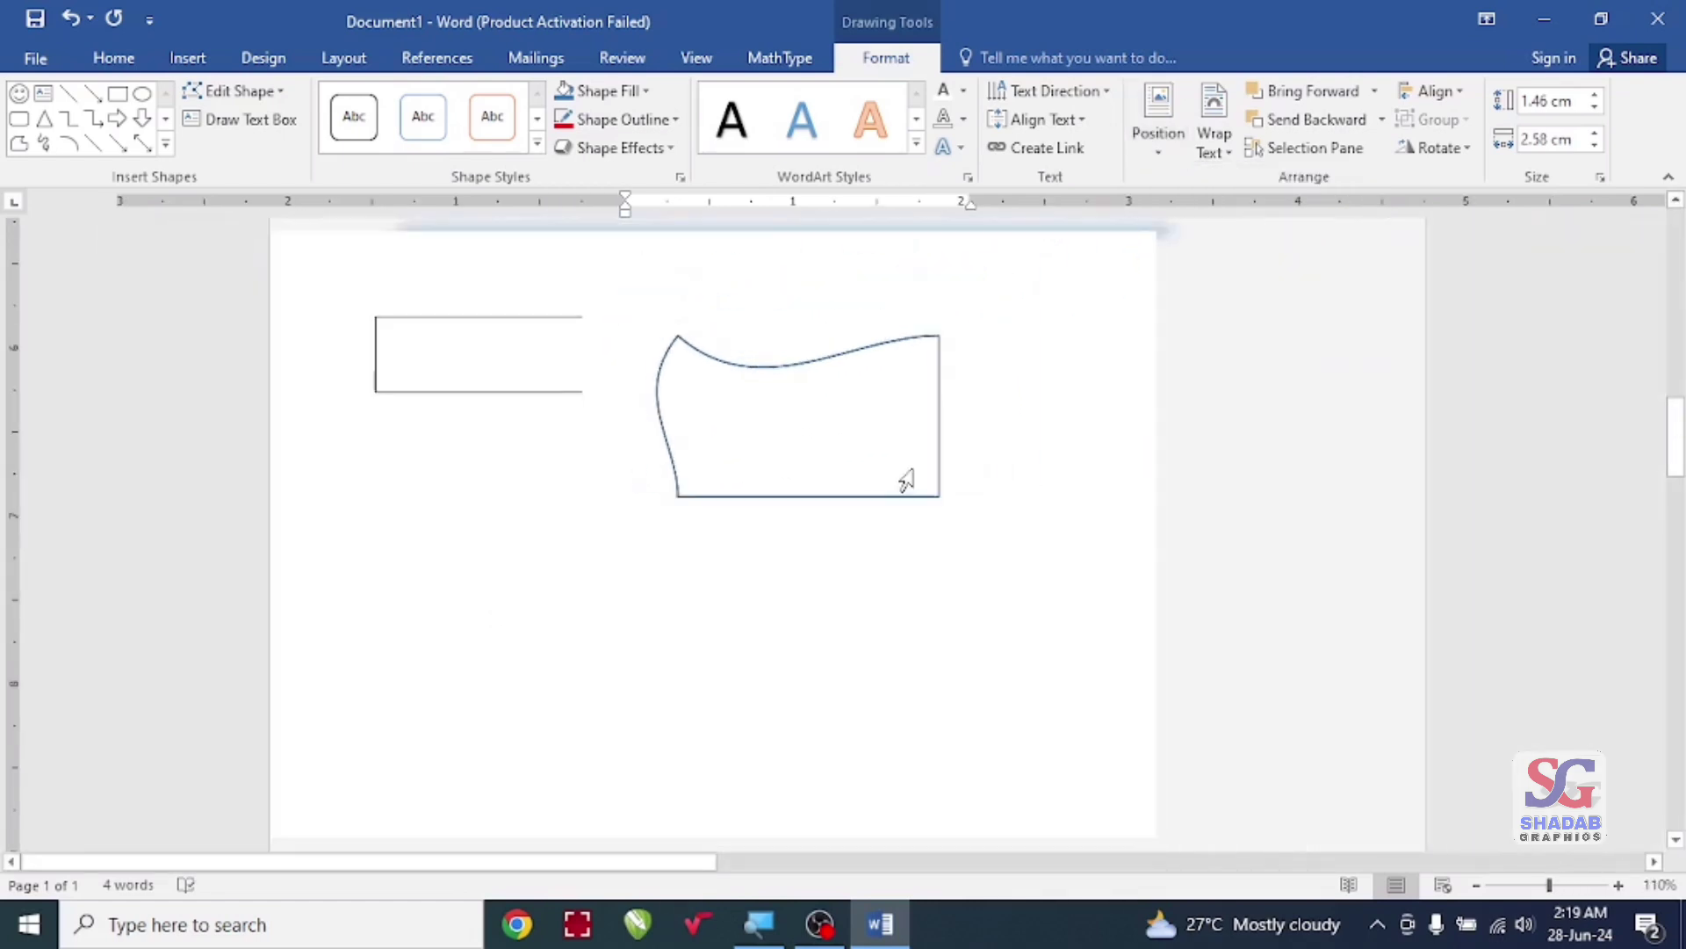
Step: Review the Position and Wrap Text options, leaving the box's placement unchanged
click(1156, 132)
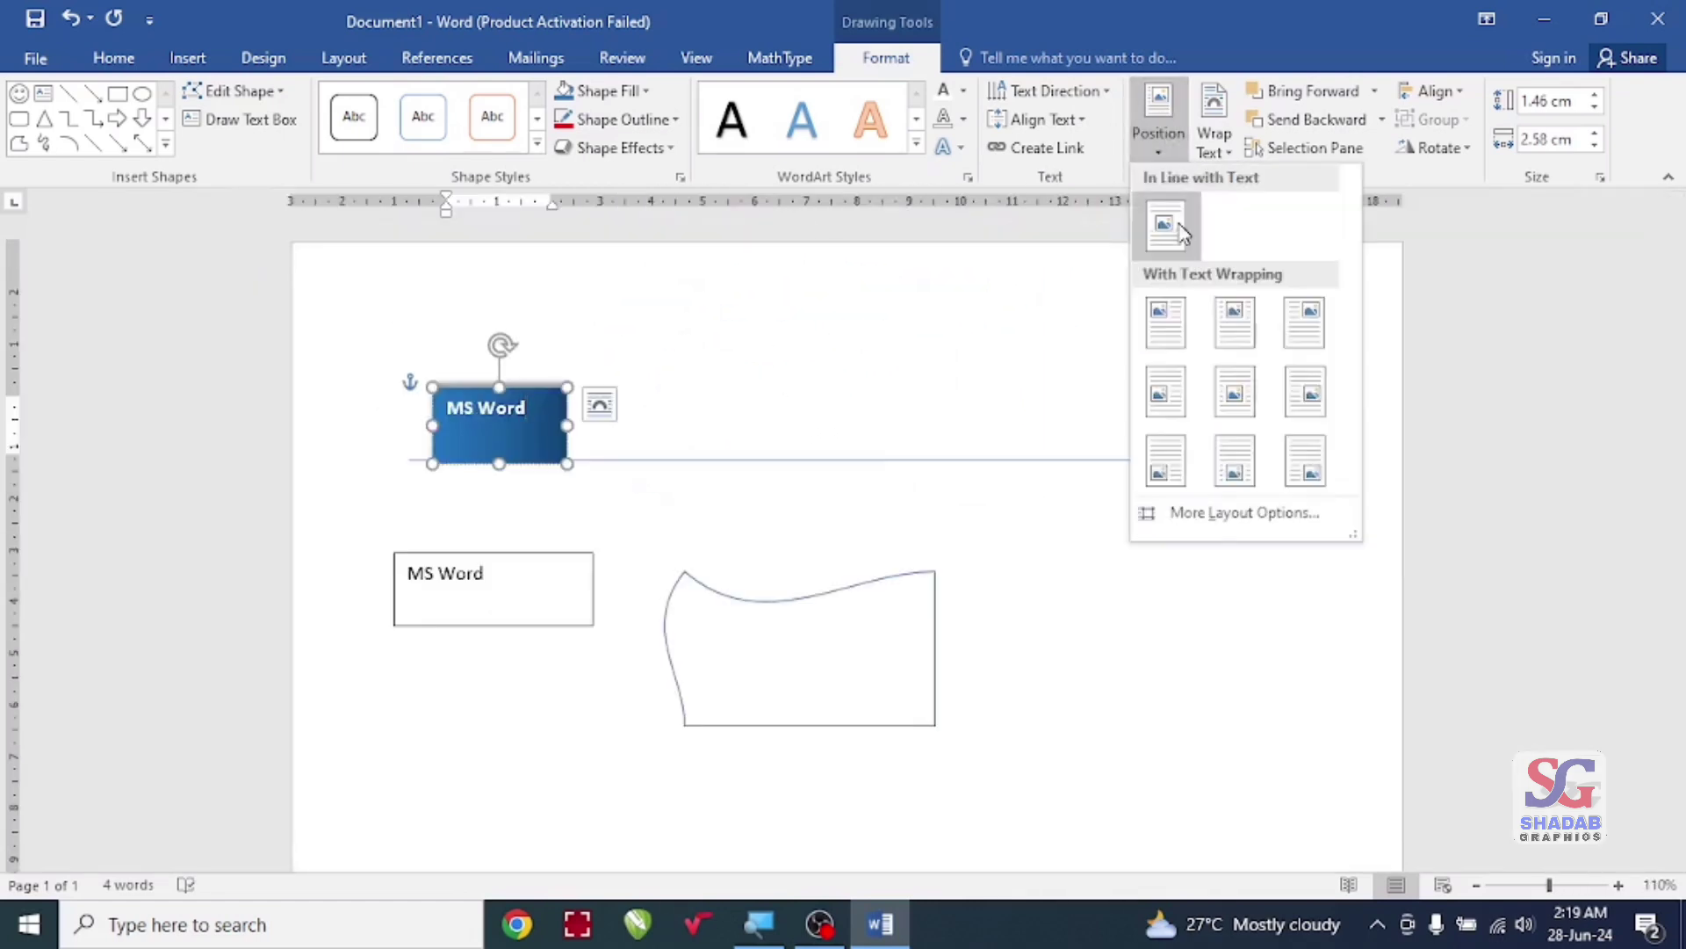
click(1157, 132)
click(1210, 145)
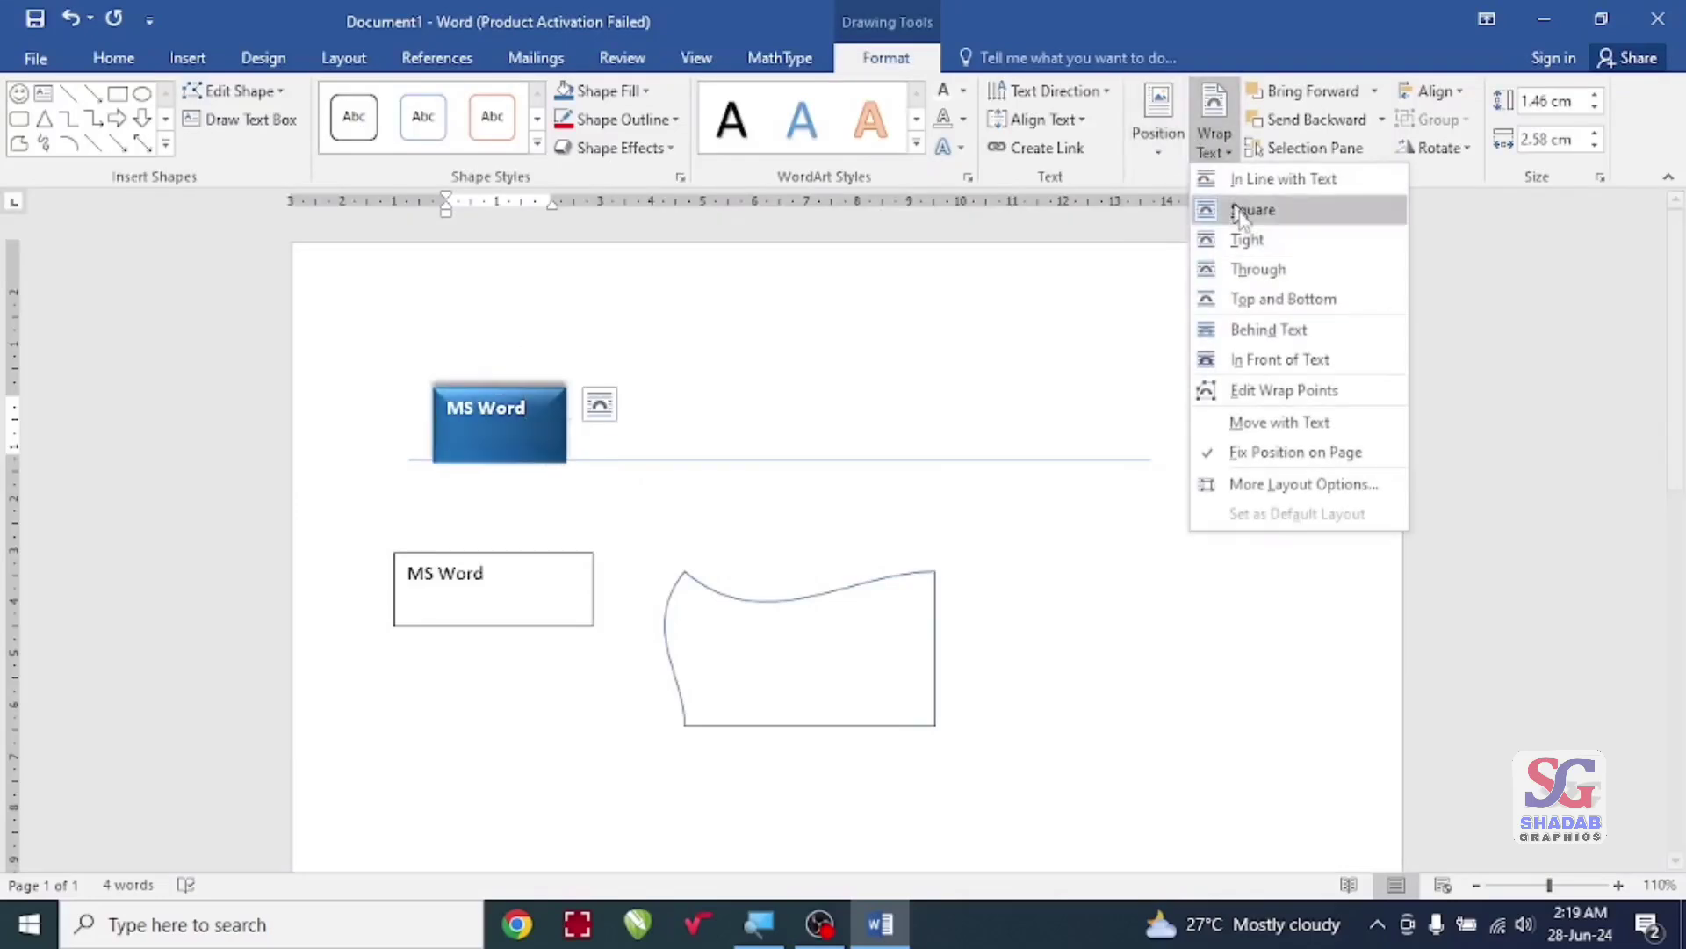
click(1173, 170)
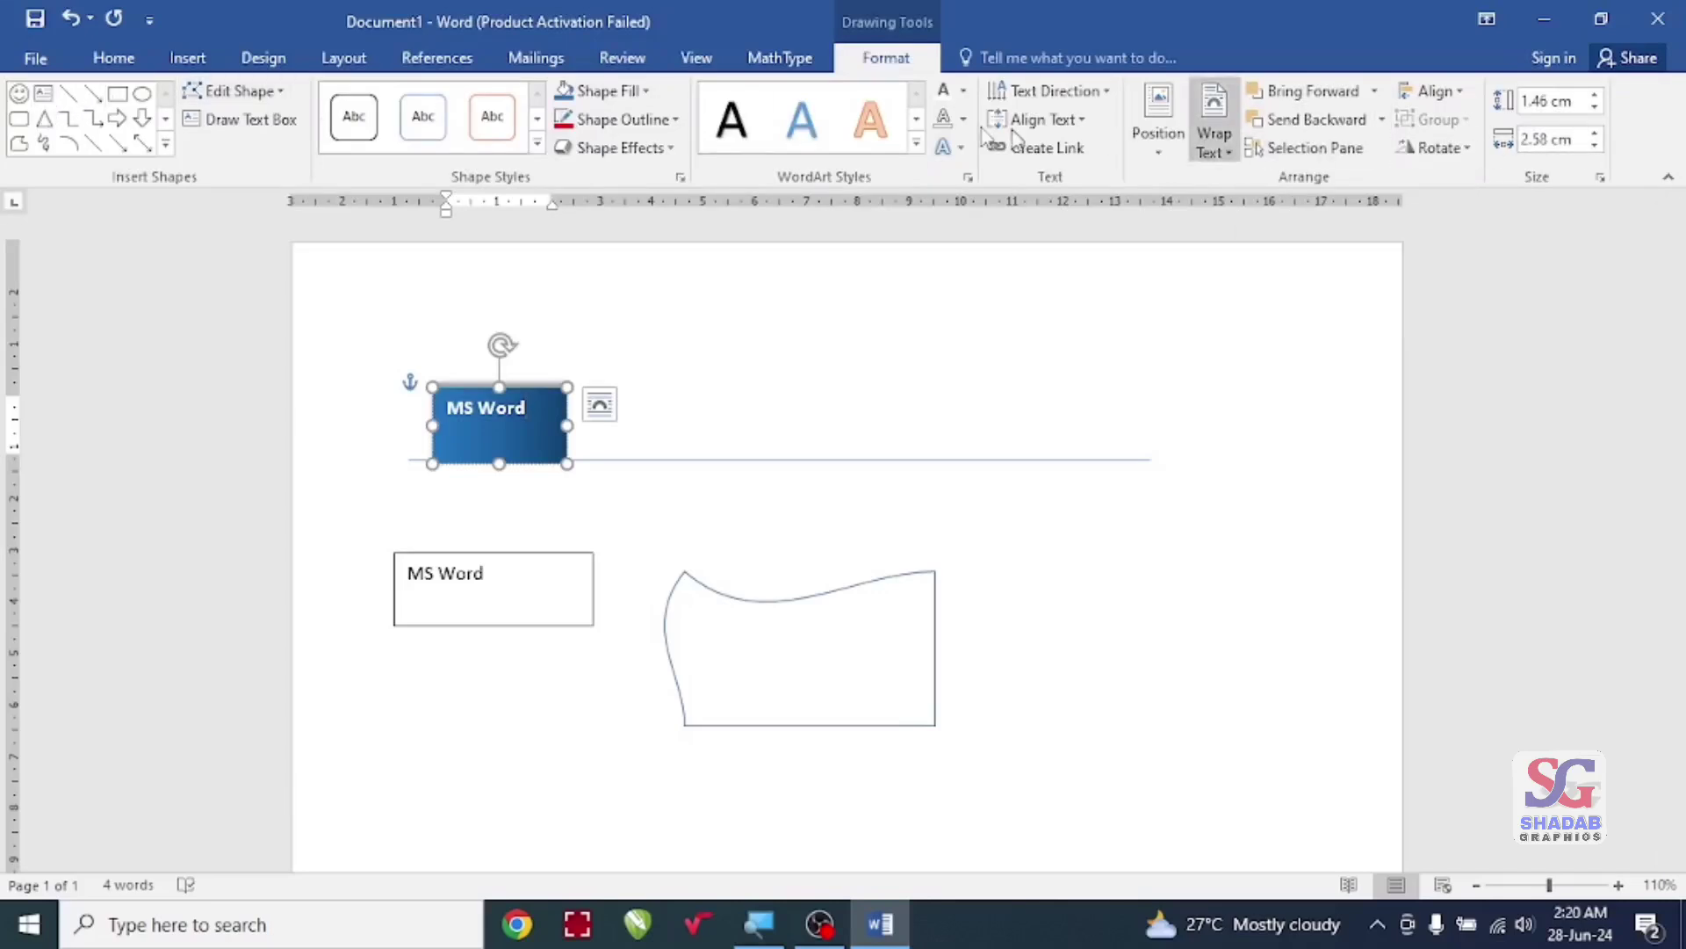
click(187, 62)
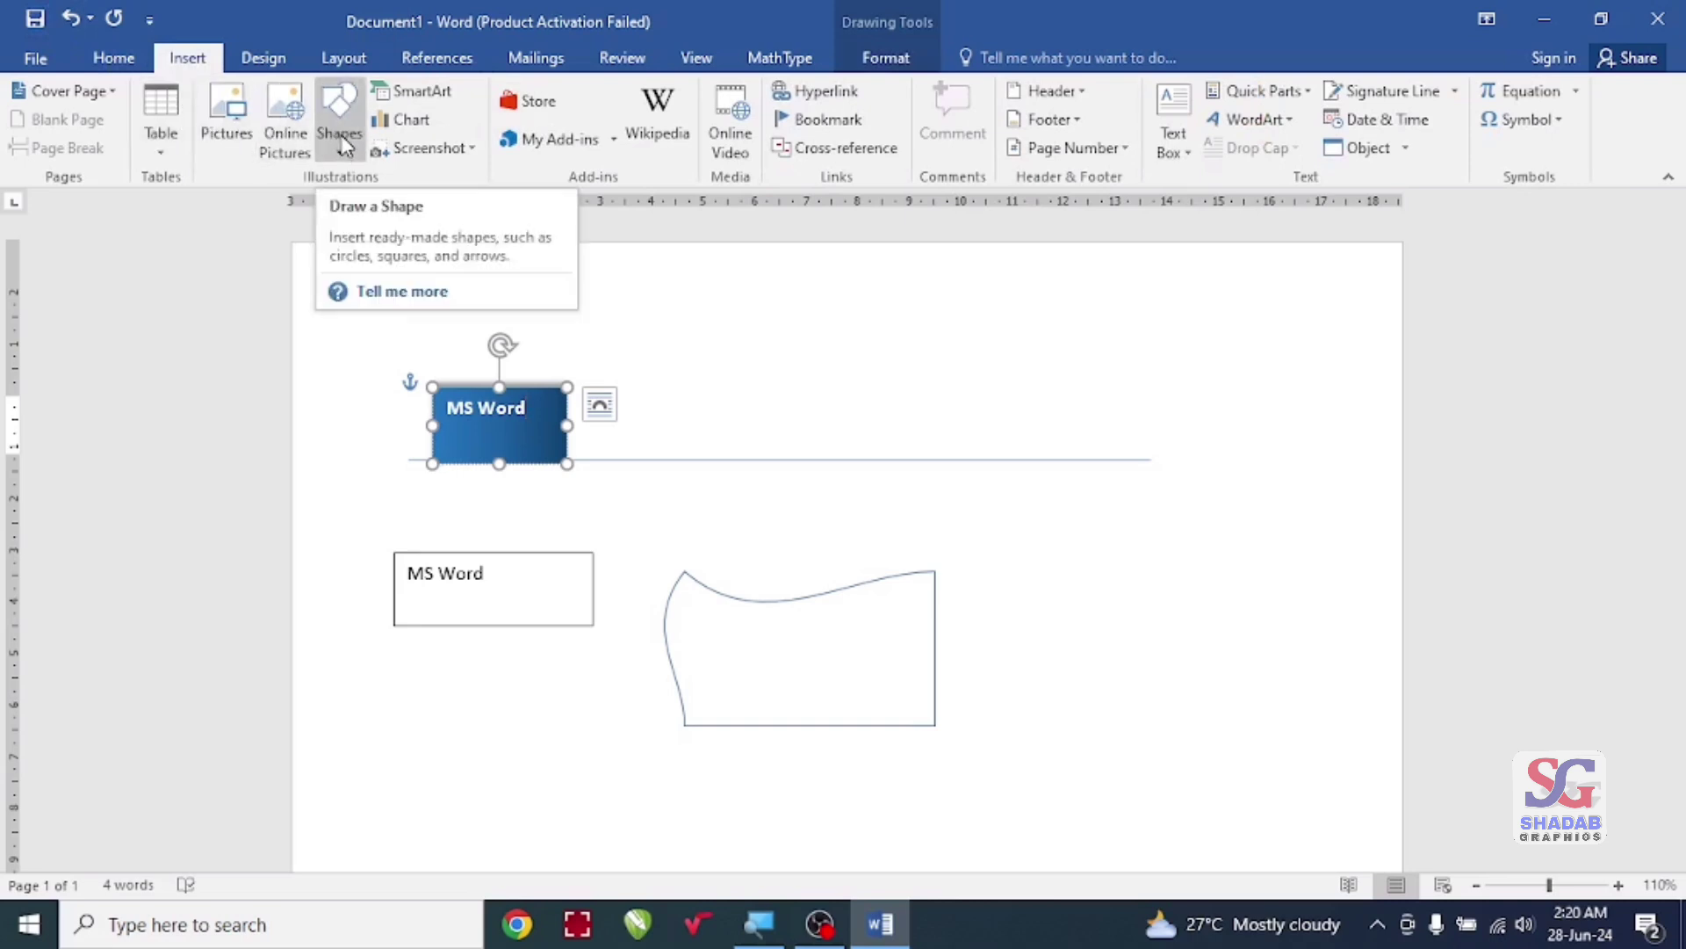
Step: Deselect the MS Word box by clicking an empty area of the page
click(342, 241)
scroll(343, 242, down, 2)
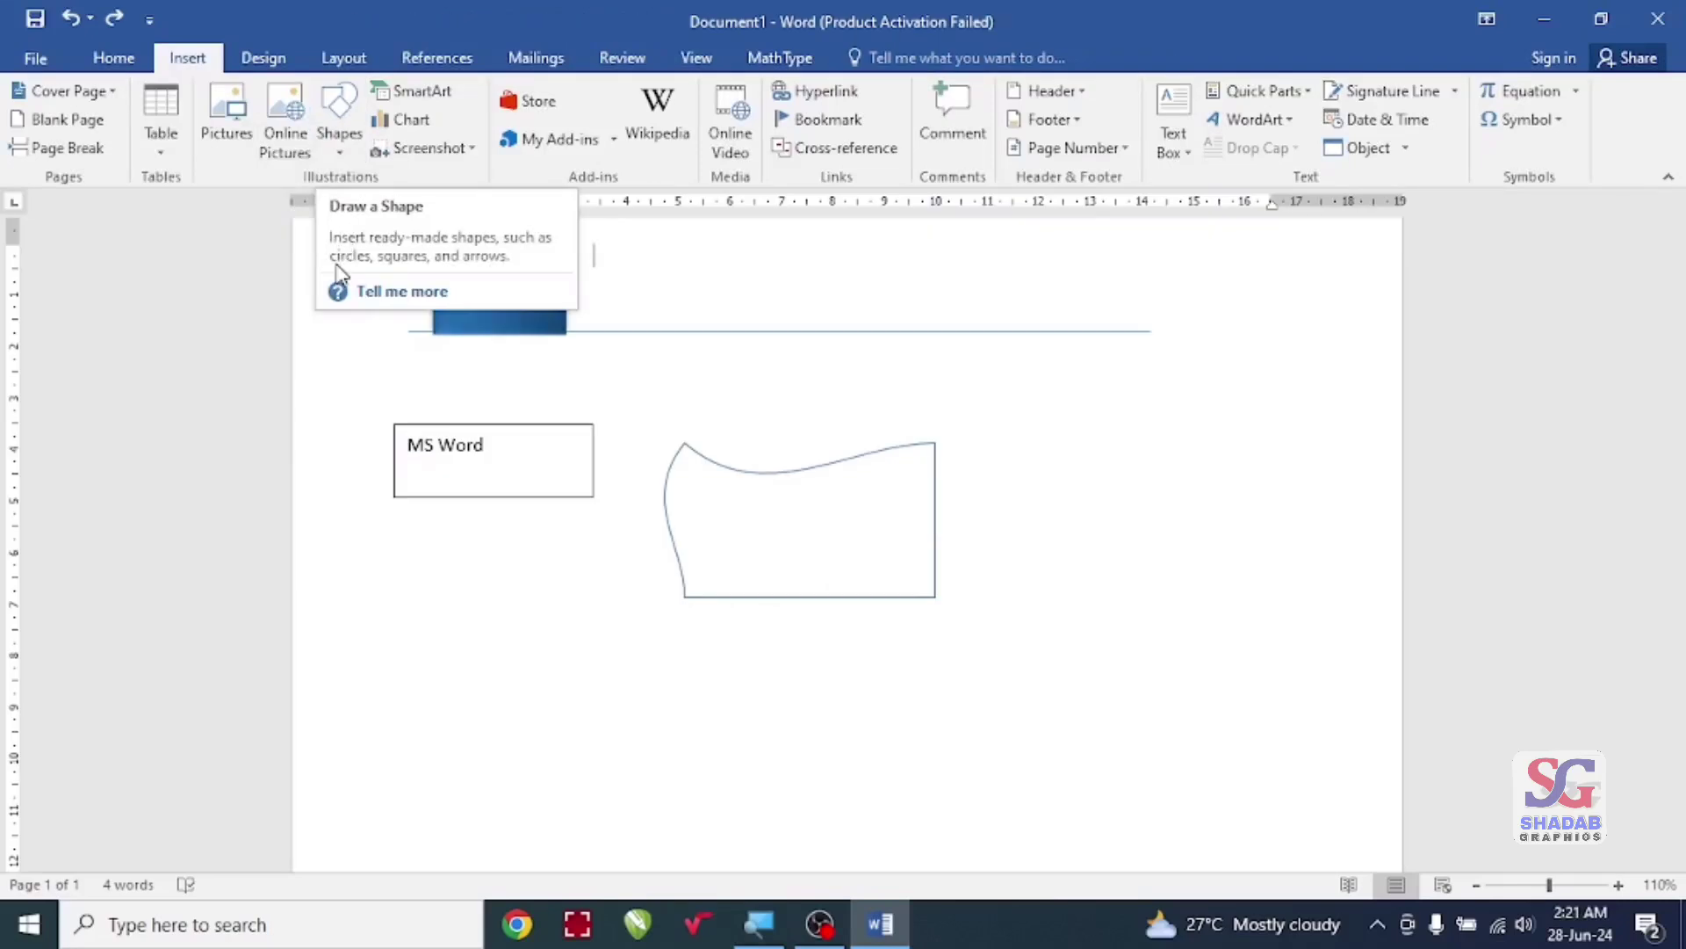